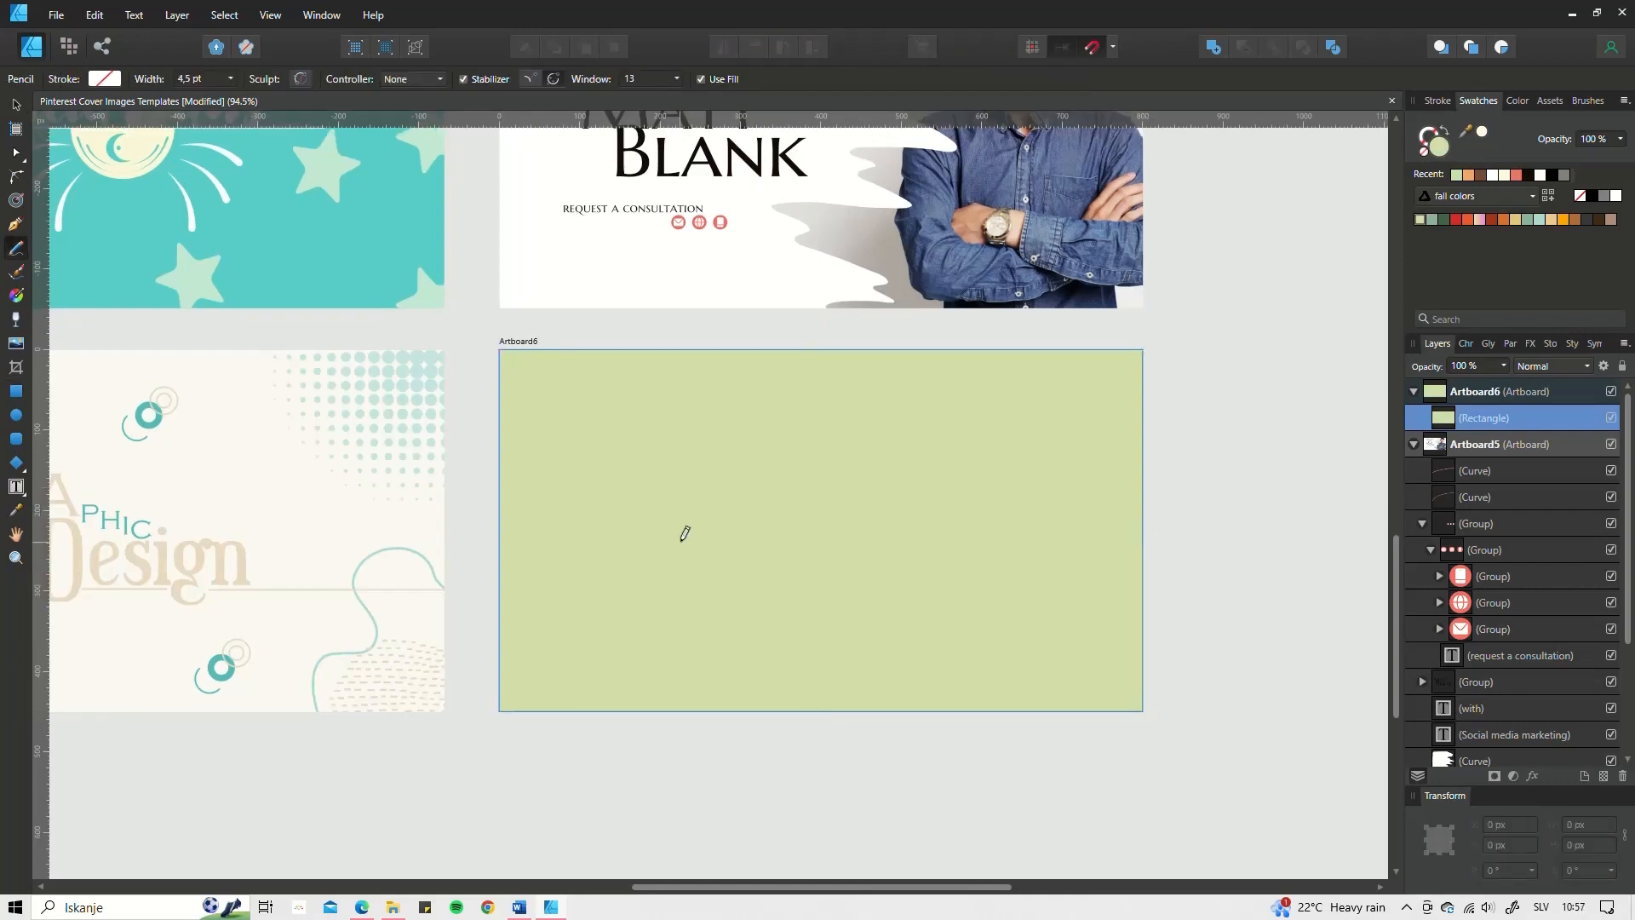
Step: Draw sage-green bush shapes across the light-green artboard with the Pencil tool
left_click_drag(484, 555, 485, 553)
left_click(1431, 220)
mouse_move(934, 343)
left_mouse_down()
mouse_move(1129, 339)
mouse_move(936, 342)
left_mouse_up()
mouse_move(534, 393)
left_mouse_down()
mouse_move(521, 397)
mouse_move(535, 392)
left_mouse_up()
mouse_move(855, 638)
left_mouse_down()
mouse_move(958, 580)
mouse_move(854, 637)
left_mouse_up()
scroll(513, 652, "up", 4)
Step: Draw a dozen small leaves scattered around the bushes
left_click_drag(587, 410, 586, 407)
left_click_drag(596, 402, 597, 401)
left_click_drag(708, 536, 707, 534)
left_click_drag(718, 532, 720, 531)
left_click_drag(1033, 351, 1031, 349)
left_click_drag(1038, 347, 1040, 346)
left_click_drag(1213, 351, 1211, 349)
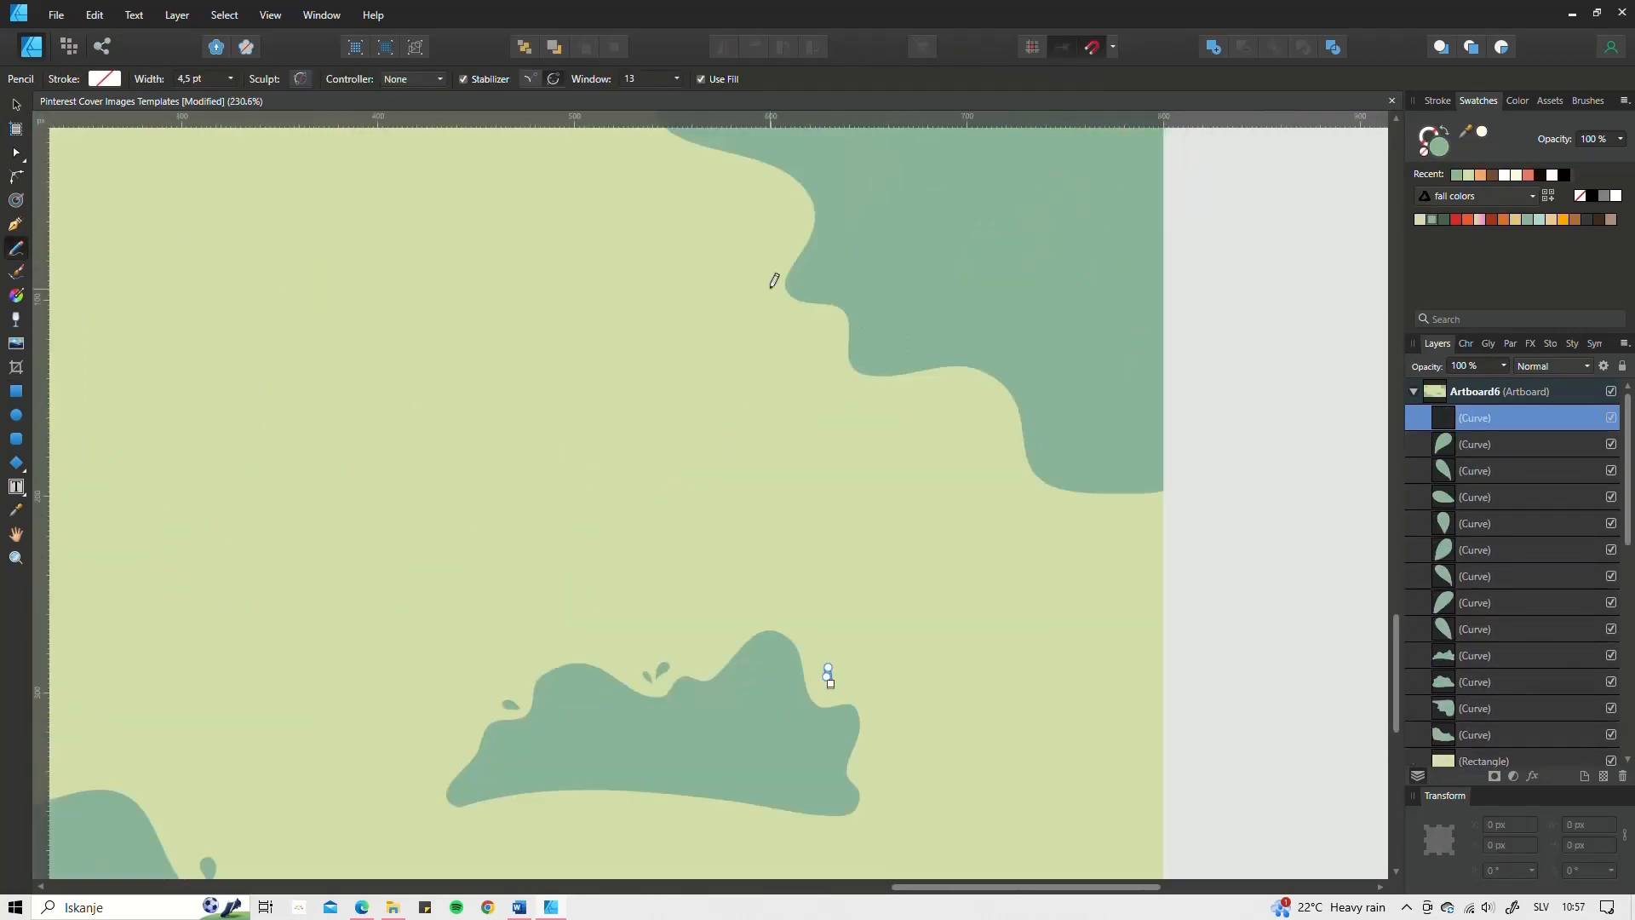
left_click_drag(964, 308, 962, 308)
left_click_drag(1154, 506, 1150, 509)
left_click_drag(668, 293, 669, 292)
left_click_drag(662, 285, 664, 284)
left_click_drag(244, 437, 246, 438)
Step: Switch the stroke to brown and draw the first vein strokes on a leaf
left_click(17, 105)
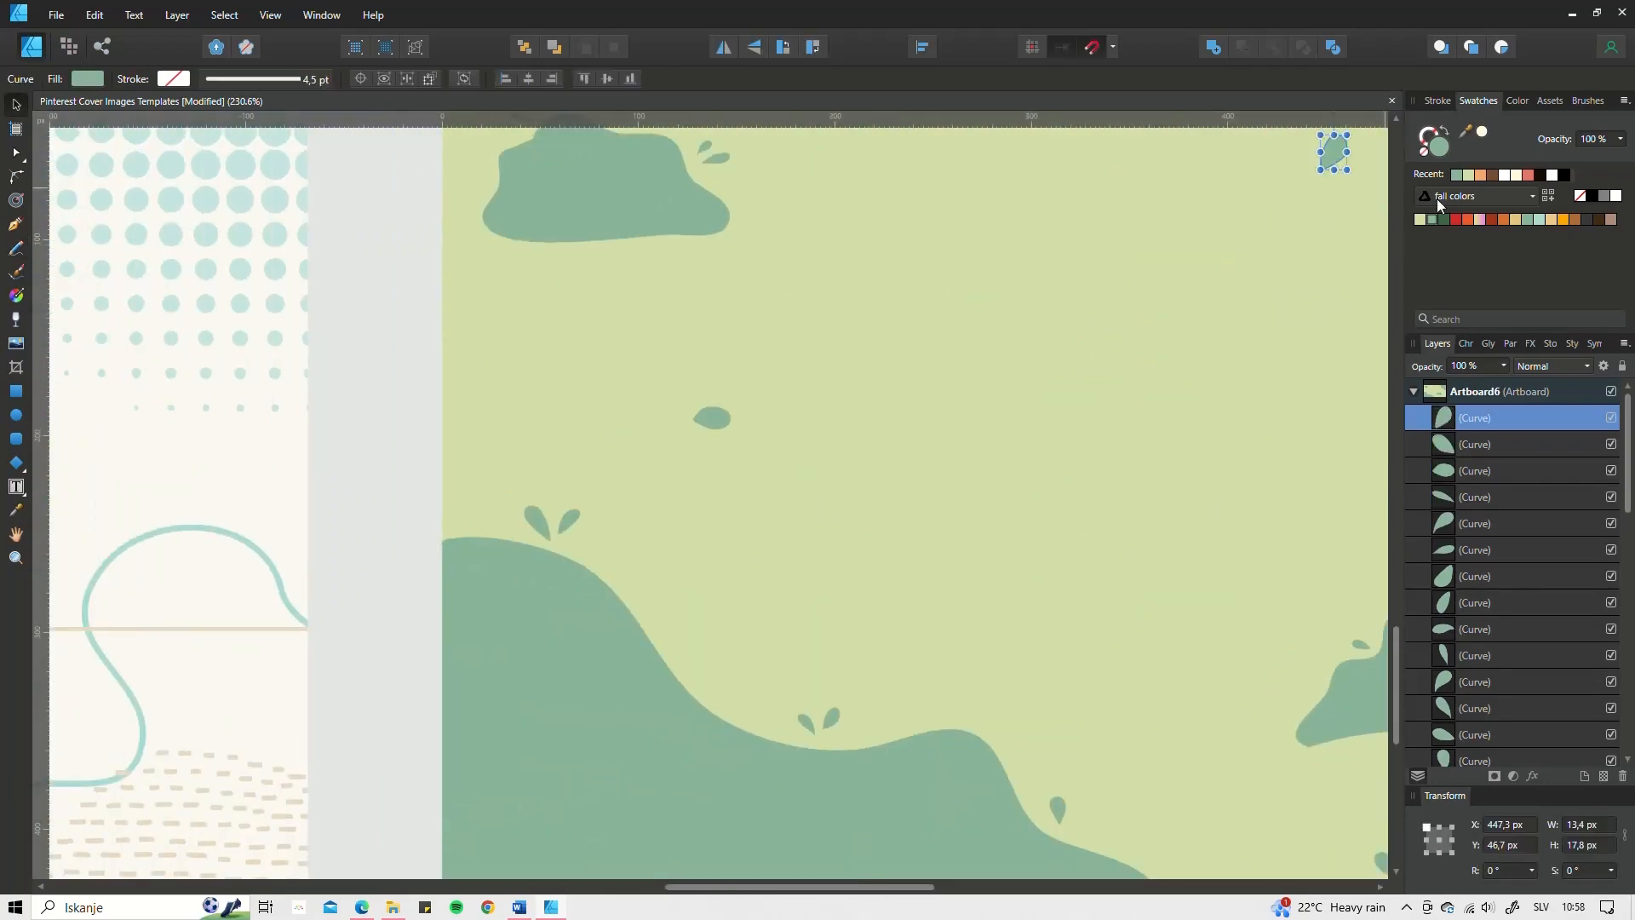
left_click(1575, 220)
left_click(16, 248)
scroll(486, 482, "up", 3)
left_click(1438, 101)
mouse_move(815, 487)
left_mouse_down()
mouse_move(746, 389)
mouse_move(767, 400)
left_mouse_up()
left_click_drag(777, 441, 758, 431)
left_click(16, 104)
left_click(1474, 512, "shift")
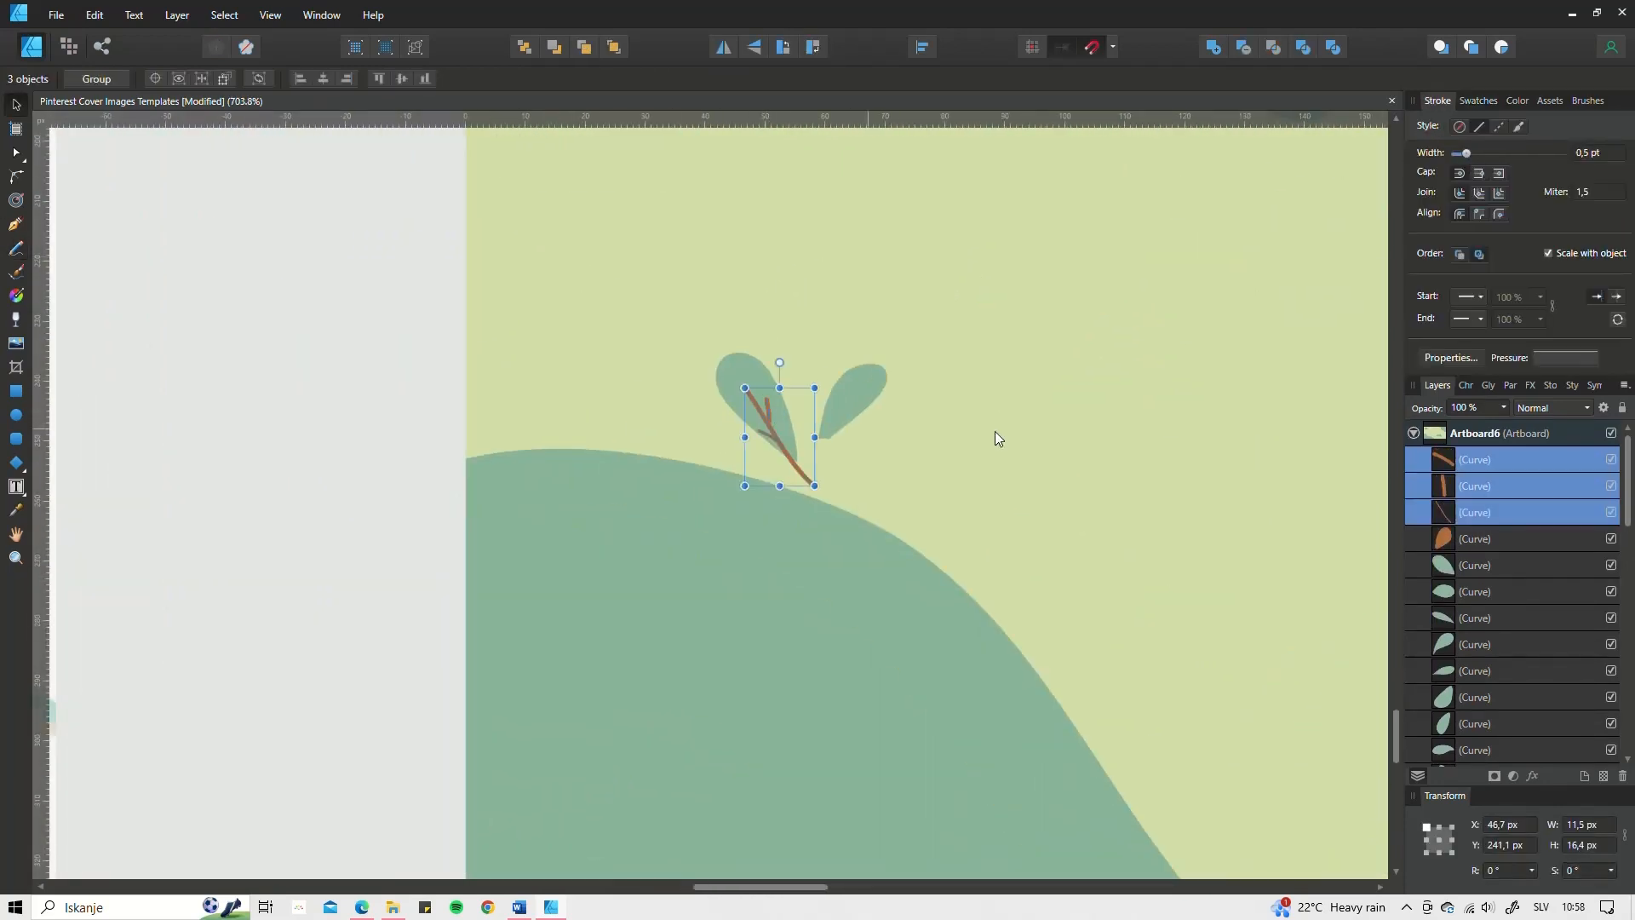
left_click(16, 248)
scroll(835, 362, "up", 2)
Step: Add brown vein strokes to the next several leaves
left_click_drag(821, 555, 908, 405)
left_click_drag(866, 466, 863, 430)
left_click_drag(858, 479, 892, 470)
mouse_move(805, 397)
left_mouse_down()
mouse_move(714, 359)
mouse_move(734, 351)
left_mouse_up()
left_click_drag(1004, 385, 948, 464)
left_click_drag(1086, 441, 956, 469)
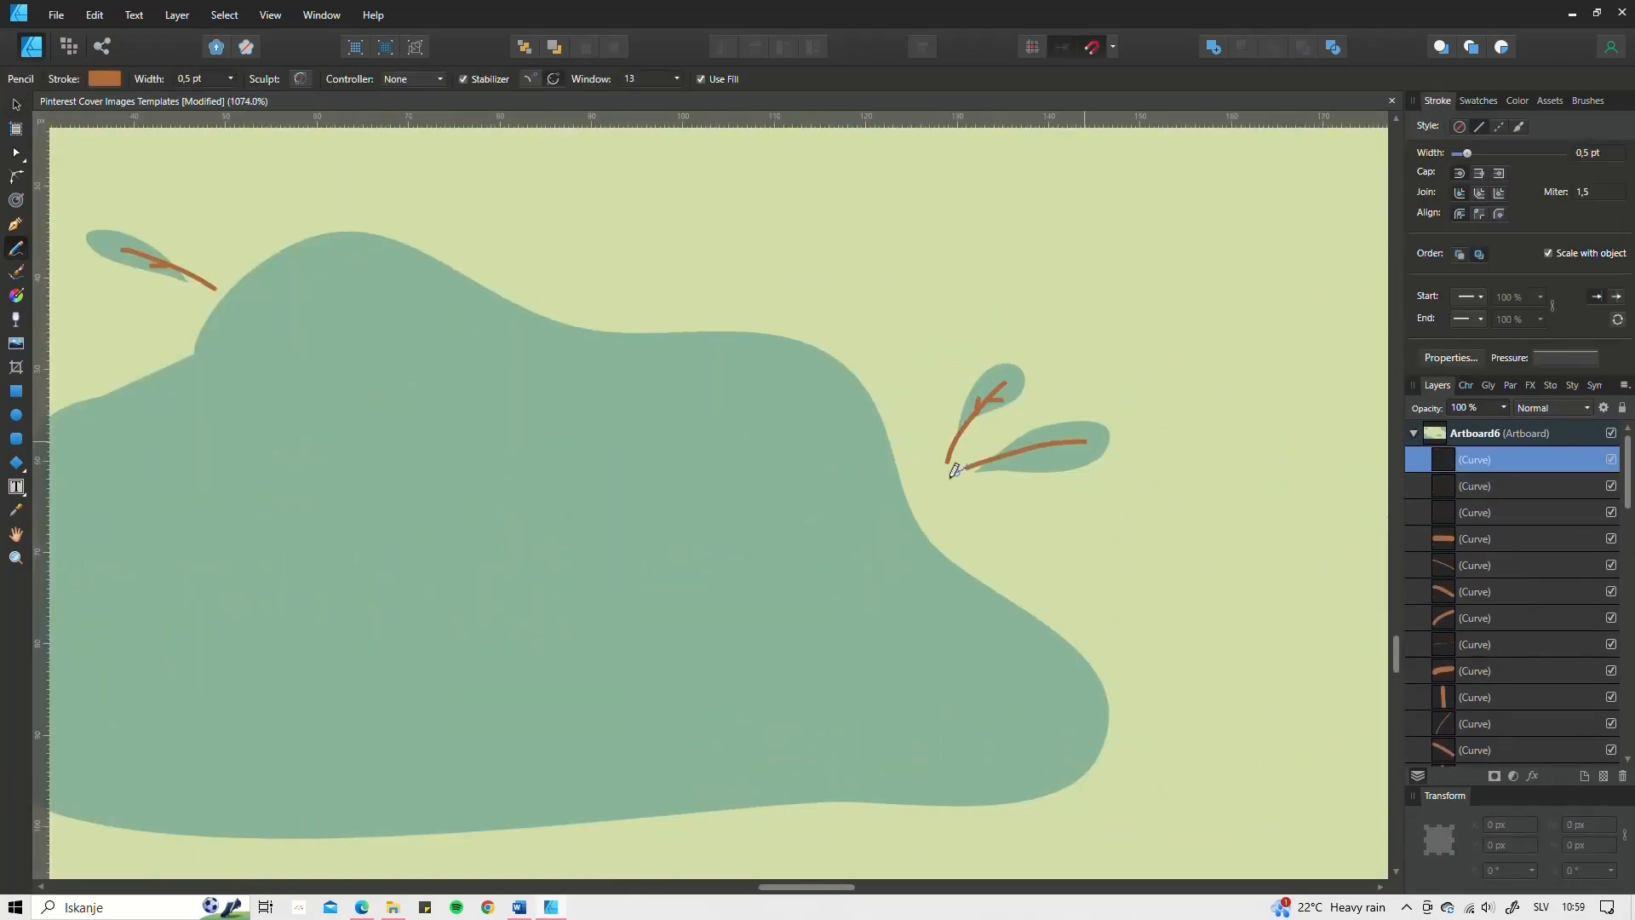
scroll(920, 384, "down", 3)
left_click_drag(903, 312, 928, 363)
scroll(928, 323, "up", 2)
mouse_move(975, 288)
left_mouse_down()
mouse_move(920, 373)
mouse_move(935, 373)
mouse_move(891, 351)
left_mouse_up()
Step: Finish brown veins on the remaining leaves
scroll(919, 307, "down", 4)
scroll(902, 341, "up", 2)
scroll(851, 366, "up", 3)
left_click_drag(795, 489, 748, 387)
left_click_drag(798, 454, 877, 317)
scroll(967, 303, "down", 3)
scroll(844, 234, "up", 4)
left_click_drag(970, 233, 792, 221)
mouse_move(989, 266)
left_mouse_down()
mouse_move(896, 394)
mouse_move(788, 456)
left_mouse_up()
scroll(923, 394, "down", 5)
scroll(733, 362, "up", 2)
Step: Recolour the brown-filled leaf back to green
left_click(16, 105)
left_click(814, 380)
left_click(1478, 100)
left_click(1433, 219)
left_click(16, 248)
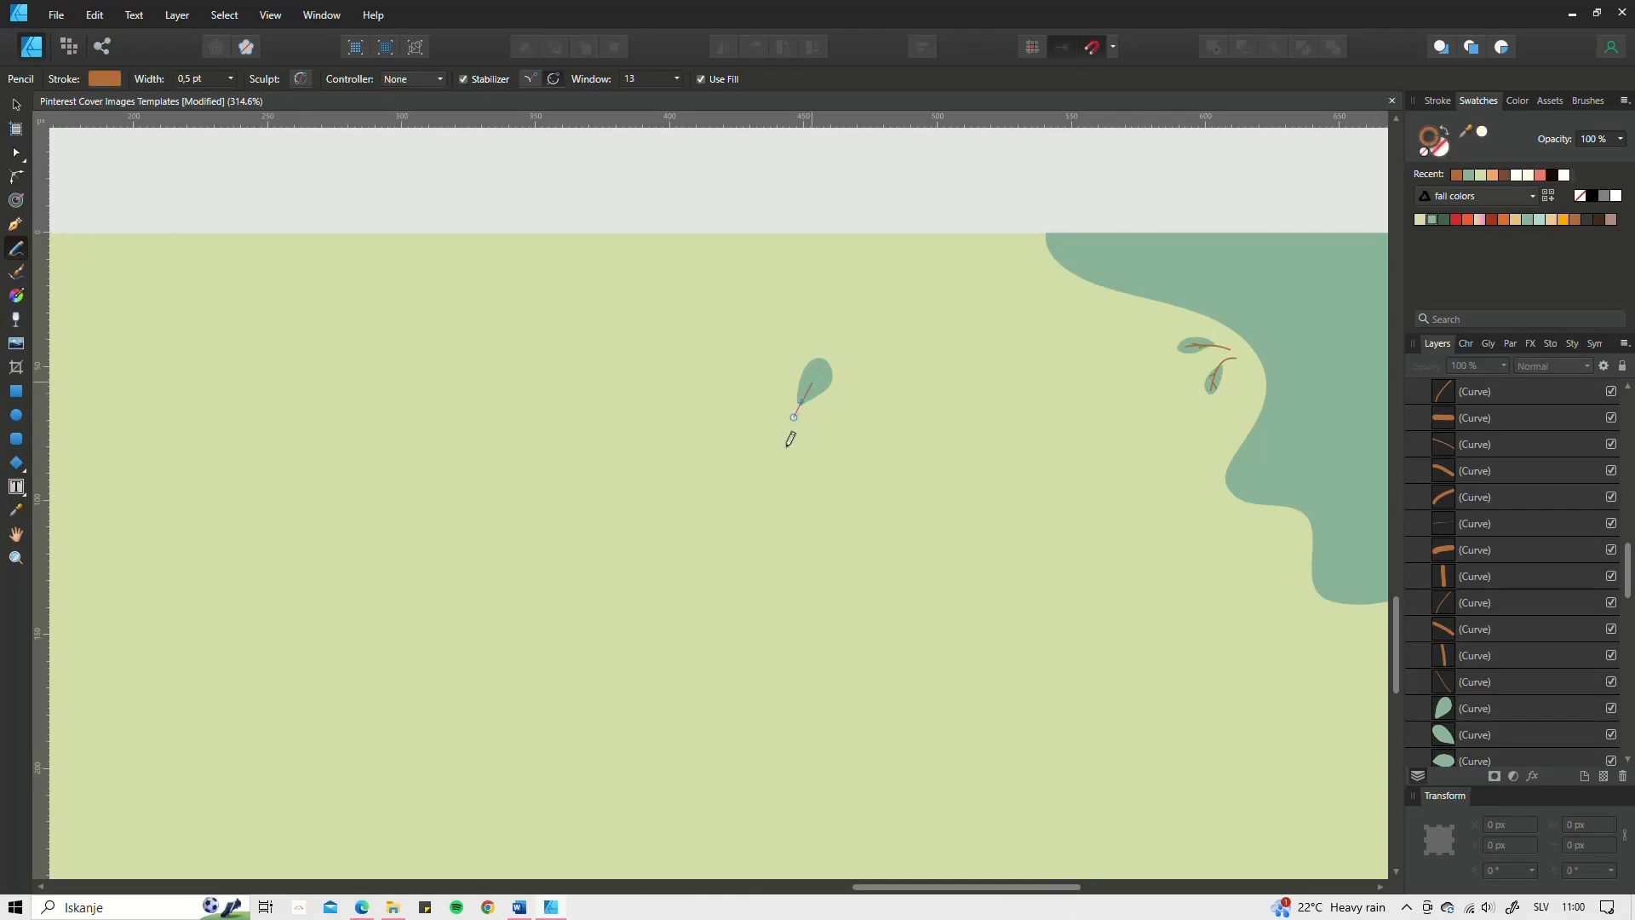
Step: Draw a leaf stem and four wavy lines across the bushes
left_click_drag(823, 385, 808, 397)
scroll(785, 256, "down", 4)
left_click_drag(291, 604, 537, 737)
left_click_drag(408, 745, 694, 767)
left_click_drag(1009, 223, 1172, 410)
left_click_drag(1094, 228, 1216, 473)
Step: Draw a dark green filled shape in the lower-left corner behind the wavy lines
left_click_drag(270, 584, 269, 581)
left_click(1444, 131)
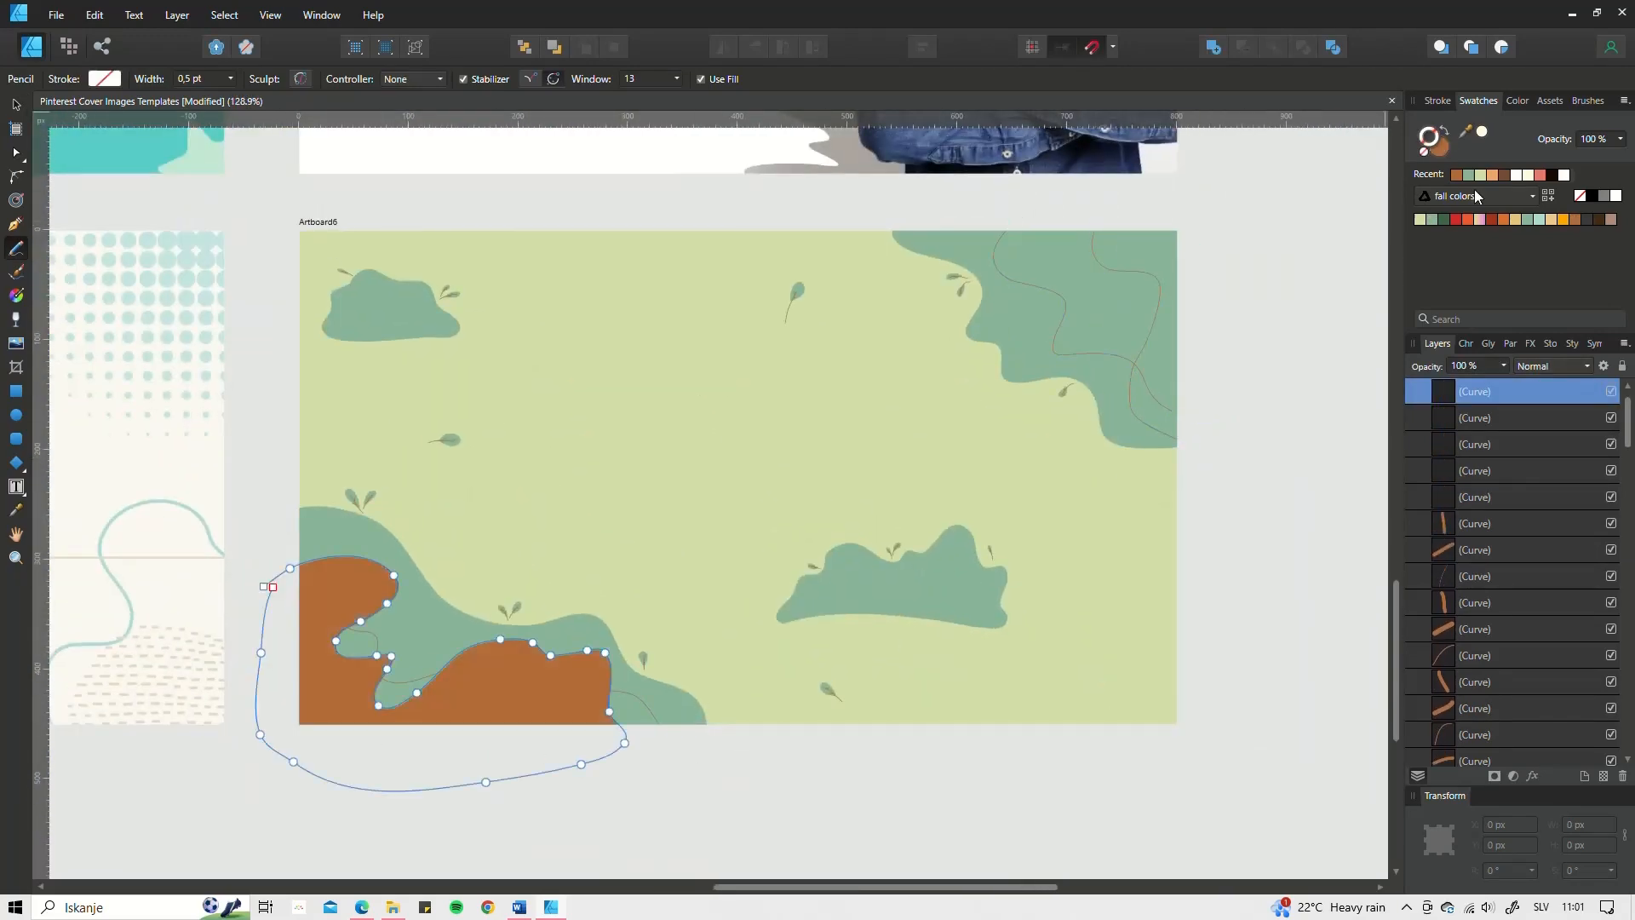
left_click(1443, 219)
key("ctrl+[")
key("ctrl+[")
key("ctrl+[")
key("ctrl+[")
Step: Add dark green accent shapes inside the lower-right and upper-left bushes
left_click_drag(971, 225, 1004, 214)
scroll(730, 578, "down", 3)
scroll(826, 592, "up", 6)
mouse_move(601, 606)
left_mouse_down()
mouse_move(898, 500)
mouse_move(598, 608)
left_mouse_up()
scroll(566, 602, "down", 5)
scroll(306, 434, "up", 8)
mouse_move(572, 459)
left_mouse_down()
mouse_move(756, 285)
mouse_move(574, 461)
left_mouse_up()
scroll(800, 528, "down", 7)
scroll(1014, 613, "up", 4)
left_click(16, 486)
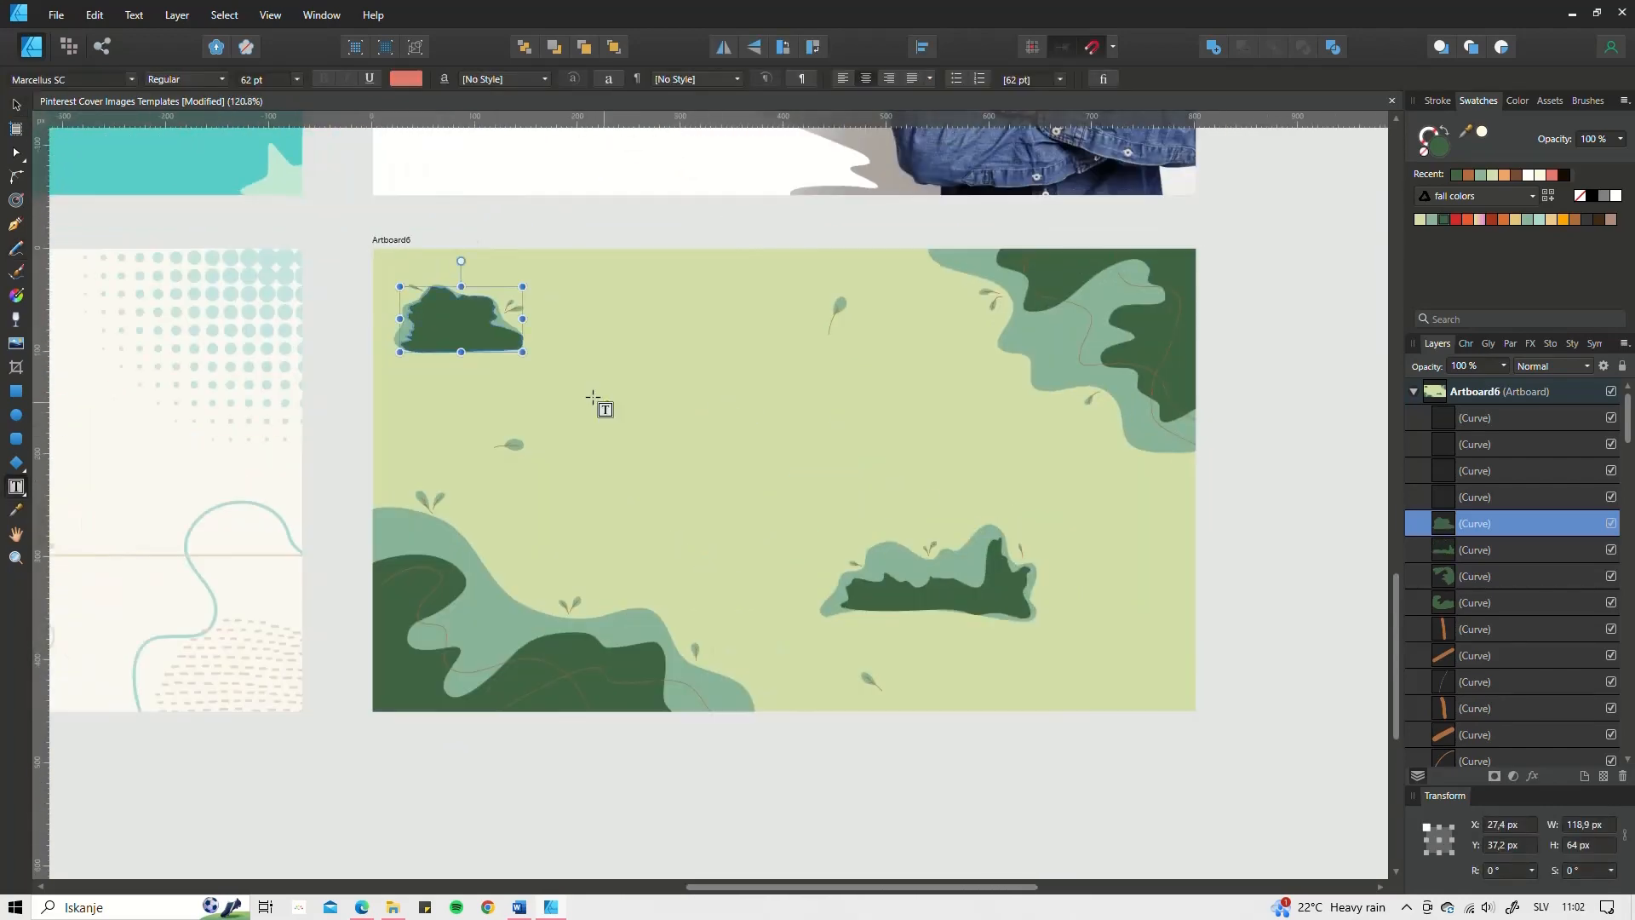
Step: Add the title 'Sweet Forest Illustrations' in larger red Microleth and resize its frame
left_click_drag(573, 391, 931, 513)
type("Sweet Forest Illustrations")
left_click(16, 105)
left_click(1466, 343)
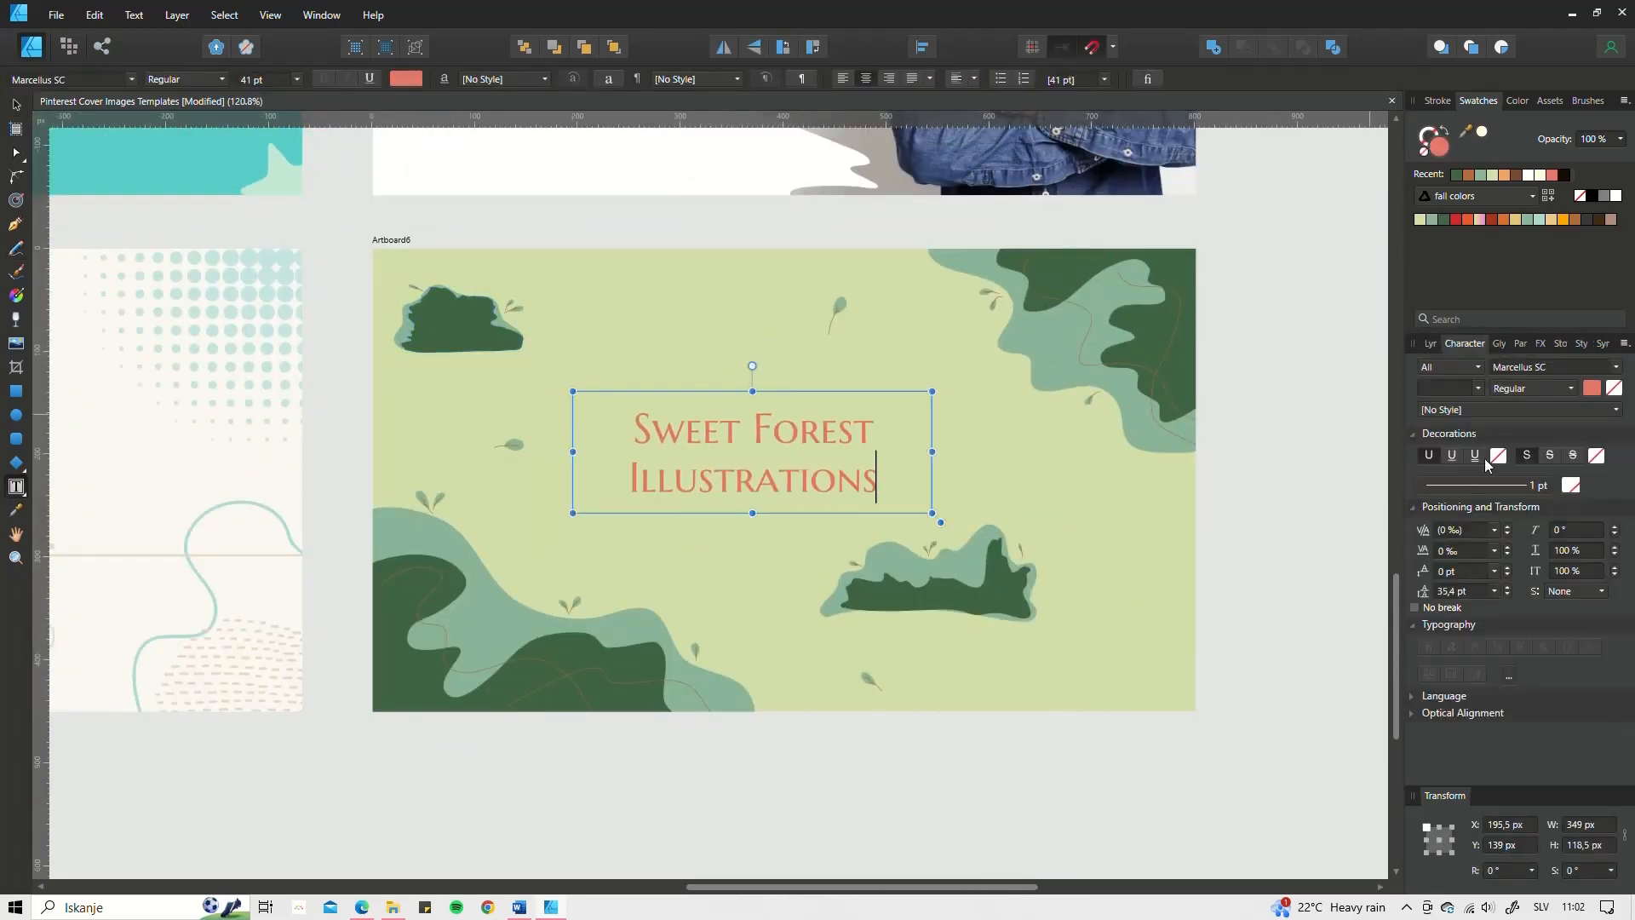
left_click(1616, 367)
left_click(1456, 570)
scroll(258, 80, "up", 20)
left_click(1456, 220)
left_click_drag(932, 391, 1029, 375)
left_click_drag(1030, 443, 813, 443)
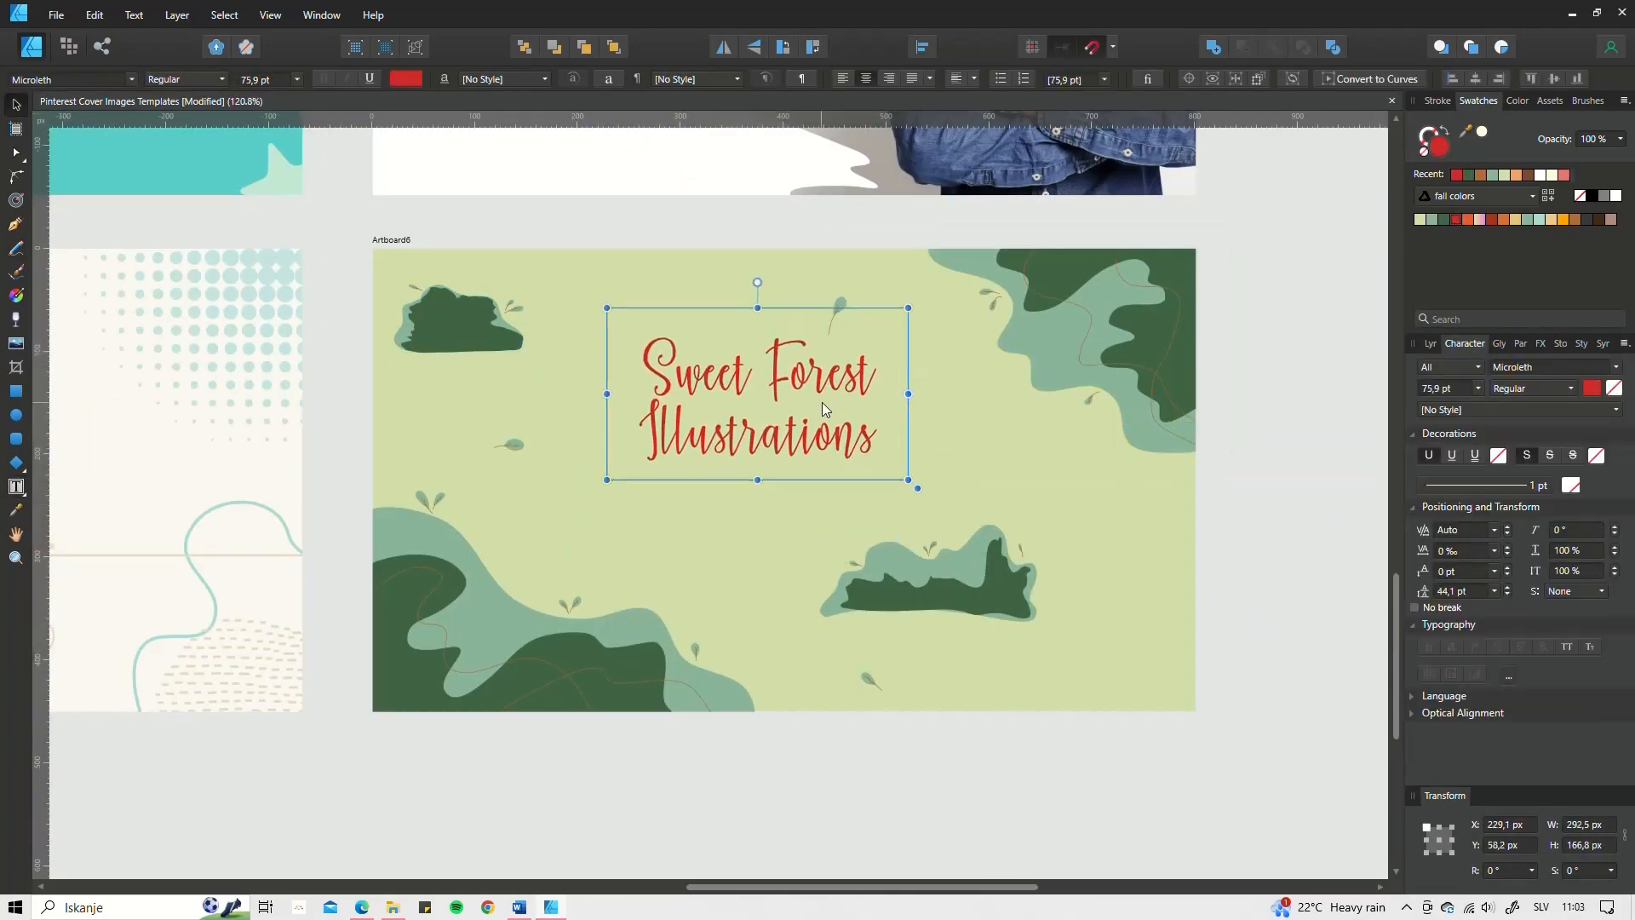
Step: Place a 50% transparent white rounded rectangle behind the title
left_click(16, 390)
left_click_drag(581, 336, 928, 491)
left_click(1541, 175)
left_click(1431, 344)
left_click_drag(1499, 524, 1499, 562)
left_click(1504, 366)
left_click(639, 79)
left_click(710, 79)
left_click_drag(711, 96, 680, 96)
scroll(621, 518, "up", 3)
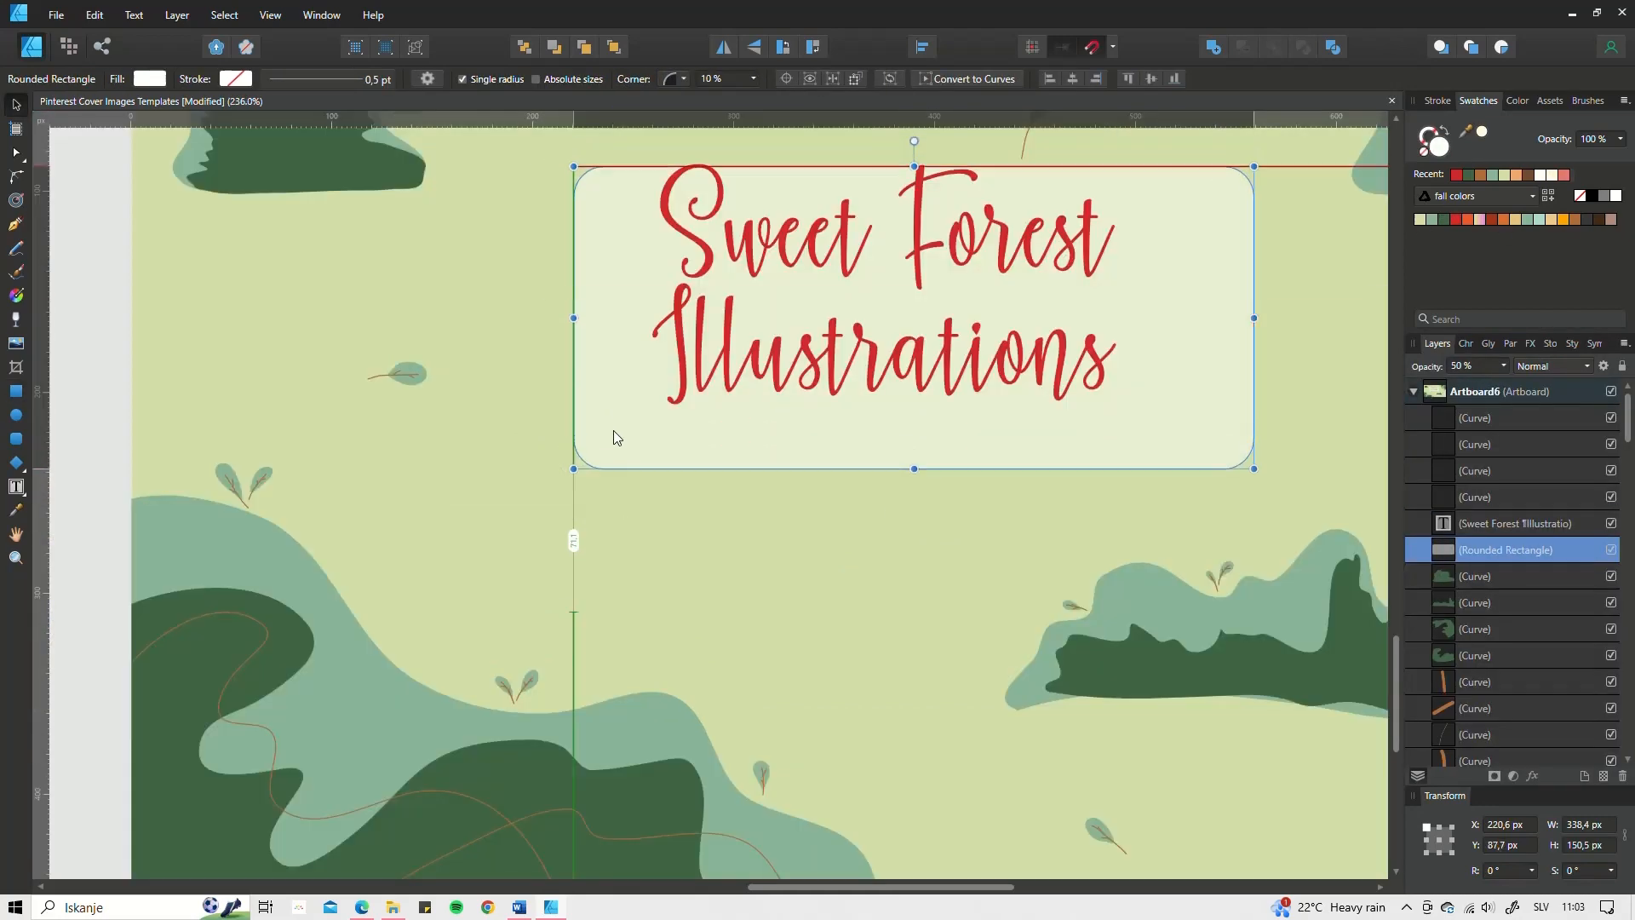
left_click_drag(613, 431, 656, 494)
scroll(590, 415, "up", 3)
Step: Draw a pale horizontal underline beneath the title with the Pen tool
left_click(16, 224)
left_click(364, 432)
left_click(1183, 432, "shift")
left_click(1446, 130)
left_click(1437, 101)
left_click_drag(1473, 153, 1479, 153)
left_click(16, 105)
left_click(17, 153)
scroll(719, 406, "down", 3)
Step: Add the author's name at 30 pt below the title on the panel
left_click(16, 486)
left_click_drag(536, 493, 957, 544)
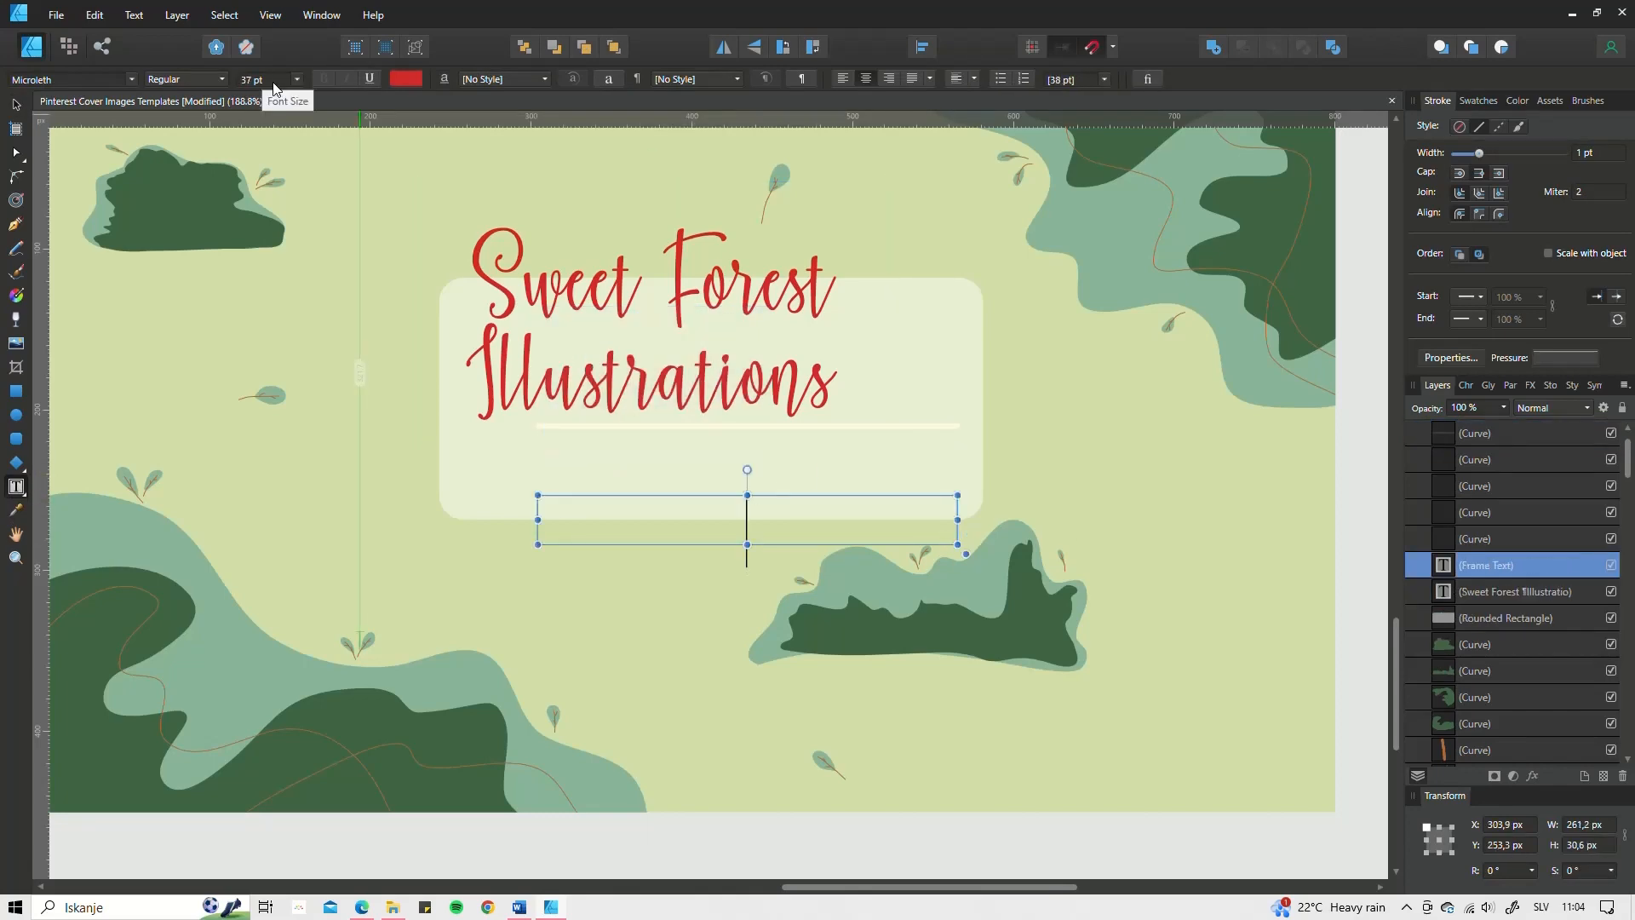
left_click(272, 82)
left_click(16, 105)
left_click_drag(749, 518, 742, 467)
Step: Set the author name to Quicksand in green and position it on the panel
left_click(1465, 384)
left_click(1616, 409)
scroll(1439, 536, "down", 10)
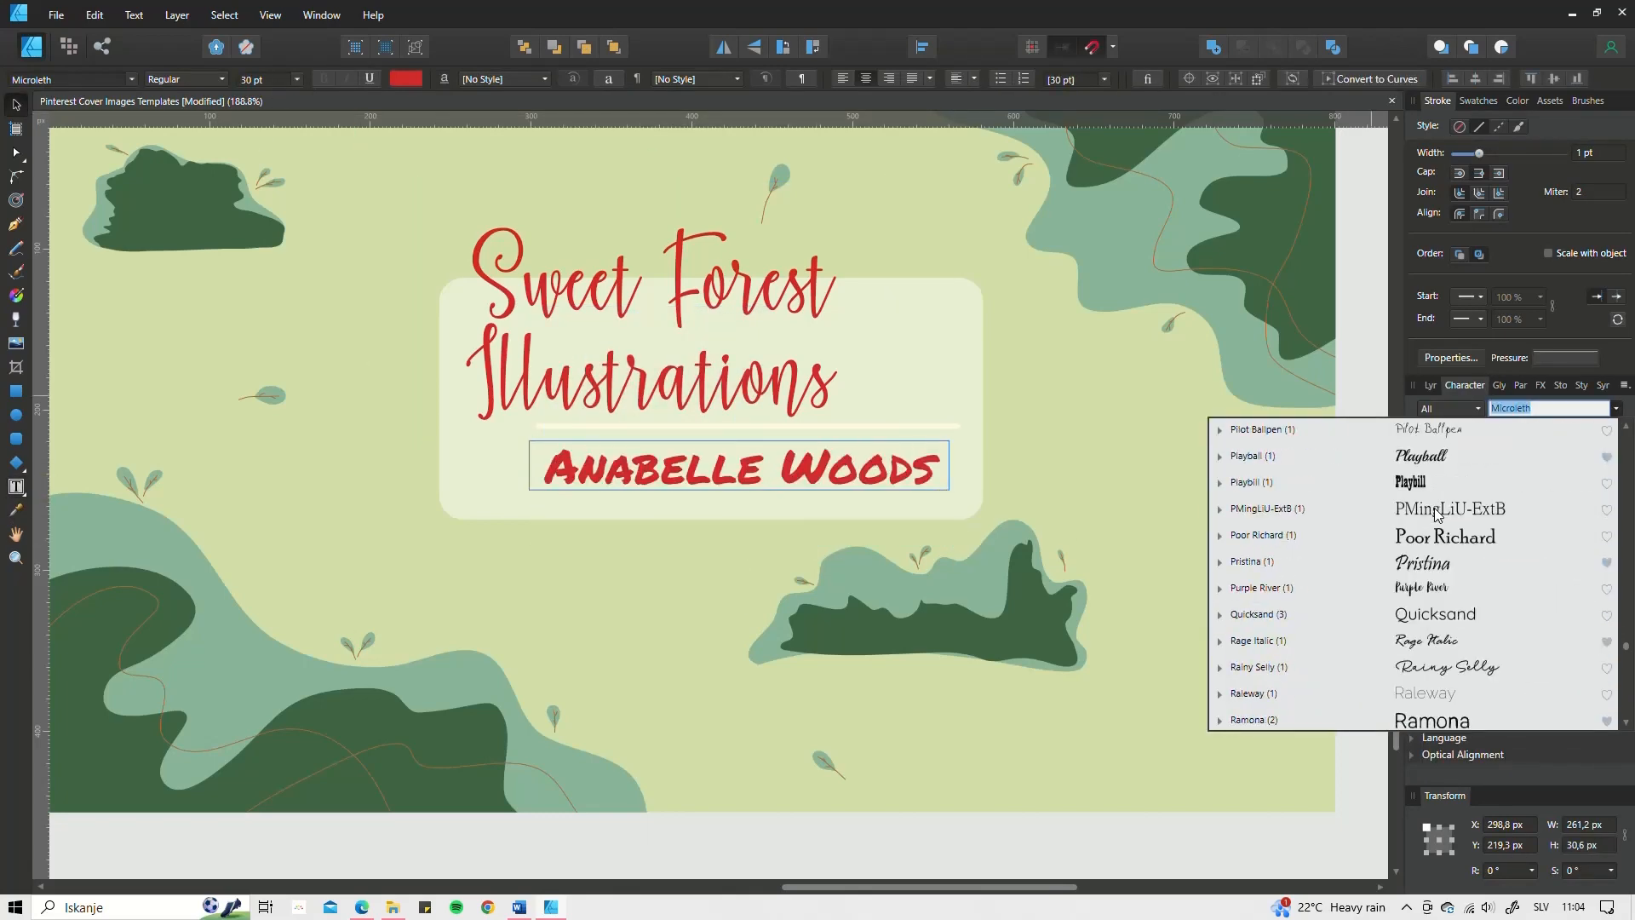
left_click(1439, 614)
left_click_drag(878, 472, 842, 461)
left_click(1479, 100)
left_click(1443, 219)
scroll(841, 464, "down", 4)
Step: Shift the title right and check the panel, background and leaf layers
left_click_drag(787, 413, 788, 384)
left_click(706, 481)
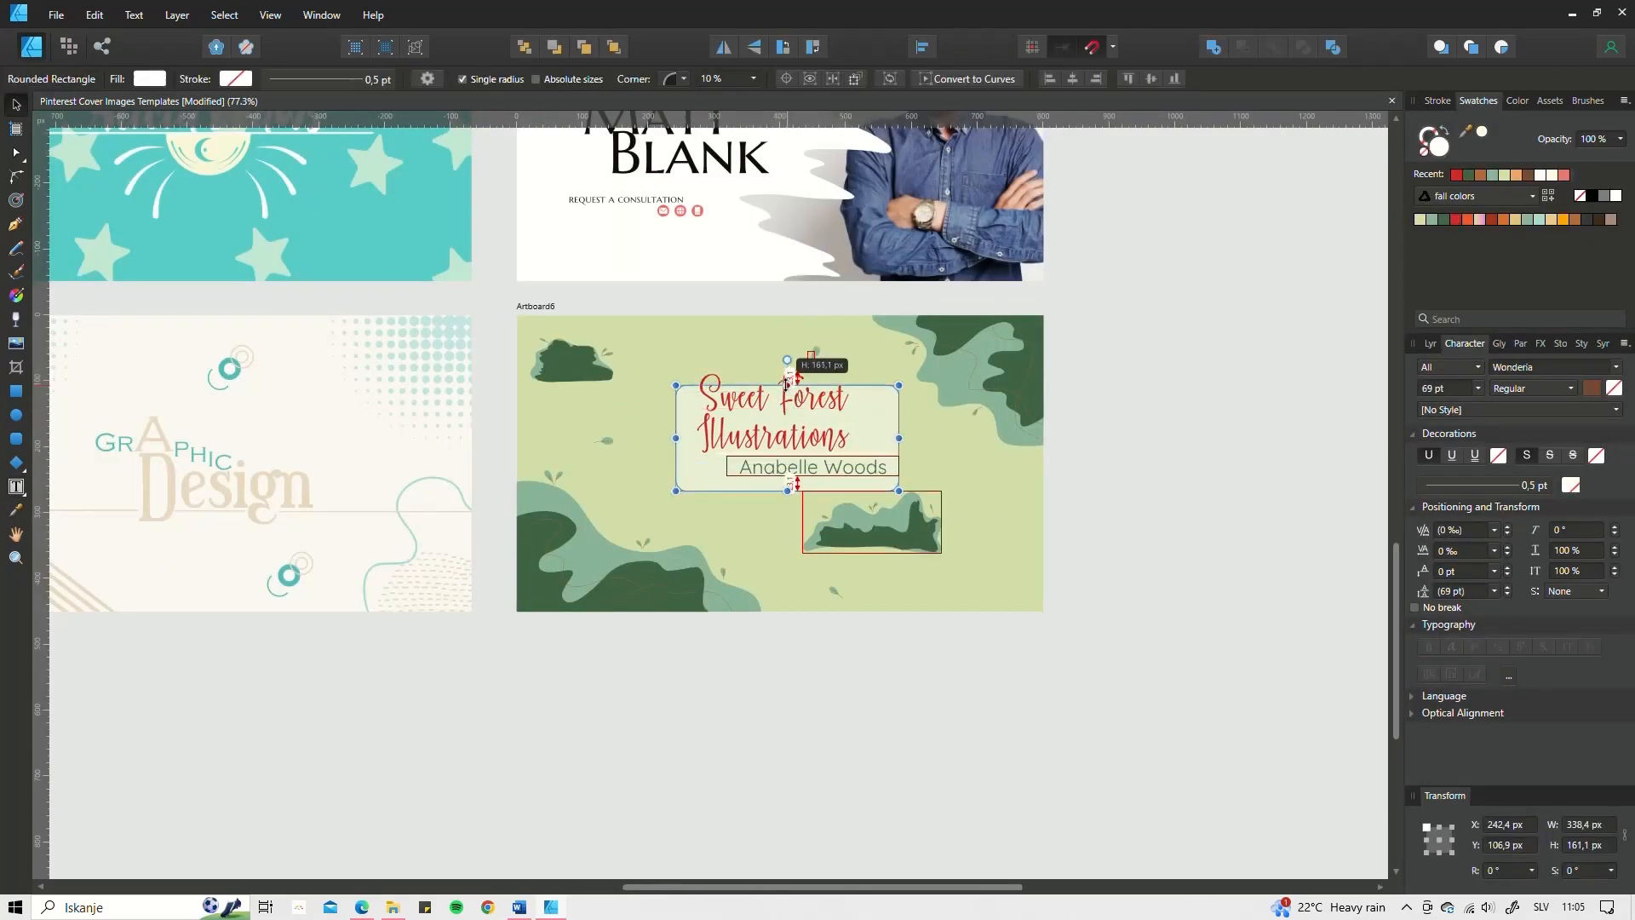
left_click(889, 569)
left_click(1431, 343)
left_click_drag(854, 575, 824, 601)
Step: Group the first leaves with their vein curves into single groups on Artboard6
key("ctrl+g")
scroll(665, 537, "up", 7)
left_click_drag(513, 519, 641, 373)
key("ctrl+g")
scroll(594, 511, "down", 4)
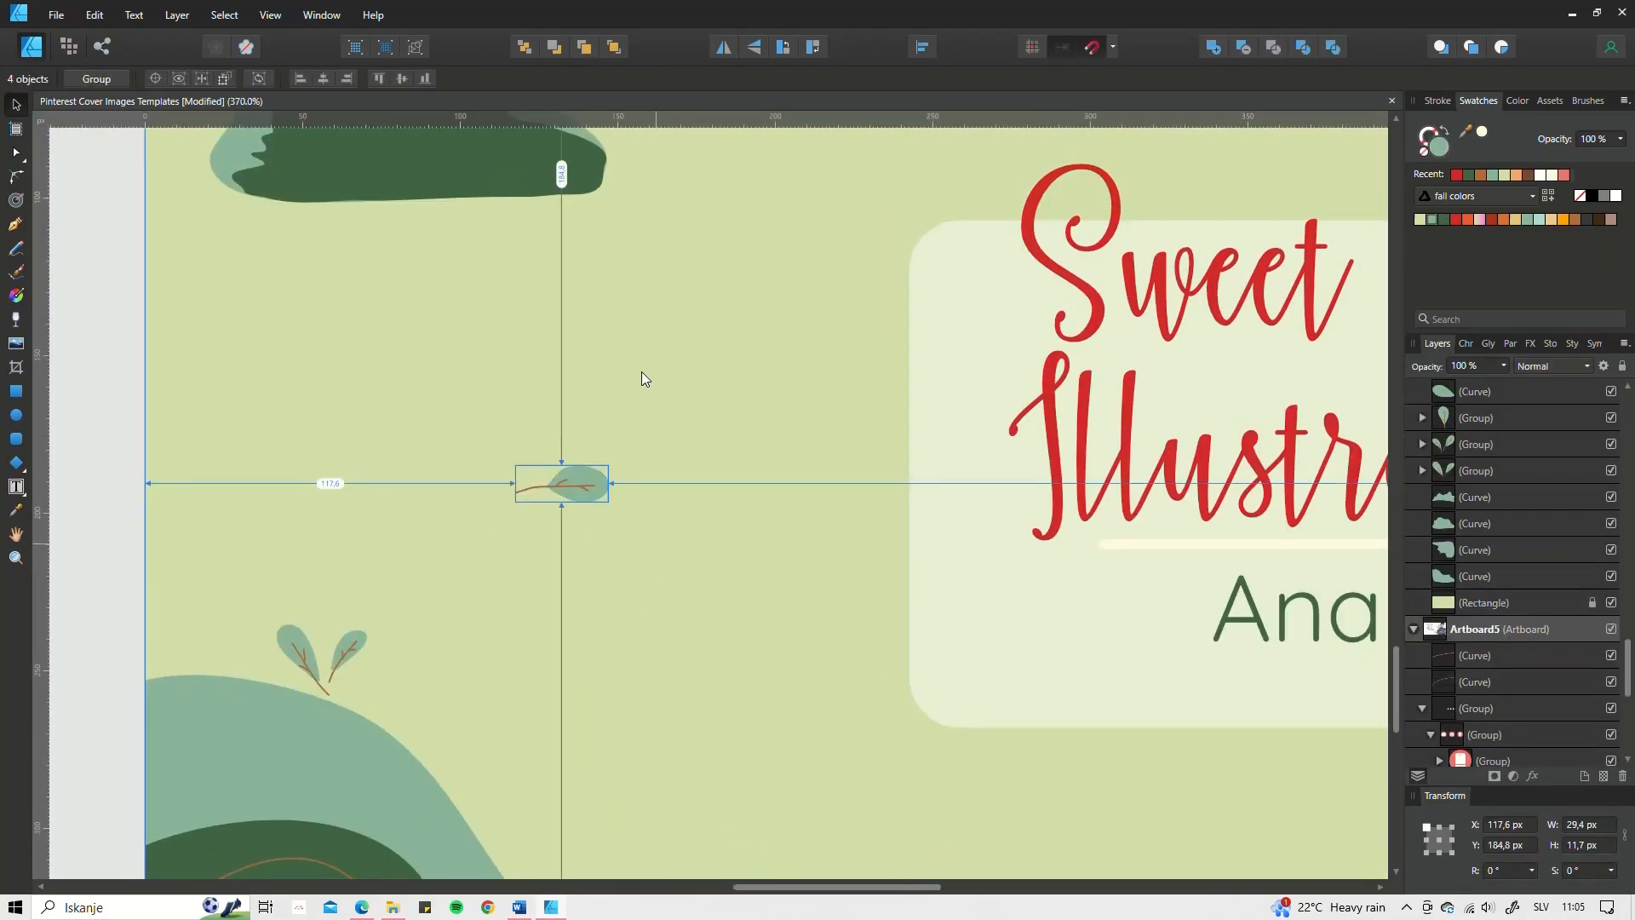
key("ctrl+g")
left_click(219, 530)
scroll(792, 383, "up", 6)
key("ctrl+g")
scroll(754, 453, "down", 4)
Step: Group the remaining leaf pairs and vein curves, then select Artboard6
left_click_drag(1041, 416, 1151, 524)
key("ctrl+g")
scroll(997, 539, "down", 3)
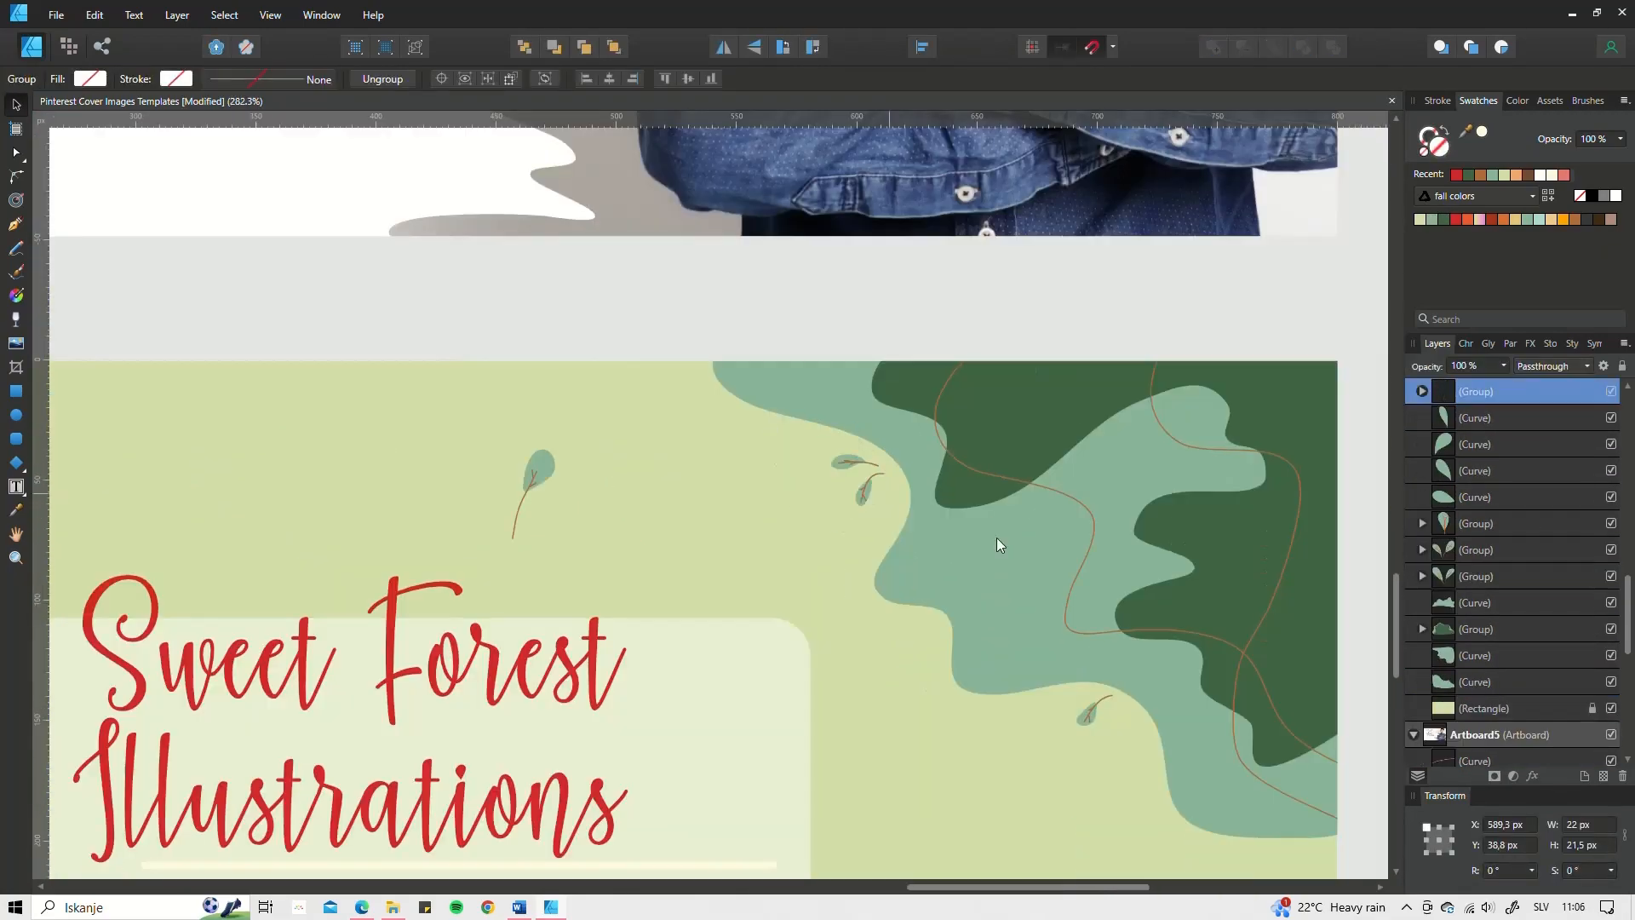
key("ctrl+g")
scroll(932, 397, "down", 4)
key("ctrl+g")
scroll(852, 408, "up", 5)
left_click_drag(413, 366, 521, 479)
scroll(483, 464, "down", 8)
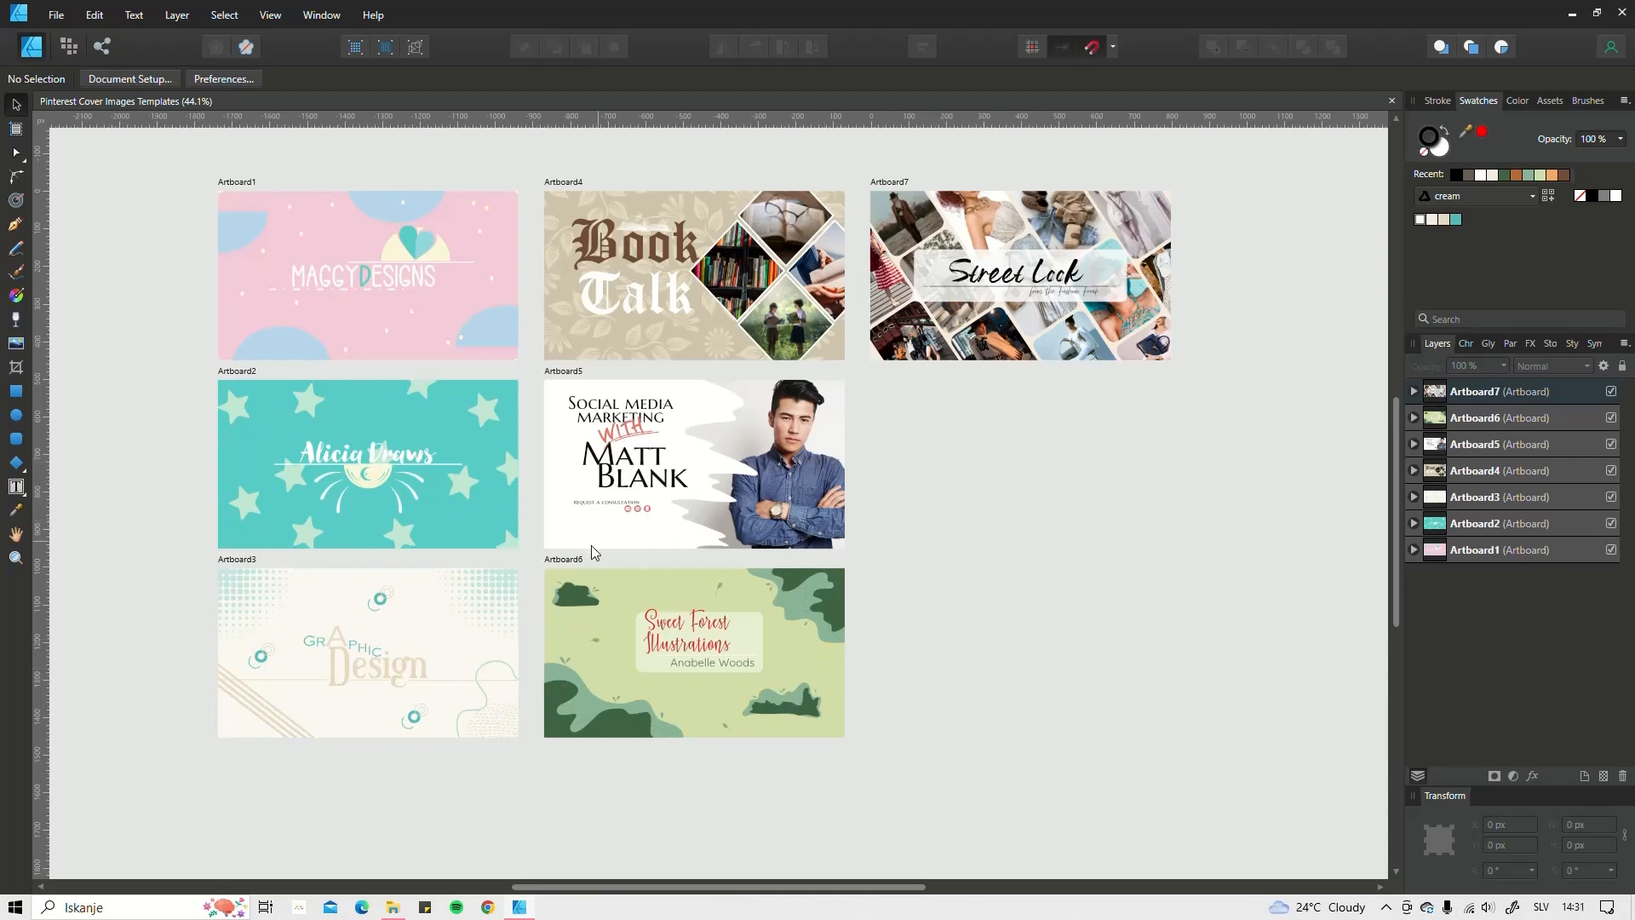
left_click(563, 559)
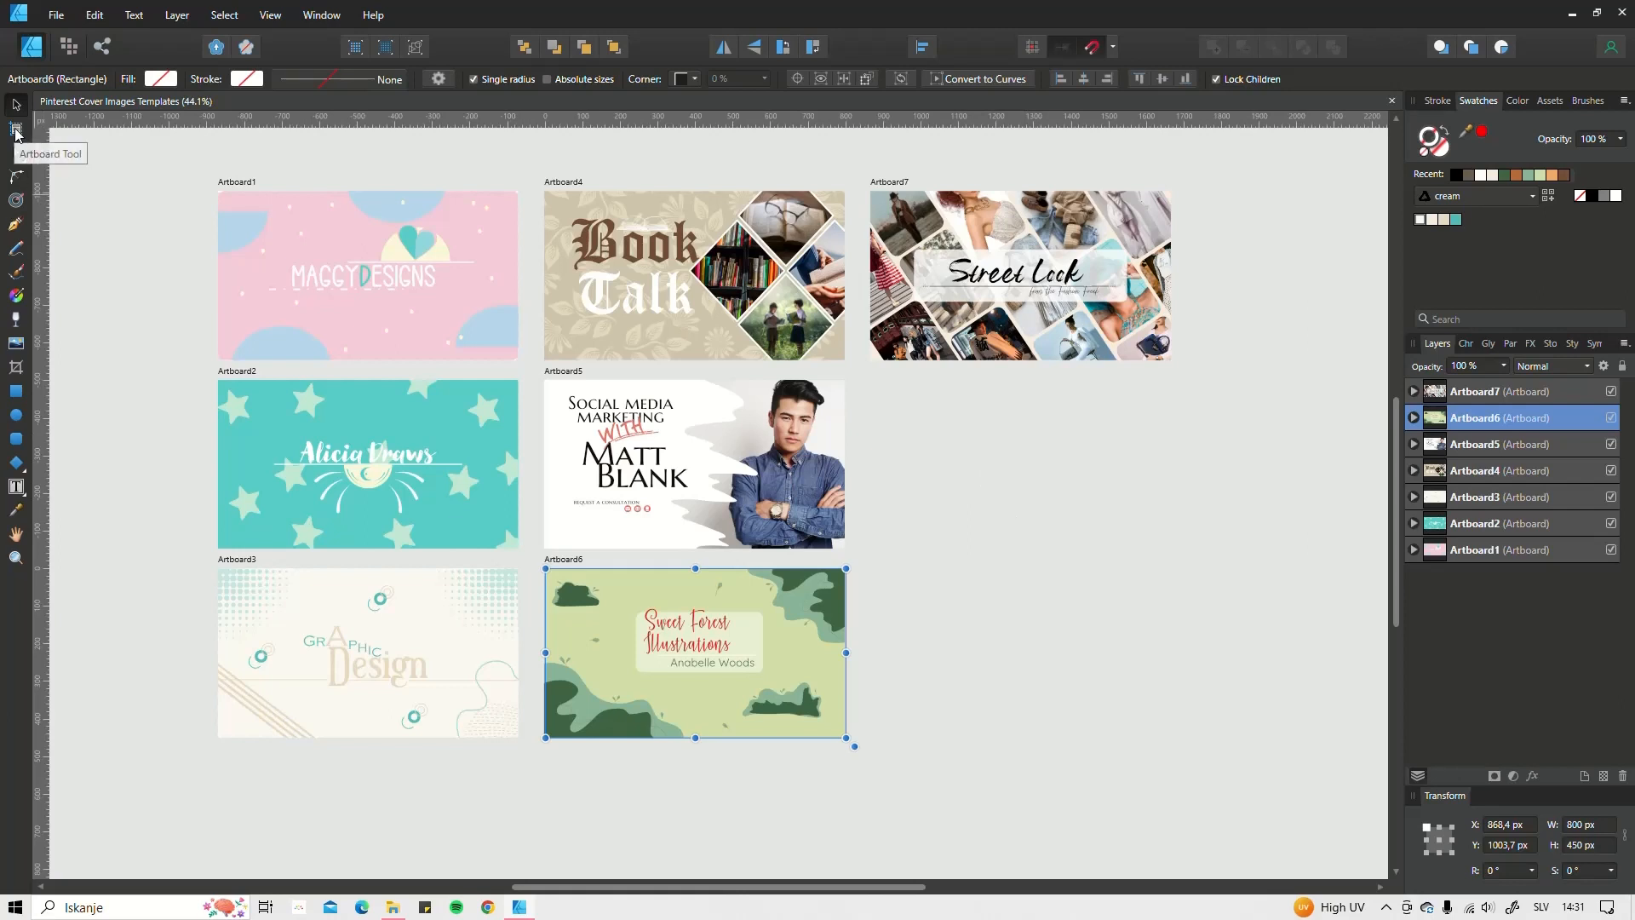
Step: Add a new Artboard8 right of Artboard5 and set its width to 800 px
left_click(16, 130)
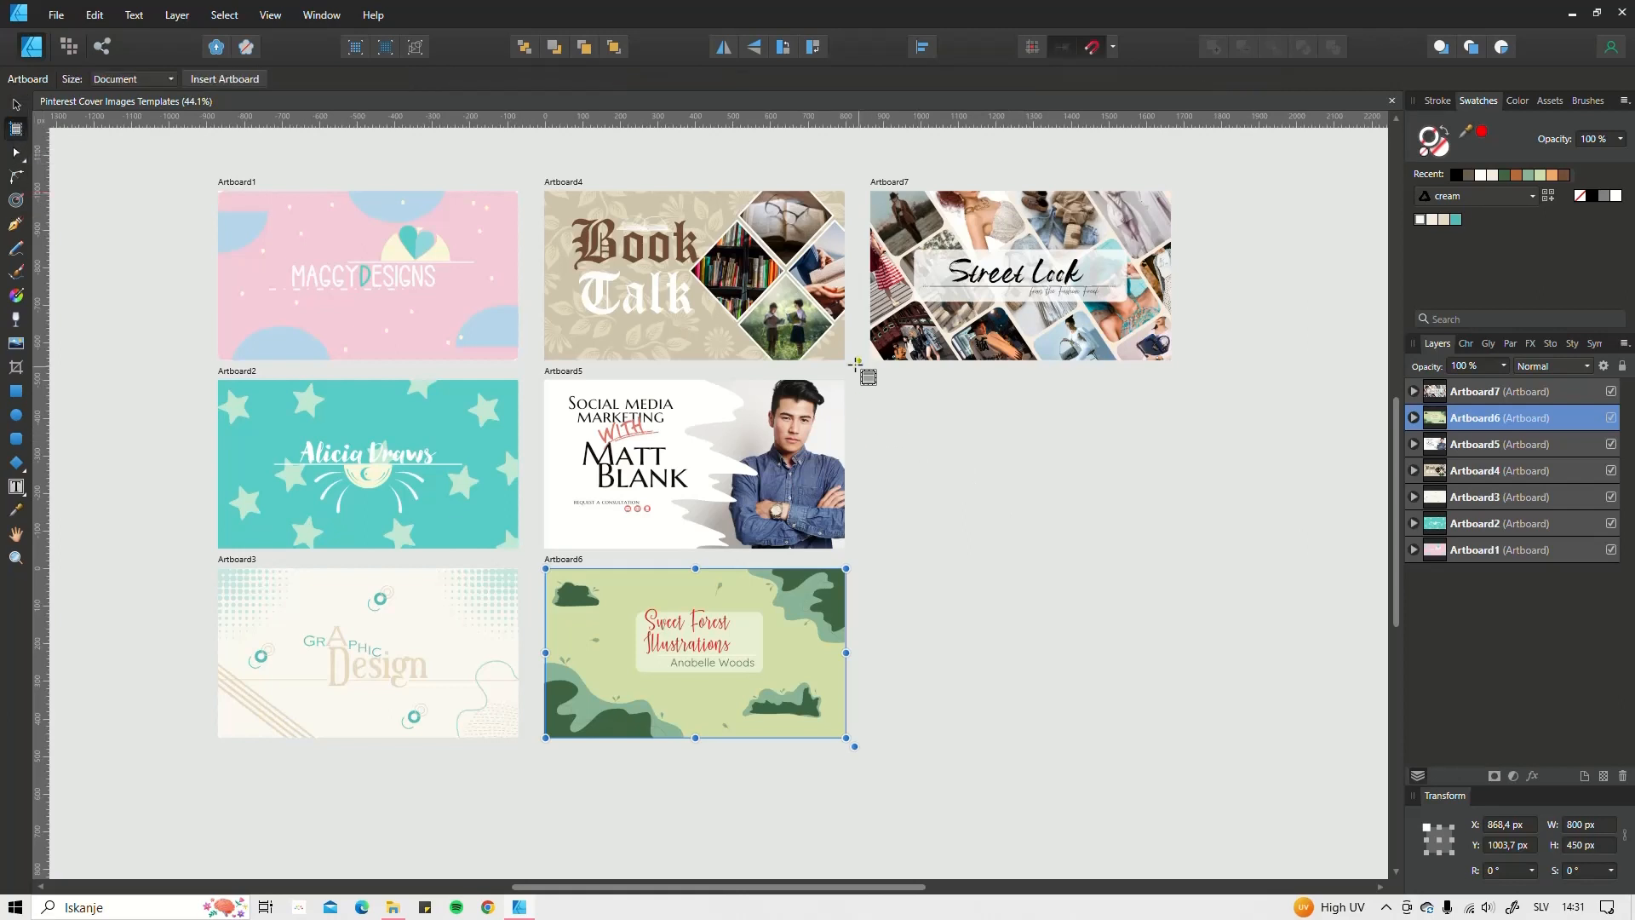
left_click_drag(870, 380, 1172, 549)
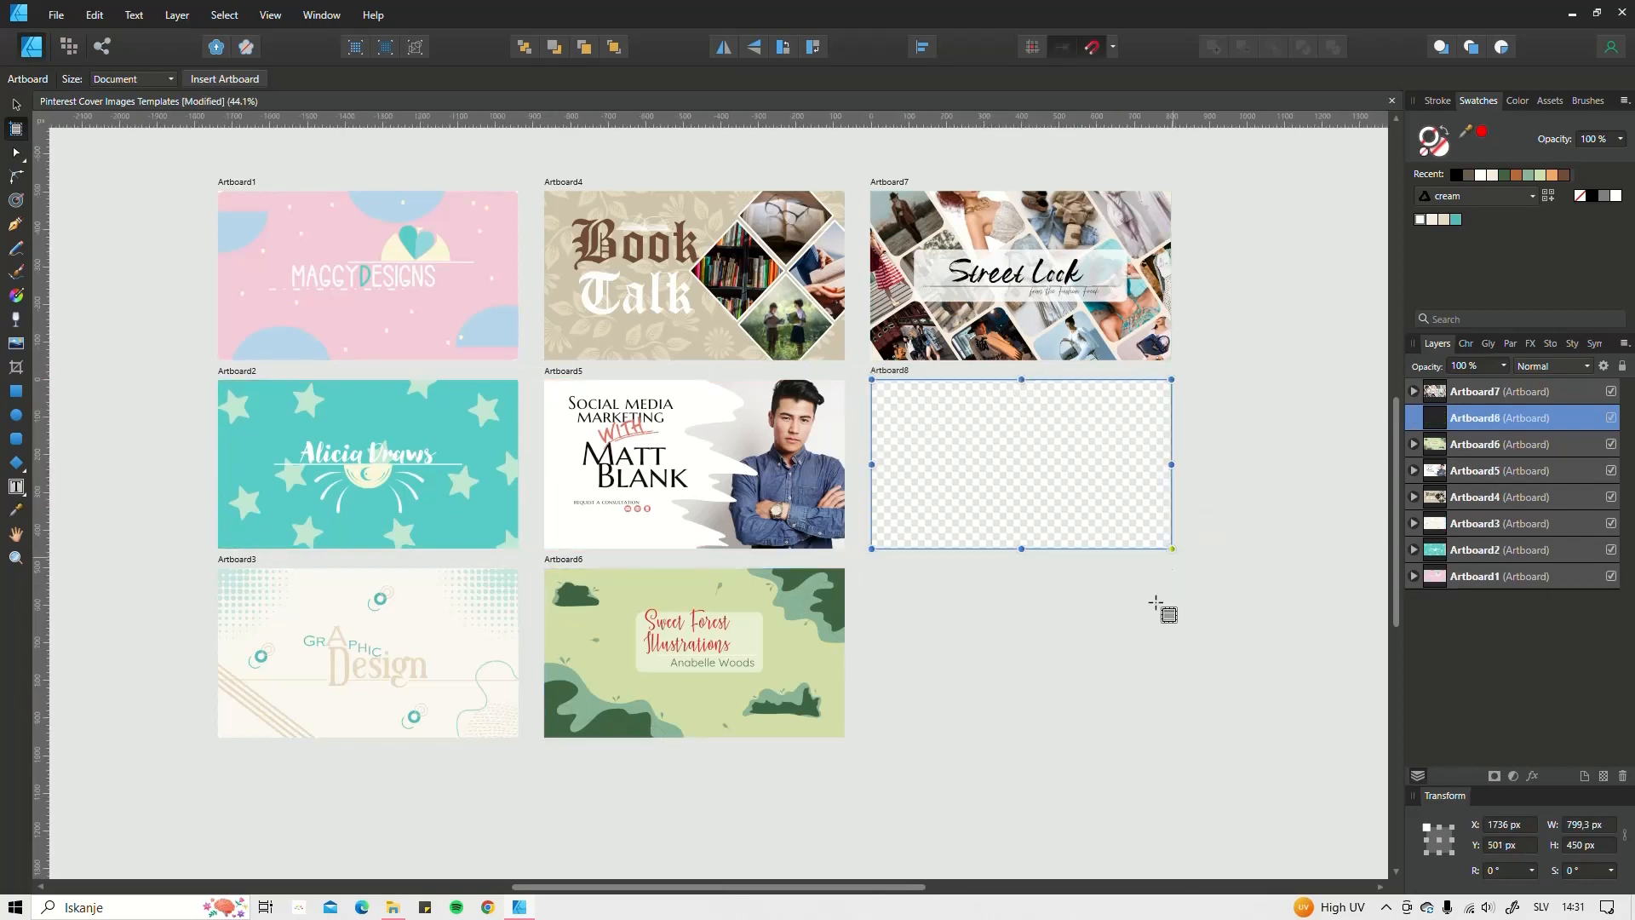
left_click(1584, 826)
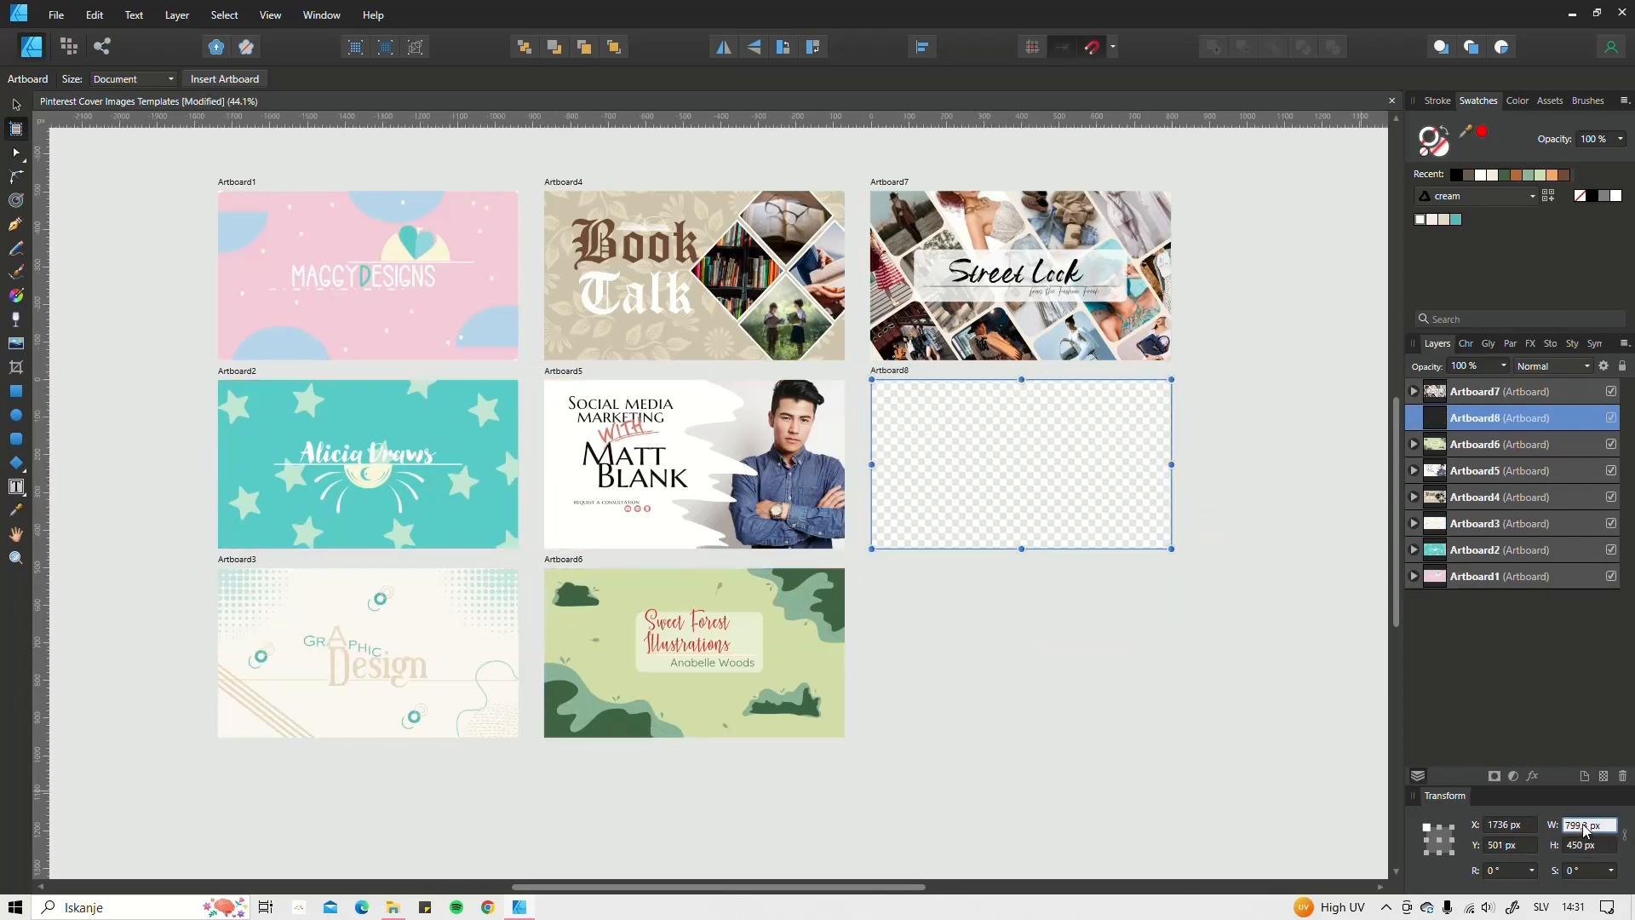
left_click(1584, 824)
type("800")
key("Return")
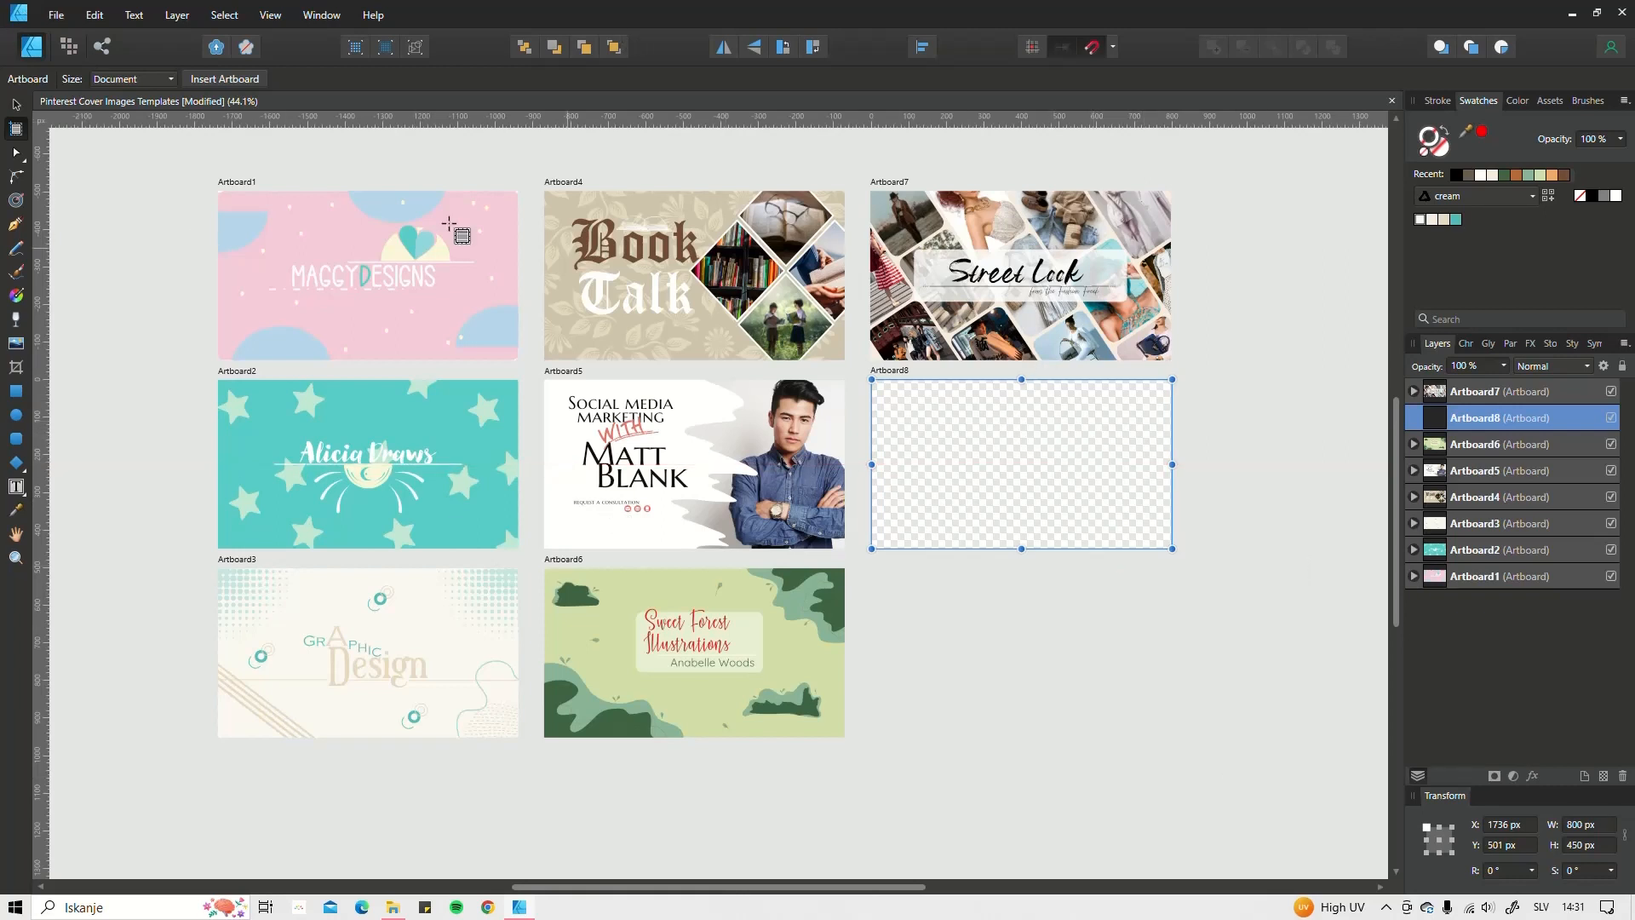
left_click(57, 17)
left_click(73, 52)
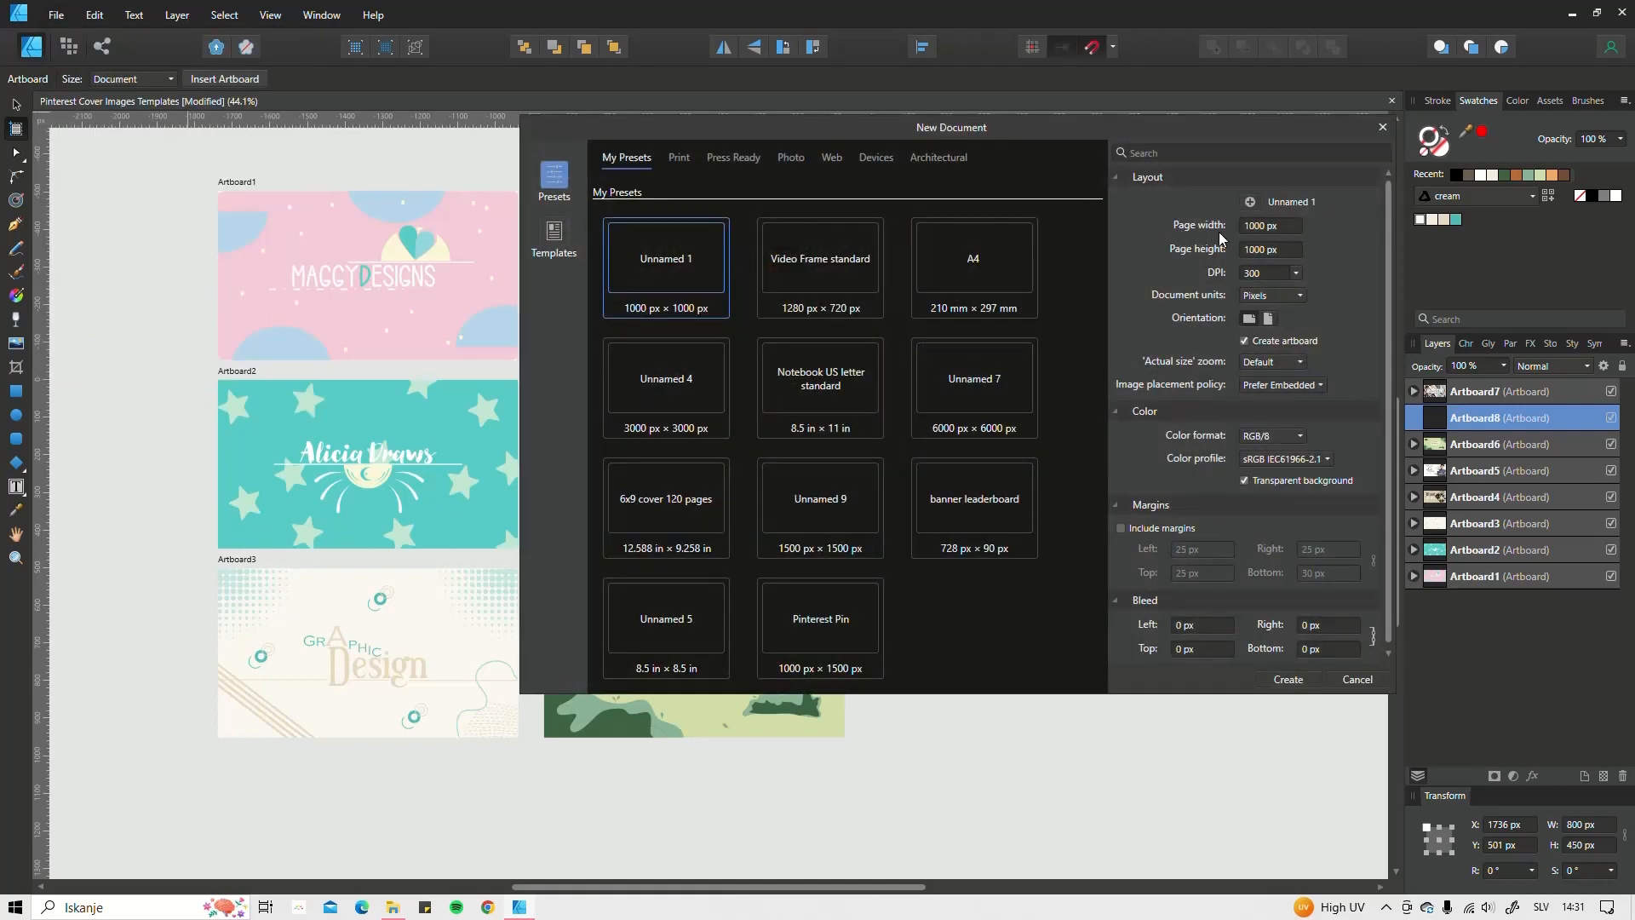
left_click(1252, 226)
type("800")
left_click(1262, 251)
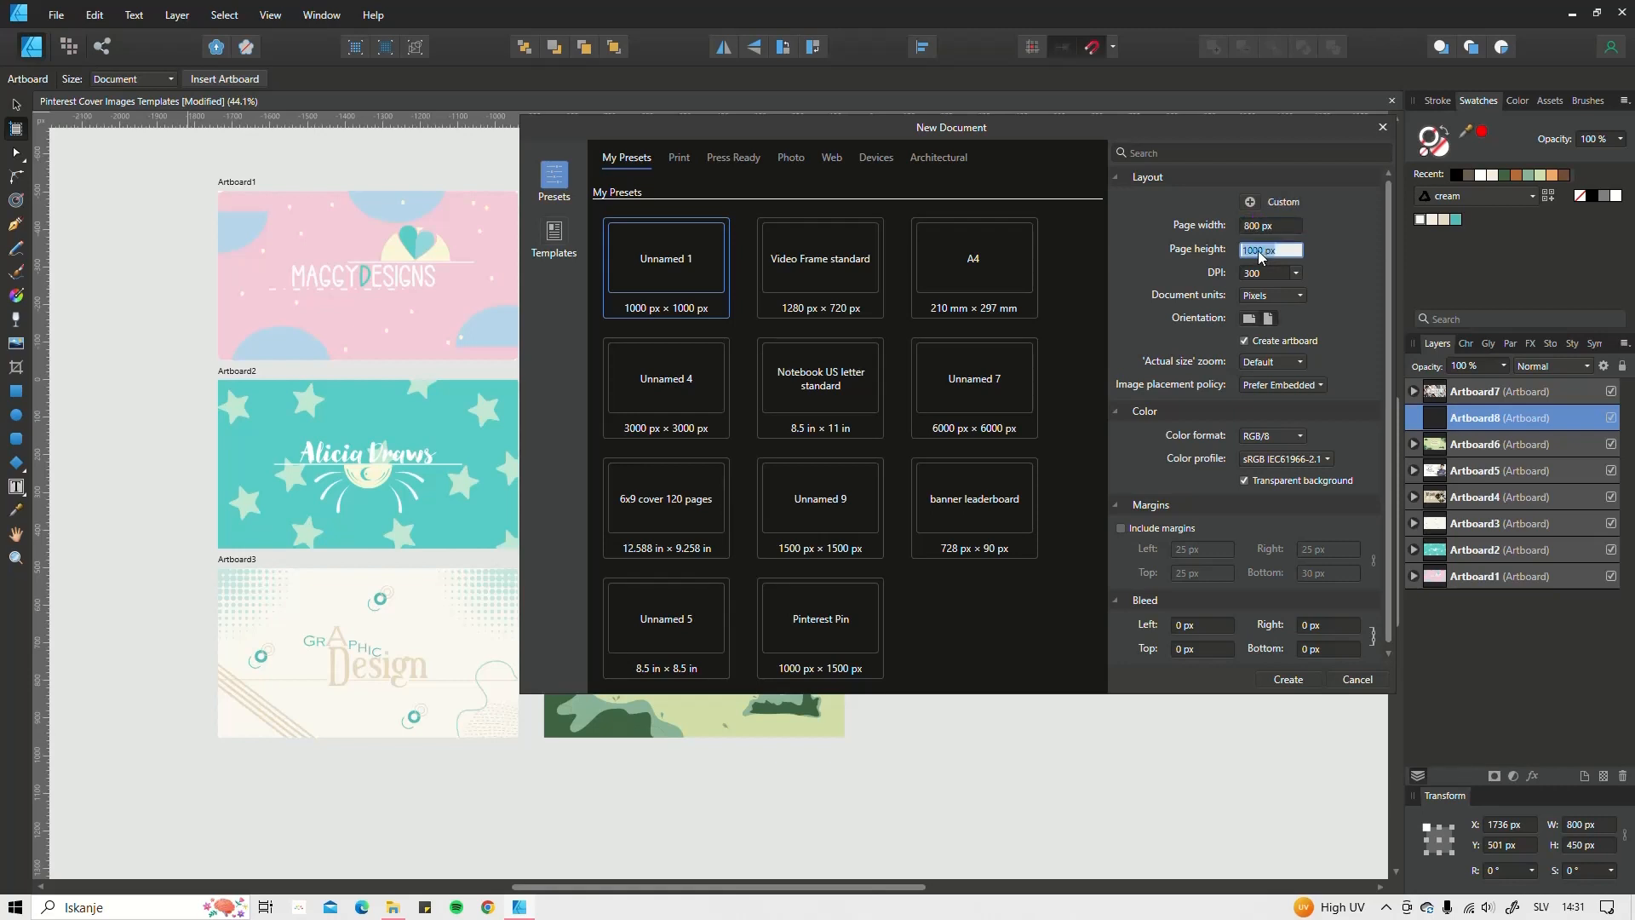
type("450")
key("Return")
left_click(1274, 294)
left_click(1274, 295)
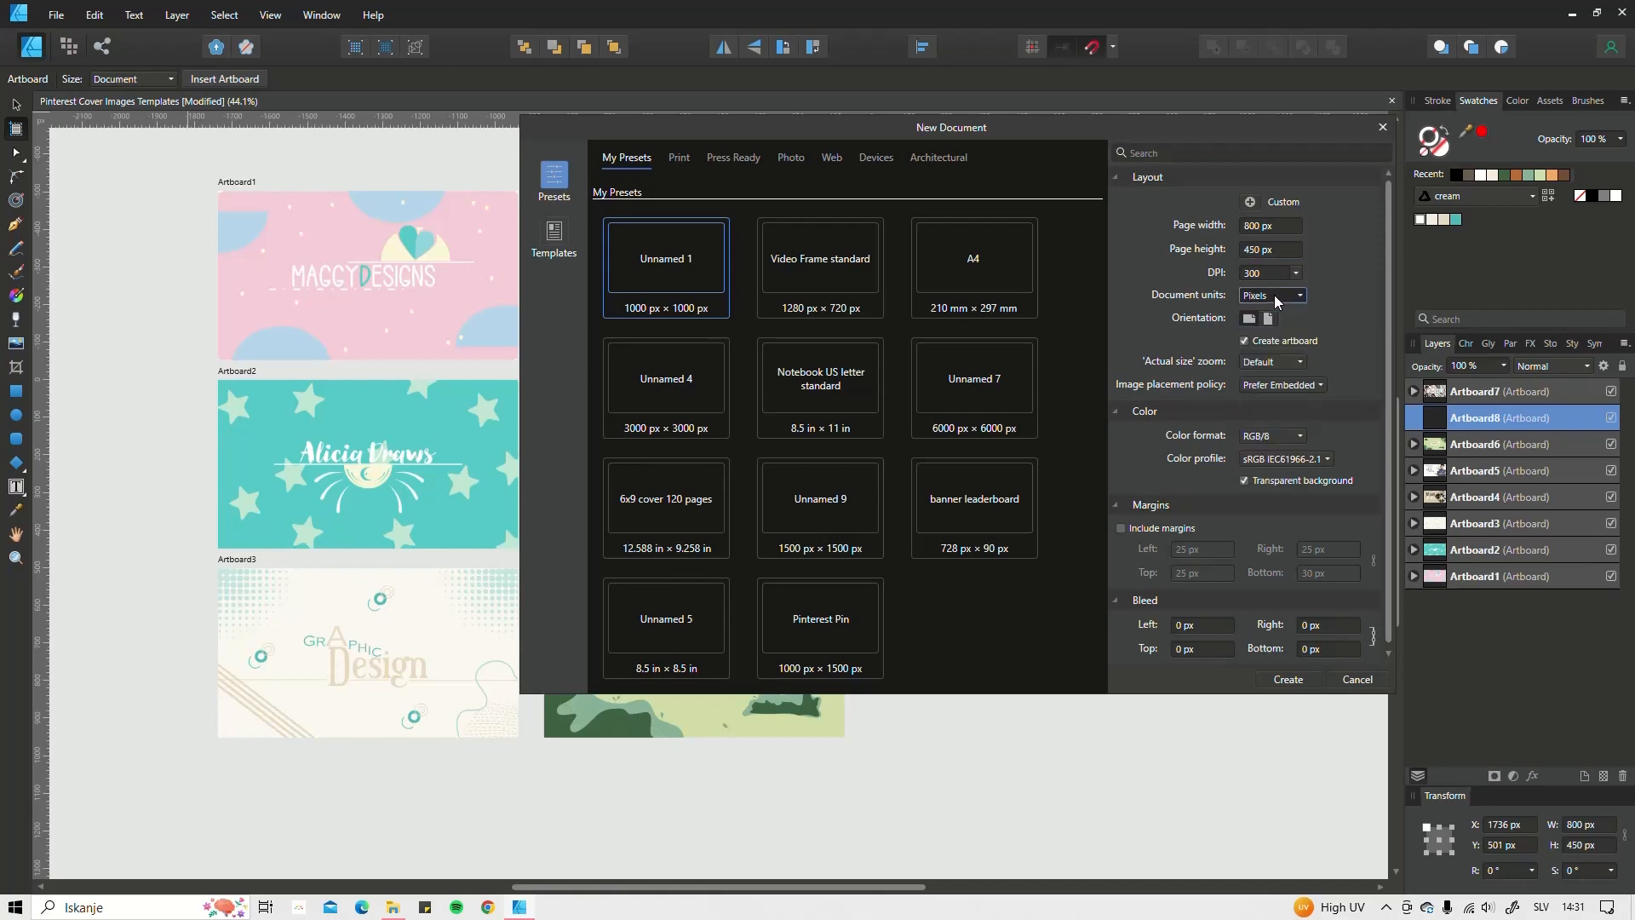
left_click(1293, 273)
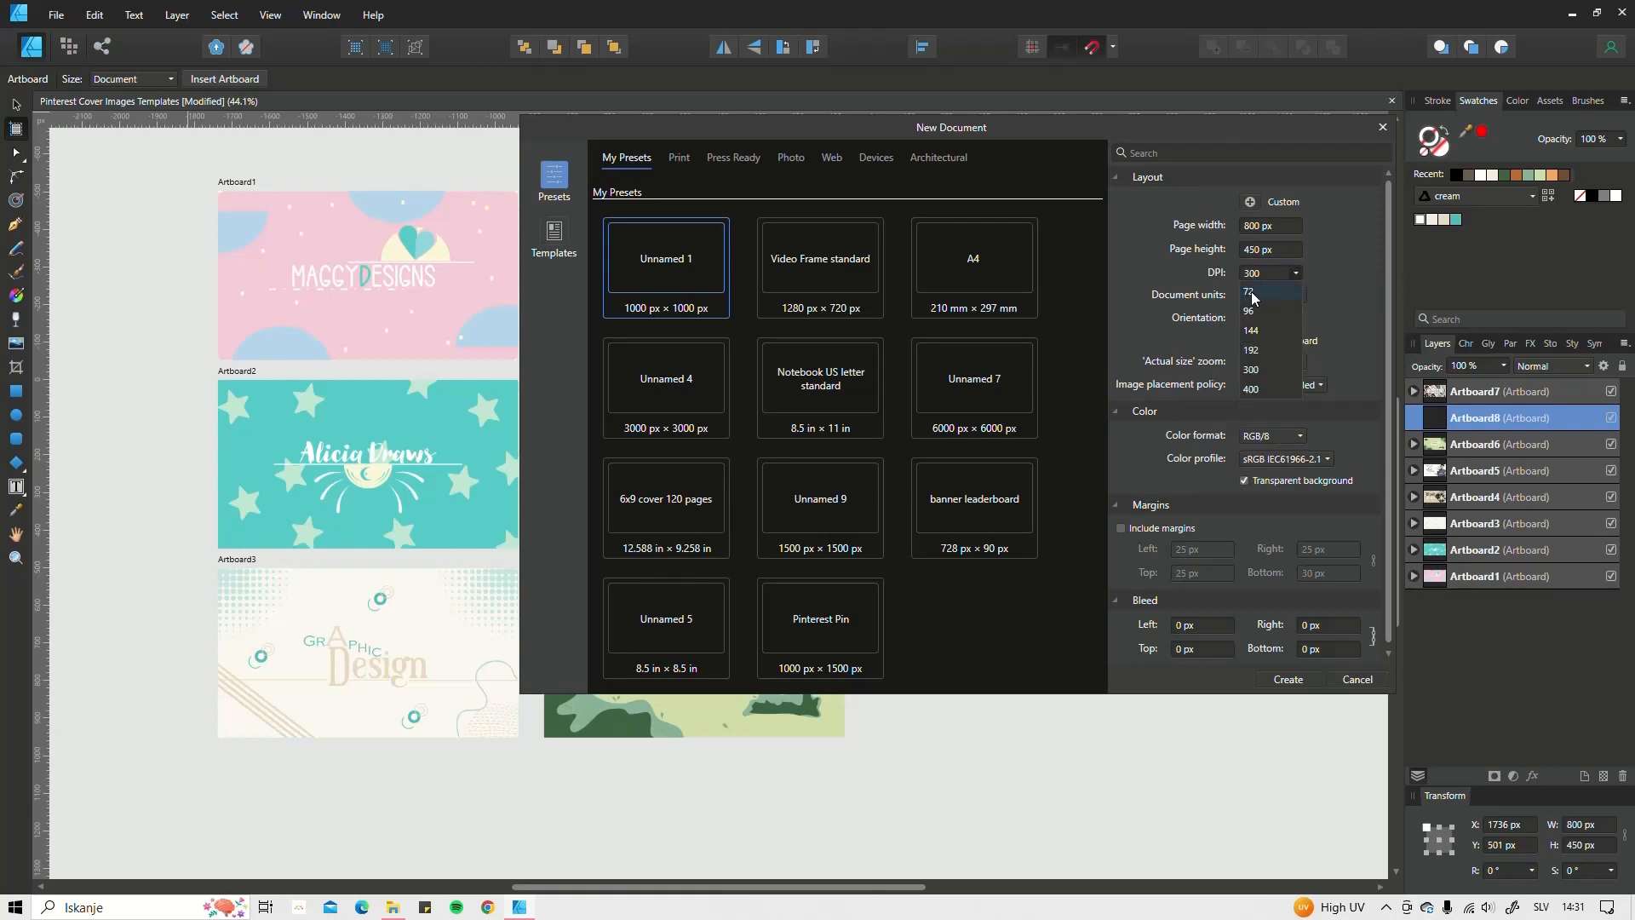
left_click(1297, 272)
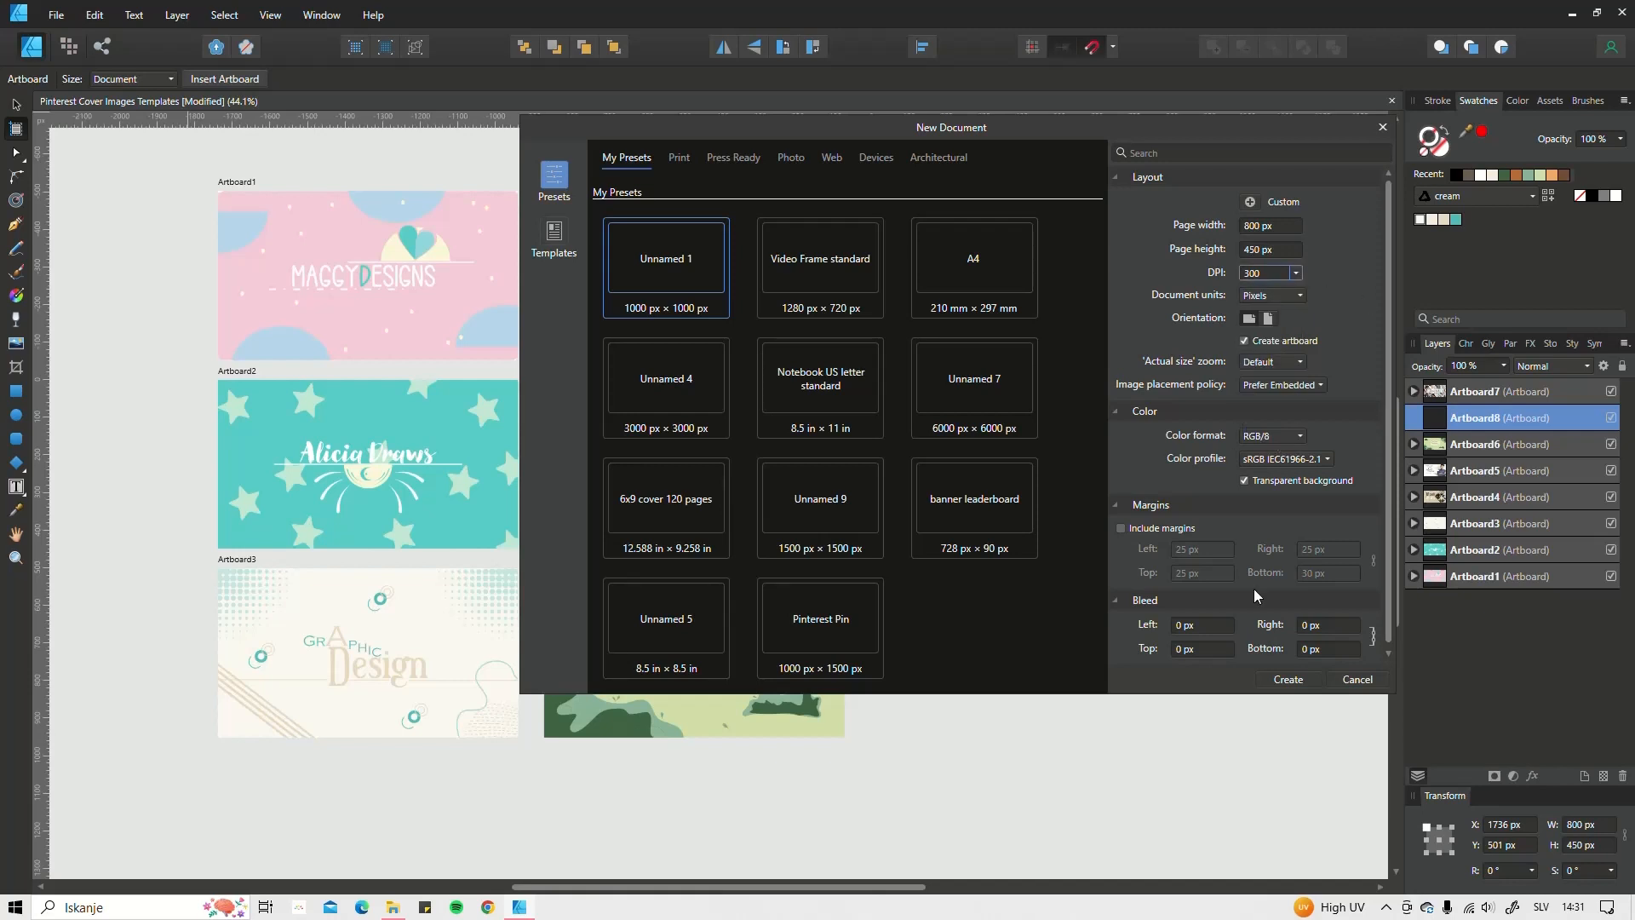
left_click(1383, 127)
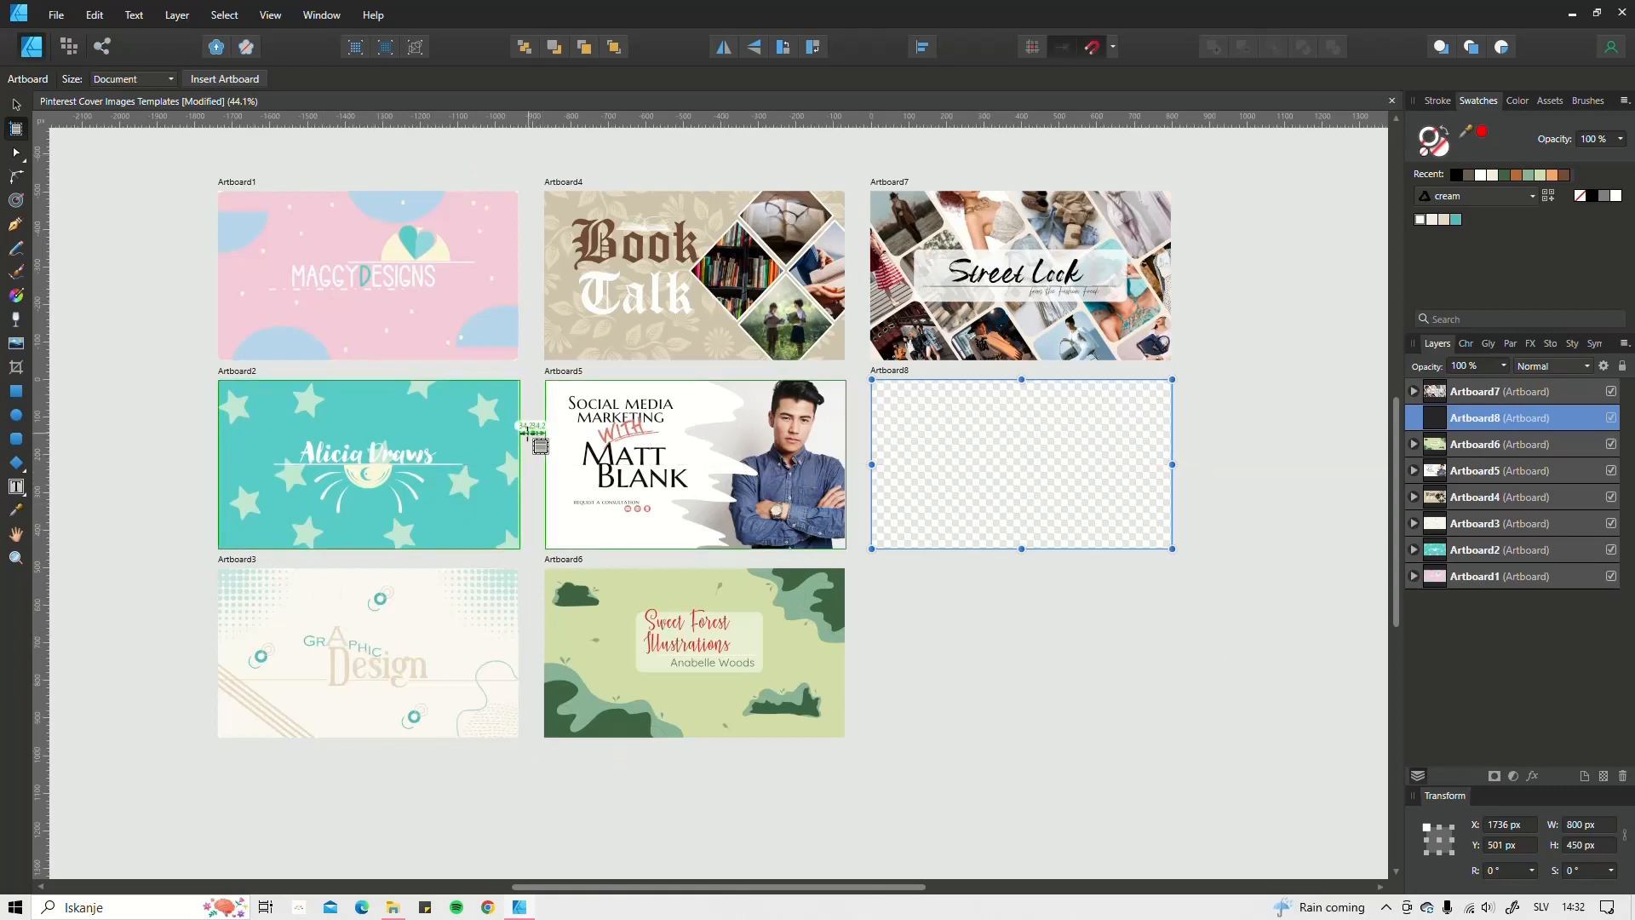
left_click(15, 103)
scroll(1090, 573, "right", 4)
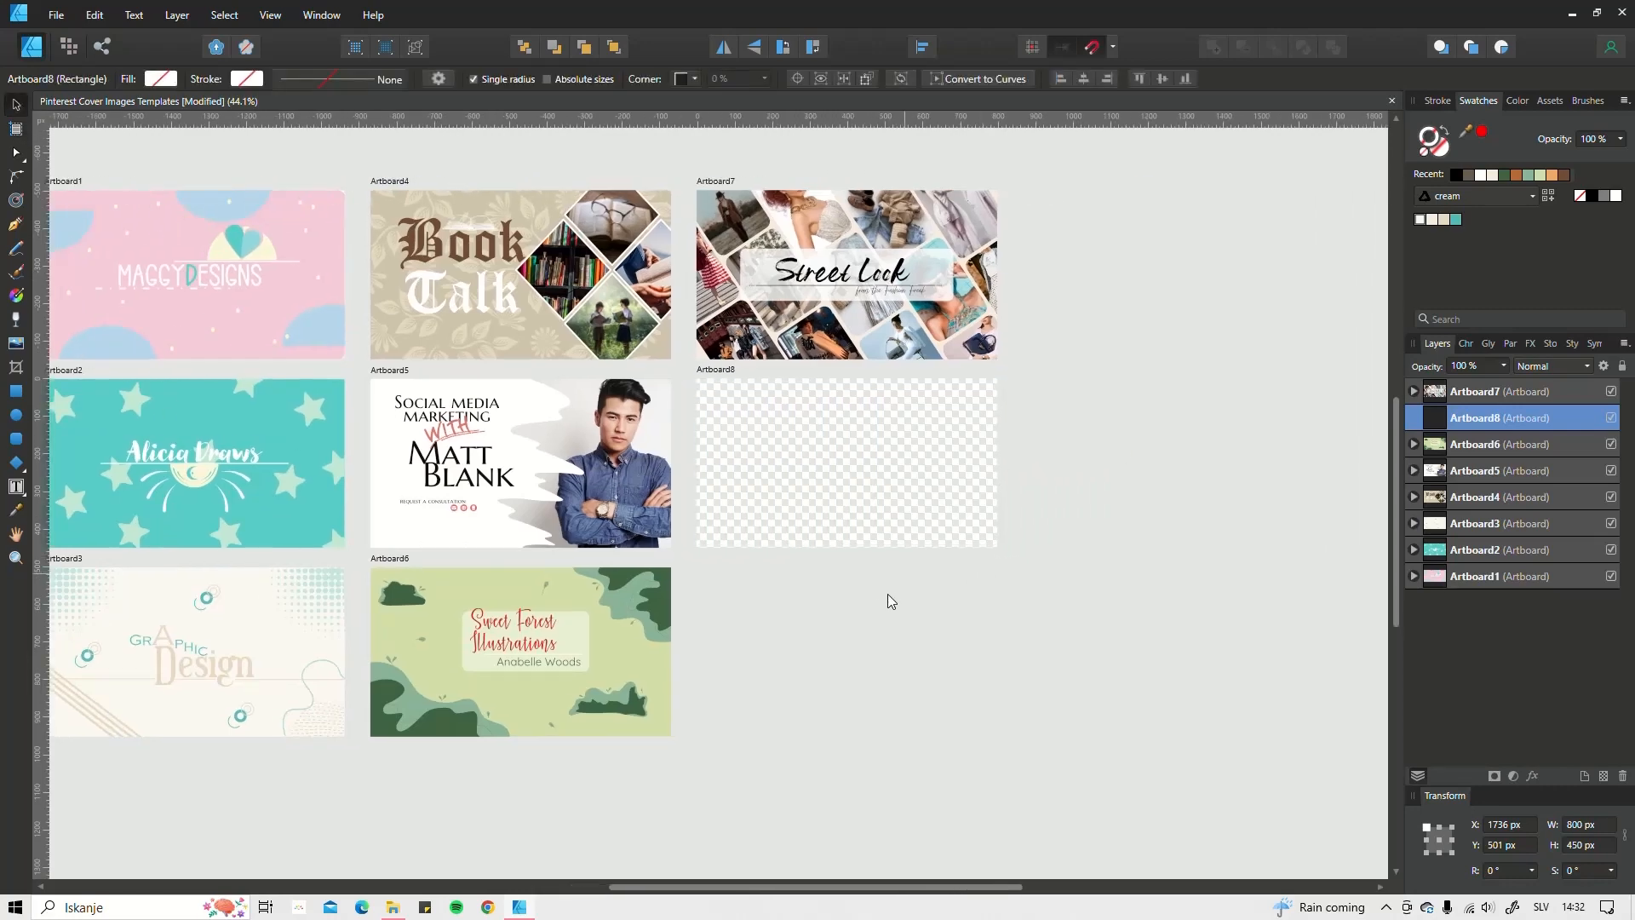
scroll(873, 605, "up", 1)
left_click_drag(881, 608, 945, 647)
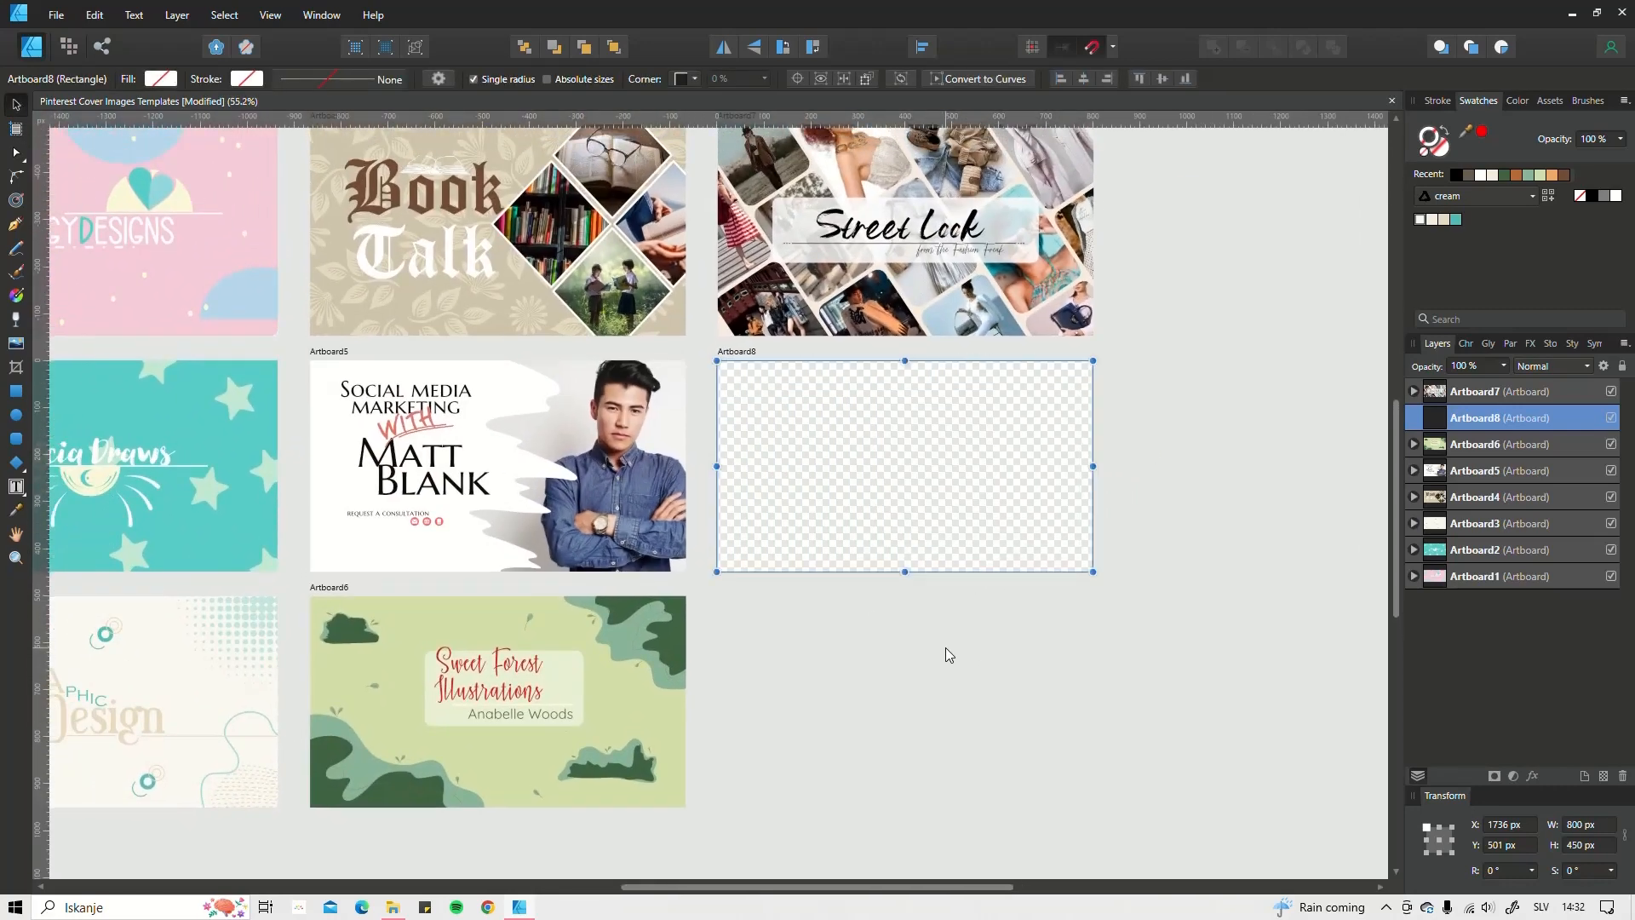
scroll(924, 702, "down", 1)
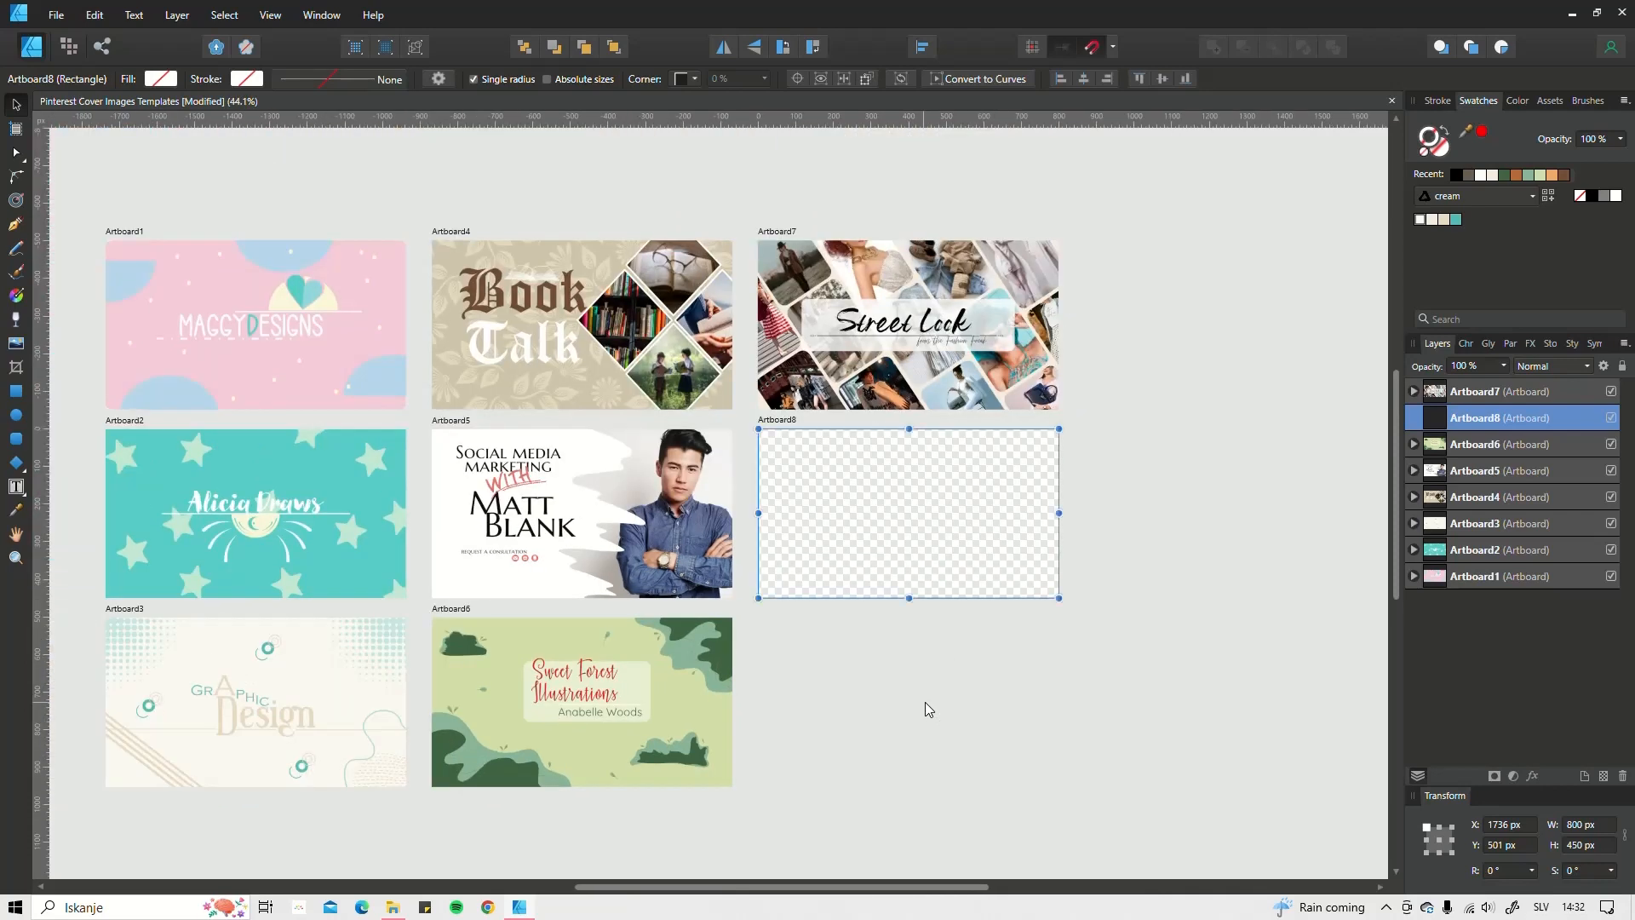
scroll(922, 692, "down", 1)
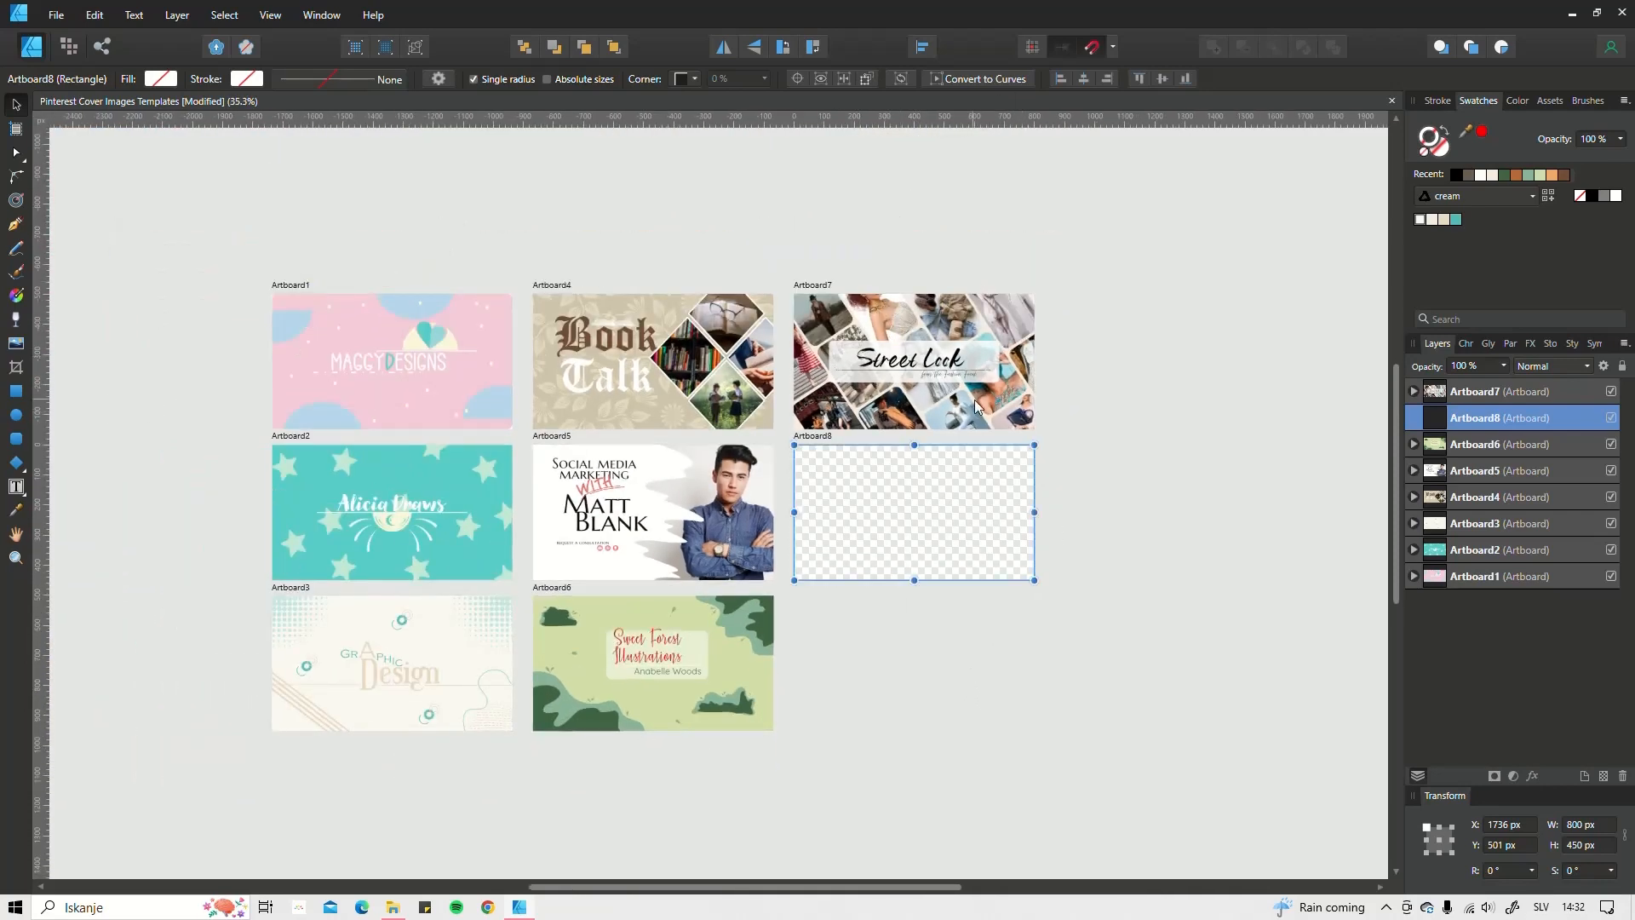
scroll(976, 393, "up", 1)
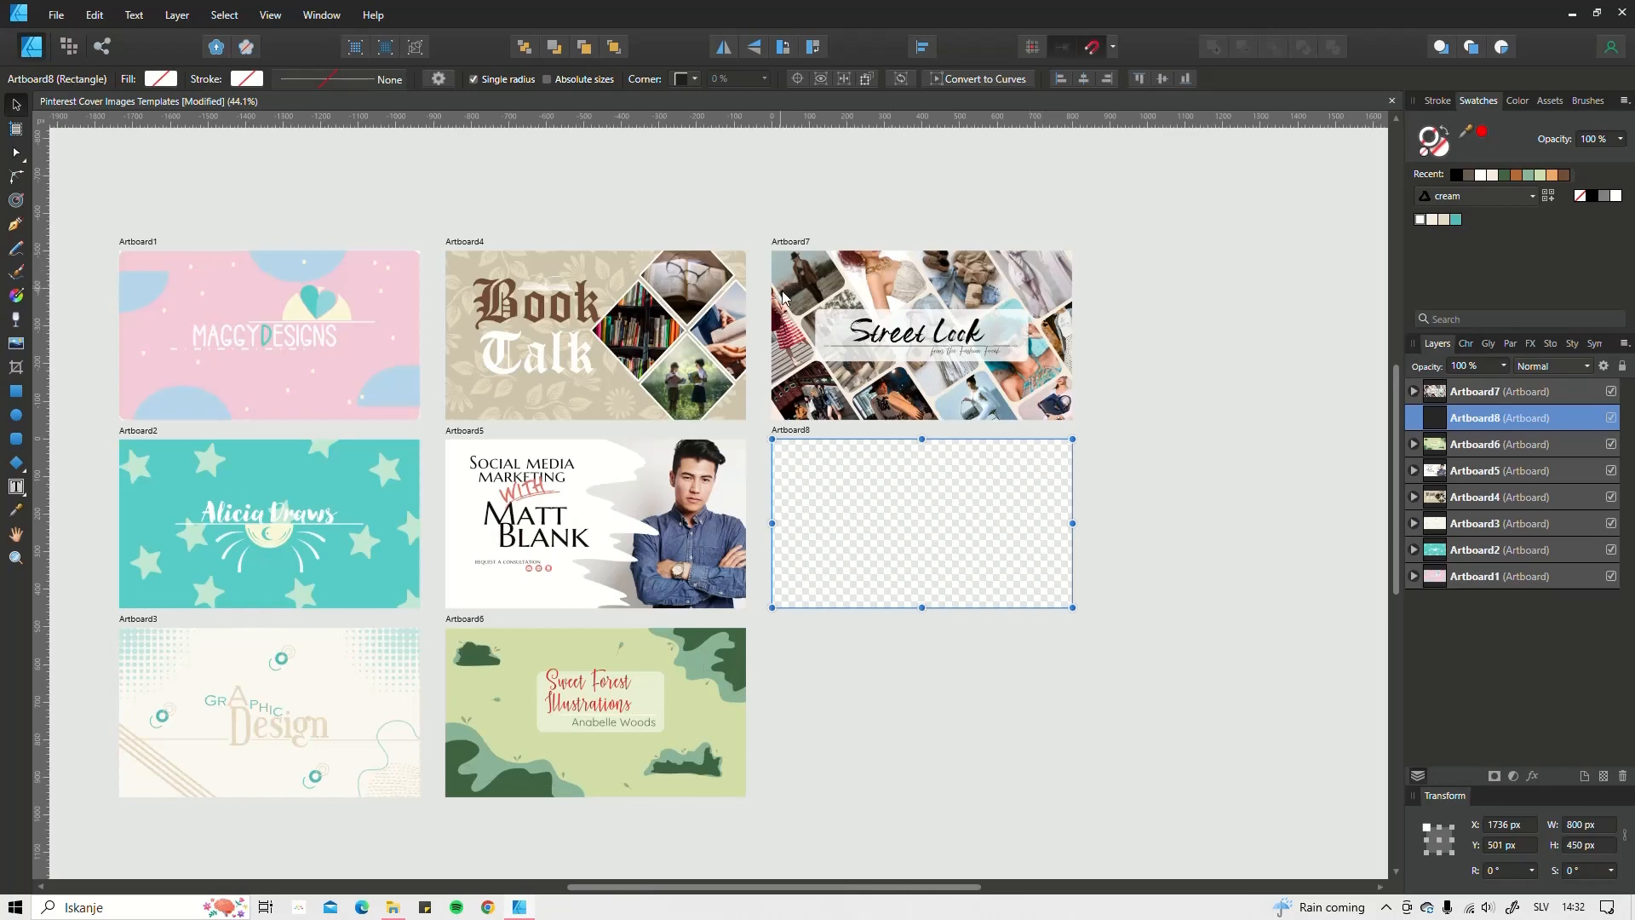
scroll(996, 291, "up", 2)
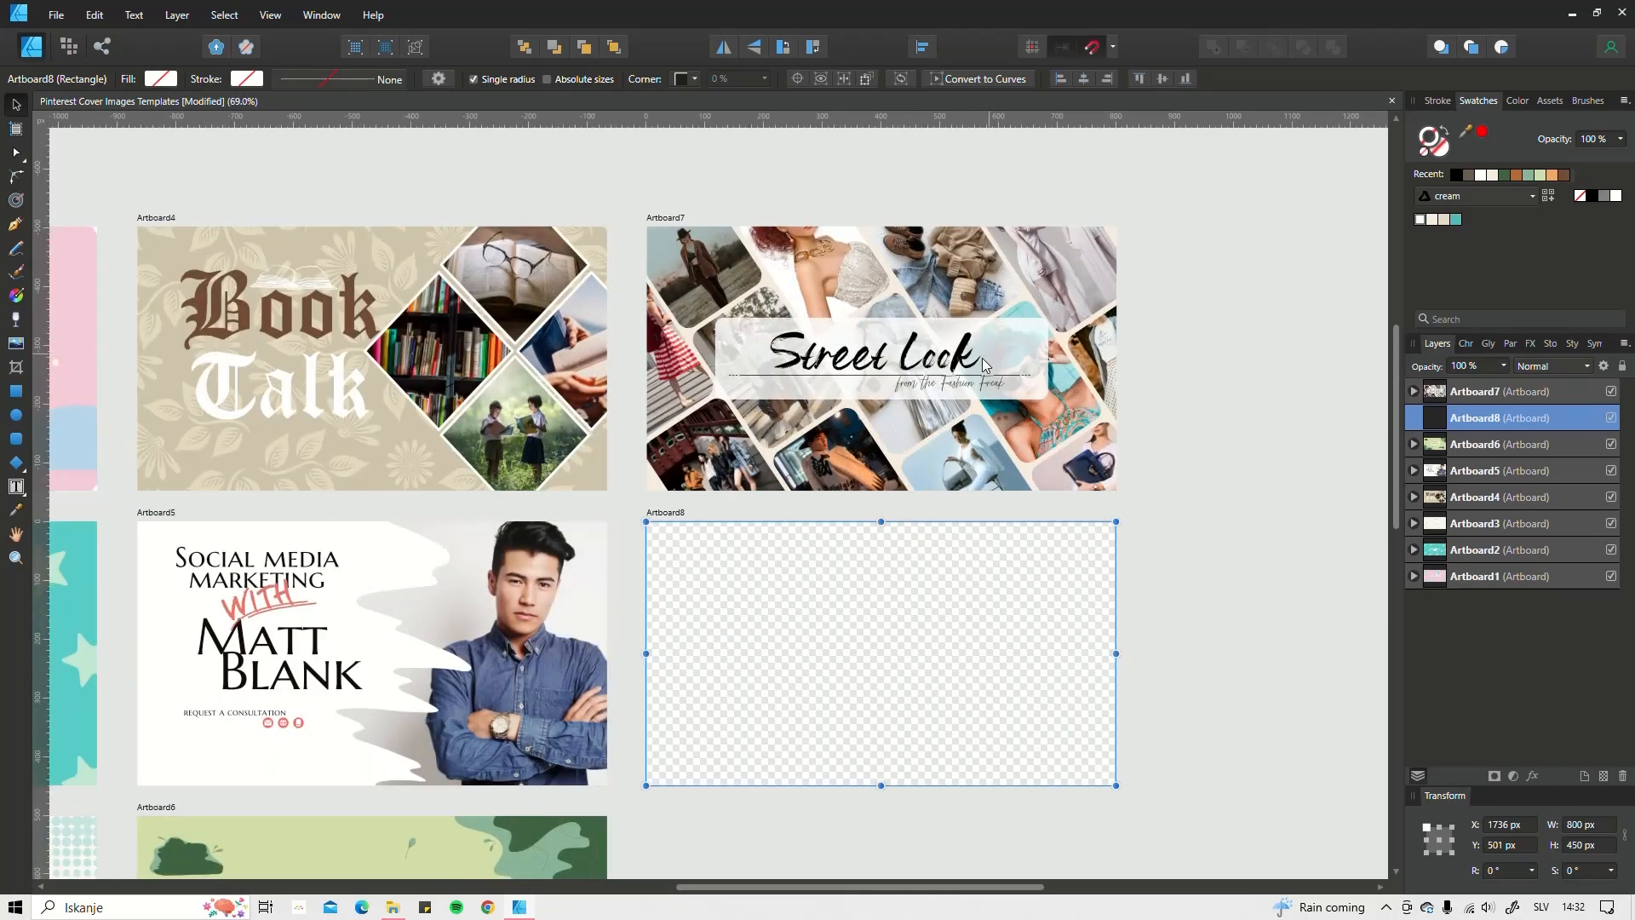
scroll(930, 421, "down", 2)
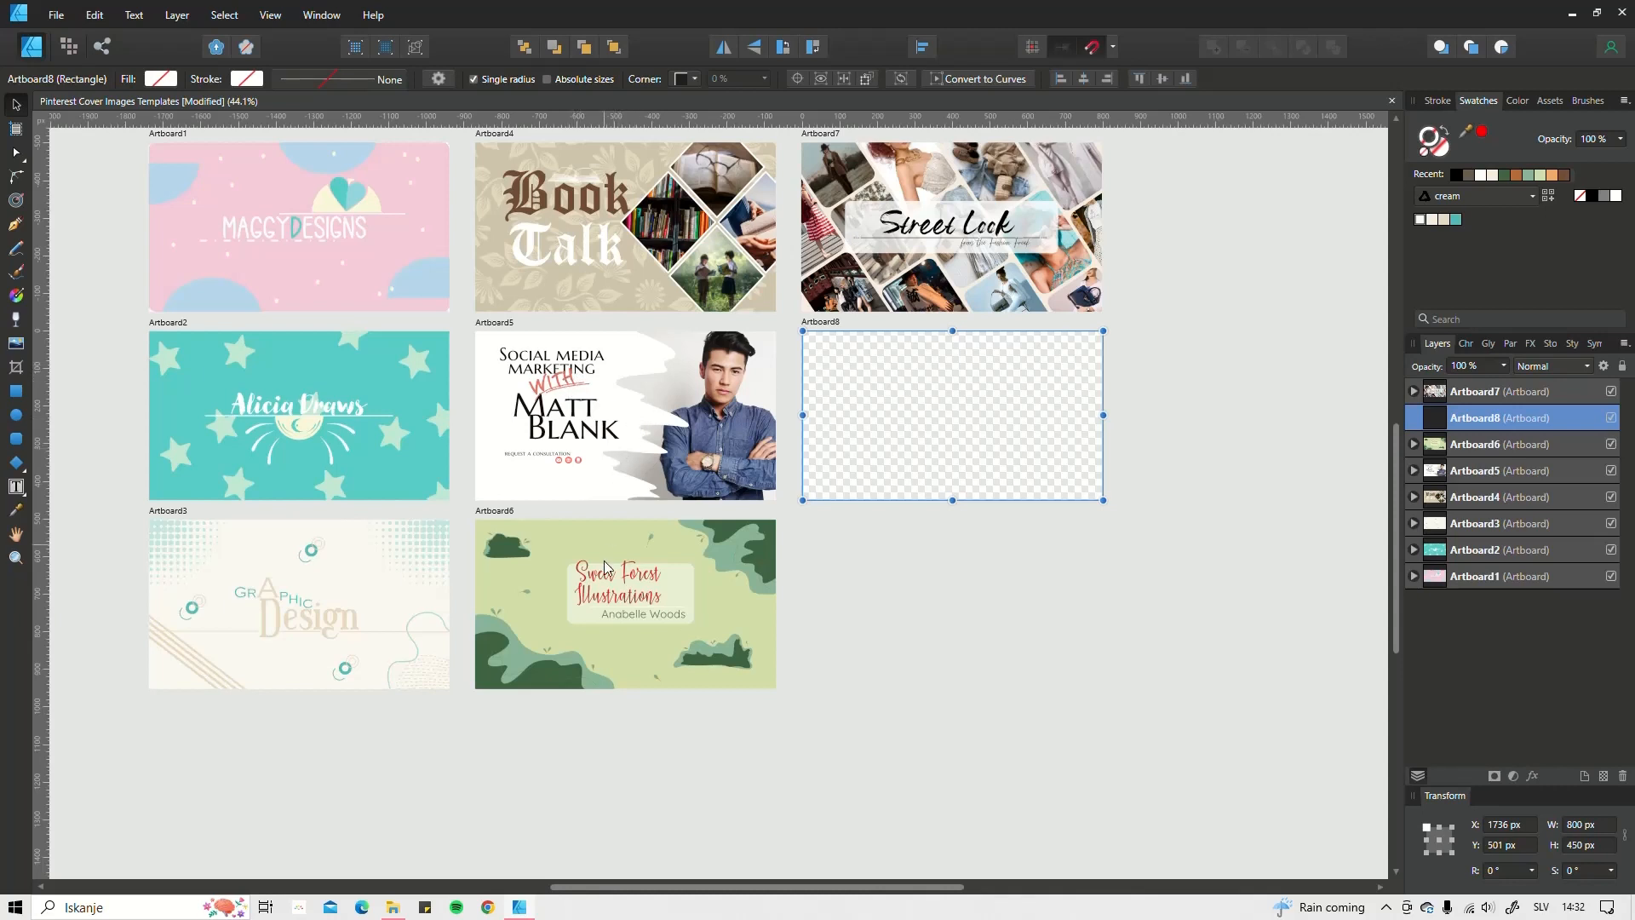
left_click_drag(261, 417, 240, 489)
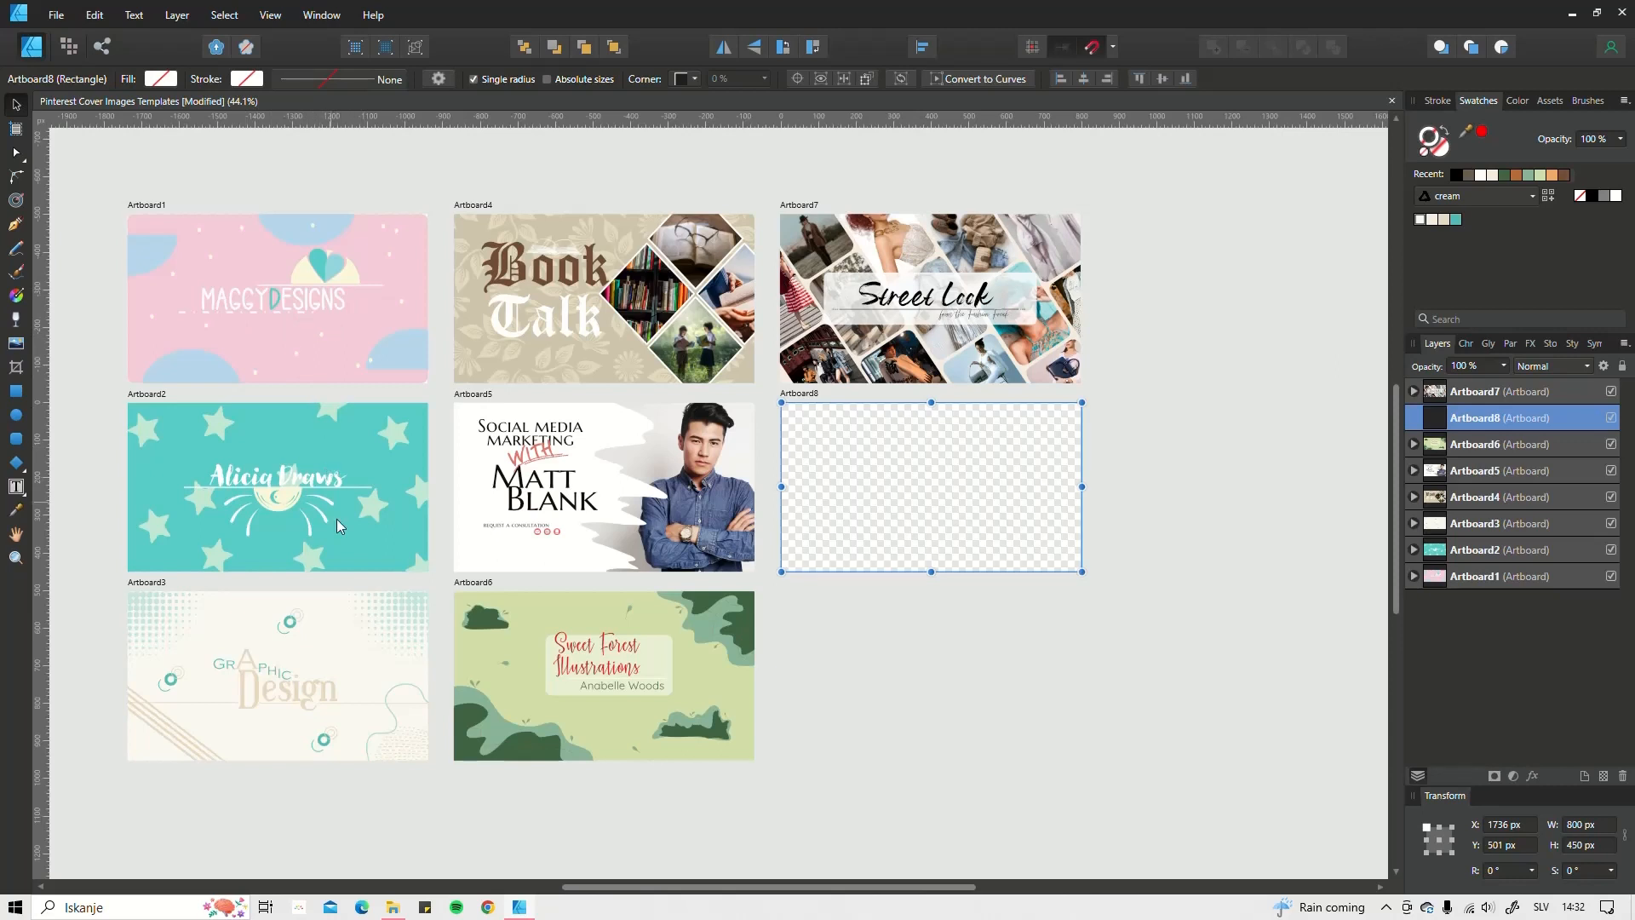
left_click_drag(992, 511, 887, 486)
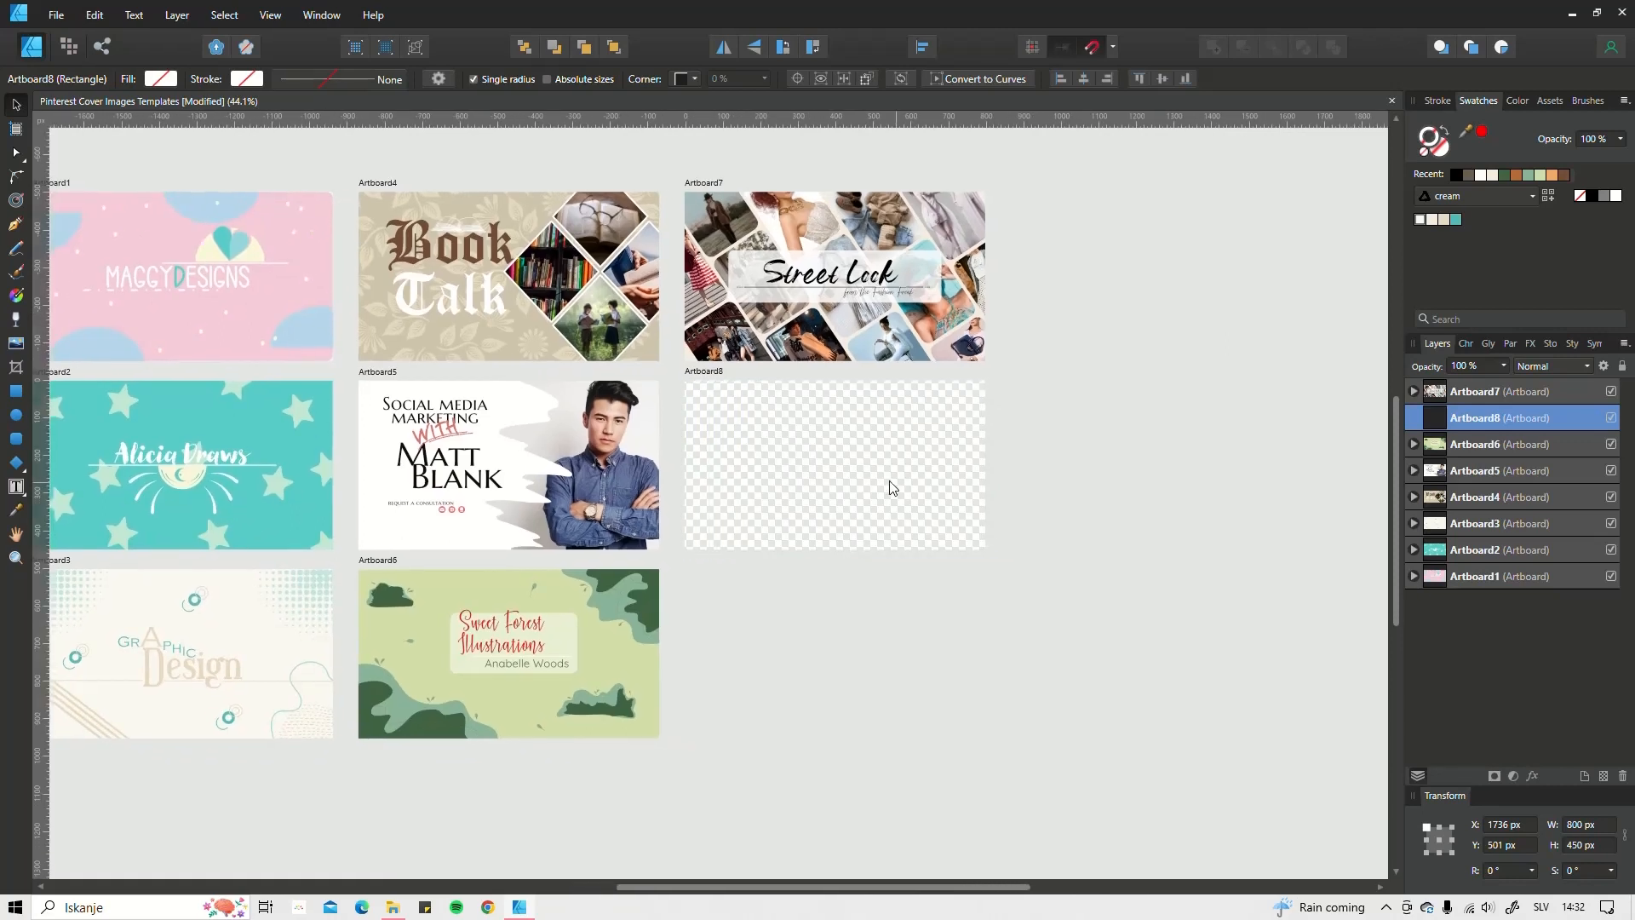
left_click(746, 576)
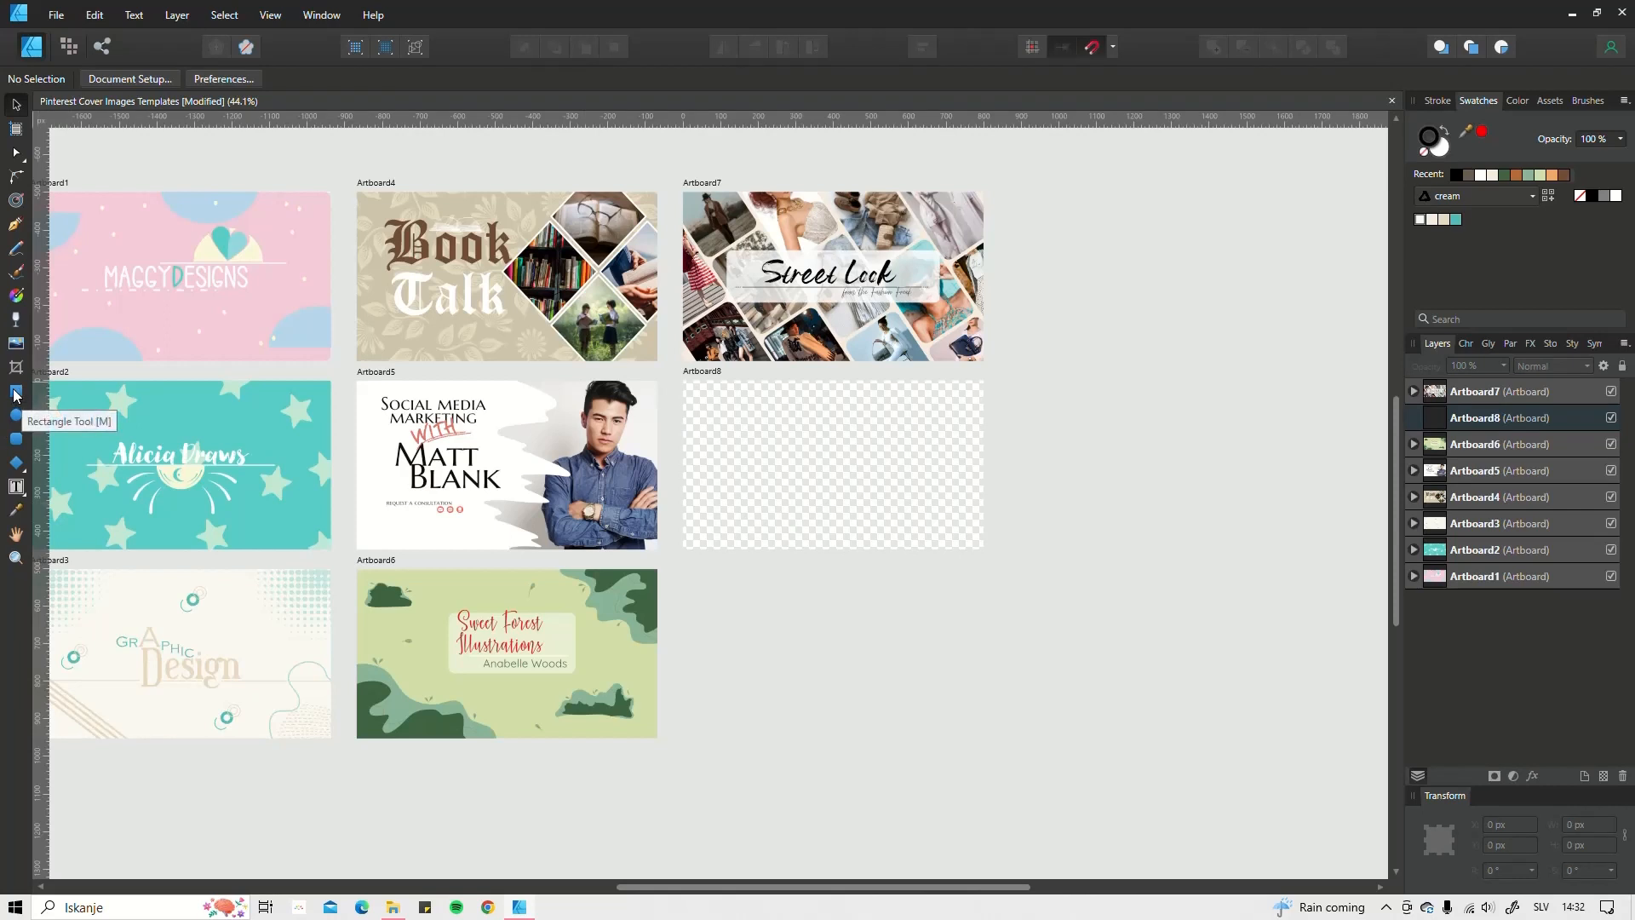
Step: Draw a white rectangle snapped to cover all of Artboard8
left_click(20, 391)
left_click(785, 419)
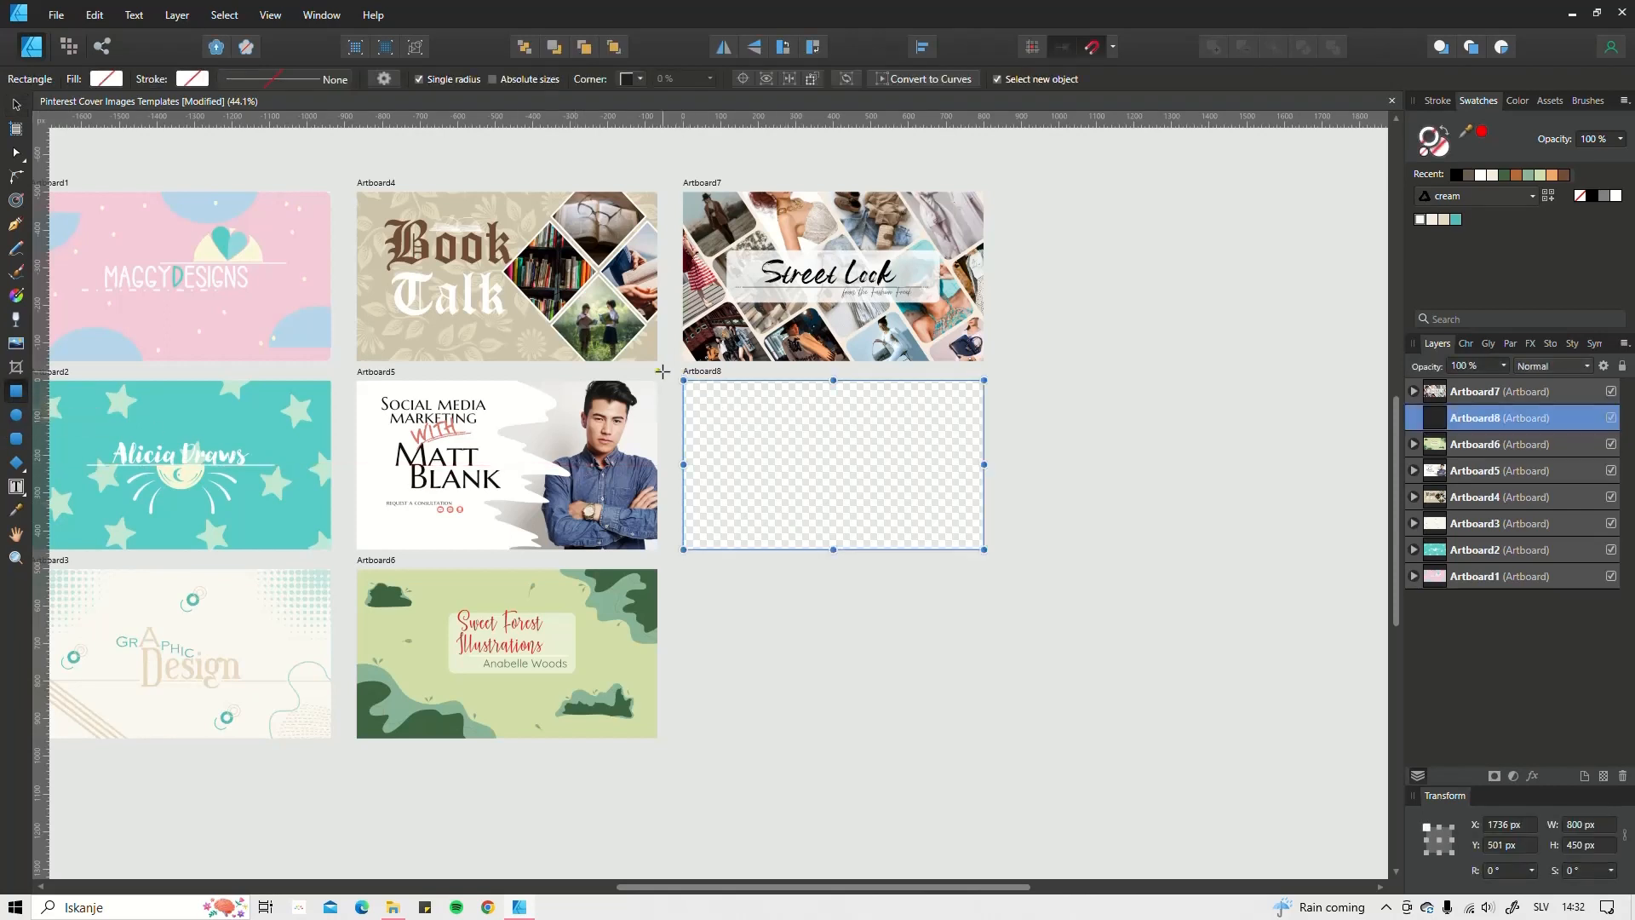
left_click(663, 372)
left_click_drag(683, 381, 985, 550)
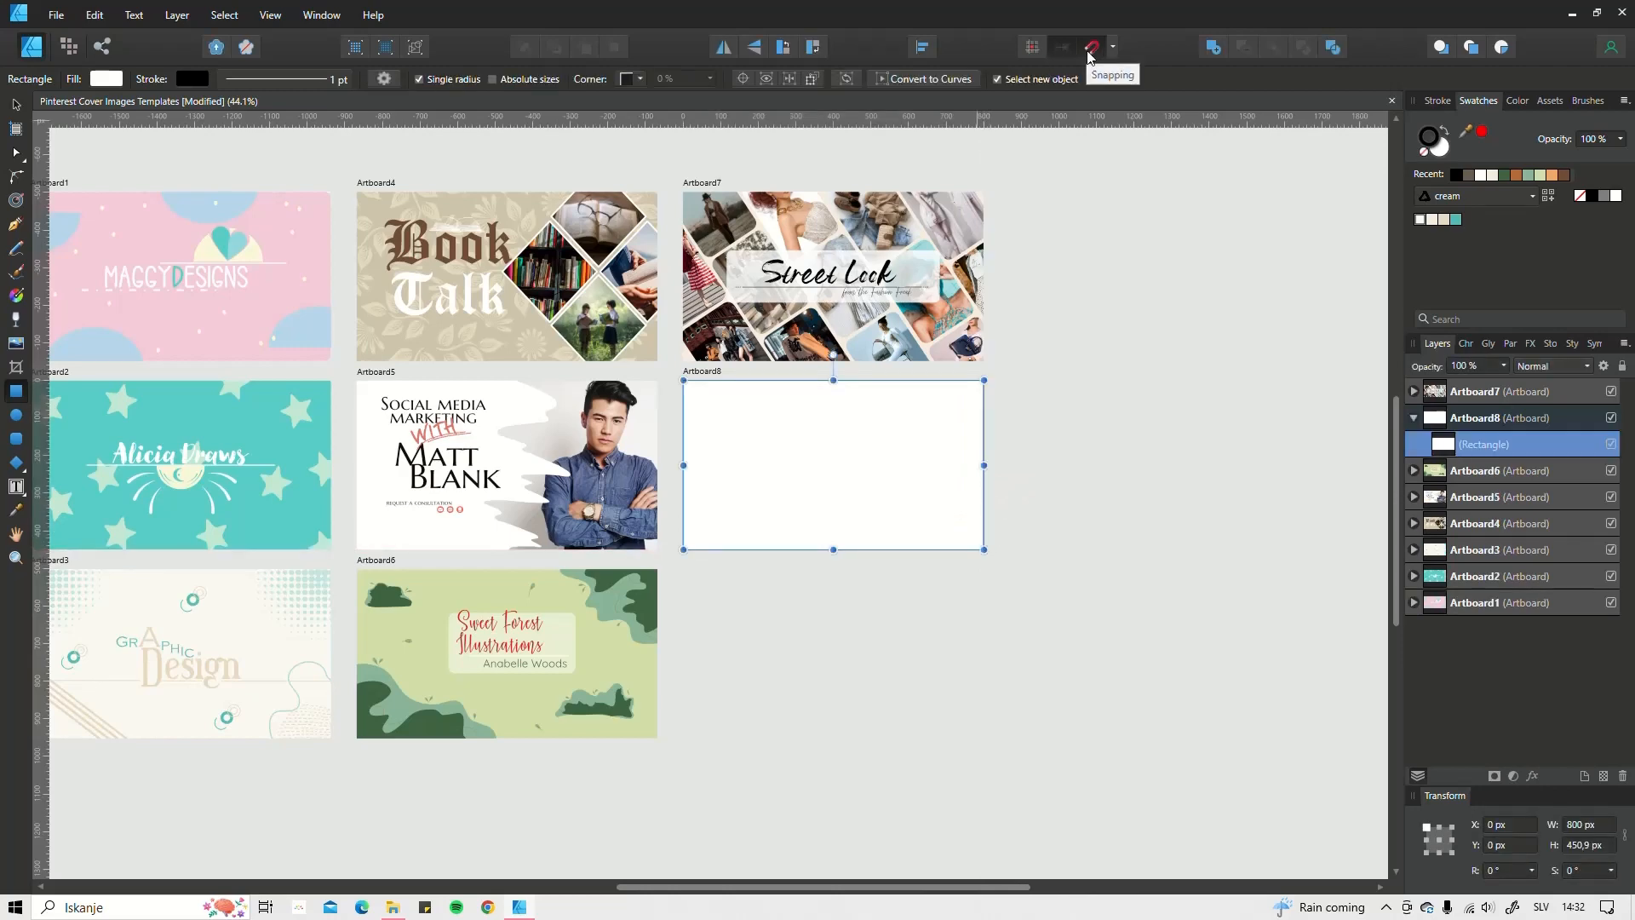
scroll(852, 465, "up", 3)
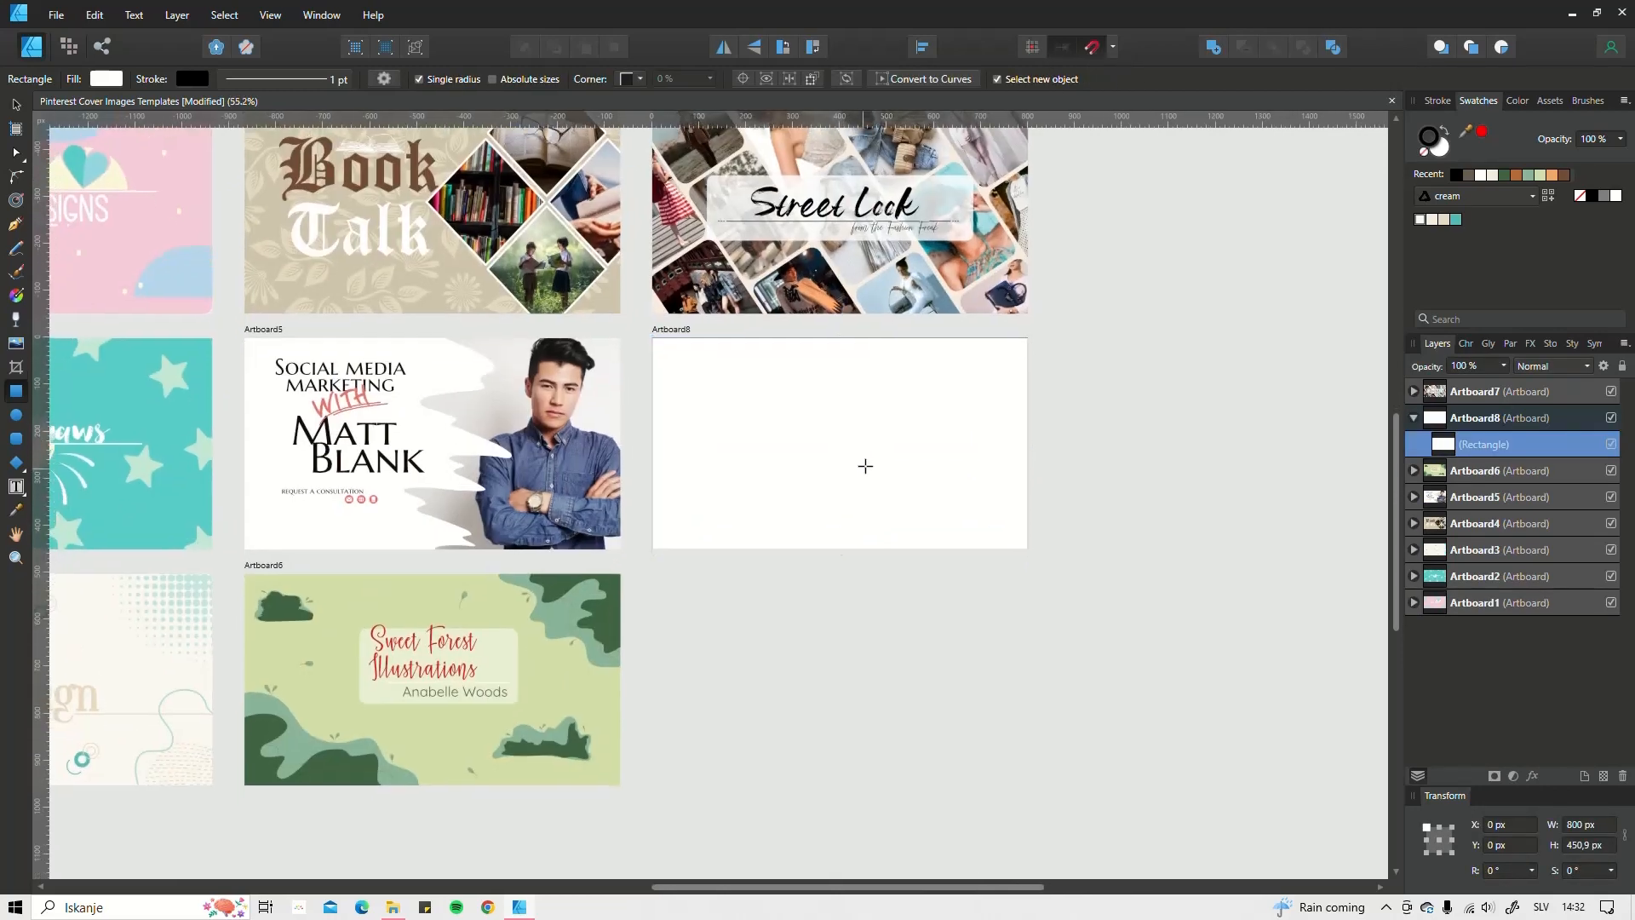
left_click(15, 104)
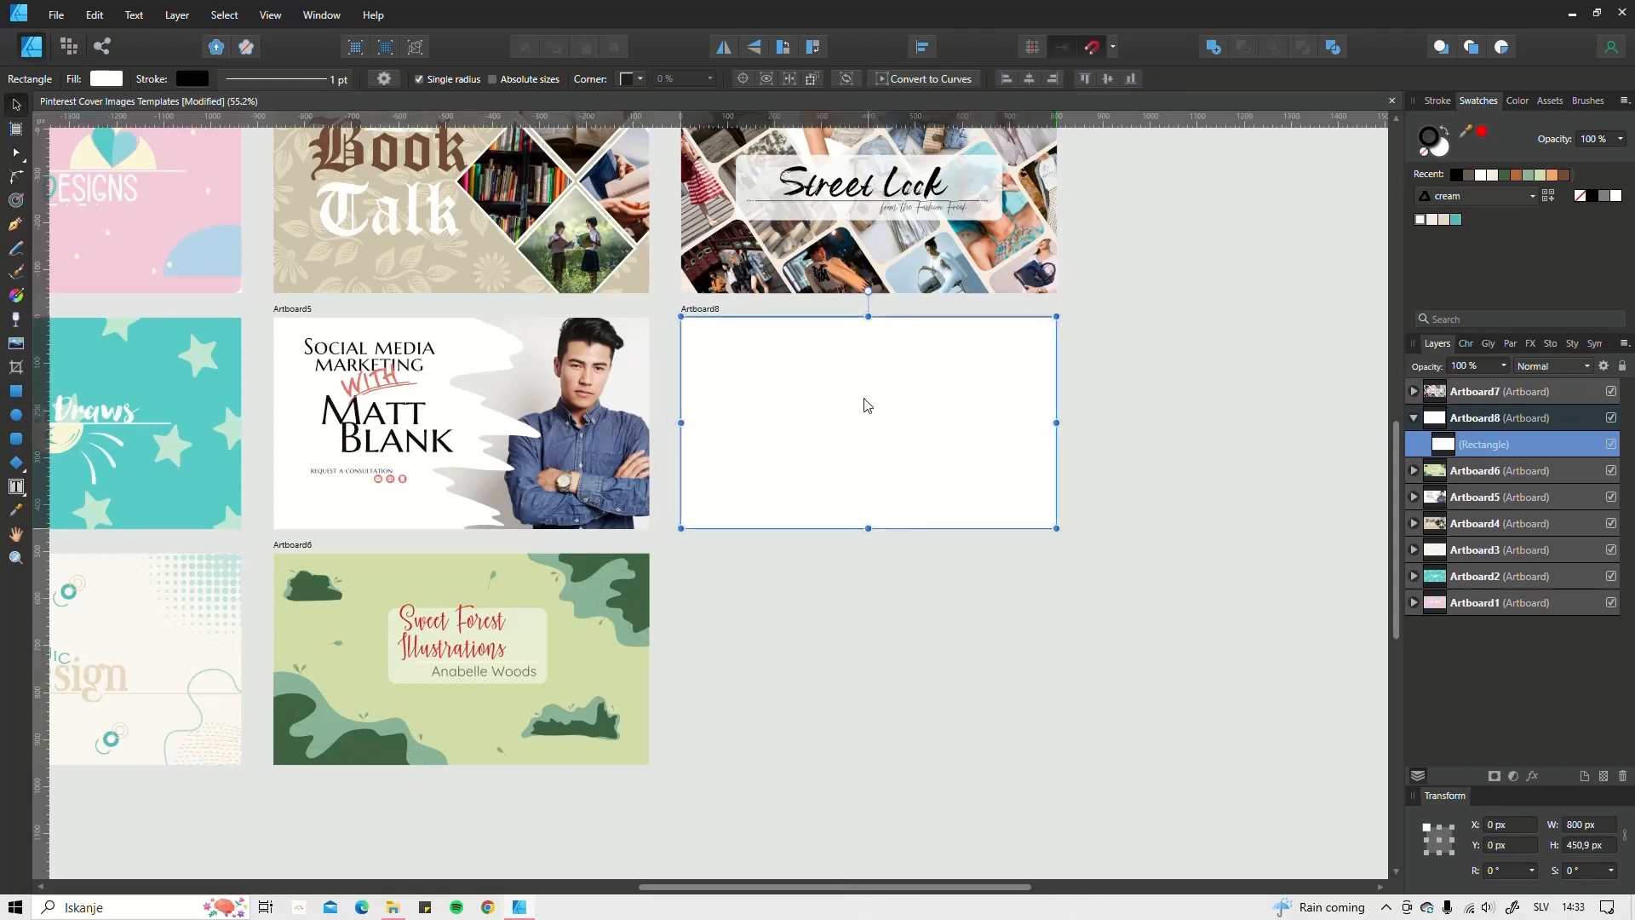
Step: Set the rectangle's stroke to None, keep the cream swatch palette, and open File Explorer
left_click(1427, 145)
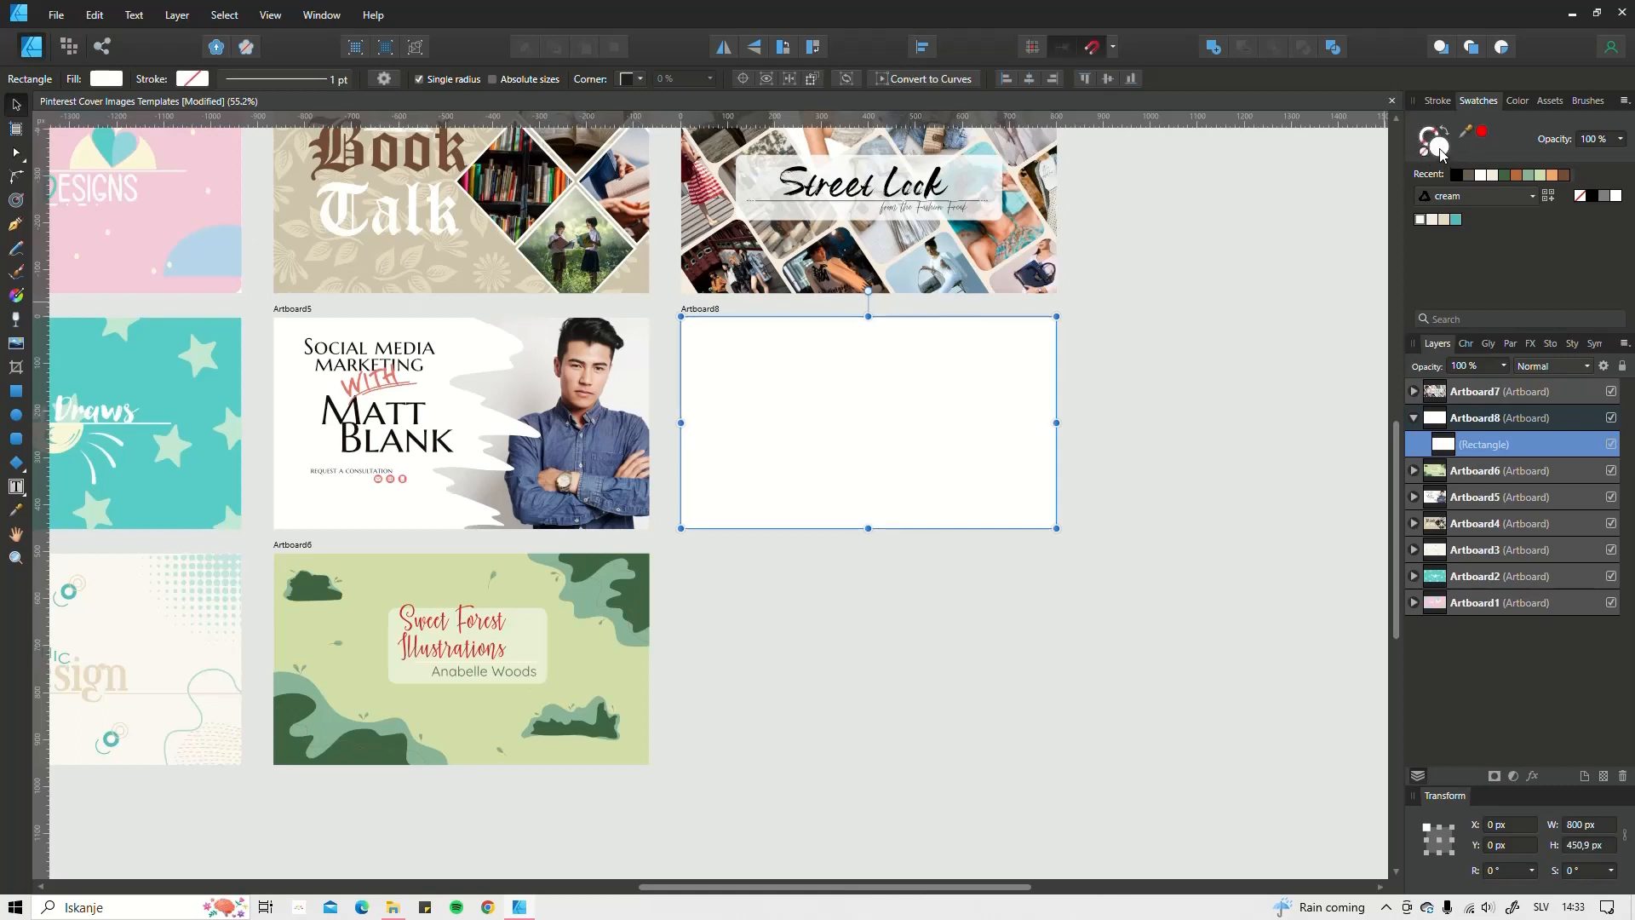
left_click(1517, 198)
left_click(1518, 201)
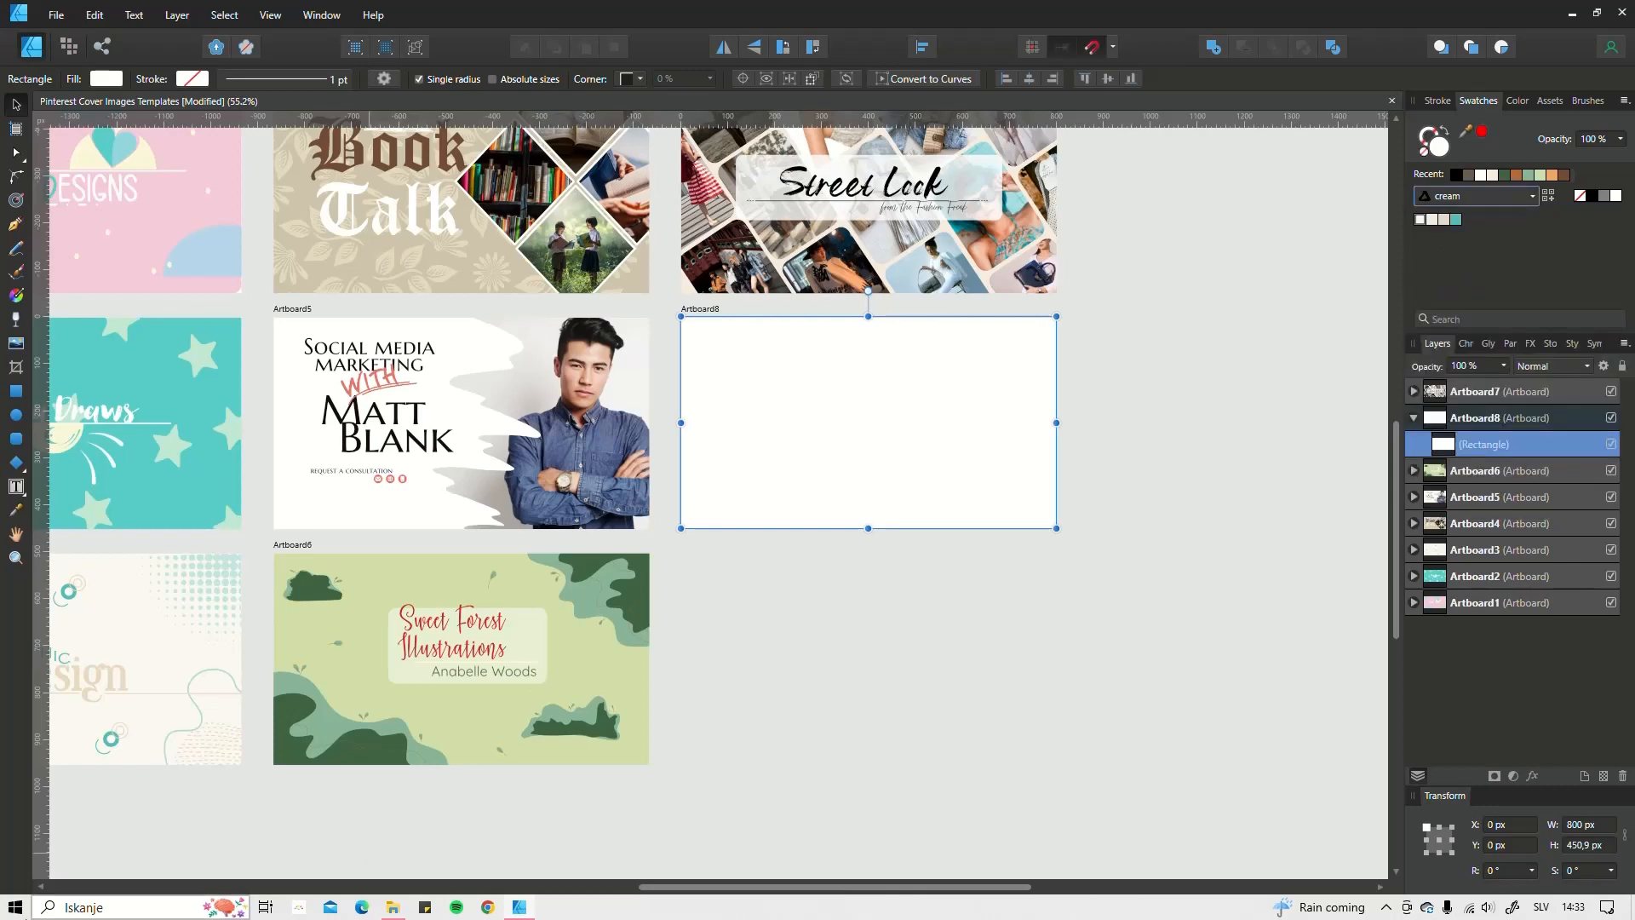
left_click(392, 907)
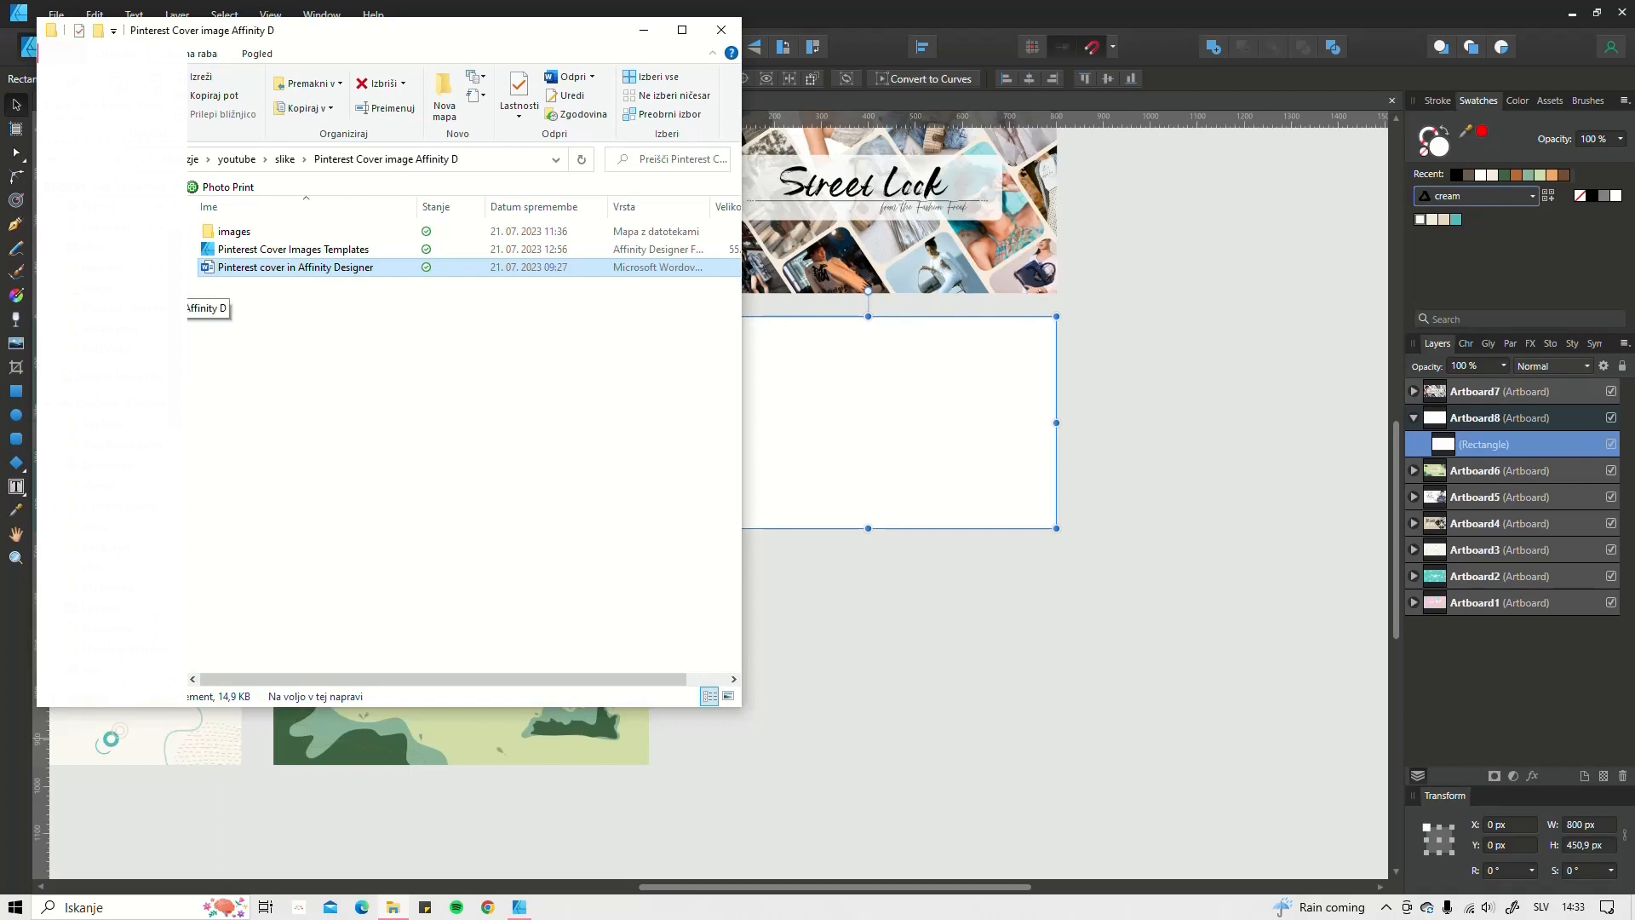
Step: Open My Designs > color palettes and drag boho color palette.jpg onto the canvas
left_click(128, 309)
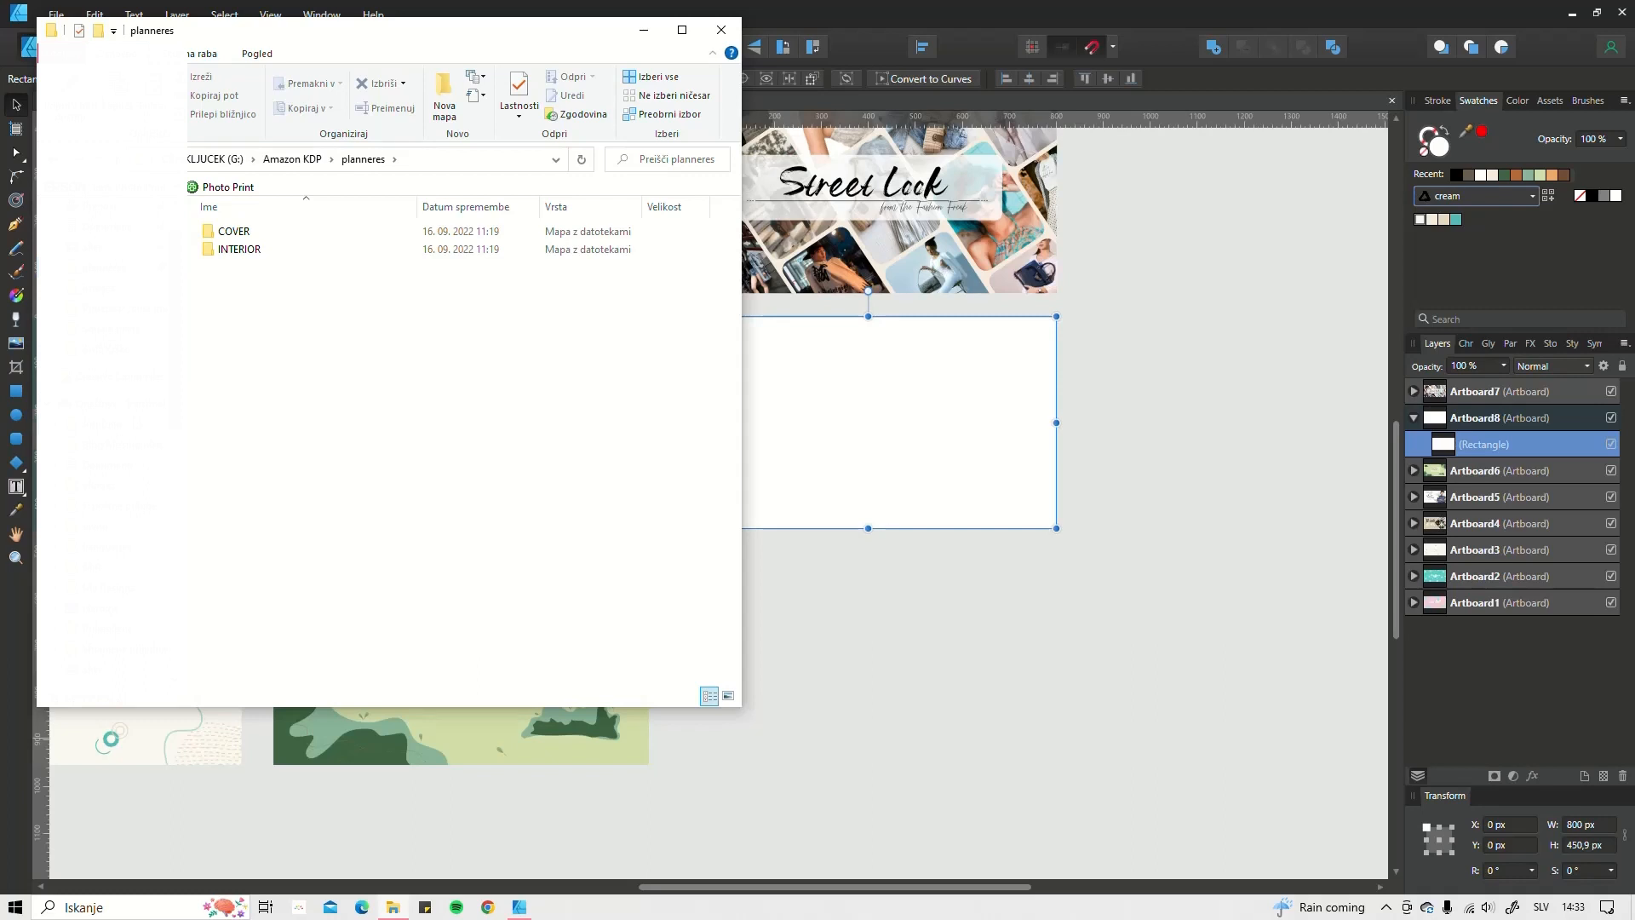
left_click(108, 588)
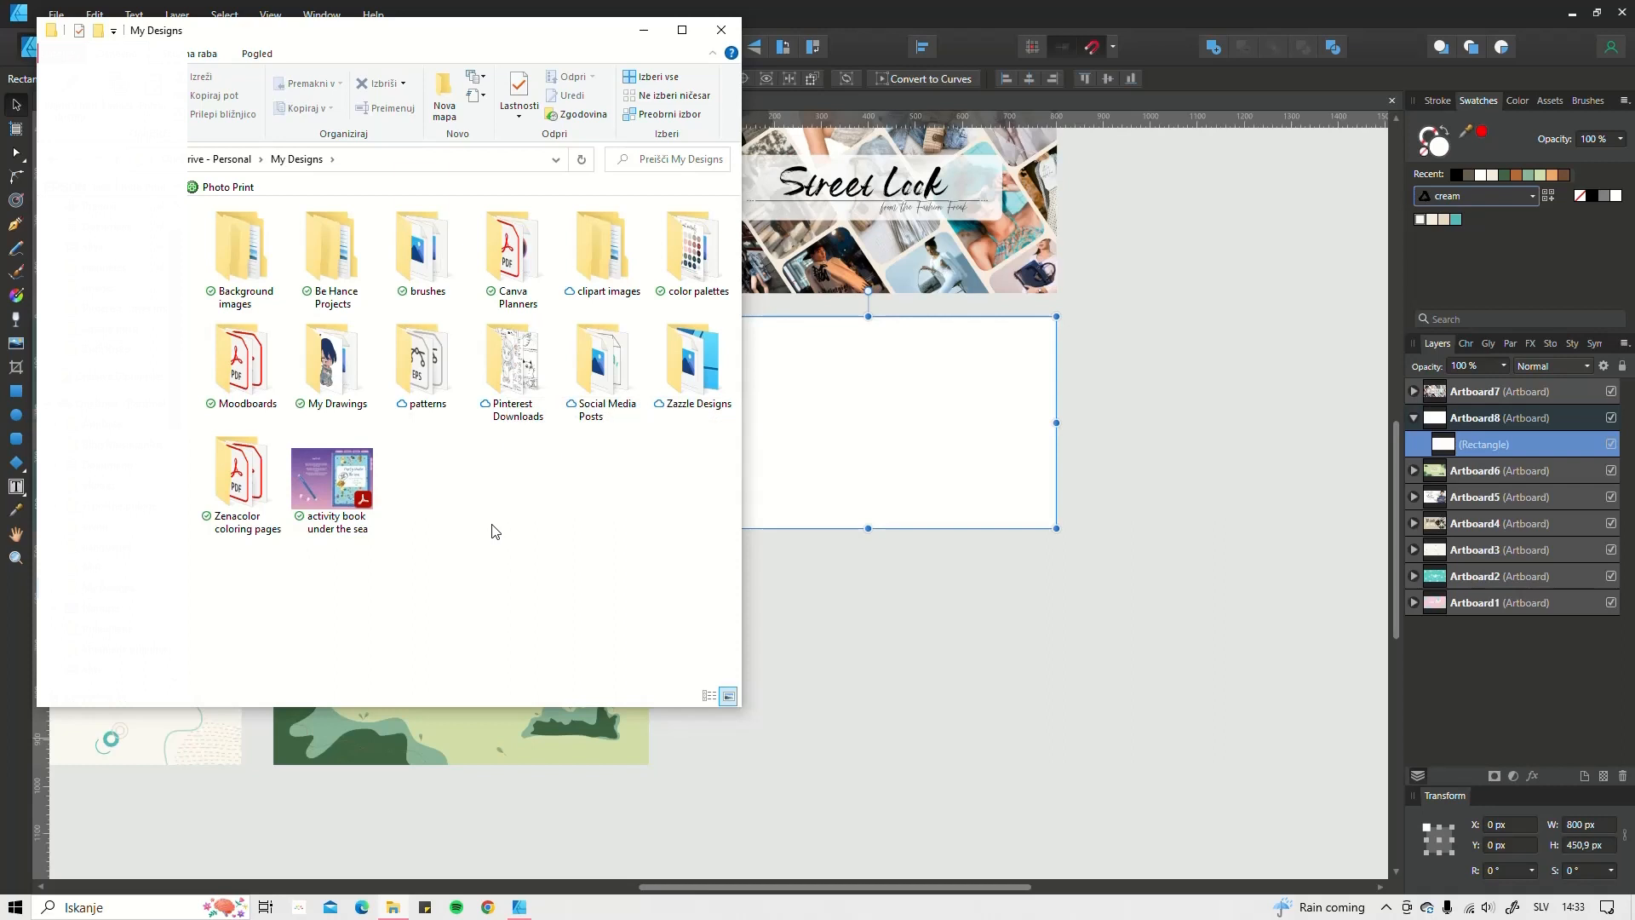
double_click(677, 242)
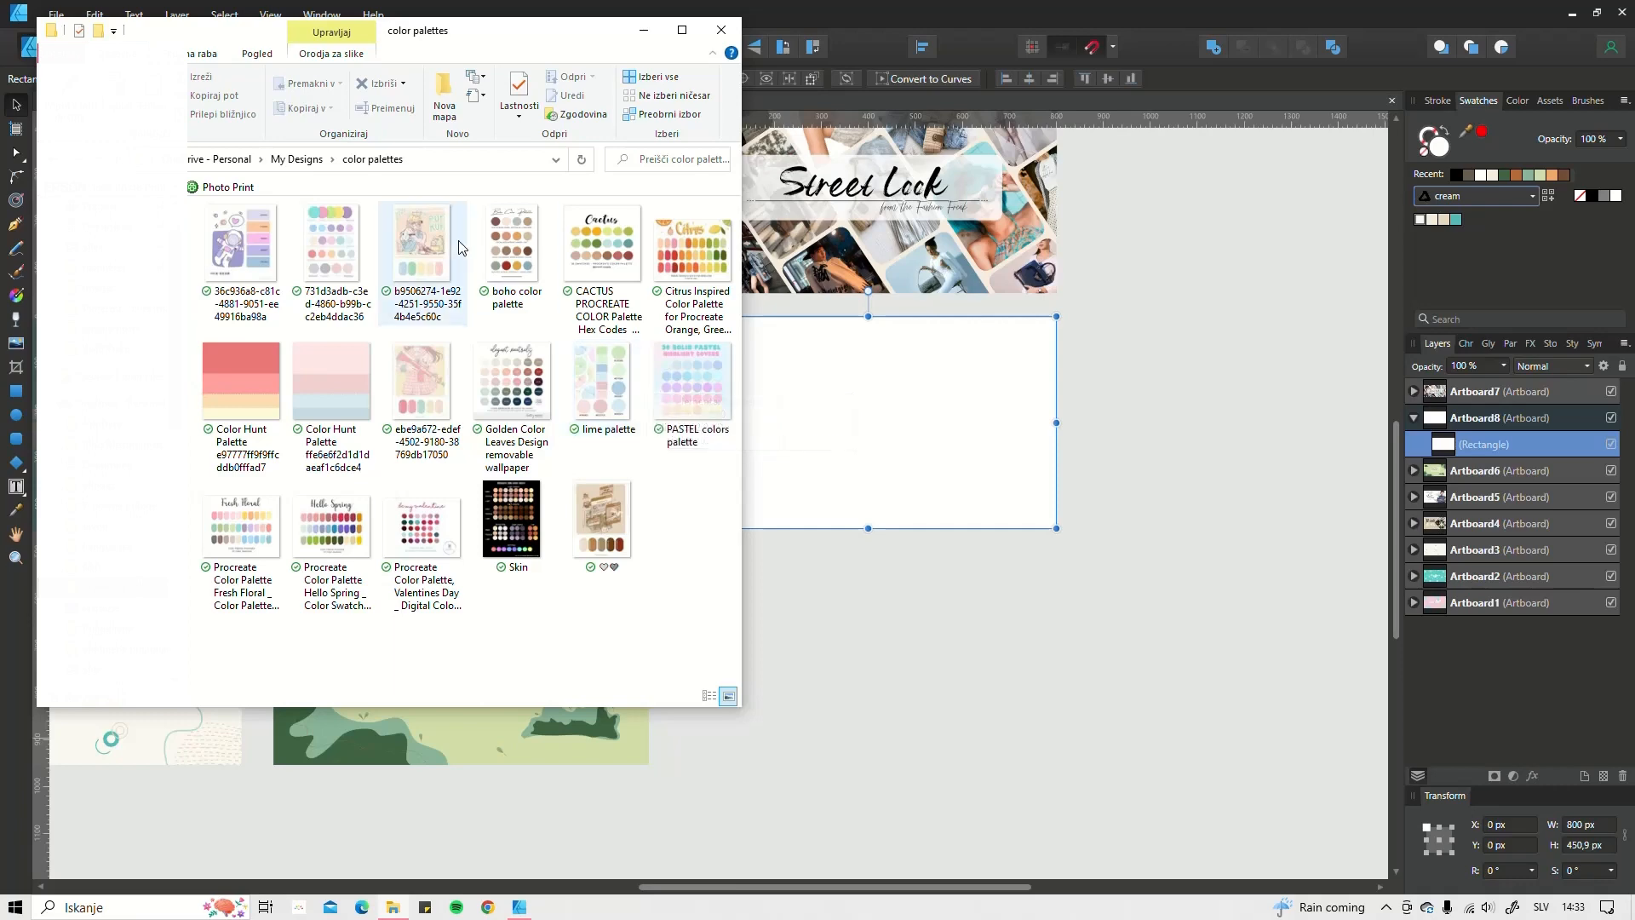
left_click_drag(504, 237, 1230, 432)
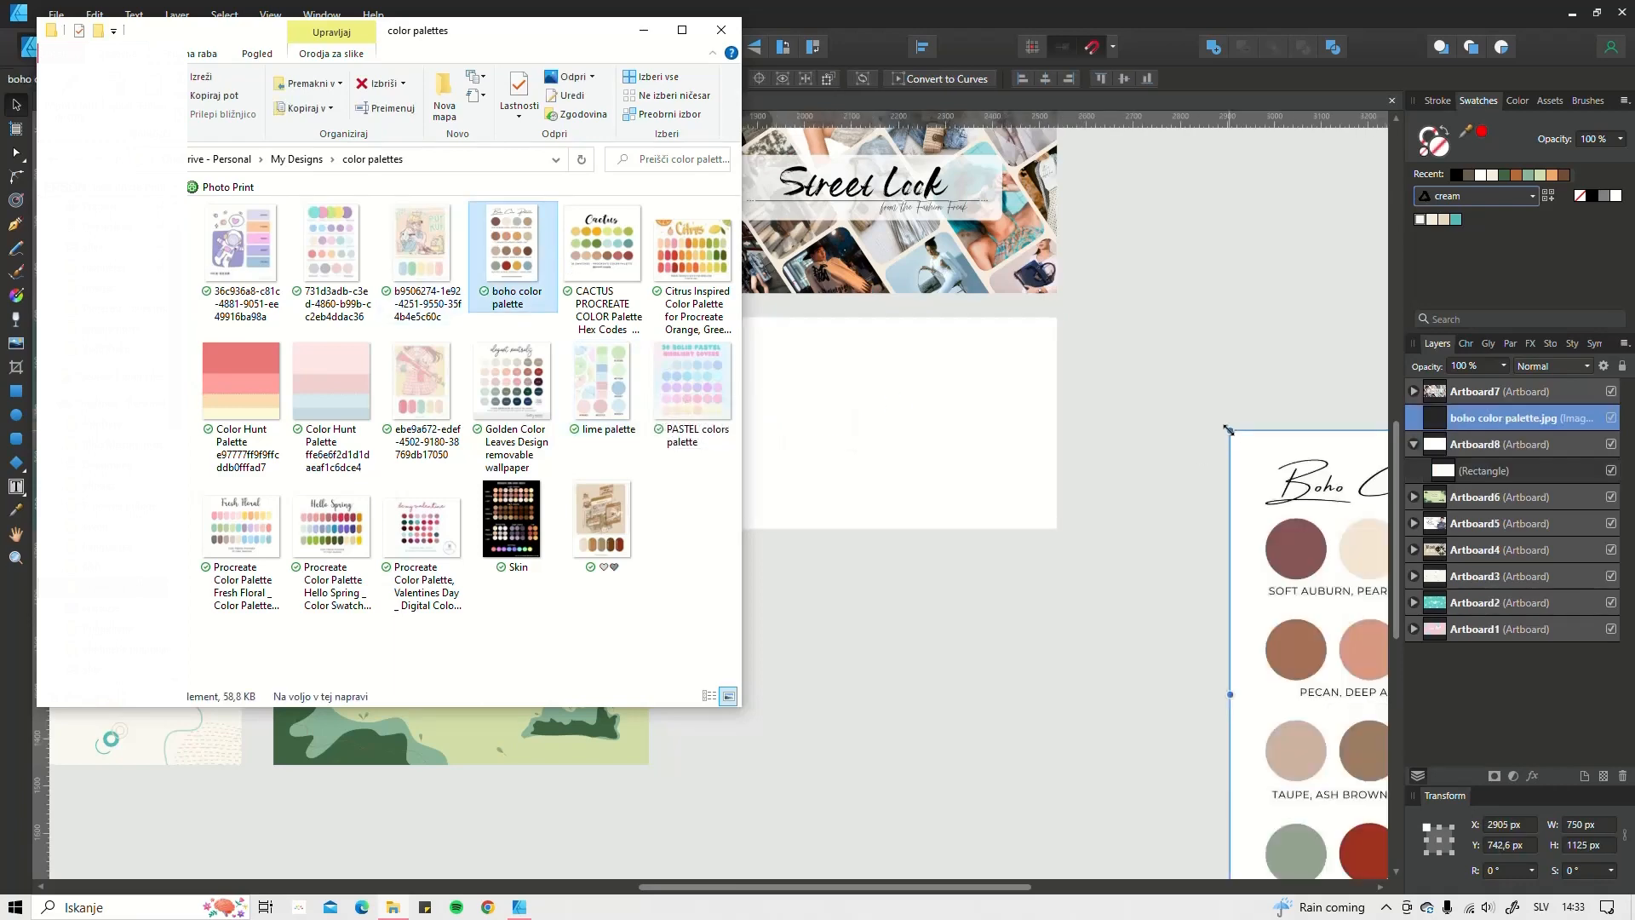
Step: Shrink the boho color palette image and place it beside Artboard8
left_click(643, 30)
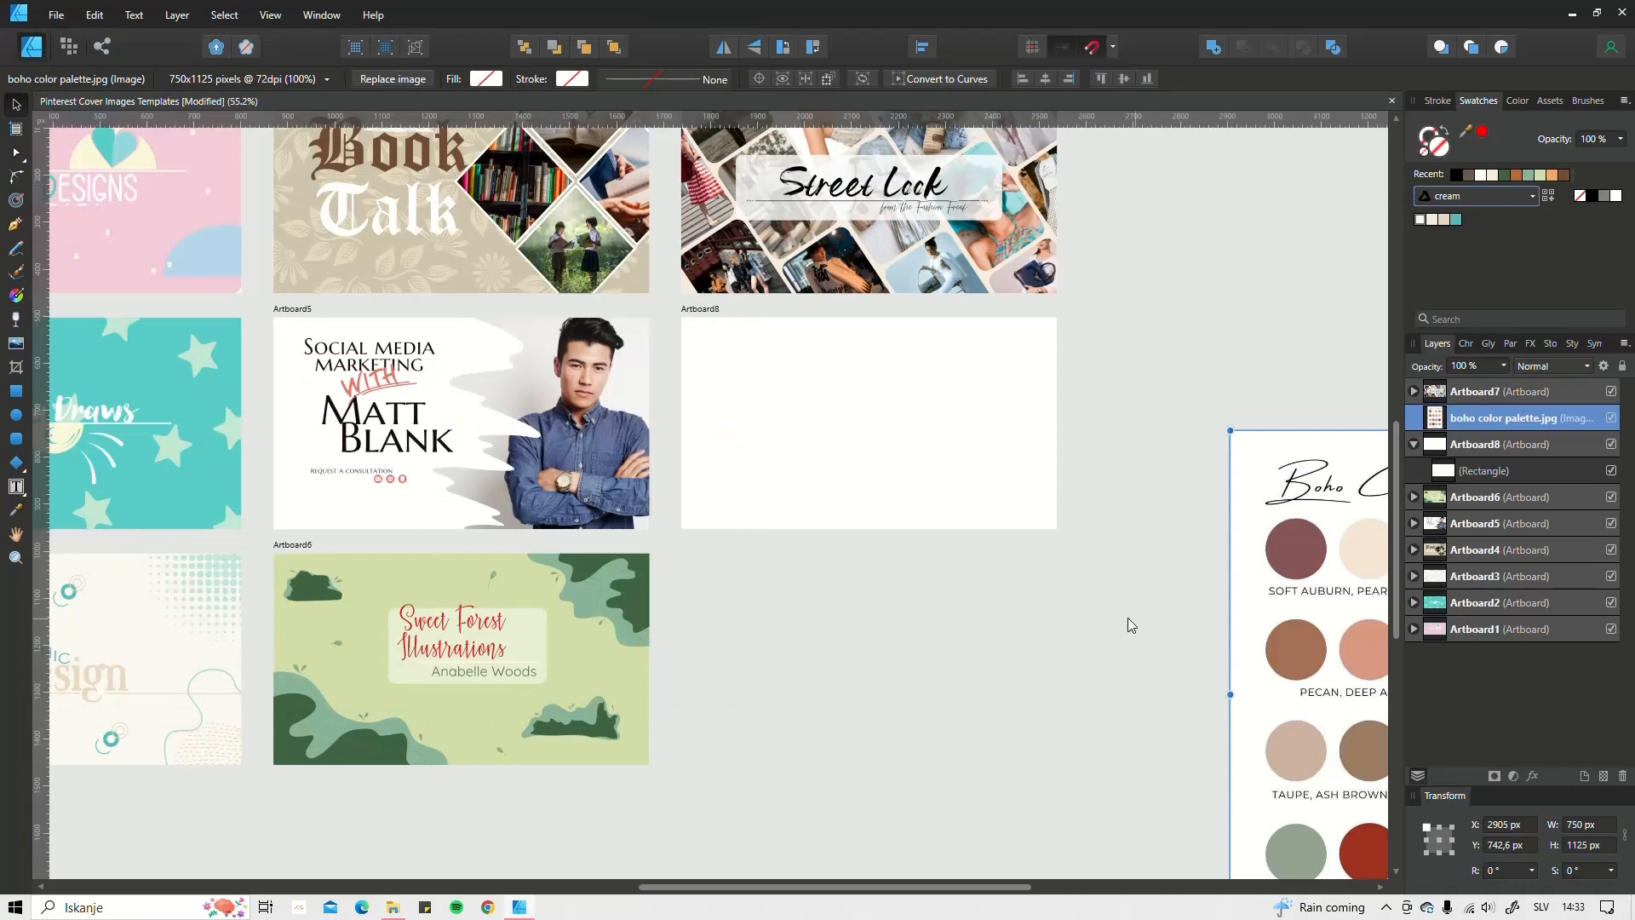
scroll(1122, 612, "down", 2)
left_click_drag(1151, 640, 1061, 480)
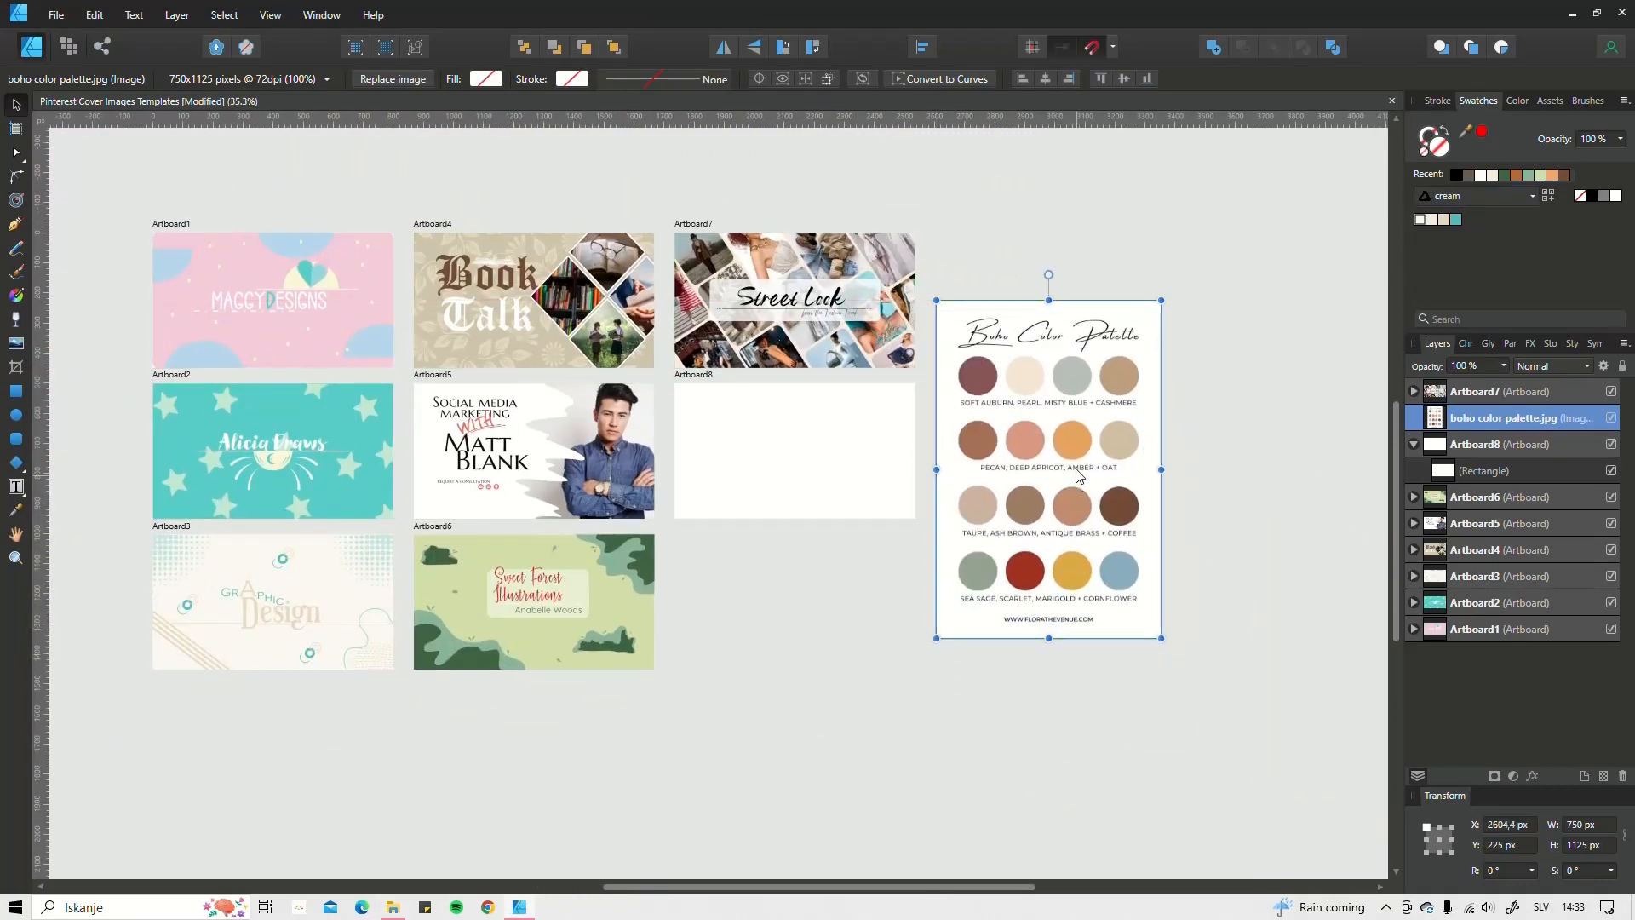
left_click_drag(1161, 300, 1060, 480)
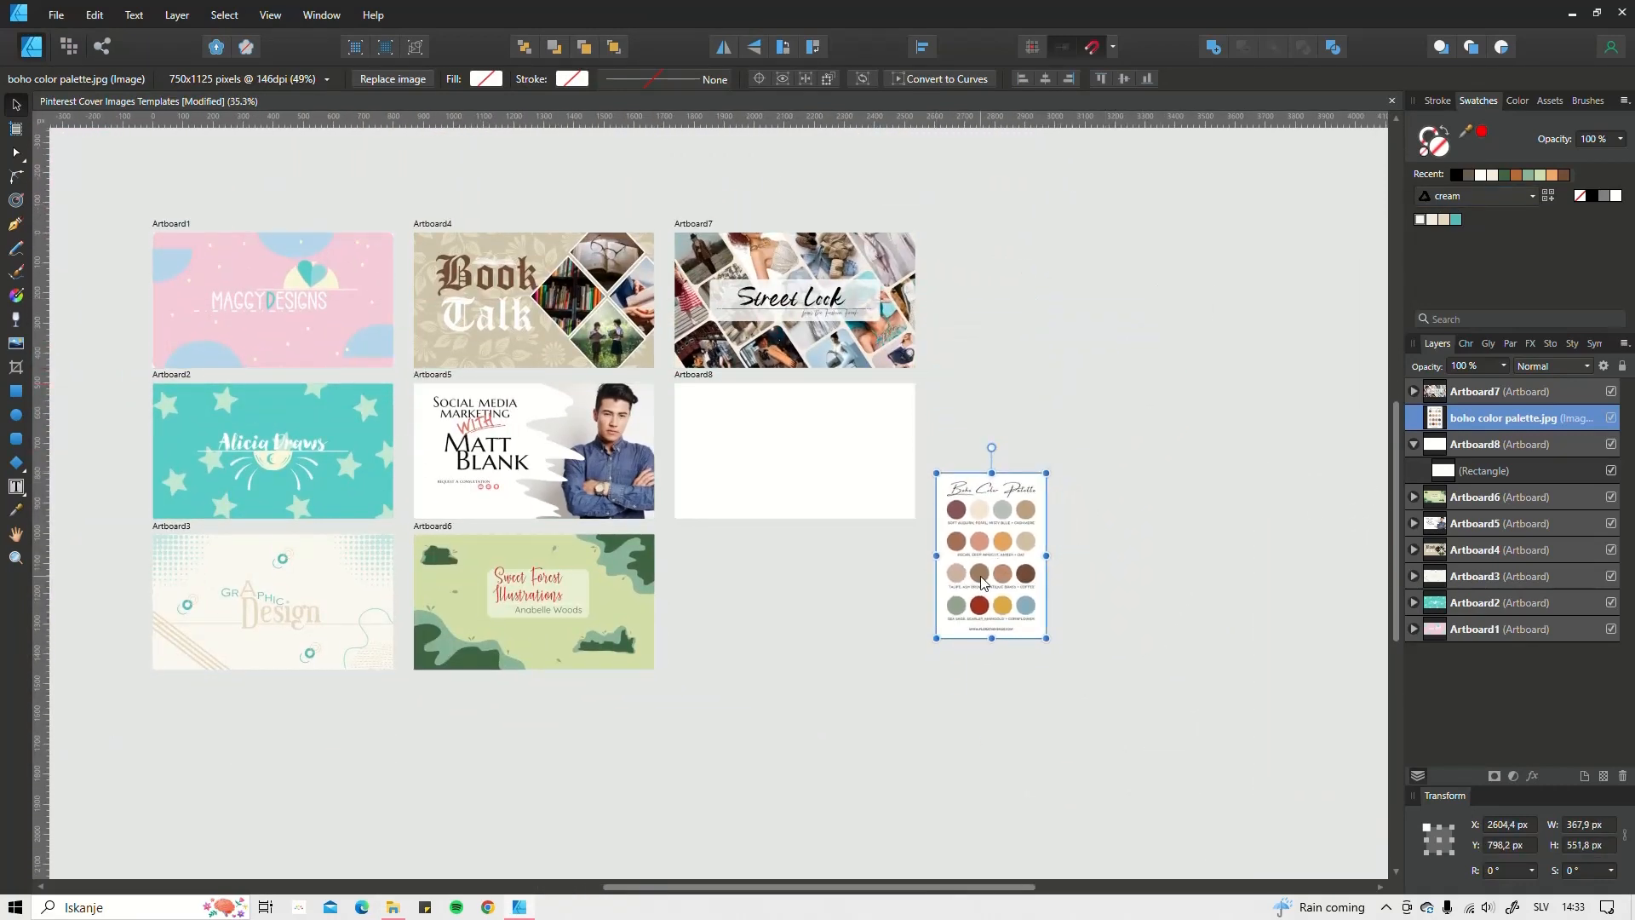
left_click_drag(984, 569, 981, 479)
scroll(977, 478, "up", 2)
scroll(978, 477, "up", 1)
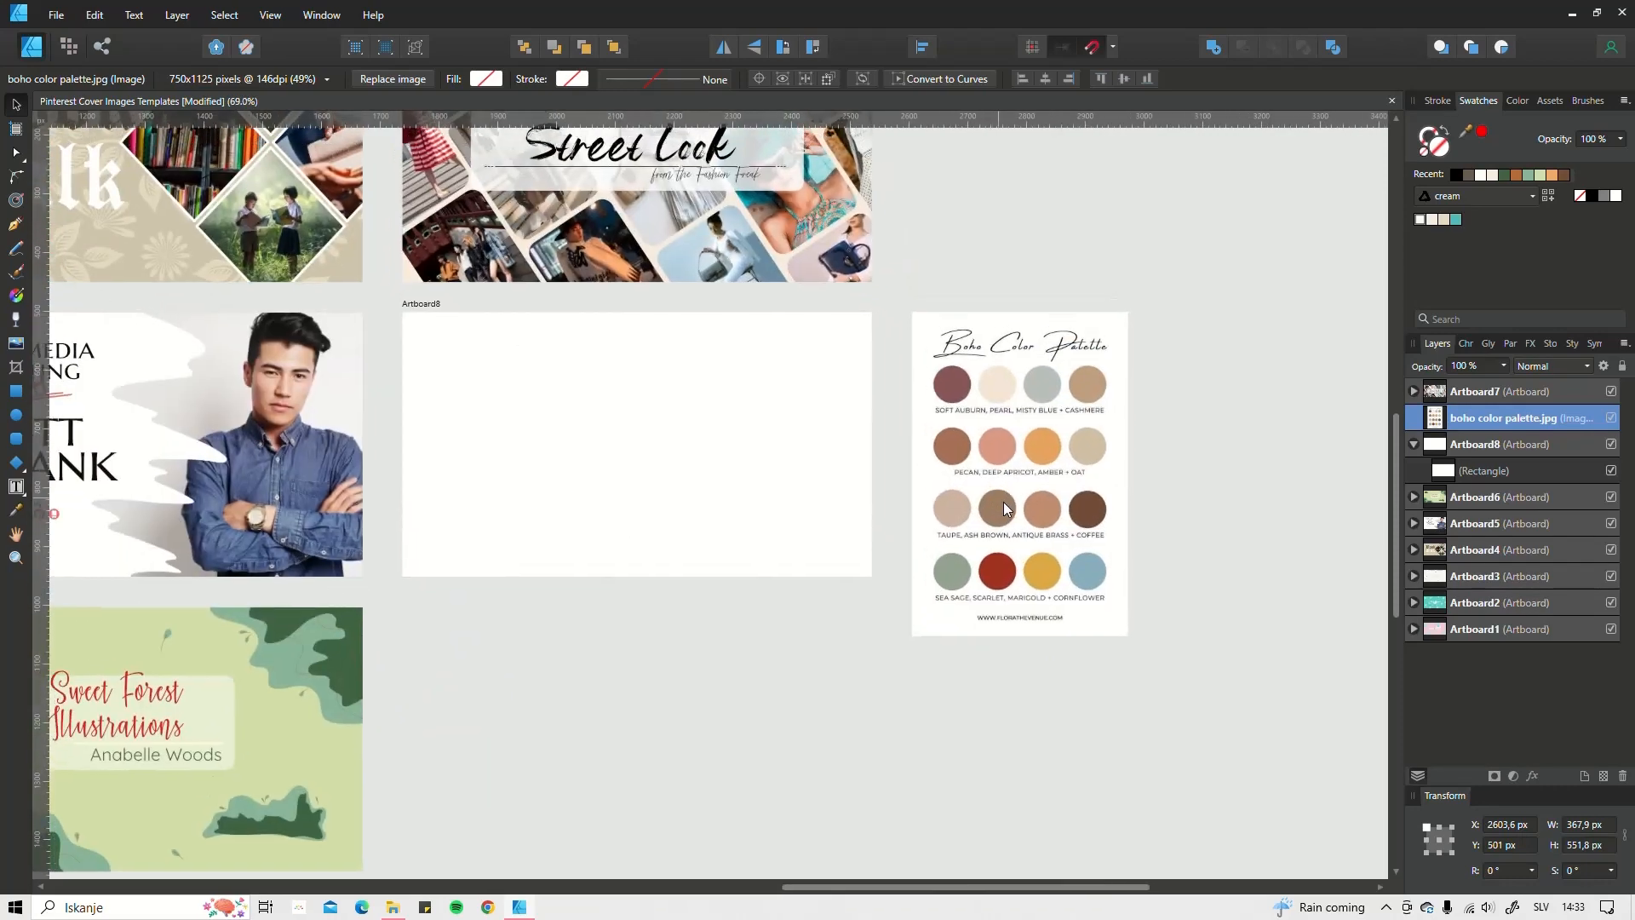
Step: Try palette colours on Artboard8's rectangle with the Color Picker, settling on cornflower blue
left_click(711, 438)
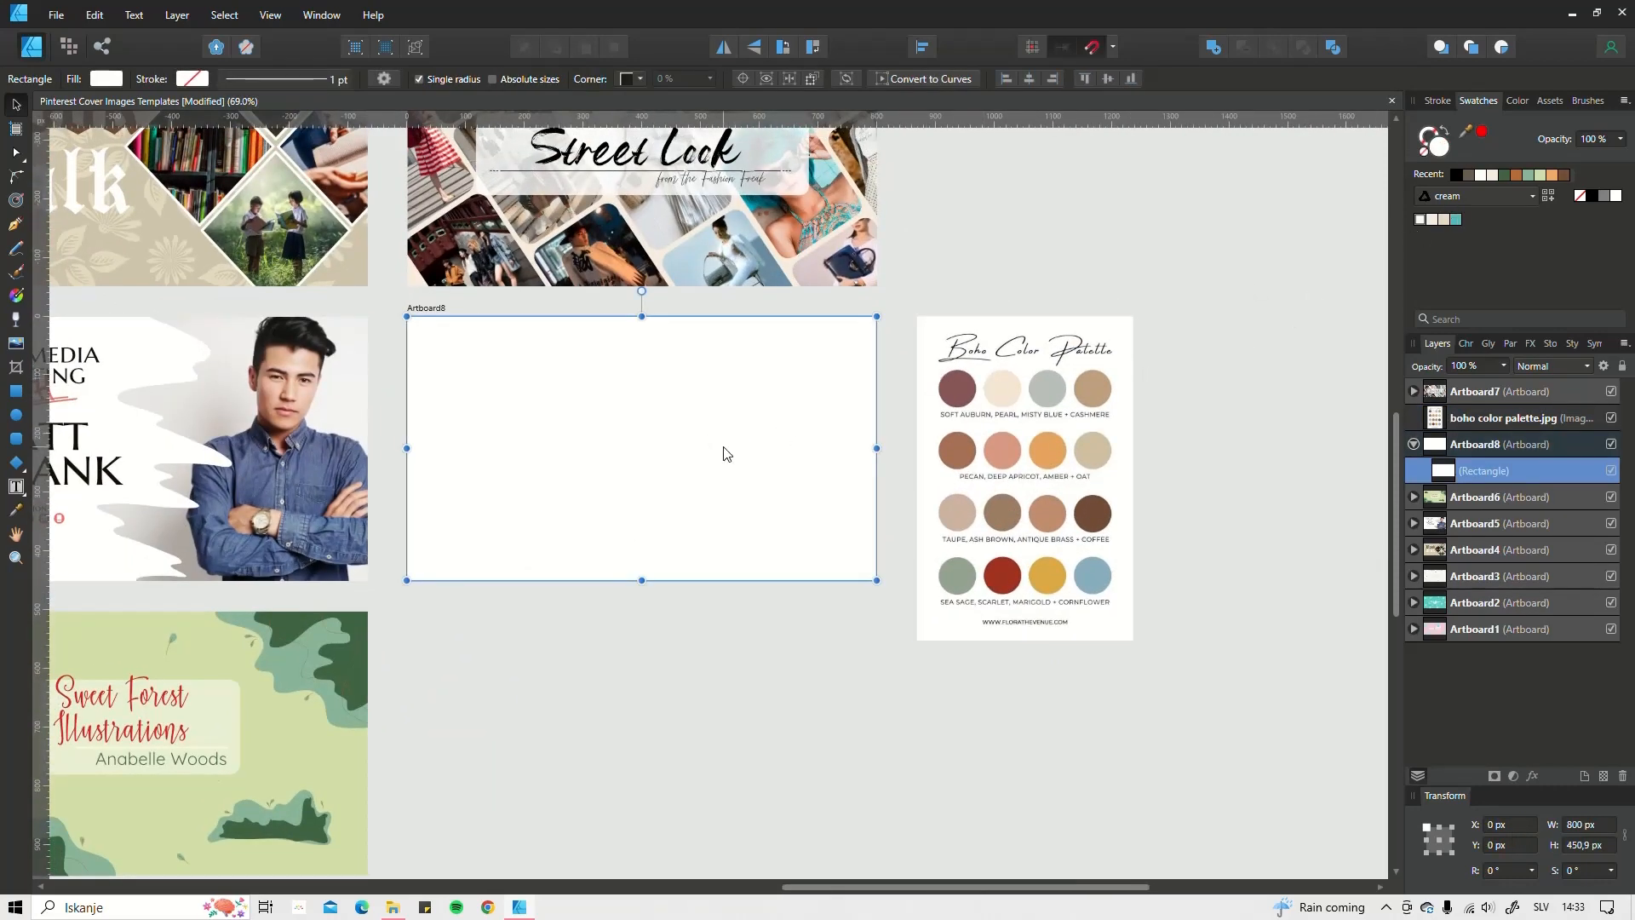
key("i")
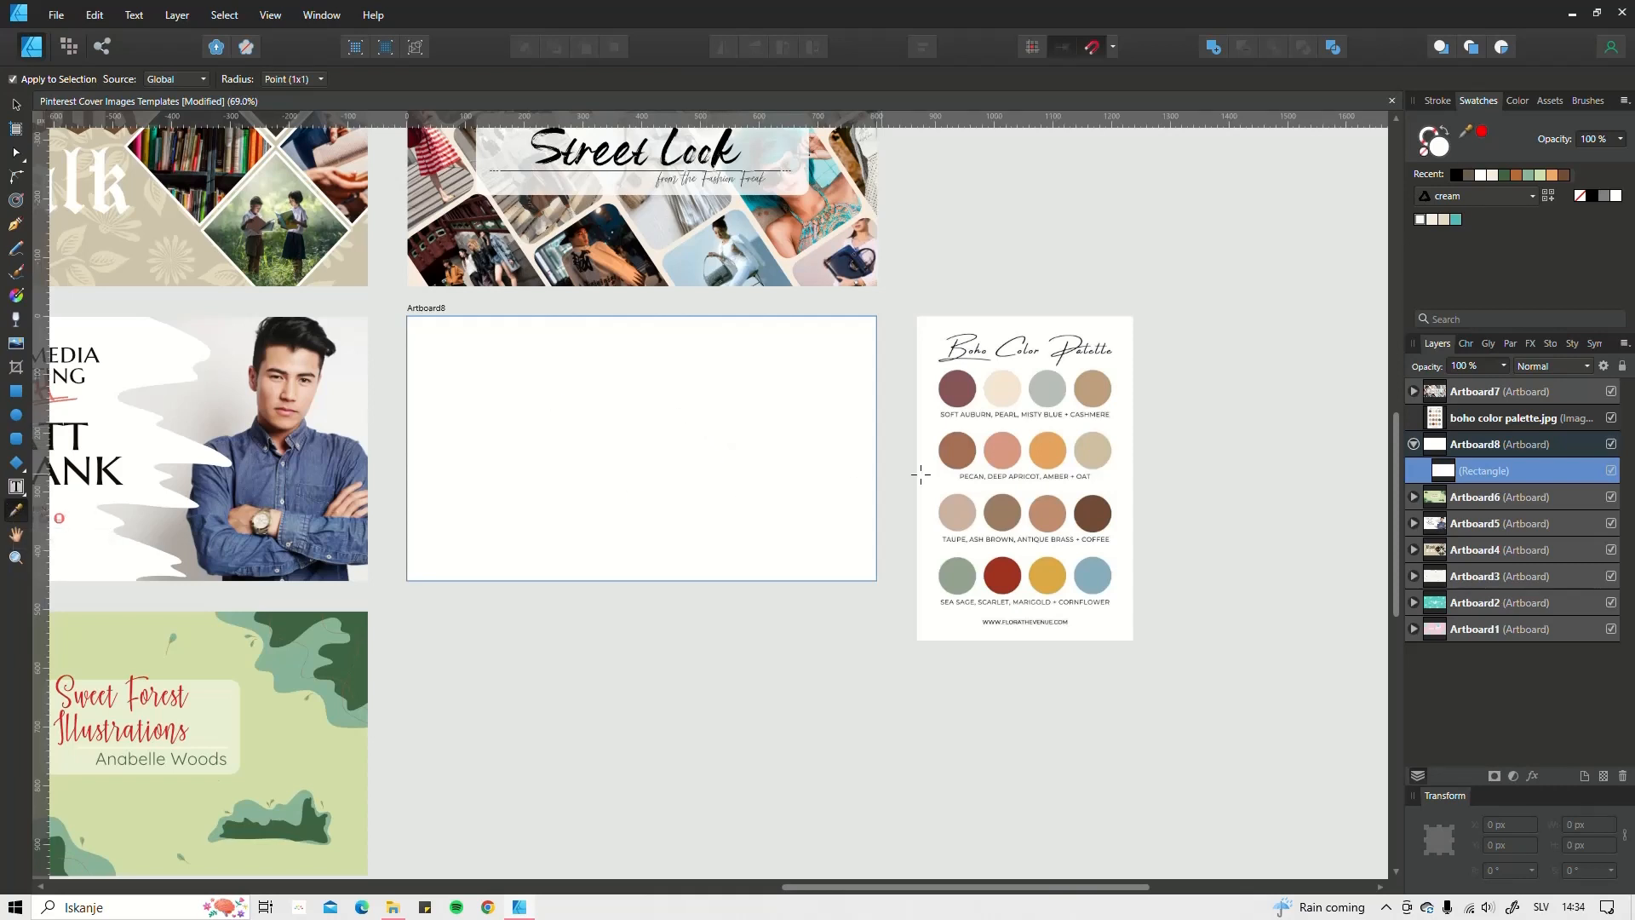
left_click(1002, 575)
left_click(1047, 576)
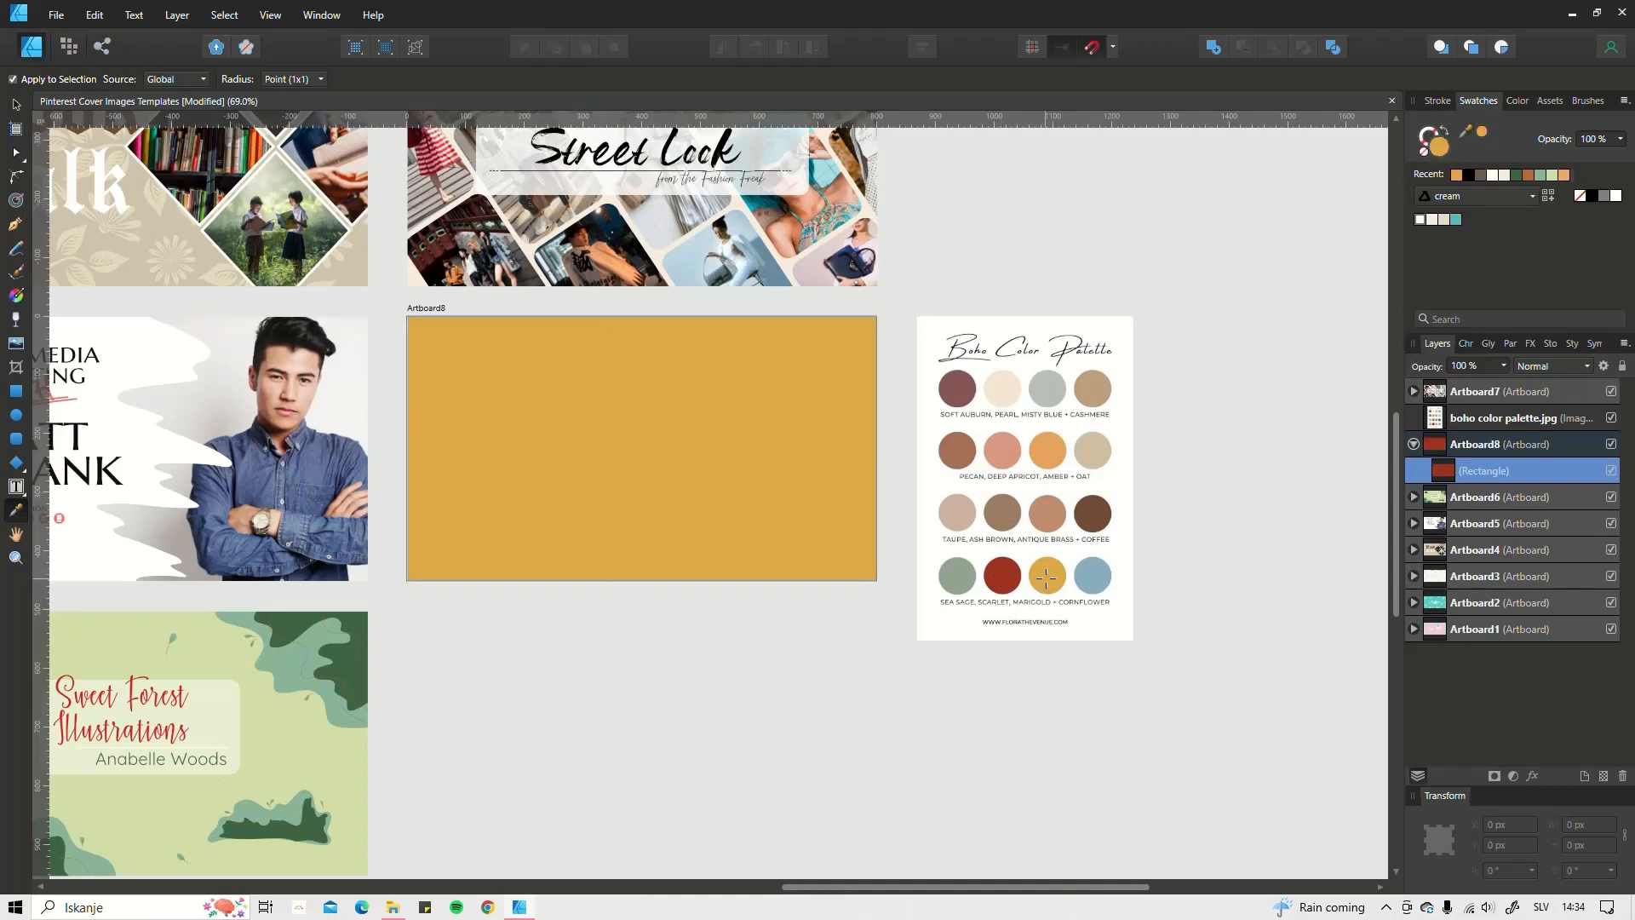
left_click(1093, 575)
left_click(952, 574)
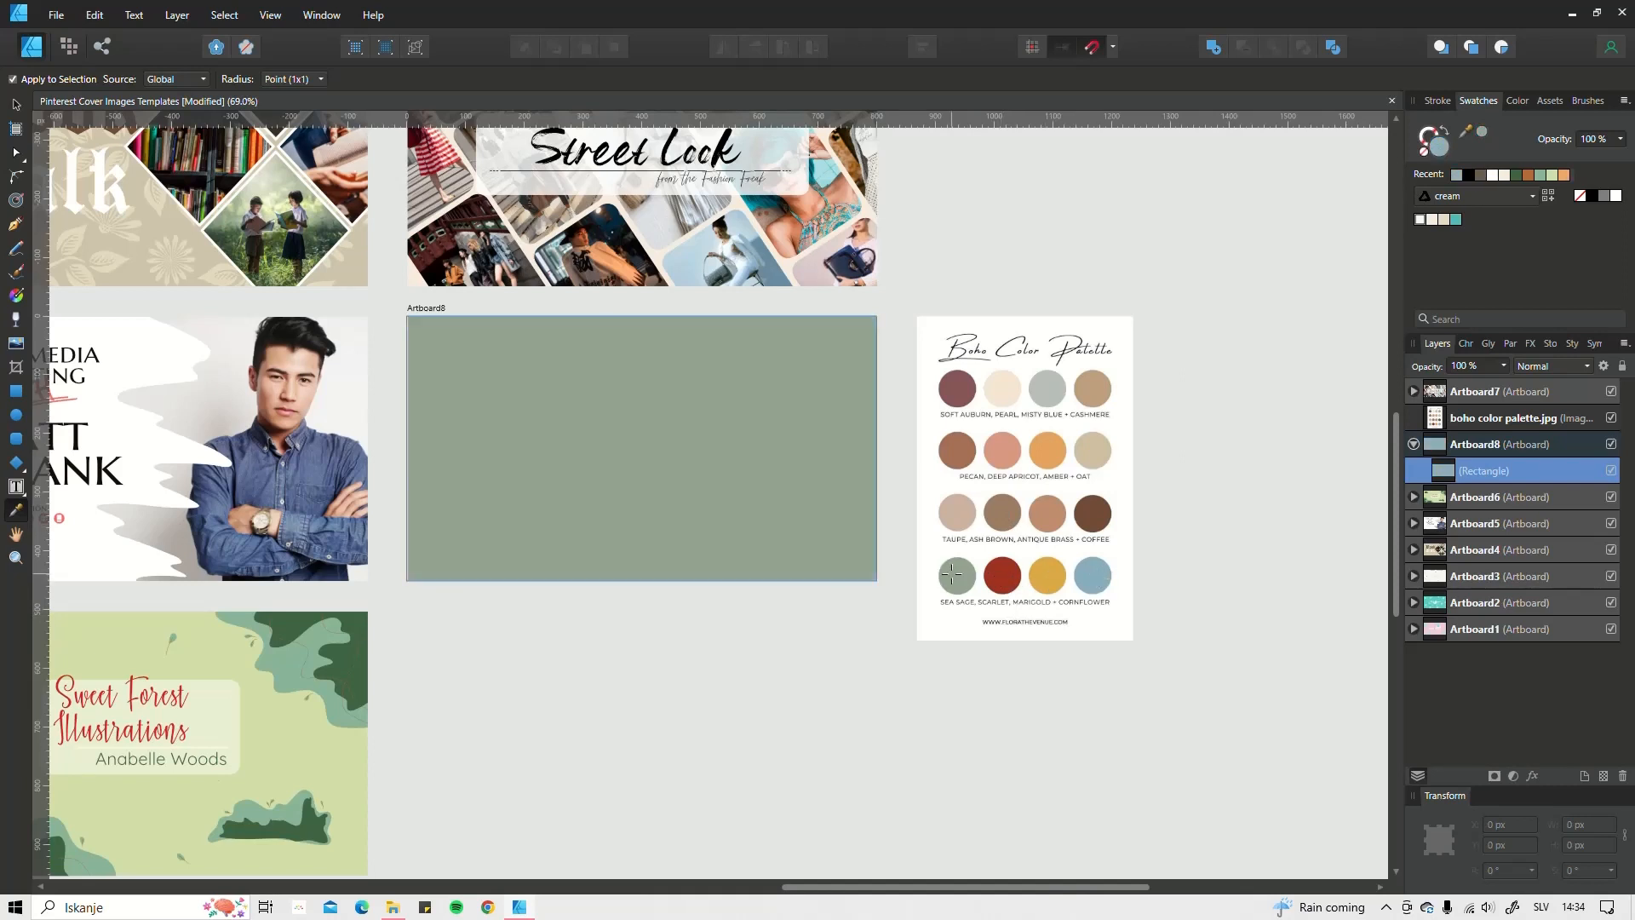
left_click(1090, 576)
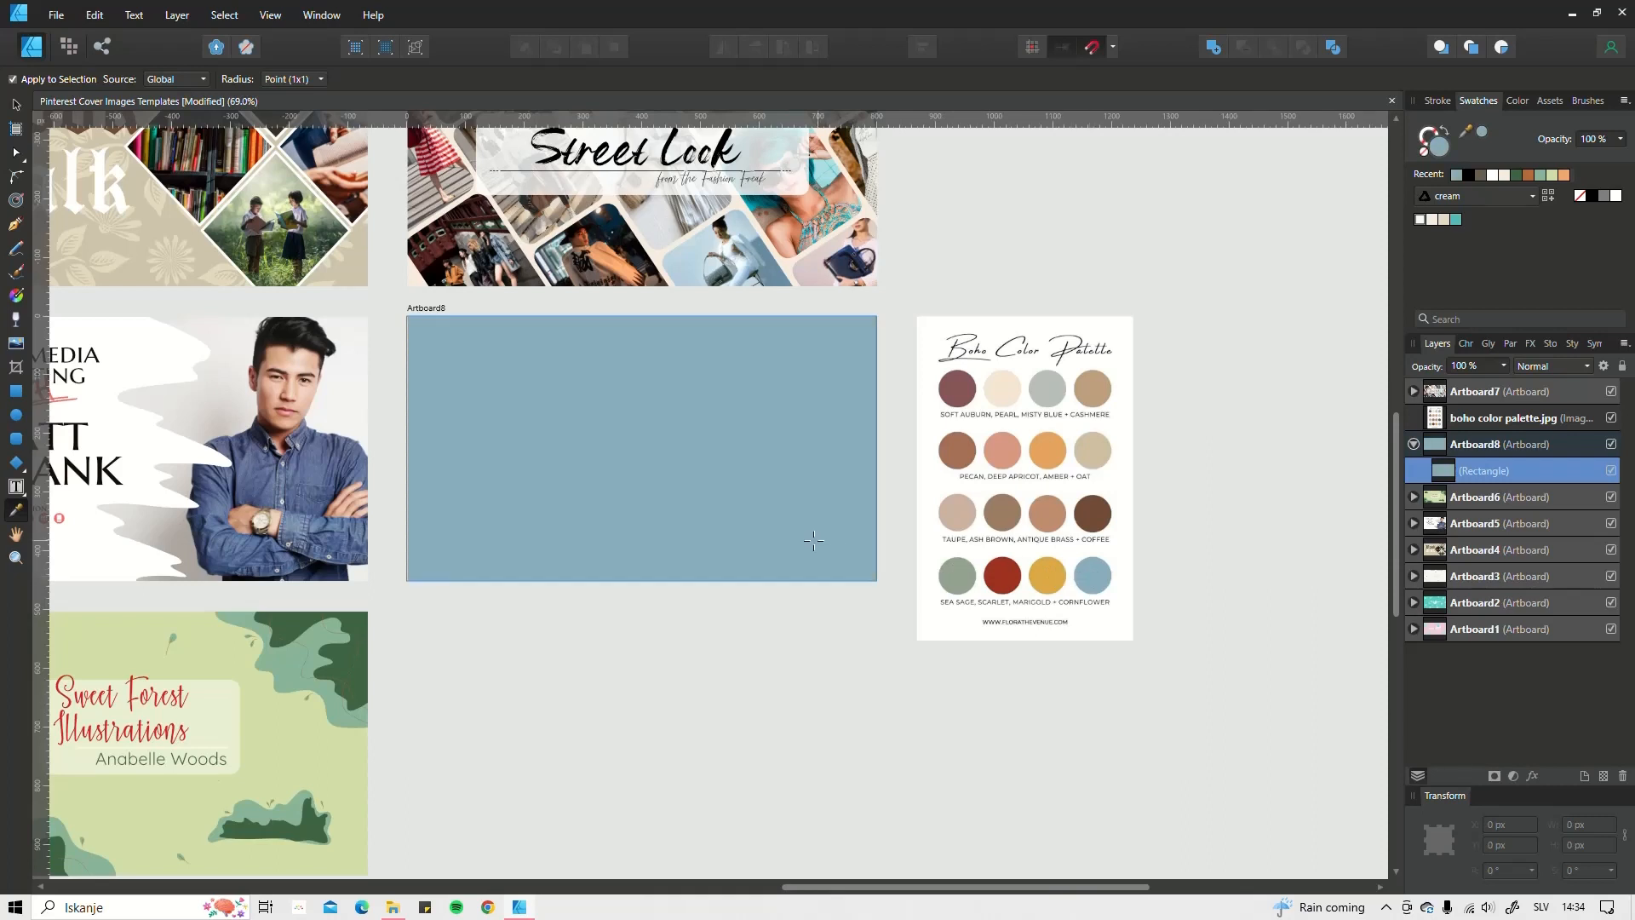
key("v")
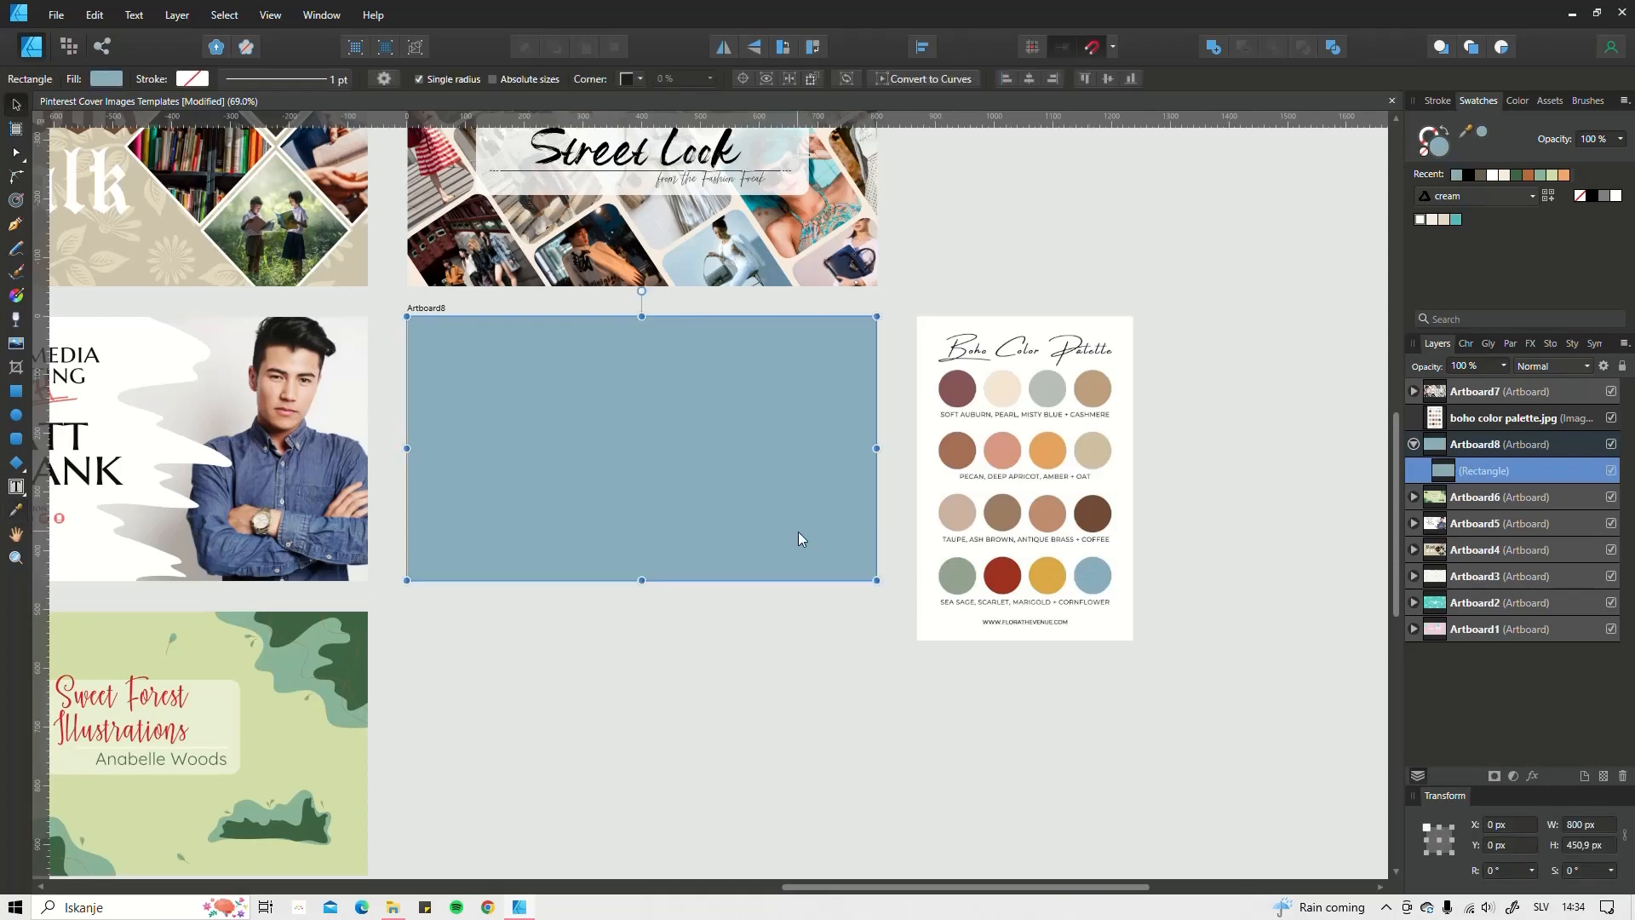
scroll(677, 468, "down", 4)
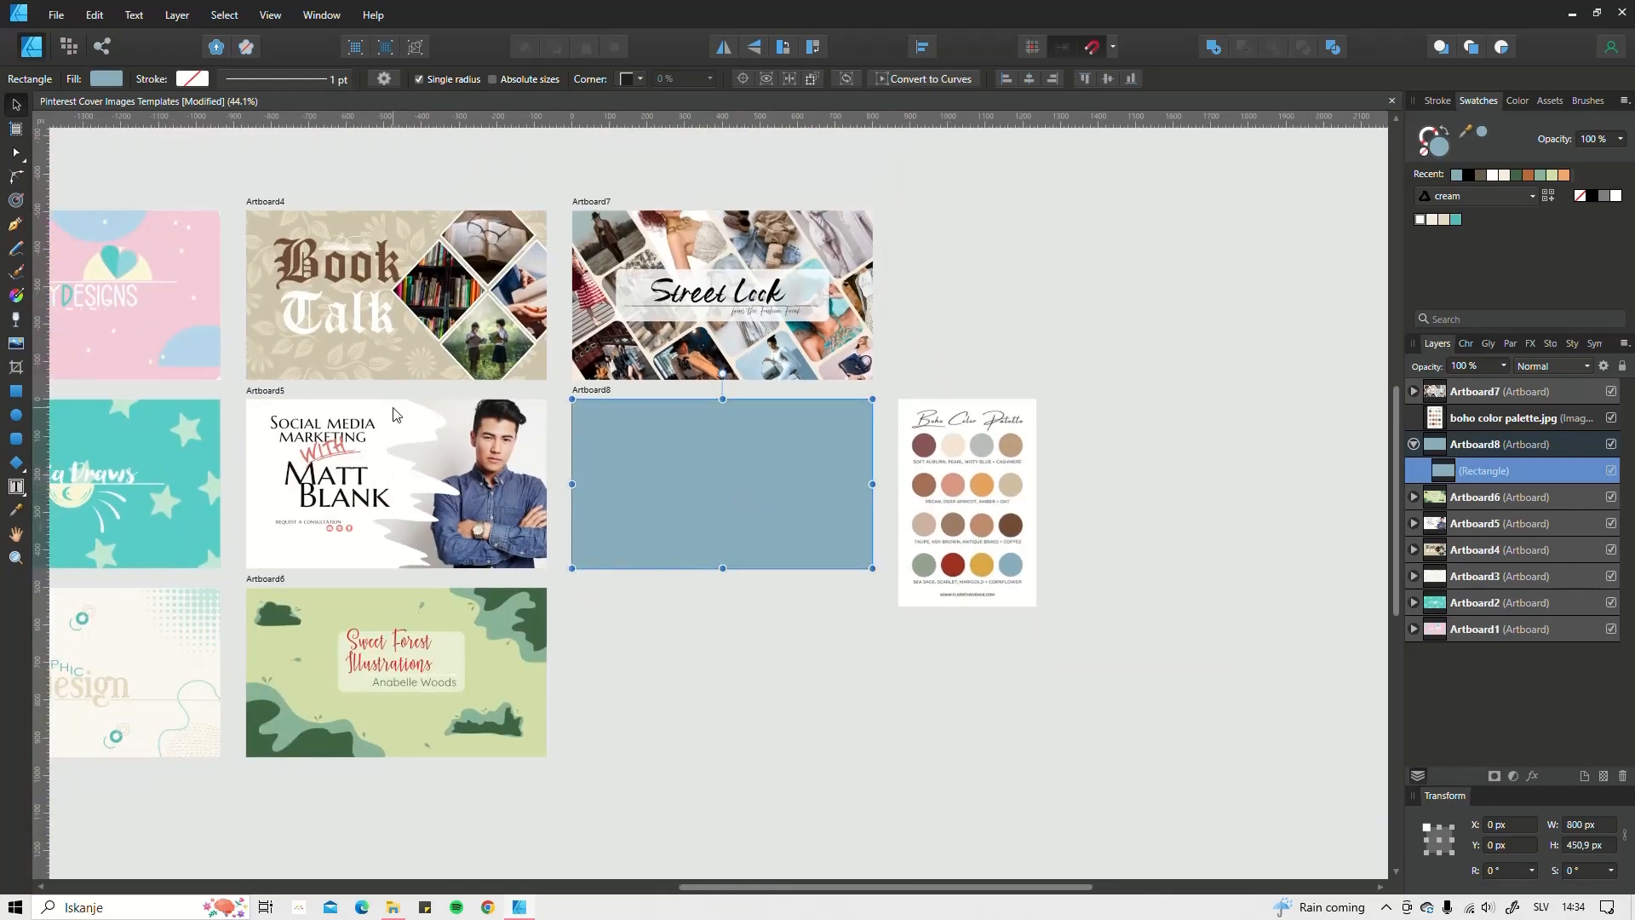
Step: Draw a freehand wavy shape over Artboard8 and fill it with sampled marigold
left_click(417, 436)
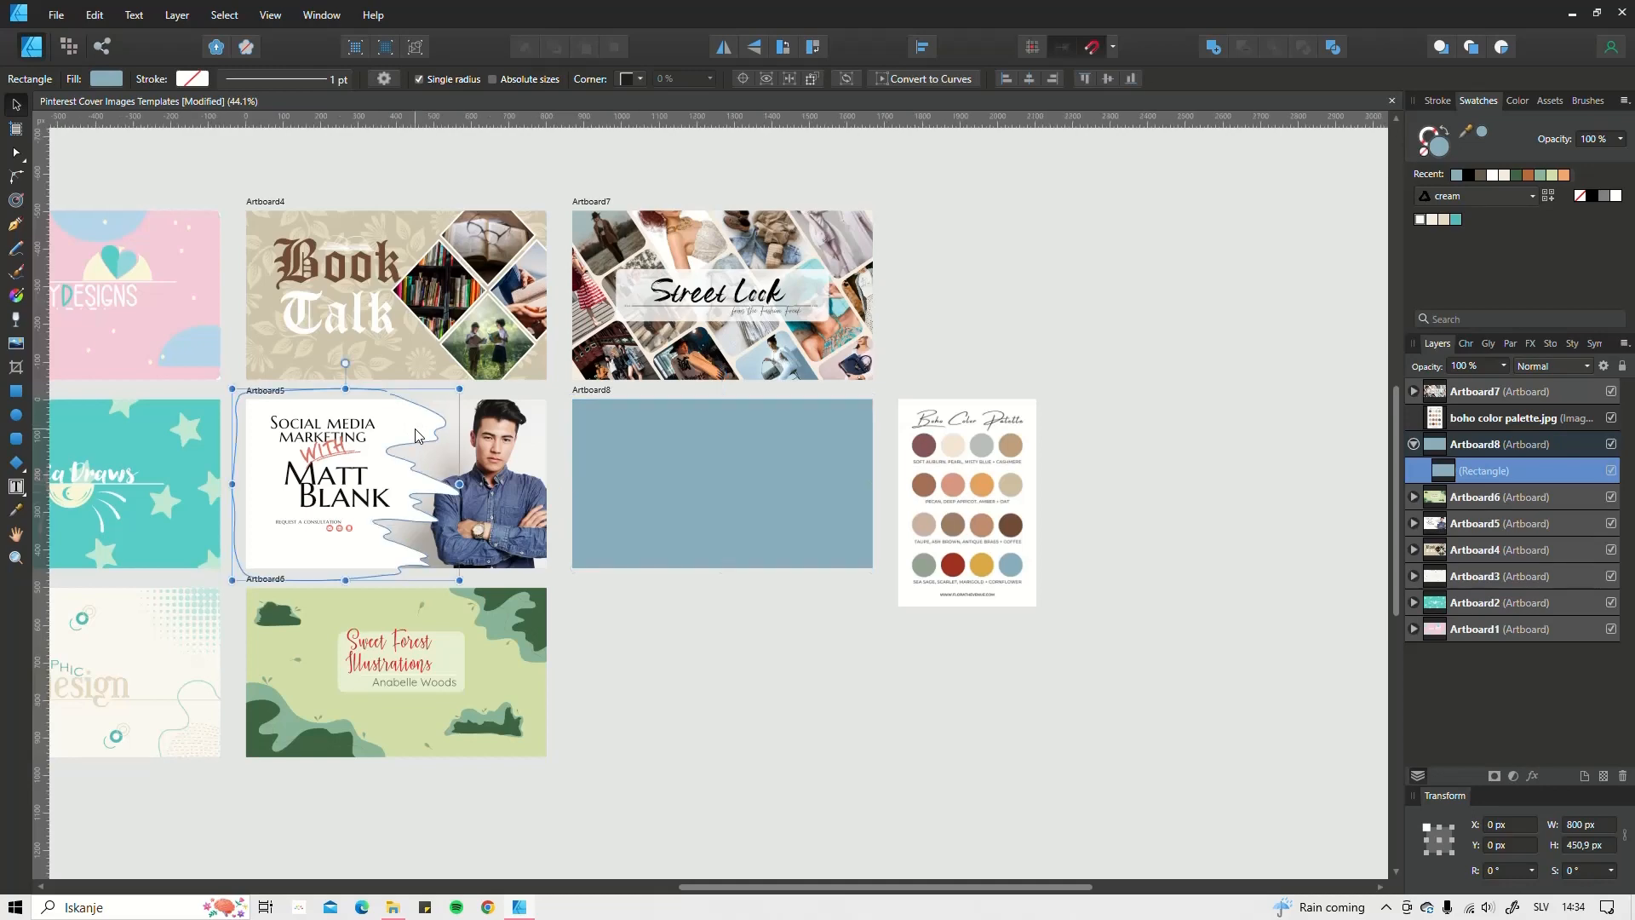
left_click(16, 250)
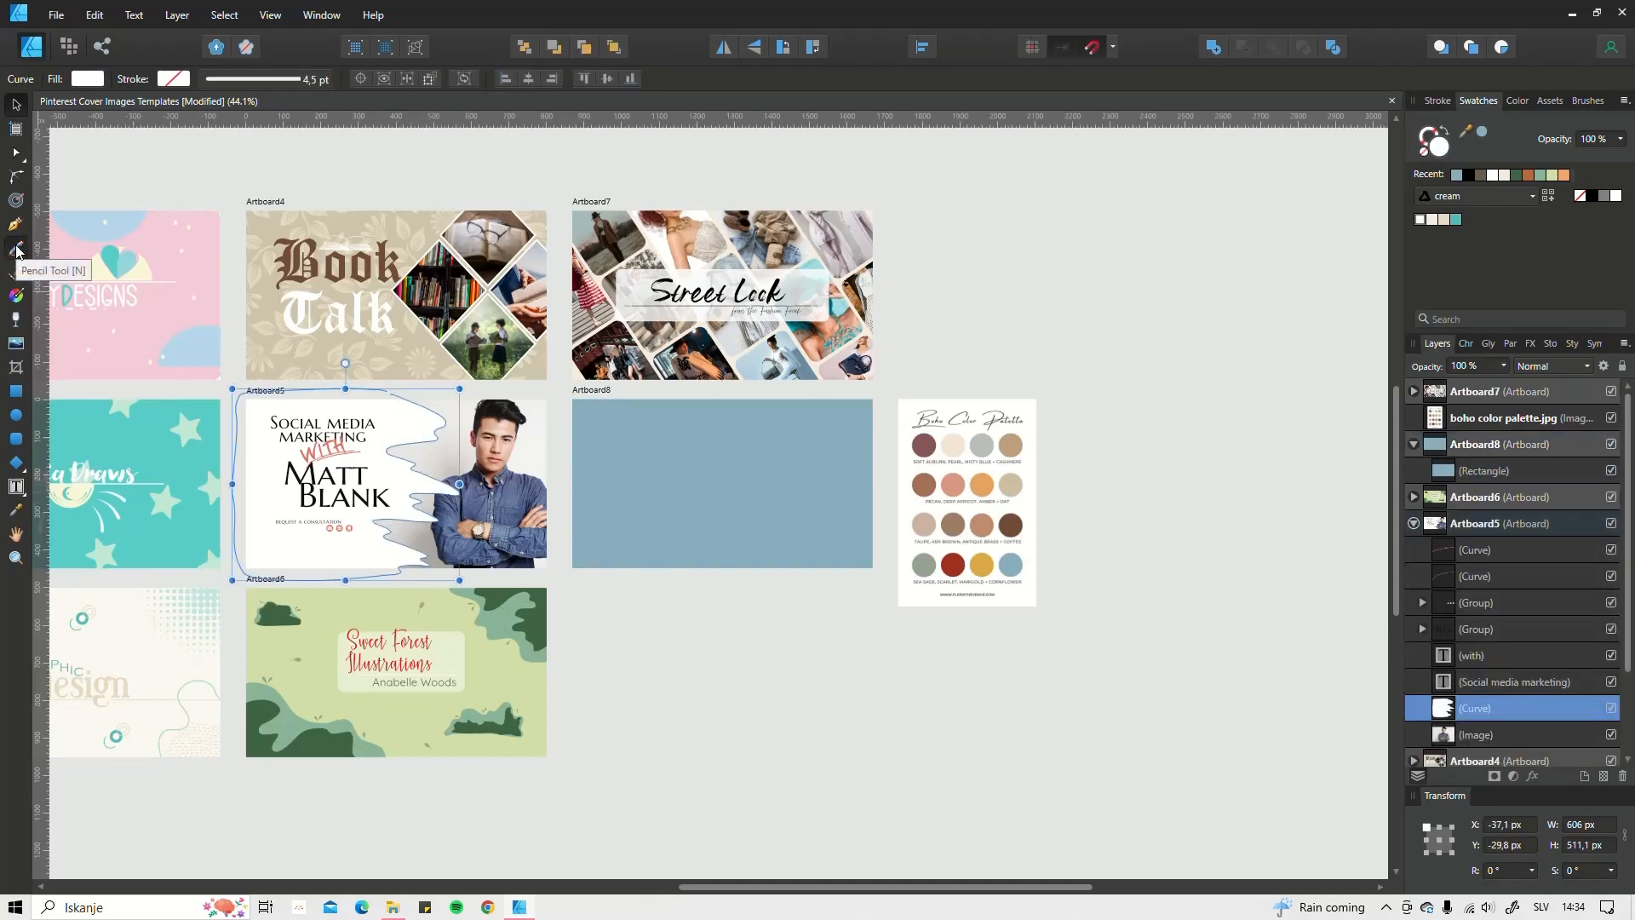
scroll(651, 412, "up", 2)
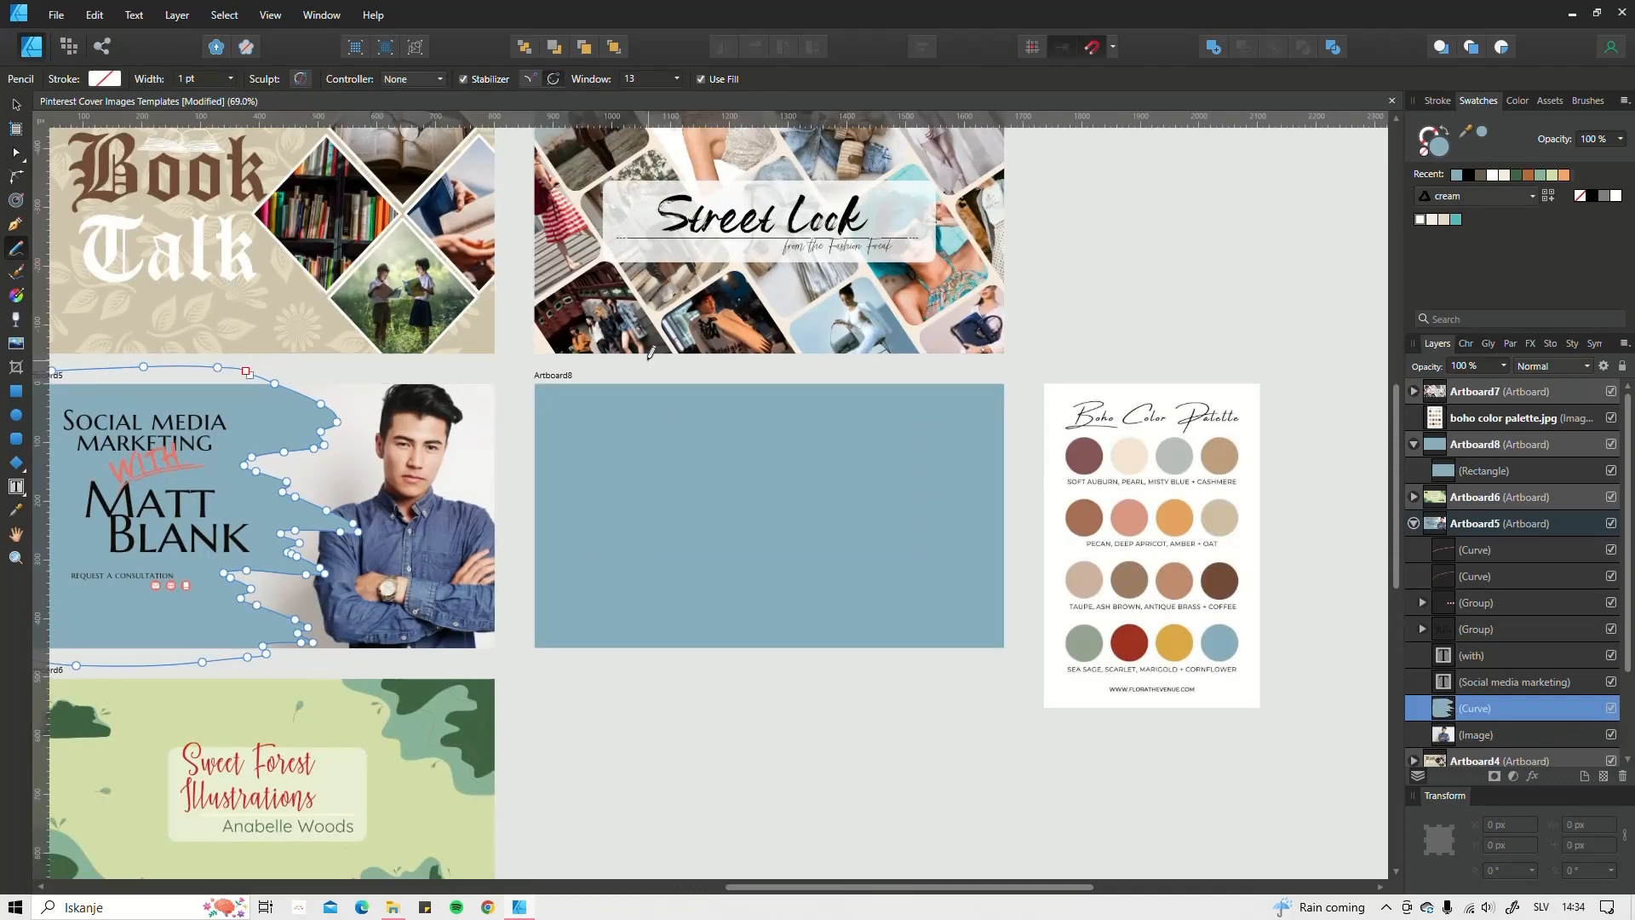
mouse_move(684, 373)
left_mouse_down()
mouse_move(777, 388)
mouse_move(722, 427)
mouse_move(744, 429)
mouse_move(735, 445)
mouse_move(839, 453)
mouse_move(788, 482)
mouse_move(809, 485)
mouse_move(791, 516)
mouse_move(868, 534)
mouse_move(784, 580)
mouse_move(815, 586)
mouse_move(805, 599)
mouse_move(822, 611)
mouse_move(897, 624)
mouse_move(899, 657)
mouse_move(646, 714)
mouse_move(491, 728)
mouse_move(524, 369)
left_mouse_up()
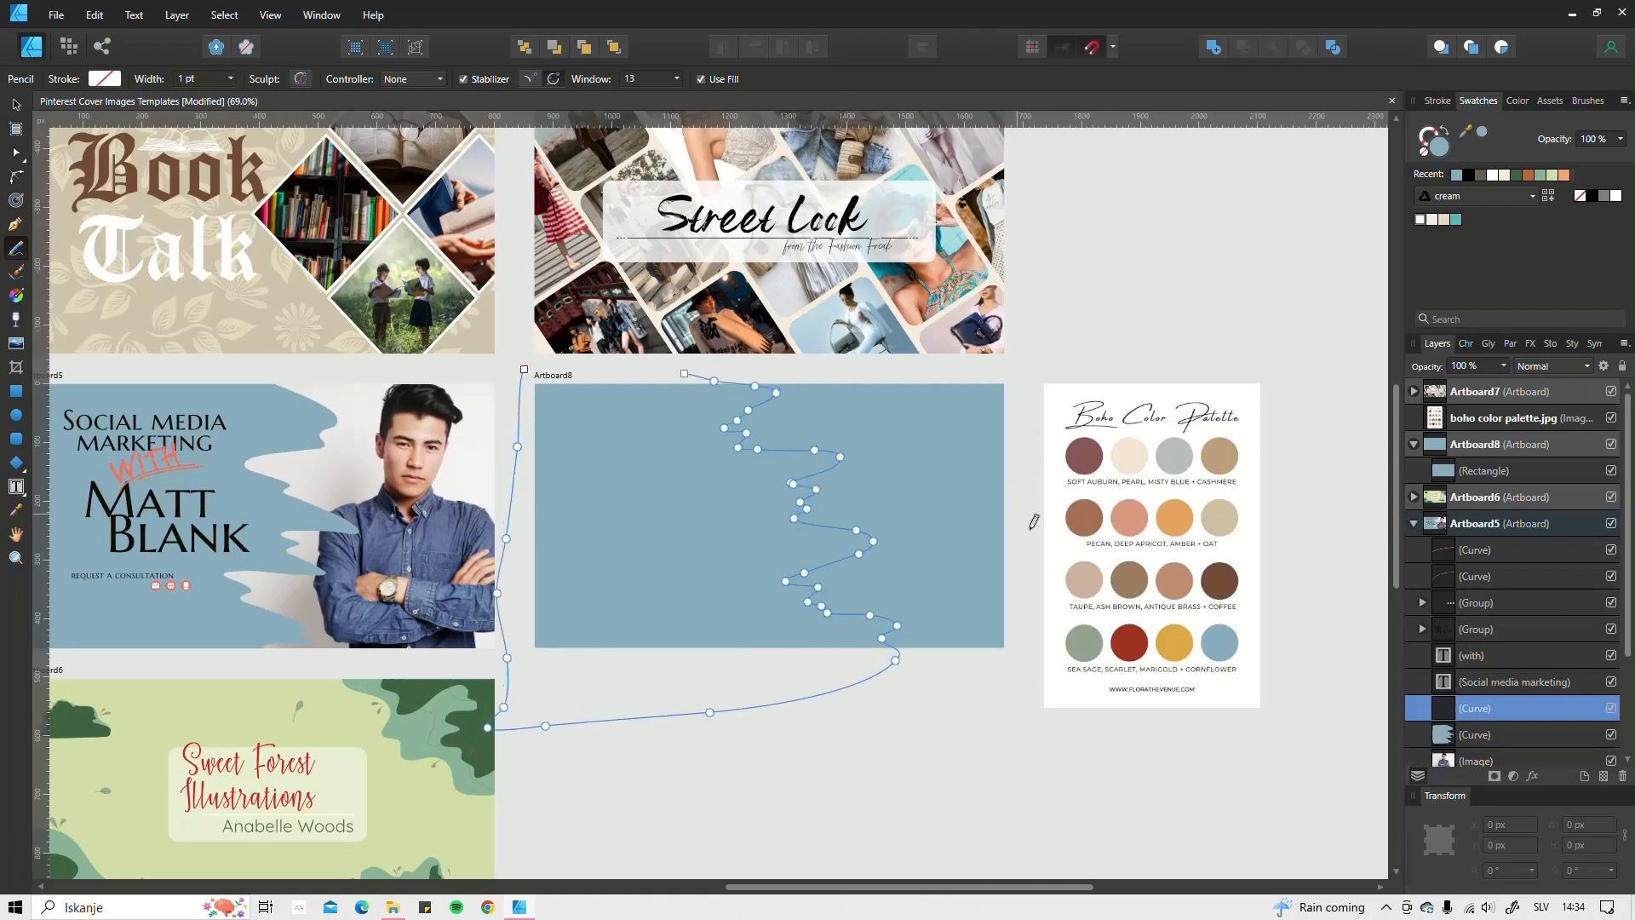
key("i")
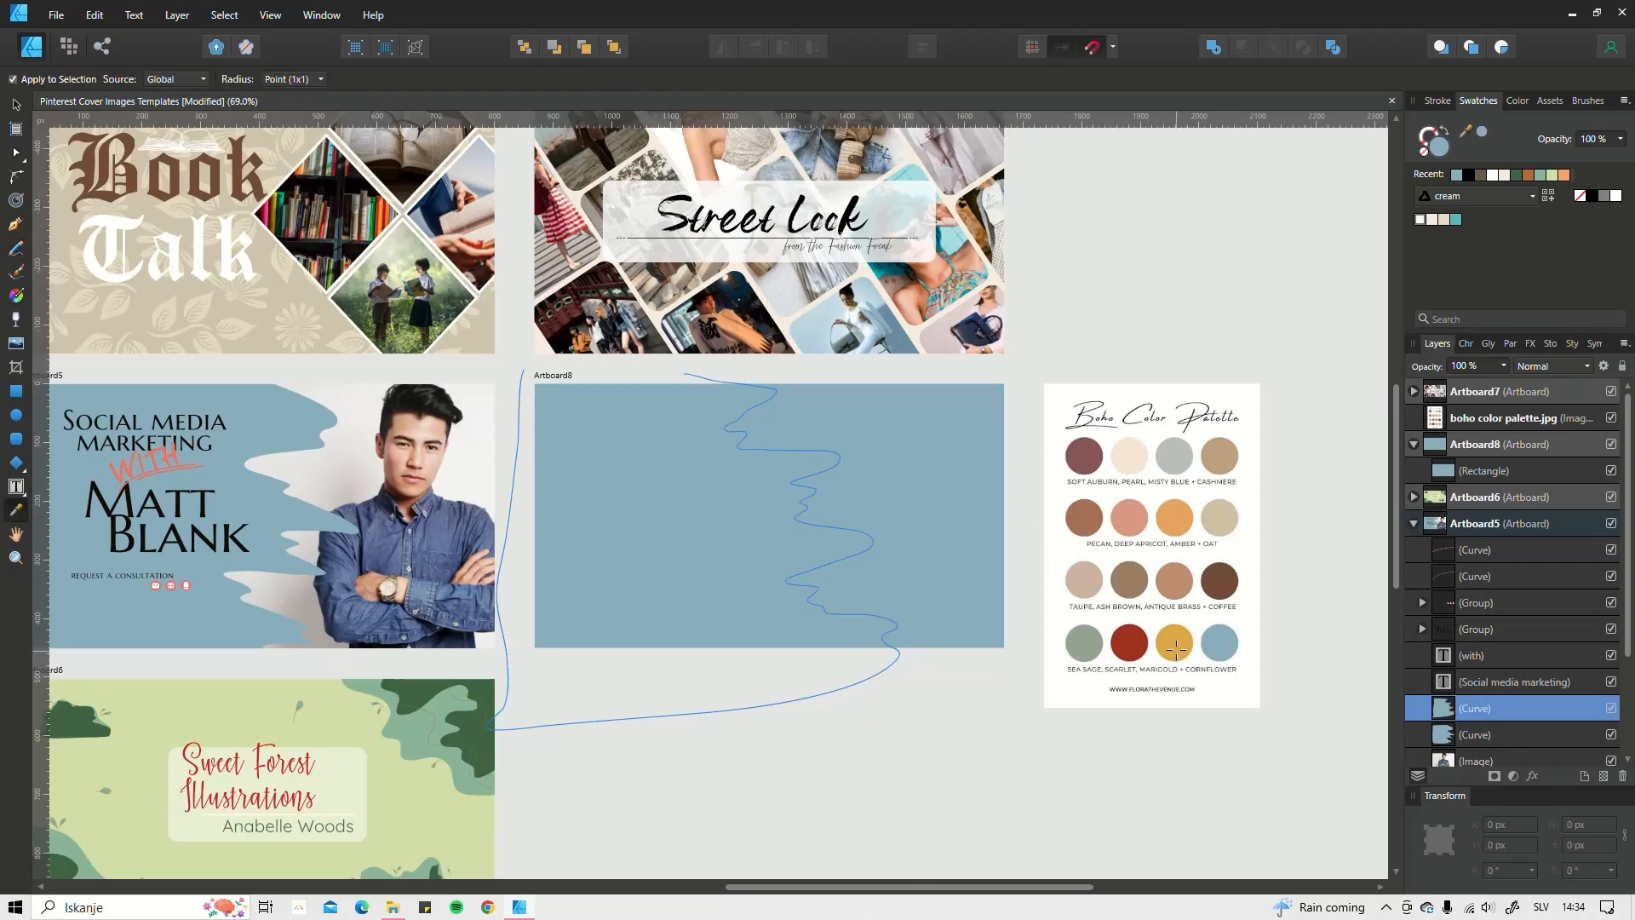
left_click(1176, 639)
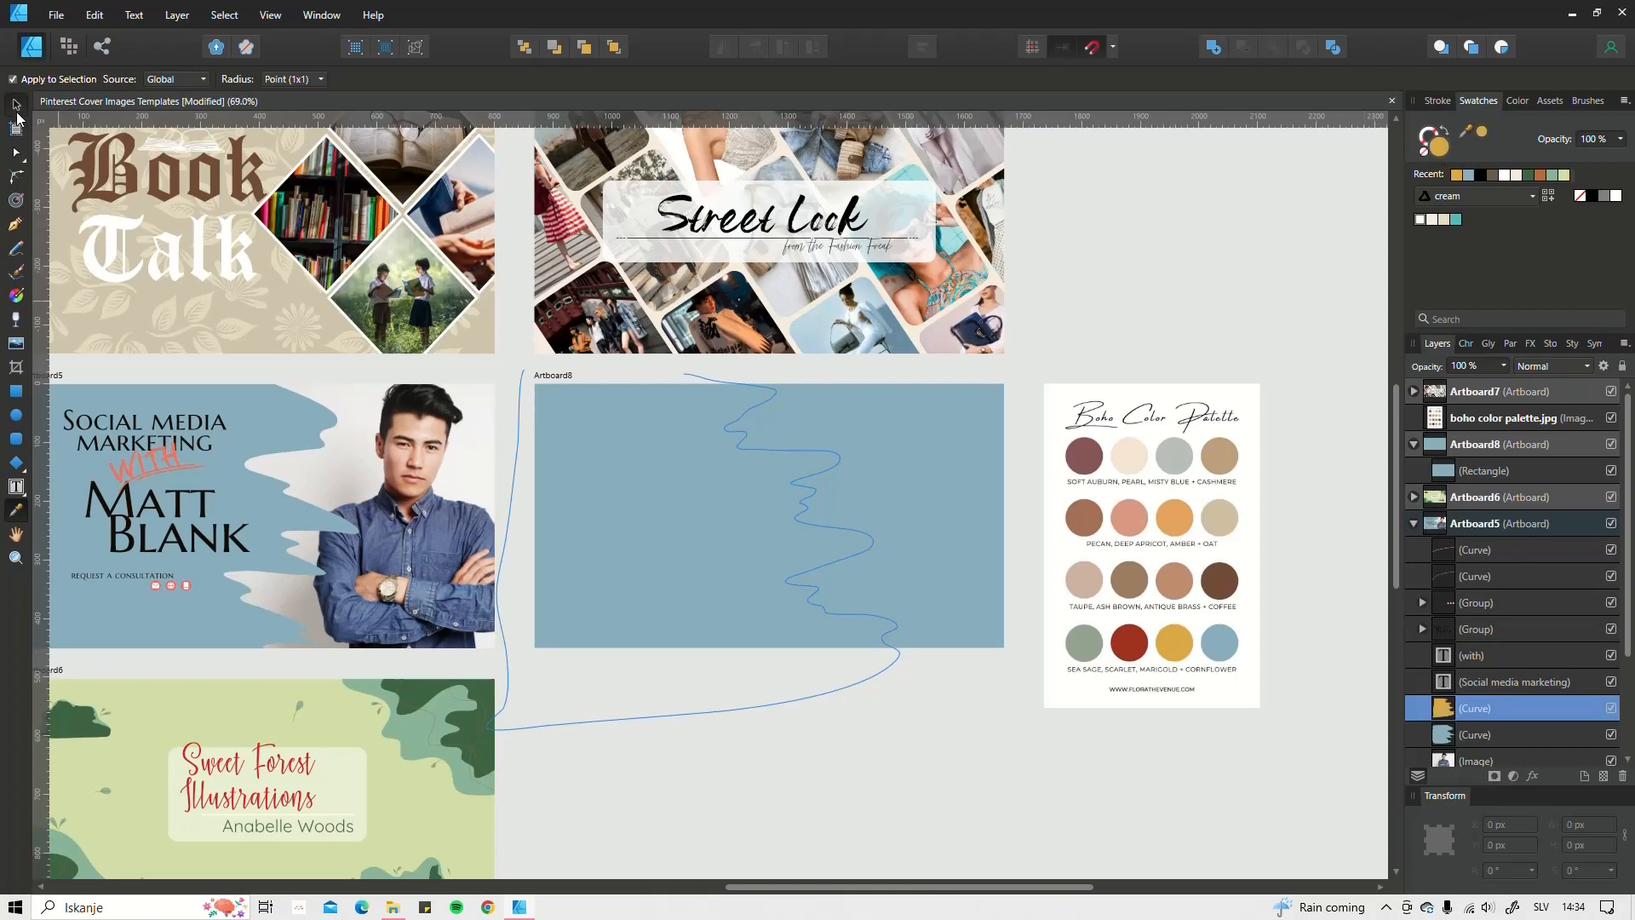
left_click(16, 104)
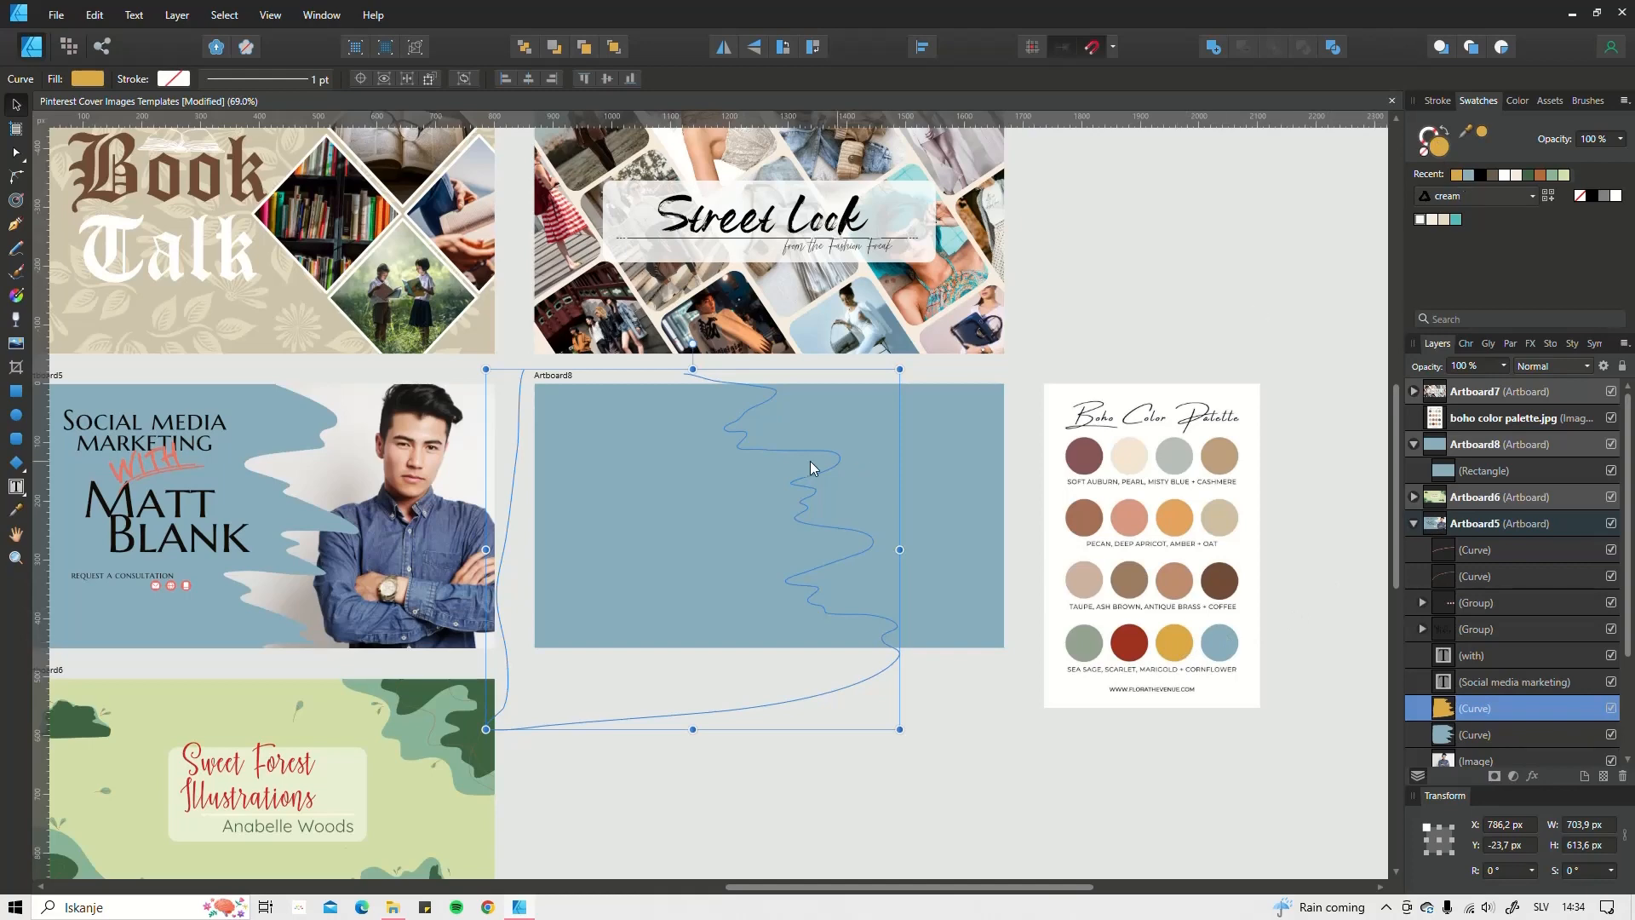
Step: Recolour the Social media blue wave cream and layer the marigold curve above Artboard8's rectangle
left_click(647, 509)
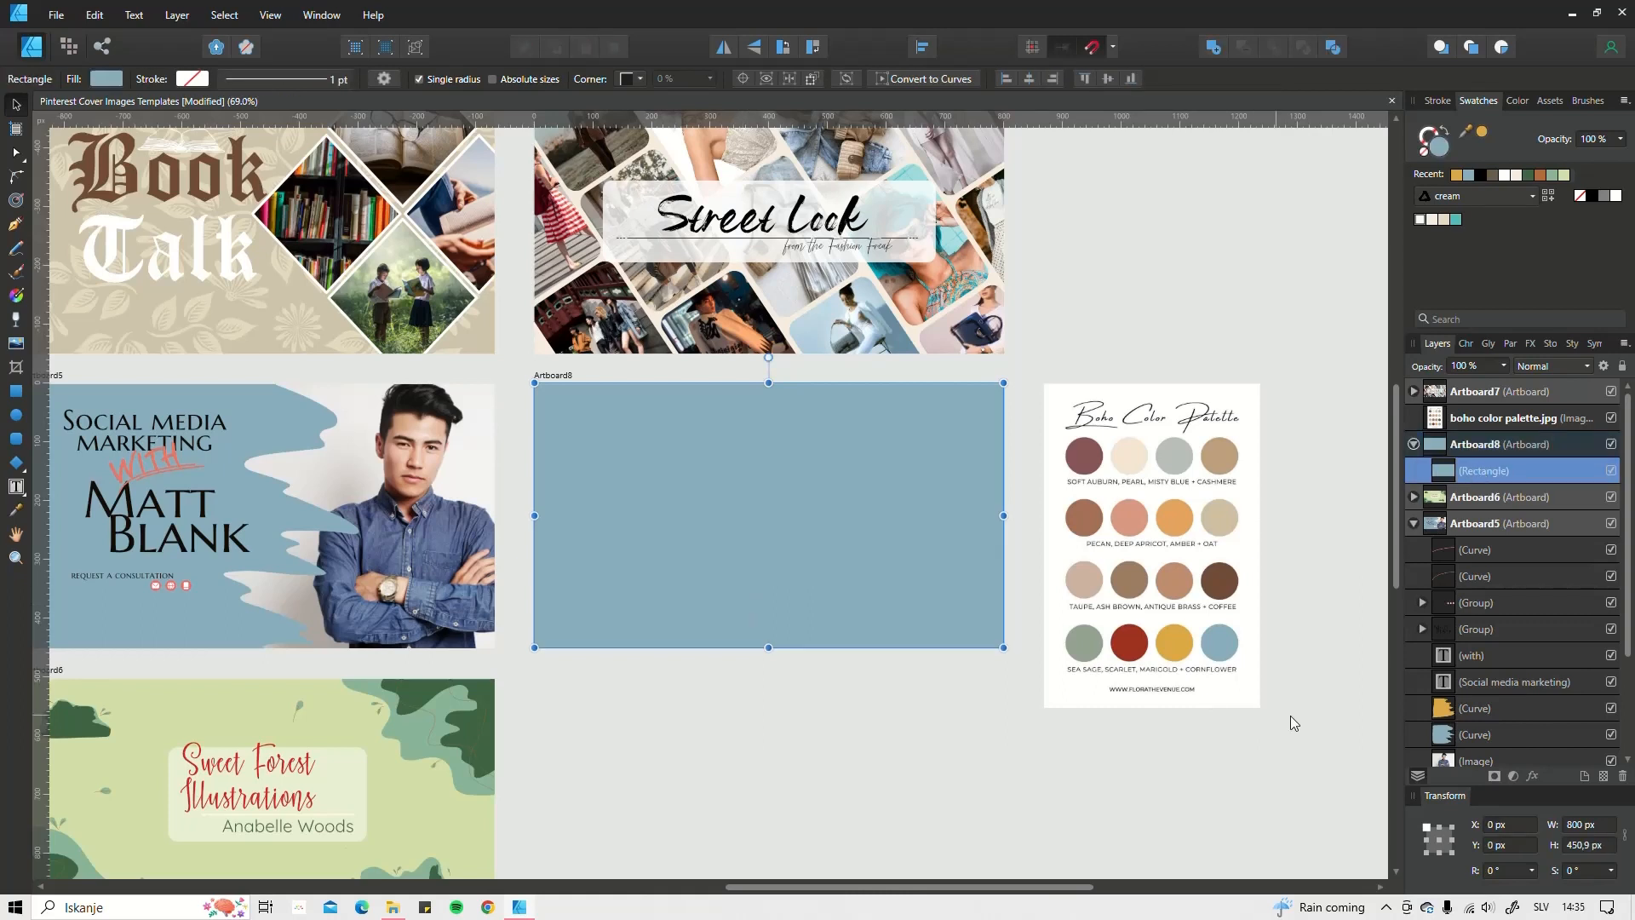
left_click_drag(1494, 737, 1422, 729)
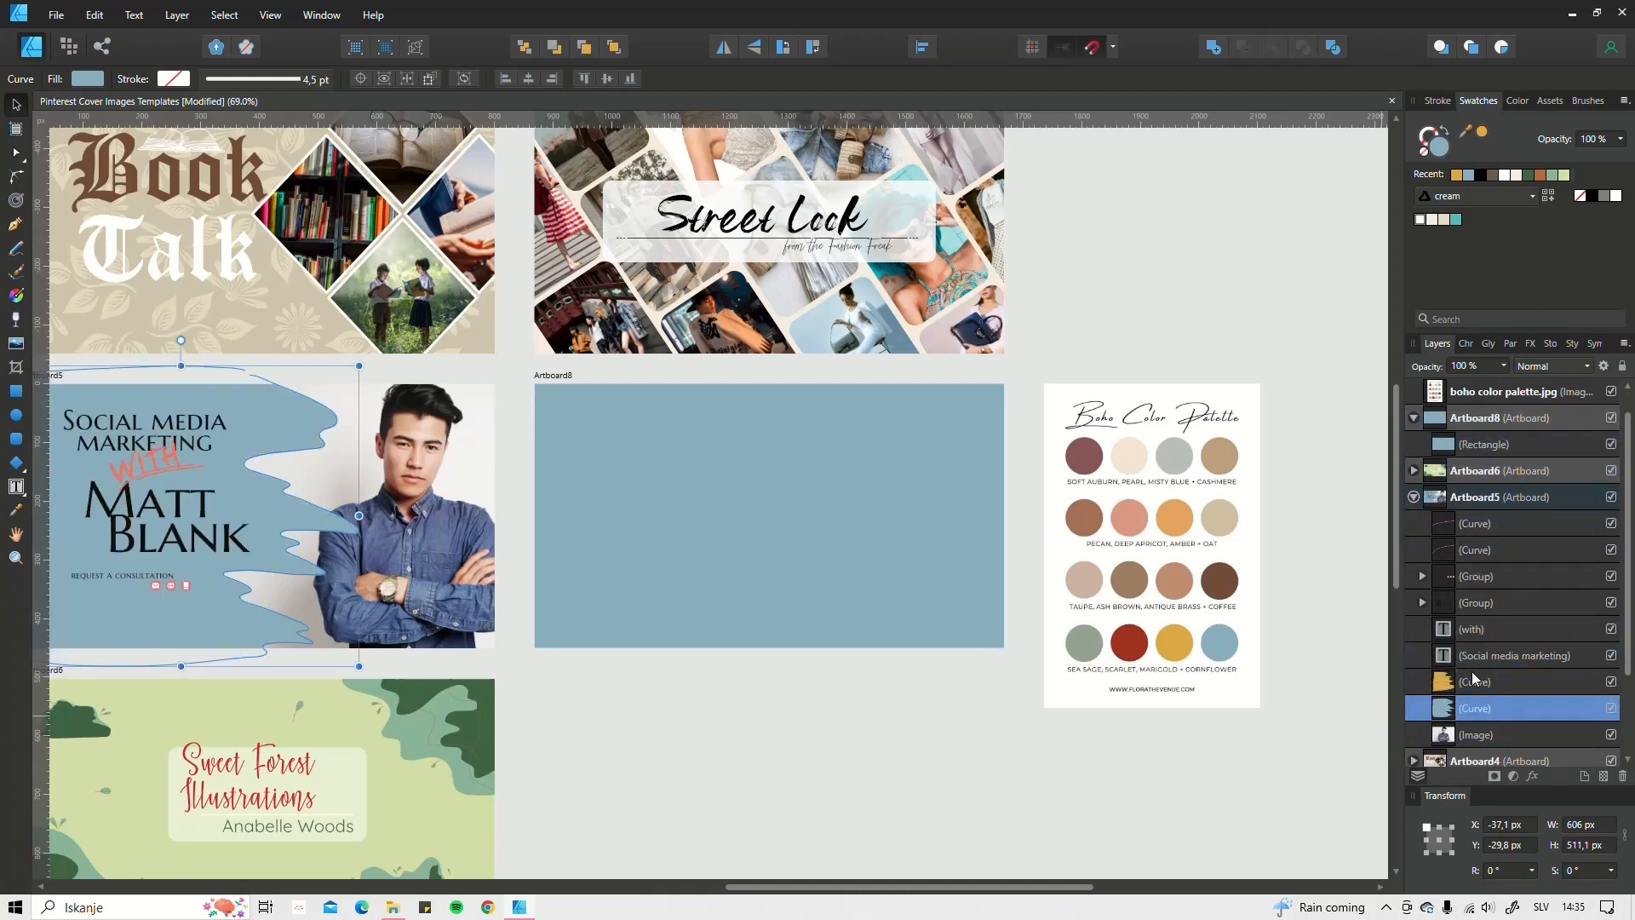
left_click(1421, 219)
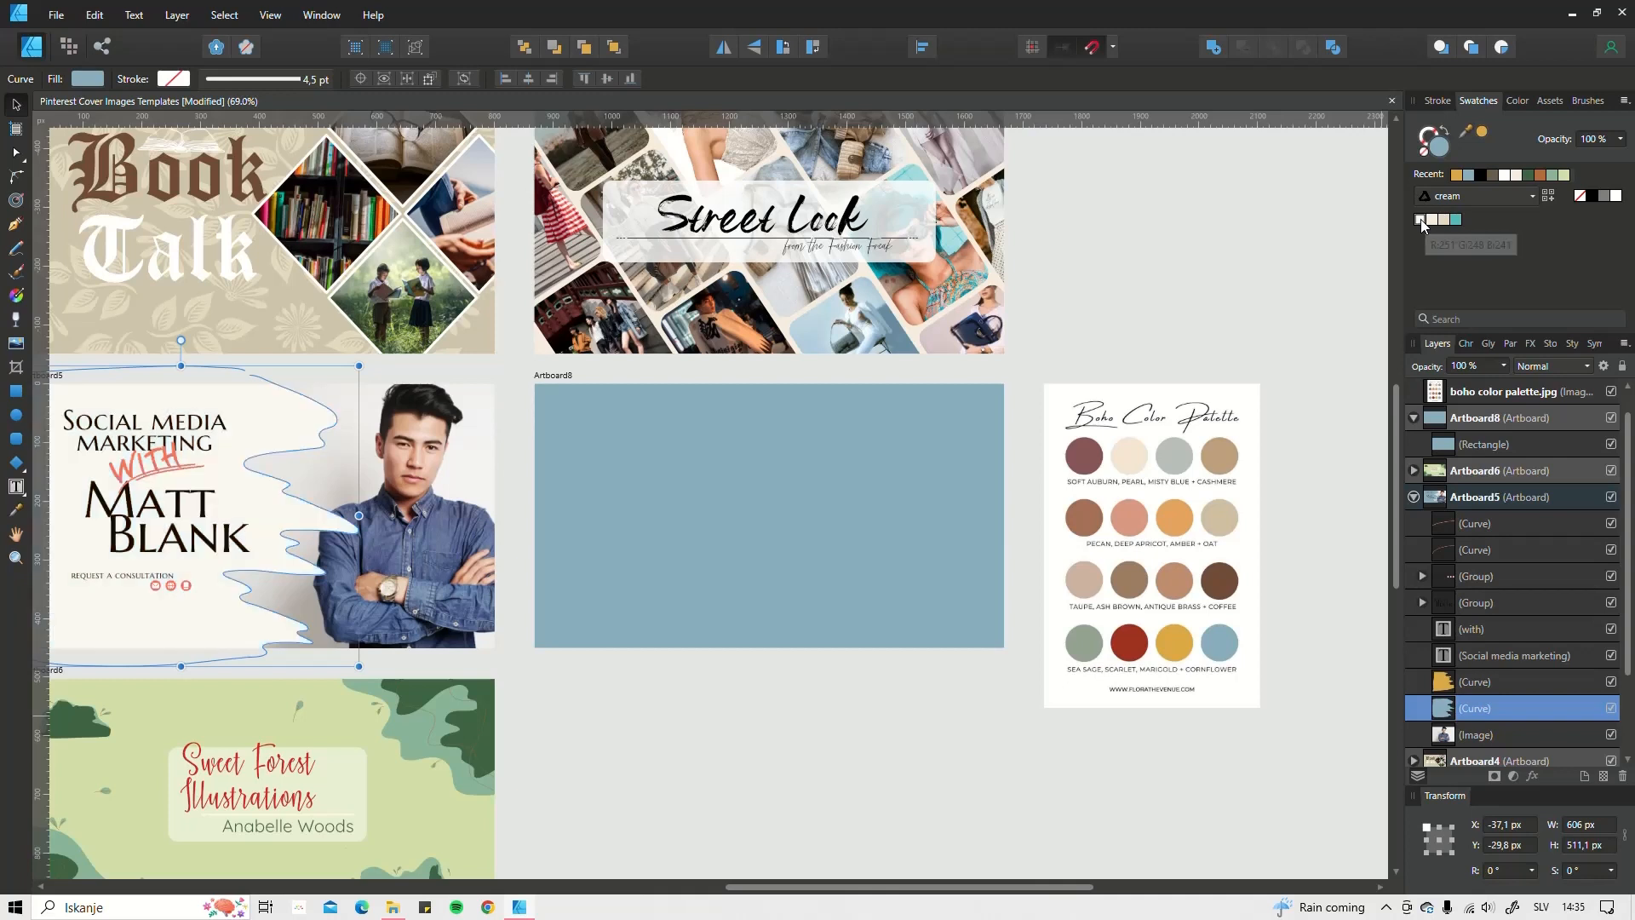
left_click_drag(1483, 682, 1465, 443)
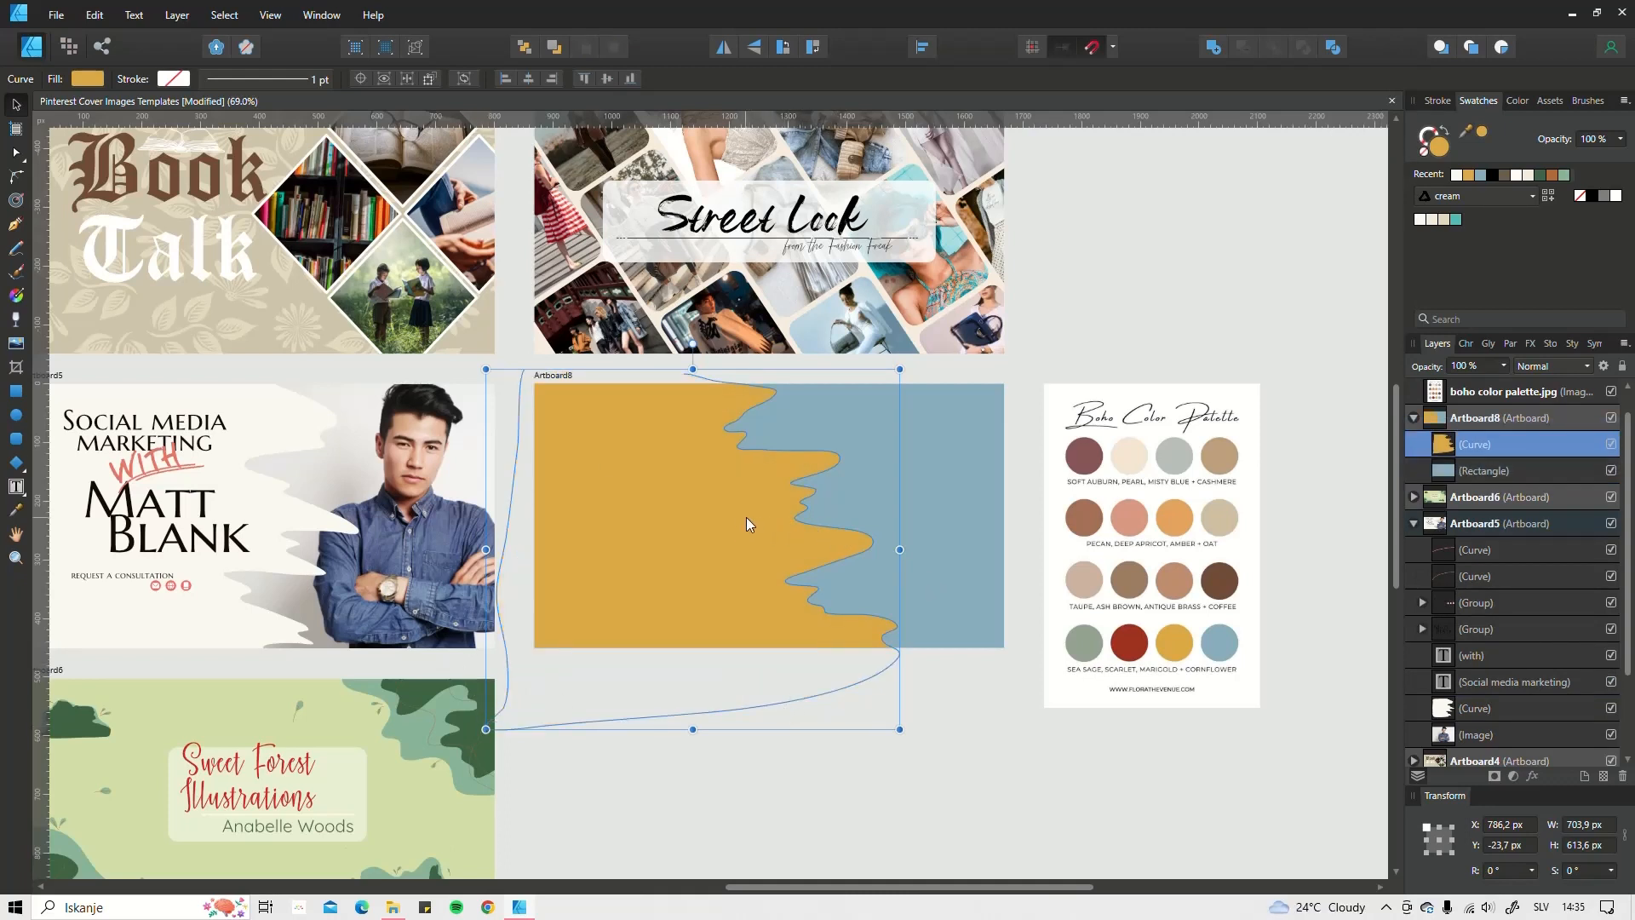
left_click(953, 775)
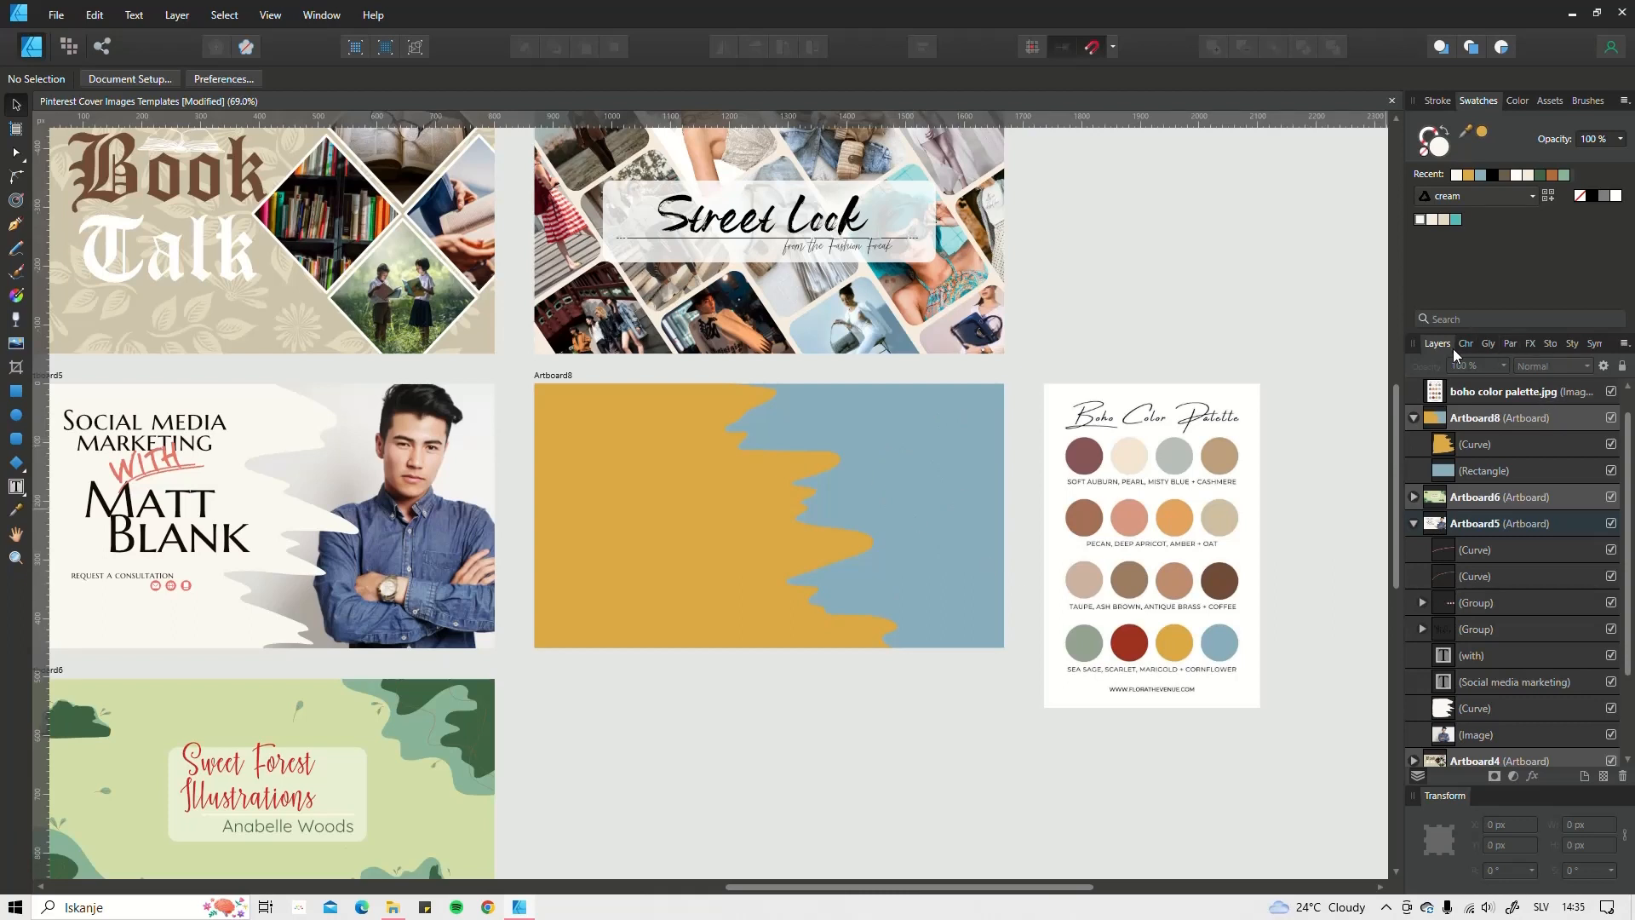
Step: Switch the Stock panel source from Pexels to Pixabay and search 'woman pose'
left_click(1550, 344)
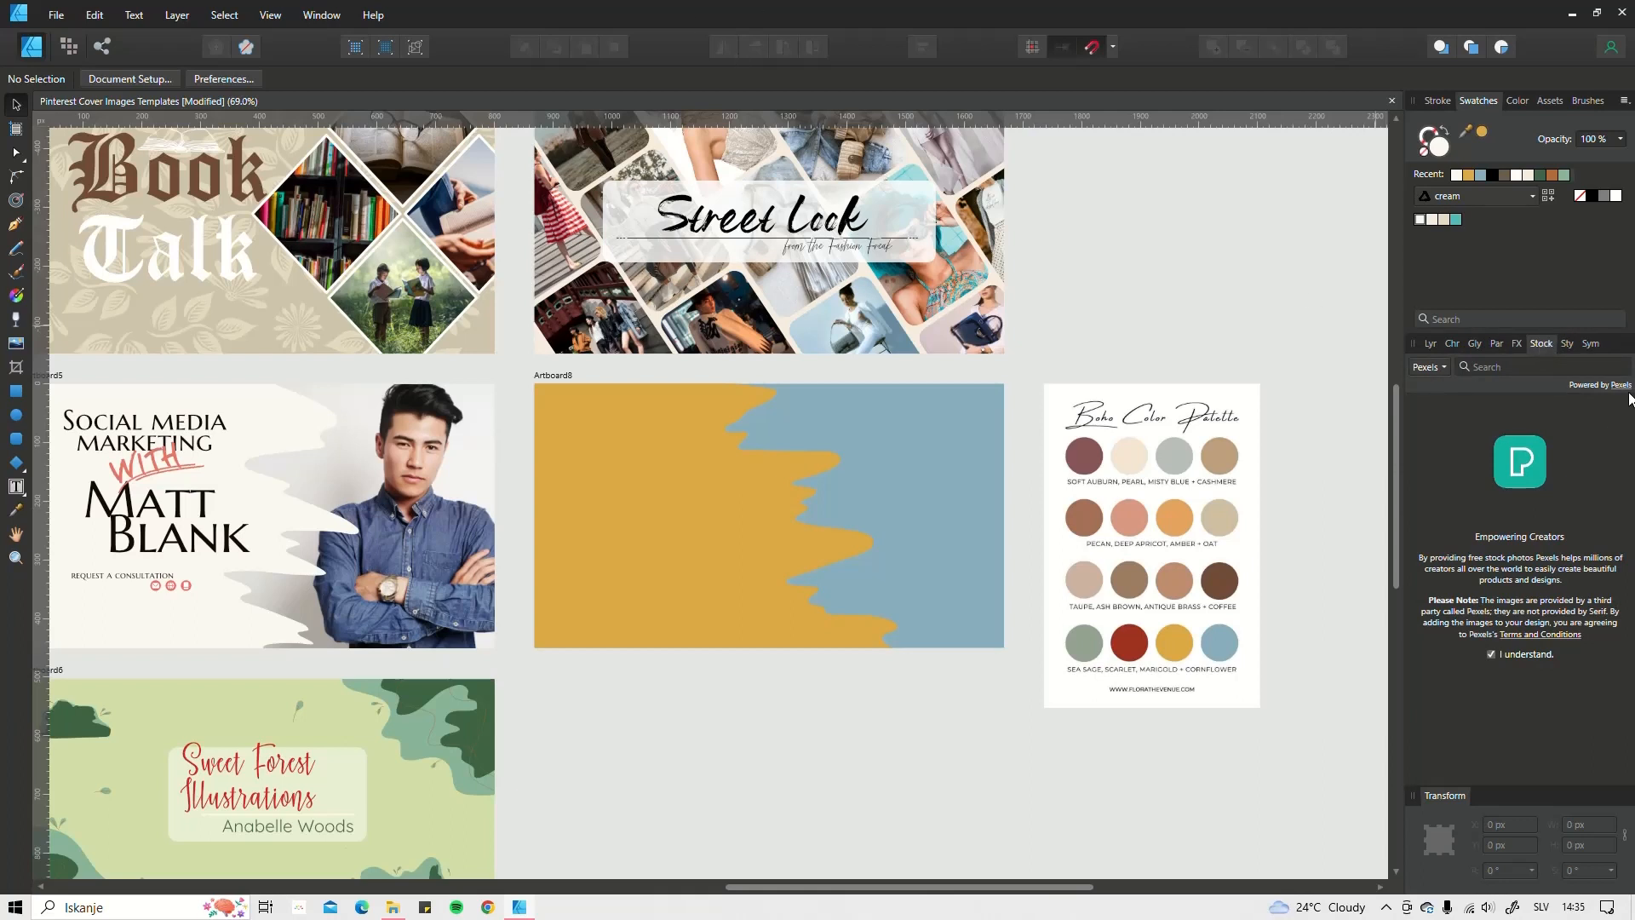
left_click(323, 16)
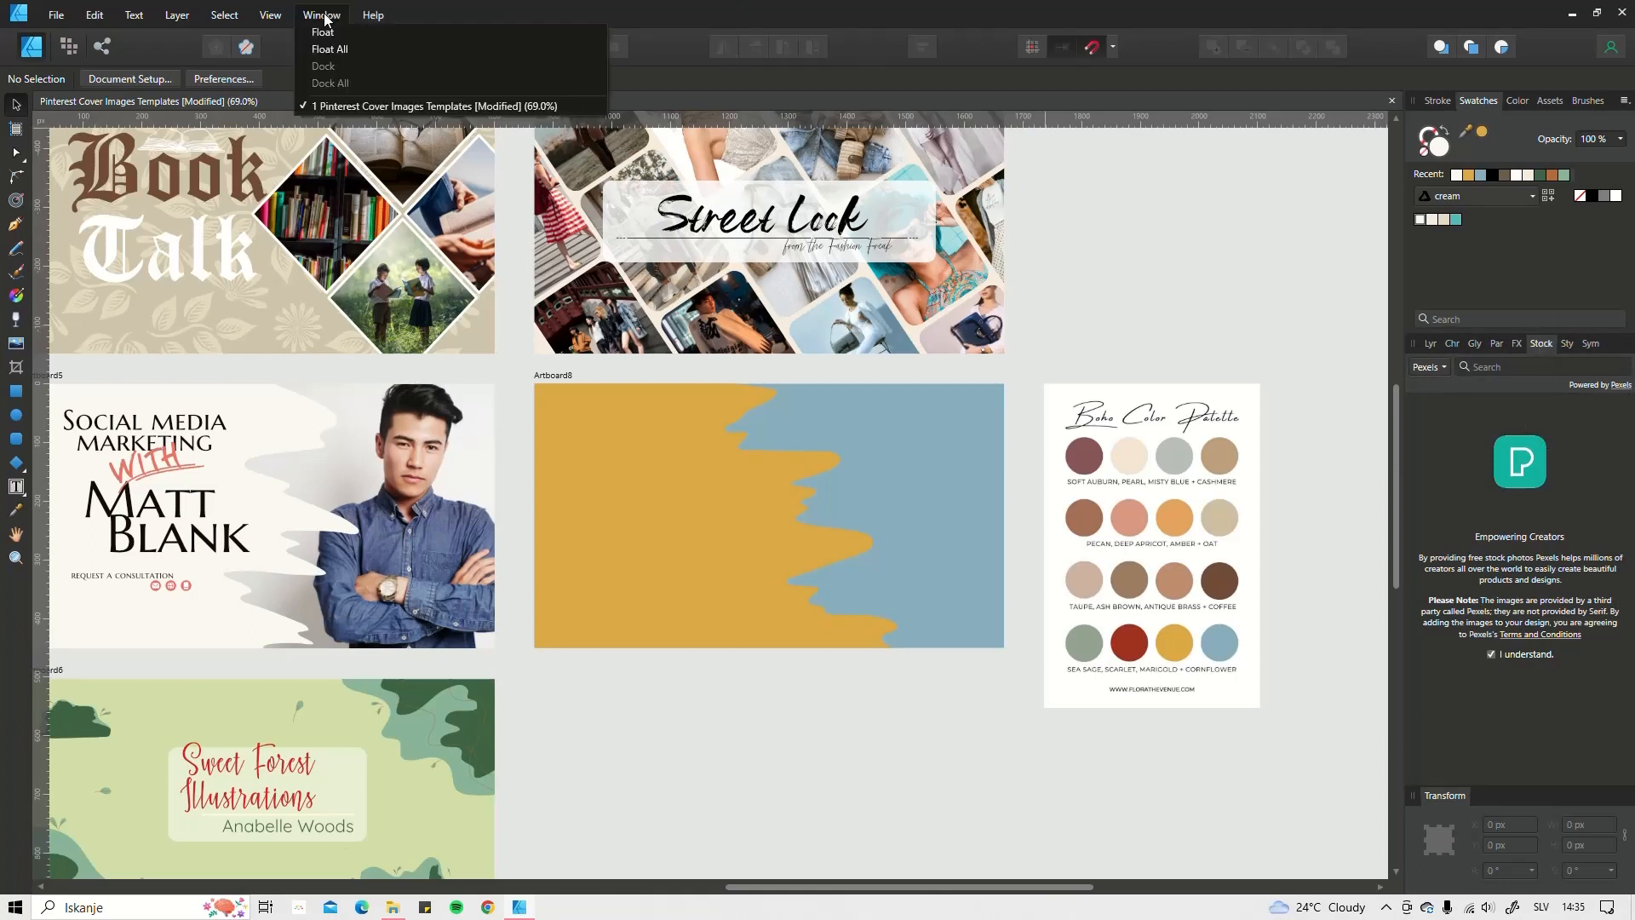
mouse_move(277, 18)
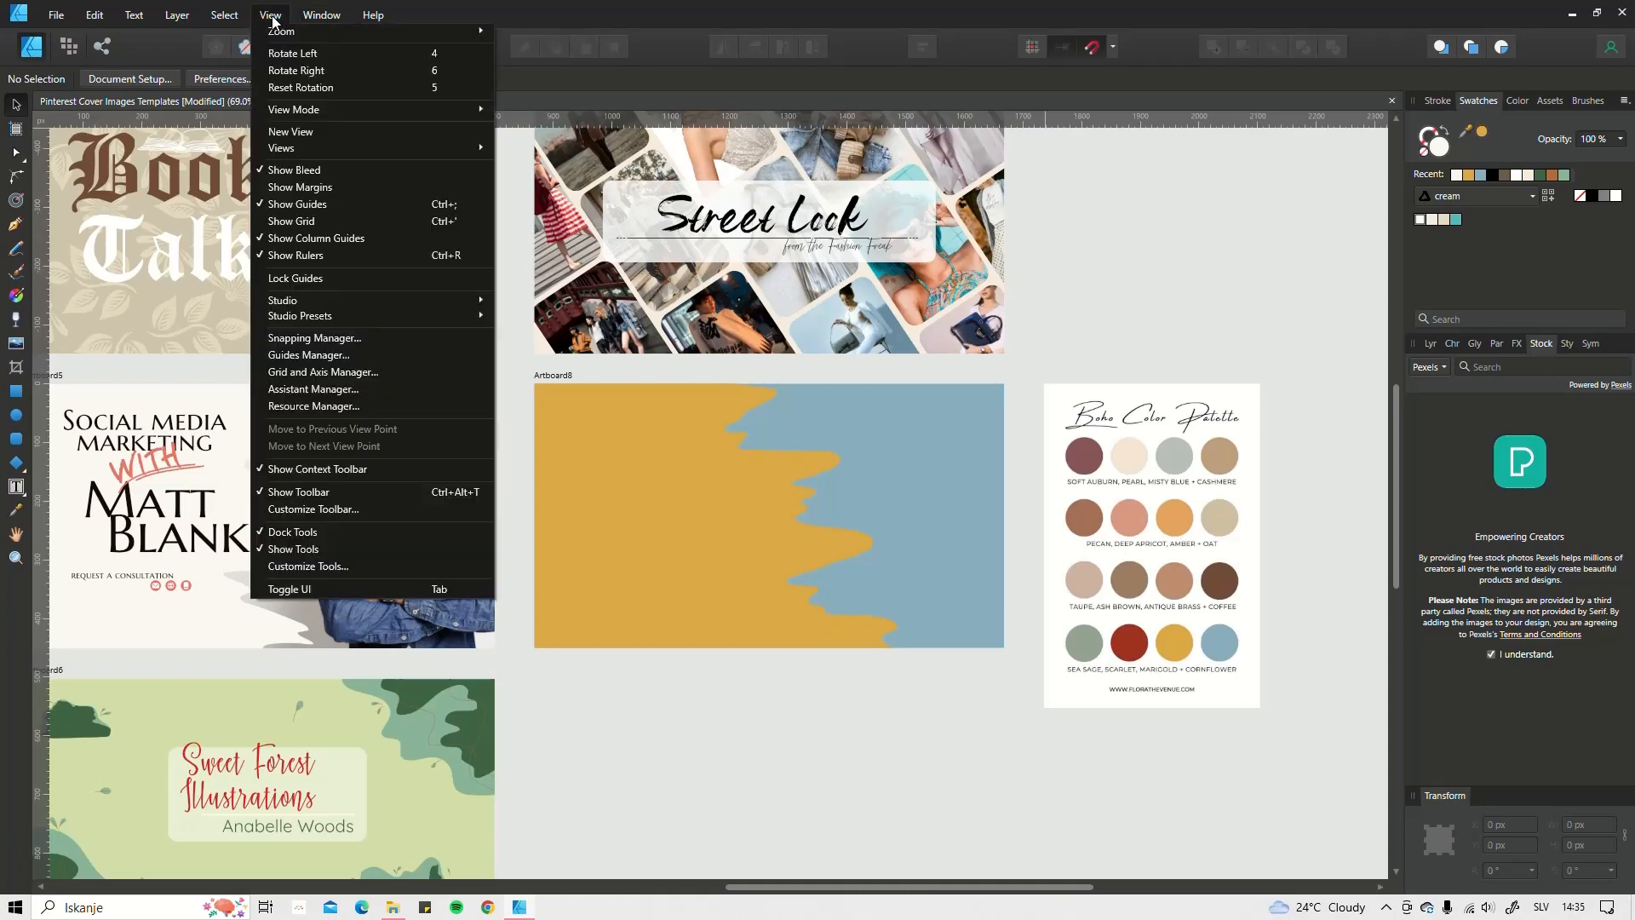
mouse_move(312, 300)
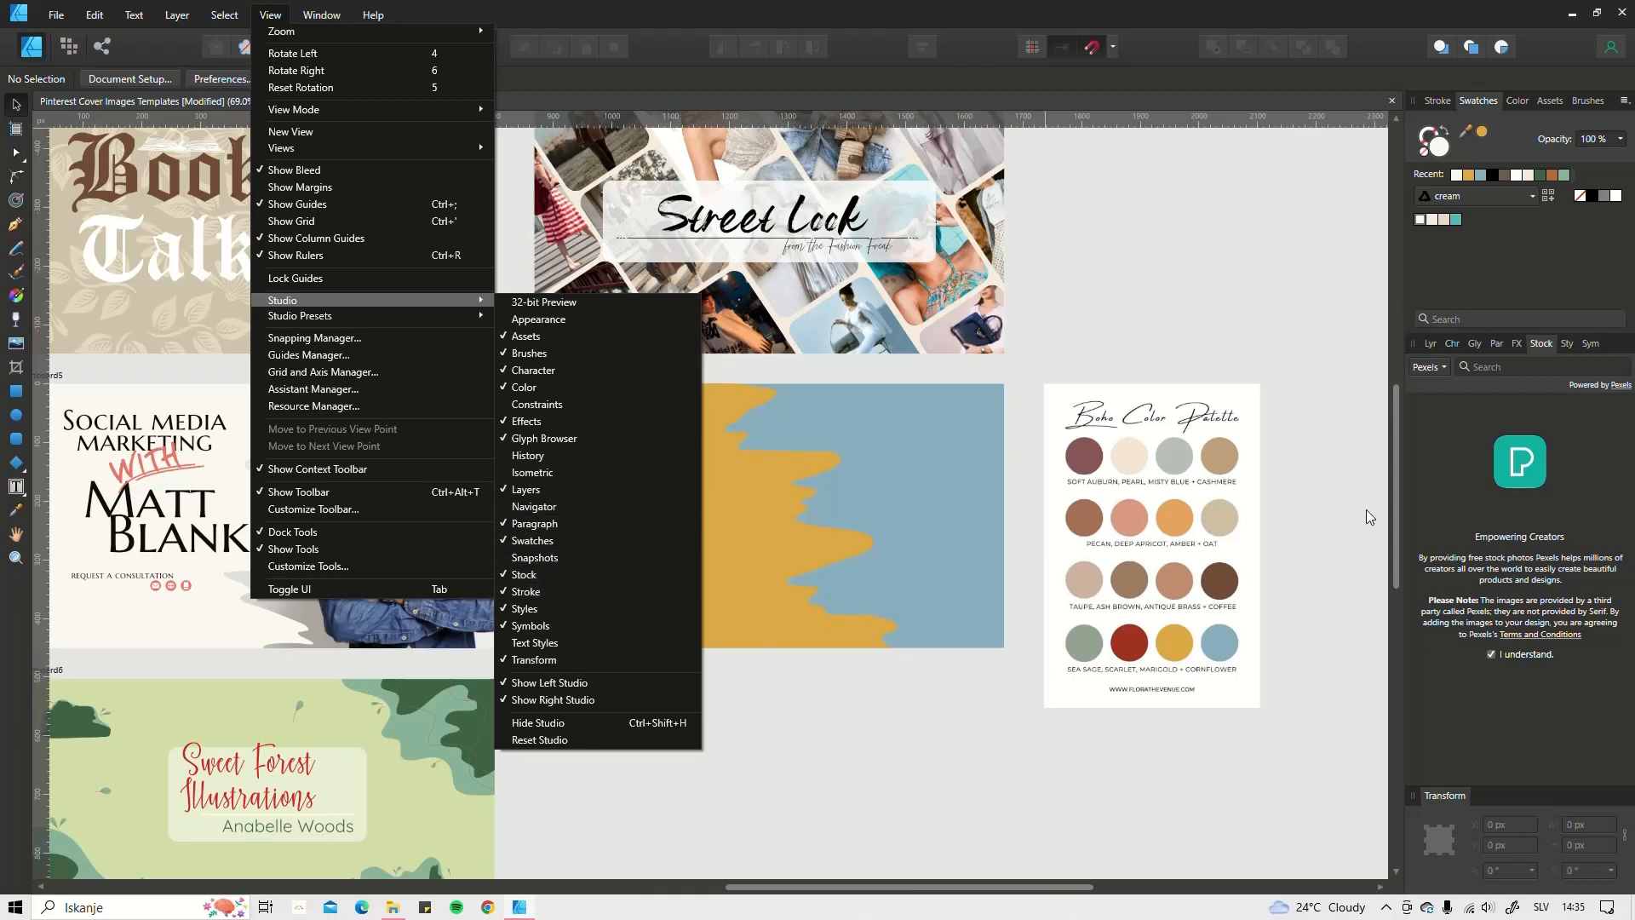
left_click(1439, 366)
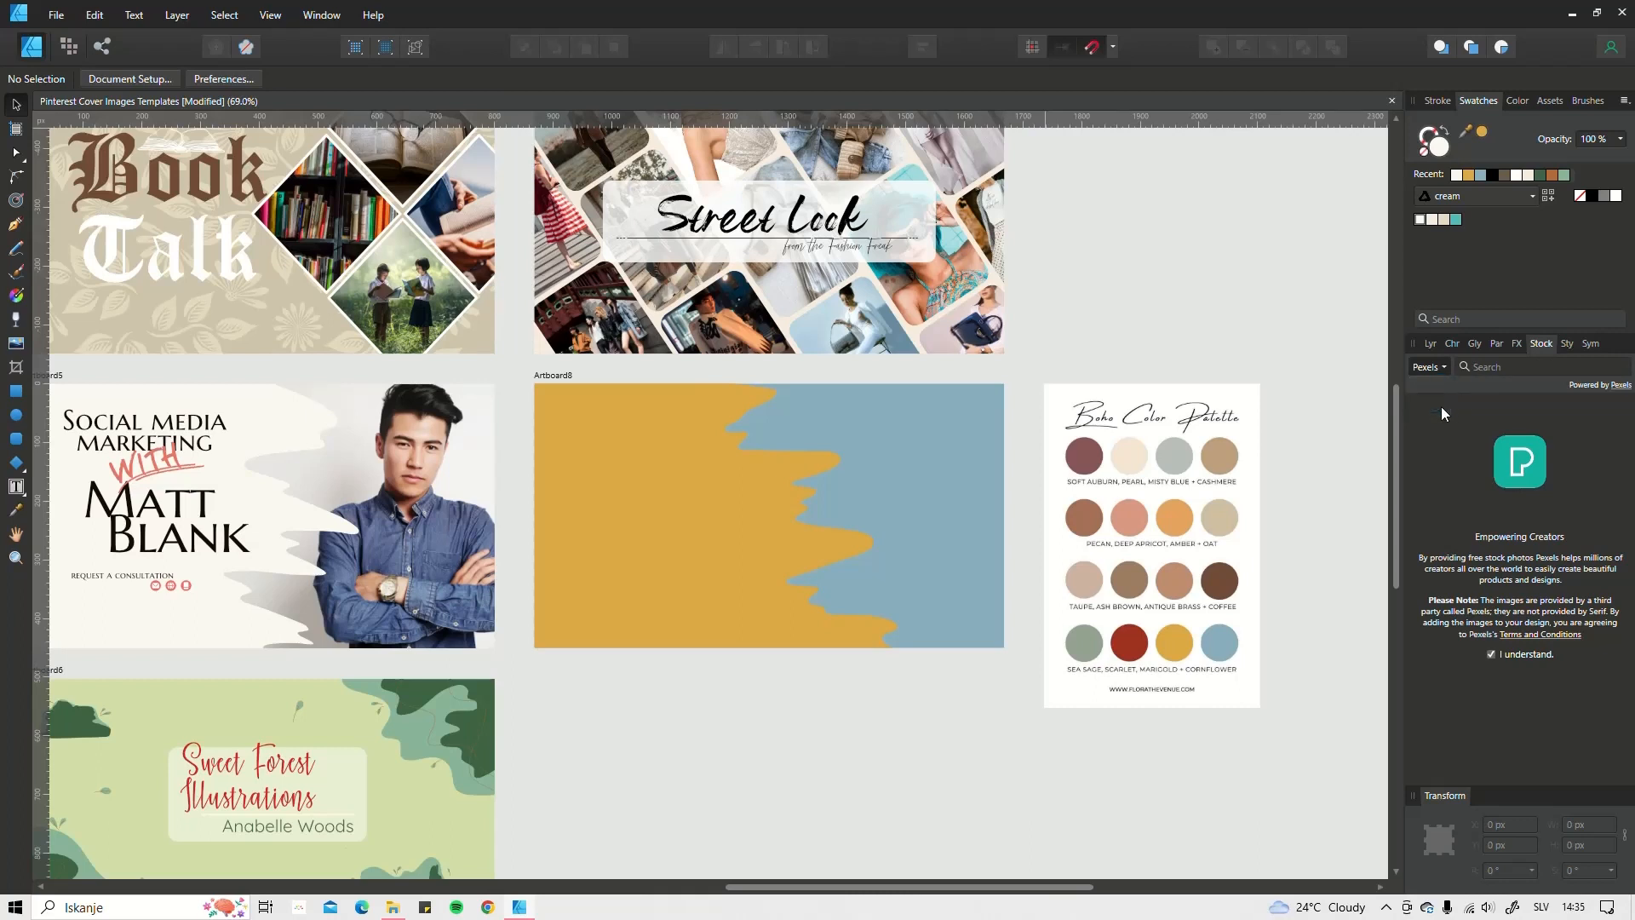
left_click(1442, 407)
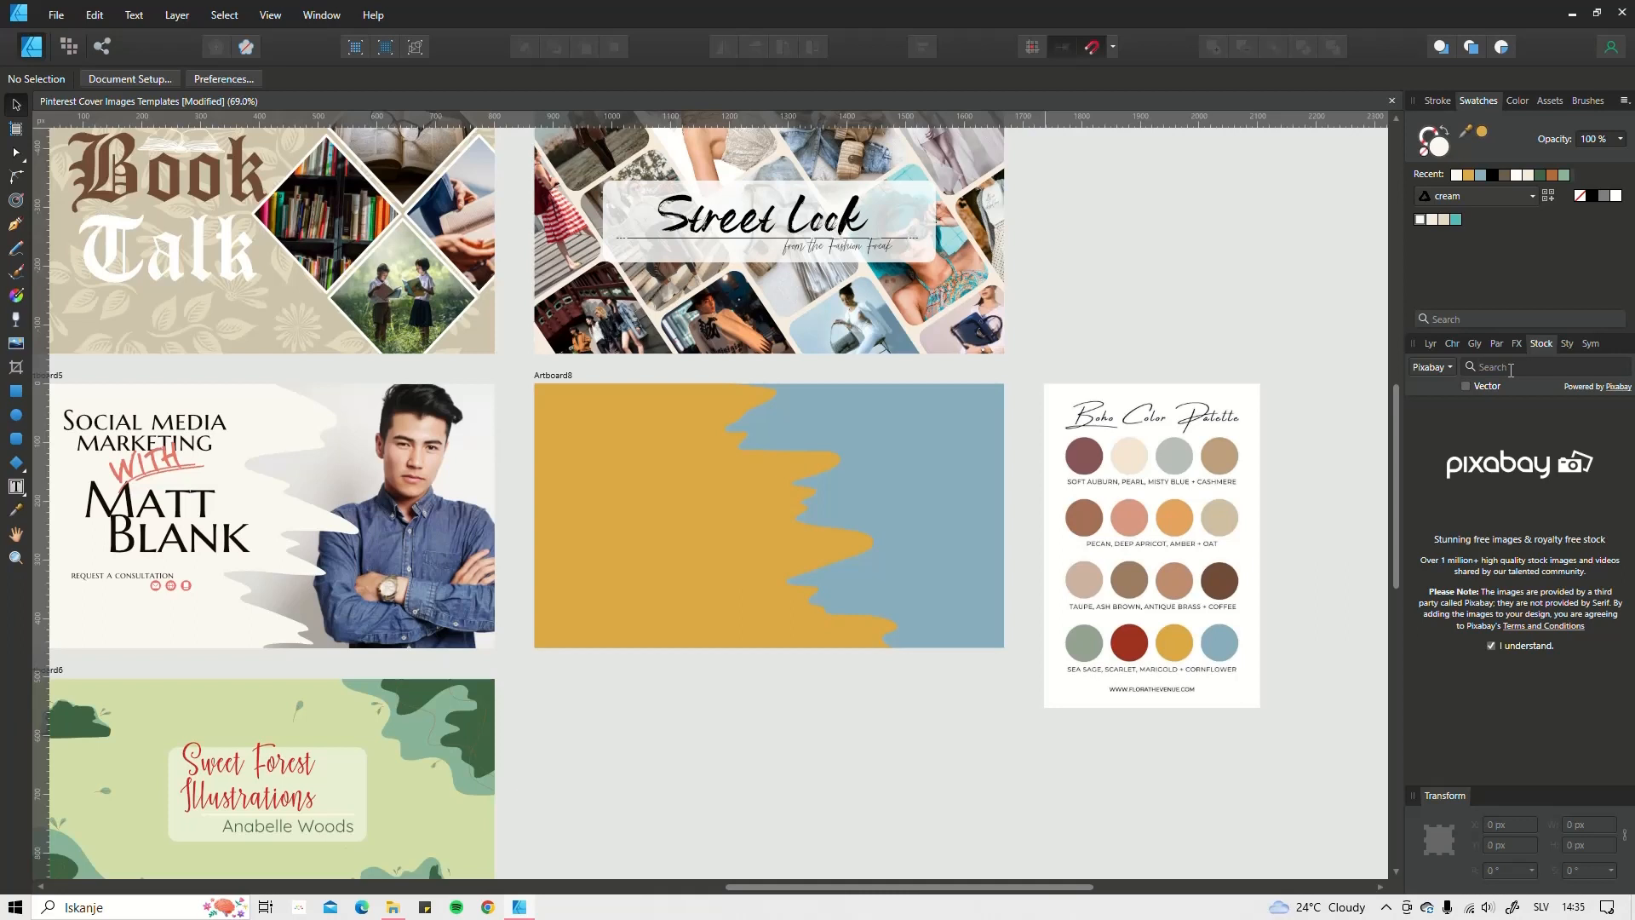
type("woman pose")
key("Return")
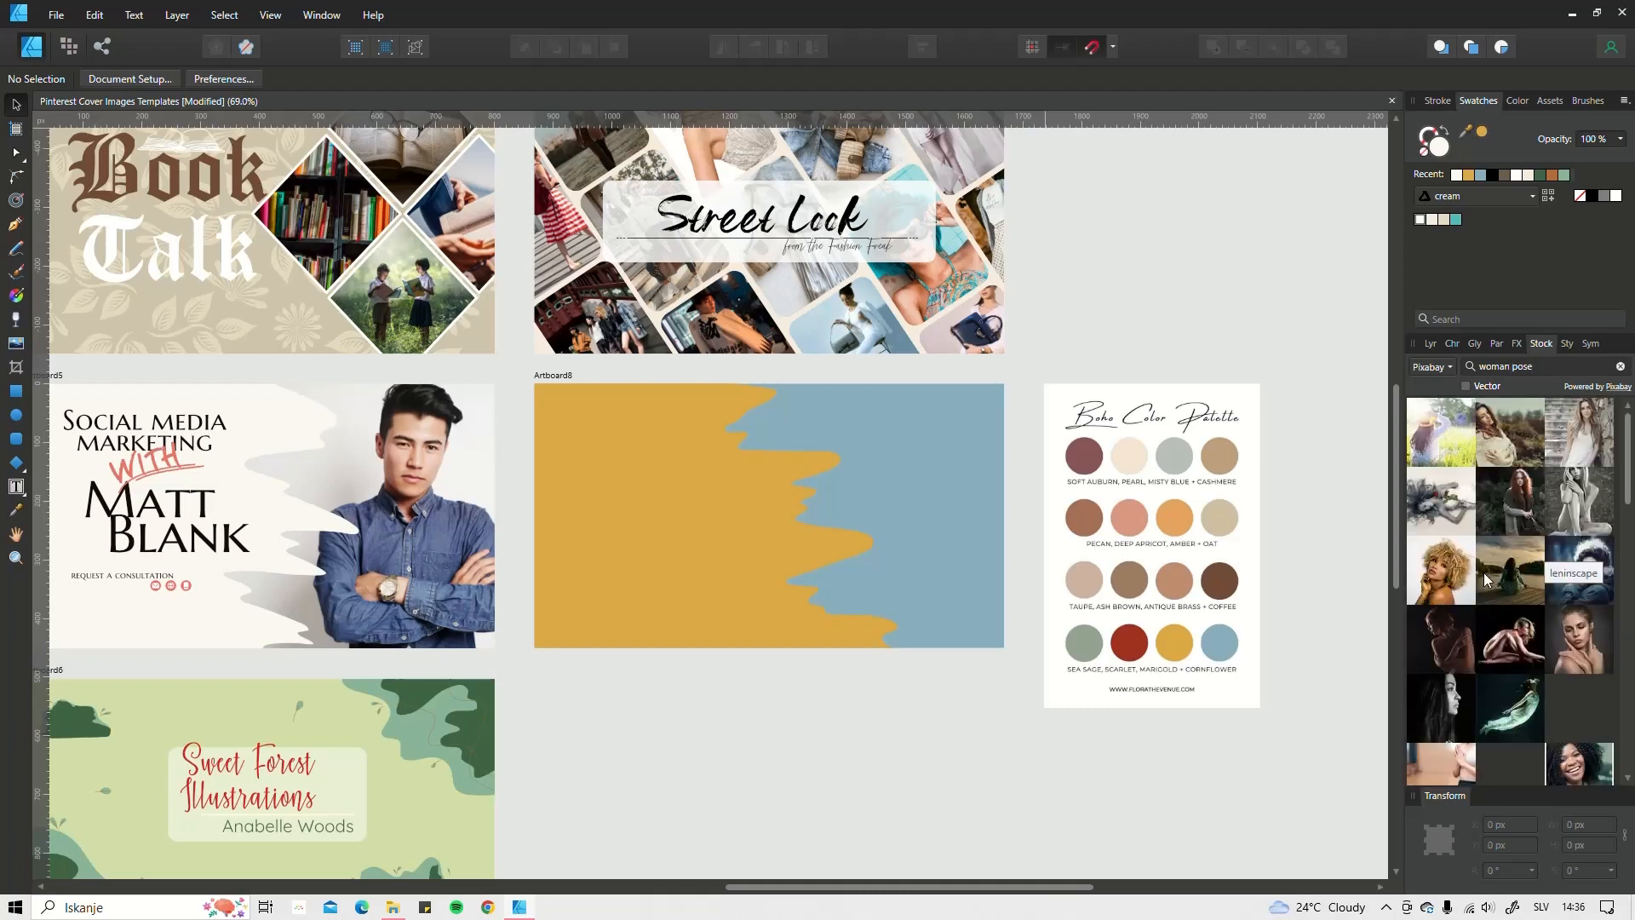
Step: Scroll the Pixabay results and drag the black-and-white hat-woman photo into the document
scroll(1485, 577, "down", 3)
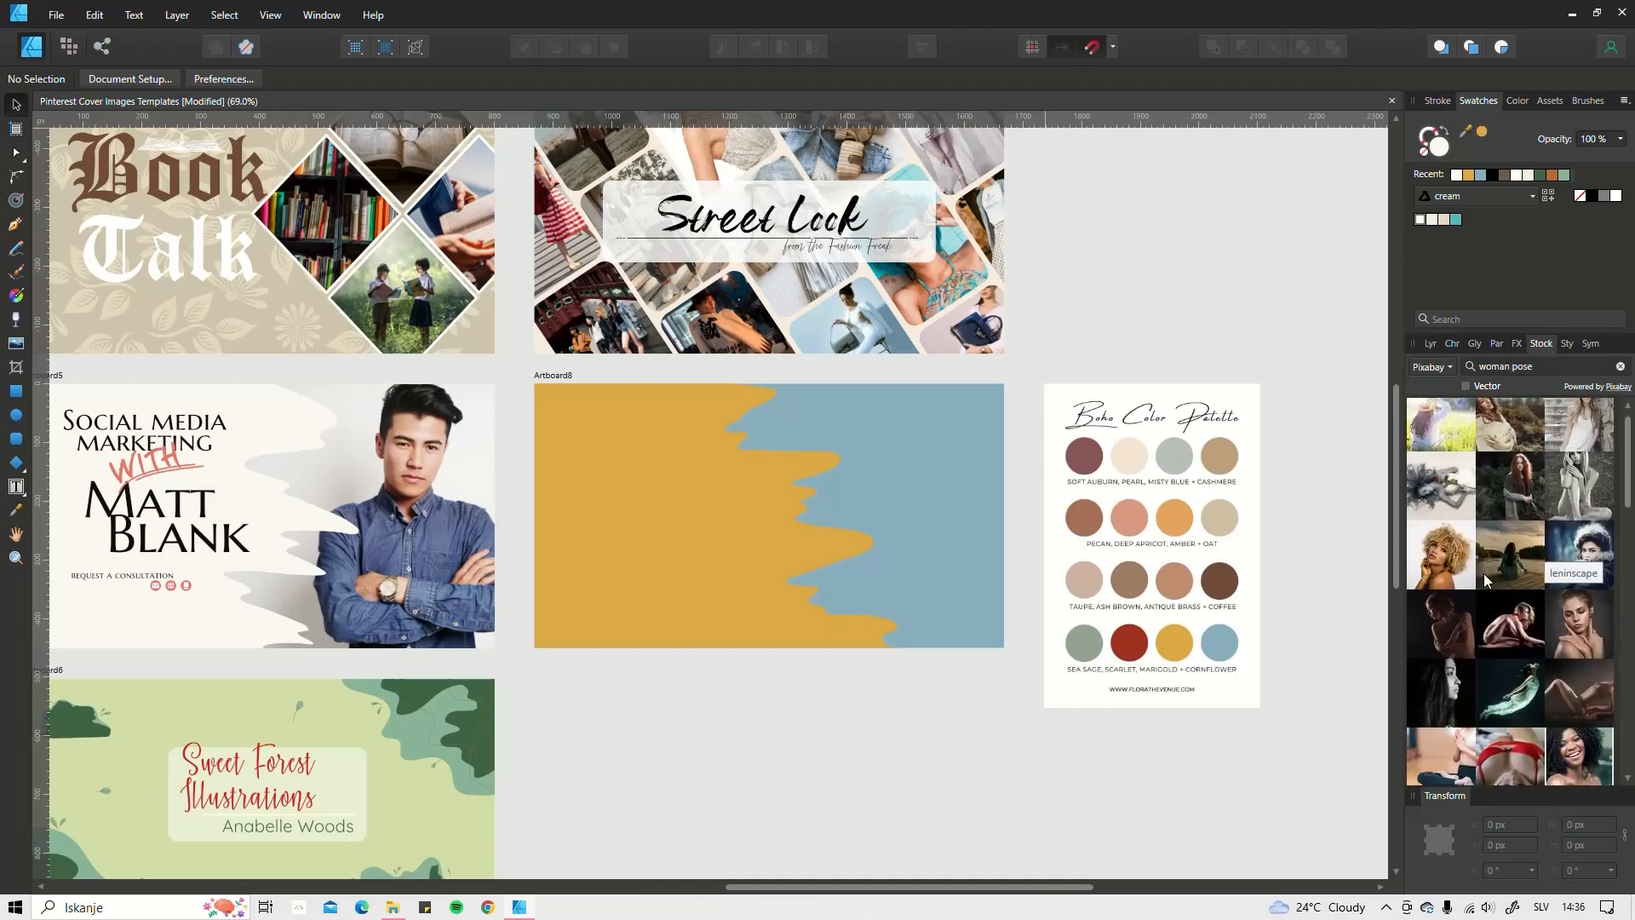
scroll(1485, 577, "down", 5)
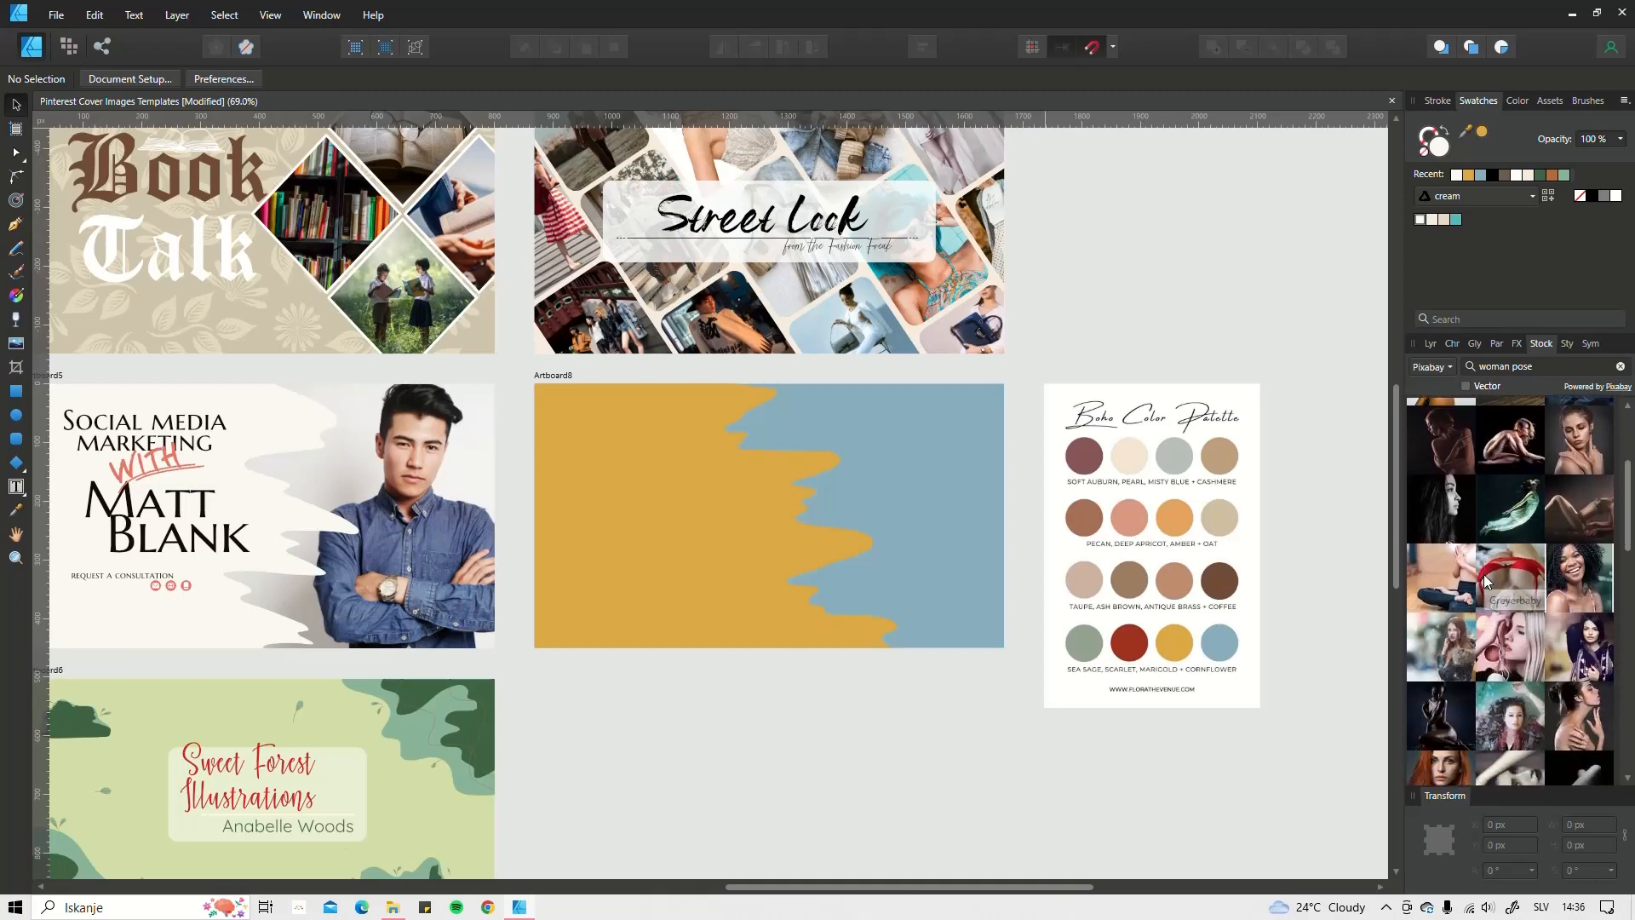
scroll(1485, 579, "down", 6)
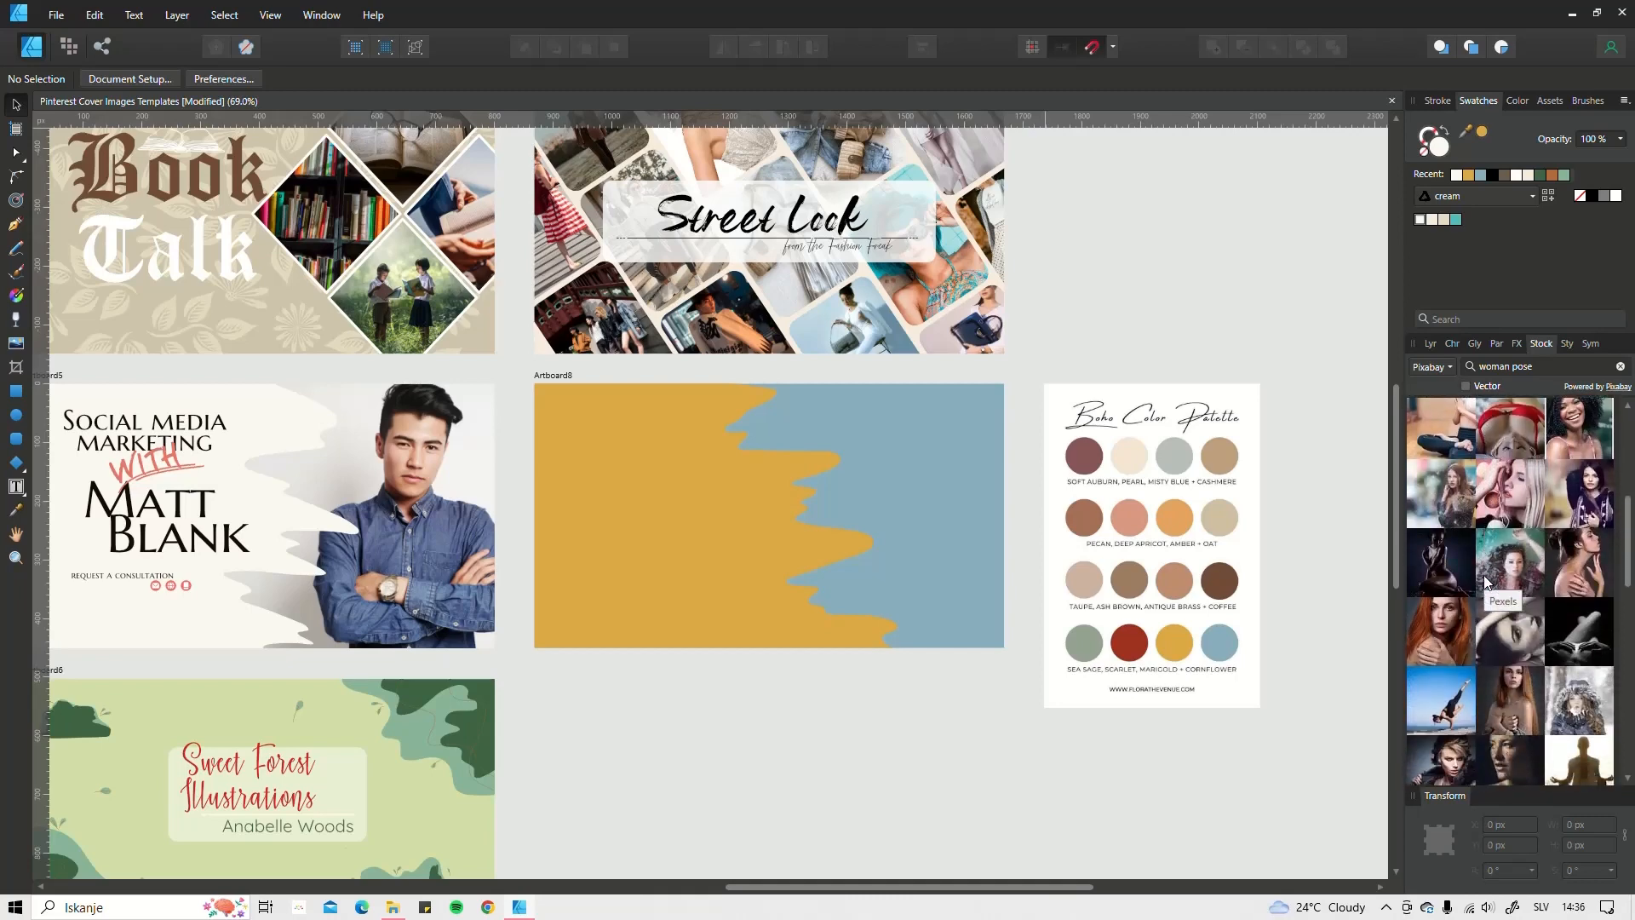
scroll(1483, 575, "down", 6)
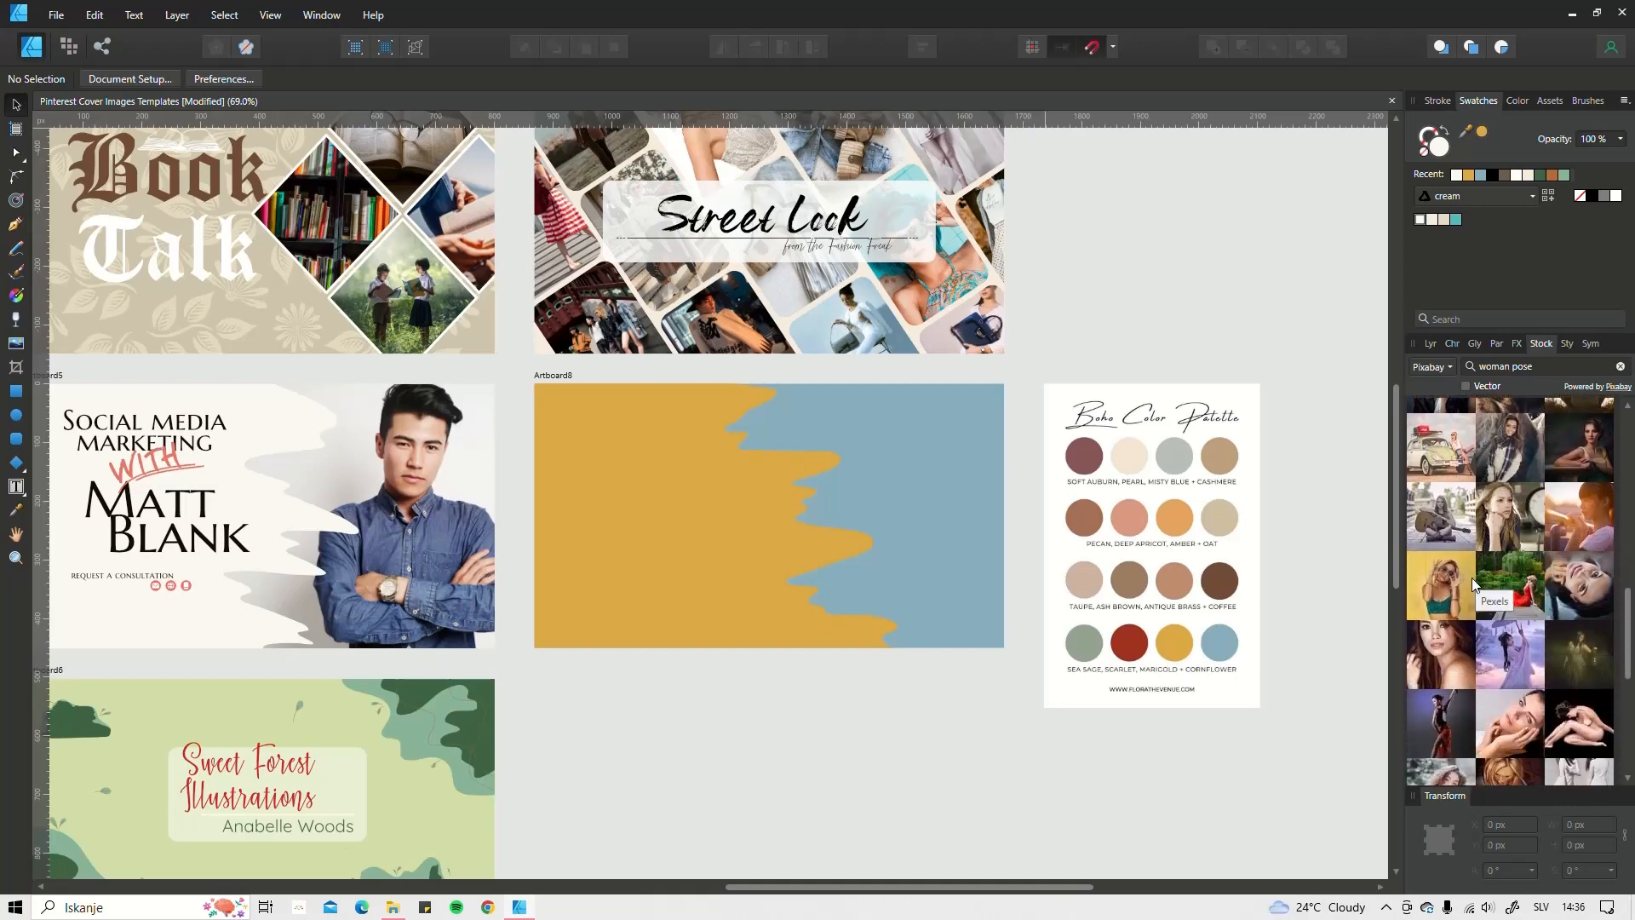
scroll(1478, 579, "down", 4)
scroll(1476, 584, "down", 5)
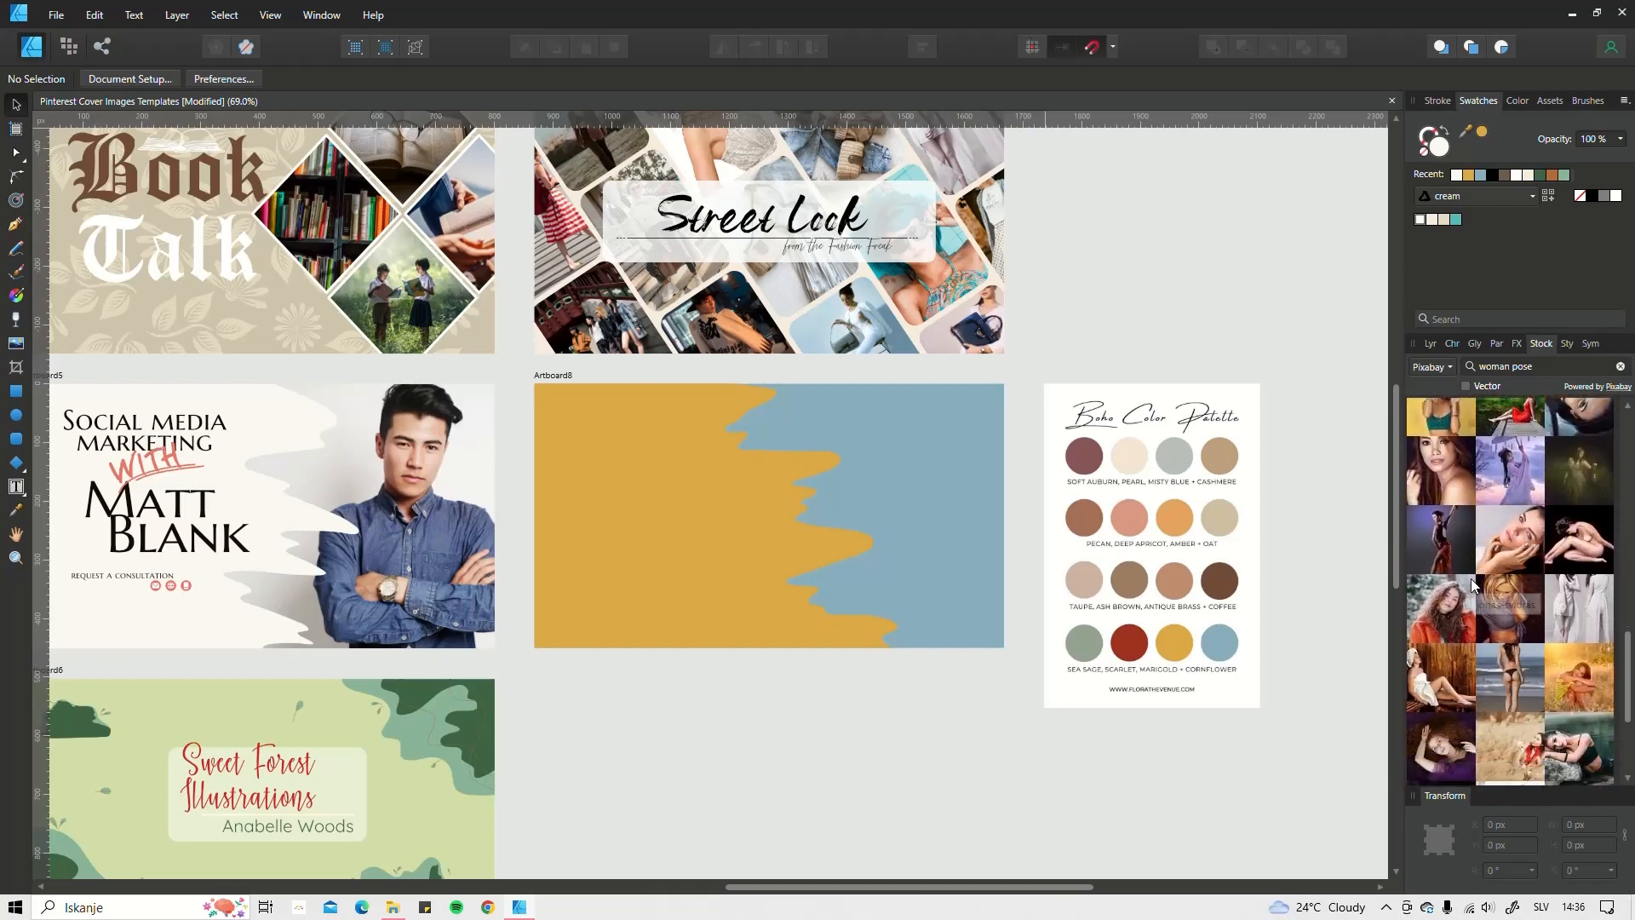
scroll(1471, 582, "down", 4)
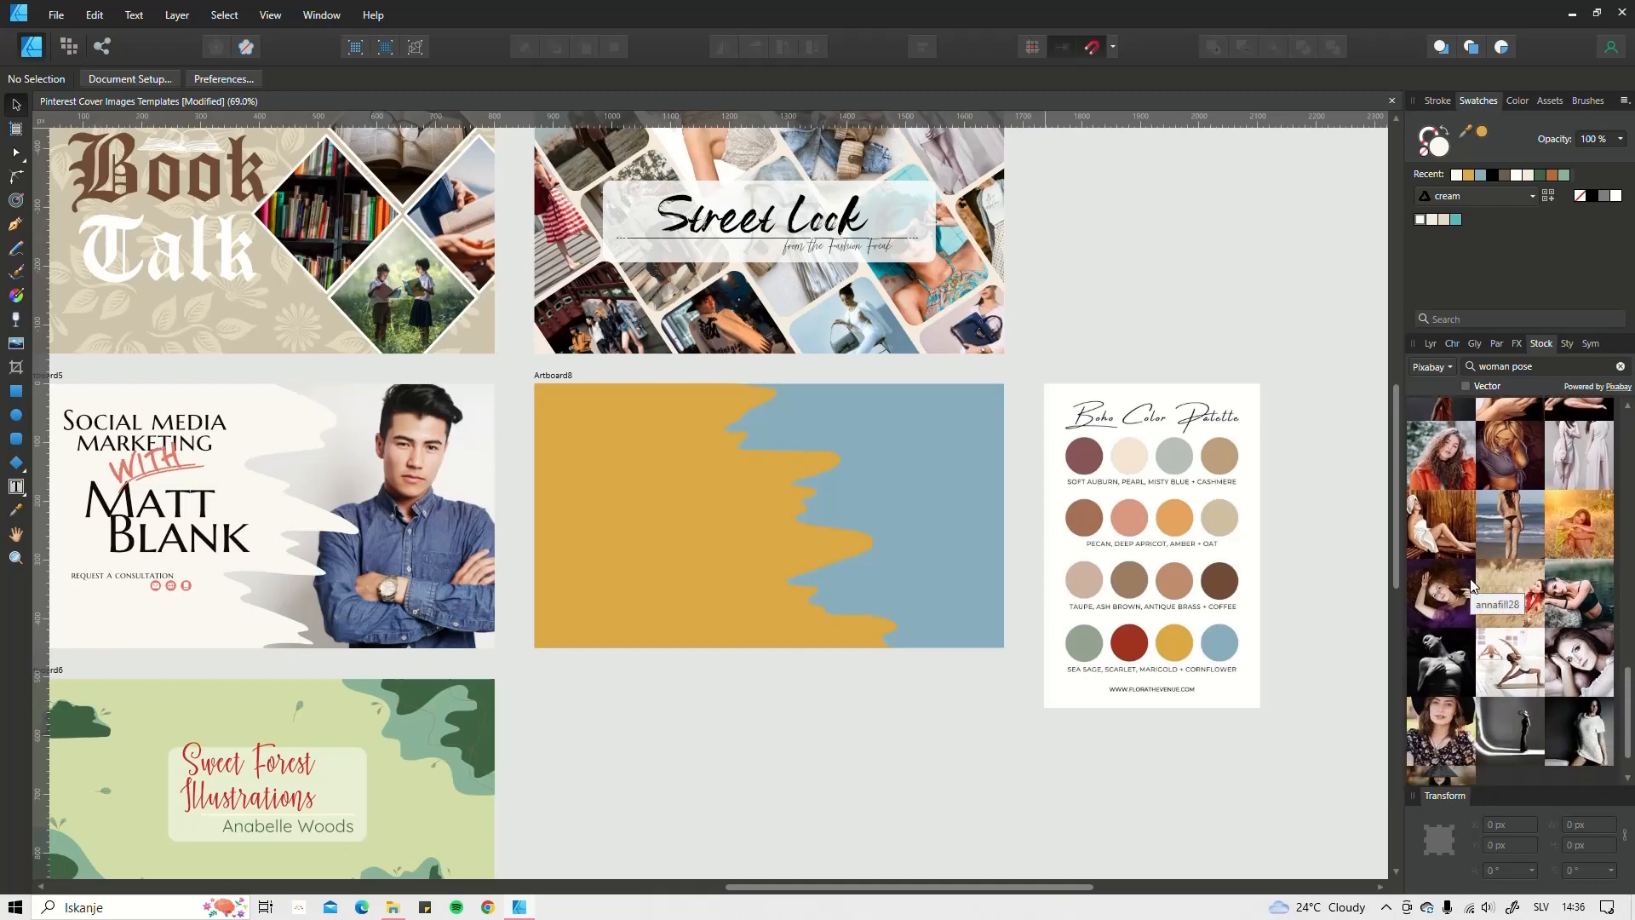
scroll(1470, 584, "down", 4)
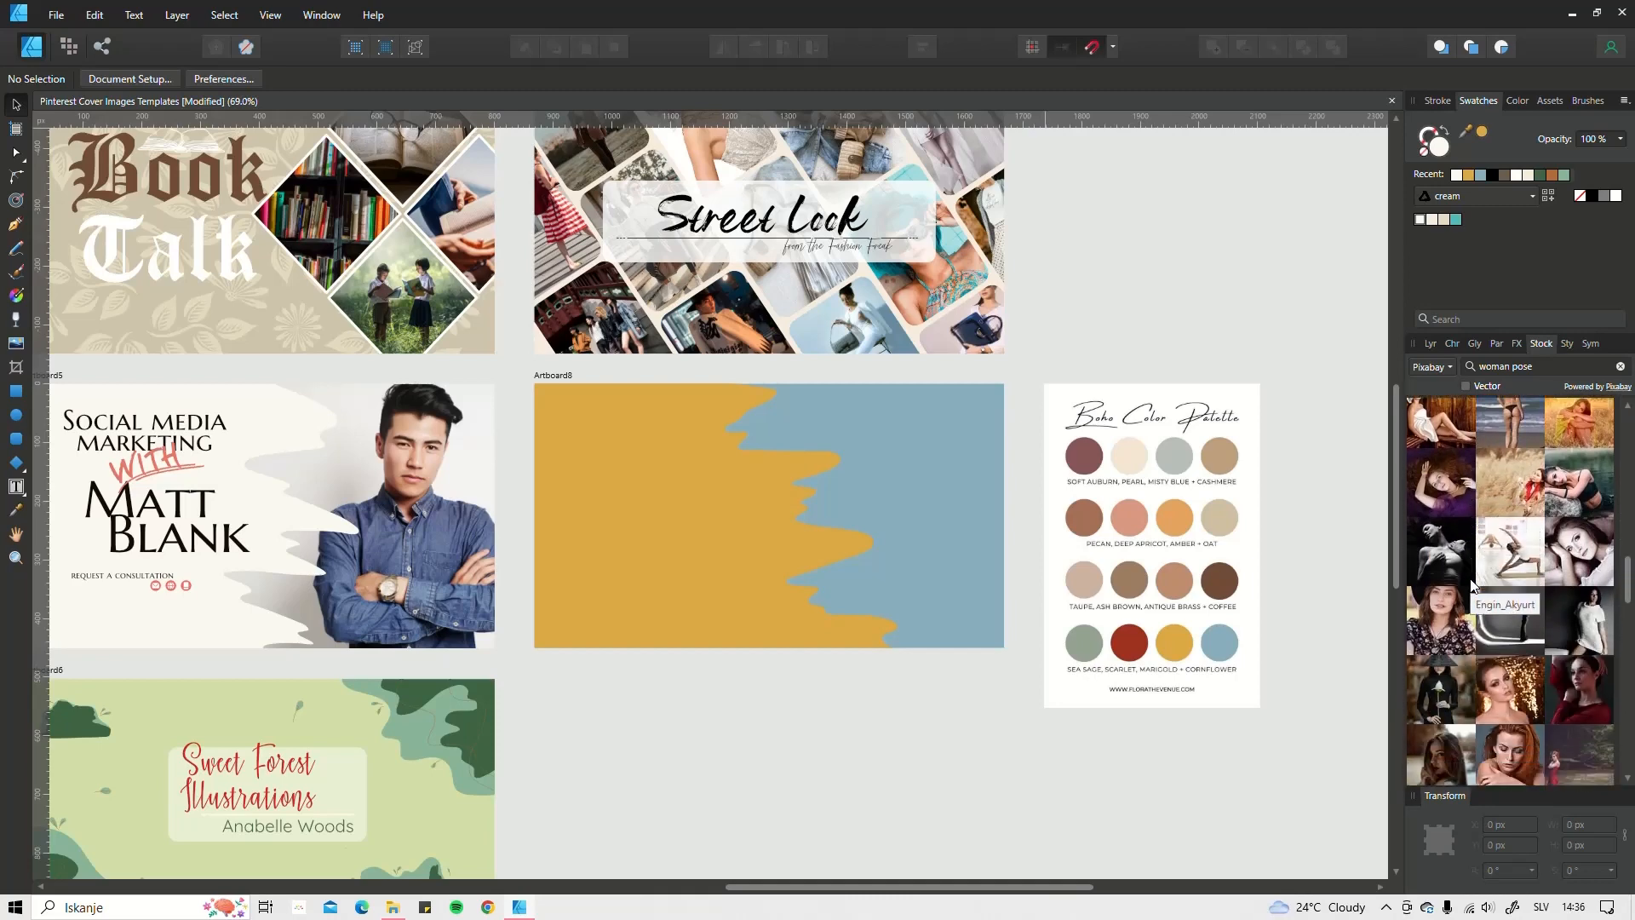
scroll(1471, 581, "down", 3)
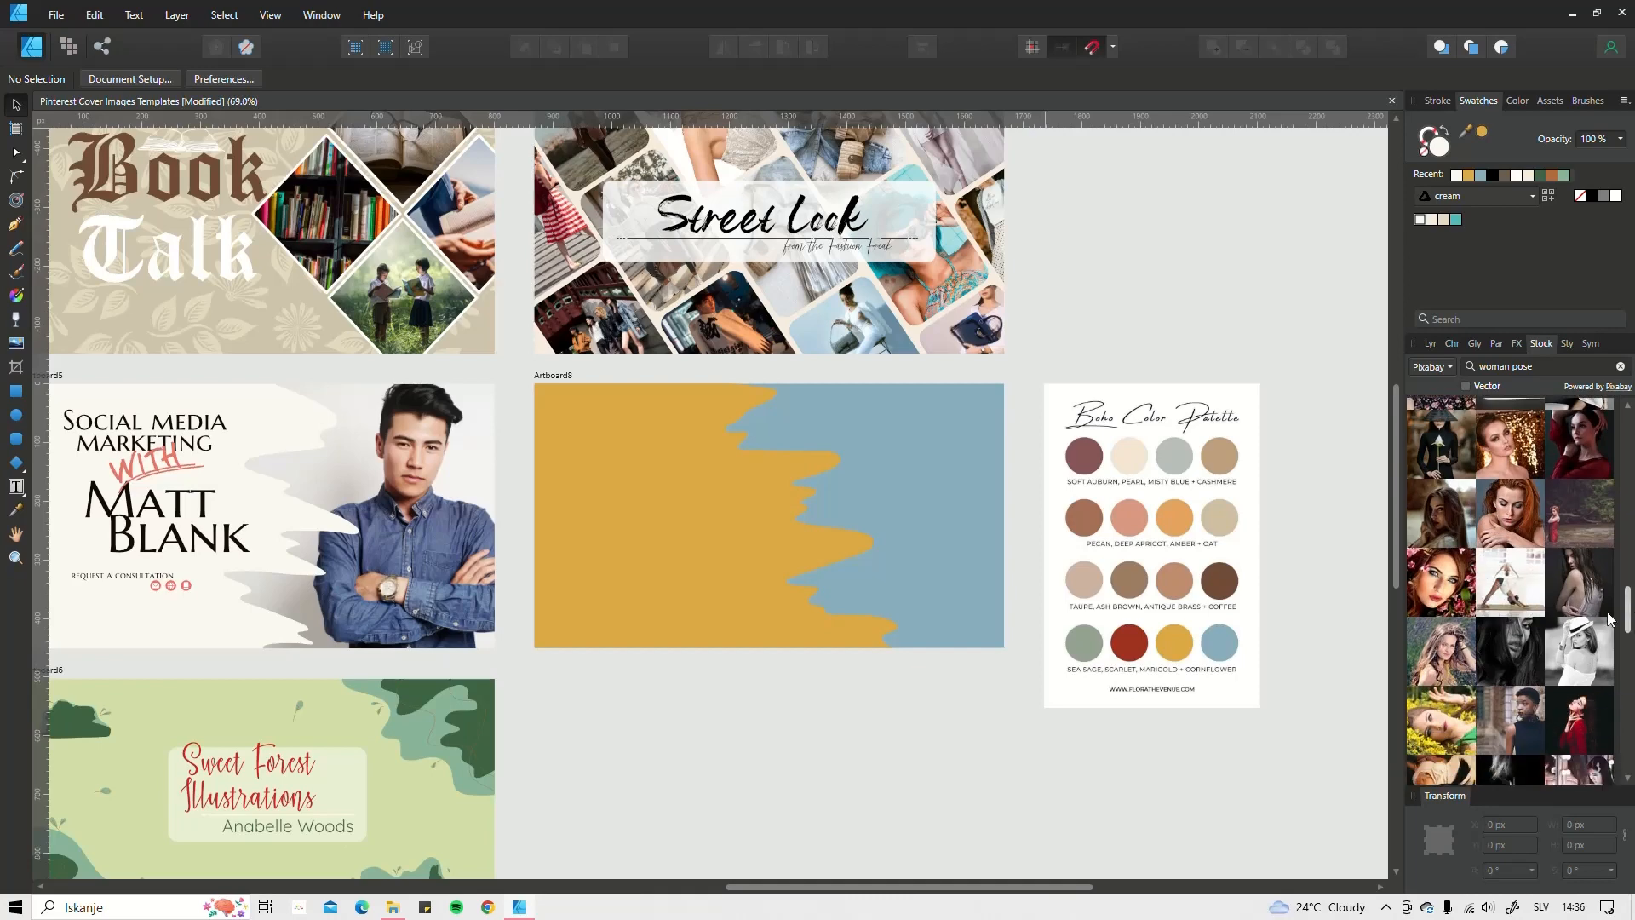
left_click_drag(1582, 658, 793, 782)
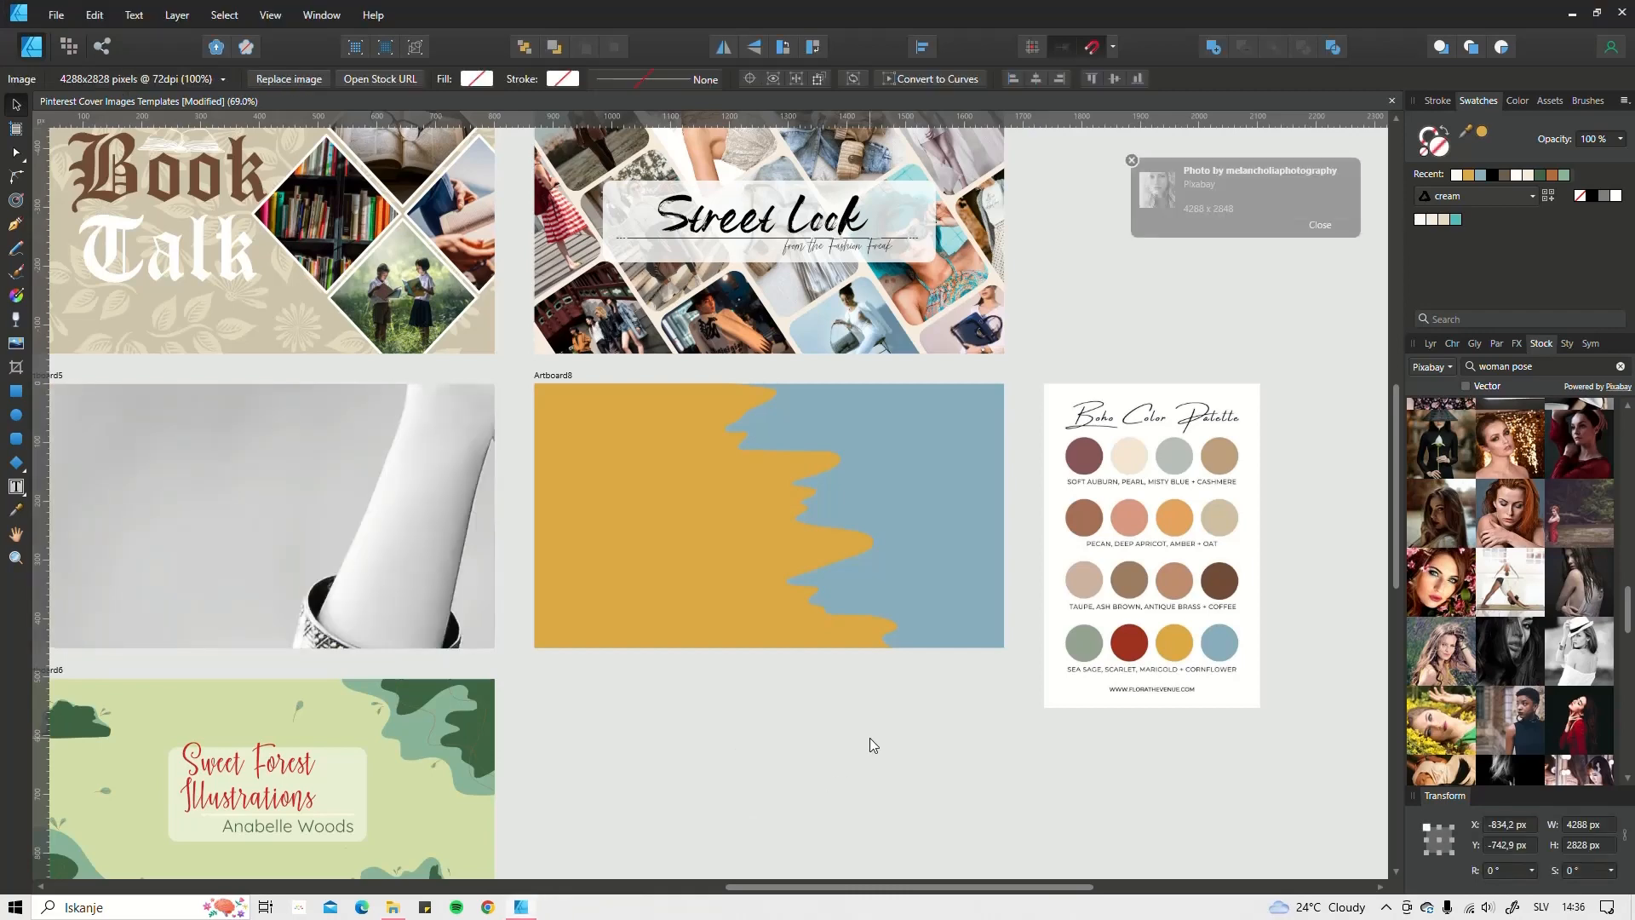
Step: Move the hat-woman photo below Artboard8 and resize it to about 608 × 401 px
scroll(884, 692, "down", 9)
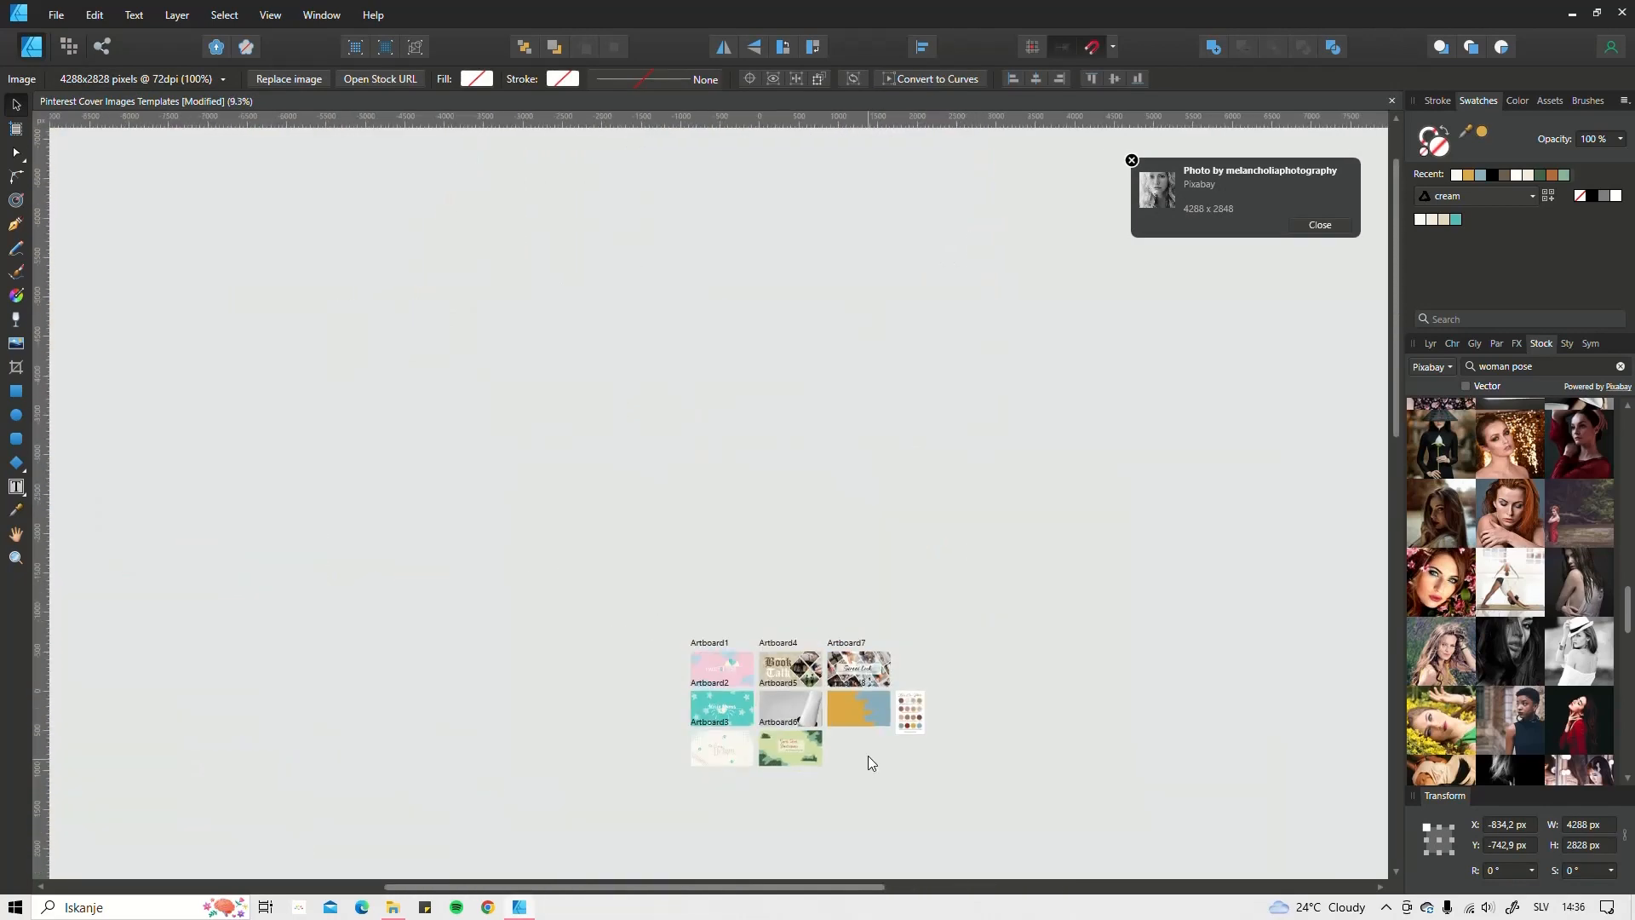
left_click_drag(867, 754, 756, 448)
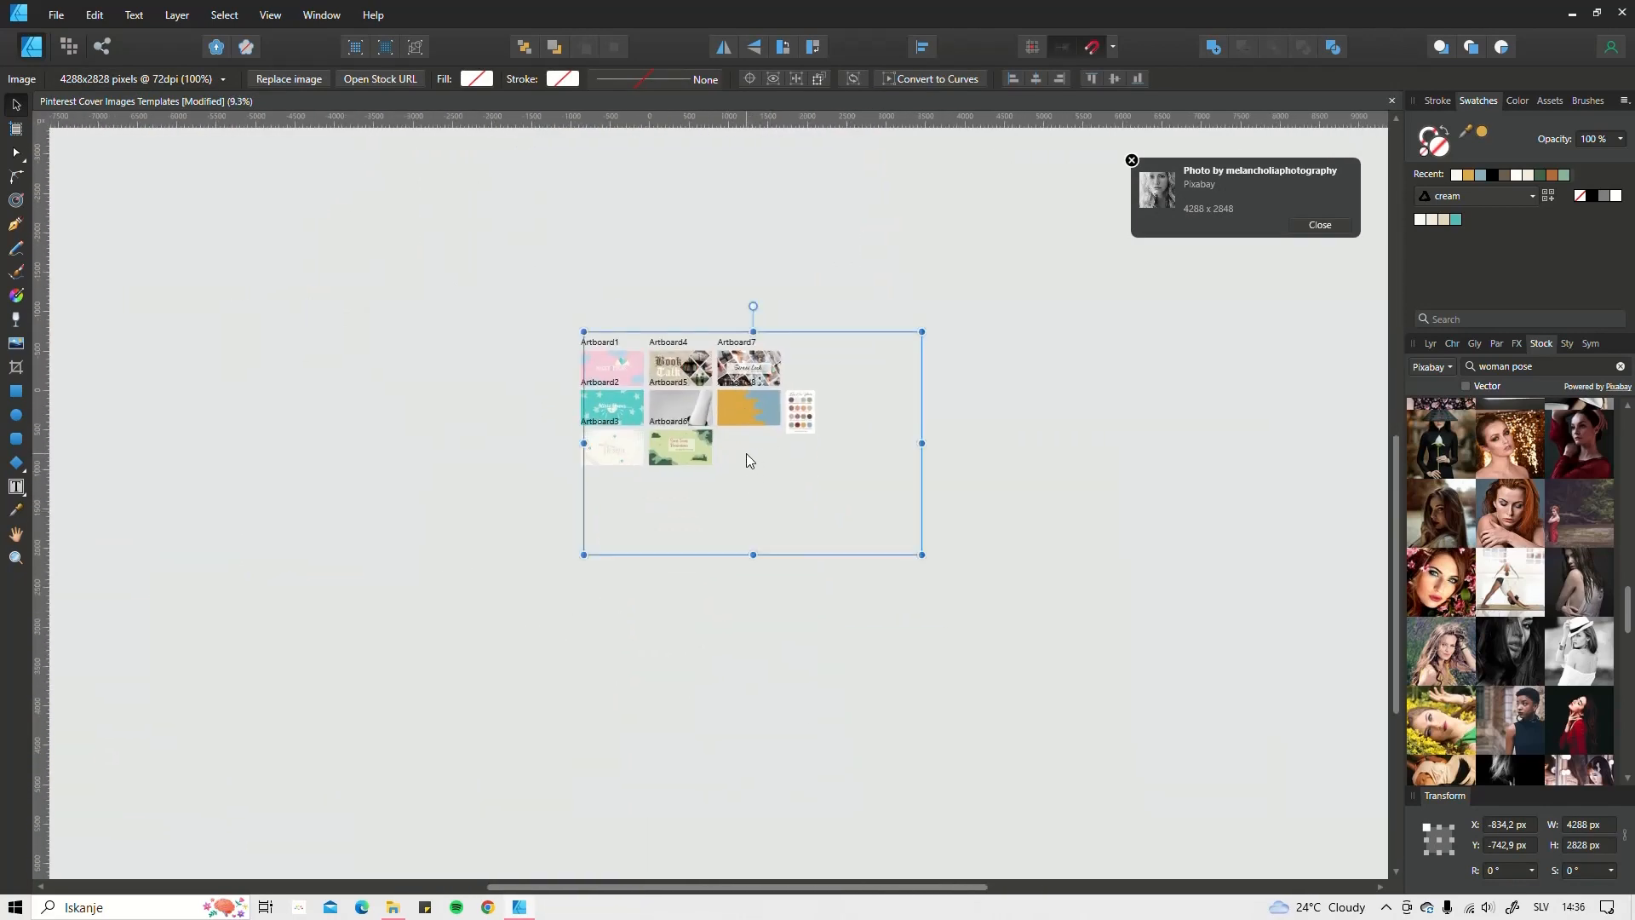
left_click_drag(749, 463, 932, 661)
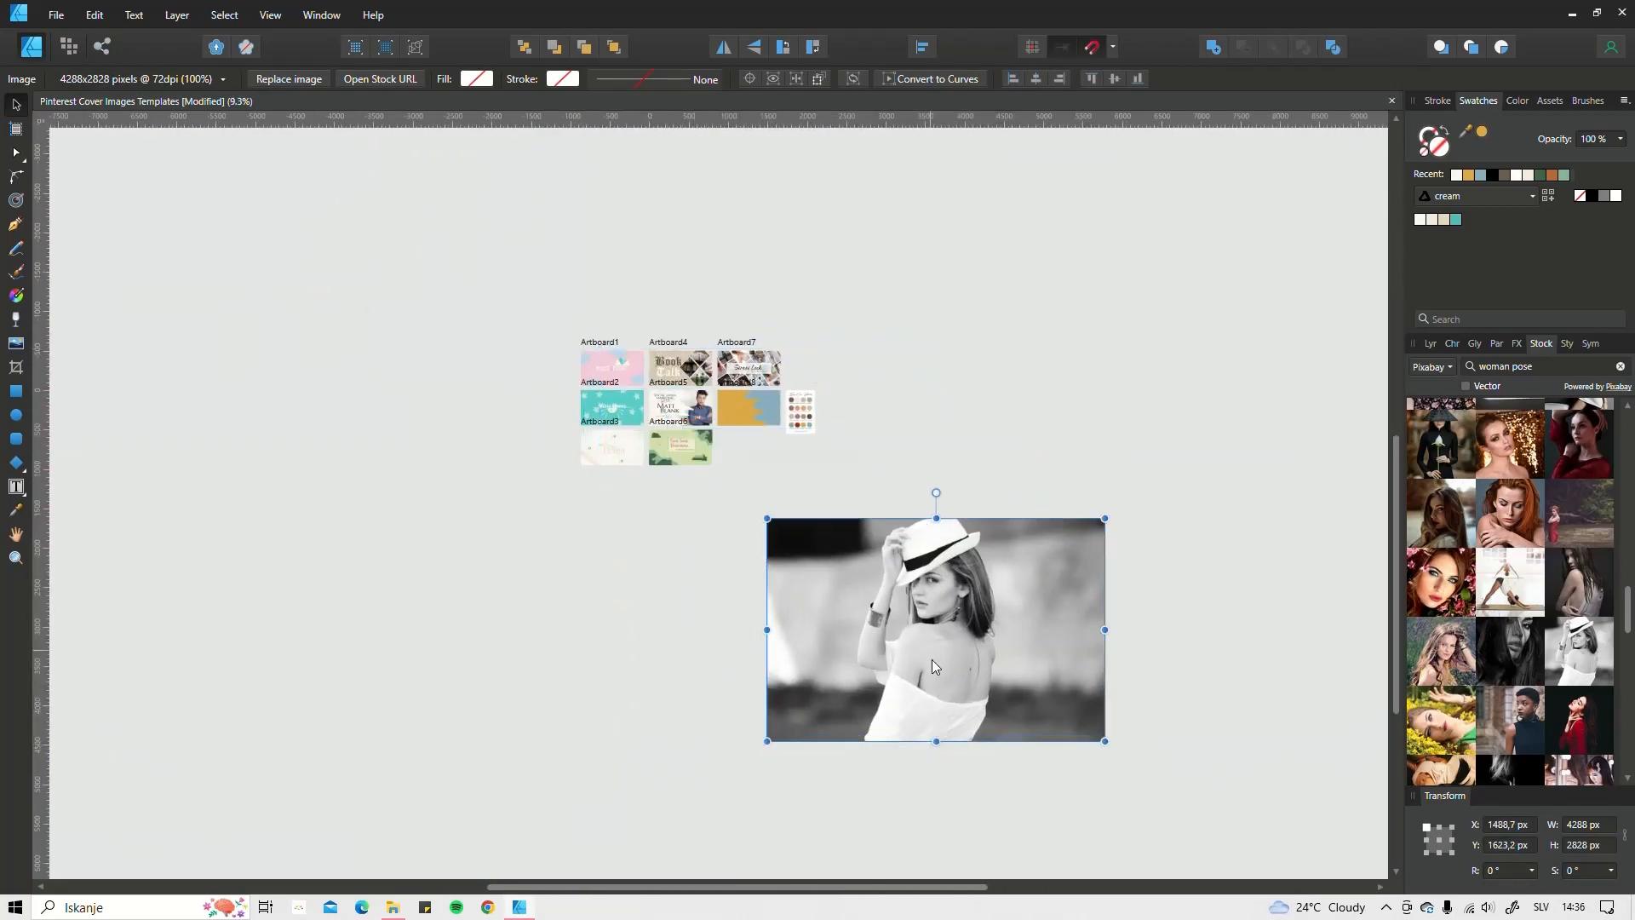
left_click_drag(1105, 741, 738, 652)
scroll(800, 550, "up", 3)
scroll(796, 701, "up", 2)
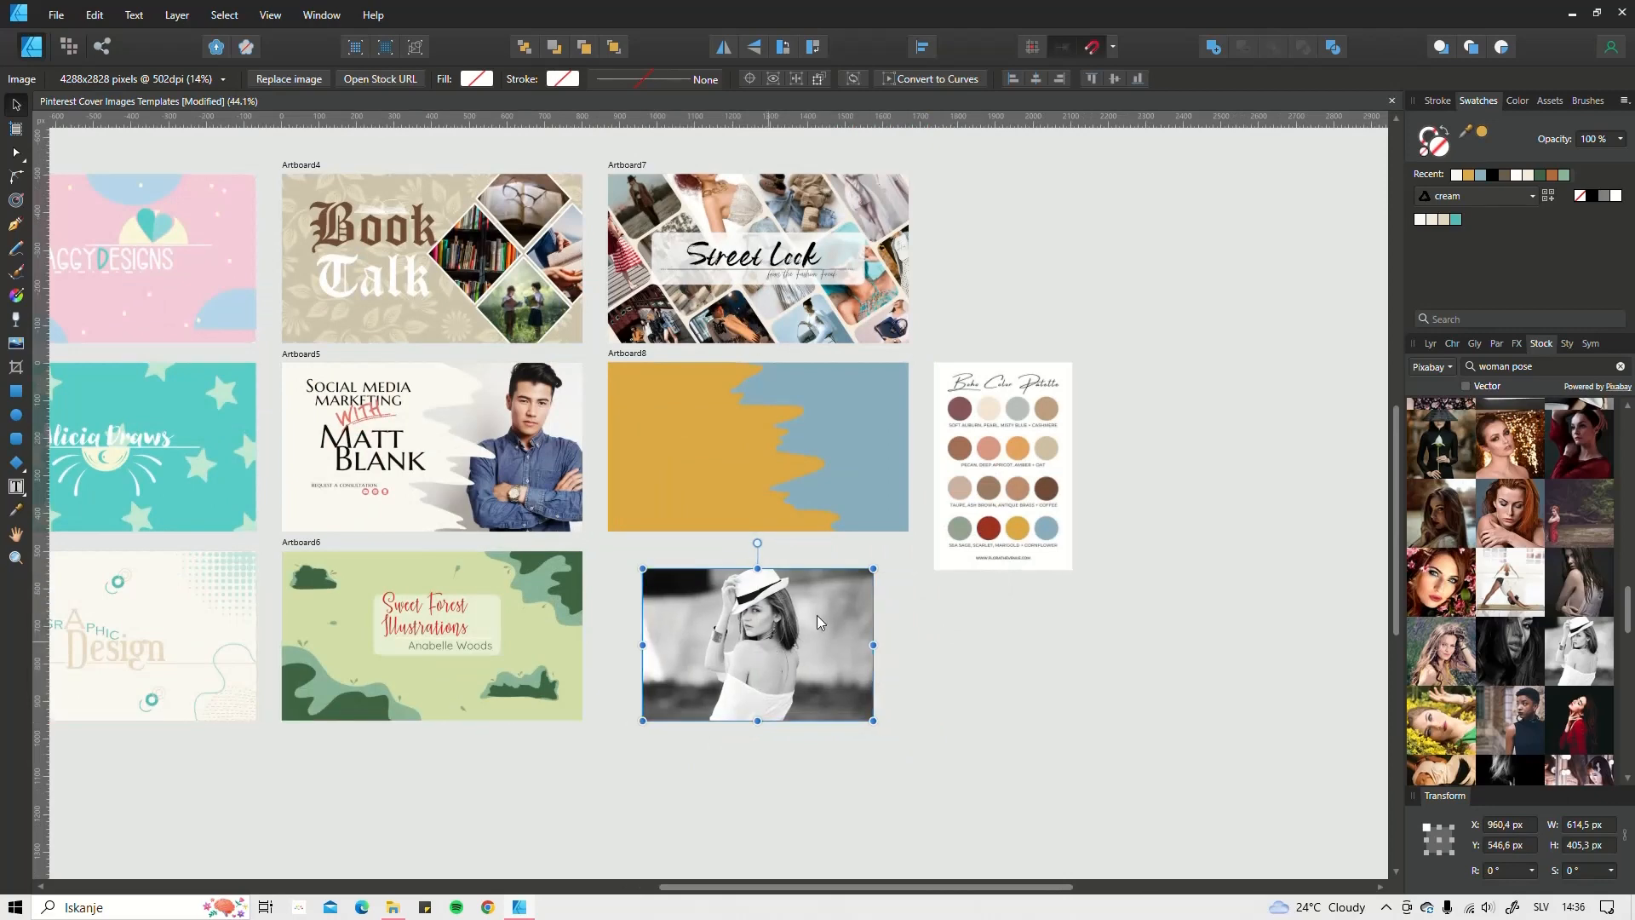
mouse_move(873, 568)
left_mouse_down()
mouse_move(905, 560)
mouse_move(870, 571)
left_mouse_up()
scroll(701, 482, "up", 3)
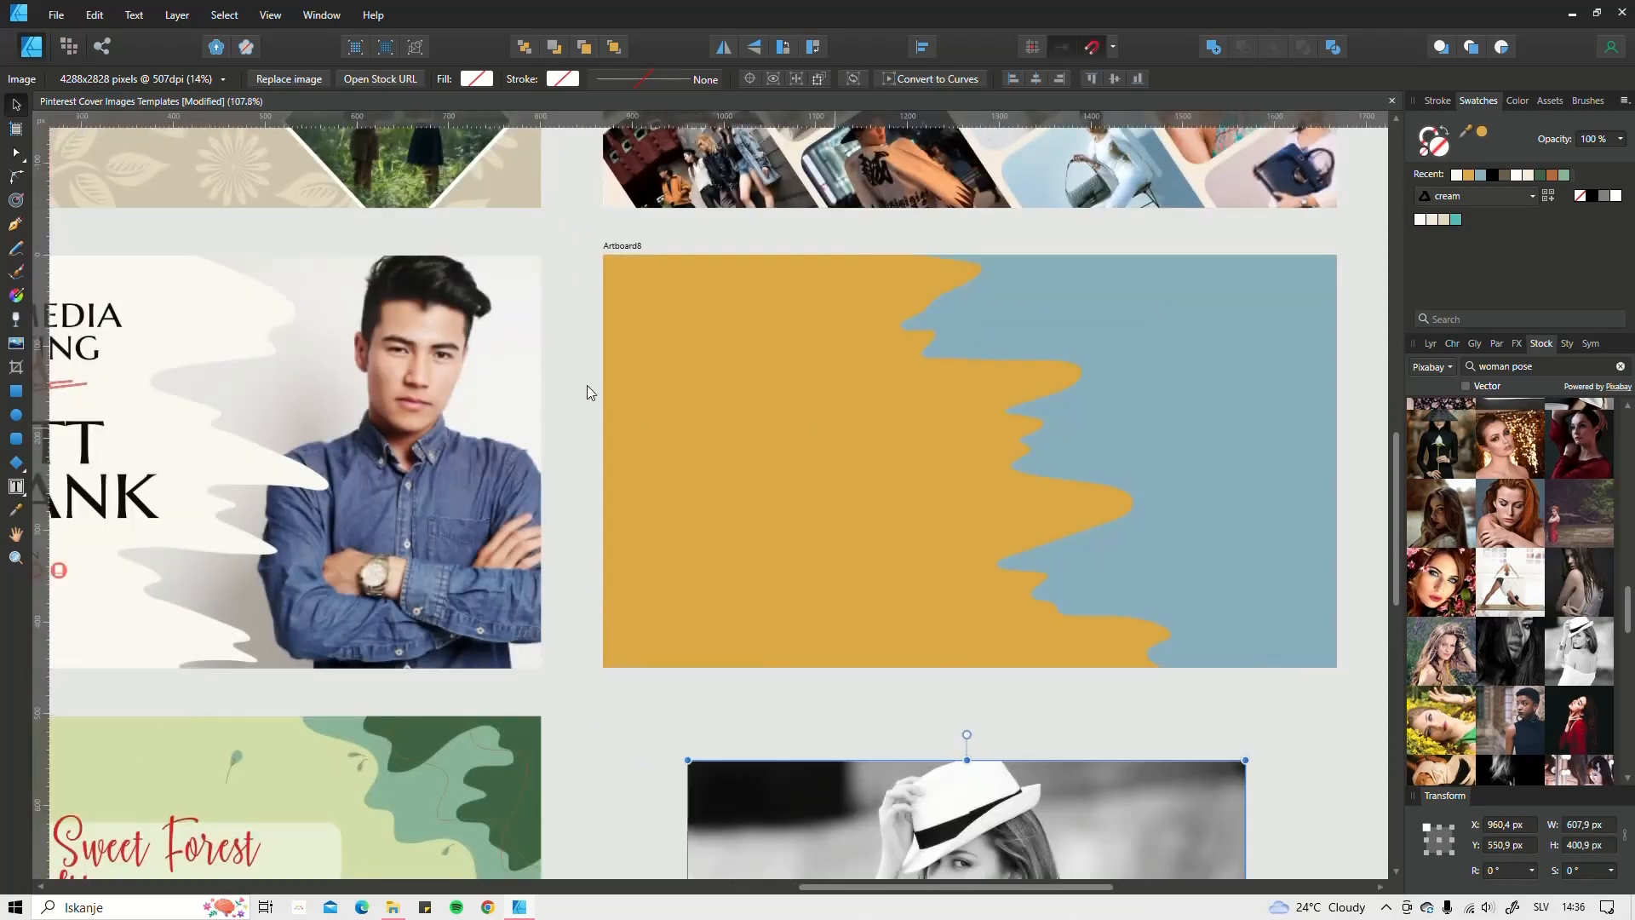
scroll(586, 385, "right", 3)
scroll(586, 385, "down", 1)
Step: Move the marigold shape about 20 px left and slightly down to X -100,9, Y -18,8 px
left_click(684, 473)
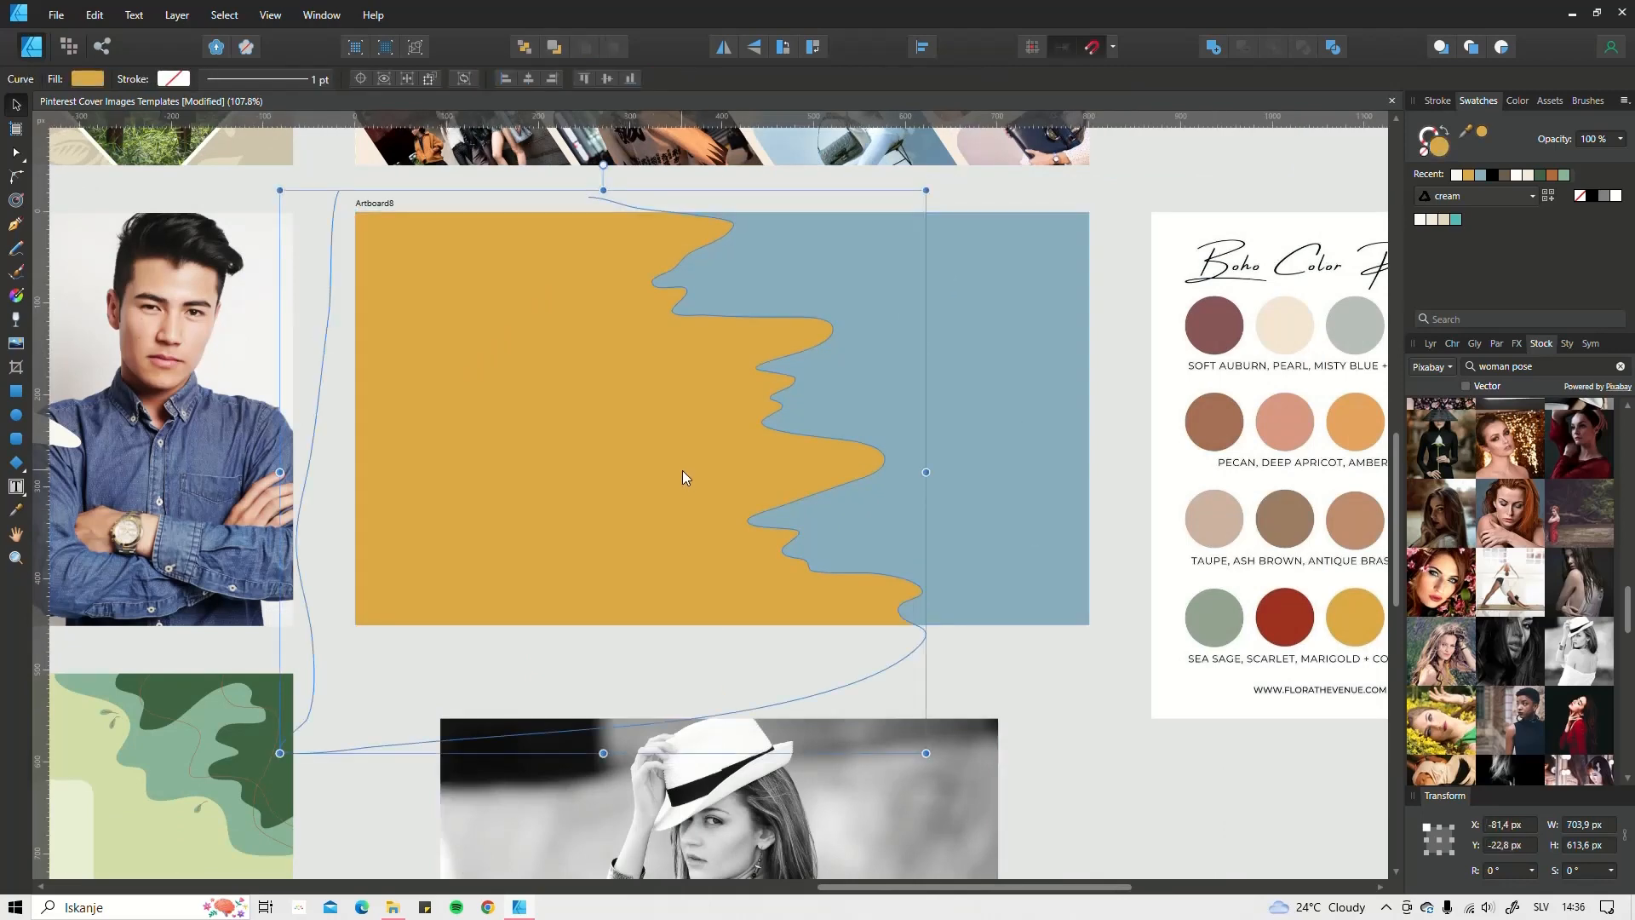
left_click_drag(674, 470, 662, 469)
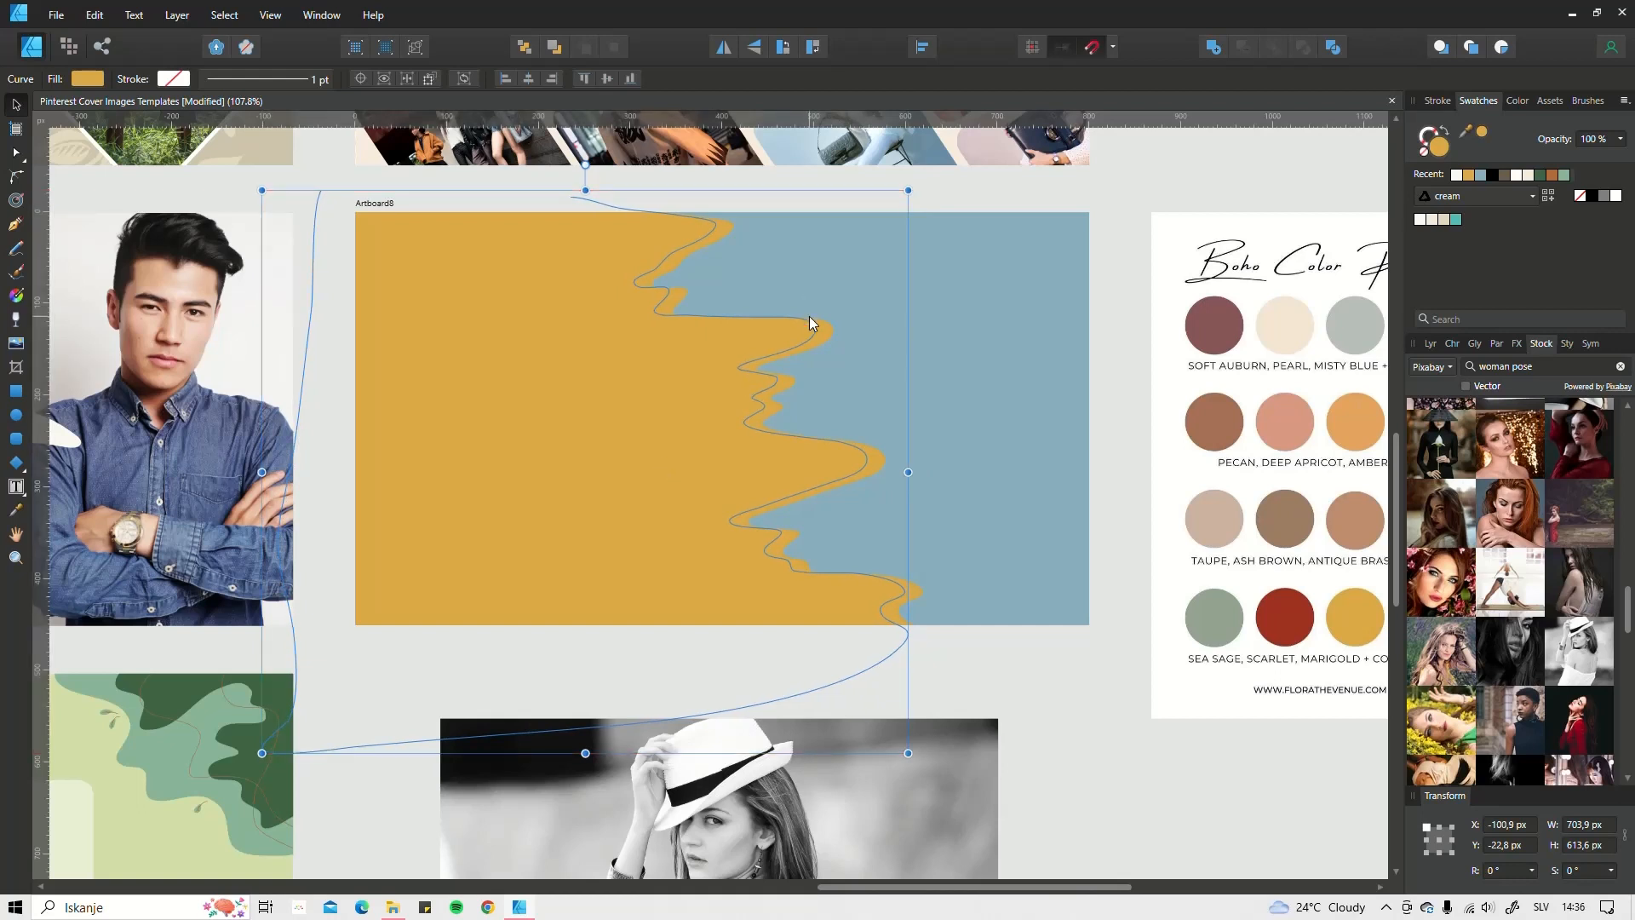
key("Down")
key("Down")
key("Down")
key("Down")
key("Down")
key("Down")
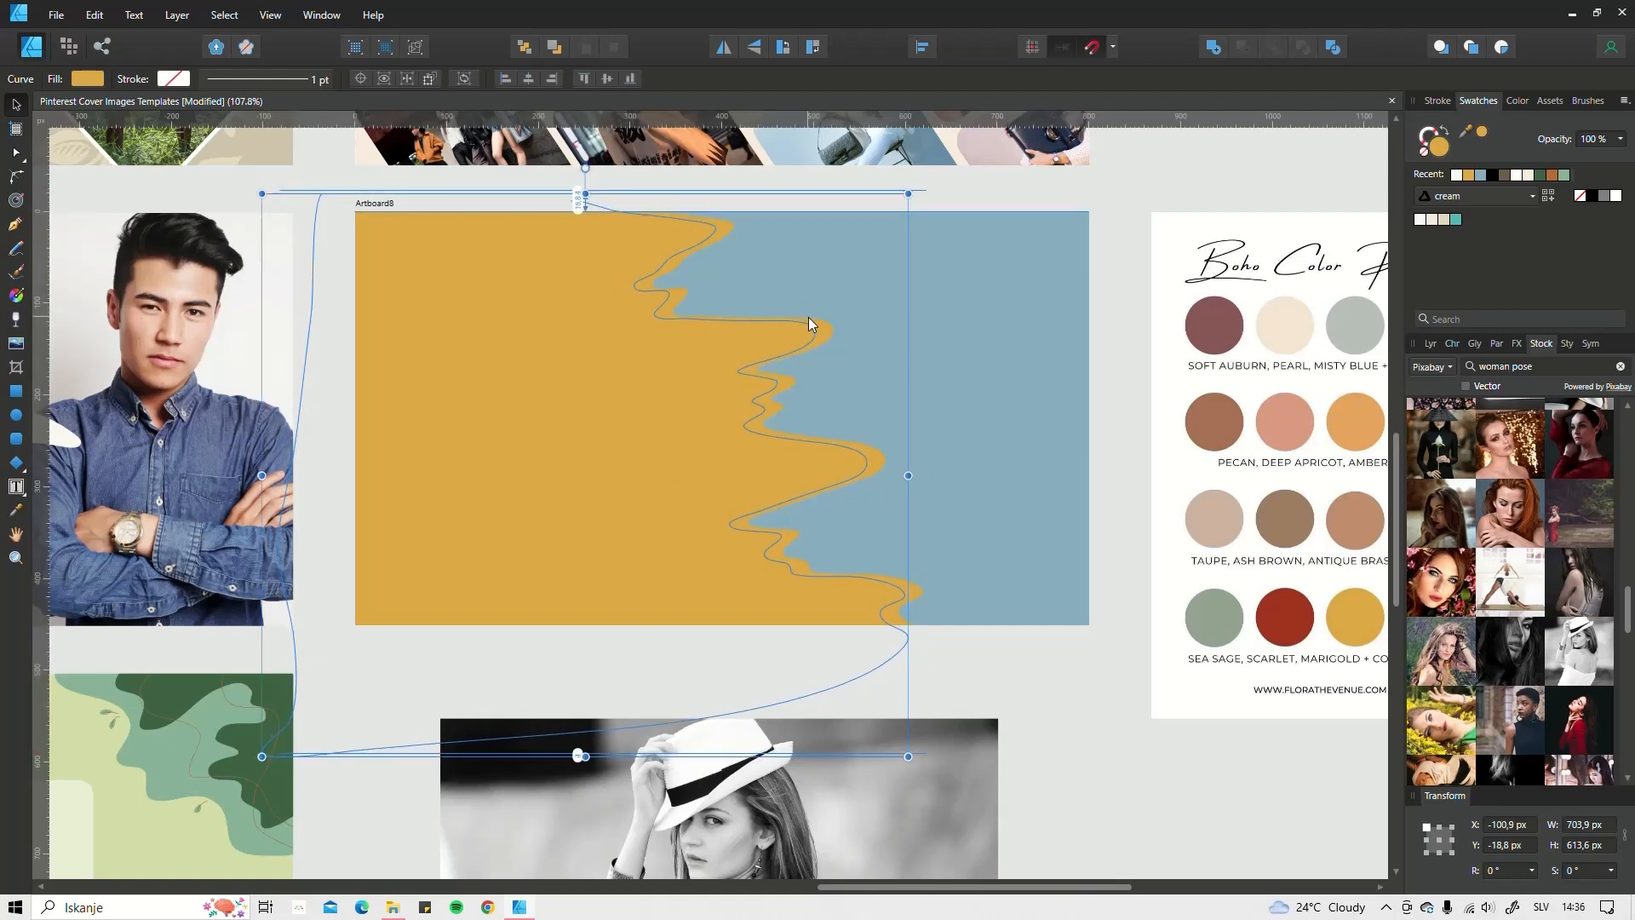
Step: Drag the woman-in-hat photo onto Artboard8, enlarge it to 800 px wide and shift it left and up
scroll(886, 708, "down", 3)
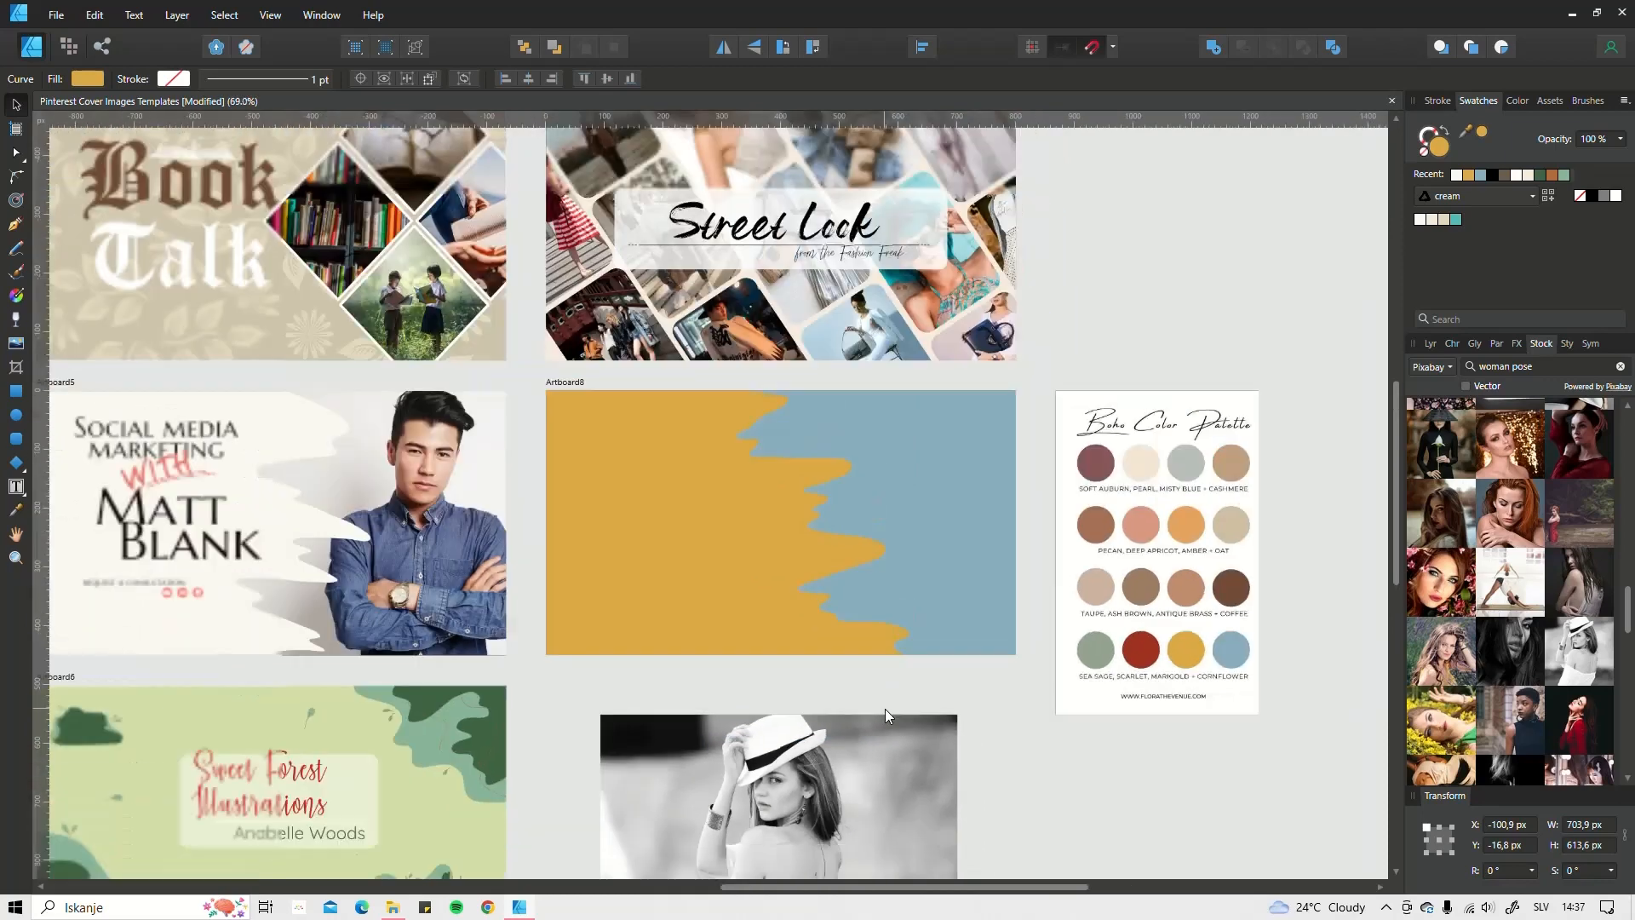
left_click(824, 743)
left_click_drag(825, 743, 768, 434)
left_click_drag(902, 627, 1016, 701)
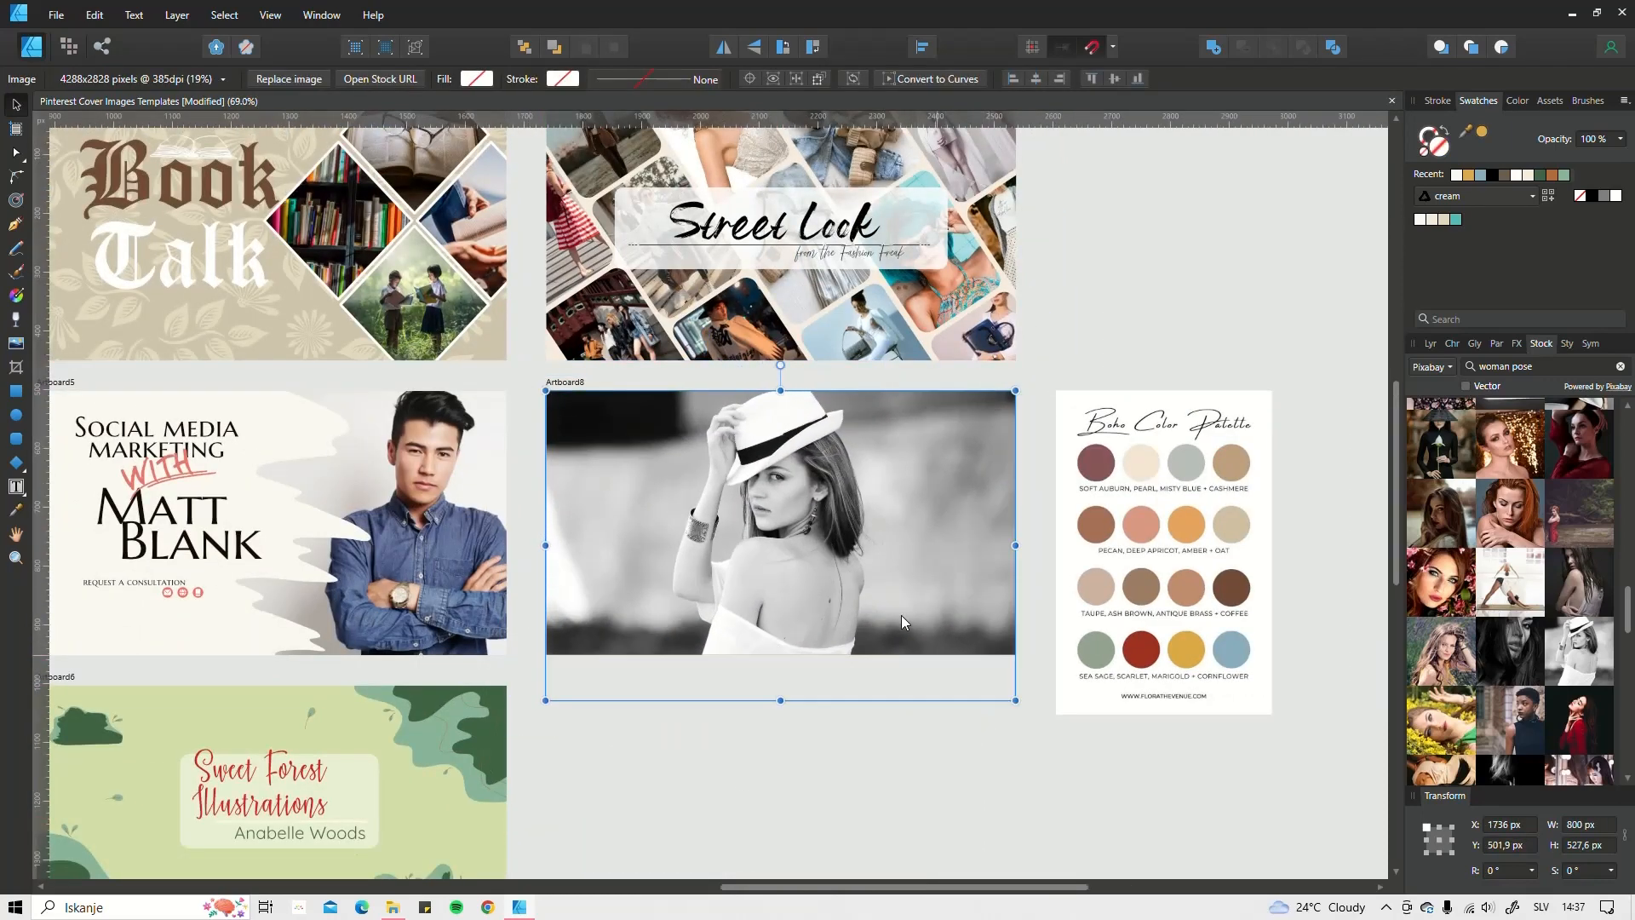
left_click_drag(857, 556, 780, 542)
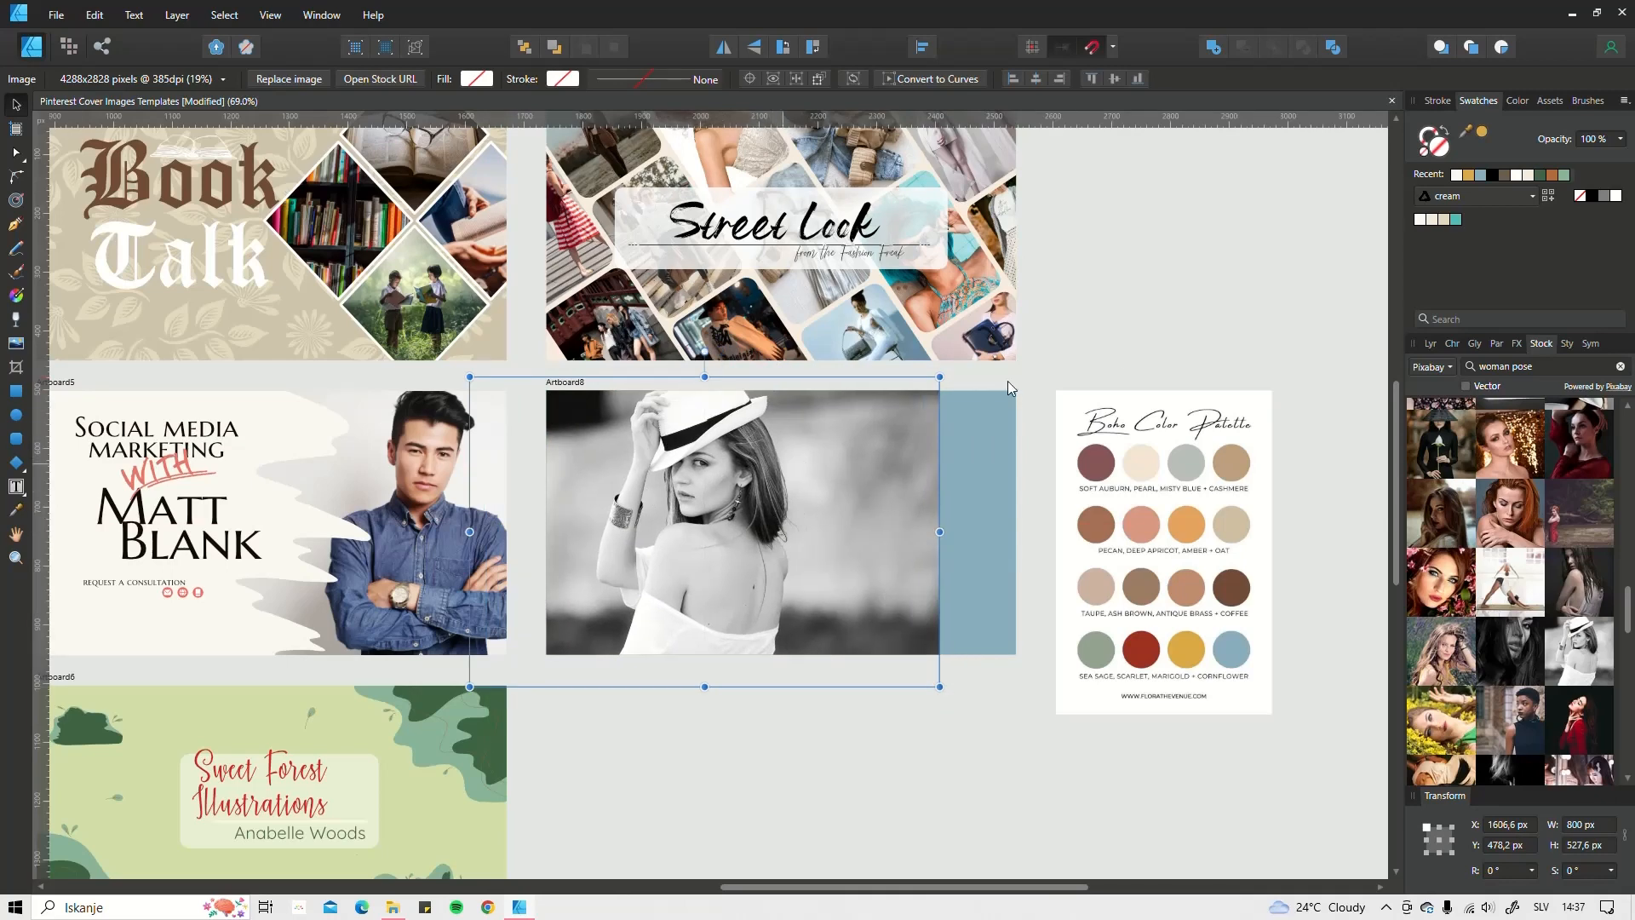
left_click(1434, 344)
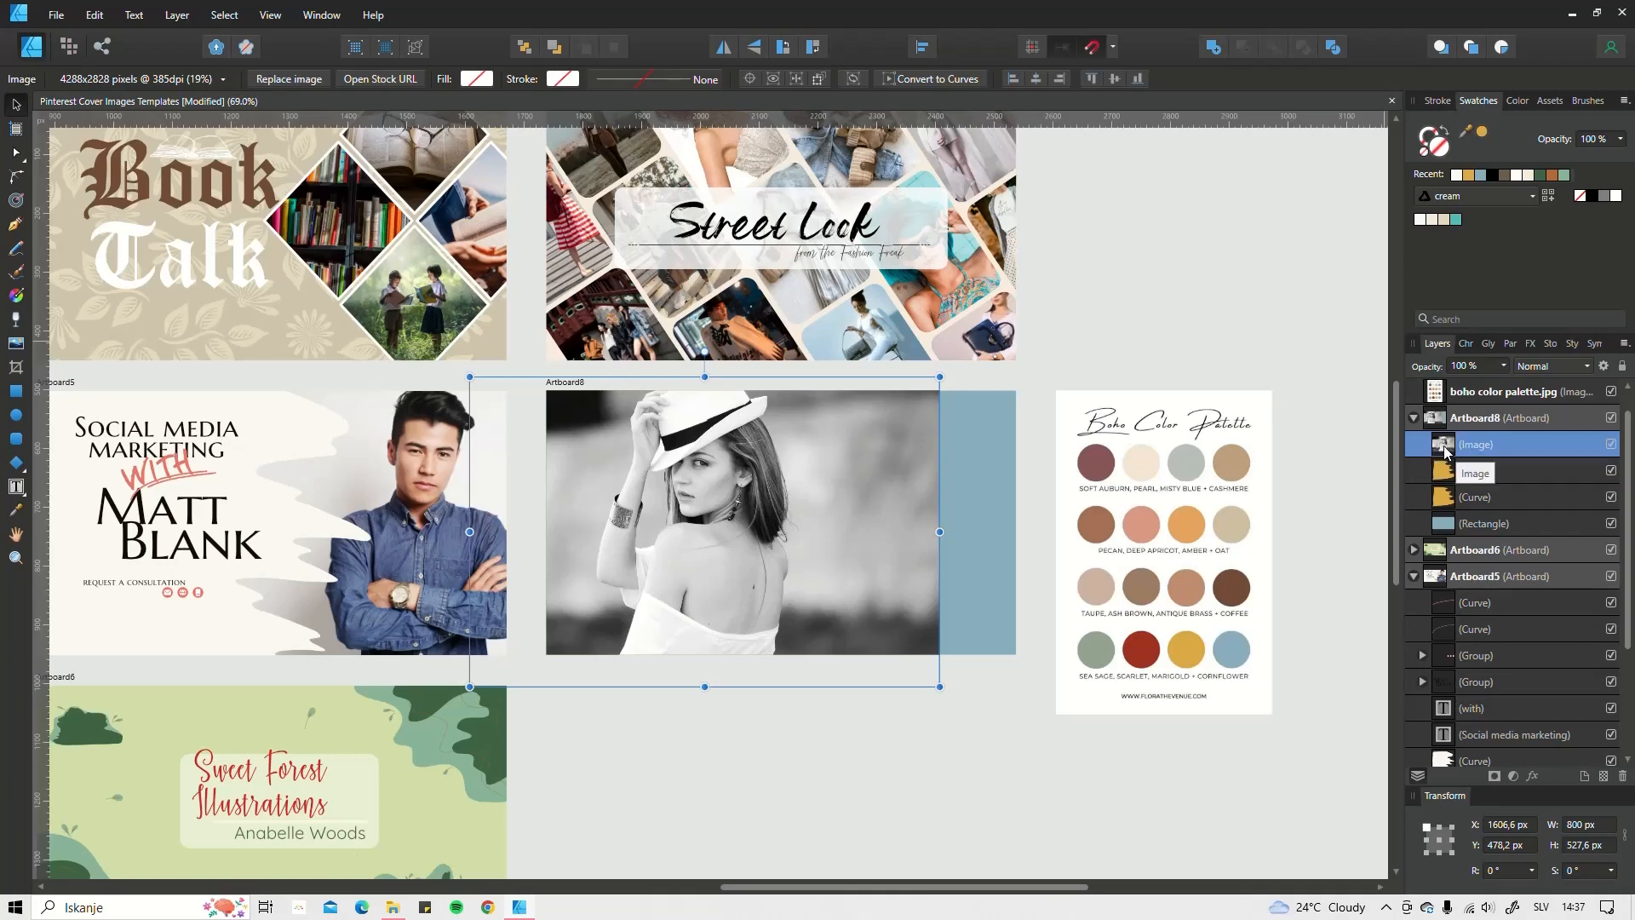
Step: Mask the image layer inside Artboard8's first Curve layer, then select the clipped photo layer
left_click_drag(1445, 451, 1467, 487)
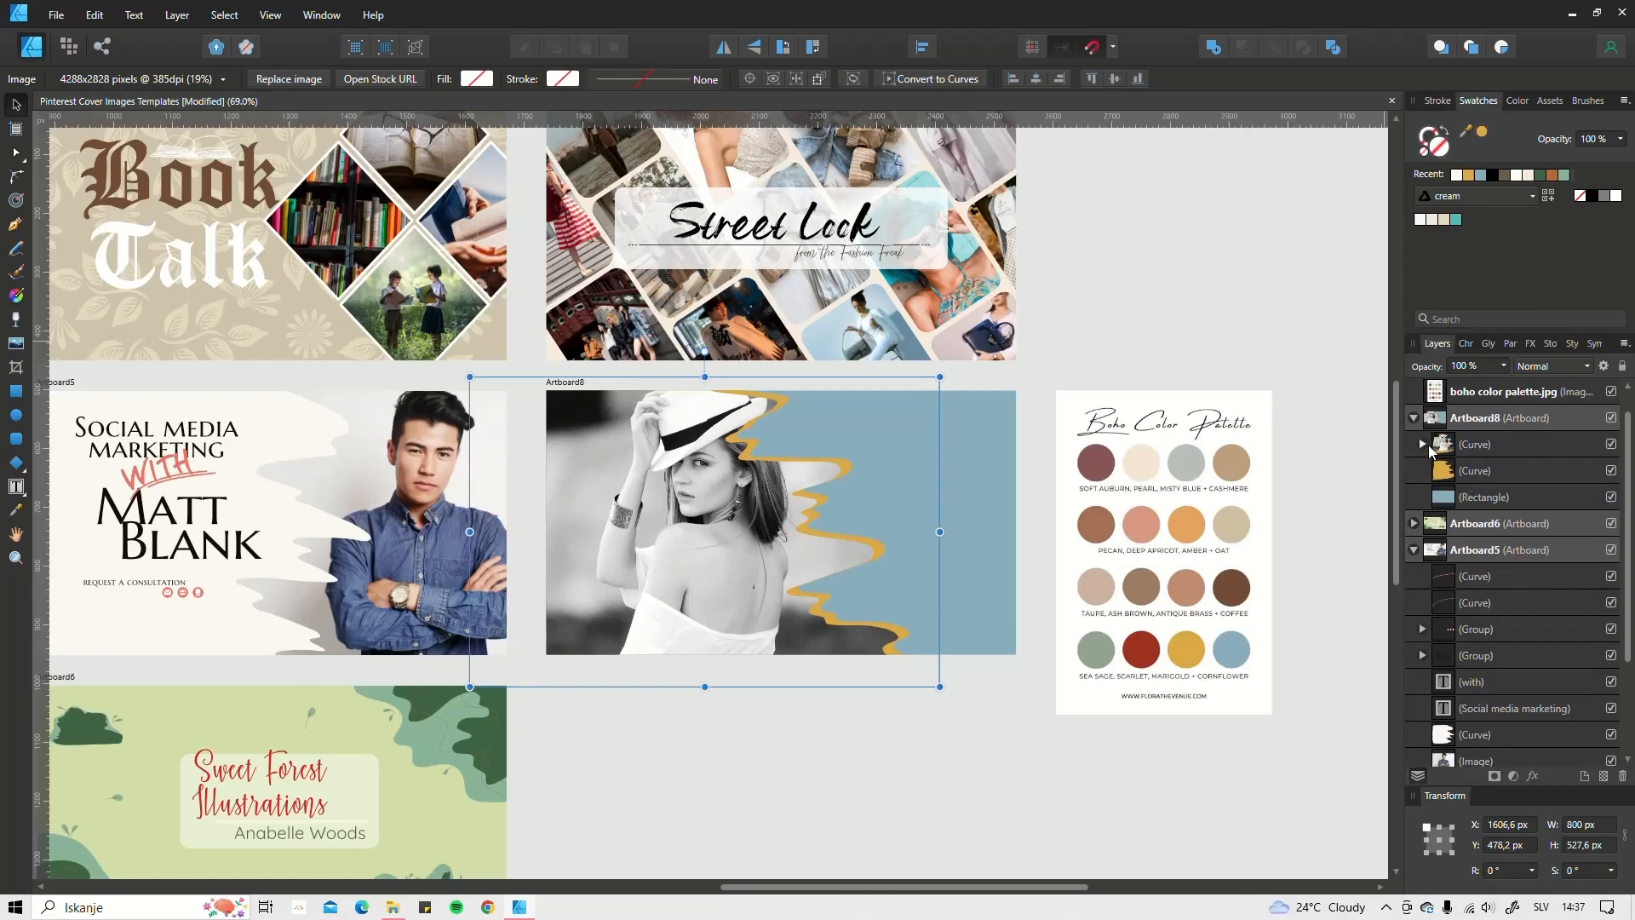
left_click(1422, 447)
left_click(1421, 446)
left_click(810, 748)
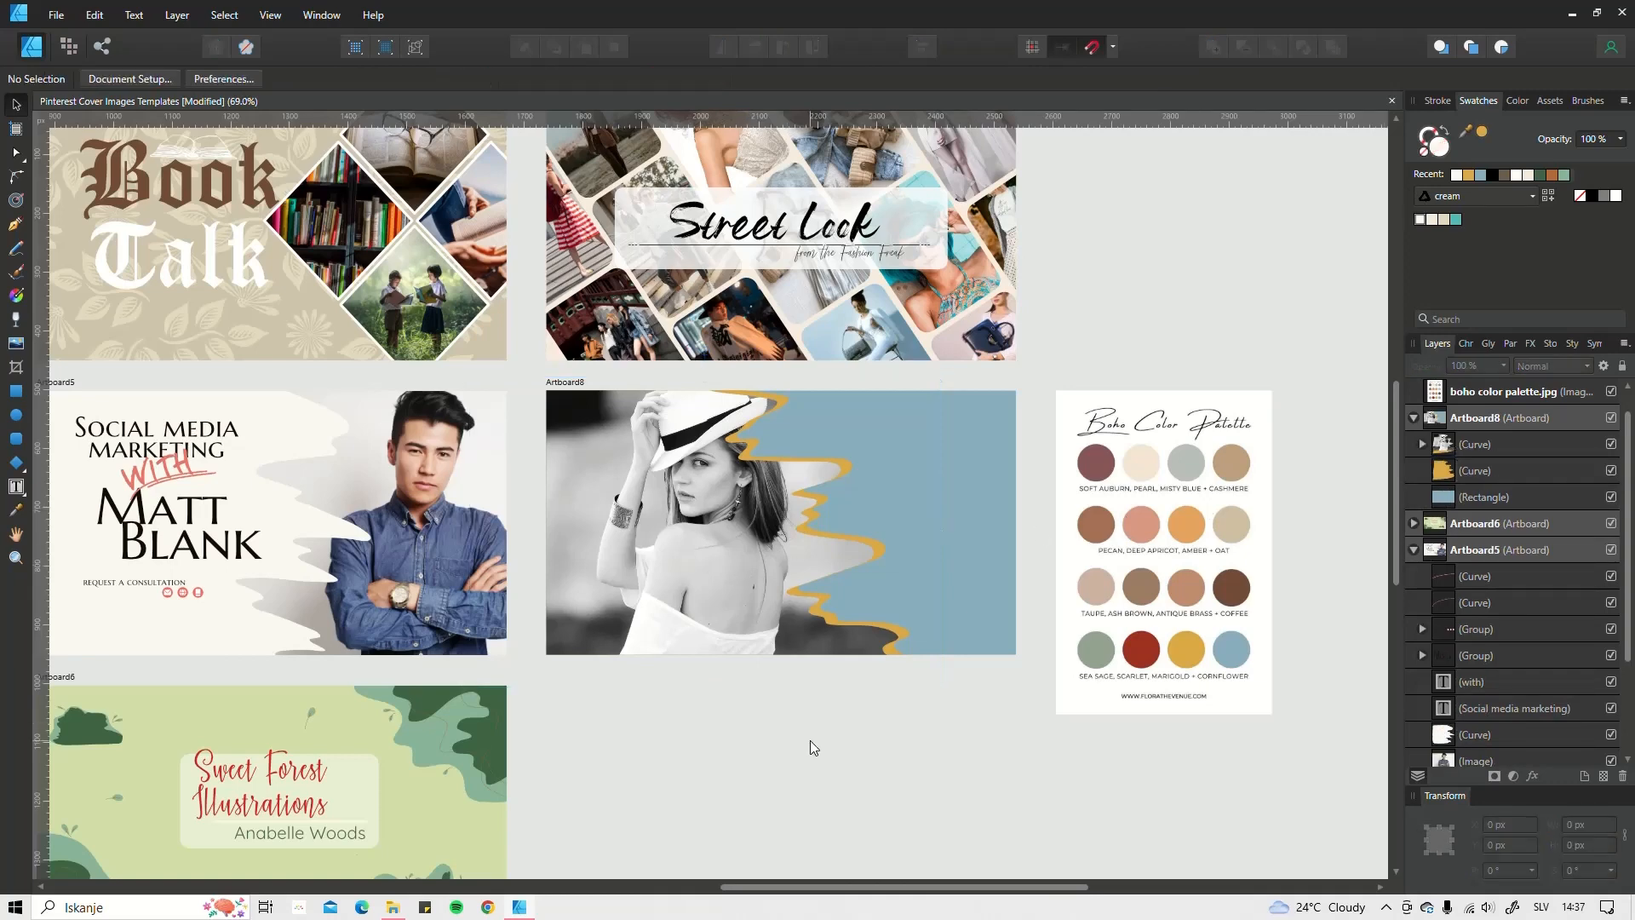
left_click(1421, 444)
left_click(1499, 471)
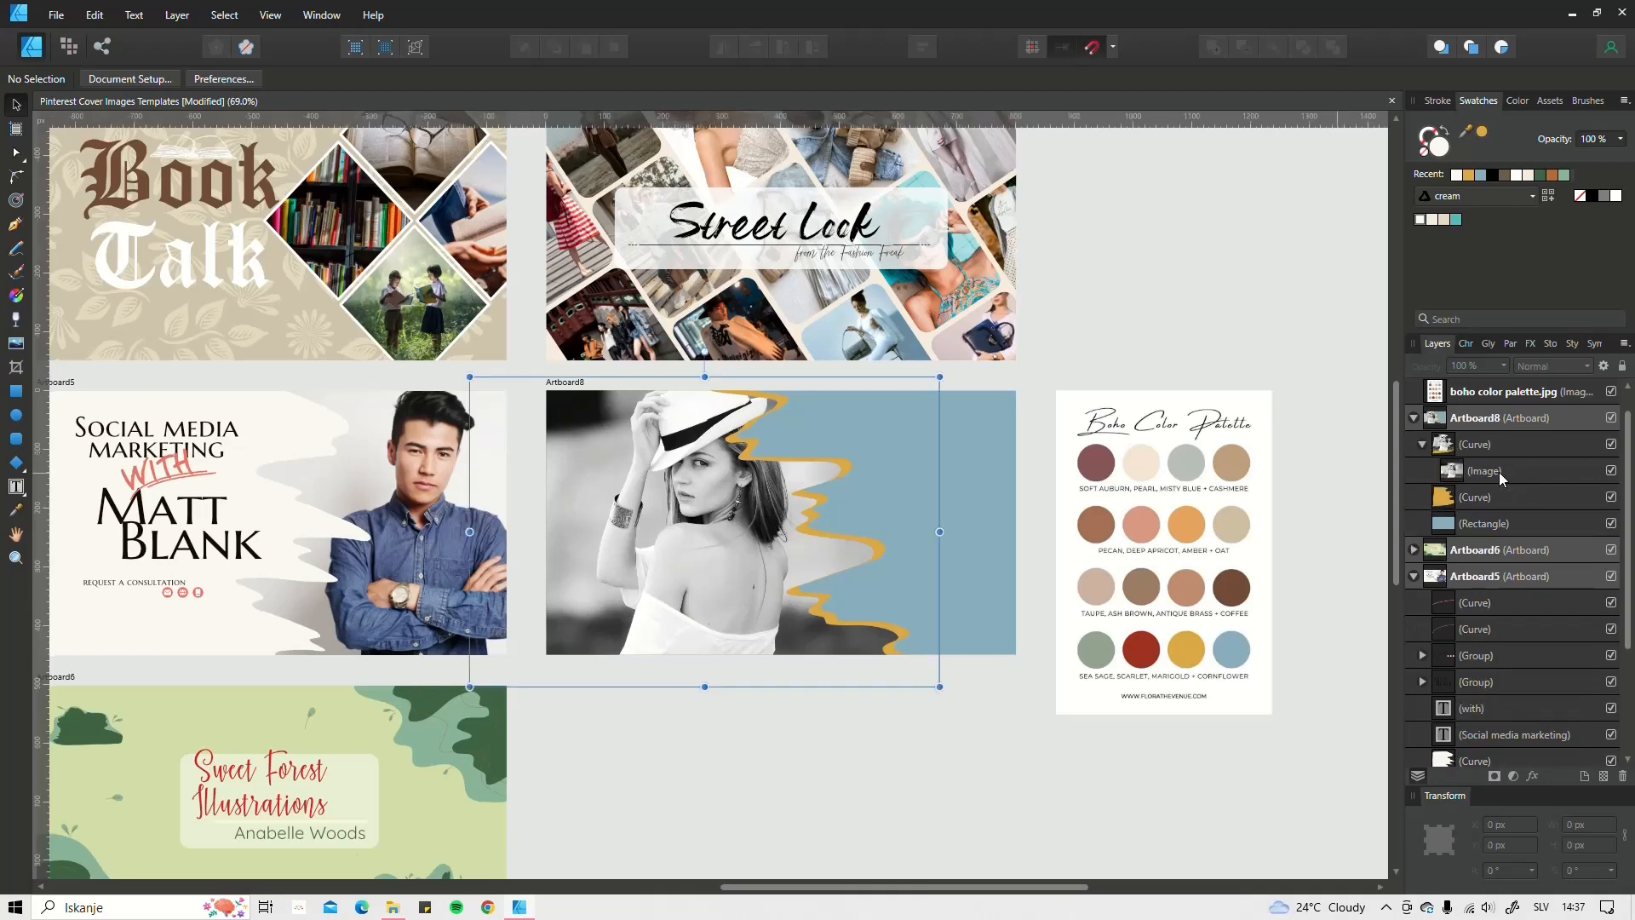
Step: Set the clipped photo's opacity to 80%, keep the Normal blend mode, and deselect
key("7")
key("7")
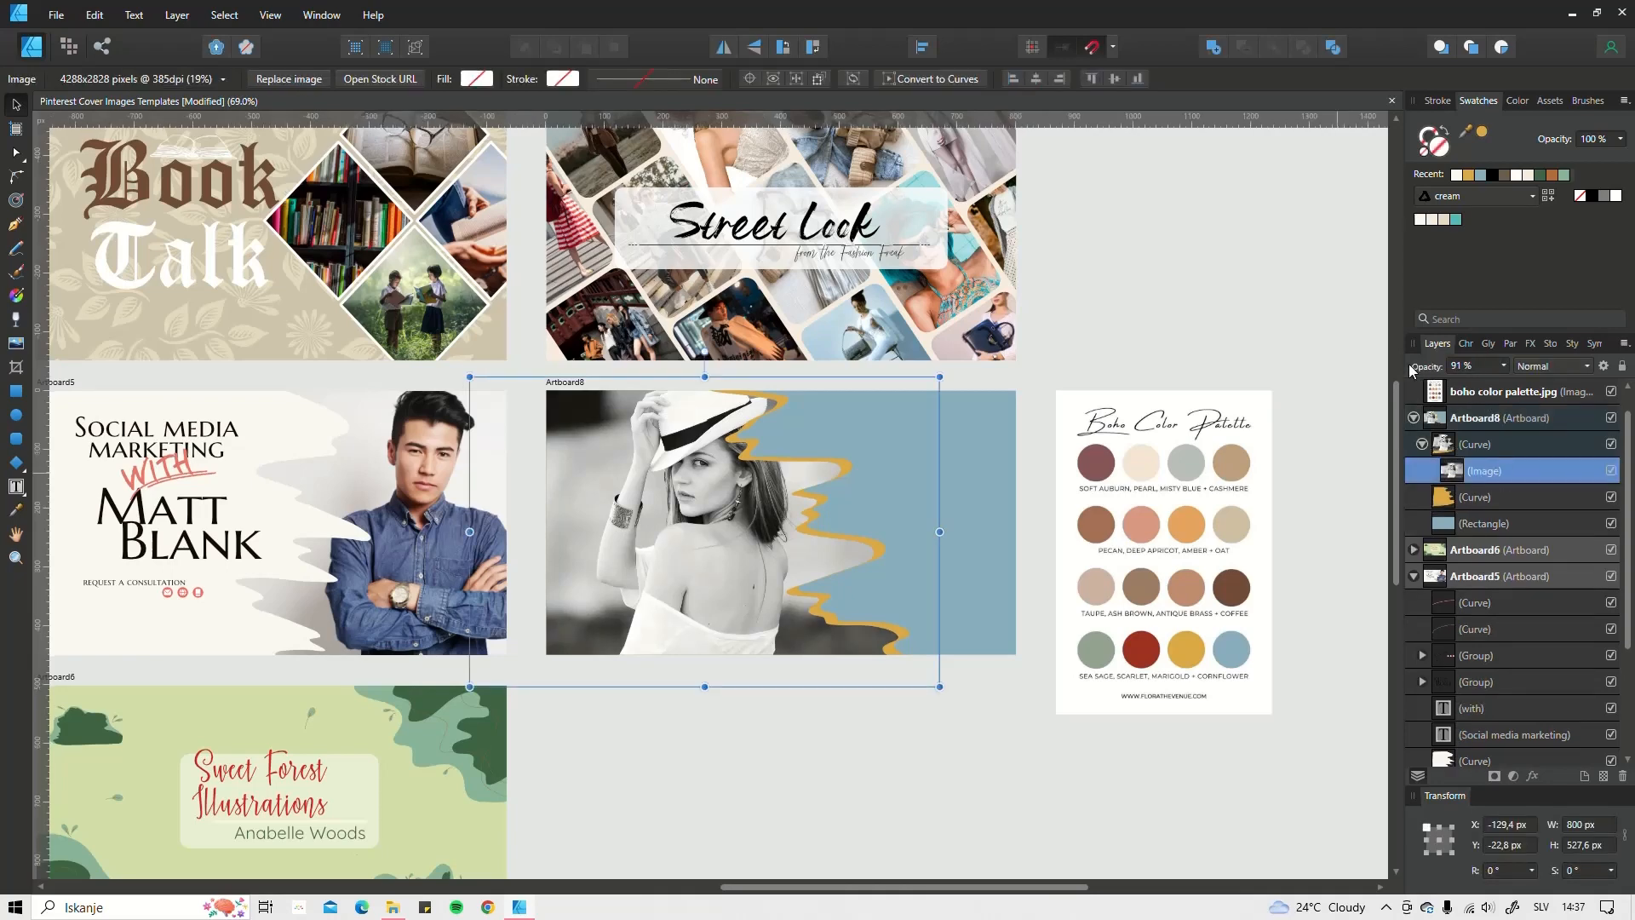
key("8")
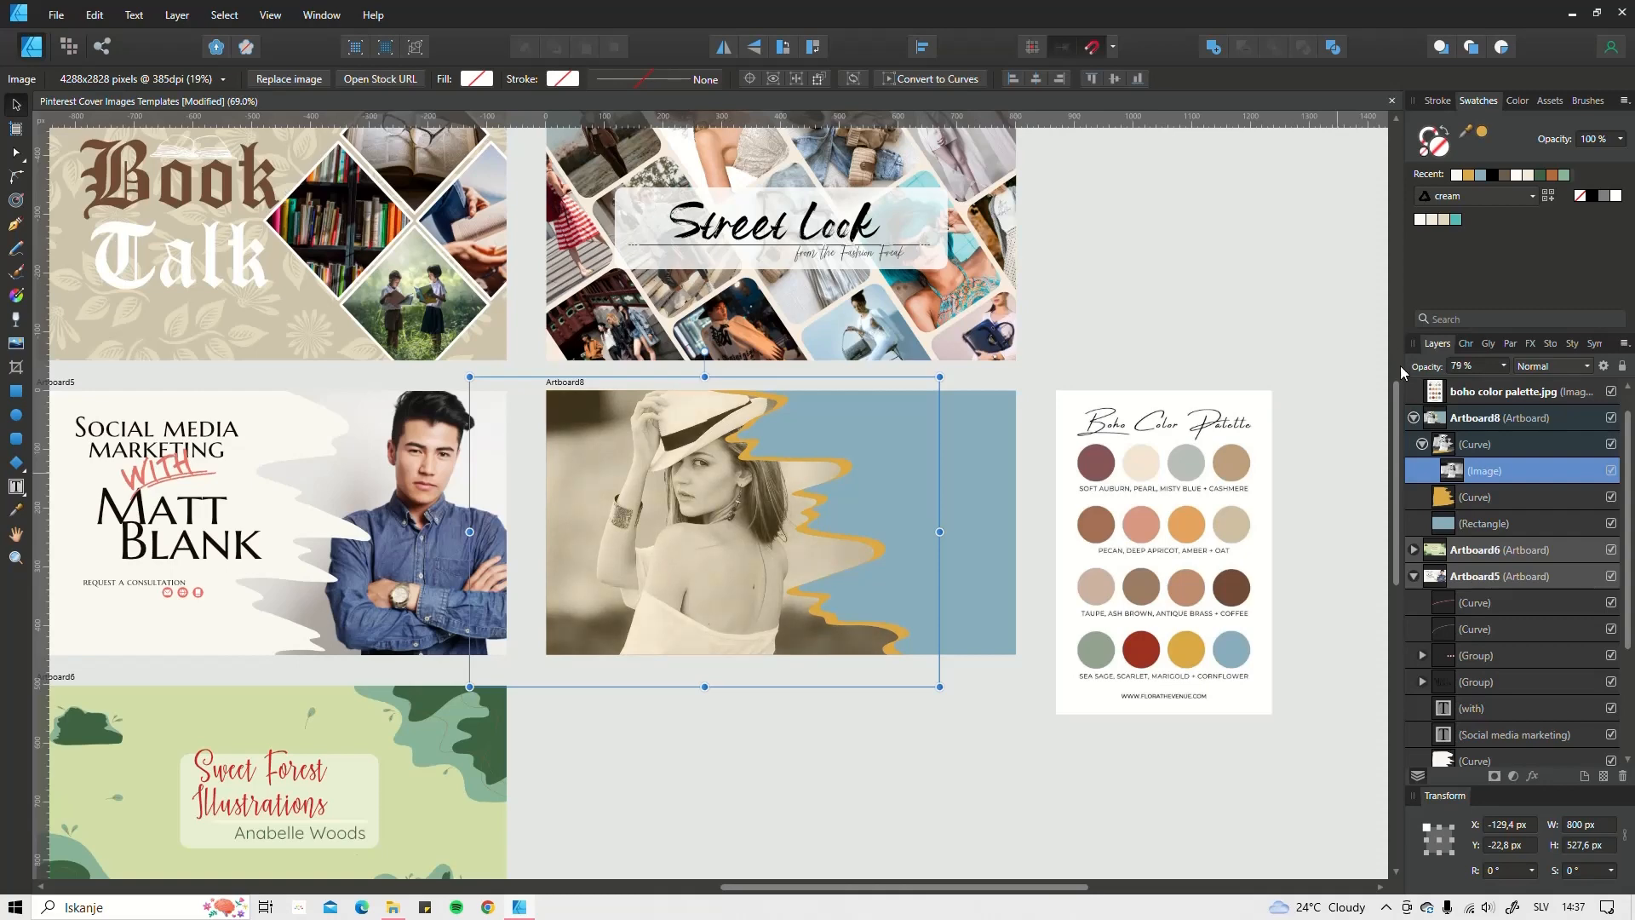
left_click(1584, 367)
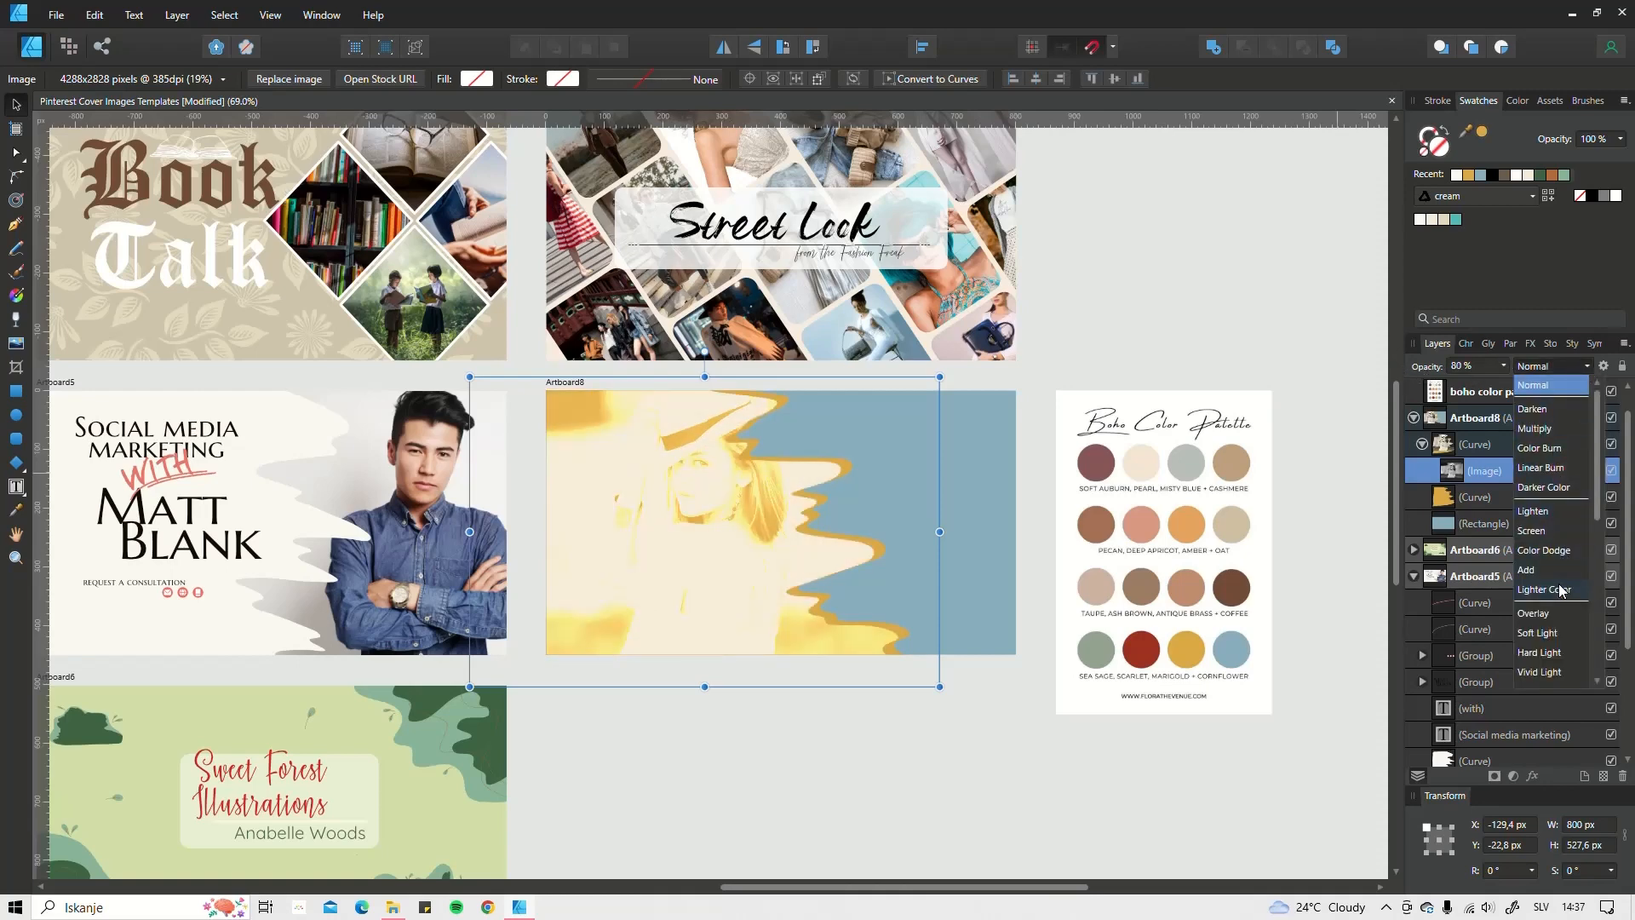
scroll(1550, 673, "down", 4)
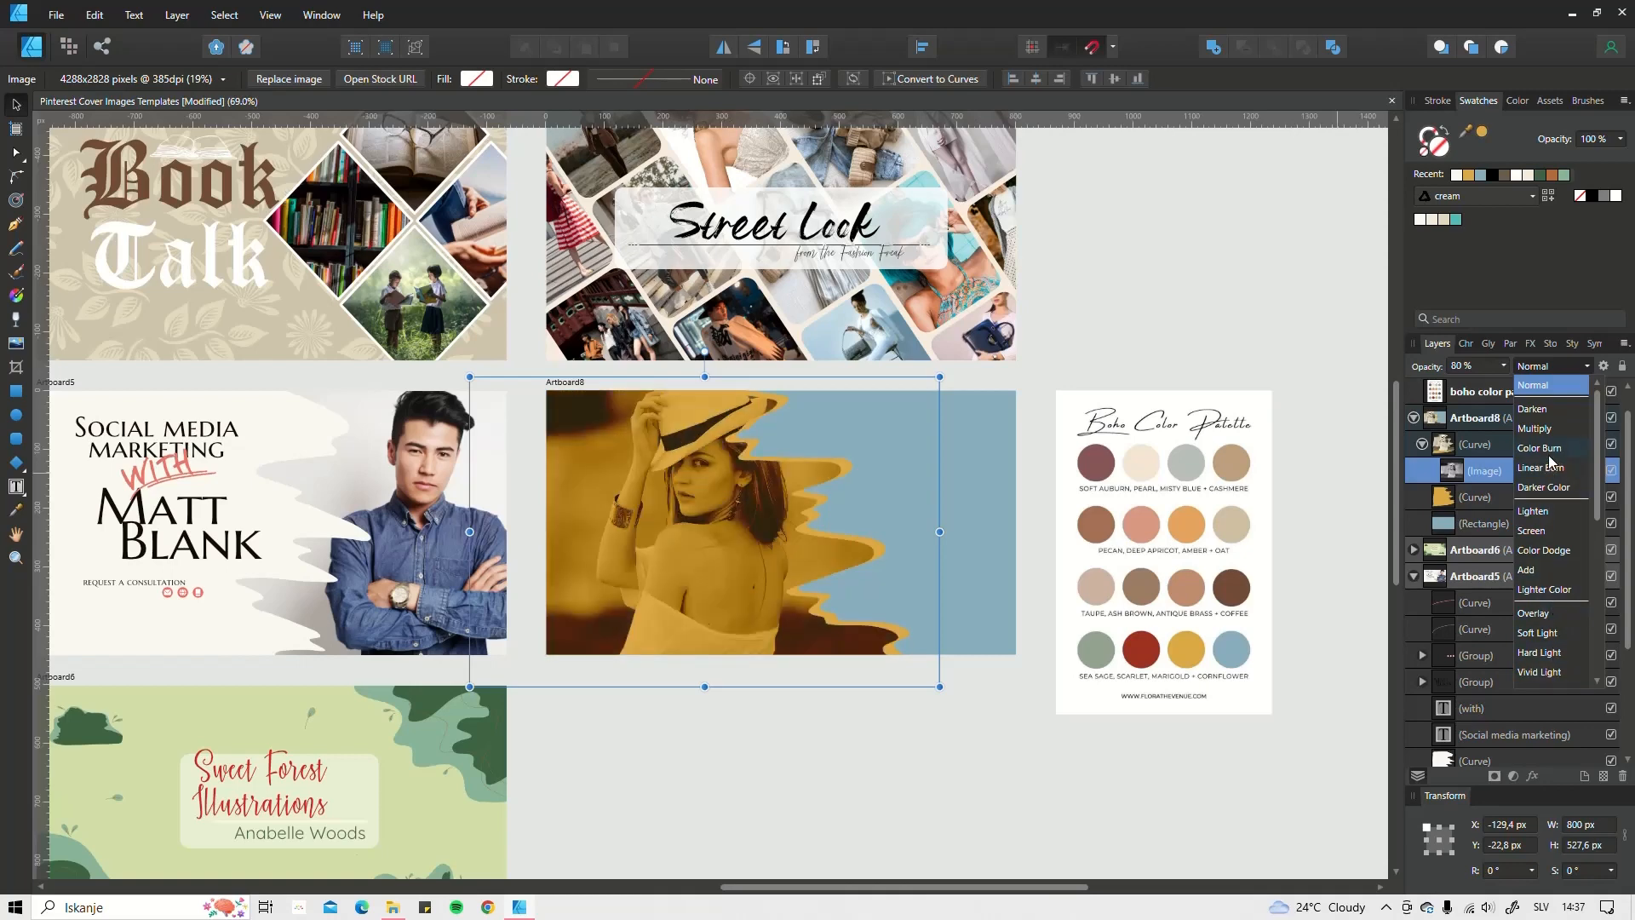
scroll(1557, 579, "up", 4)
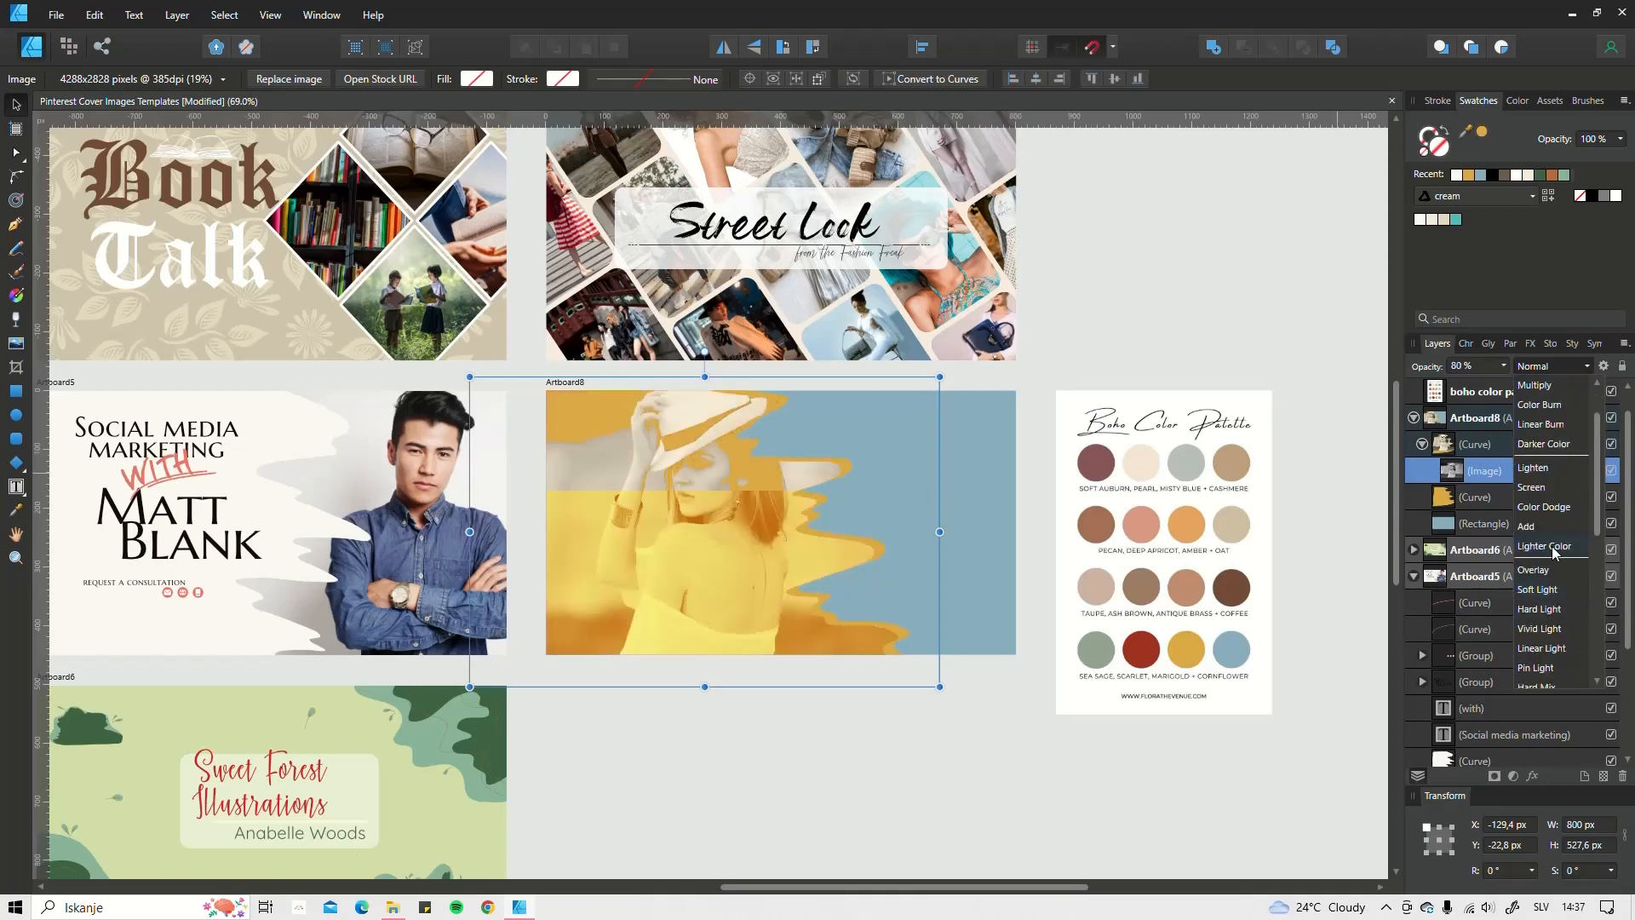
left_click(1587, 368)
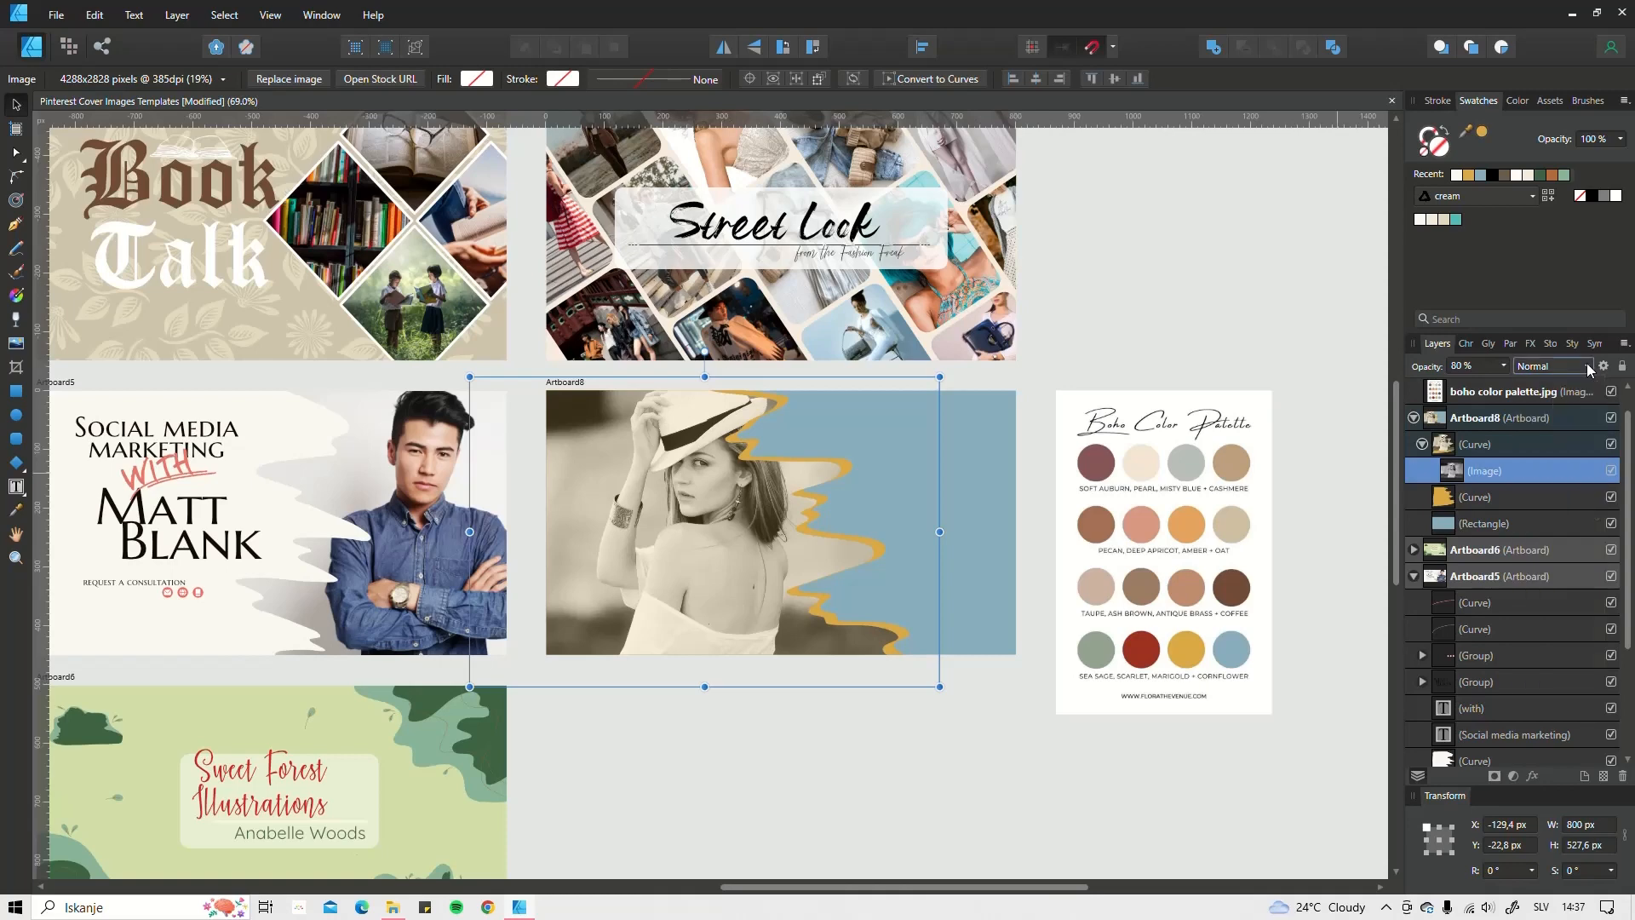
left_click(1516, 780)
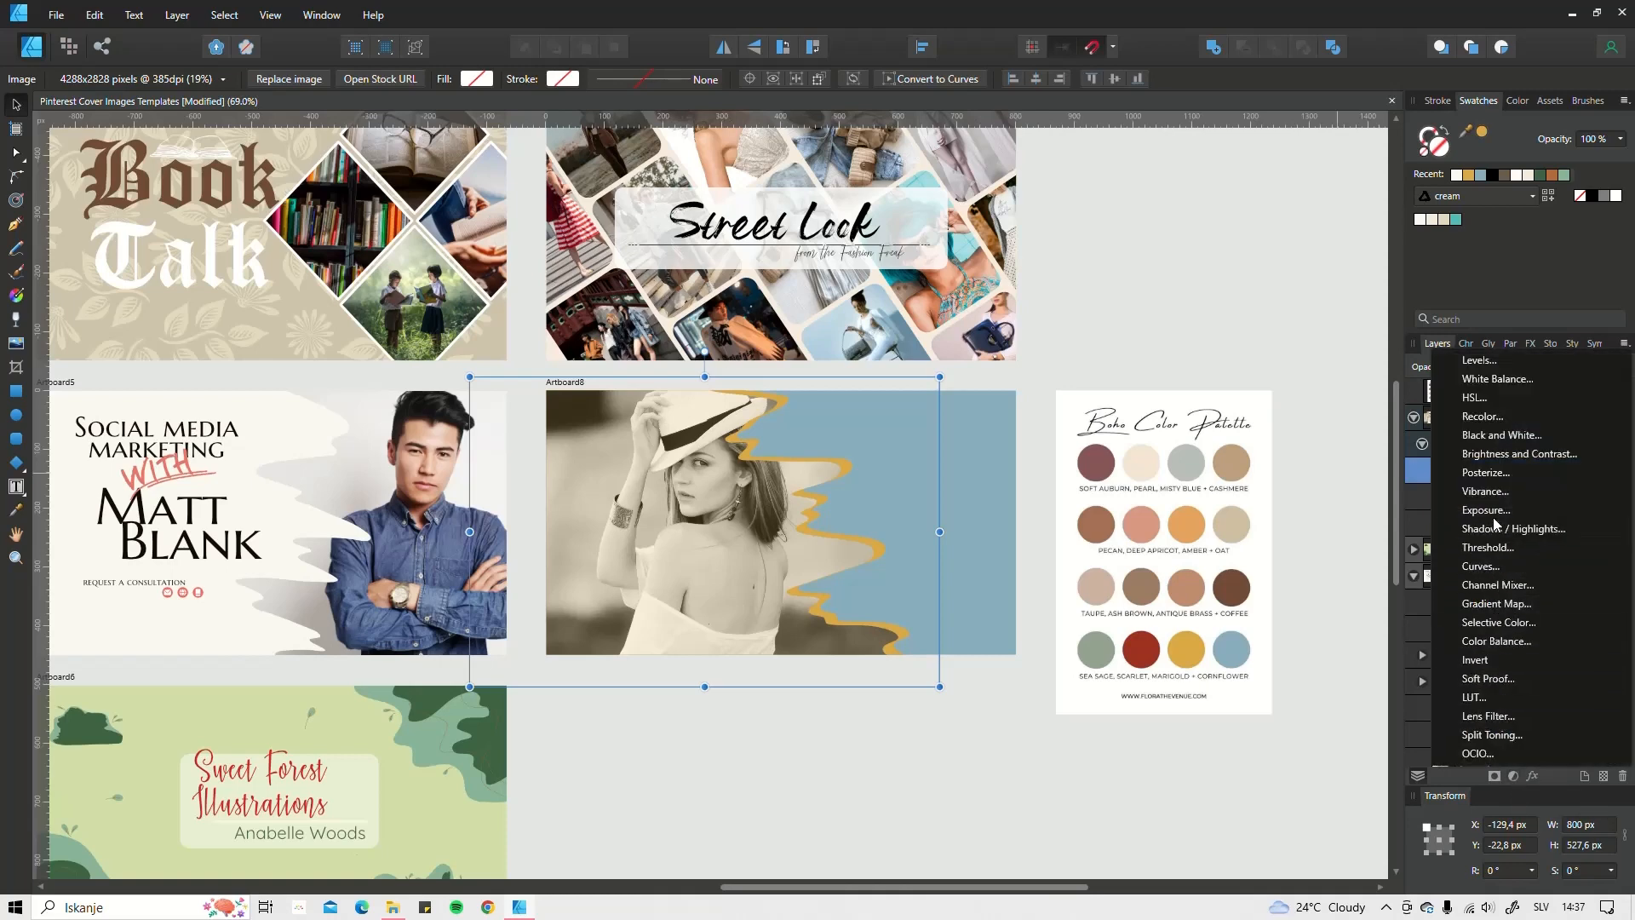
left_click(1276, 759)
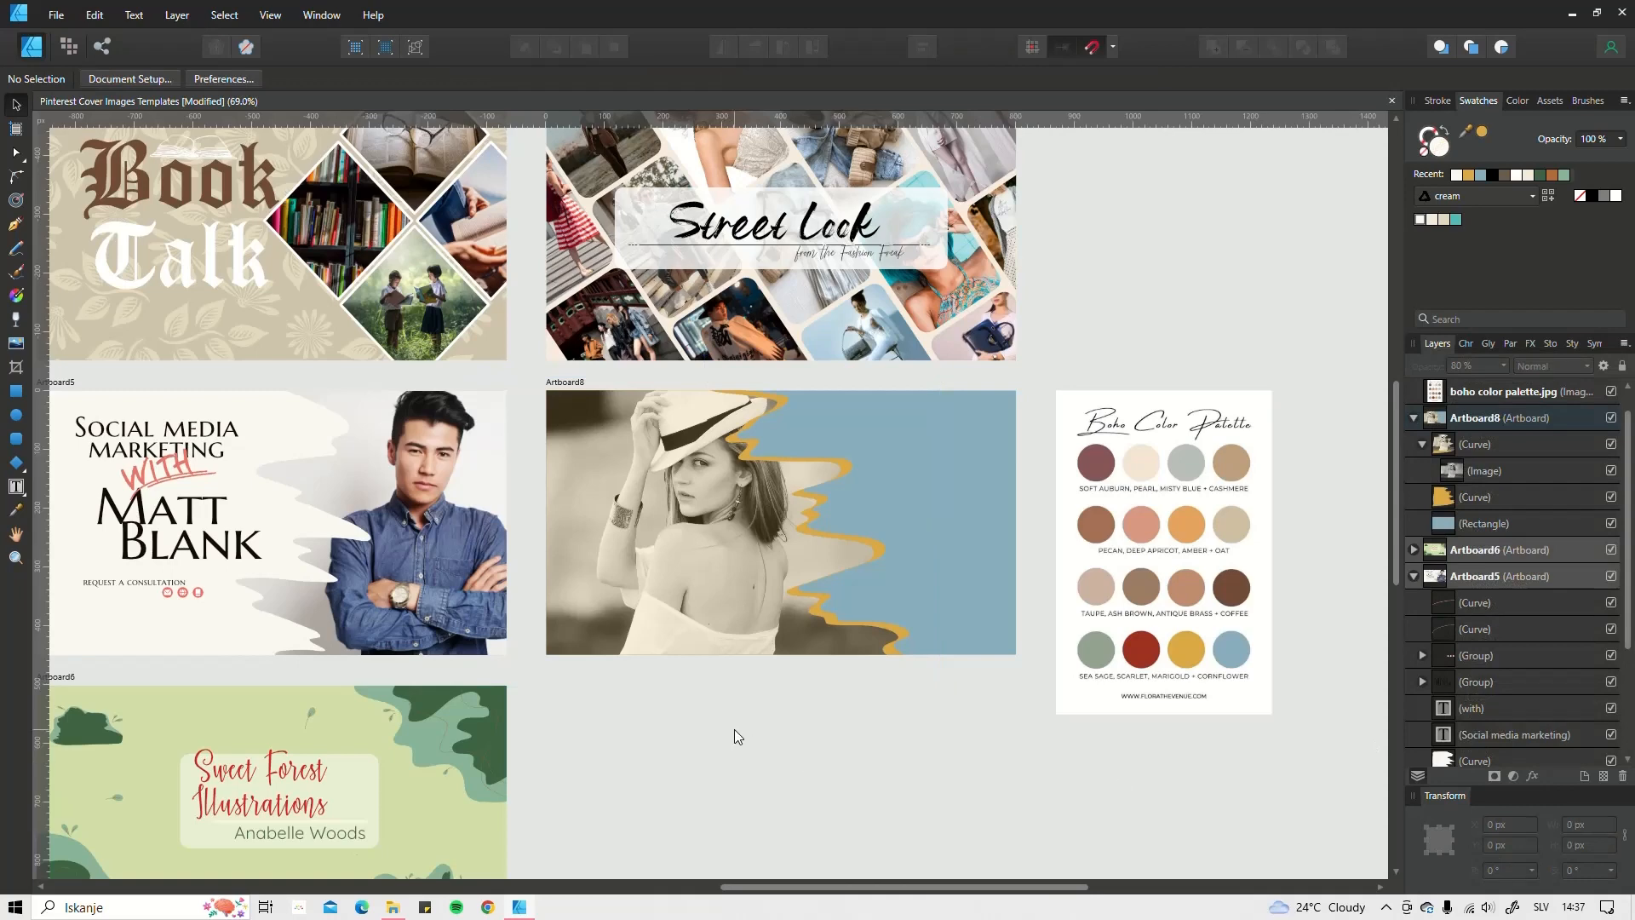
Step: Pan the view and bring up the Text tool flyout with Artistic and Frame Text options
left_click_drag(925, 467, 872, 447)
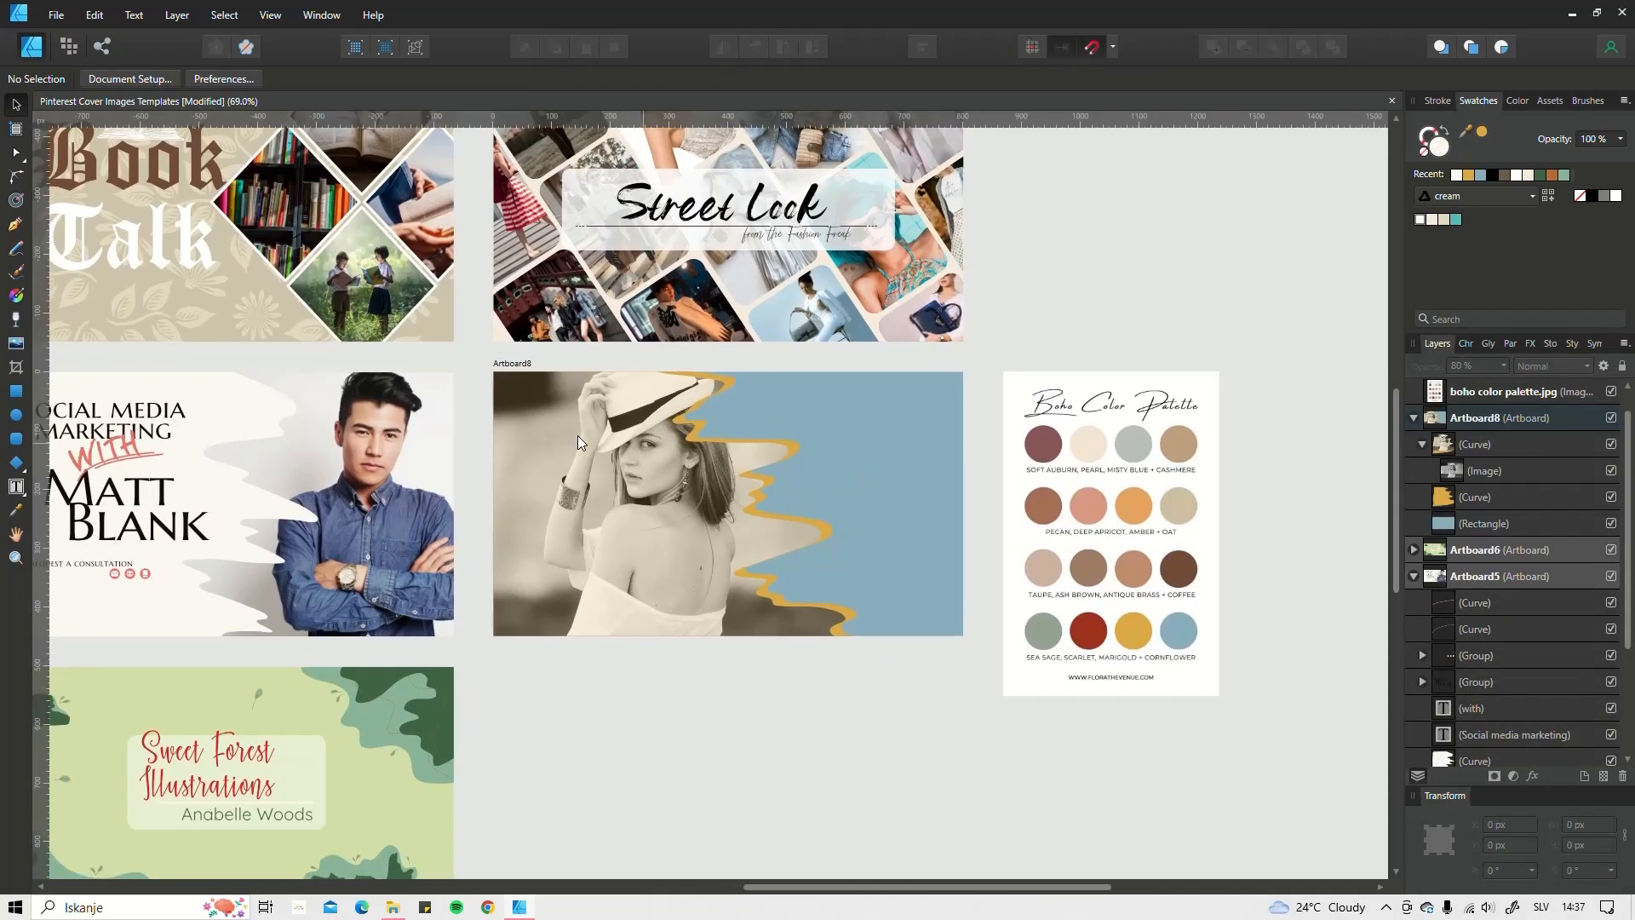
left_click(18, 489)
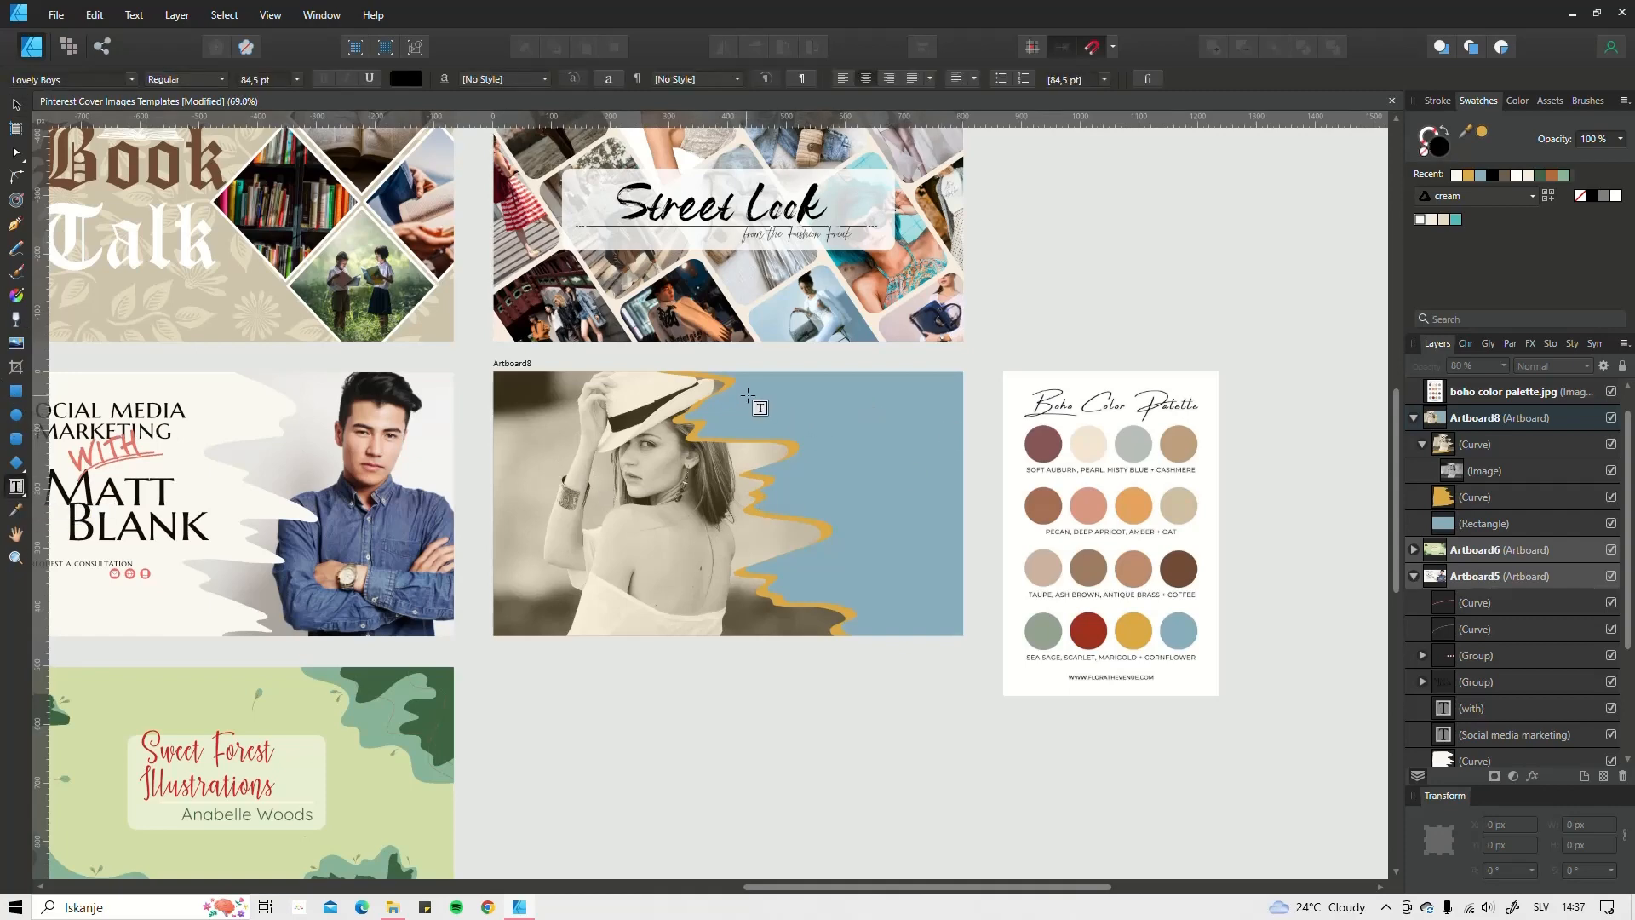
left_click(24, 494)
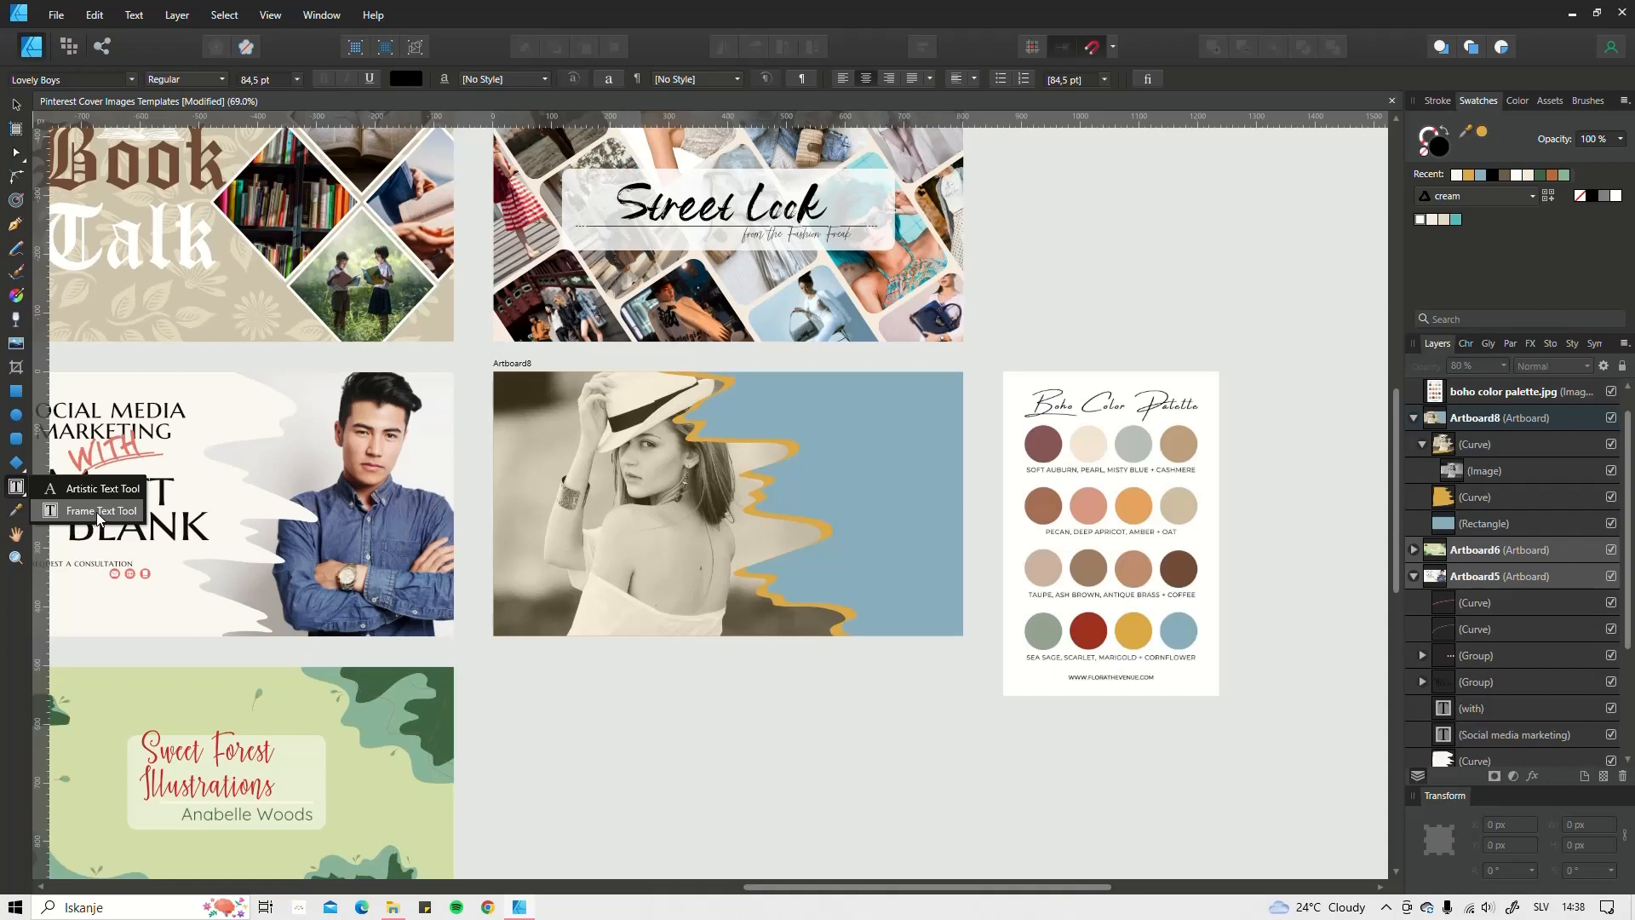
Step: Draw a frame text box over the blue area and type 'Fine Fotography' at 36 pt
left_click(98, 512)
left_click_drag(755, 394, 934, 461)
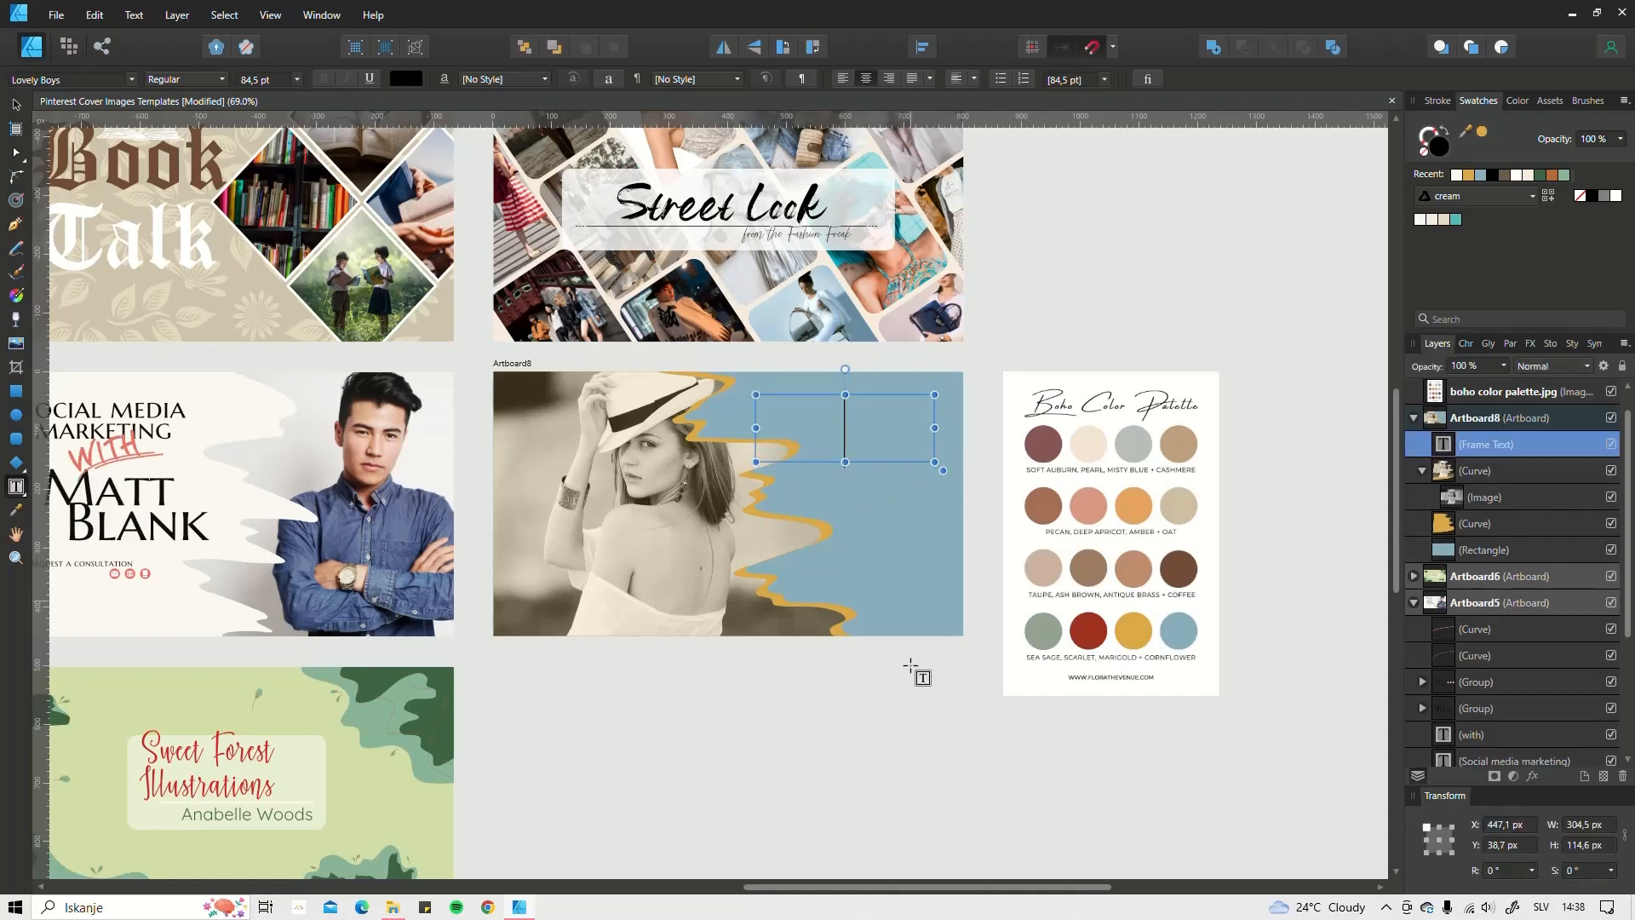
scroll(262, 79, "down", 3)
scroll(267, 83, "down", 3)
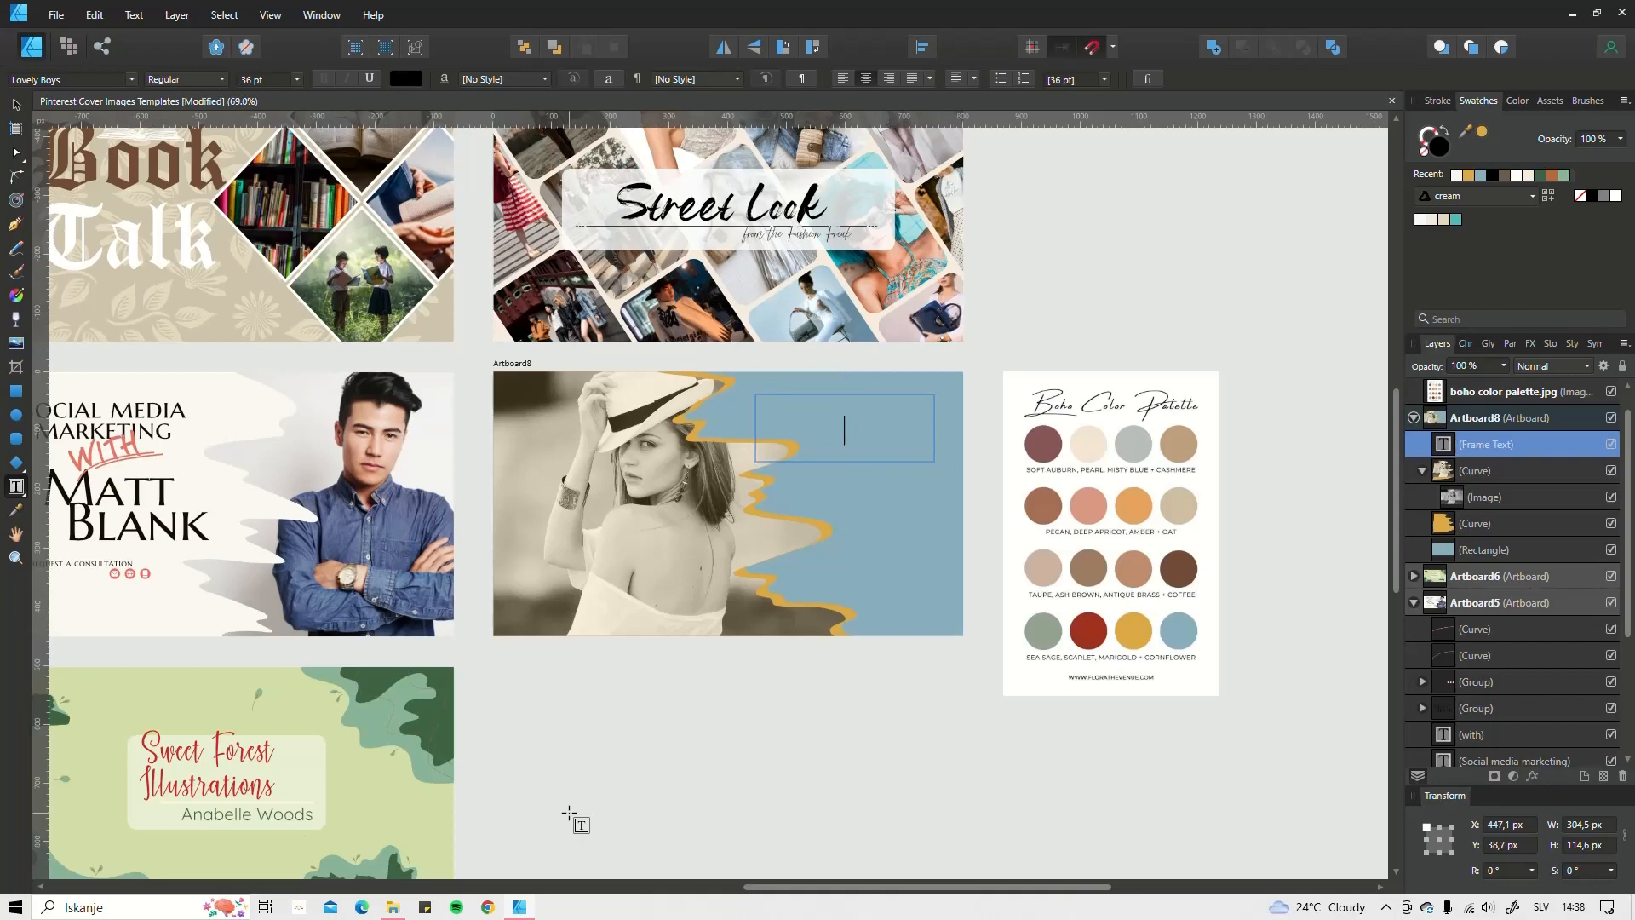
type("Fine Fotography")
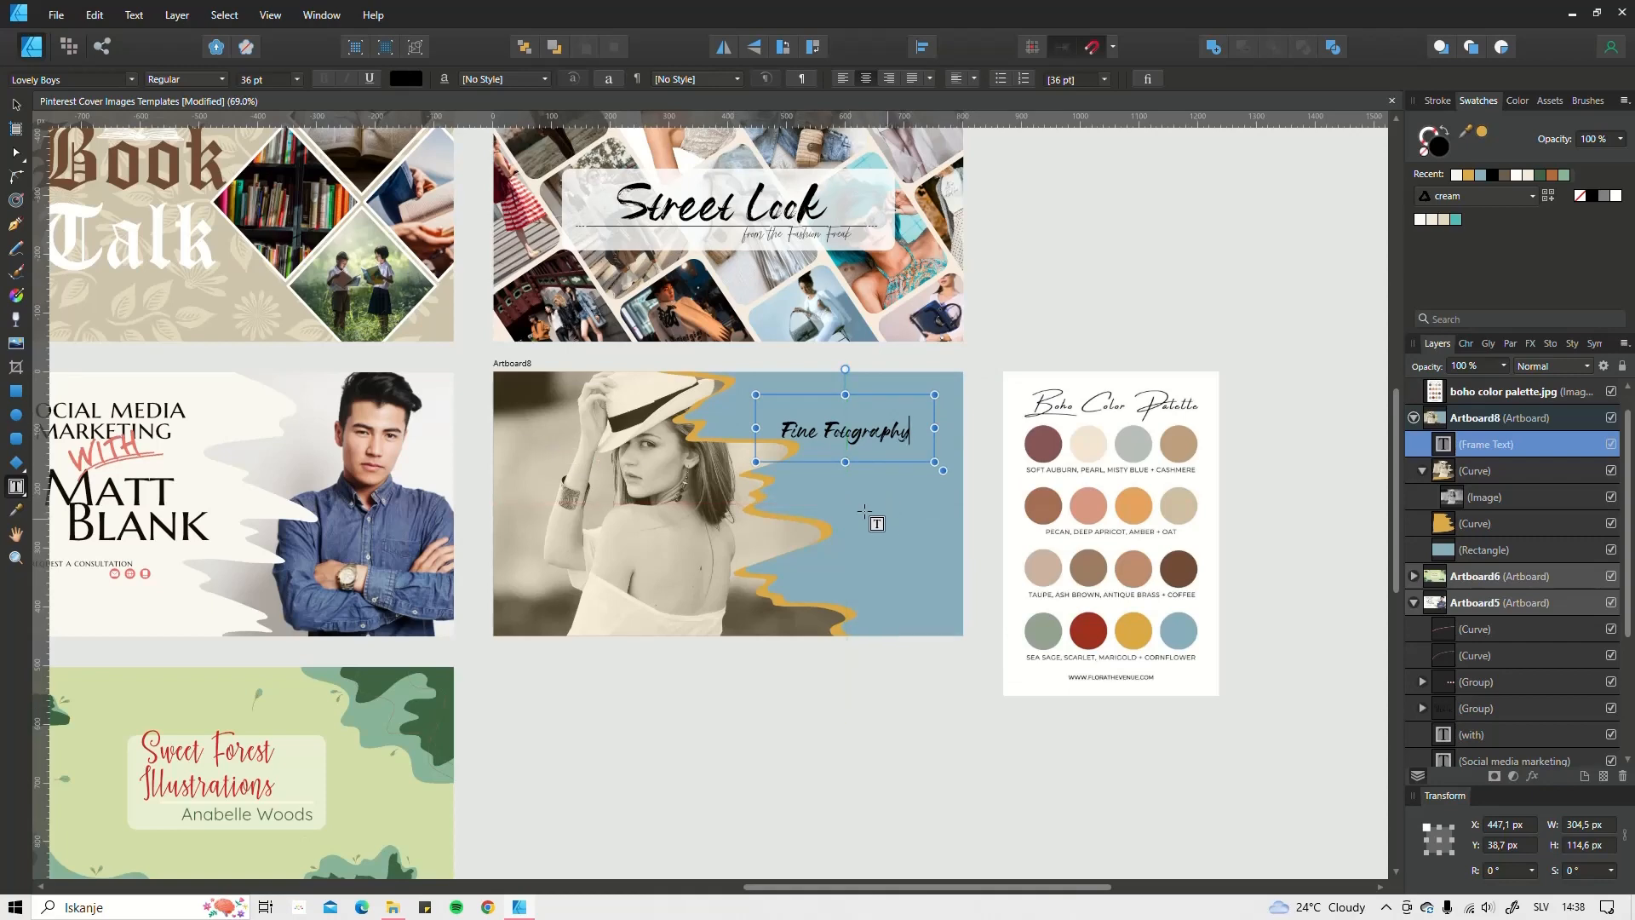
Step: Add a second frame below with the photographer's name, and insert 'Art' after 'Fine'
left_click_drag(778, 505, 926, 541)
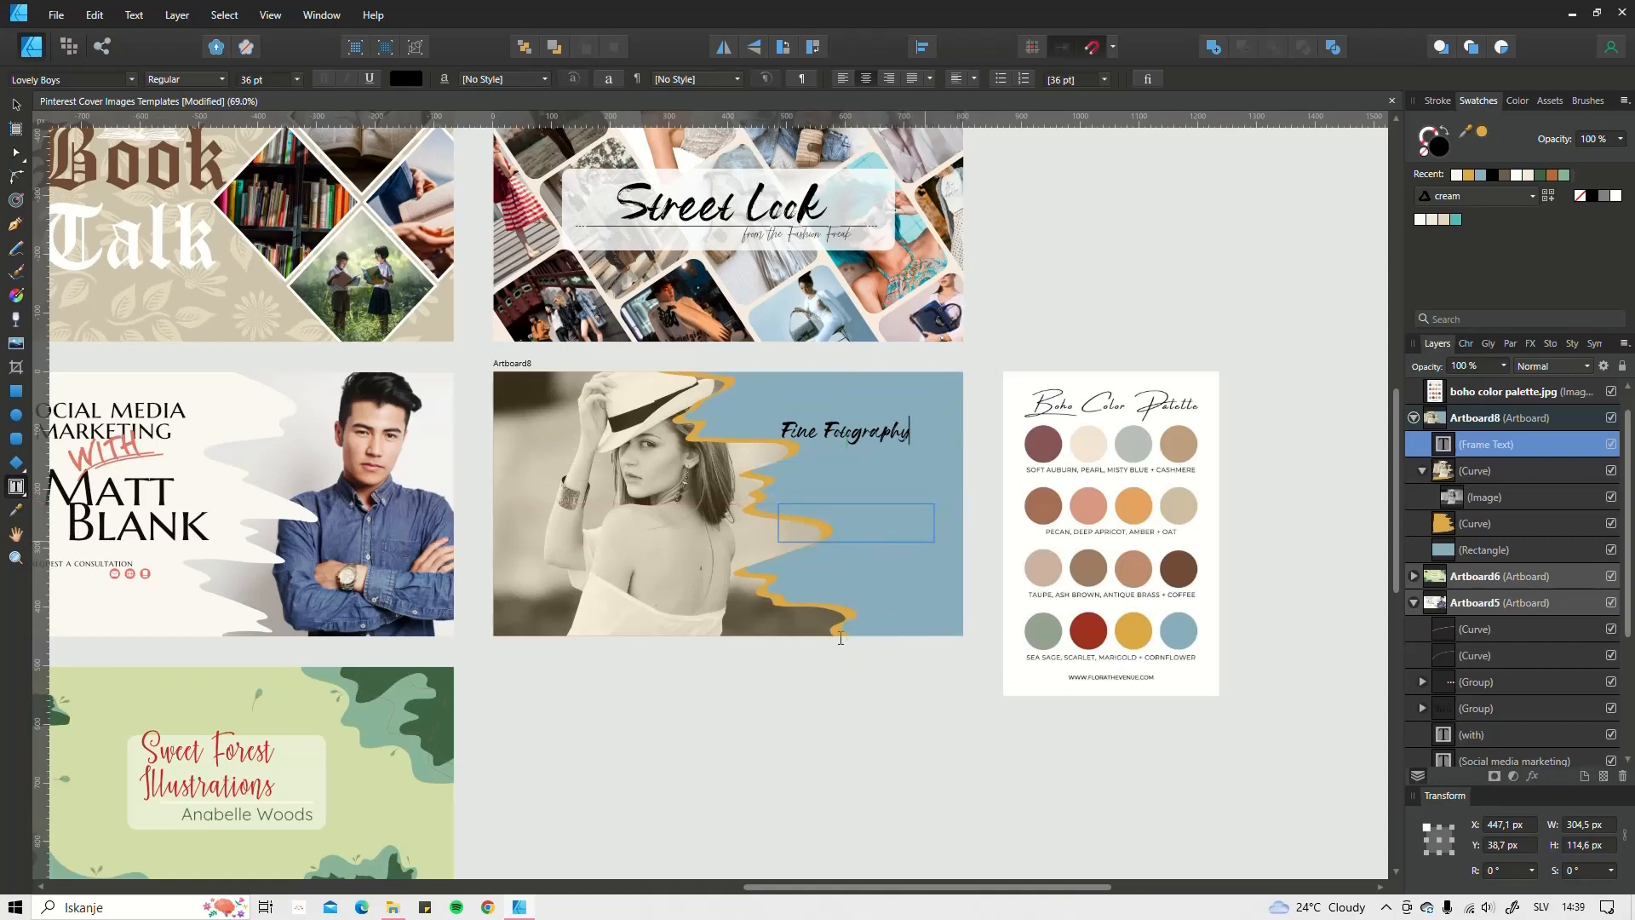
type("Nane")
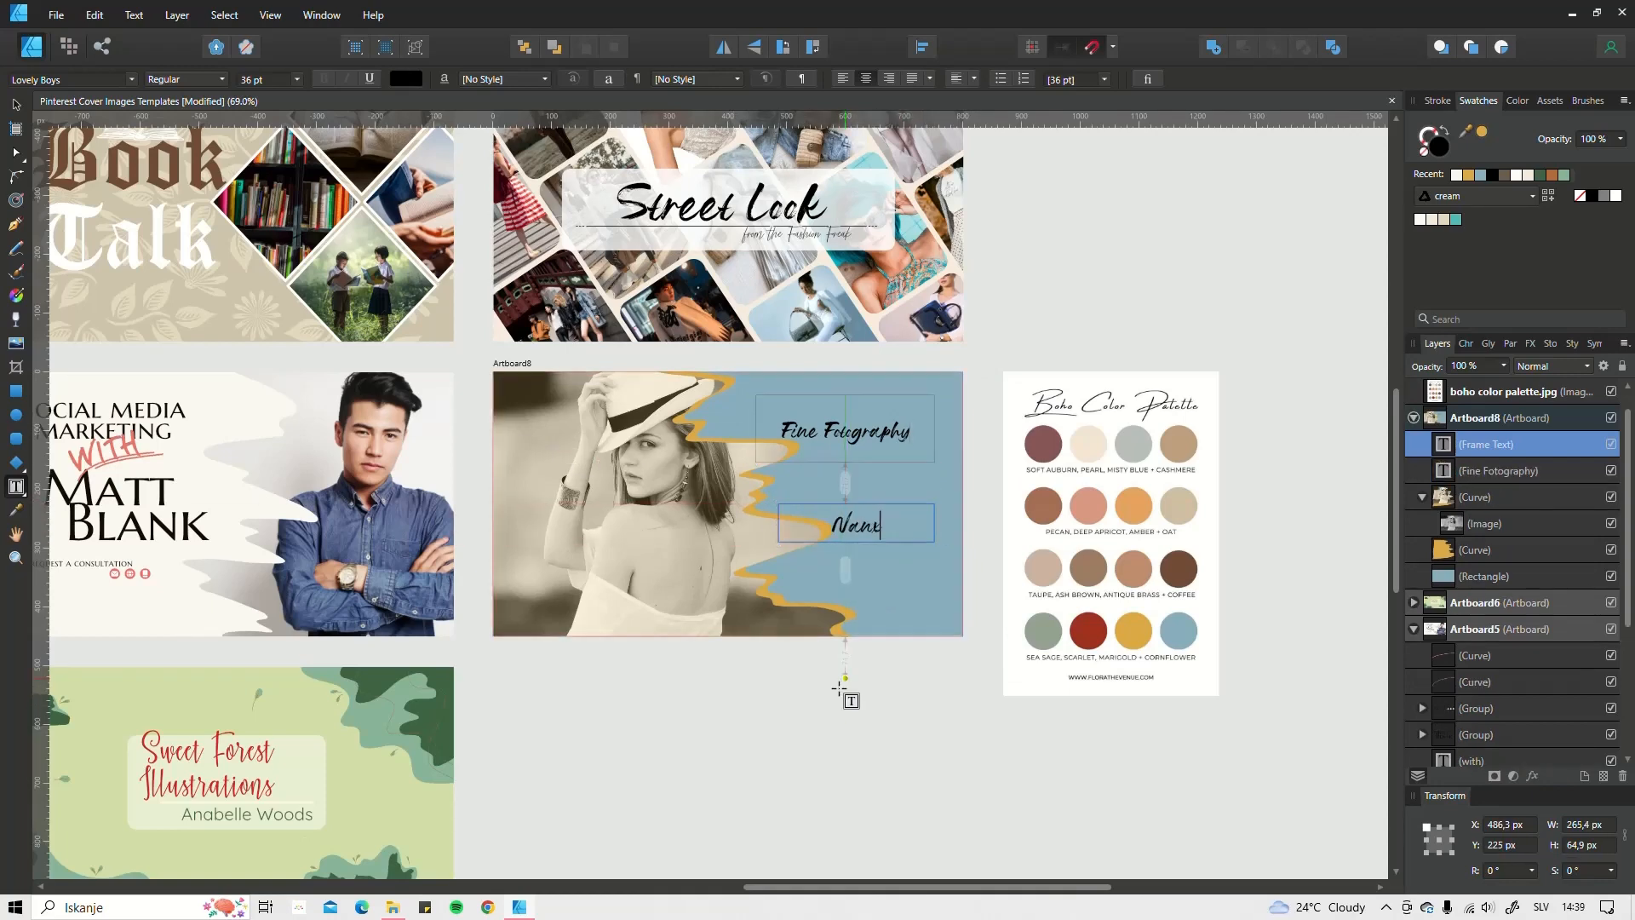
type("y")
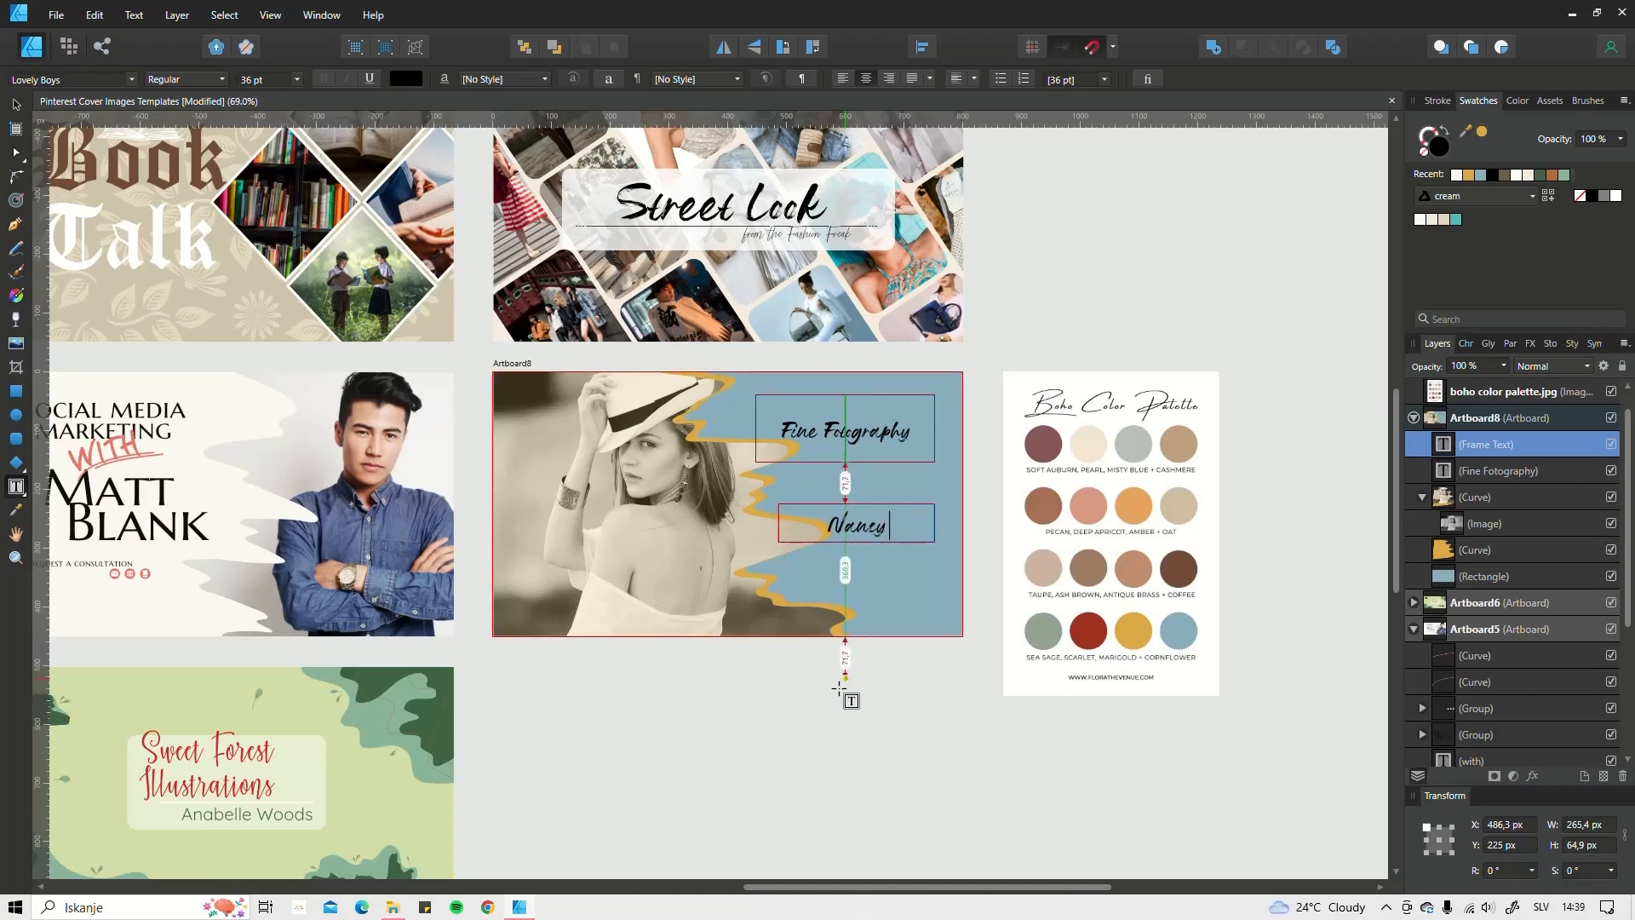
type(" Drue Photo")
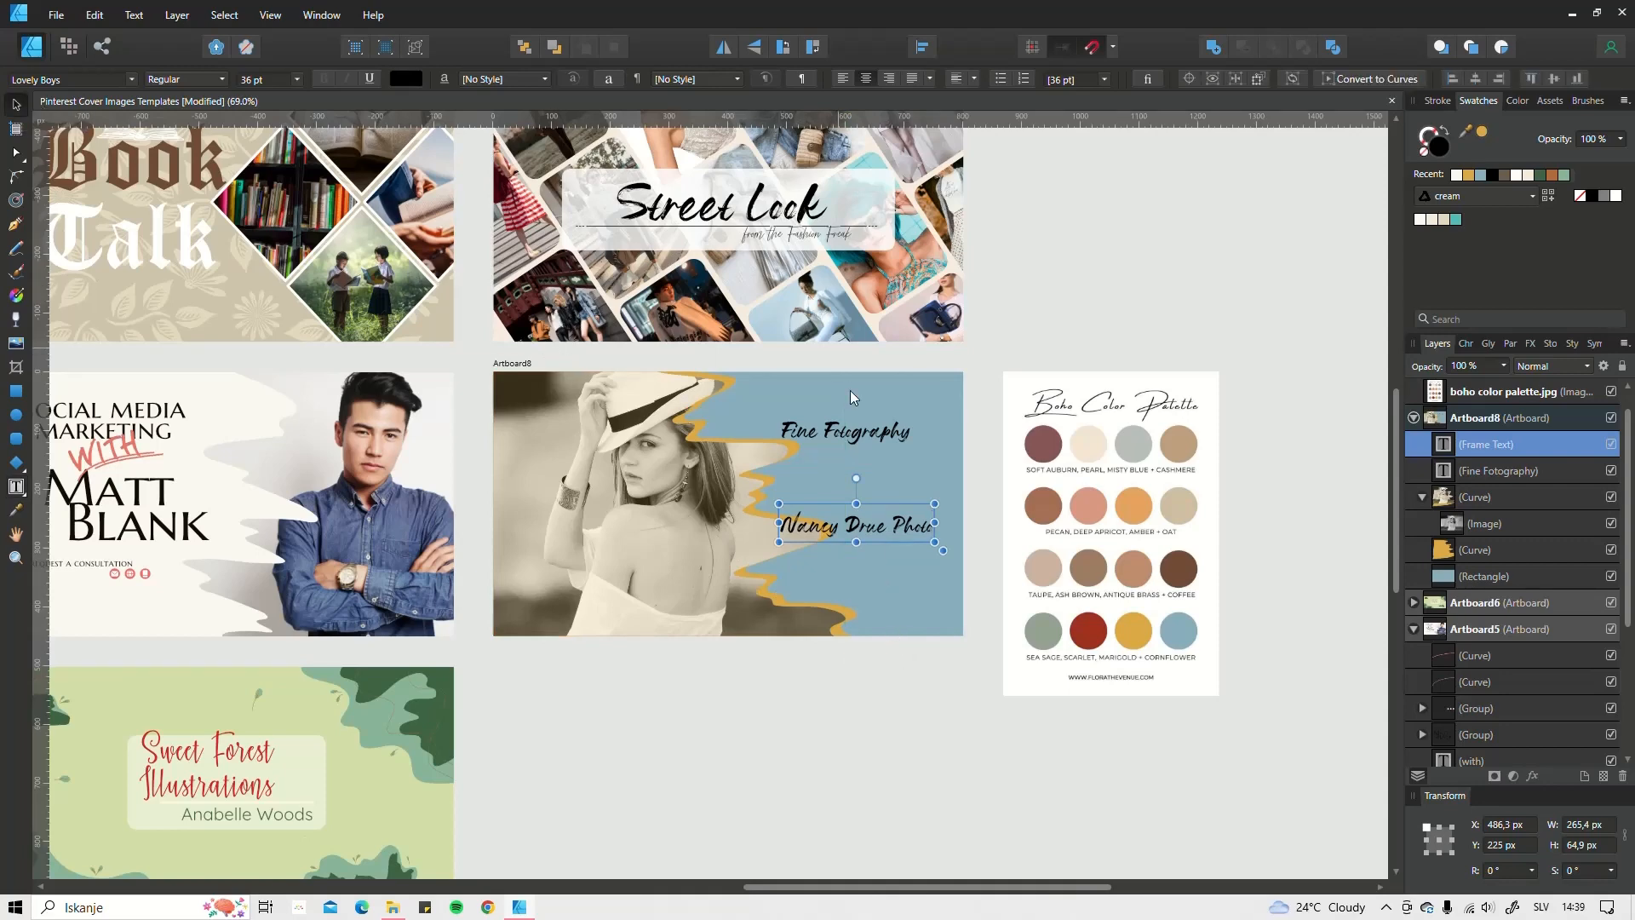
left_click(820, 431)
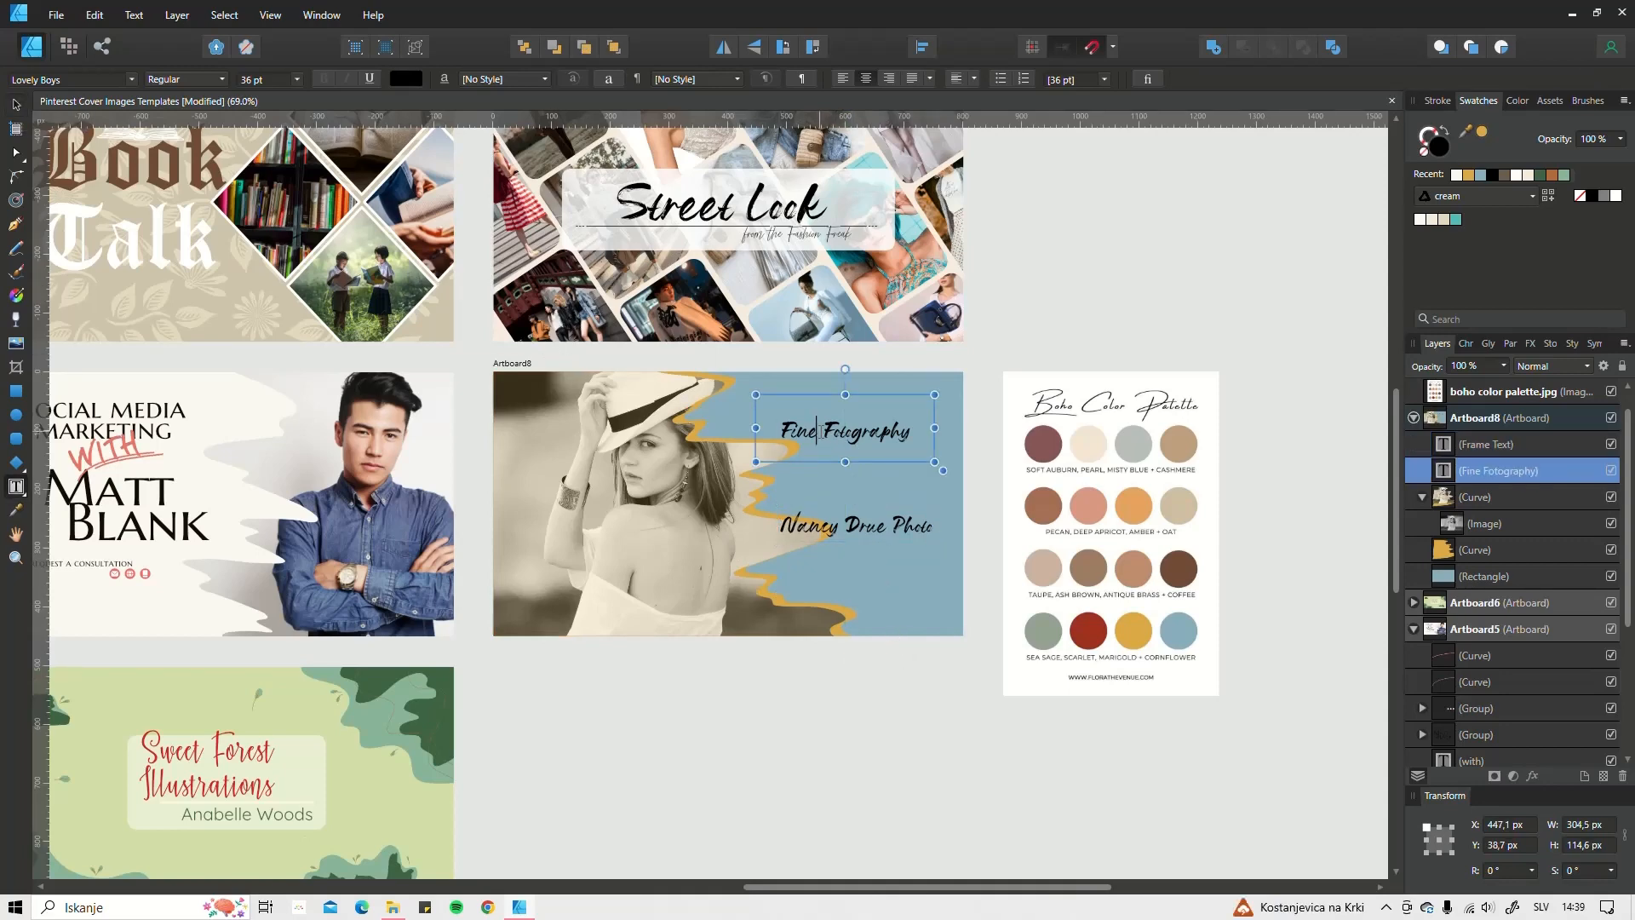
type("Art")
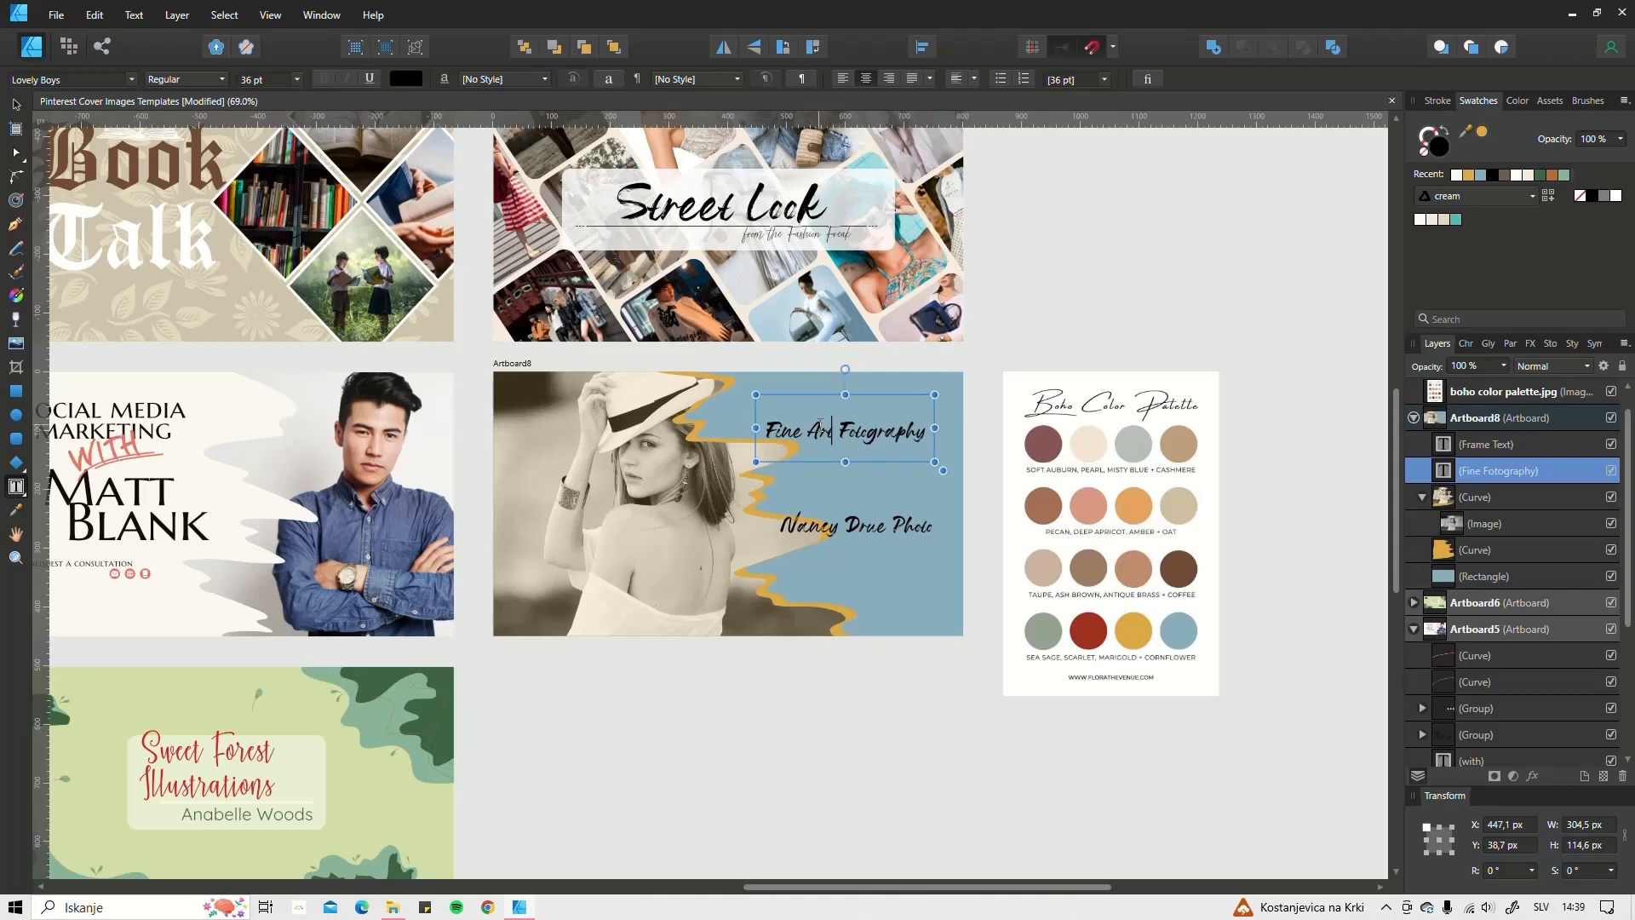
left_click(15, 104)
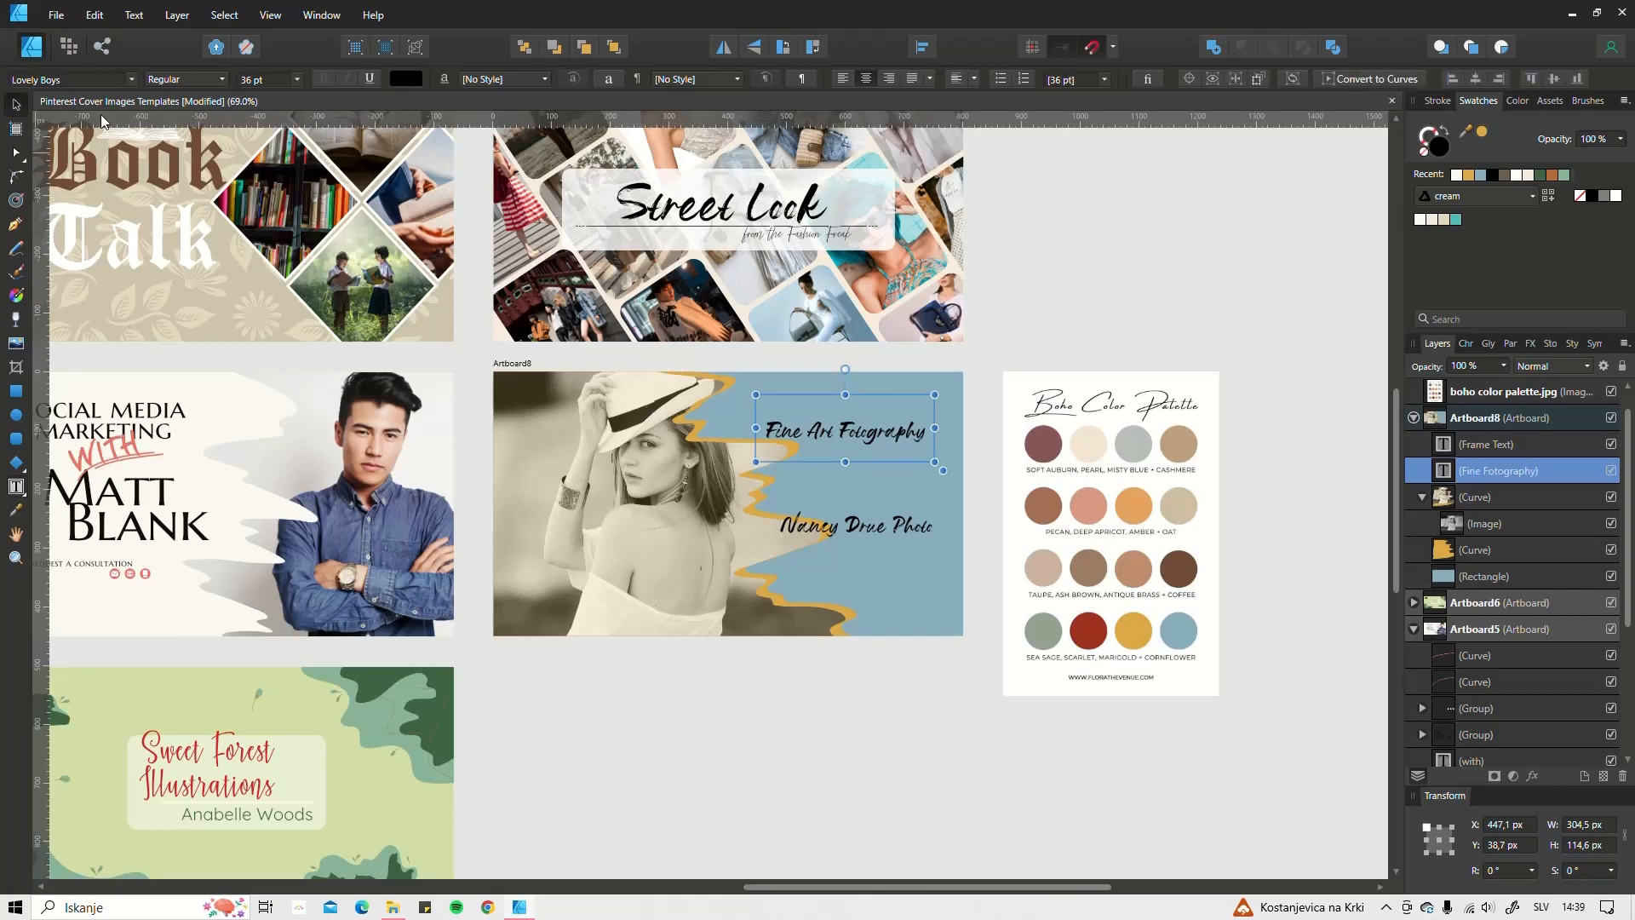
Step: Nudge the title frame slightly and shift the photo's curve left to reveal more orange
left_click_drag(862, 436, 873, 440)
left_click(636, 591)
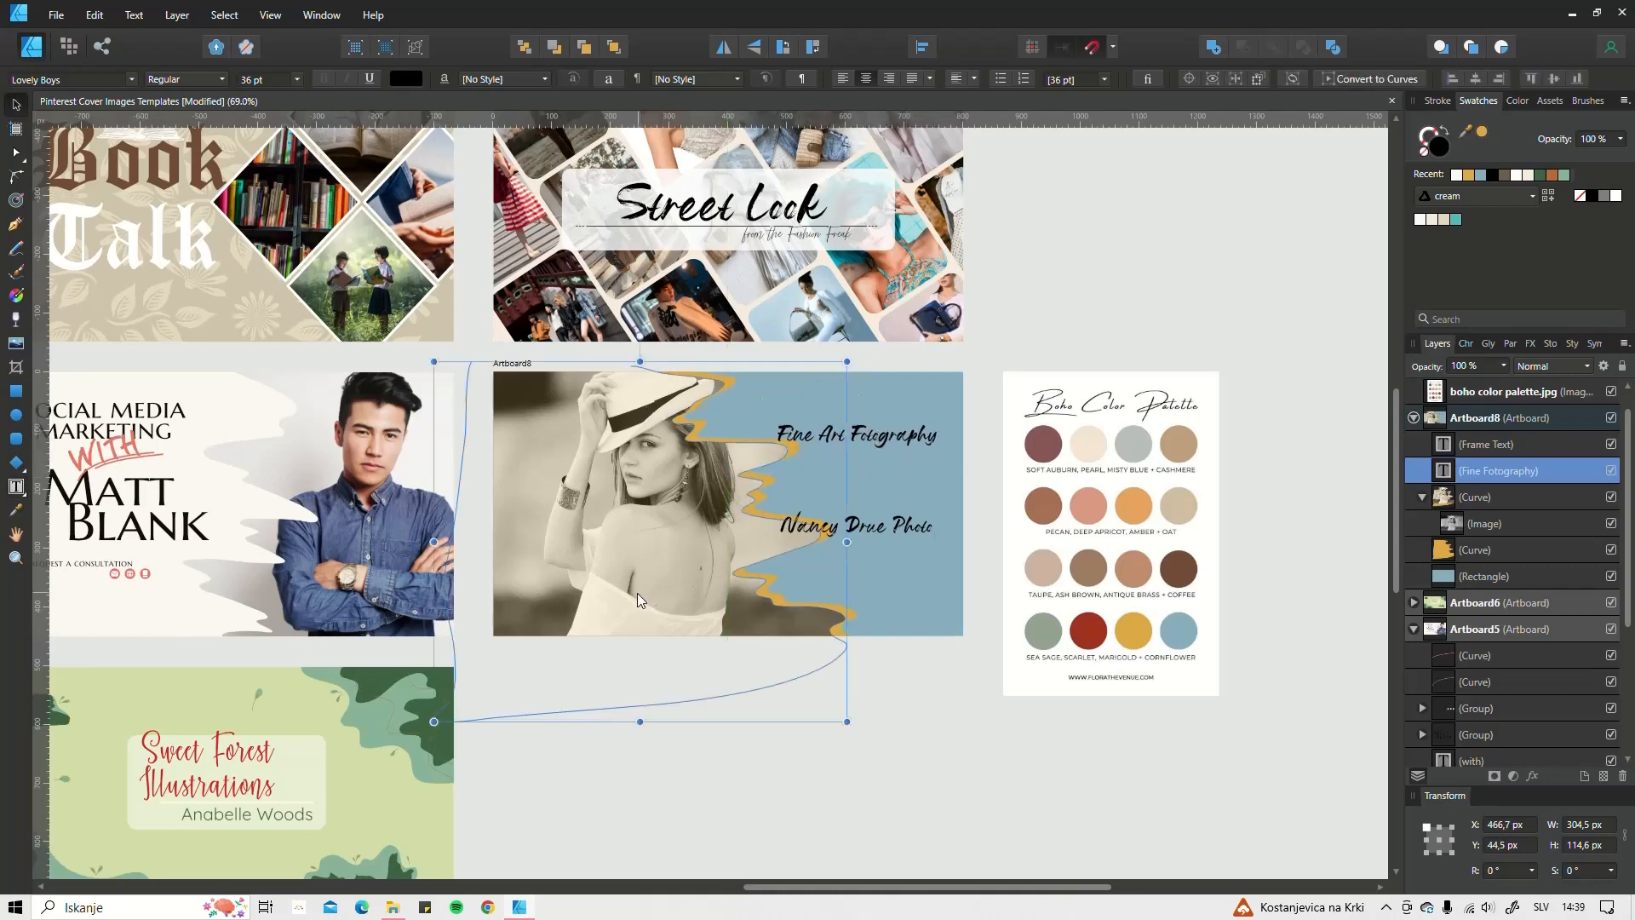
left_click_drag(664, 579, 620, 579)
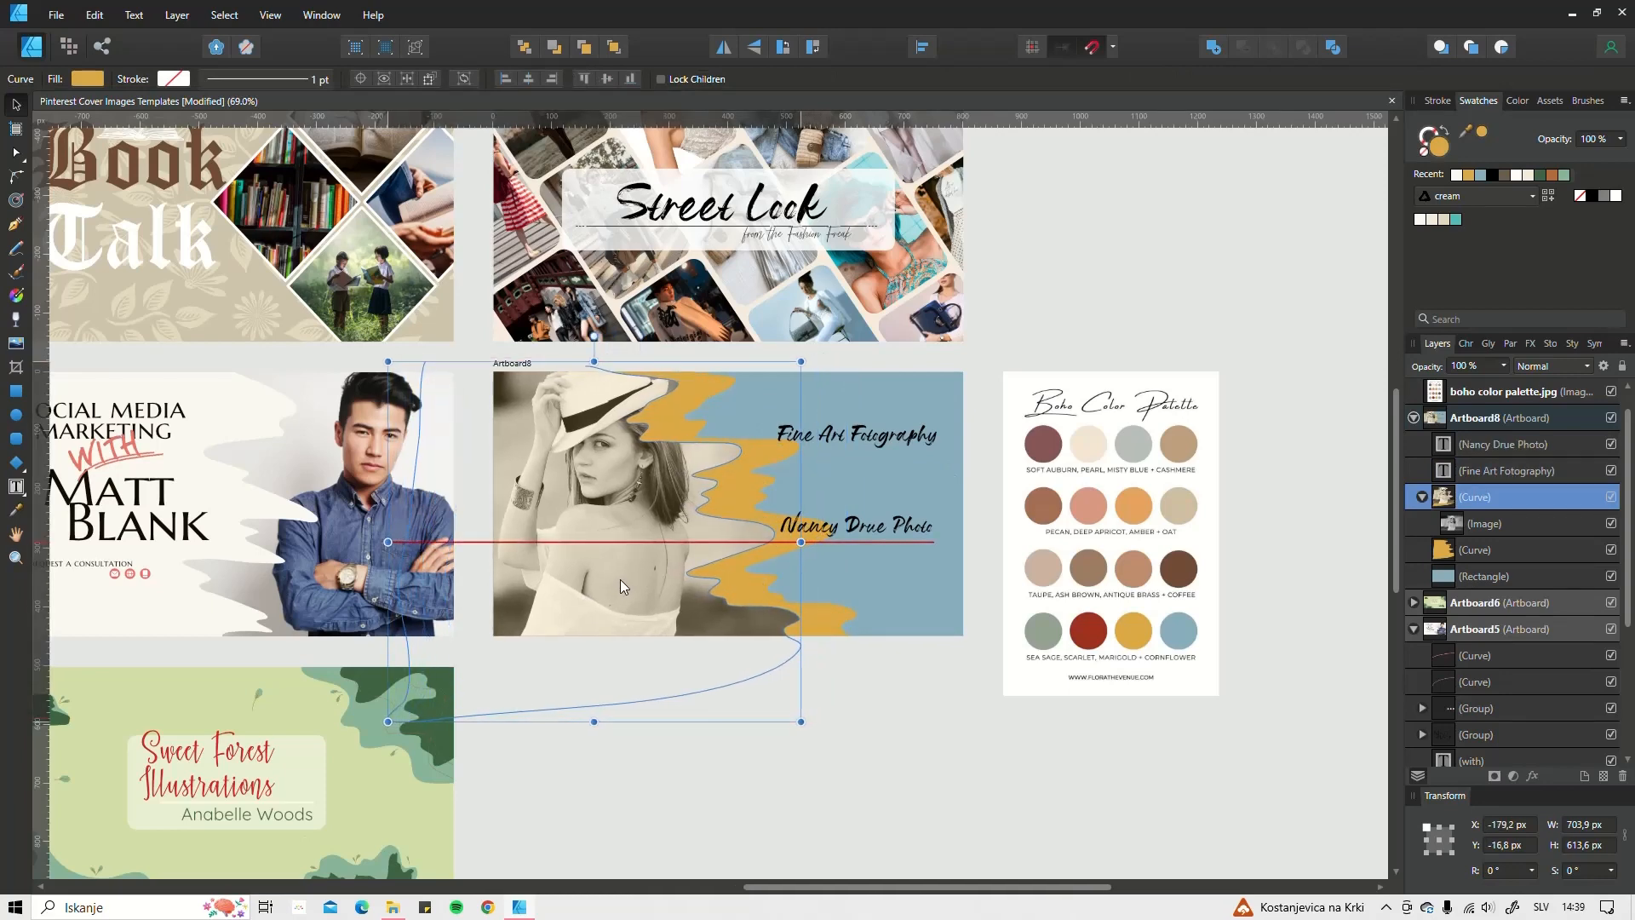
Step: Move the gold curve left and up, then arrow-nudge it to about X -172,2 px, Y -20,3 px
left_click(839, 629)
left_click_drag(826, 624, 773, 609)
key("Down")
key("Down")
key("Down")
key("Down")
key("Down")
key("Down")
key("Down")
key("Down")
key("Down")
key("Down")
key("Down")
key("Down")
key("Down")
key("Down")
key("Down")
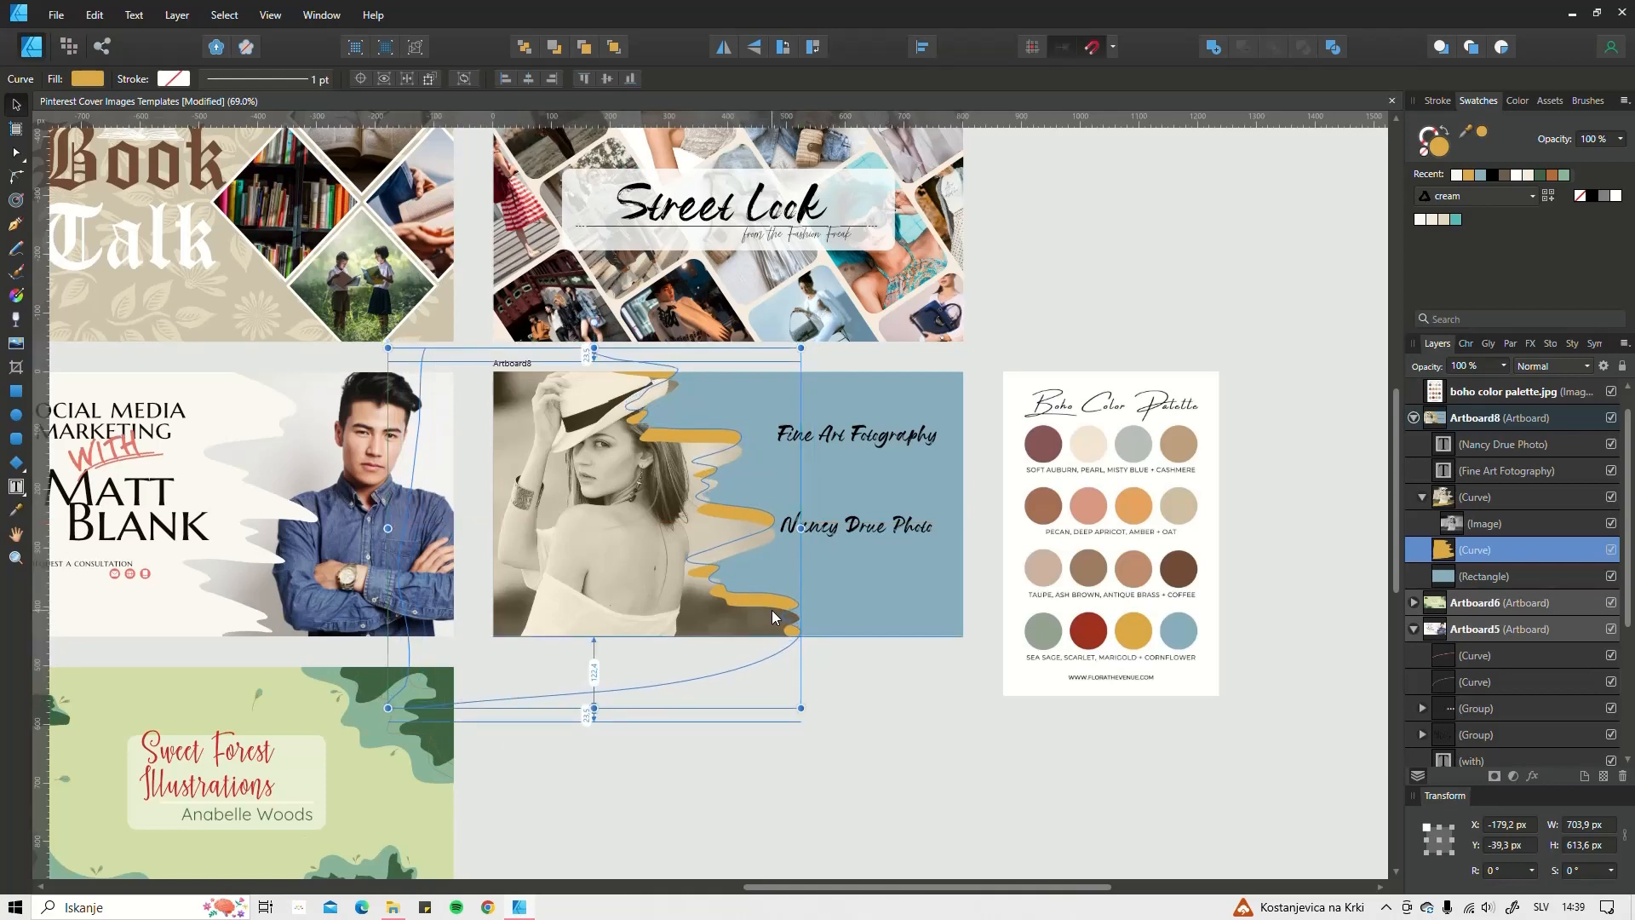
key("Right")
key("Right")
key("Right")
key("Right")
key("Right")
key("Right")
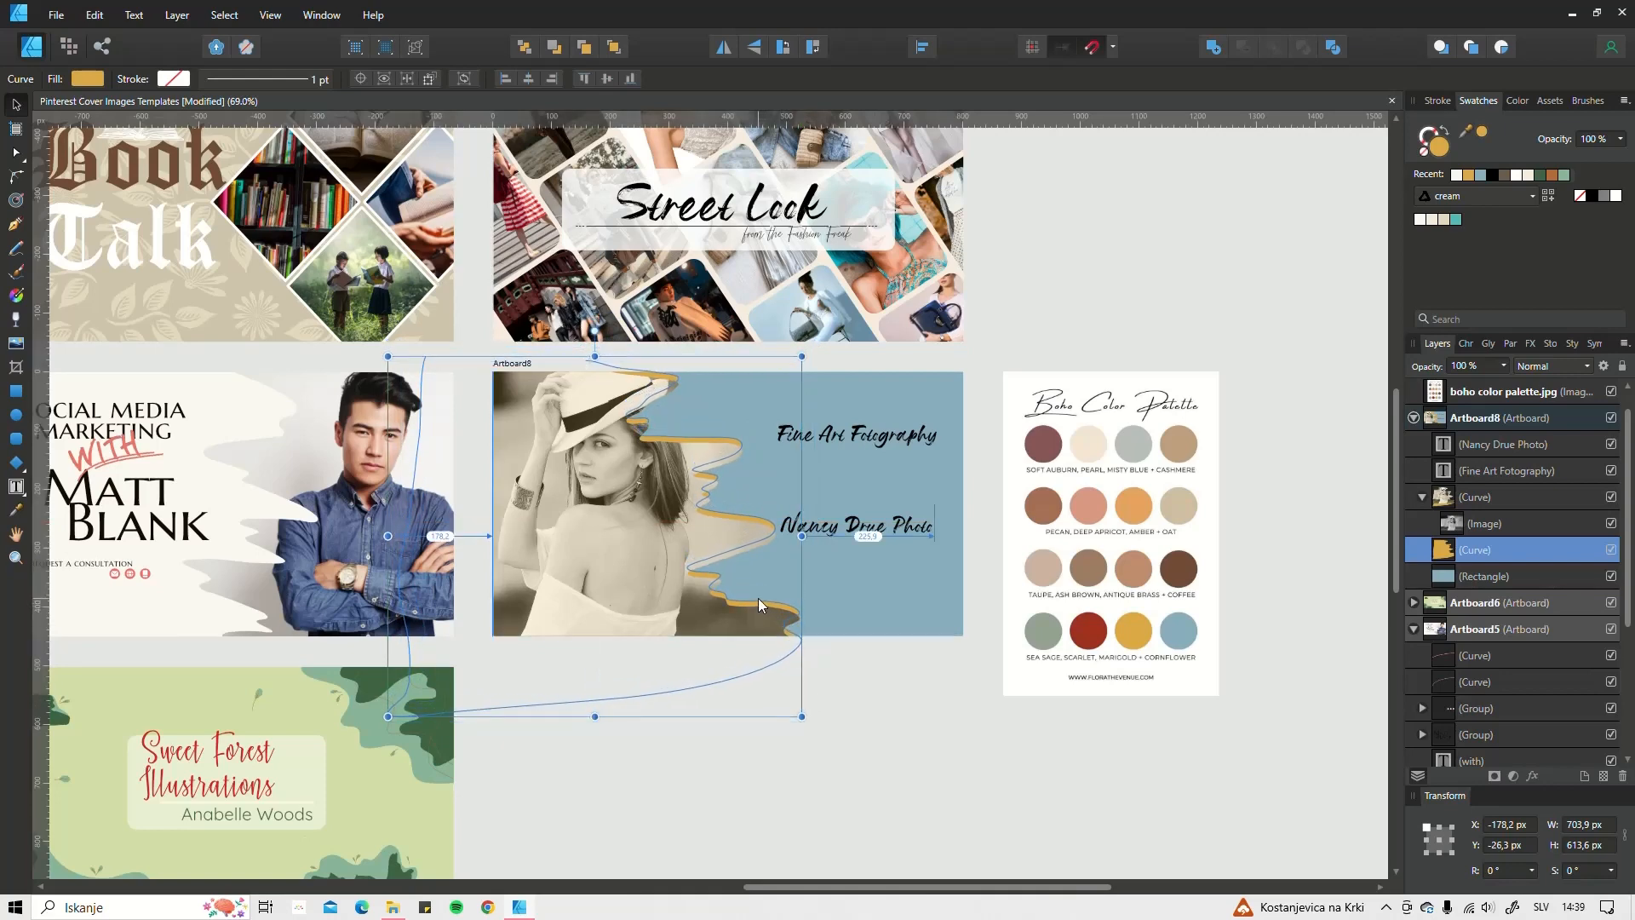
key("Down")
key("Down")
key("Down")
key("Down")
key("Down")
key("Down")
key("Down")
key("Down")
key("Down")
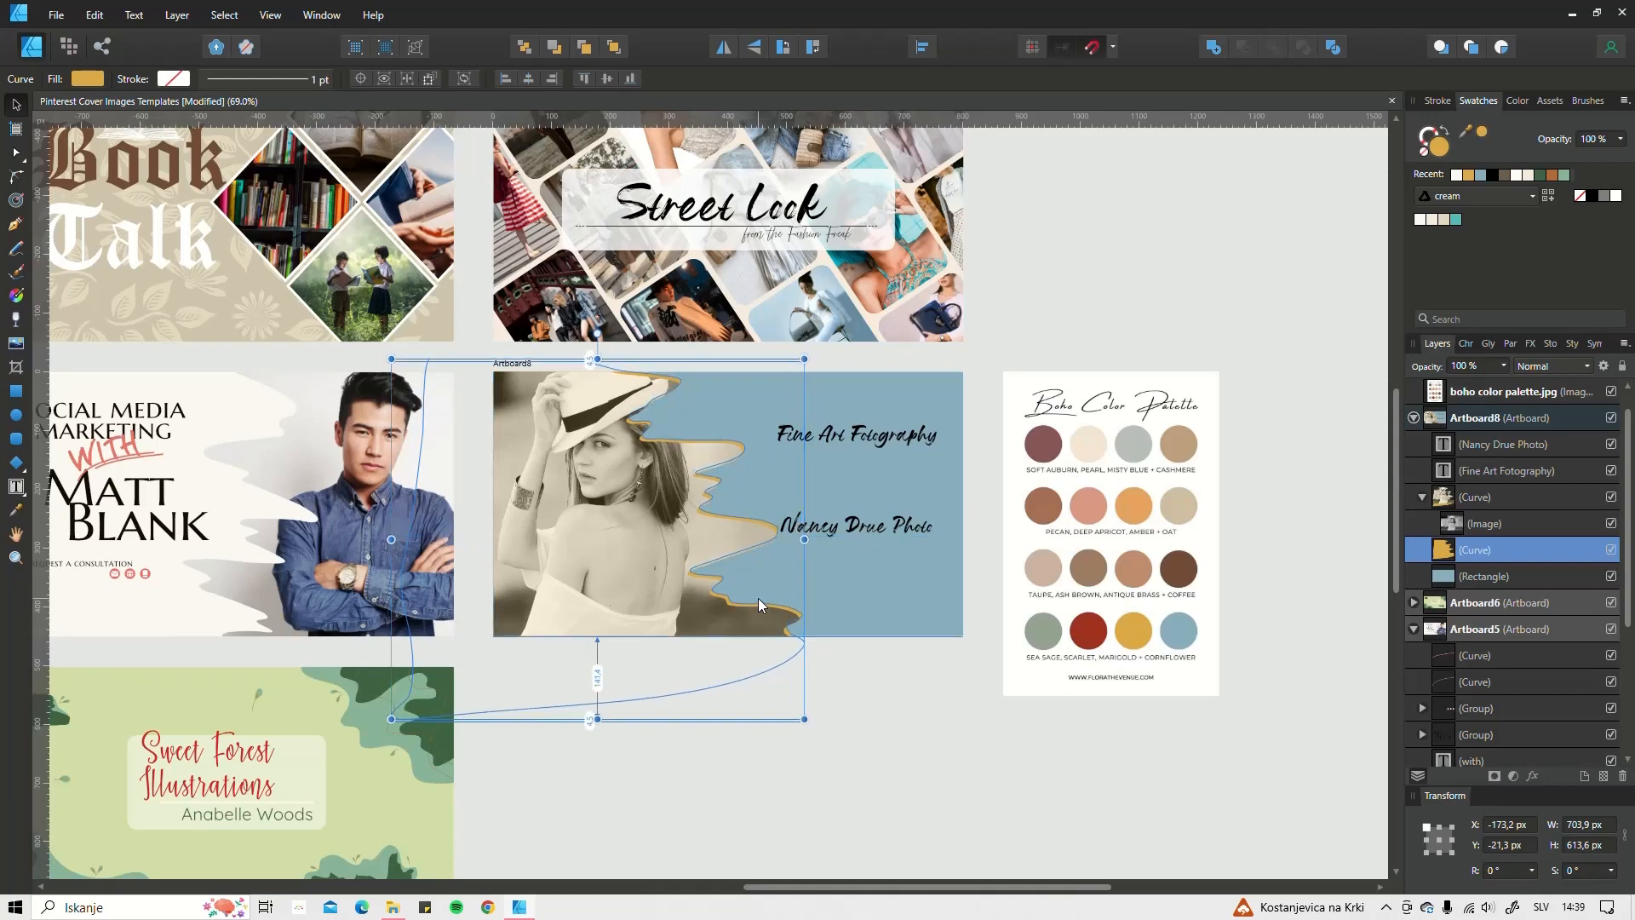
key("Up")
key("Up")
key("Up")
key("Up")
key("Up")
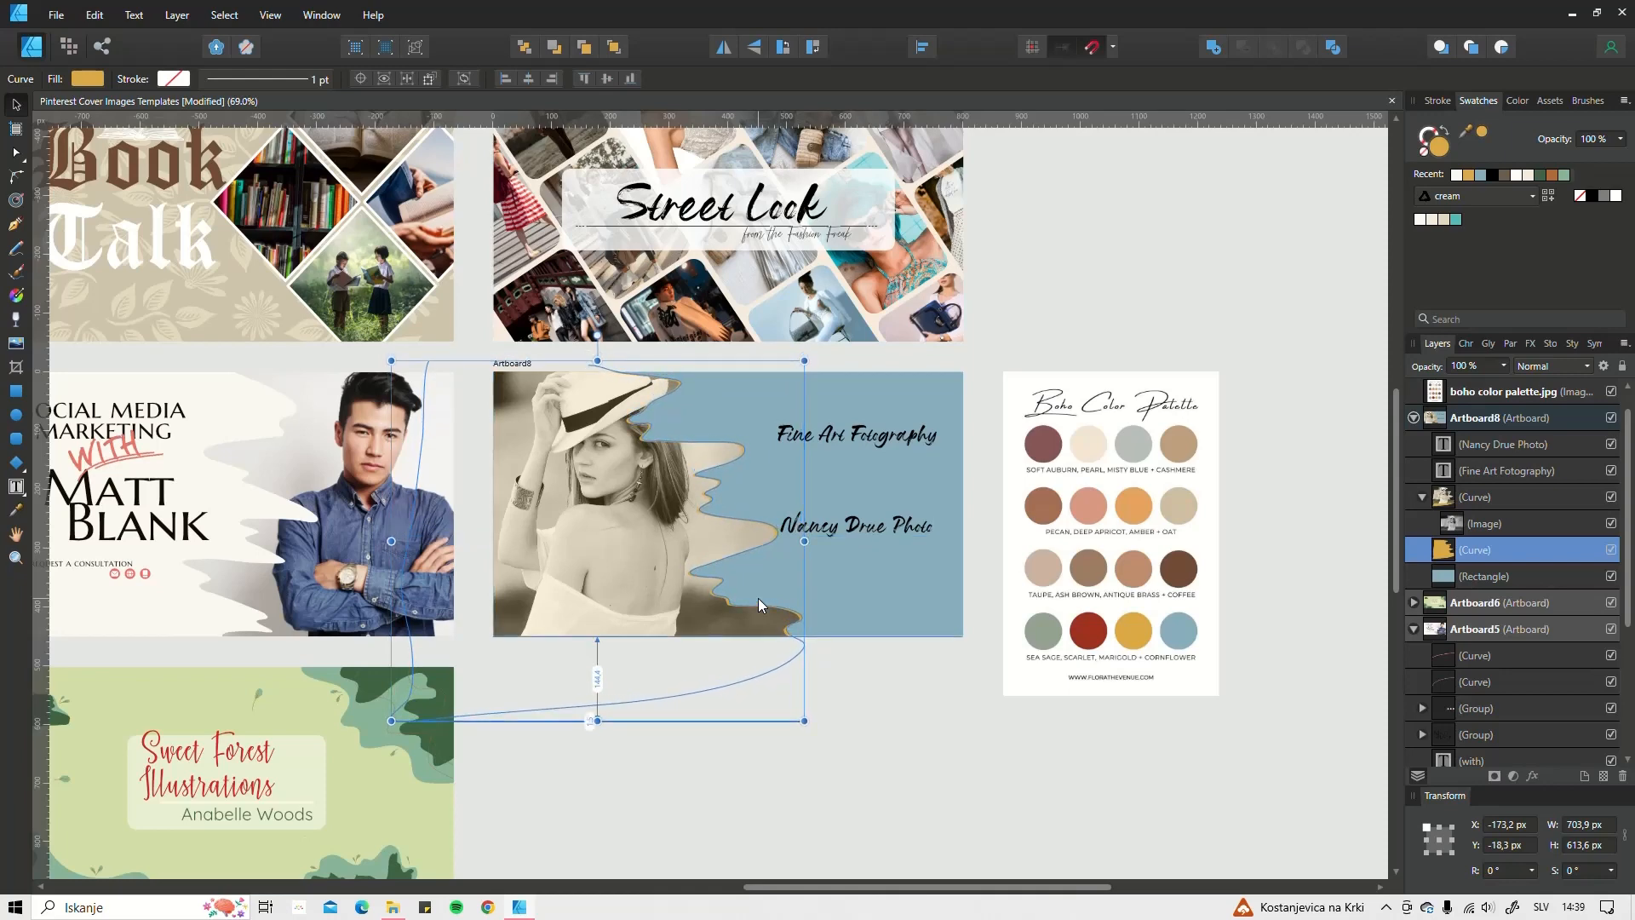
key("Right")
key("Right")
key("Down")
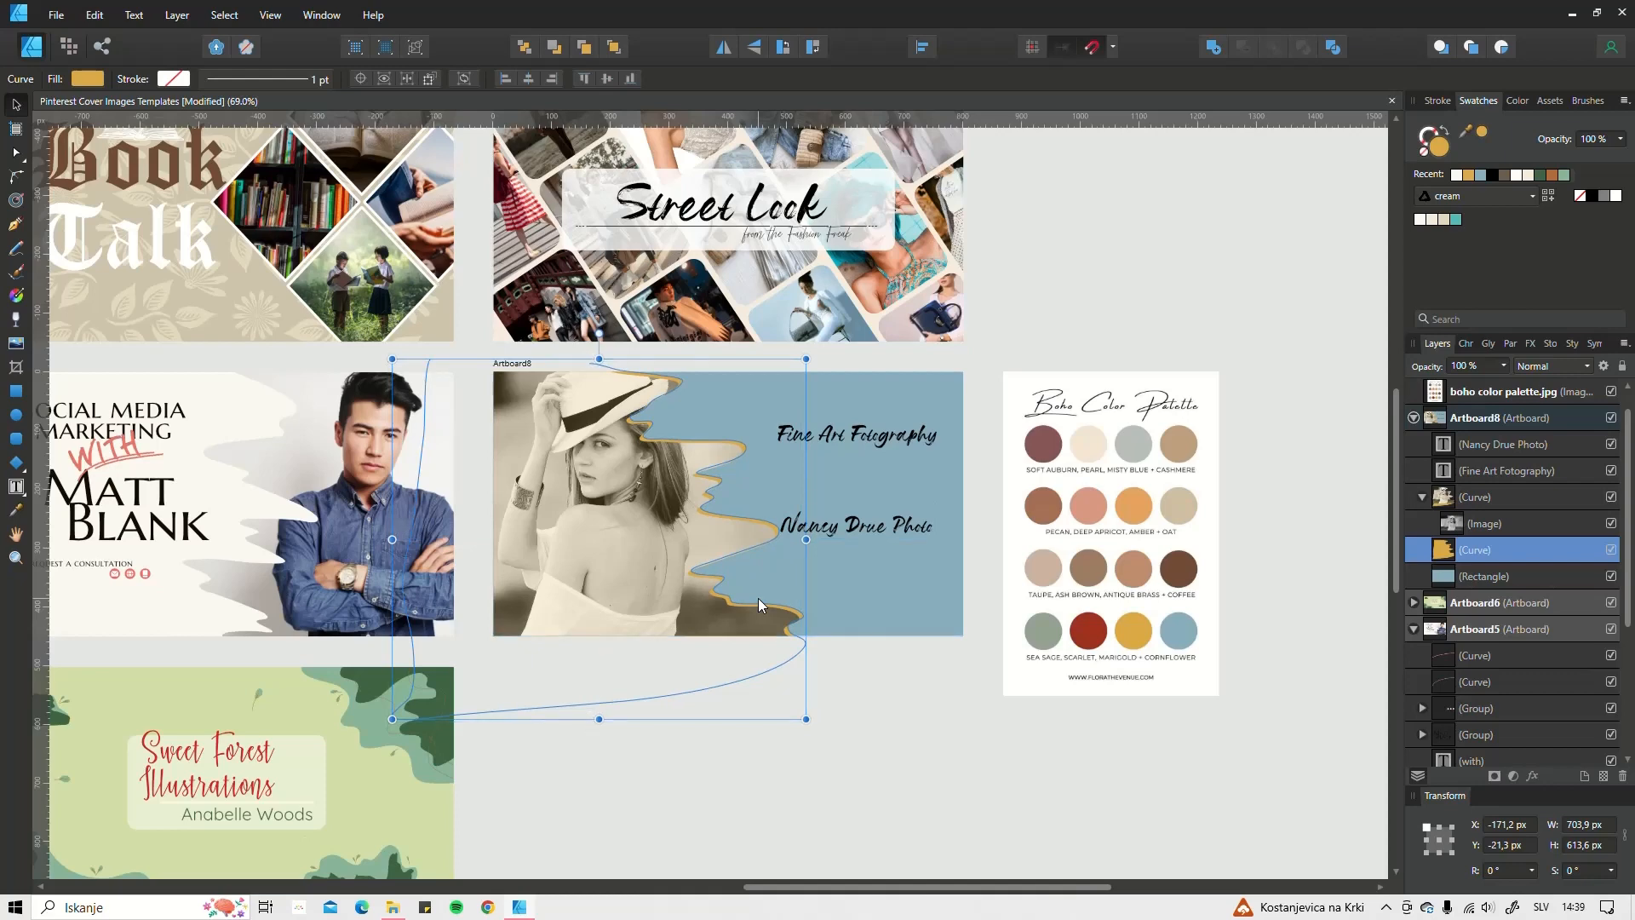
scroll(794, 616, "up", 3, "ctrl")
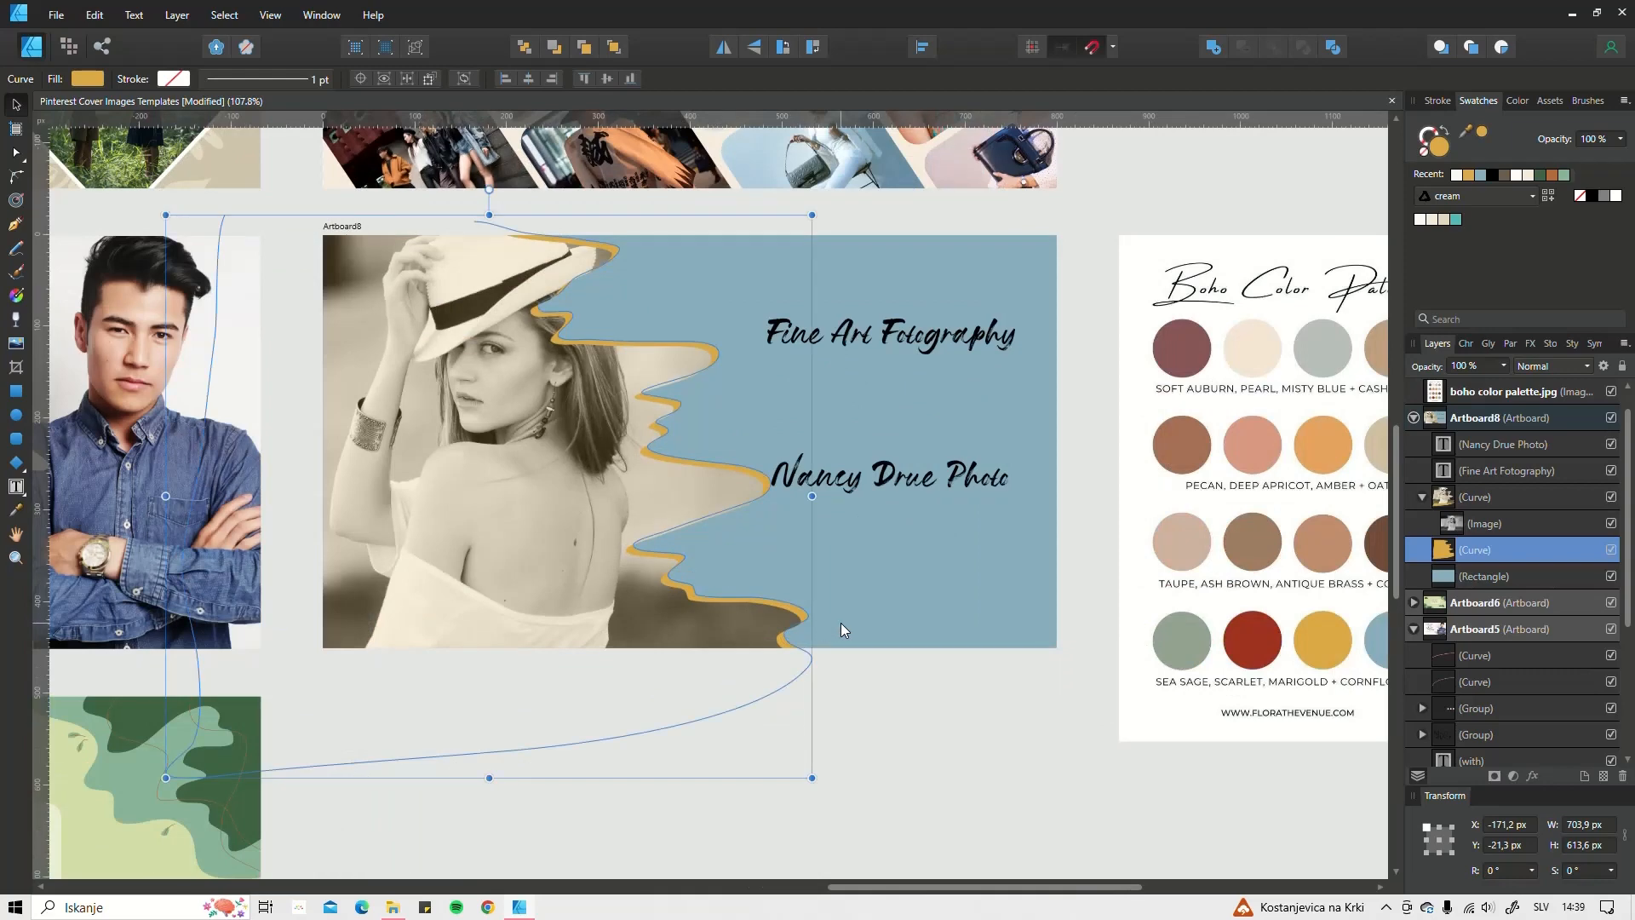
key("Down")
key("Left")
key("Left")
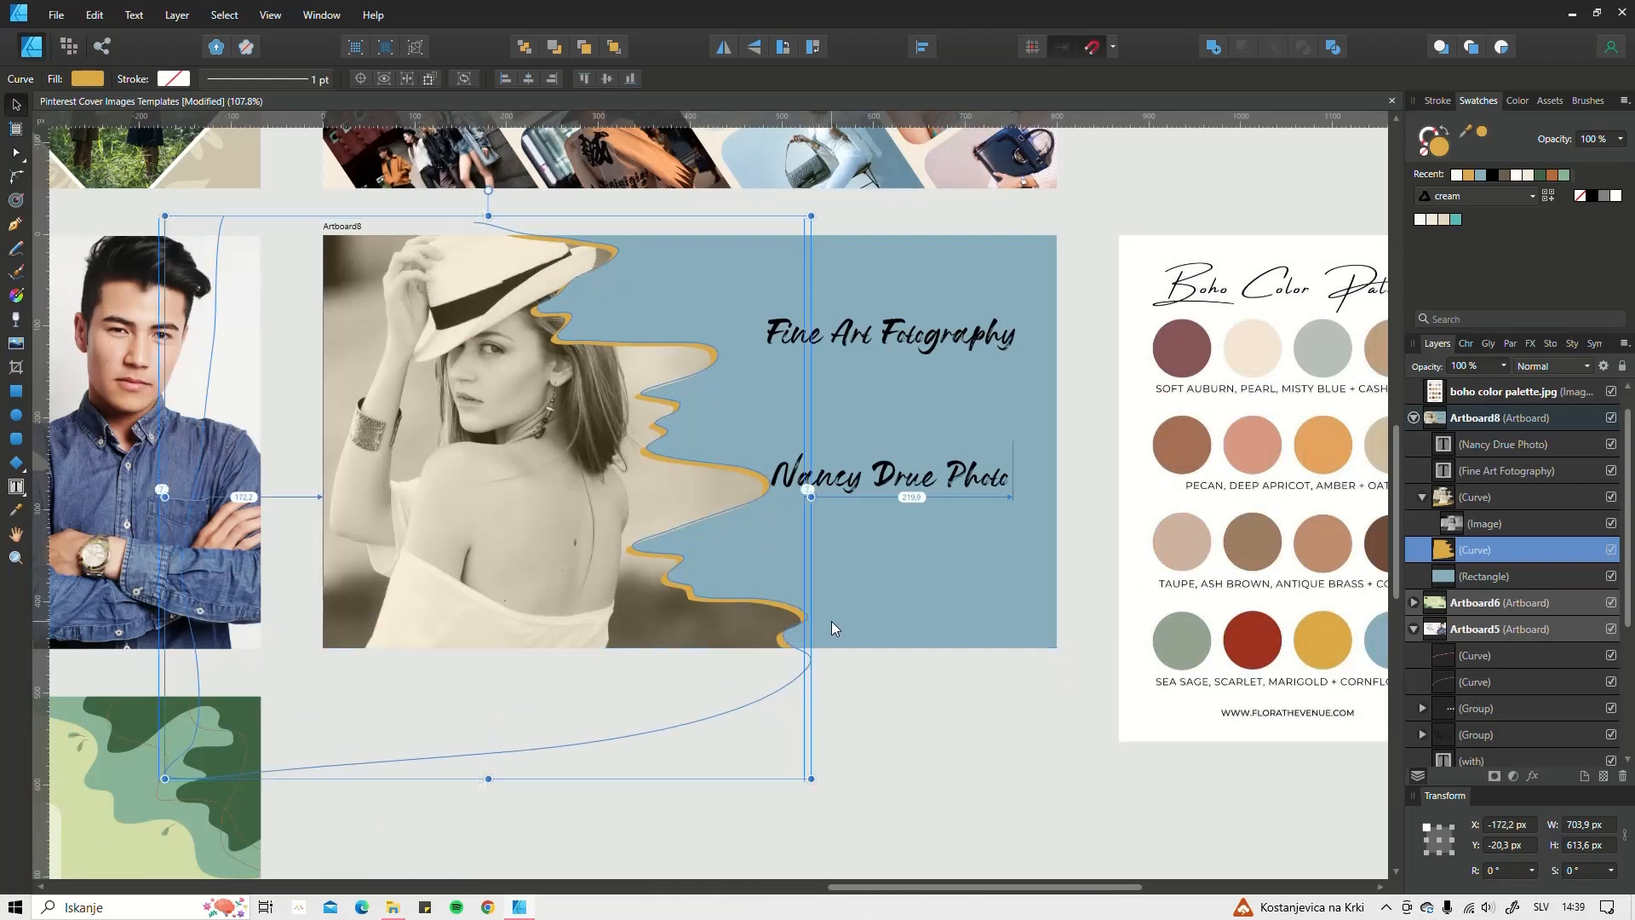
Step: Move the Fine Art Fotography title up-left and place the name line beneath it
left_click(851, 341)
left_click_drag(898, 341, 825, 315)
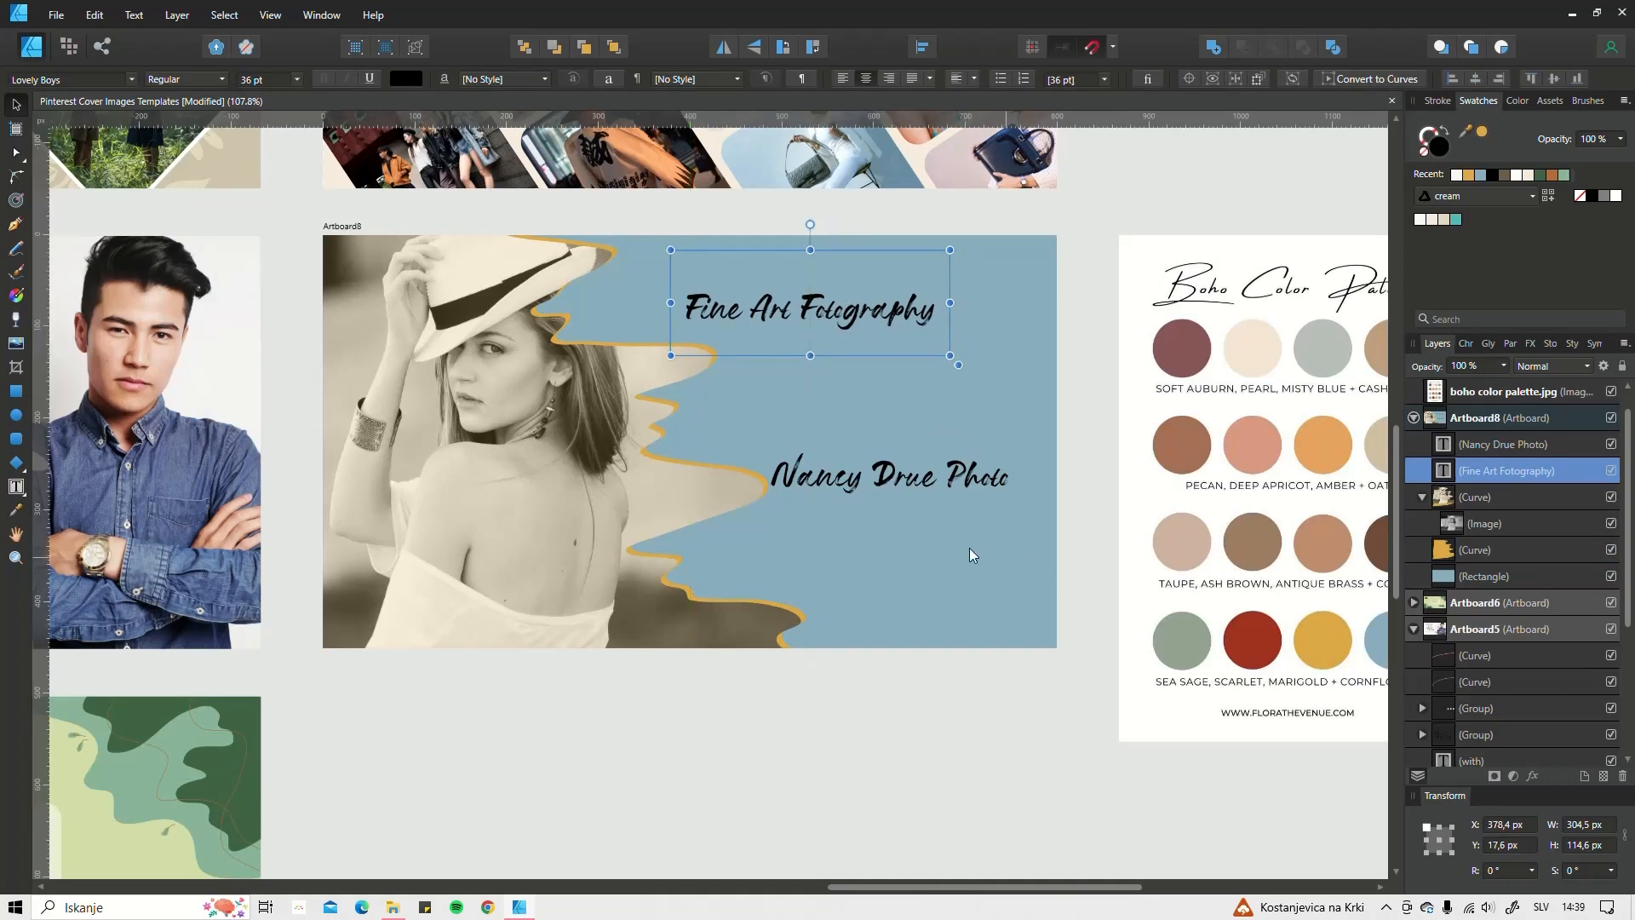
left_click(860, 481)
left_click_drag(860, 481, 779, 395)
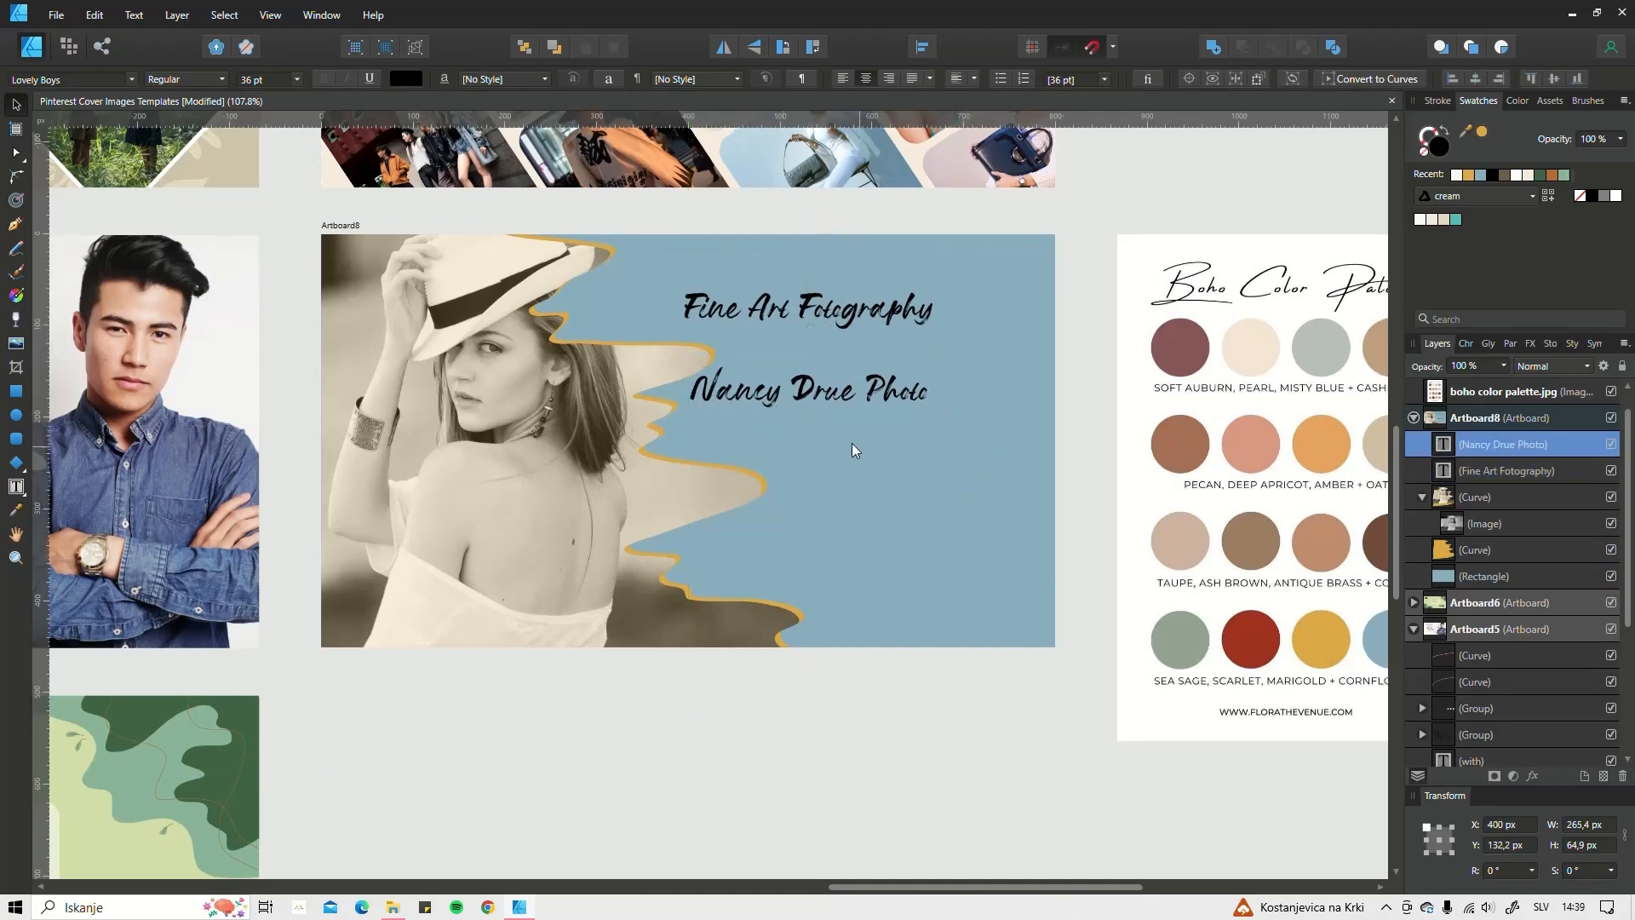
left_click_drag(852, 443, 735, 444)
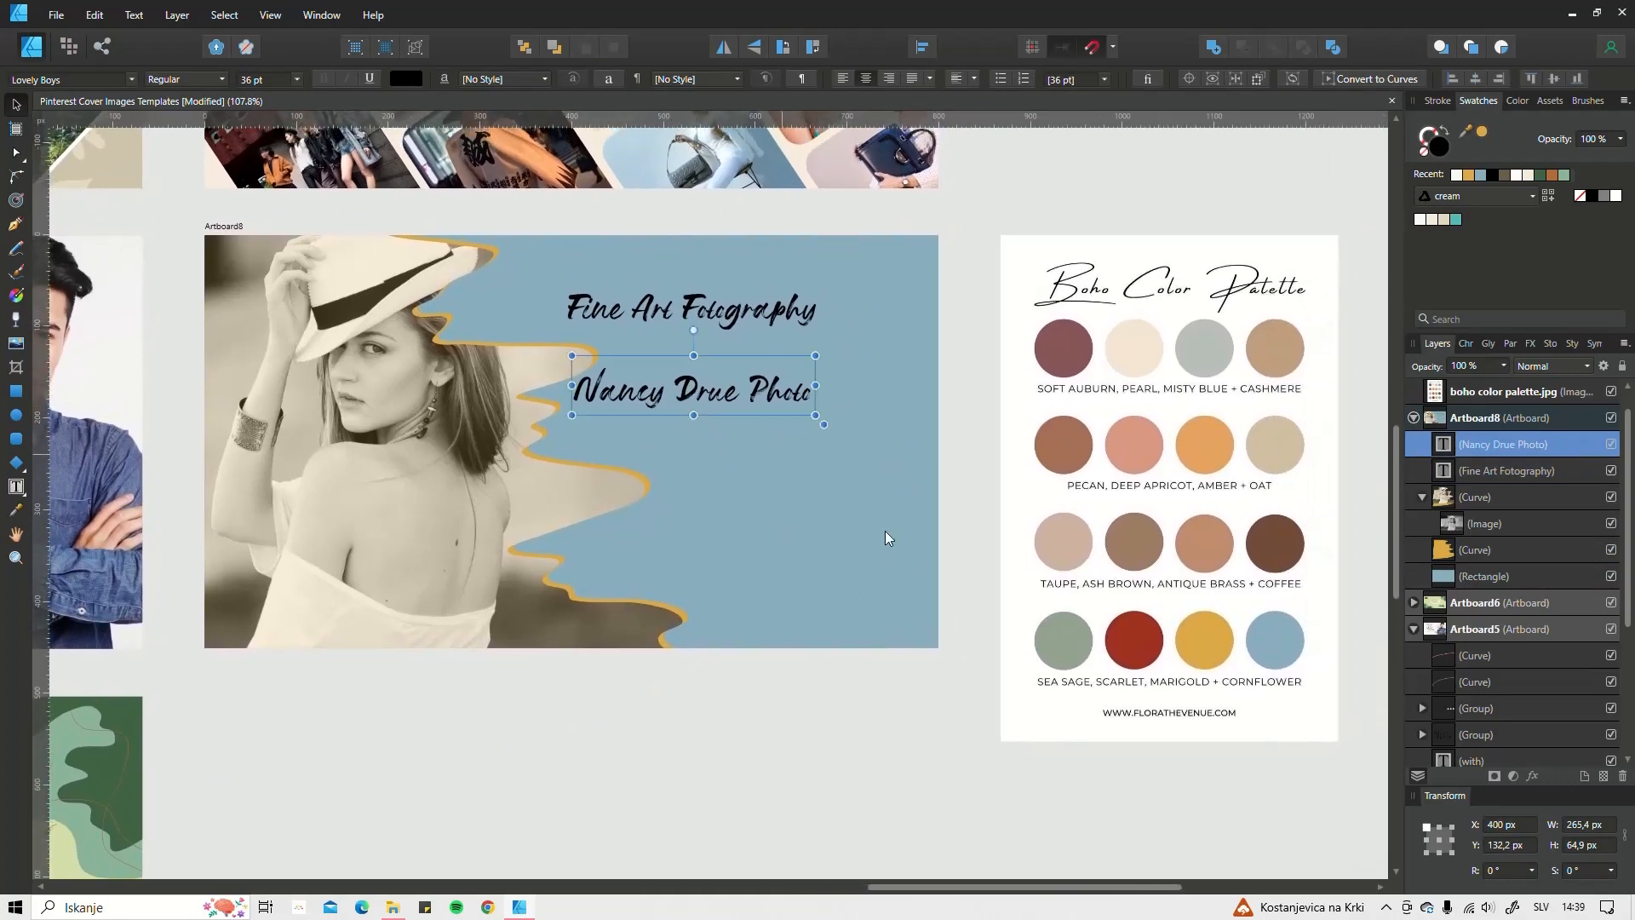
Step: Sample pearl for Fine Art Fotography and scarlet for the photographer's name line
left_click(753, 317)
key("i")
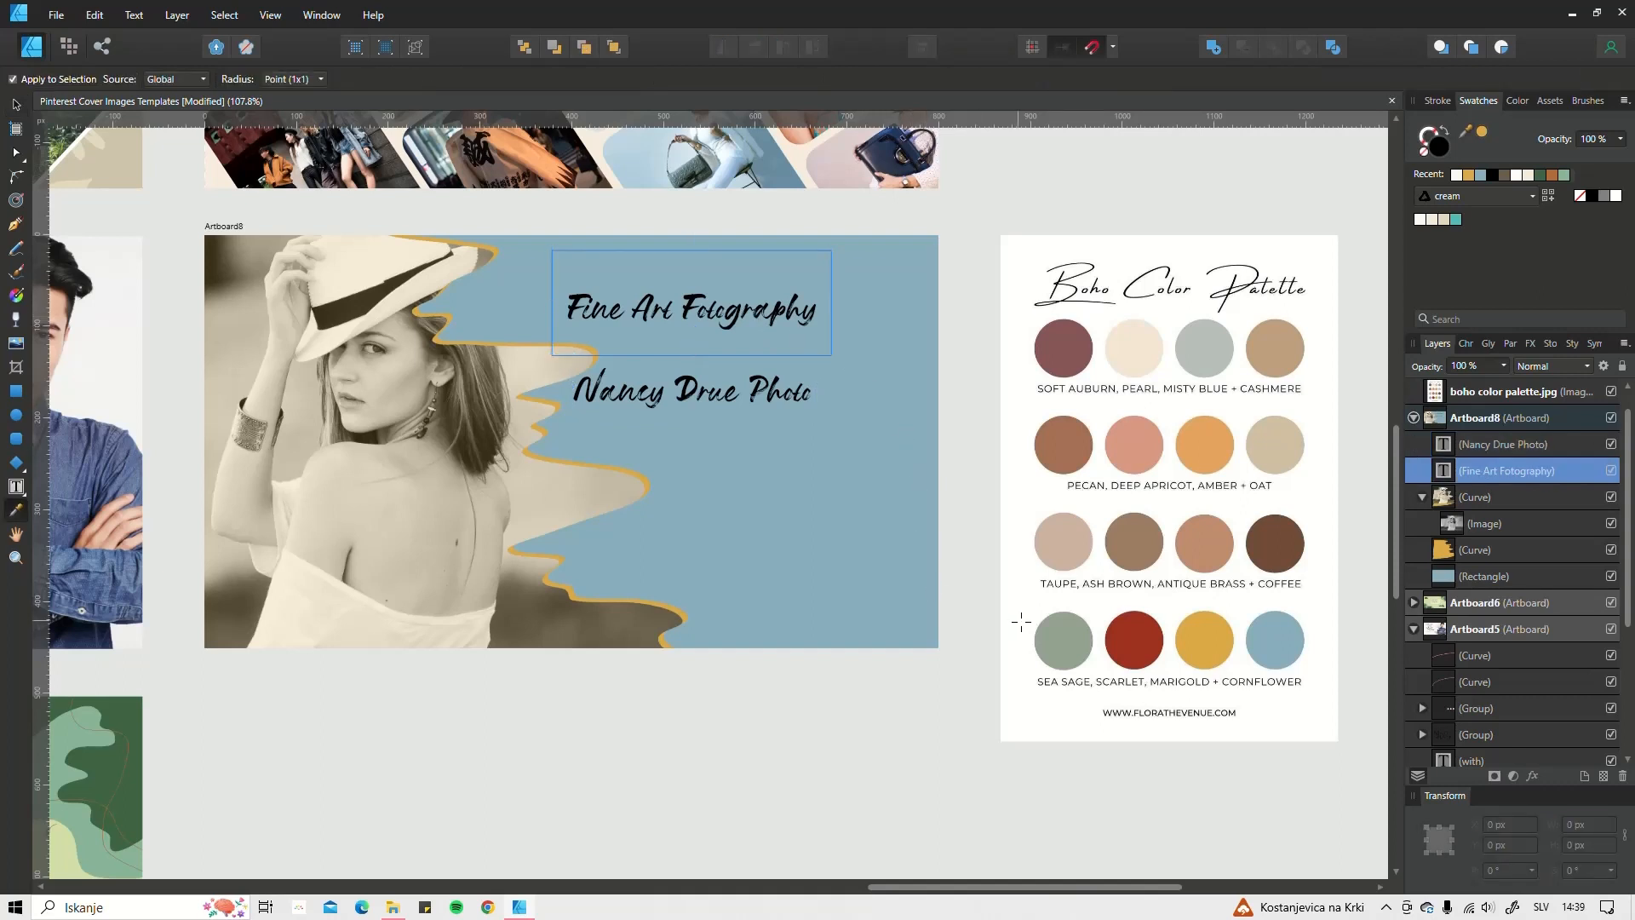
left_click(1134, 360)
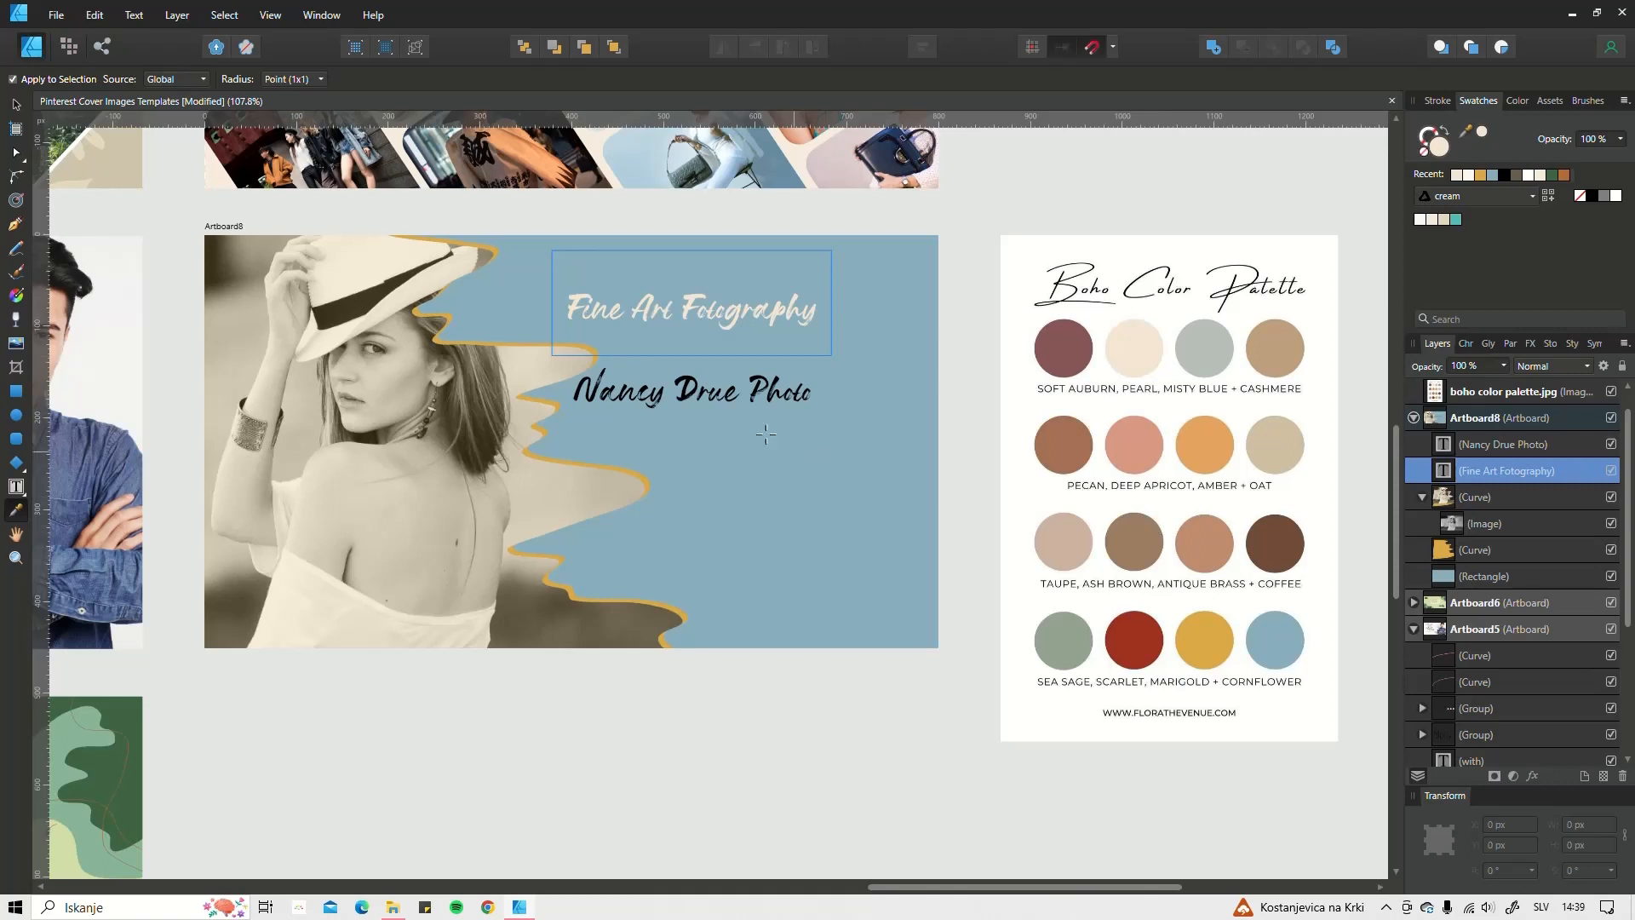
left_click(737, 401, "ctrl")
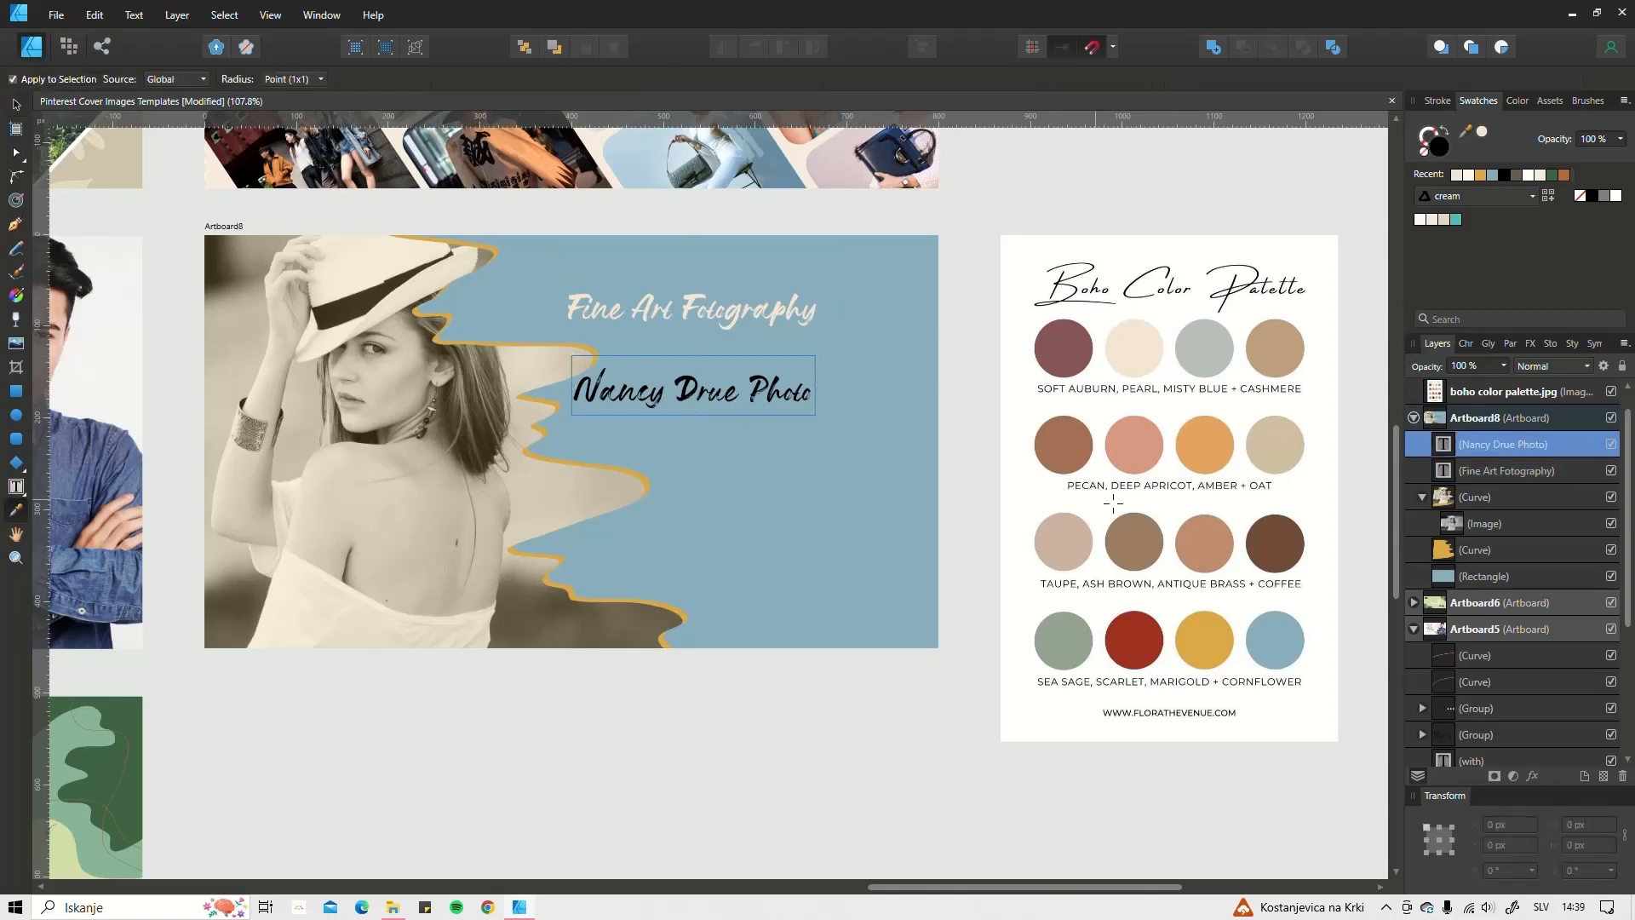
left_click(1126, 460)
left_click(1204, 447)
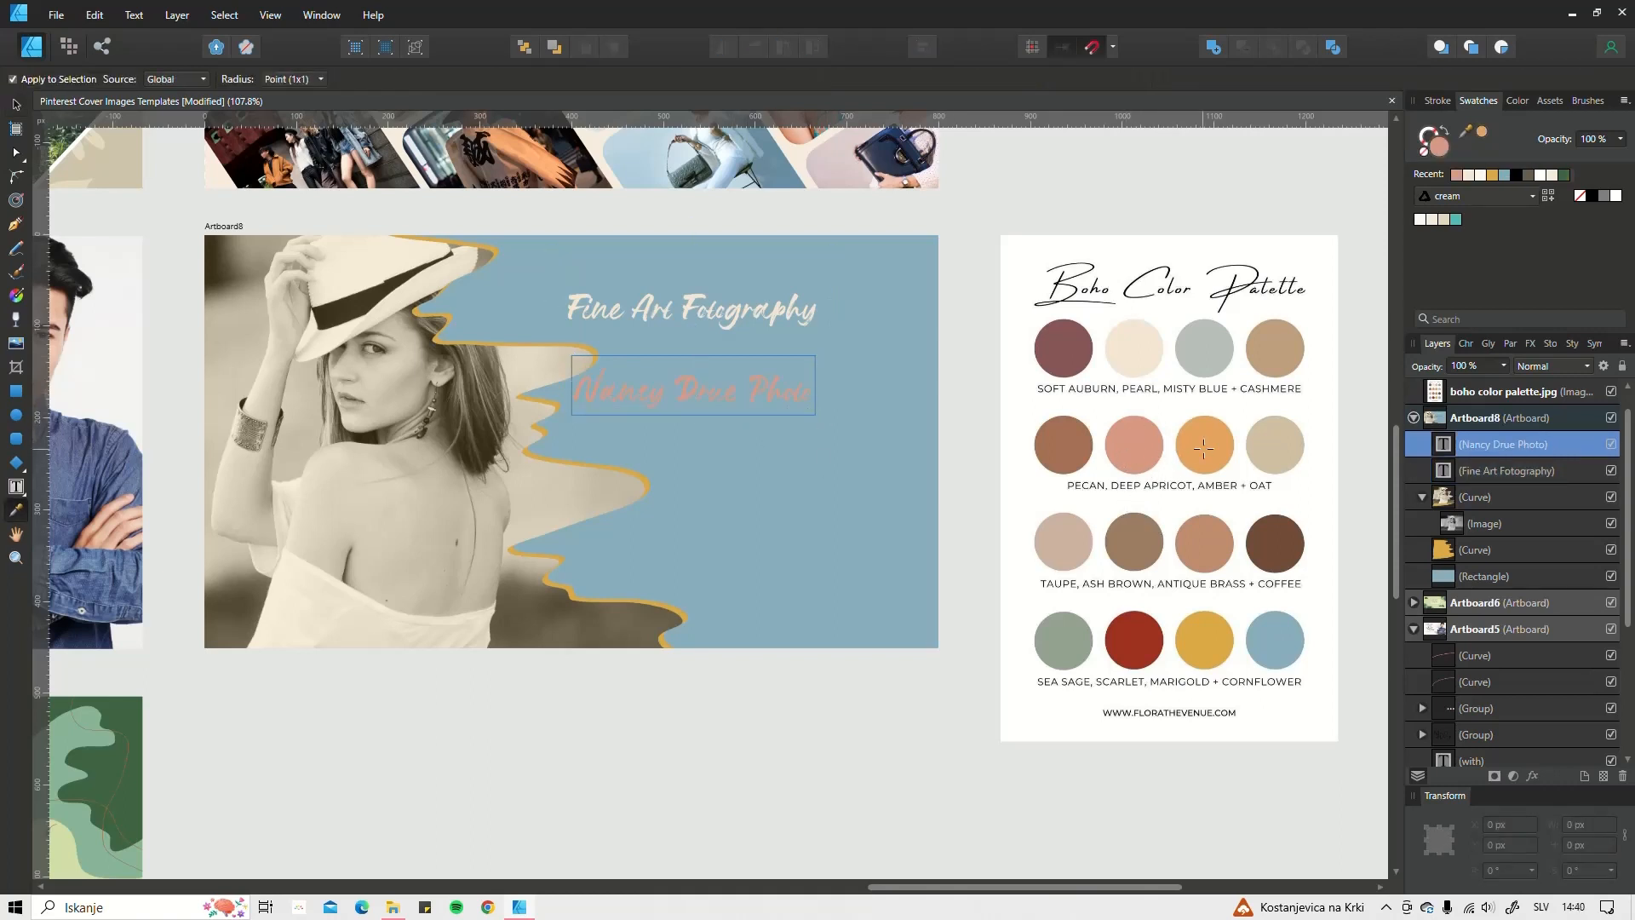
left_click(1275, 447)
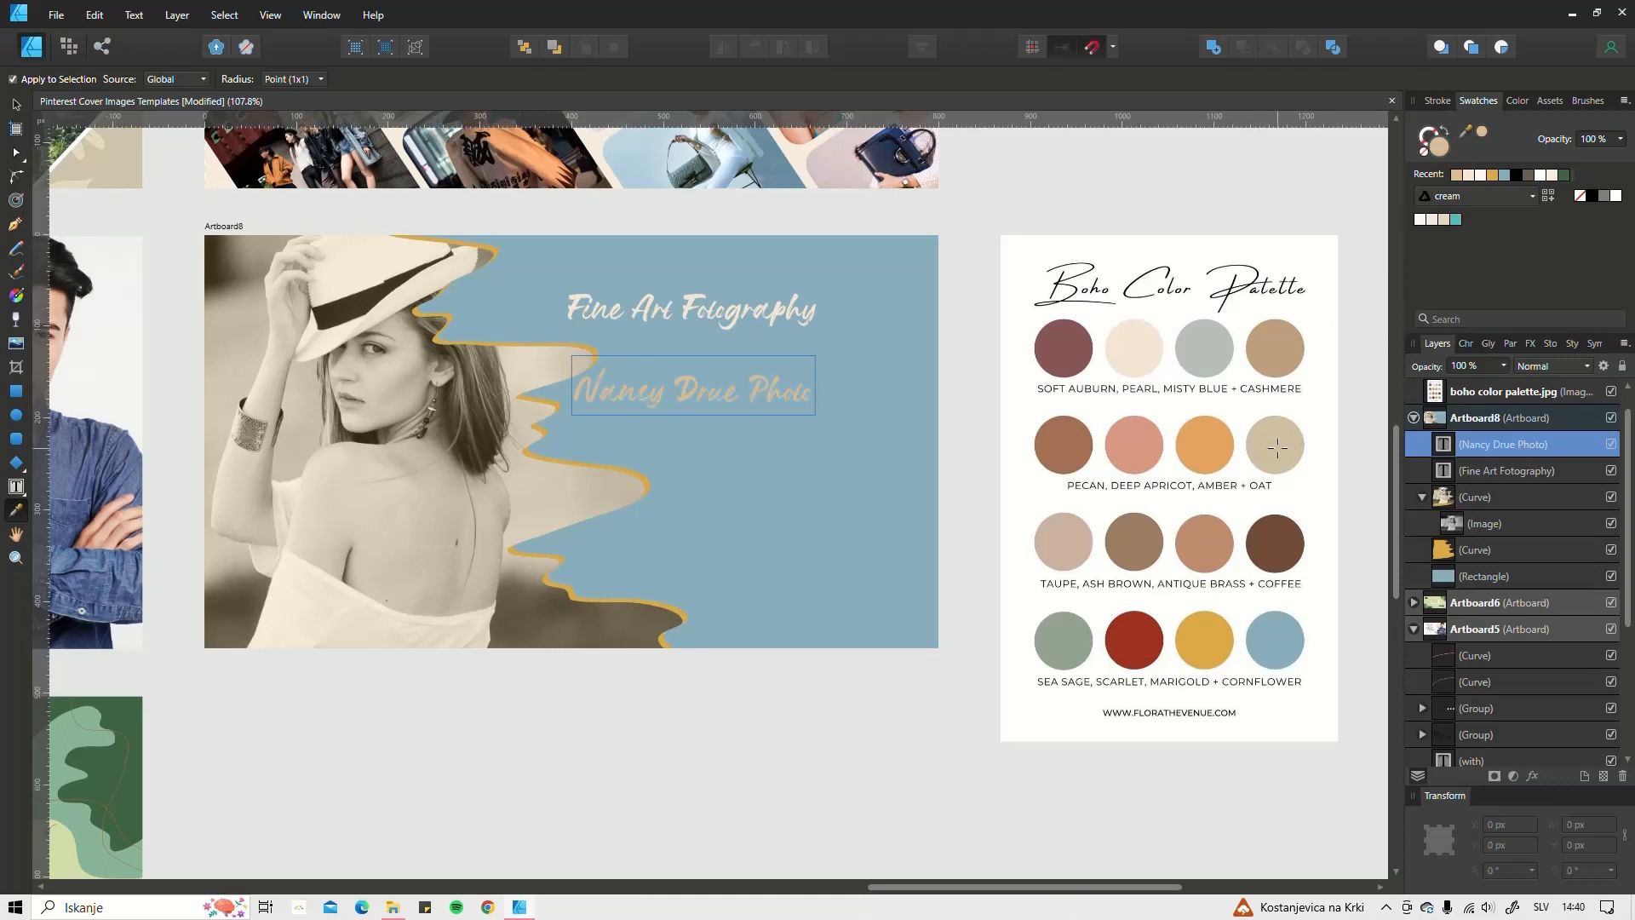
left_click(1276, 542)
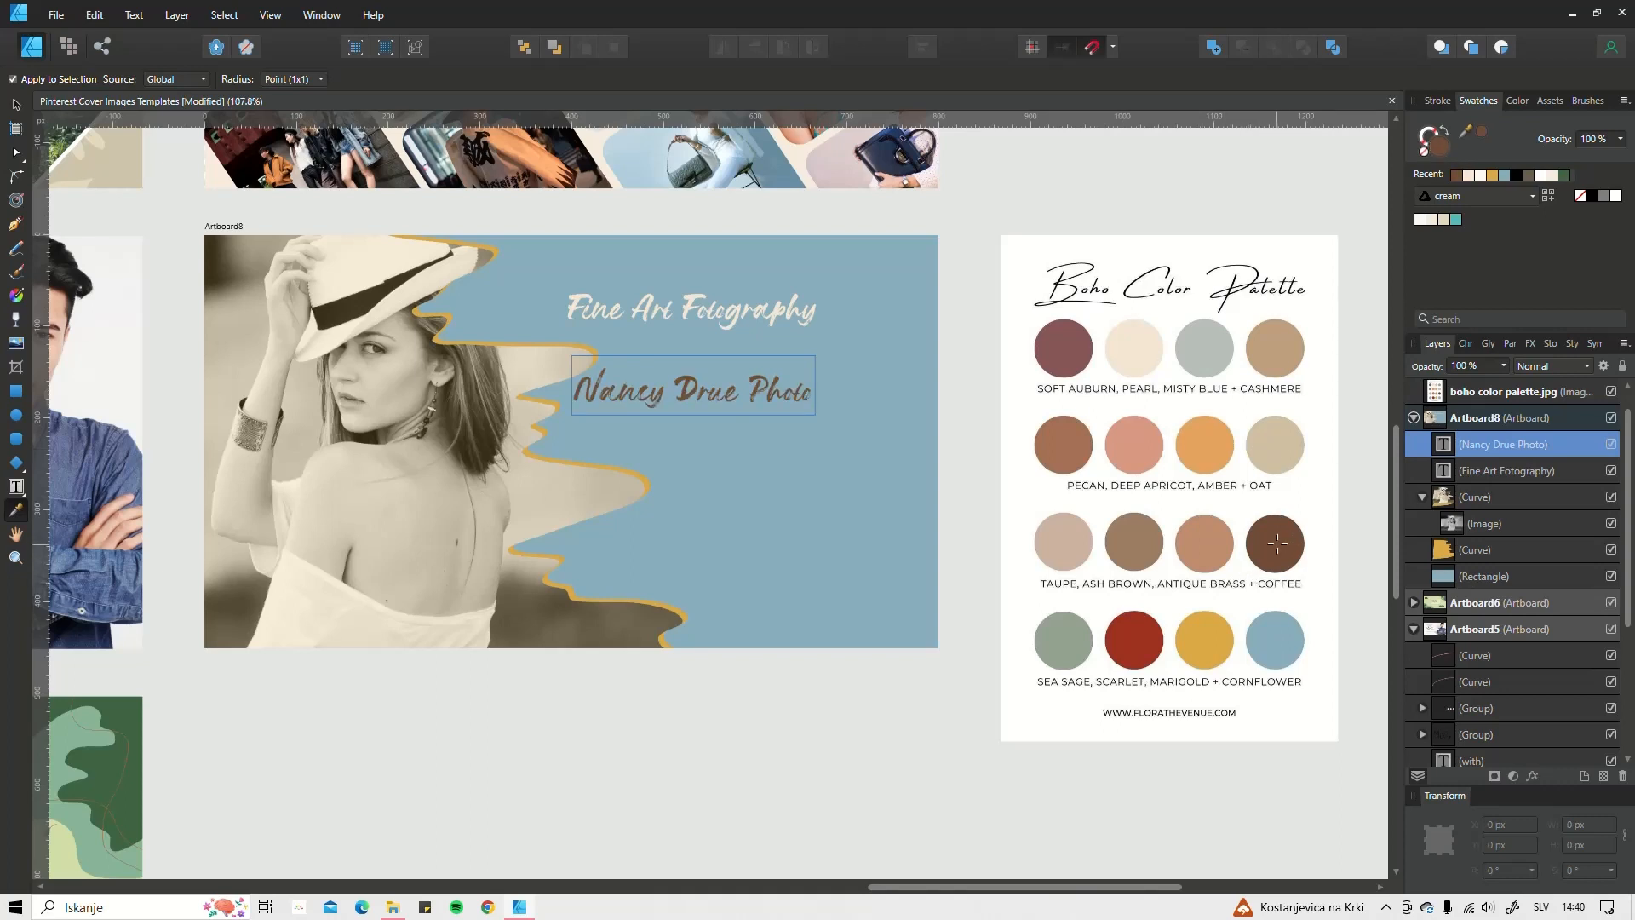
left_click(1139, 640)
left_click(1038, 643)
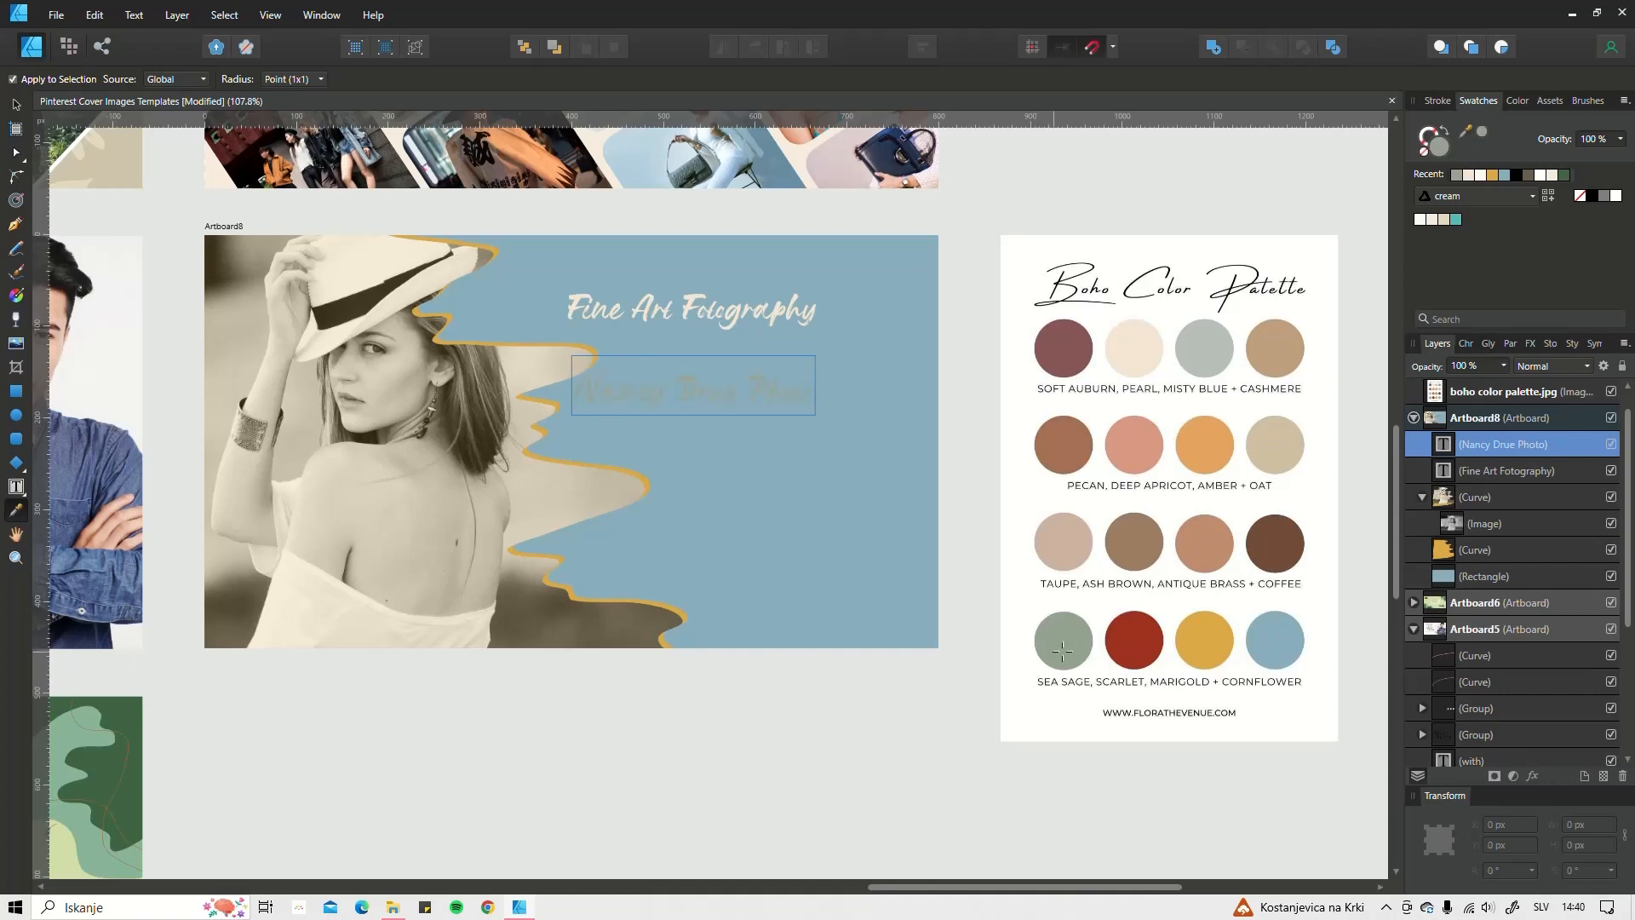
key("ctrl+z")
Step: Reposition and resize the name line, and move Fine Art Fotography to the artboard's top
key("v")
left_click_drag(717, 381, 753, 427)
left_click_drag(608, 392, 571, 391)
left_click(653, 299)
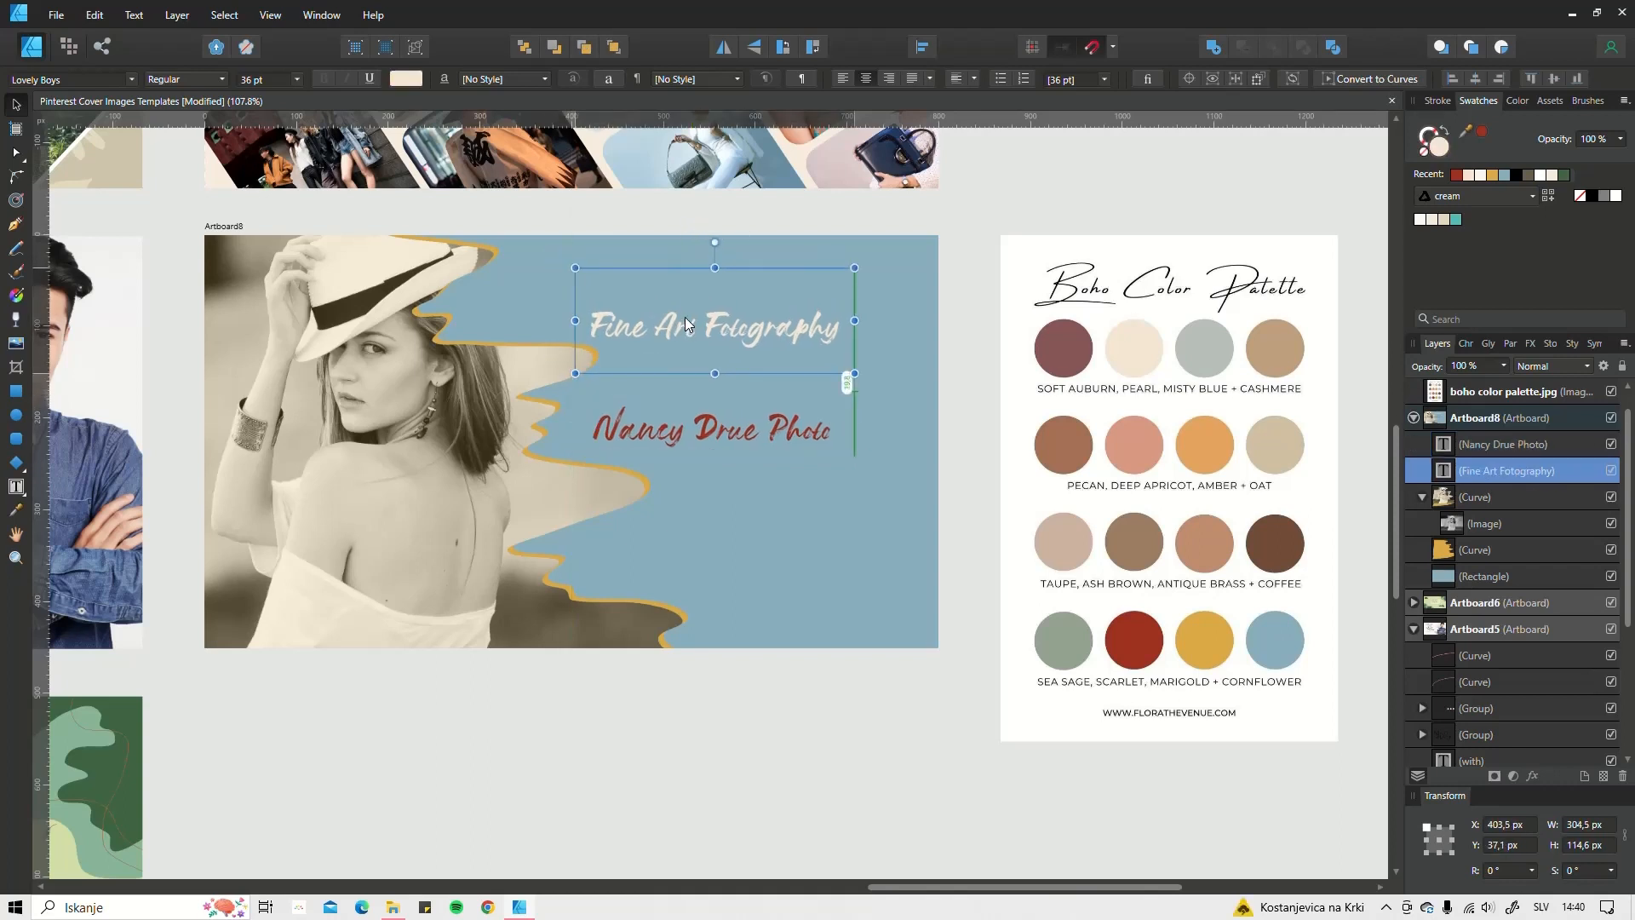
left_click_drag(685, 317, 650, 299)
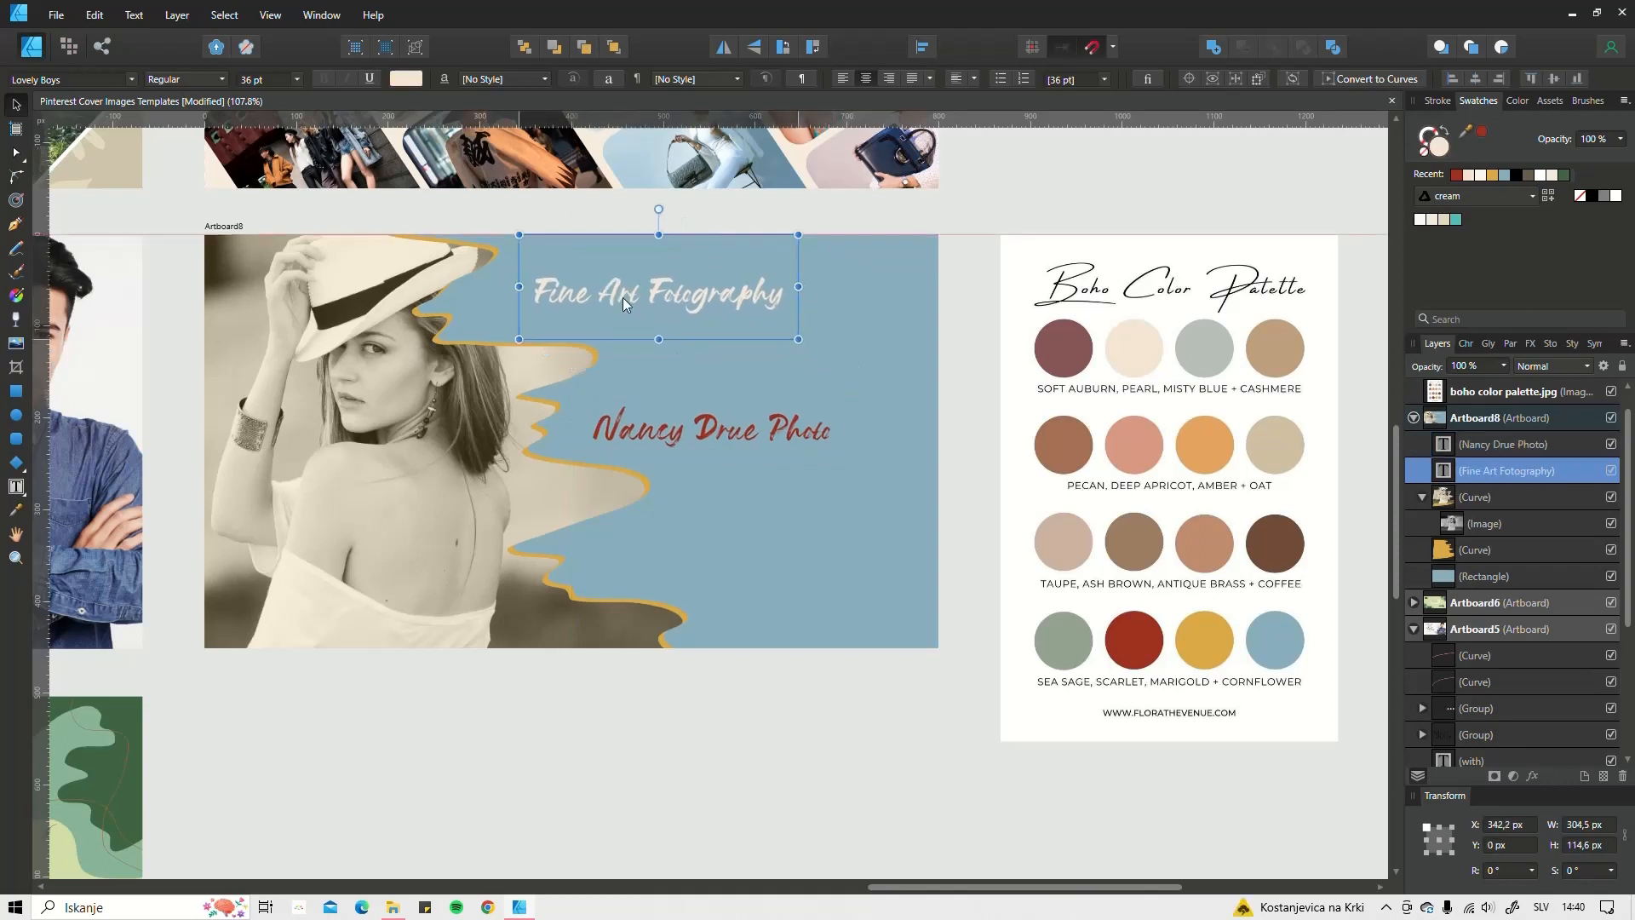
Step: Set the Fine Art Fotography title in the Lovely Amora font
left_click(1466, 343)
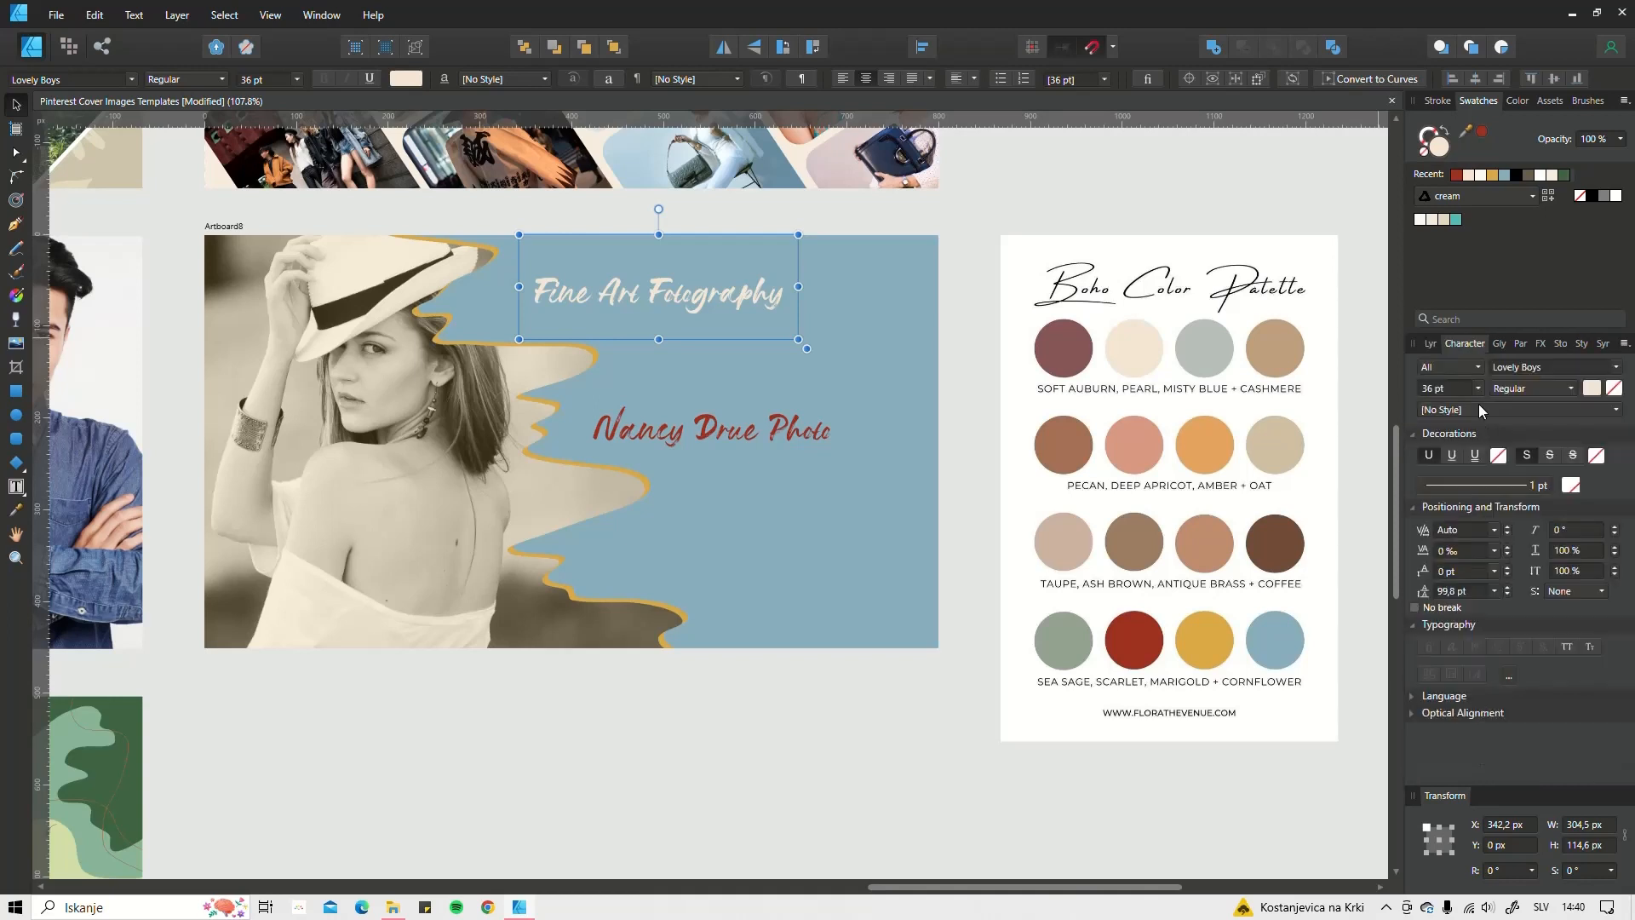
left_click(1521, 368)
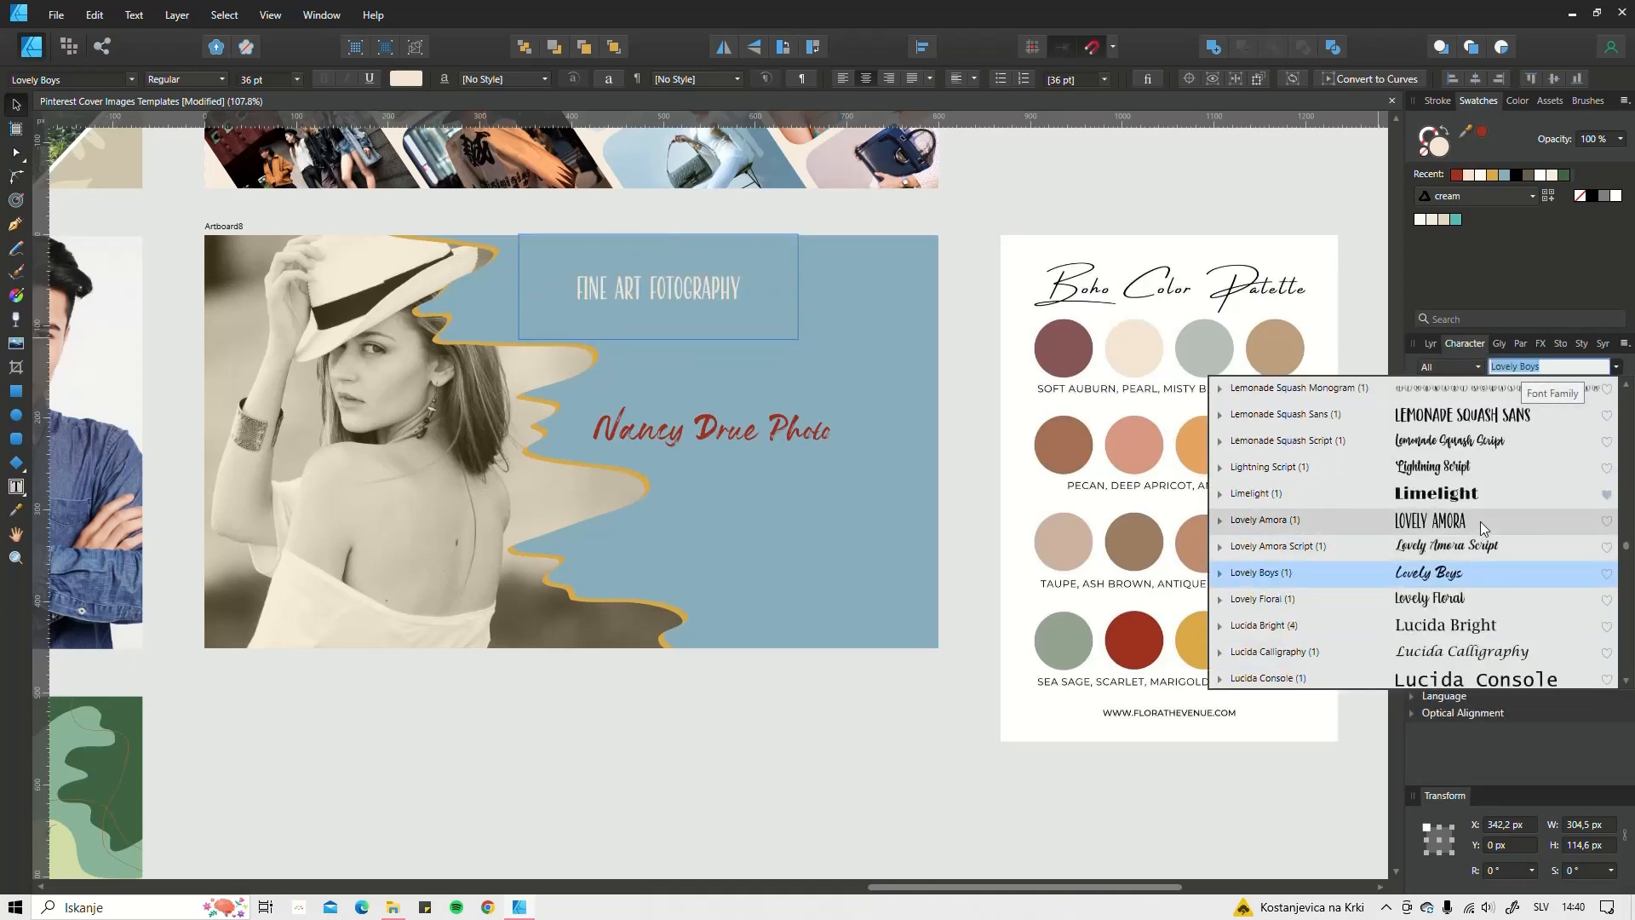
left_click(1480, 521)
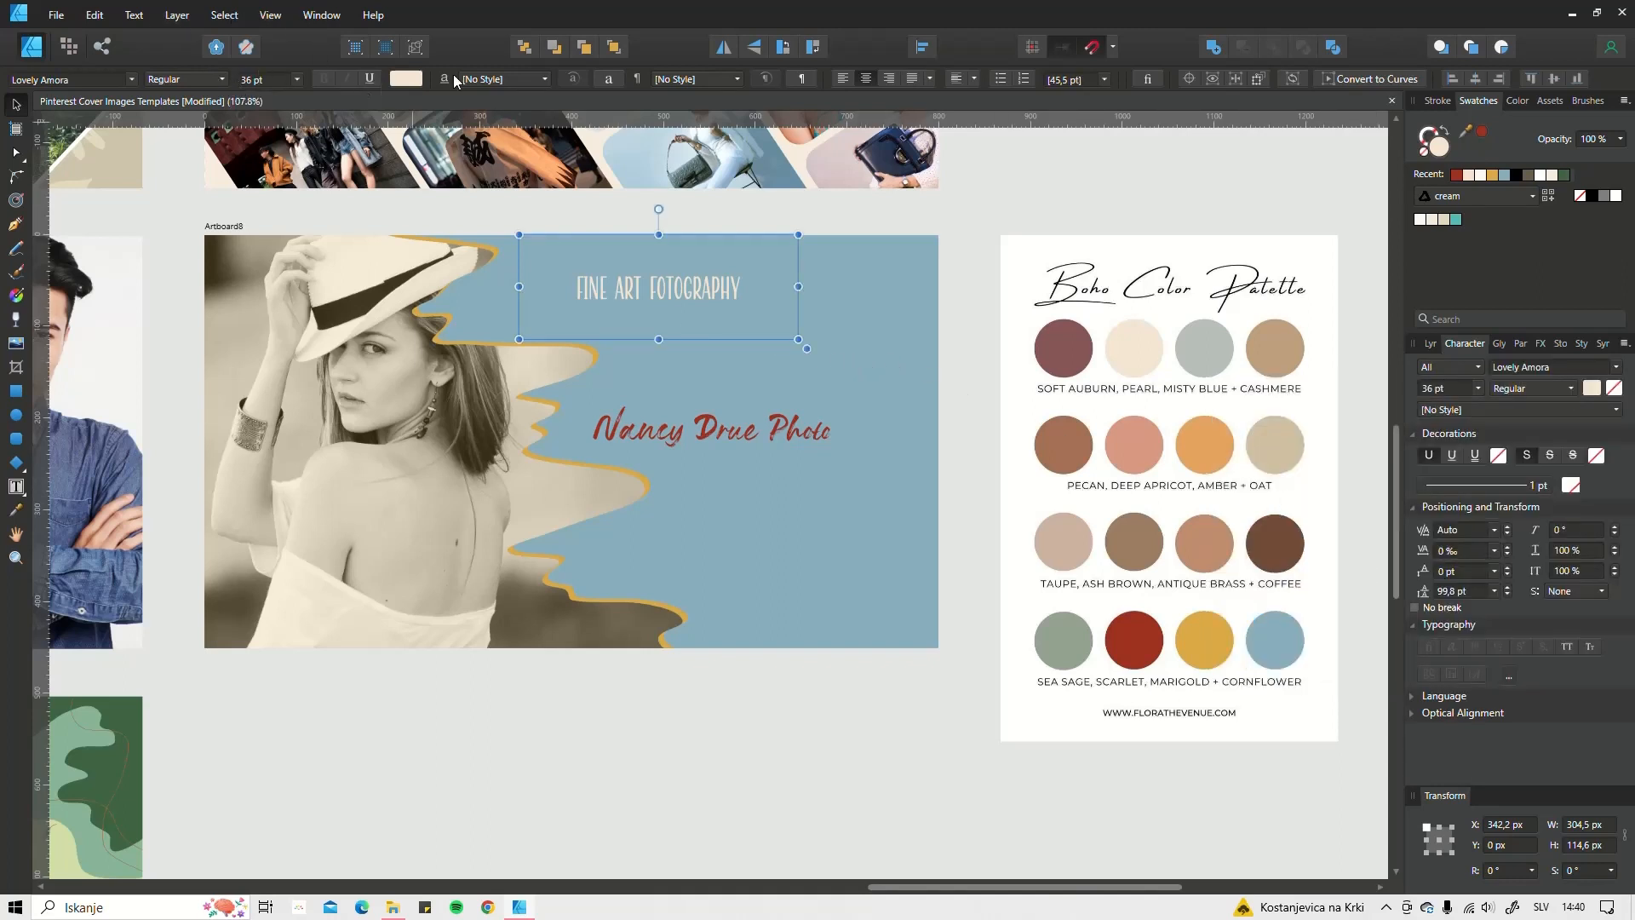
left_click(297, 80)
scroll(1454, 388, "up", 20)
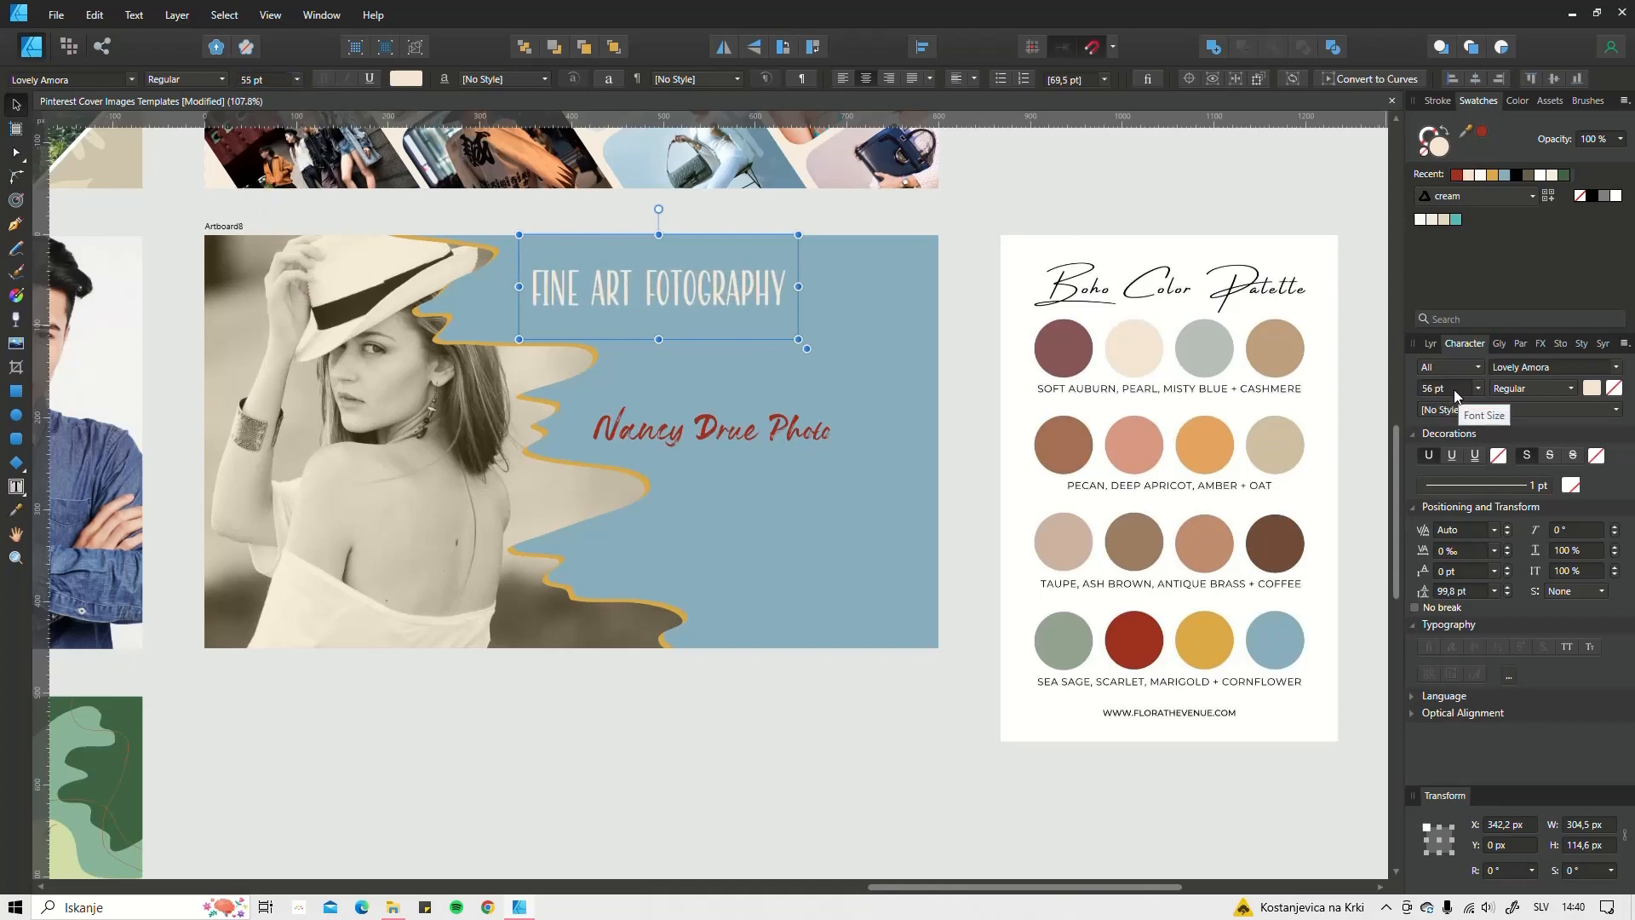
Step: Widen and scale the title frame to about 78.5 pt across the top of the blue area
left_click_drag(804, 288, 915, 287)
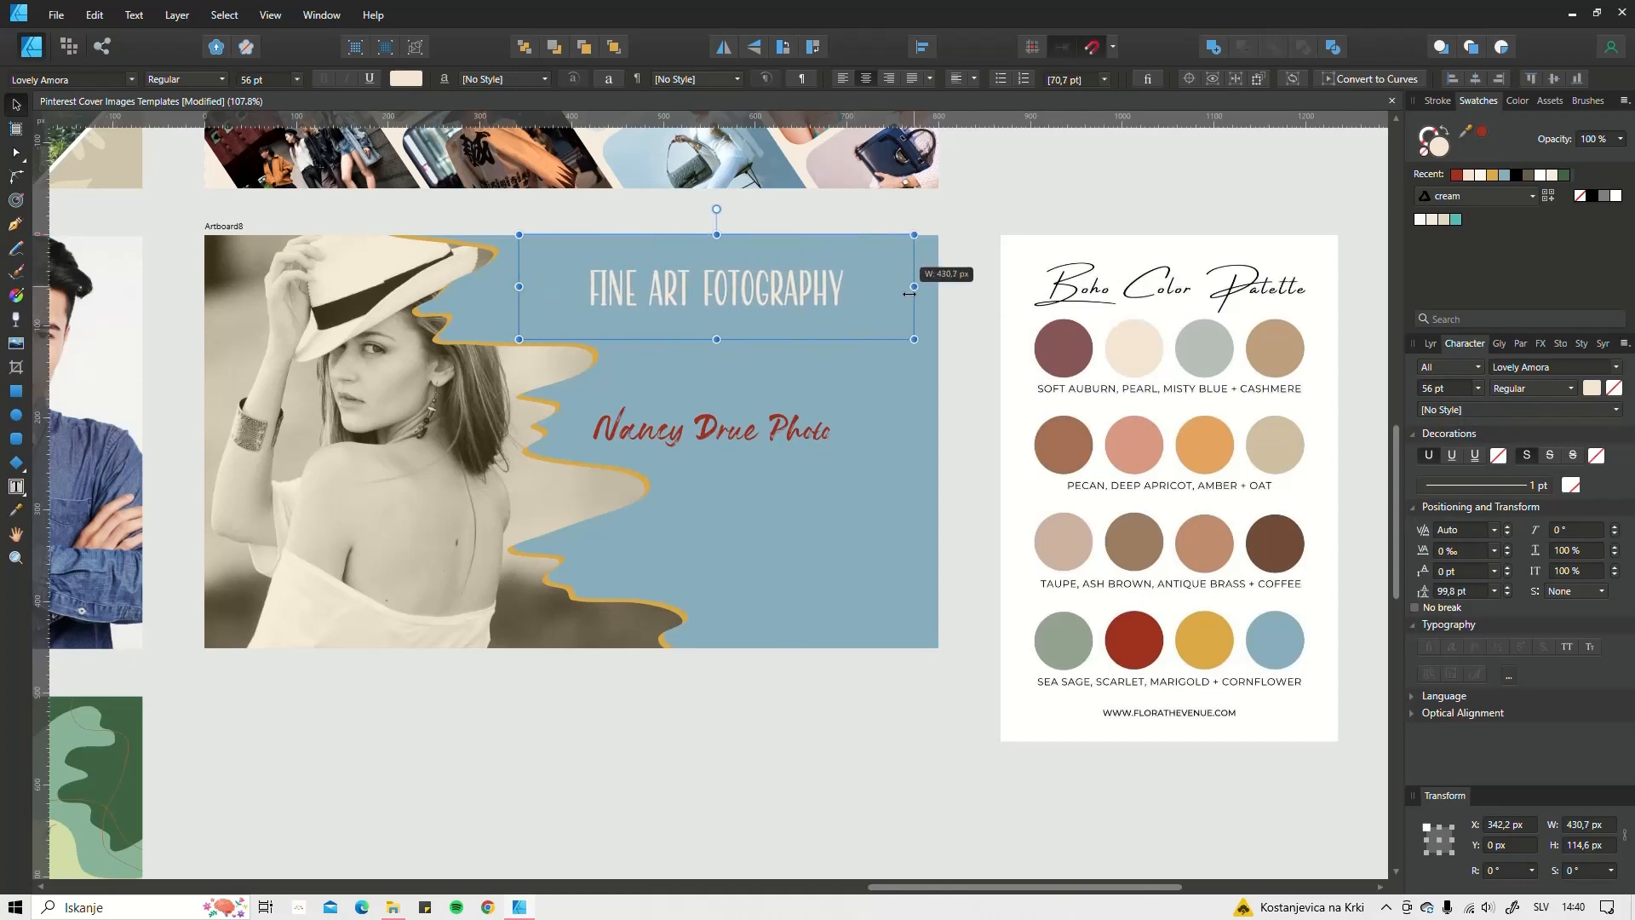
scroll(1456, 396, "up", 19)
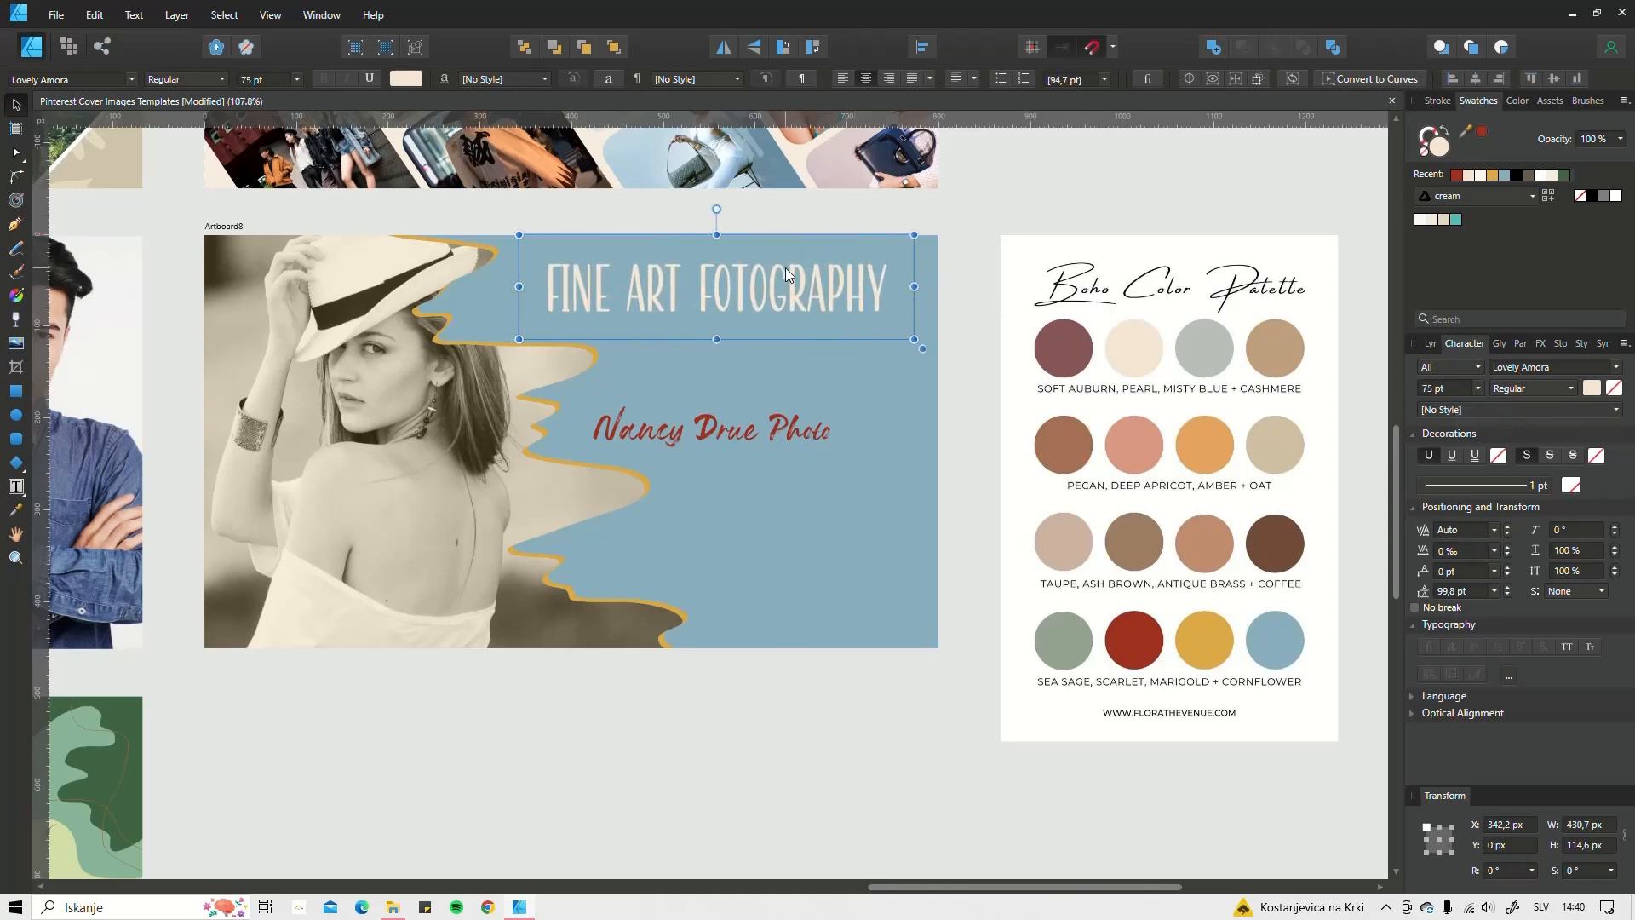
left_click_drag(784, 270, 753, 289)
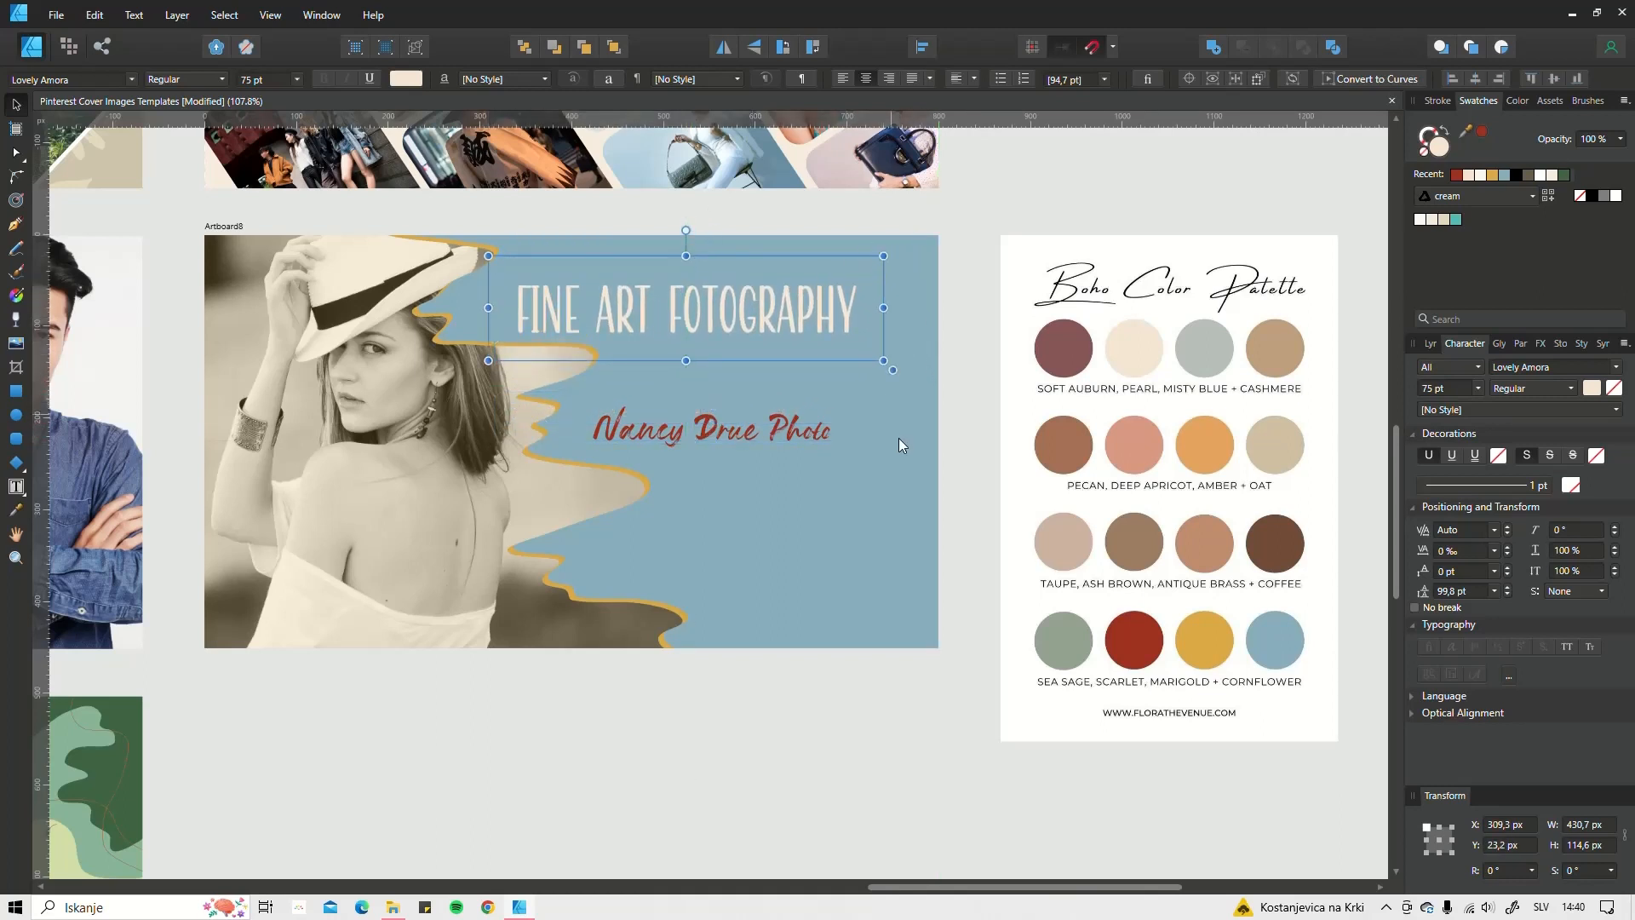
left_click_drag(893, 373, 863, 361)
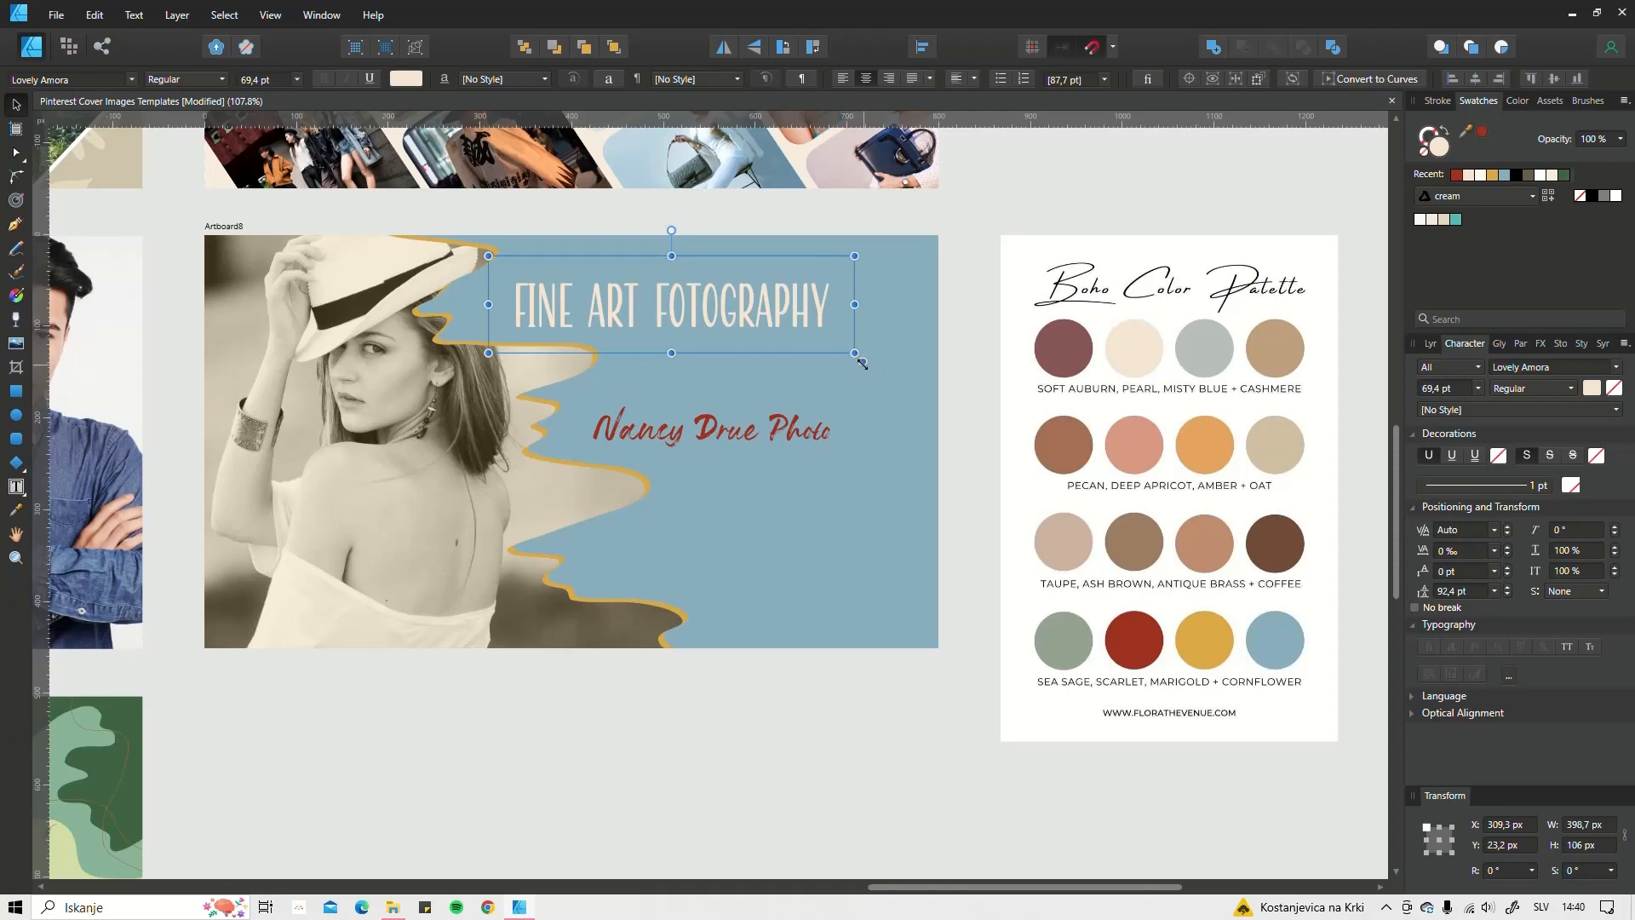
left_click_drag(862, 363, 855, 300)
mouse_move(862, 358)
left_mouse_down()
mouse_move(941, 373)
mouse_move(888, 372)
left_mouse_up()
left_click_drag(671, 291, 671, 293)
Step: Move the photographer's name line up-left and apply the Microleth font to it
left_click(718, 428)
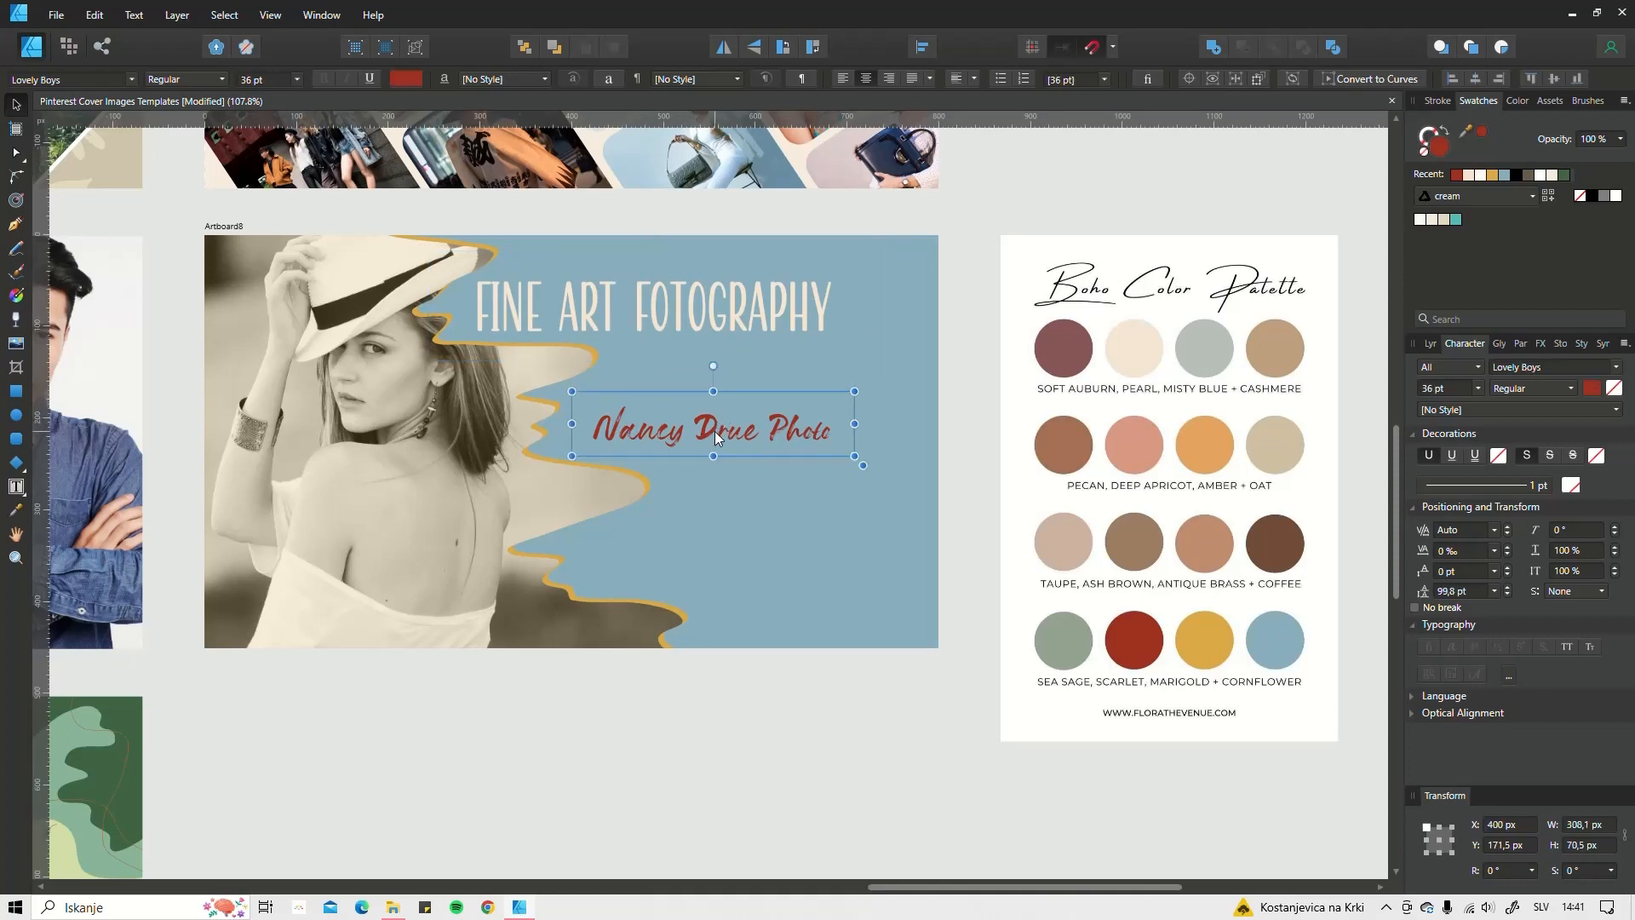
left_click_drag(714, 431, 693, 413)
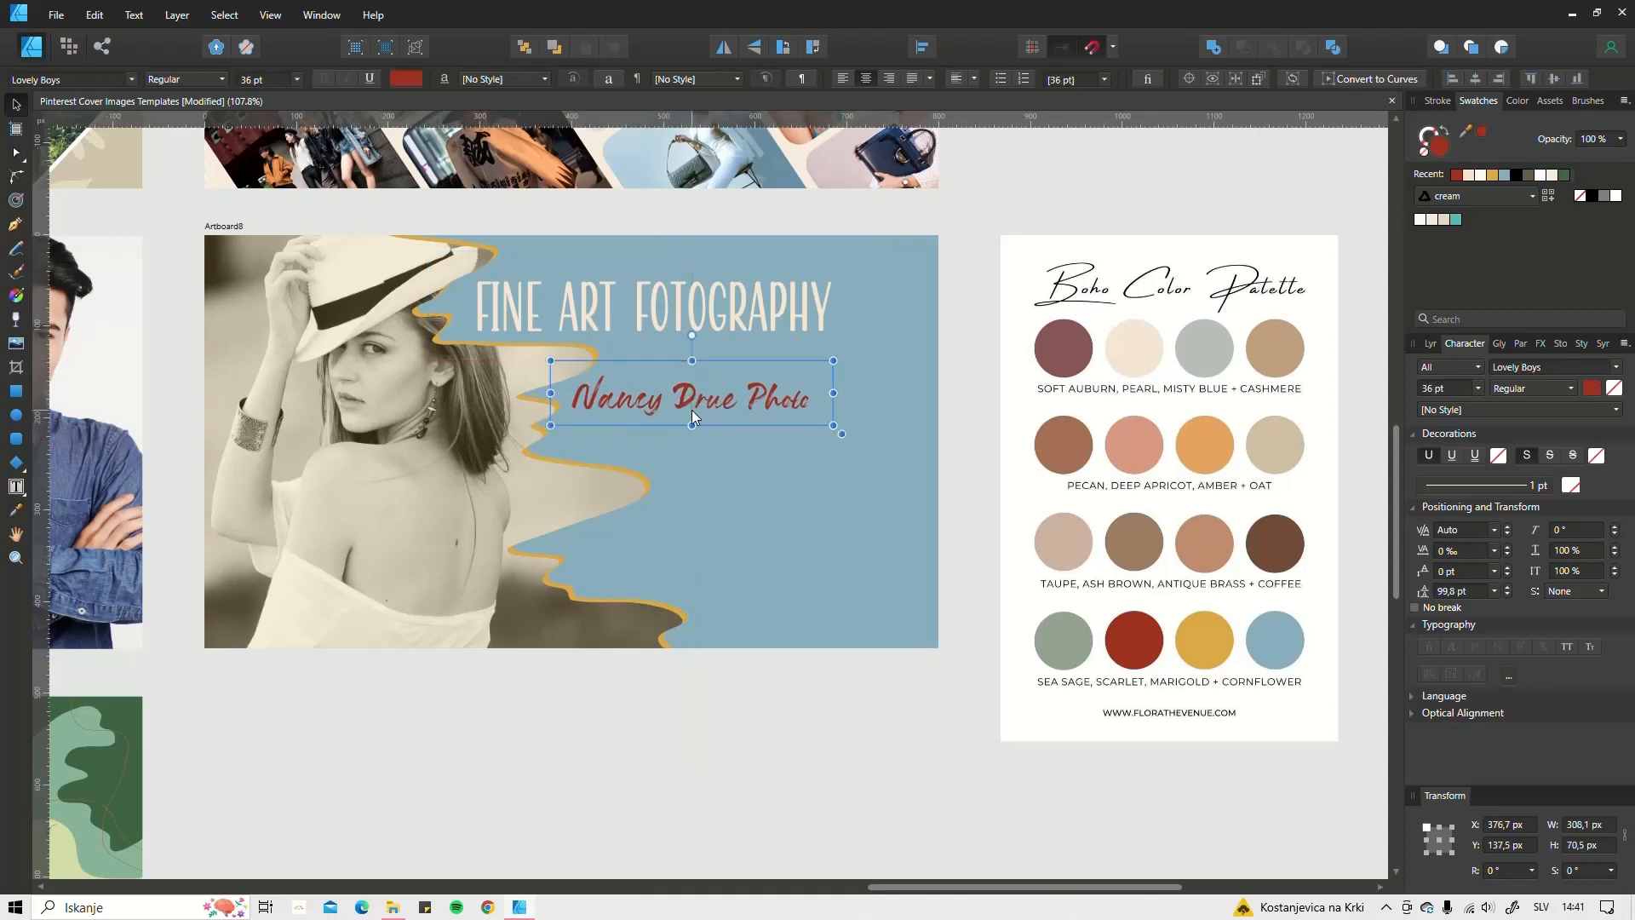
left_click(1562, 368)
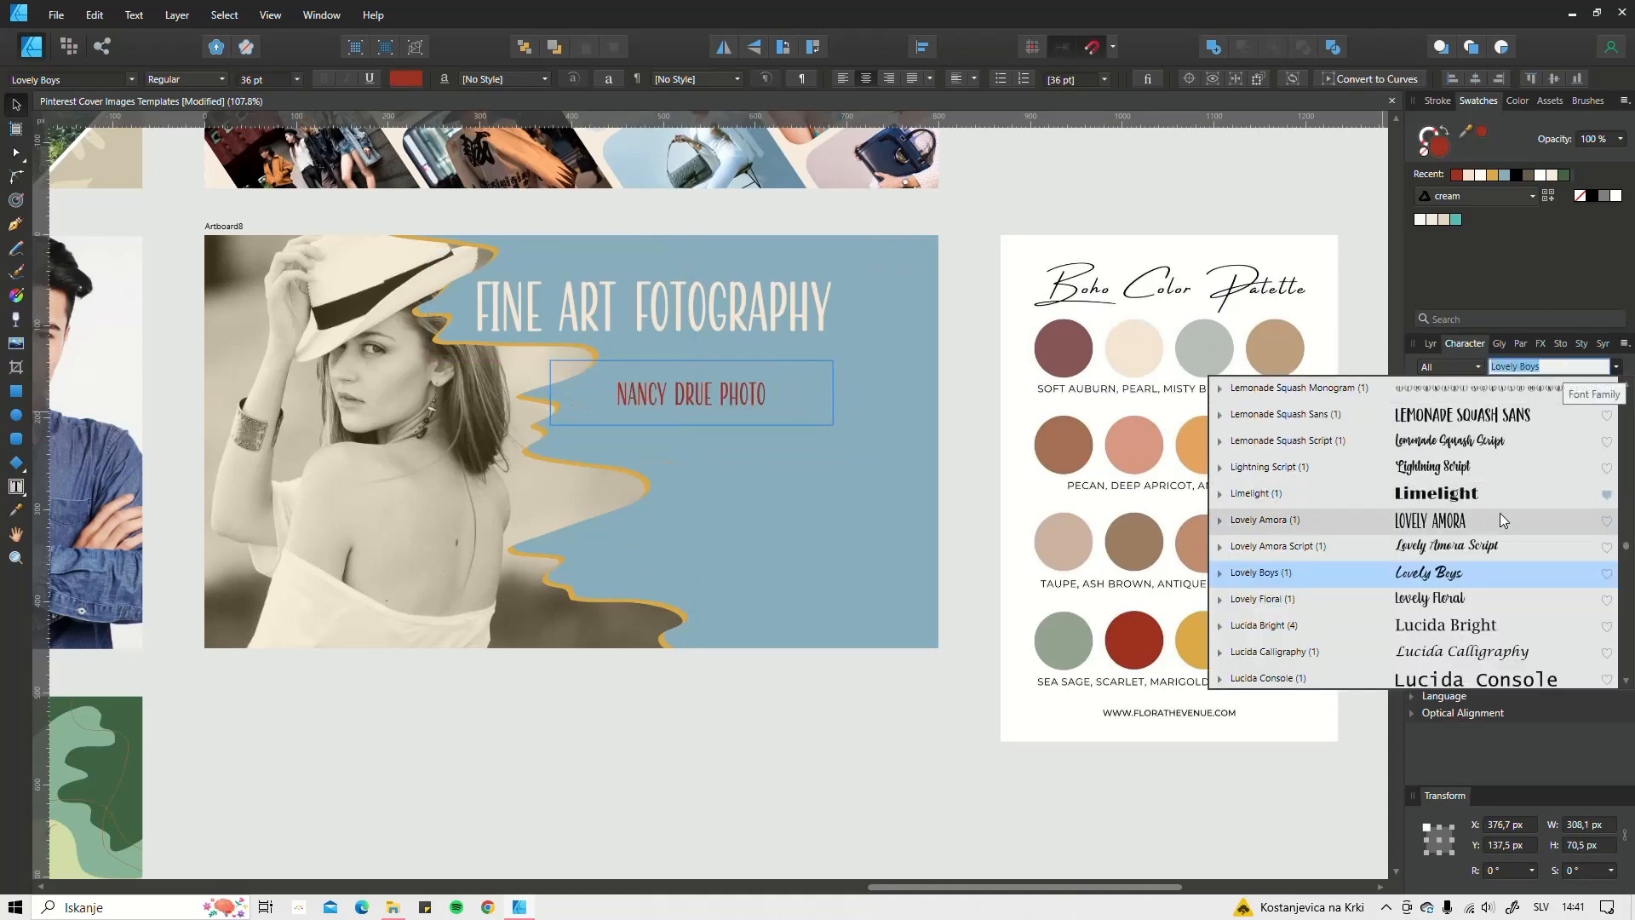
scroll(1499, 528, "down", 4)
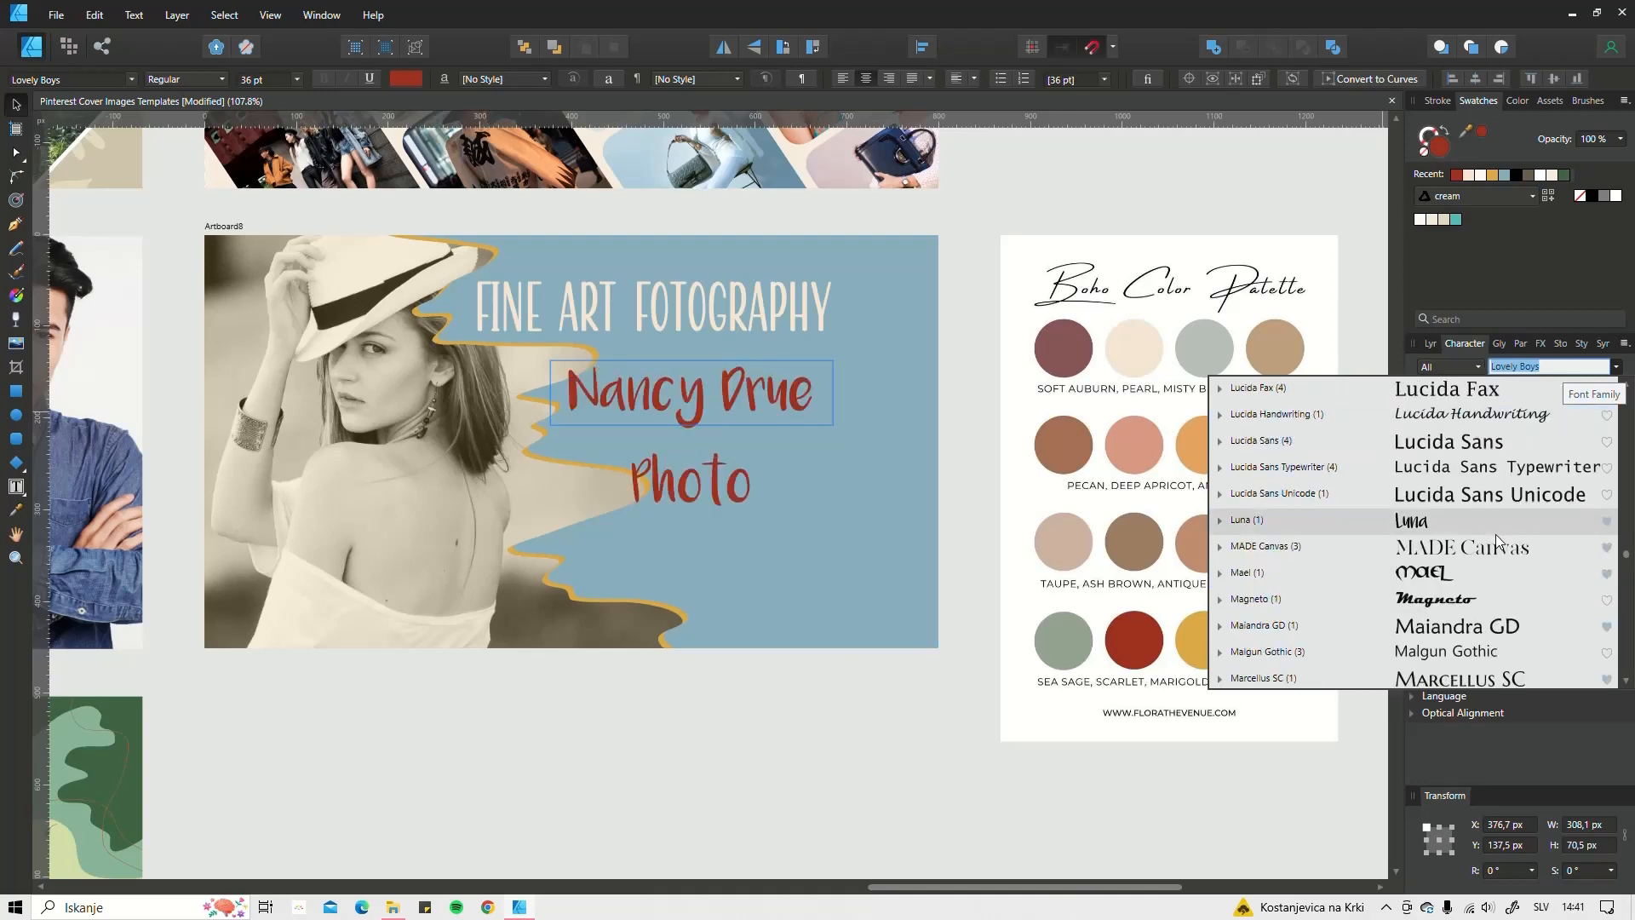
scroll(1495, 534, "down", 6)
scroll(1448, 526, "up", 3)
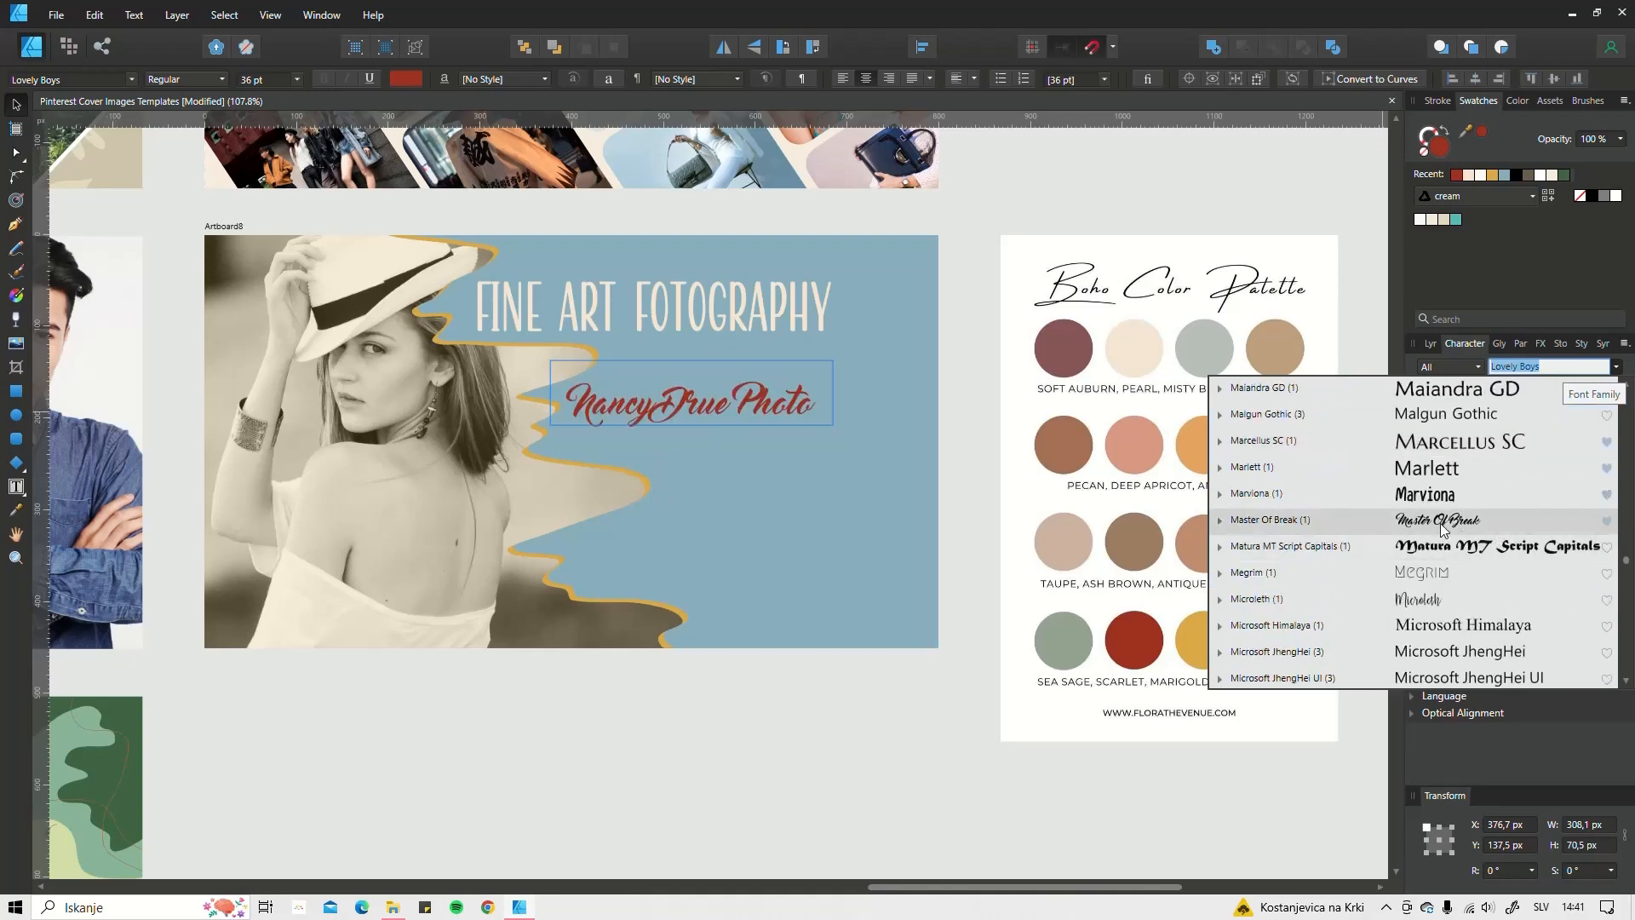
left_click(1439, 601)
Step: Enlarge the name line to about 60 pt and fit its frame right beneath the title
left_click_drag(843, 438, 901, 444)
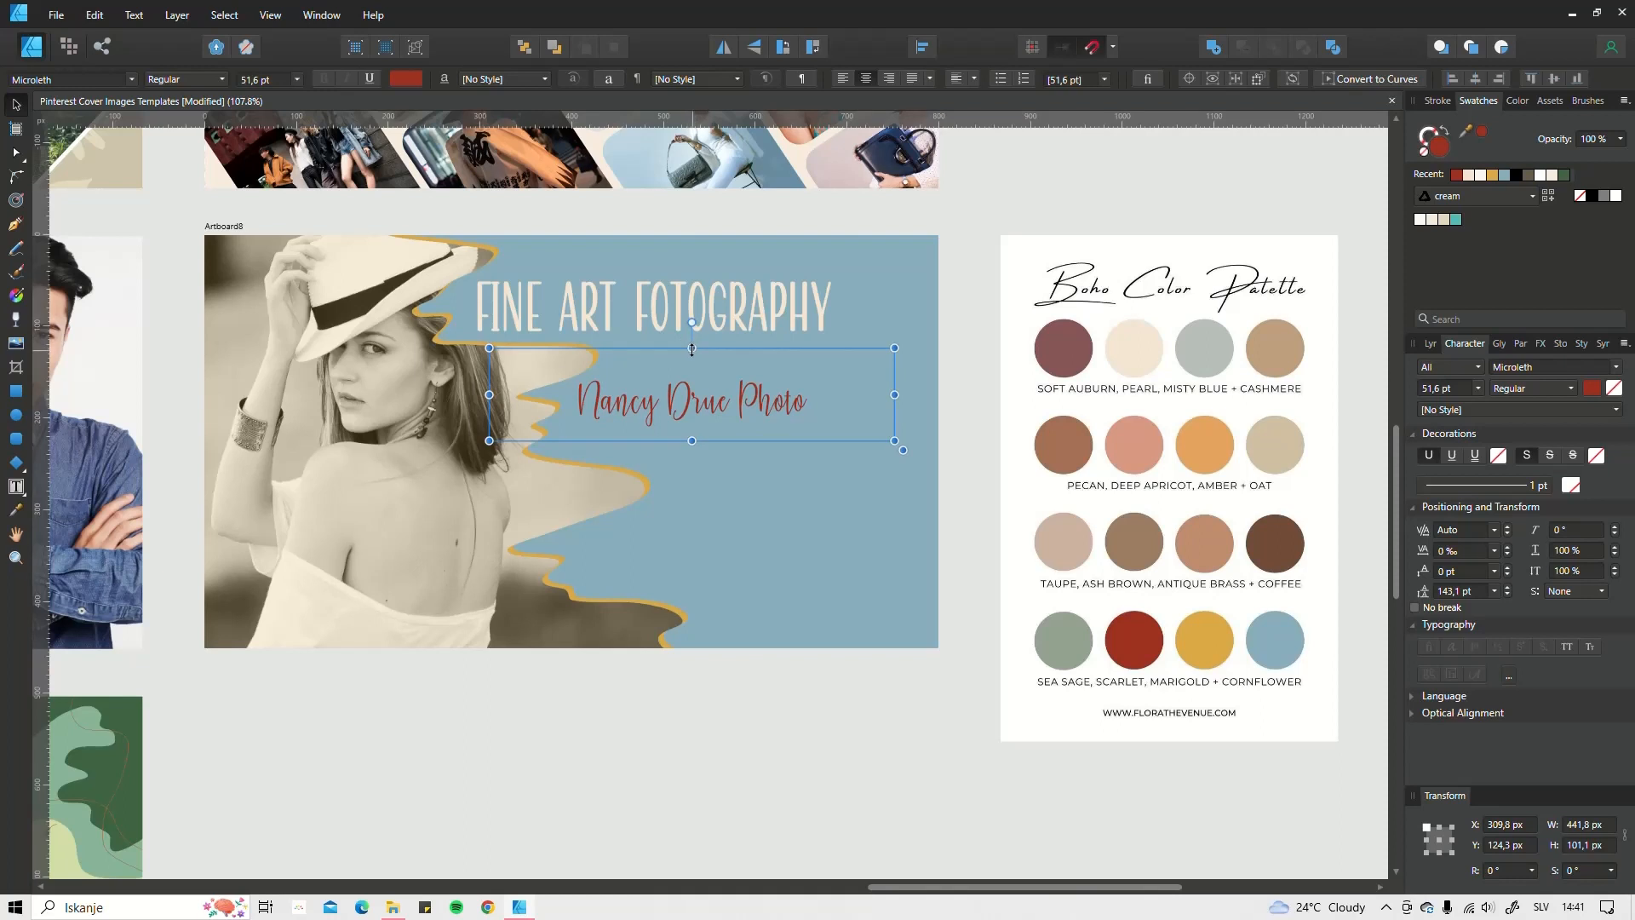
left_click_drag(692, 349, 691, 405)
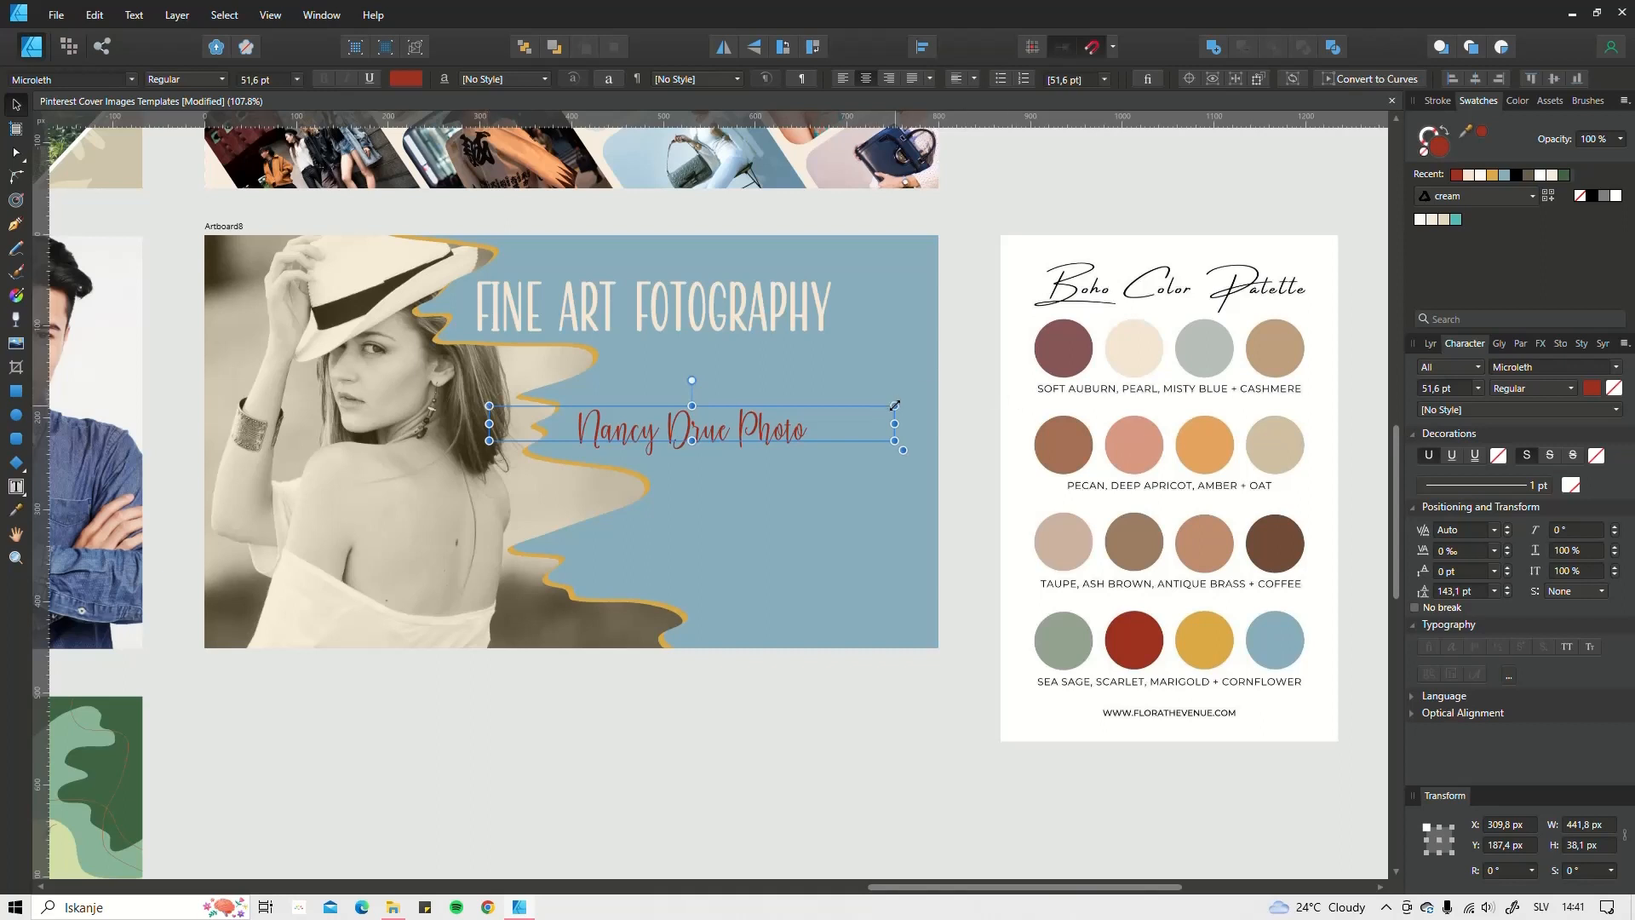
left_click_drag(897, 425, 846, 436)
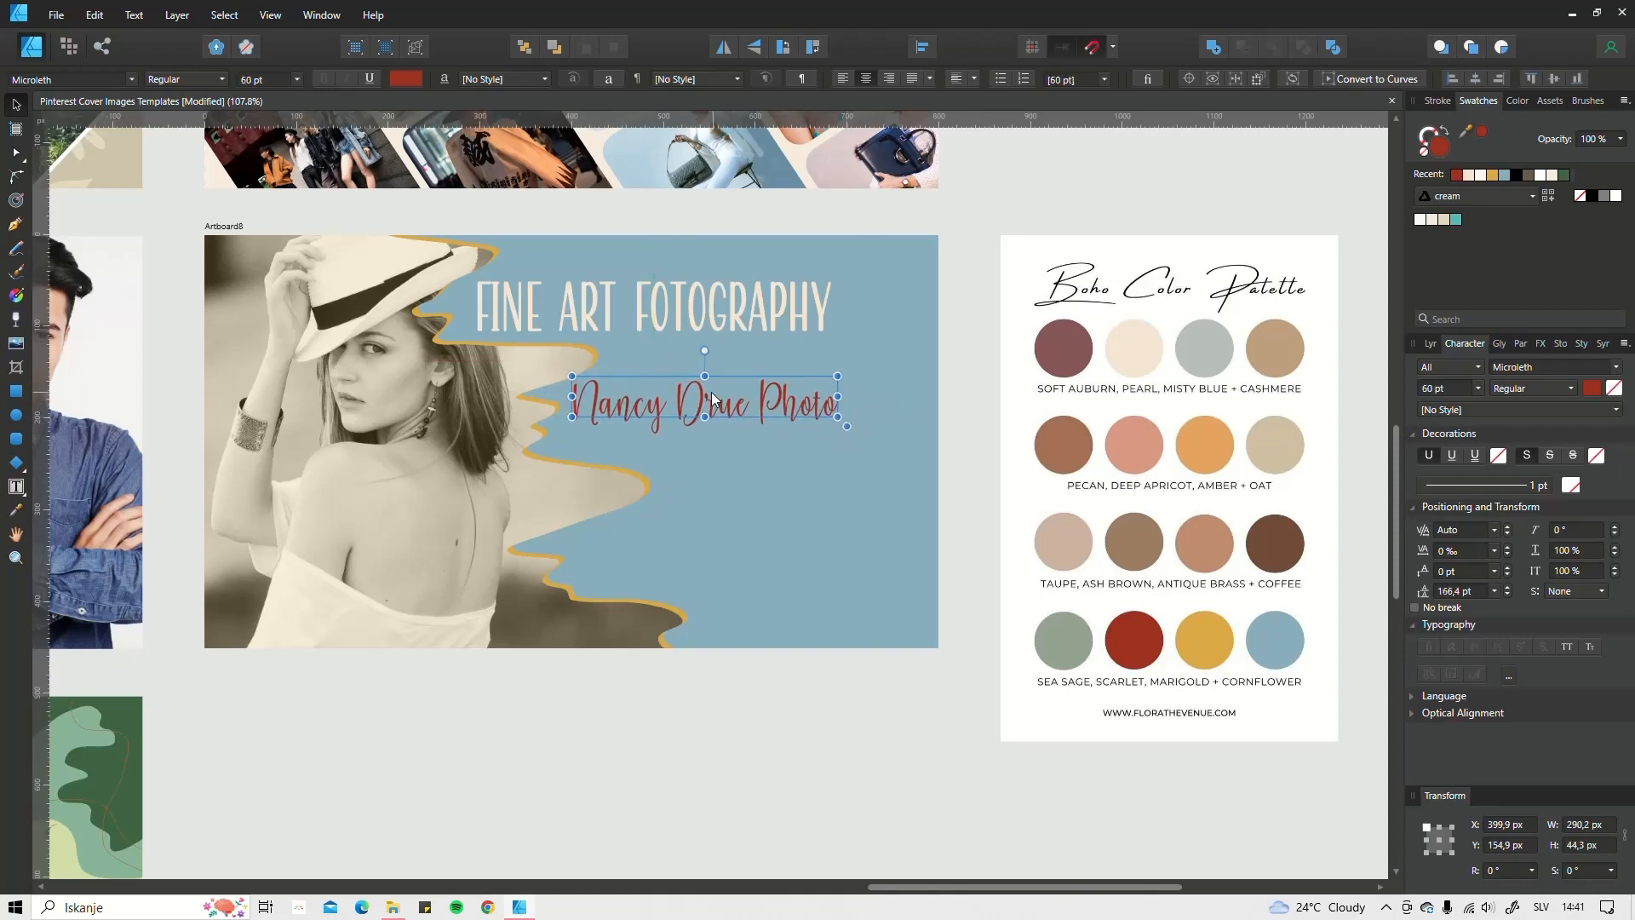
left_click_drag(712, 392, 708, 395)
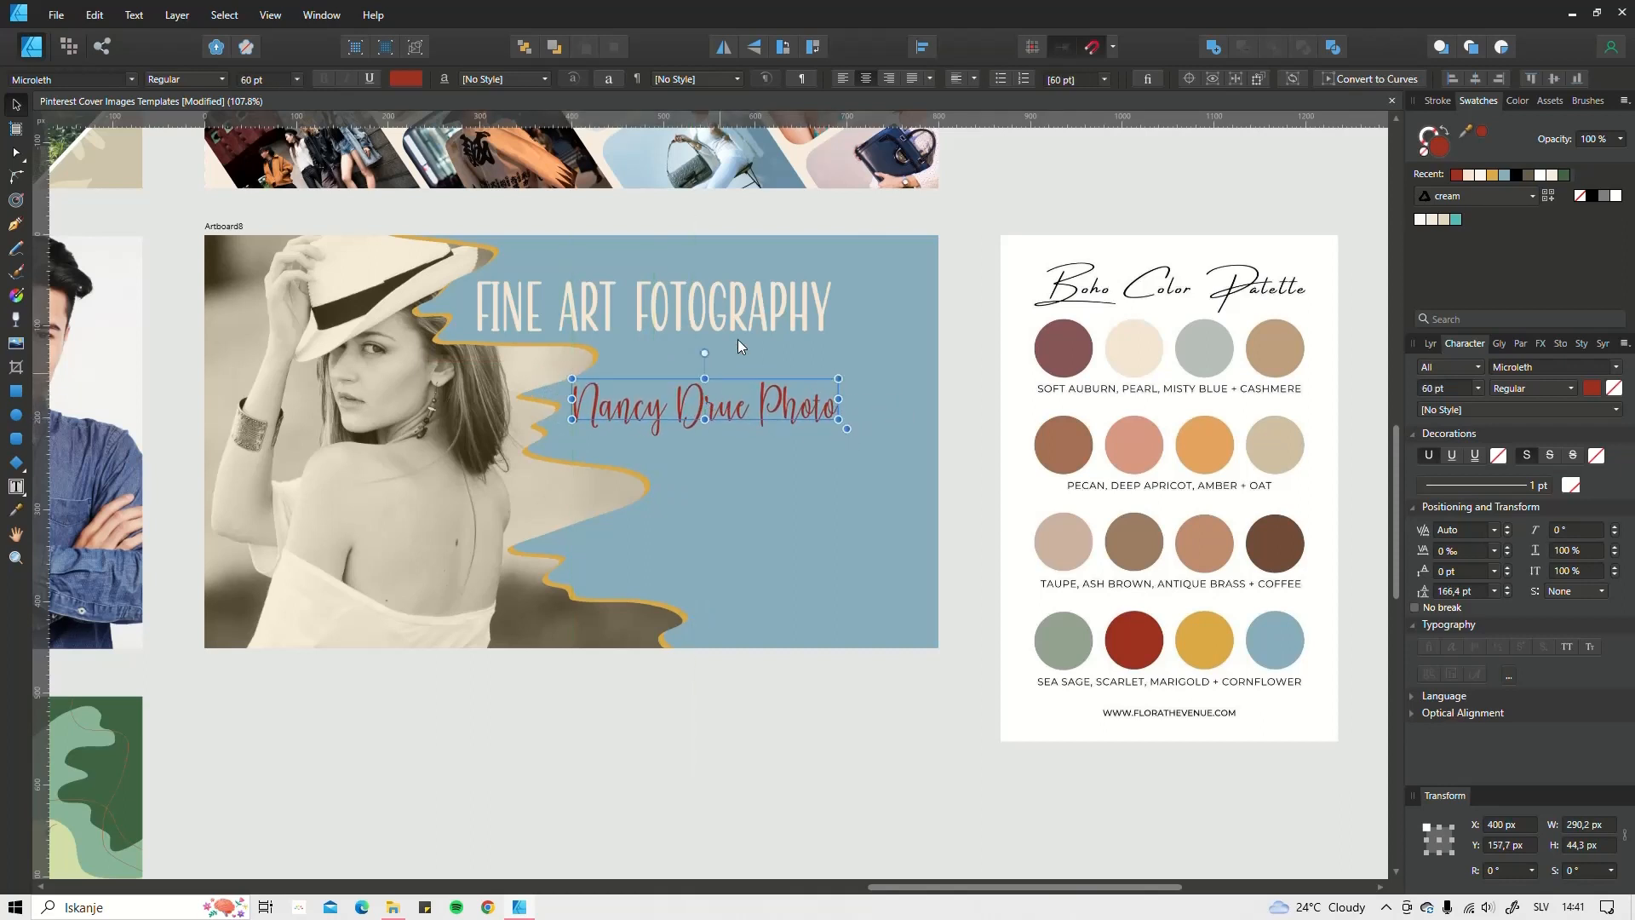
left_click(778, 760)
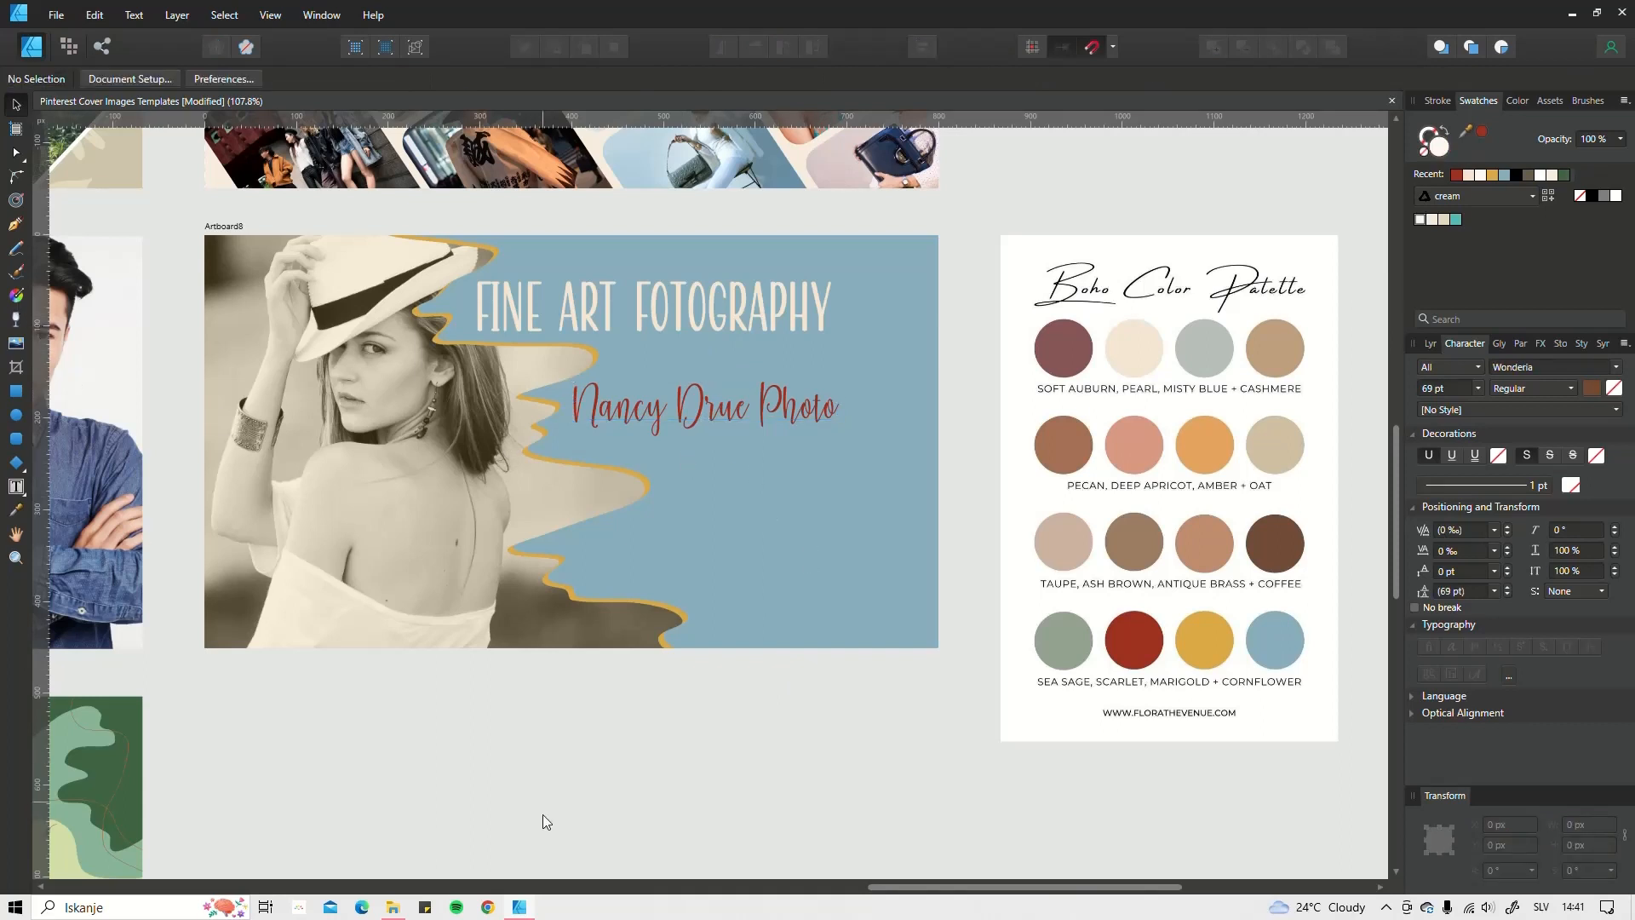
Step: Draw a straight horizontal line with the Pen Tool under the heading
left_click(16, 226)
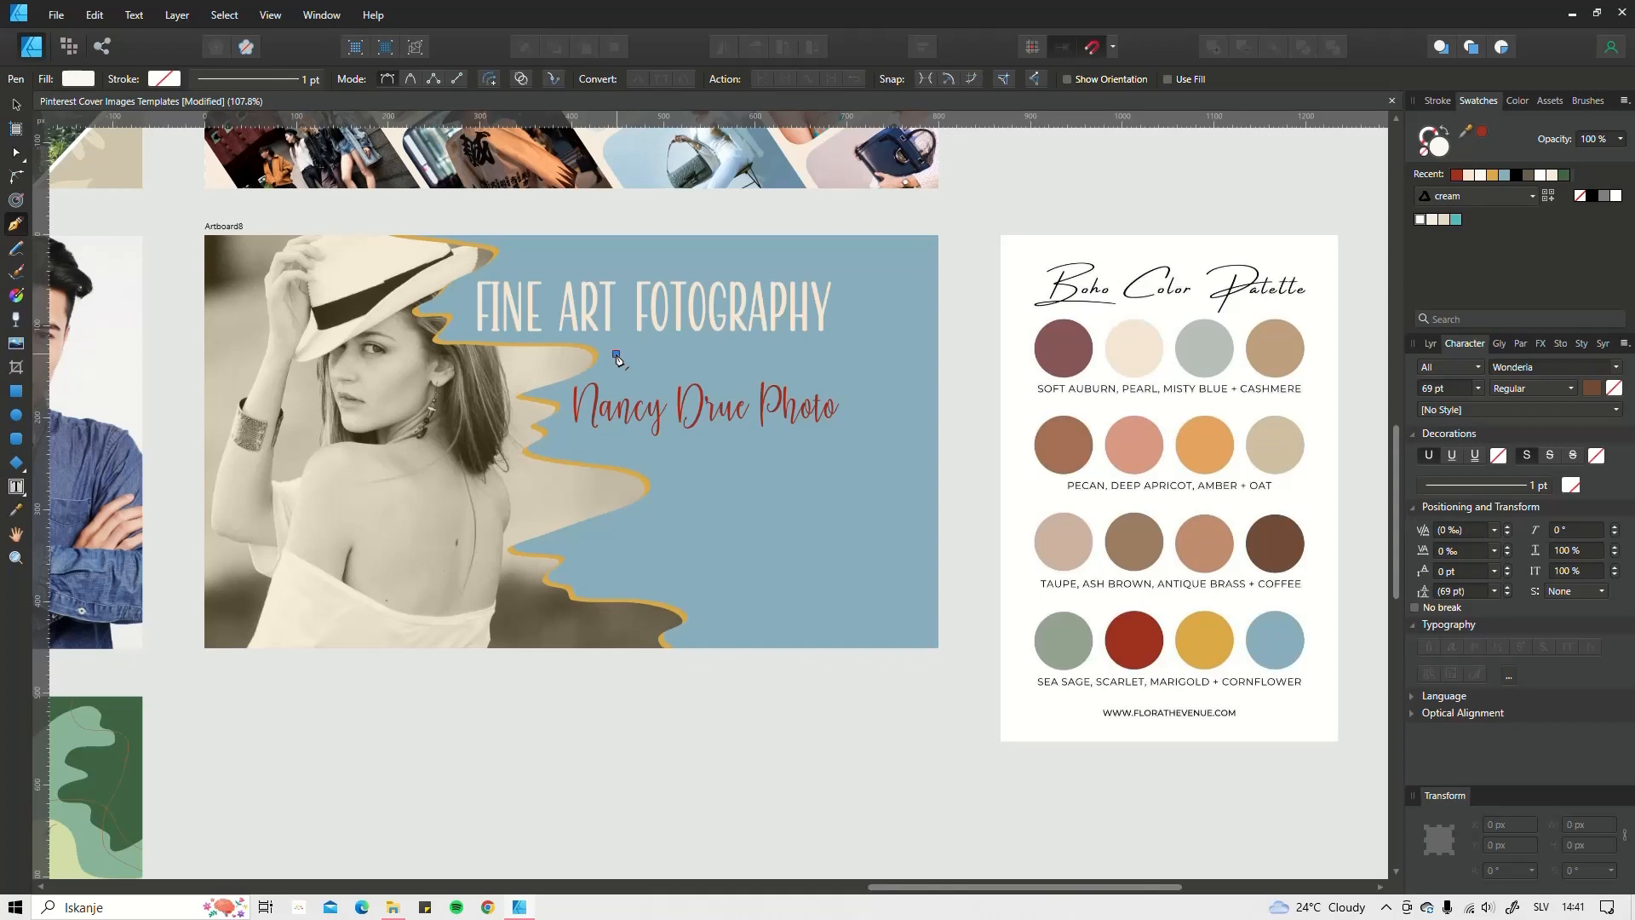
left_click(834, 354)
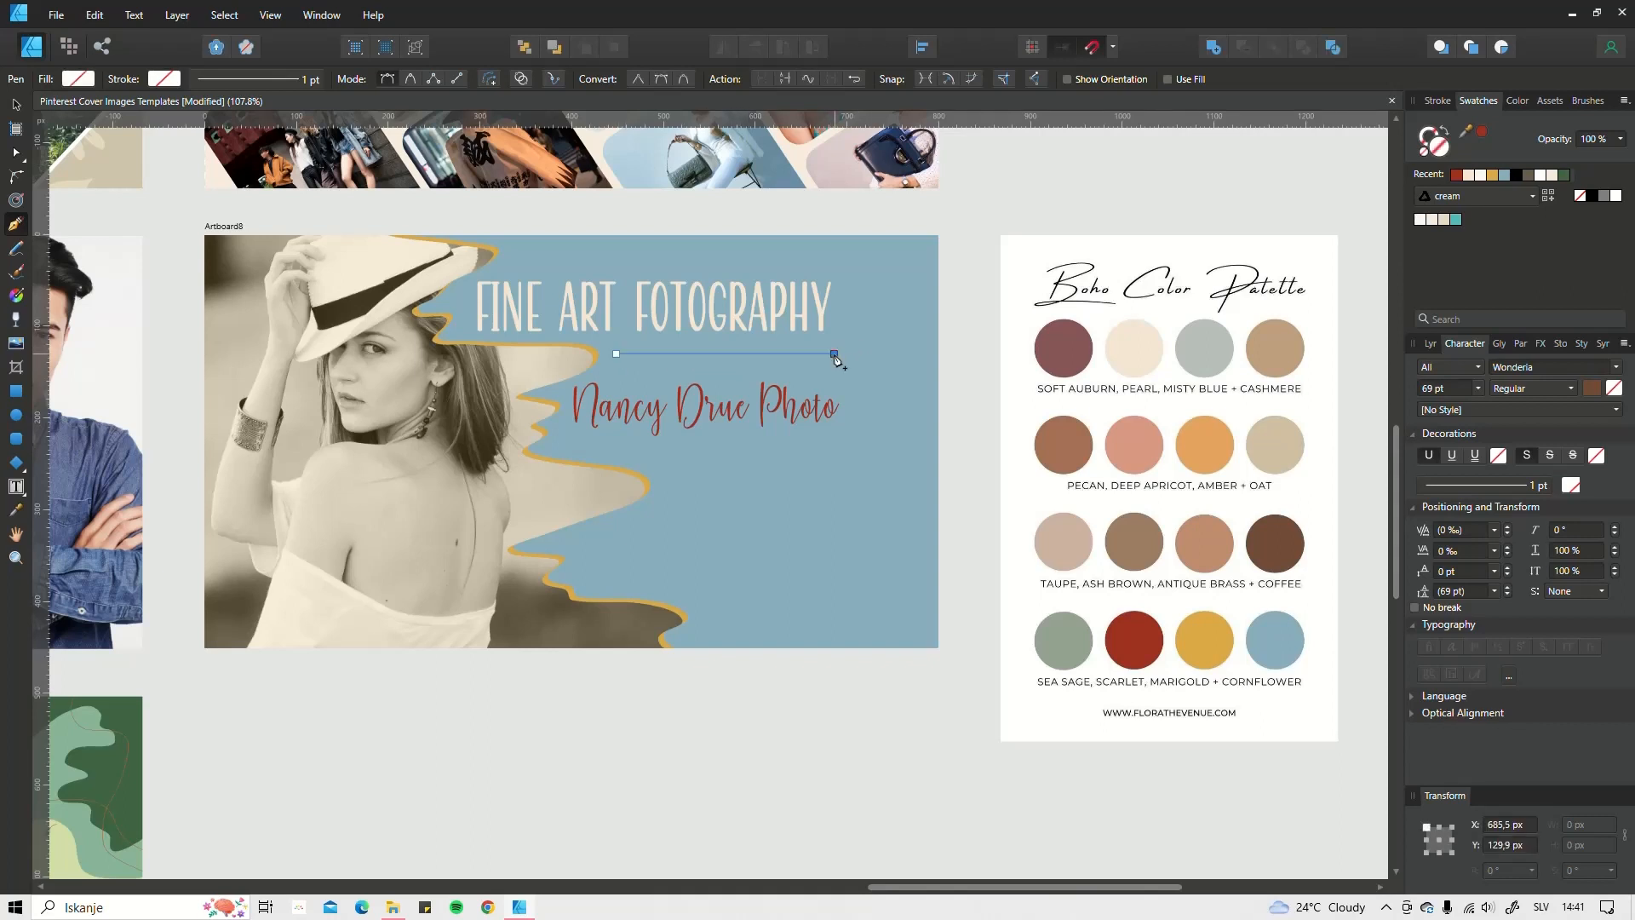
key("Escape")
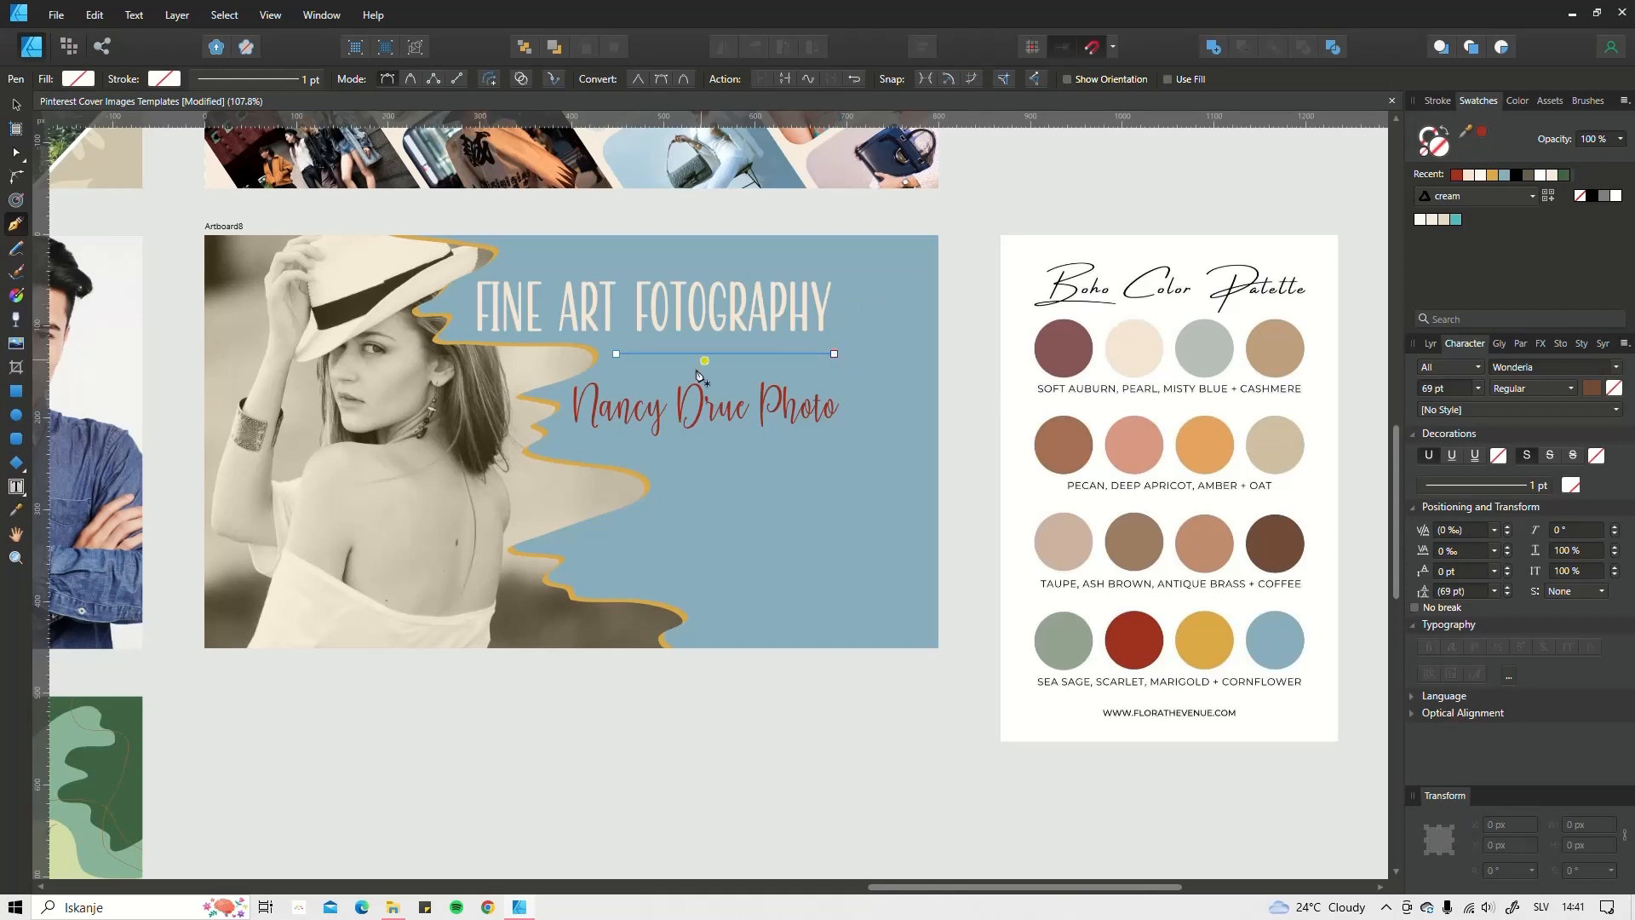
Step: Give the line a solid black 4.5 pt stroke
left_click(1424, 141)
left_click(1438, 102)
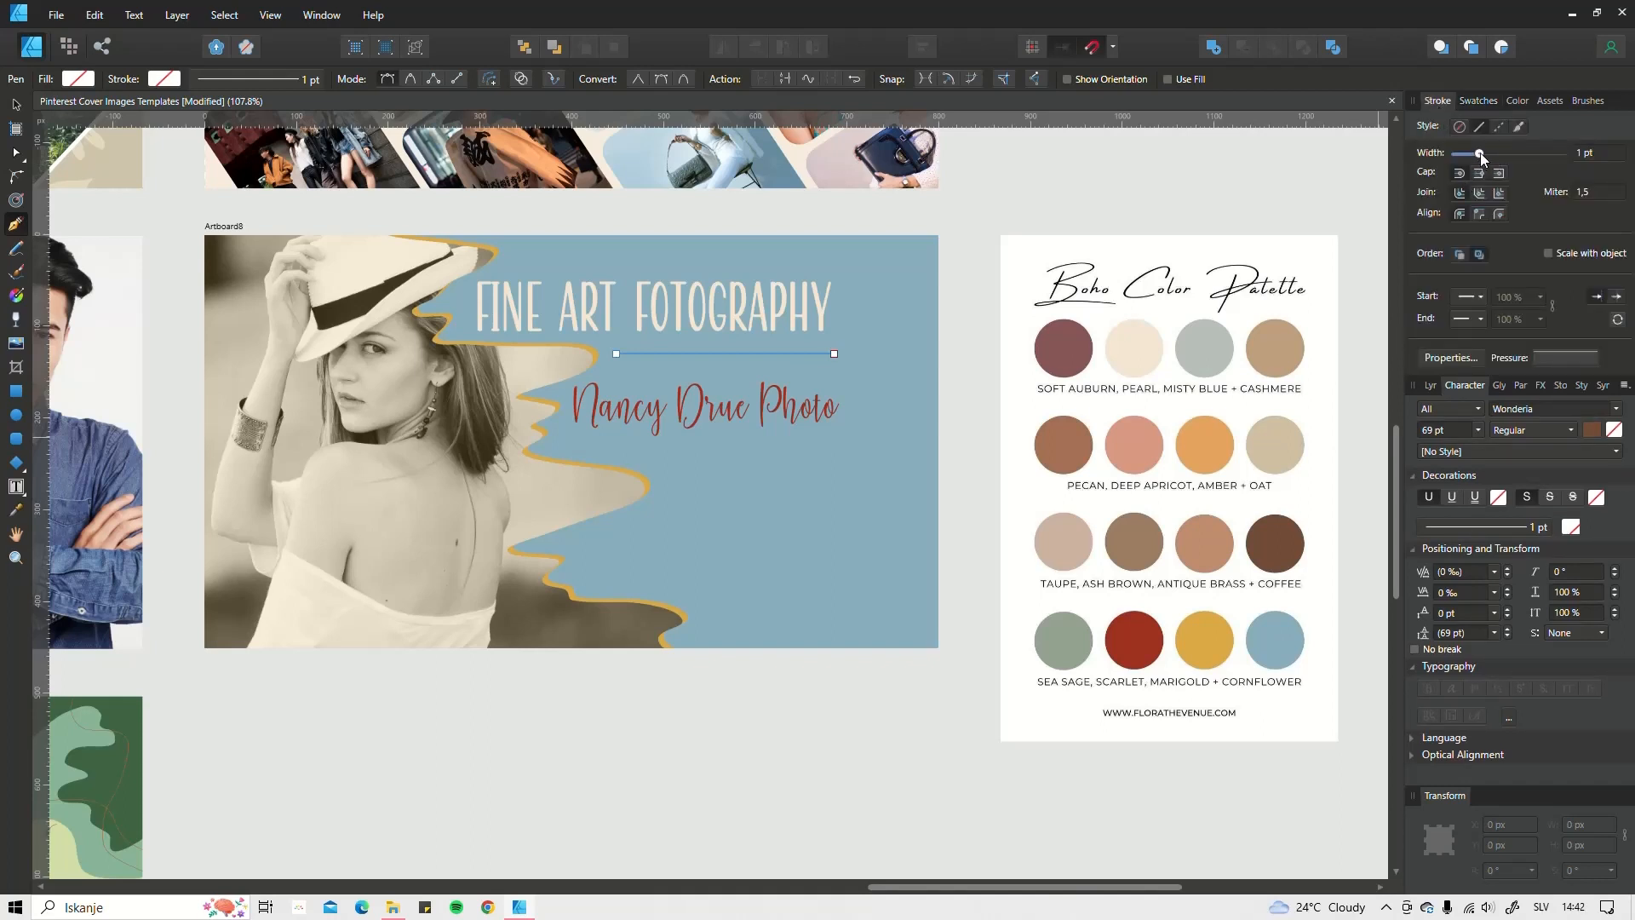
left_click_drag(1481, 152, 1490, 154)
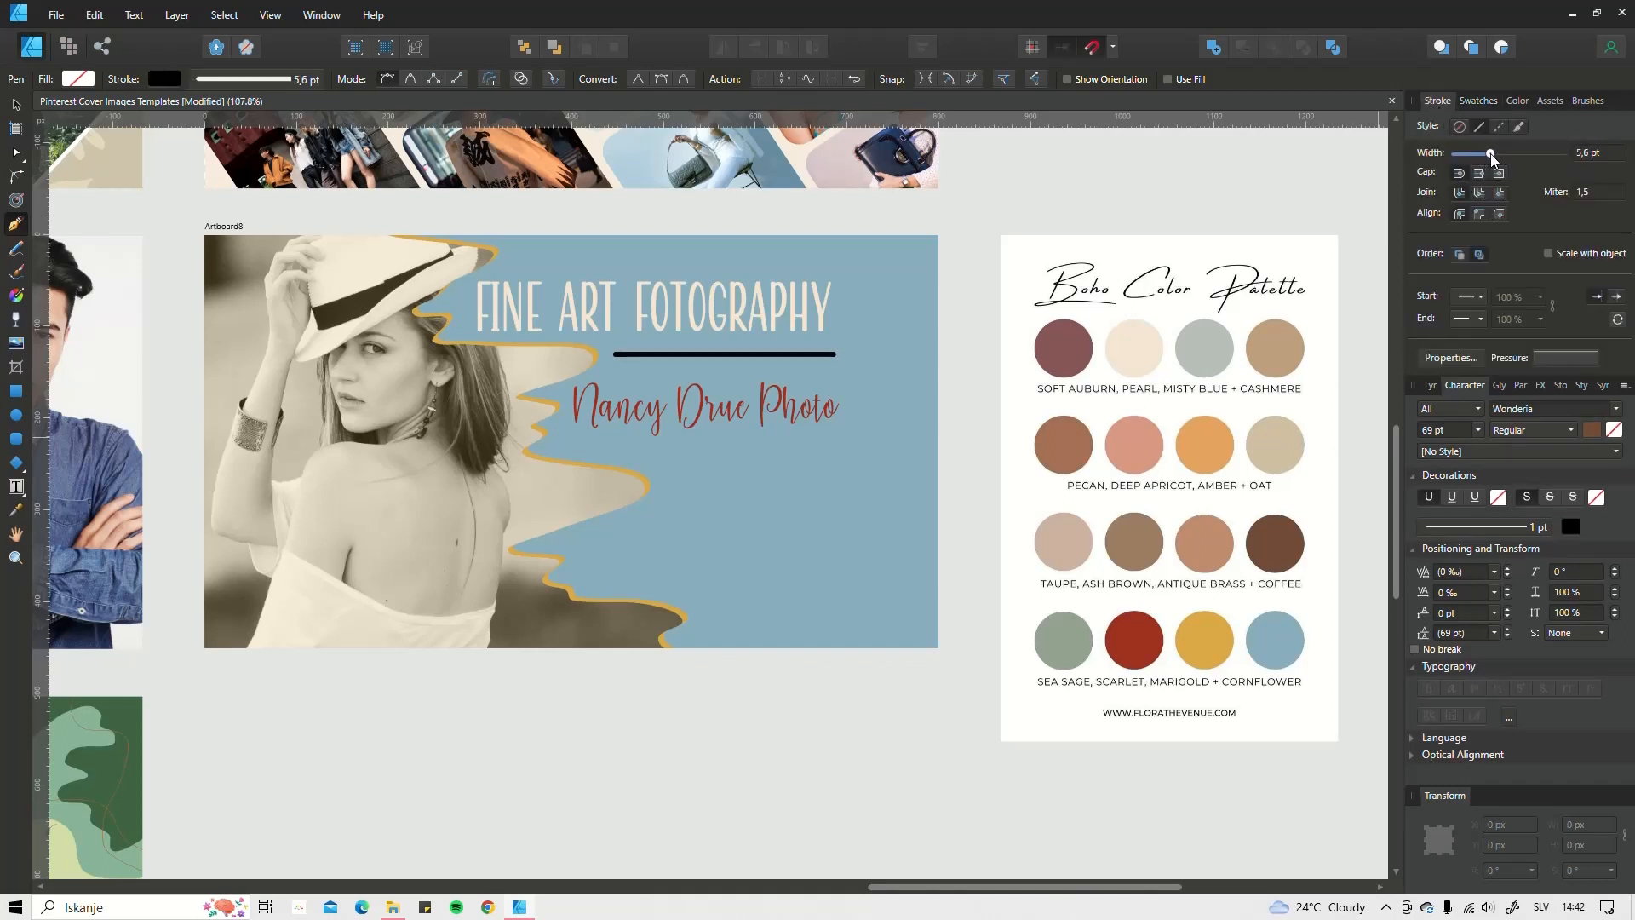
left_click(1499, 125)
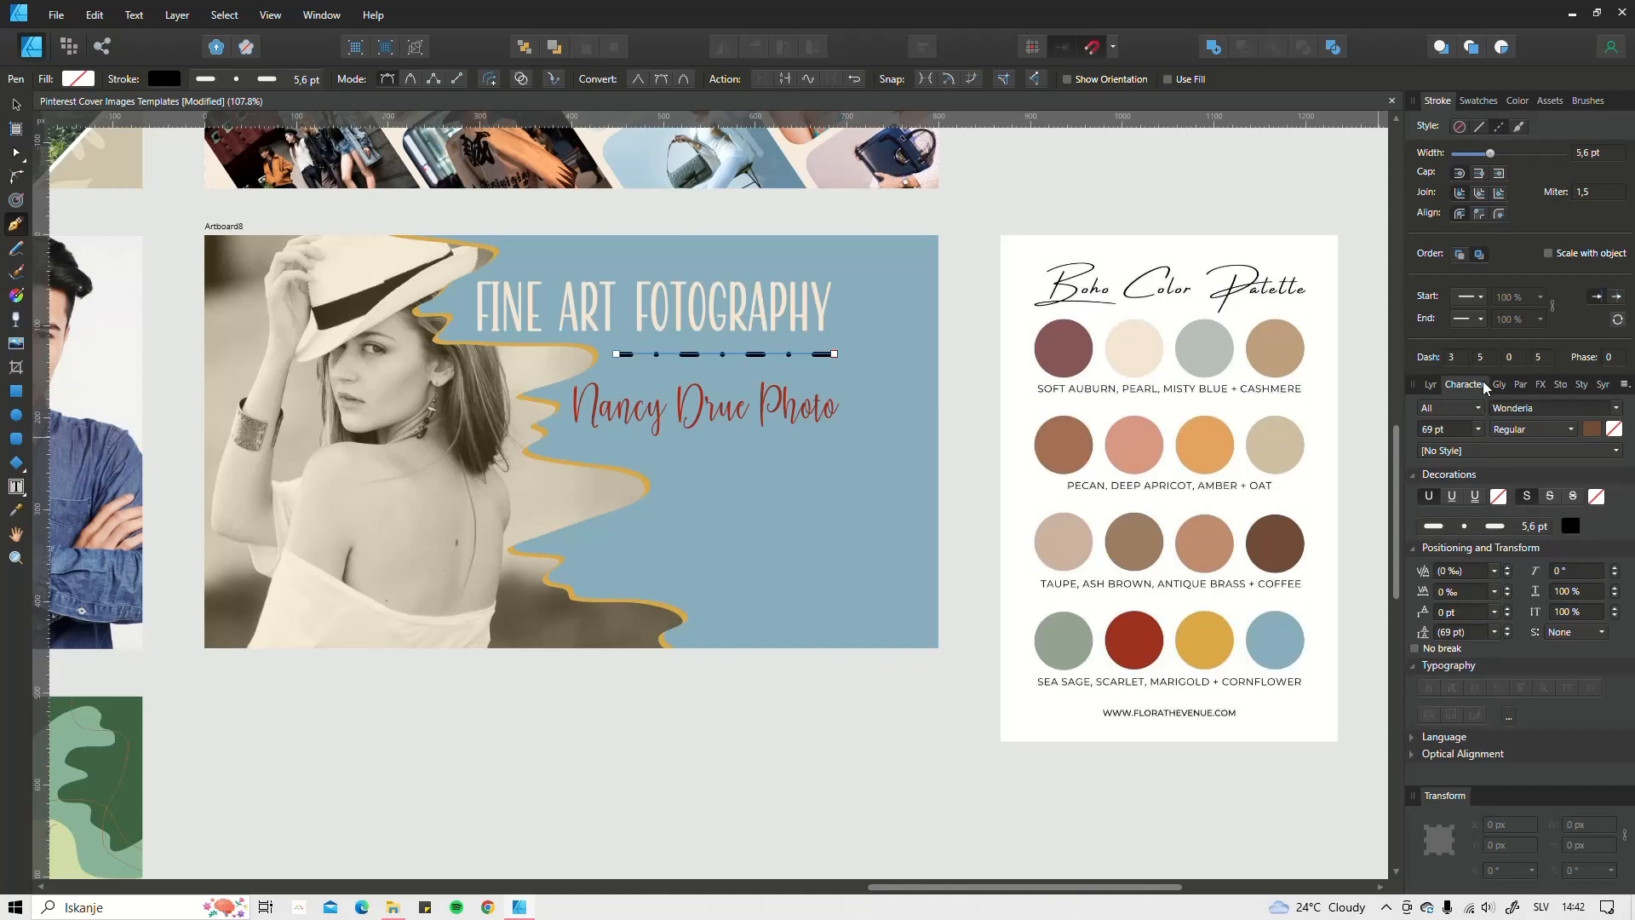
left_click(1479, 126)
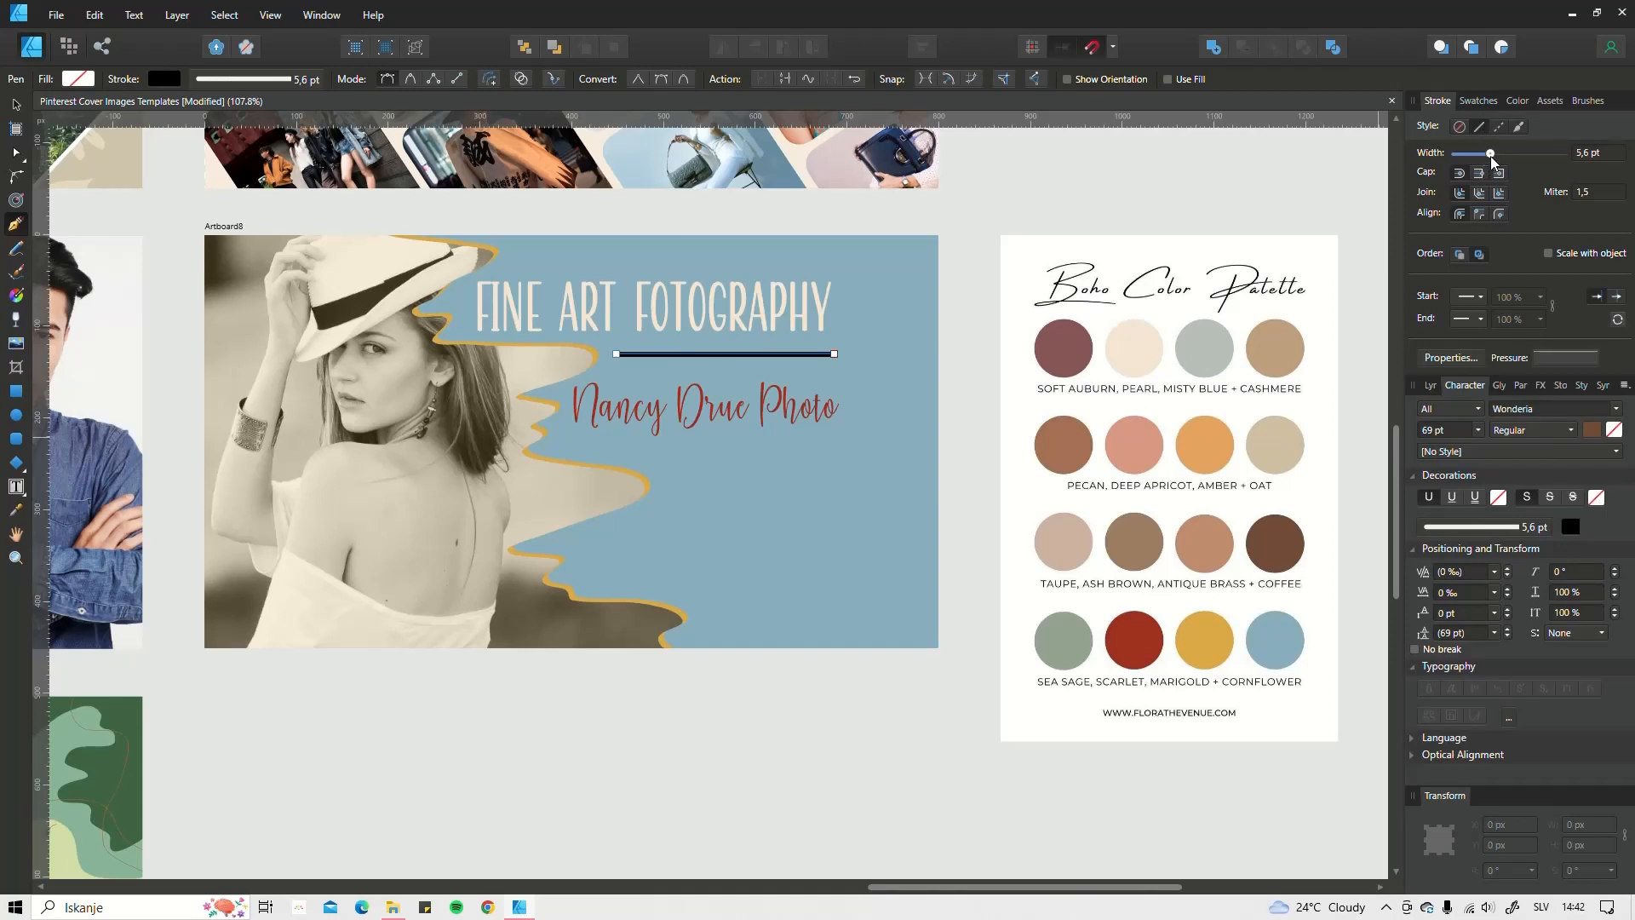
left_click_drag(1490, 154, 1487, 155)
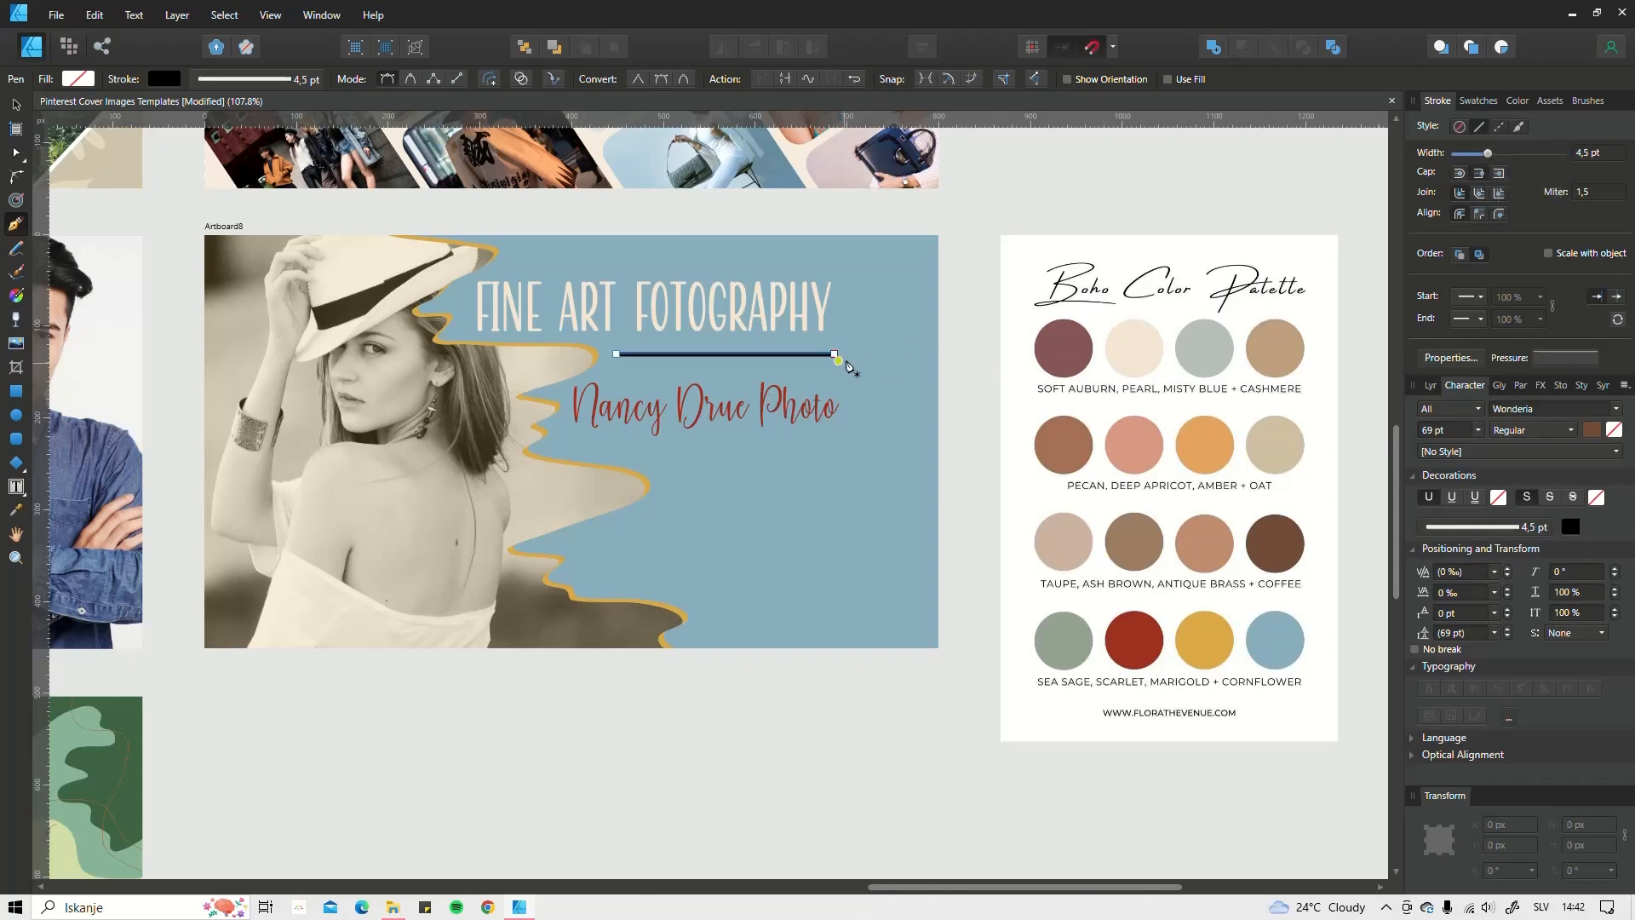
scroll(848, 366, "up", 10)
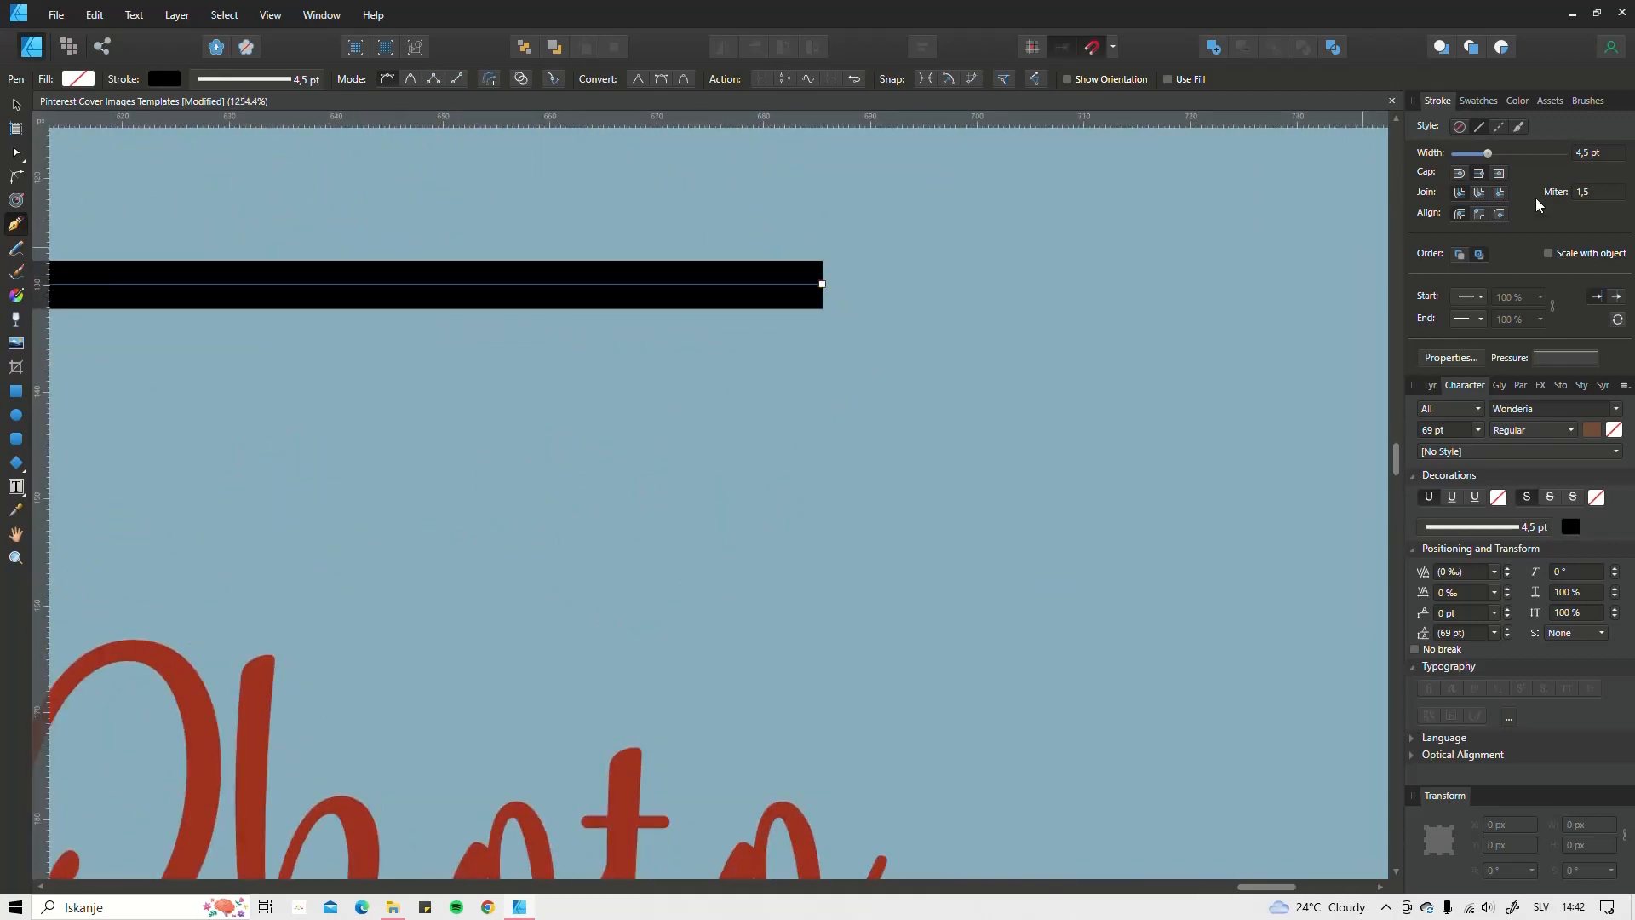
Step: Give the divider line round caps and try a round start marker
left_click(1478, 172)
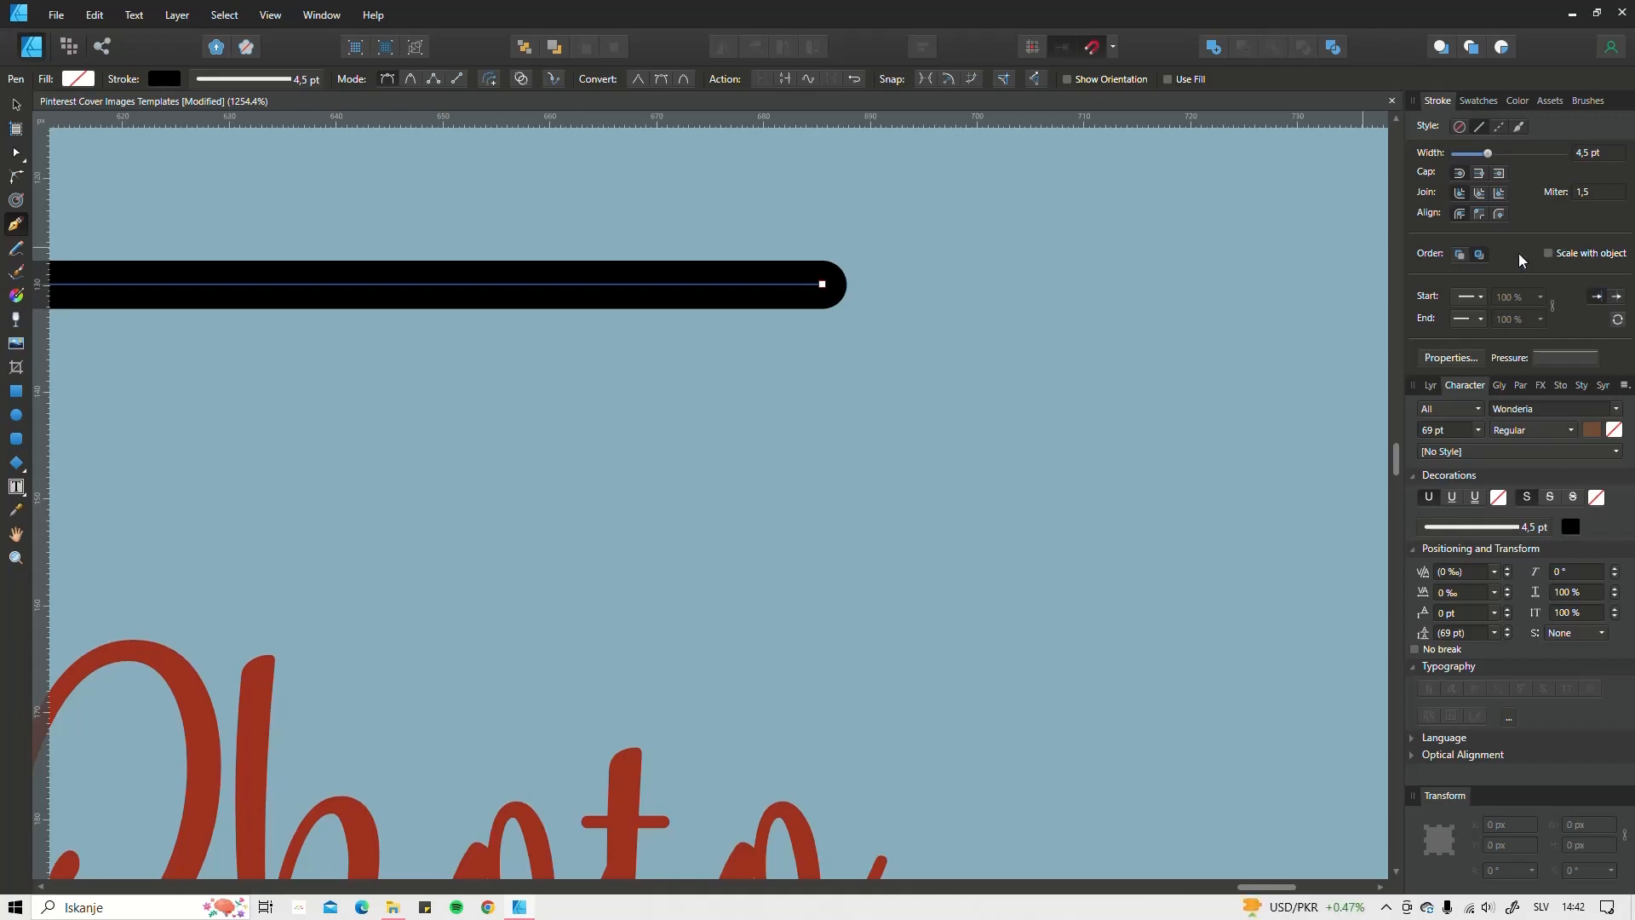
left_click(1471, 298)
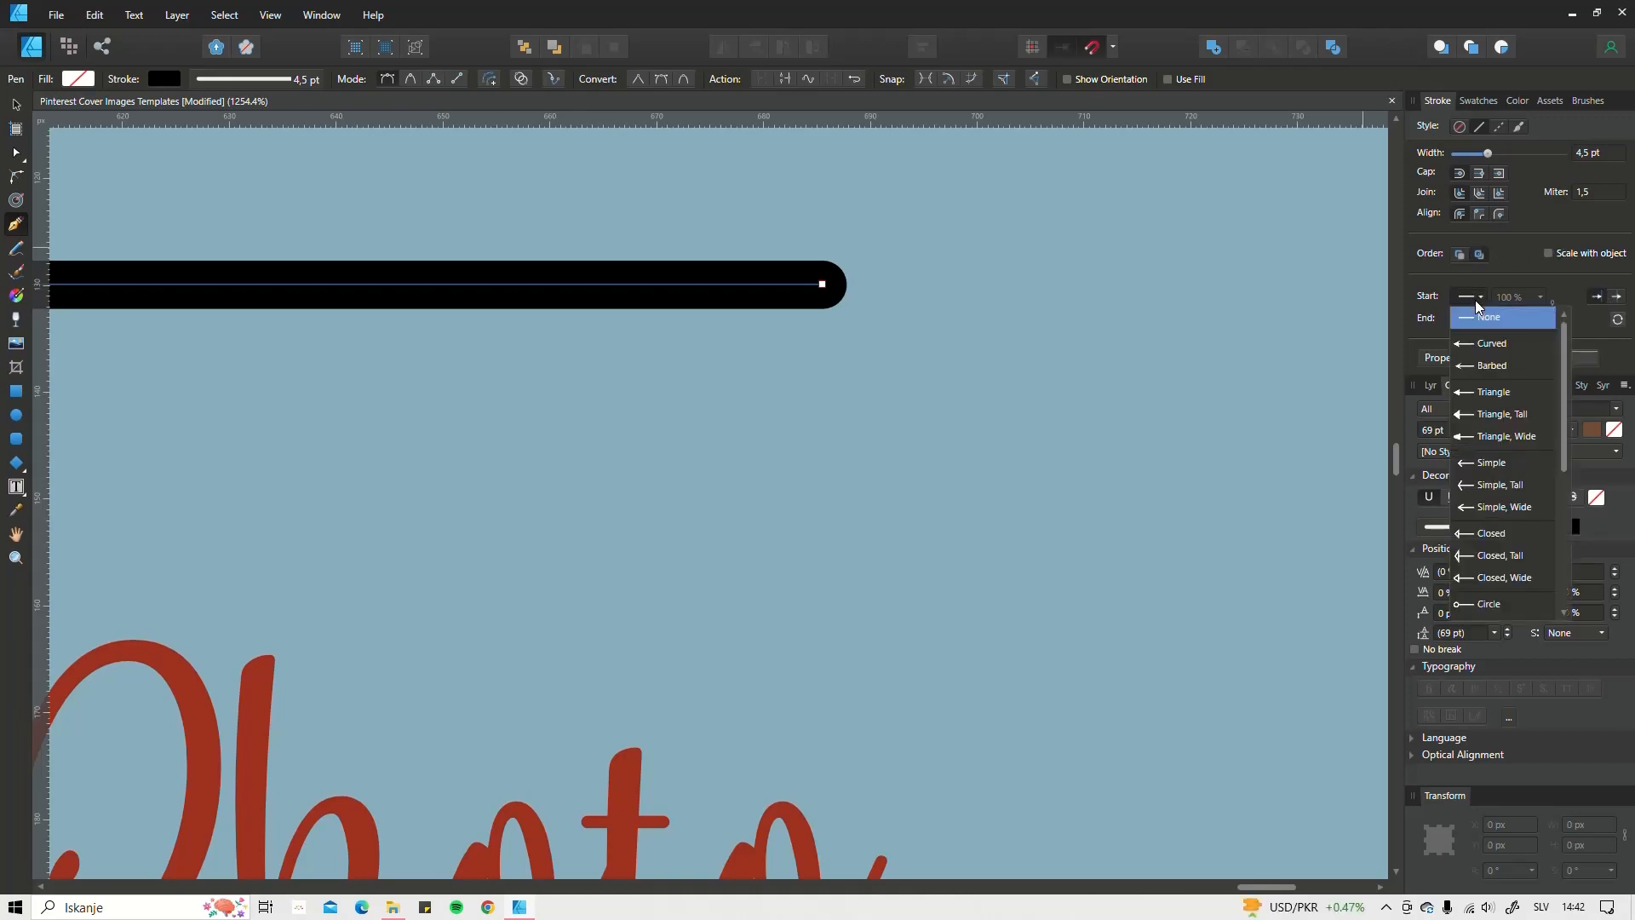
scroll(1469, 443, "down", 5)
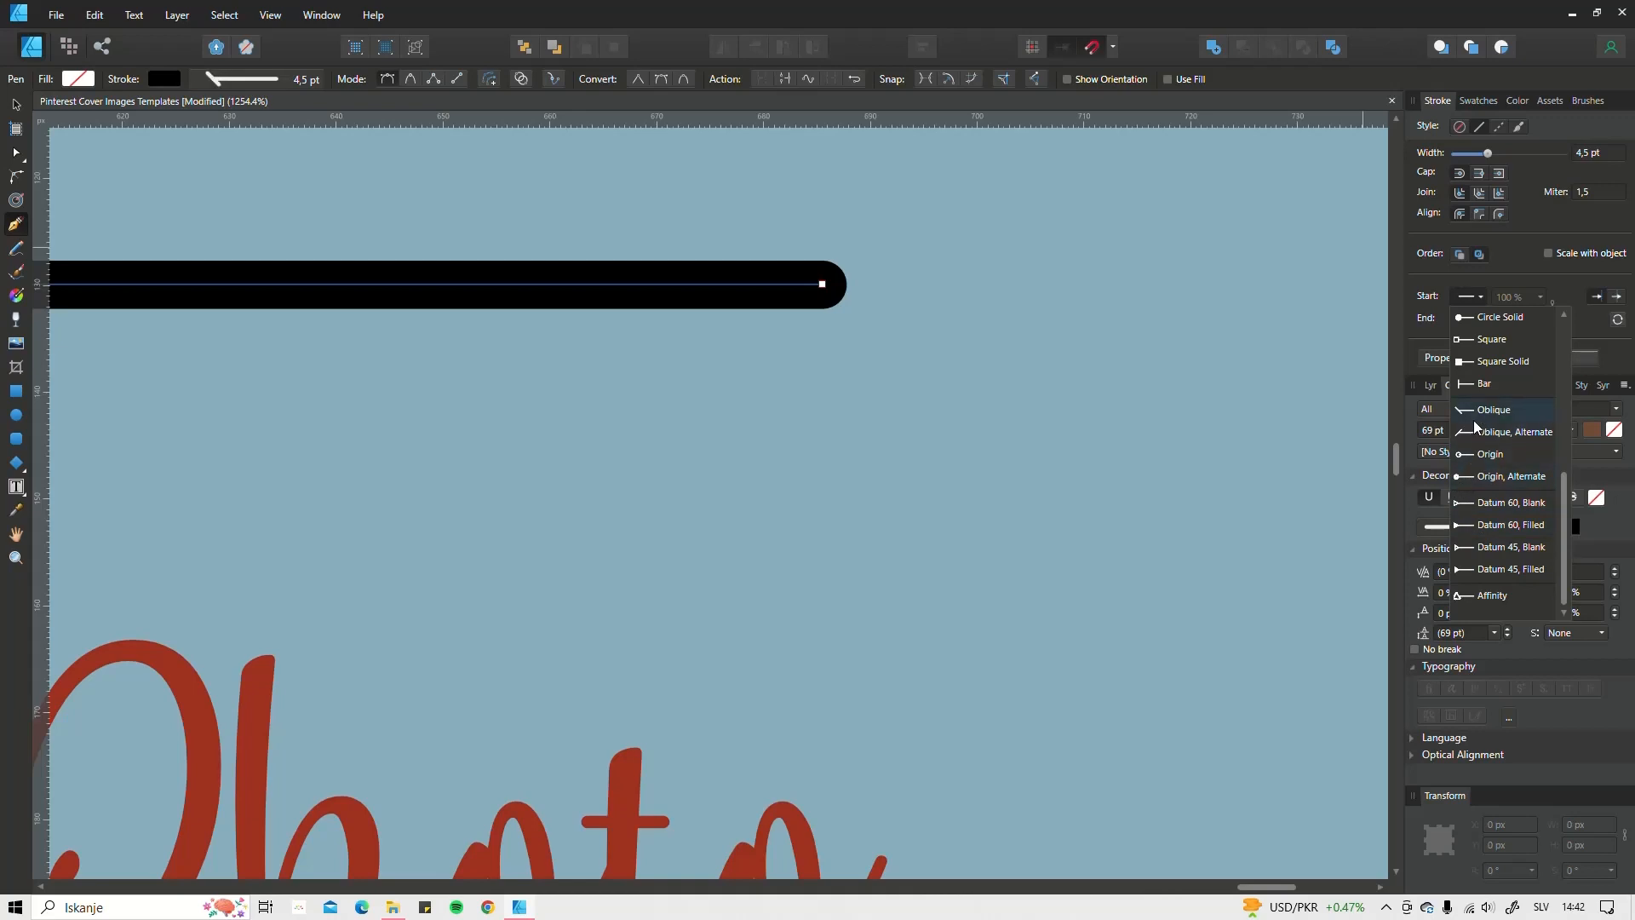
left_click(1475, 478)
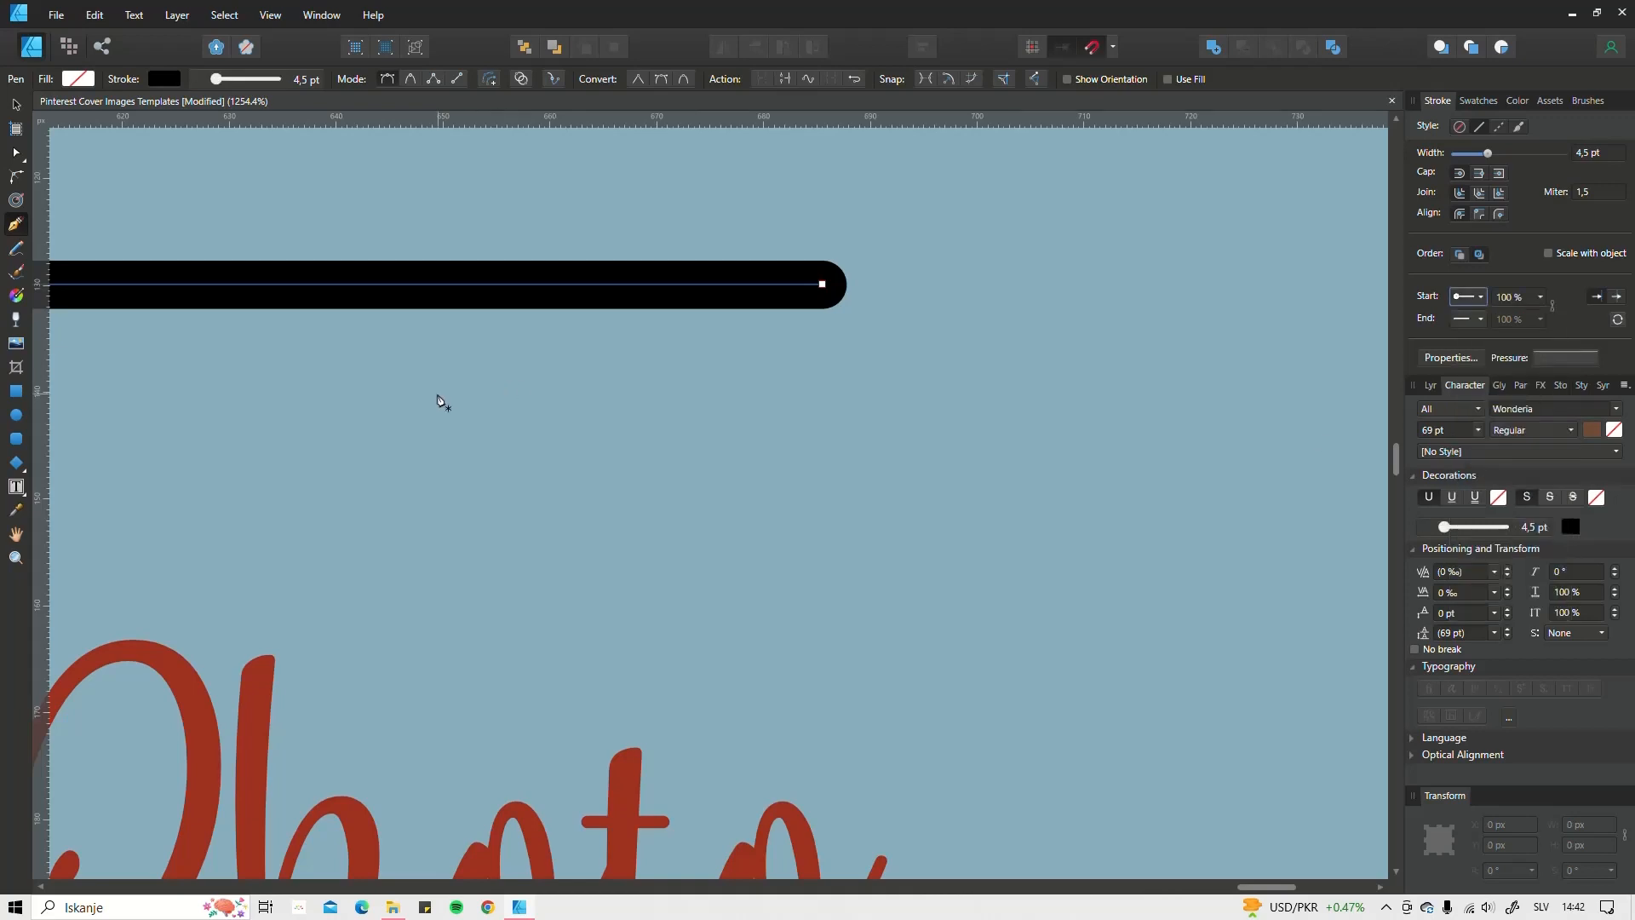
left_click_drag(374, 395, 818, 413)
scroll(816, 412, "left", 15)
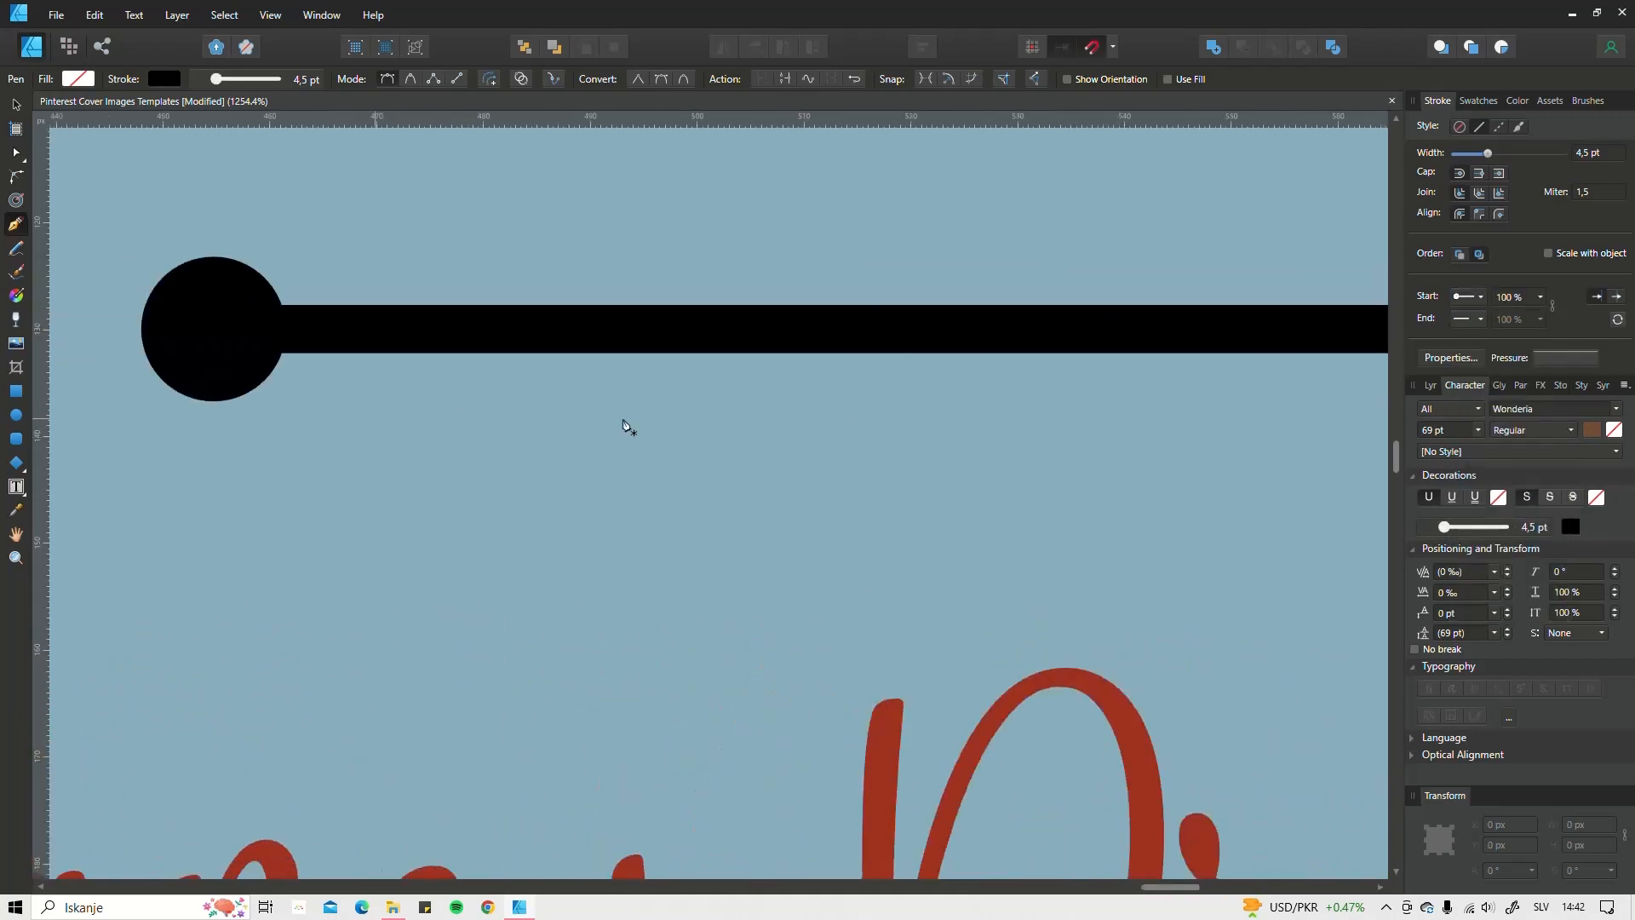
scroll(1096, 343, "down", 3)
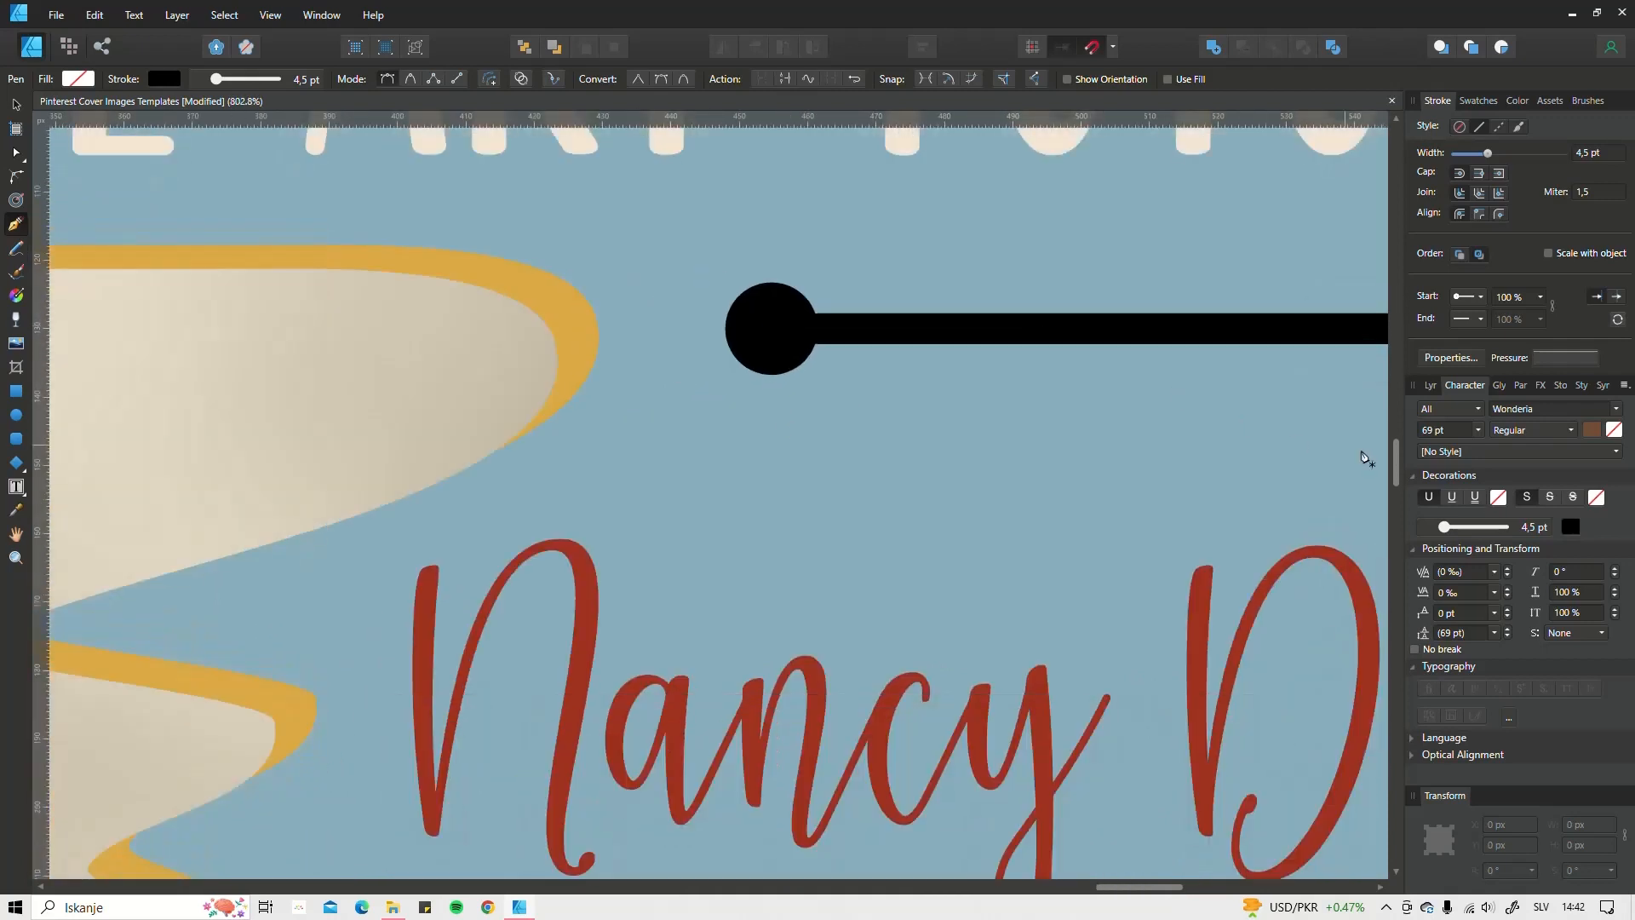
Step: Reset the line's start arrowhead to None and thin the stroke to 1.7 pt
left_click(1470, 297)
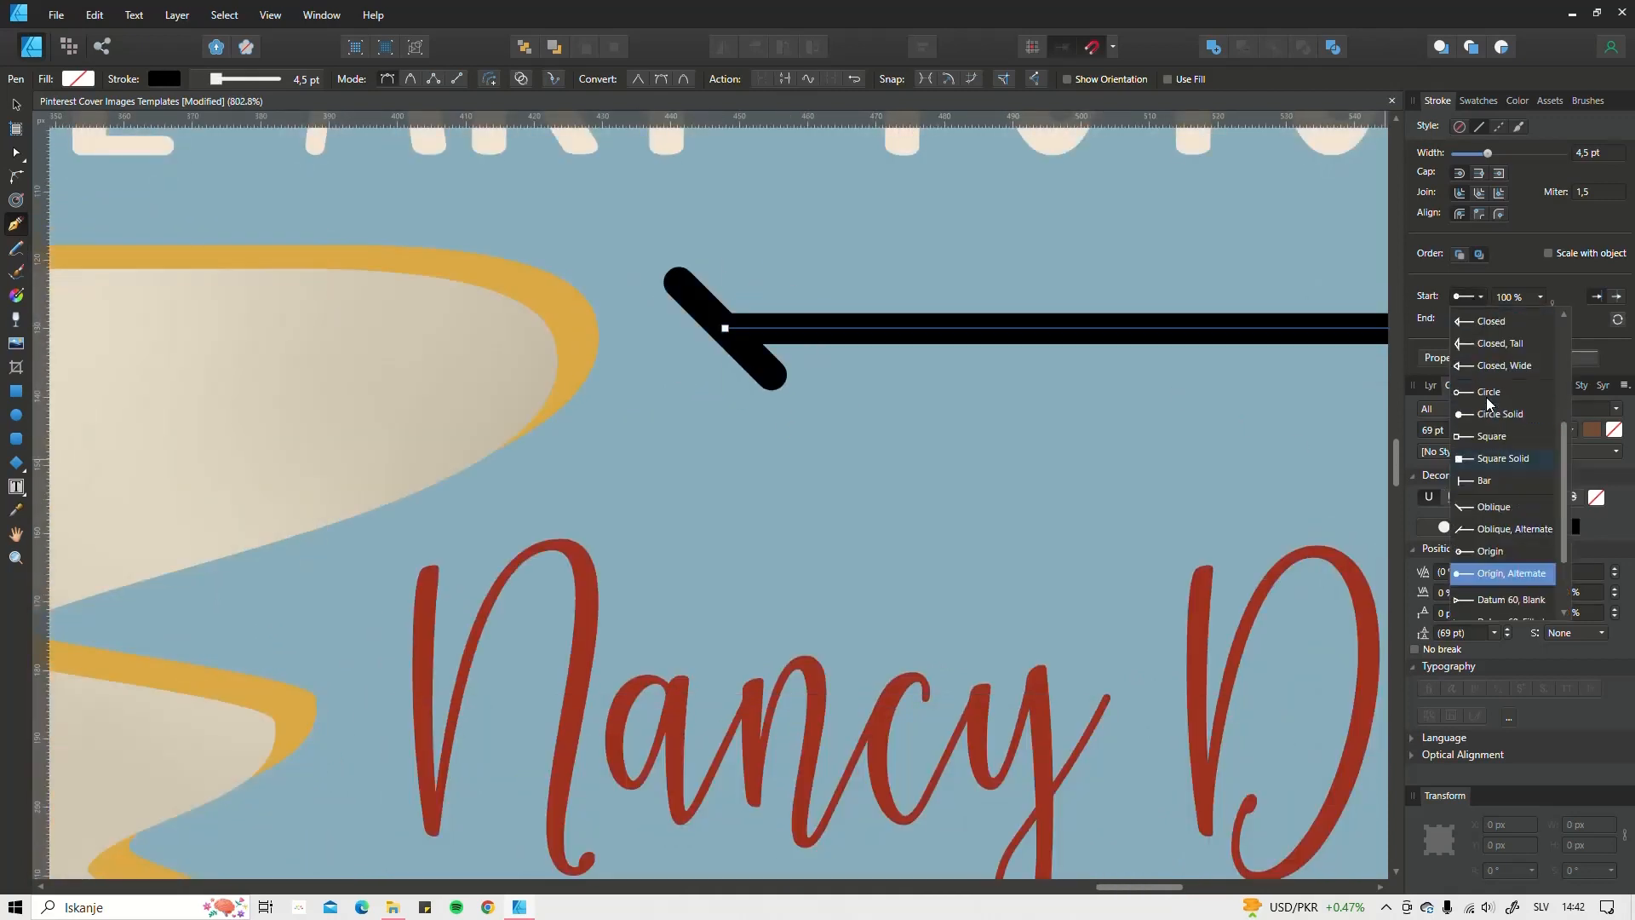
left_click(1469, 317)
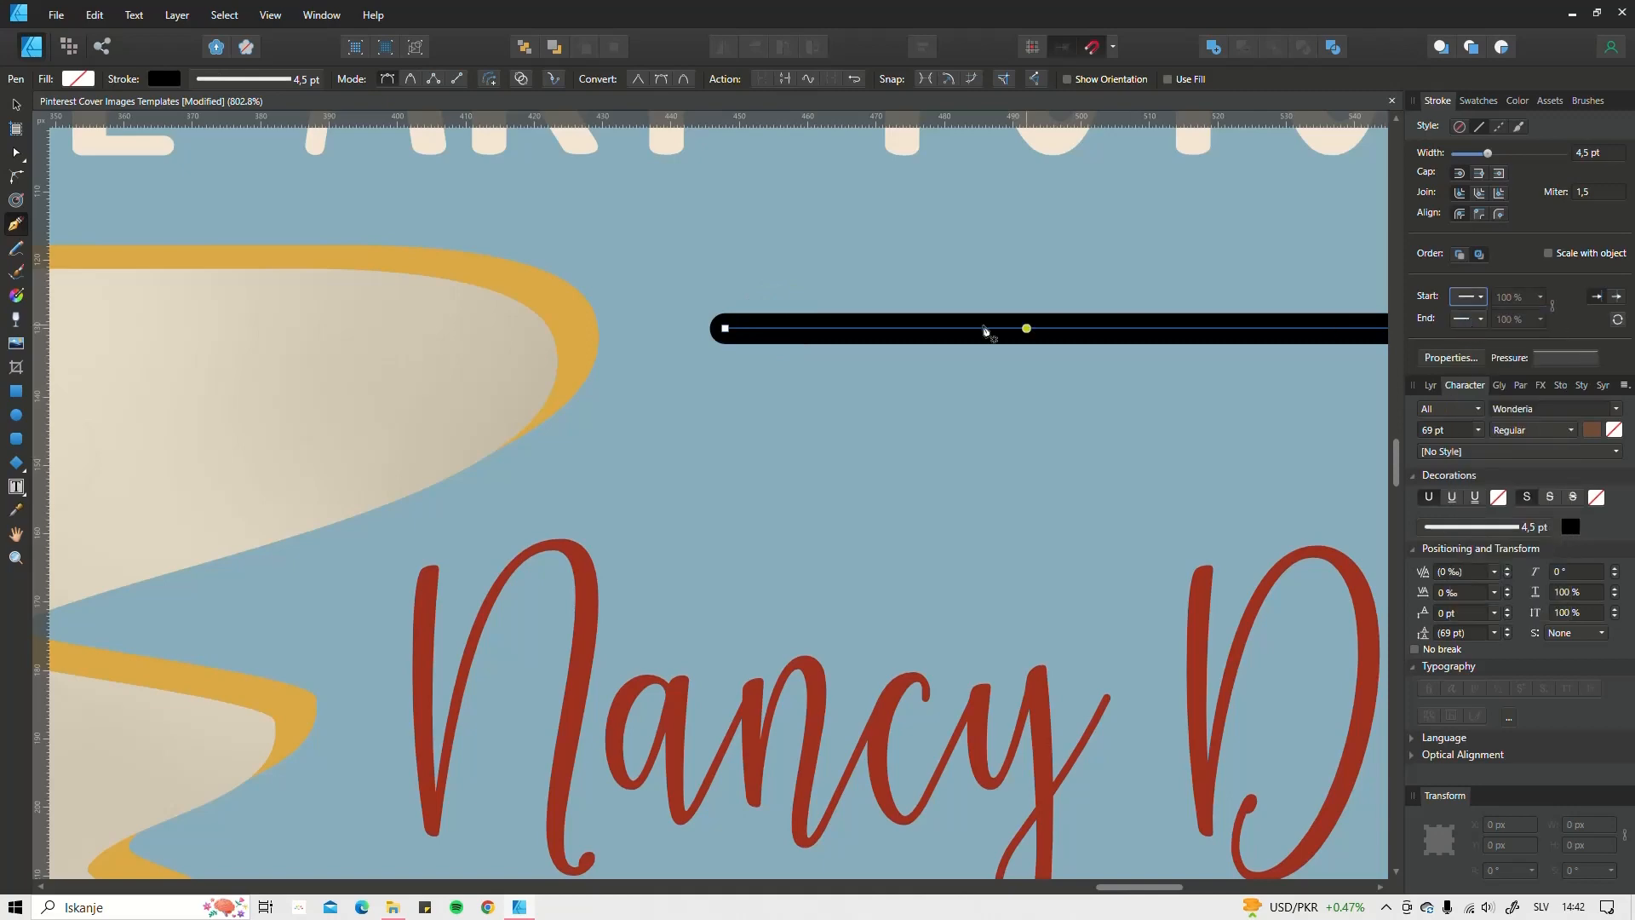
scroll(983, 329, "down", 6)
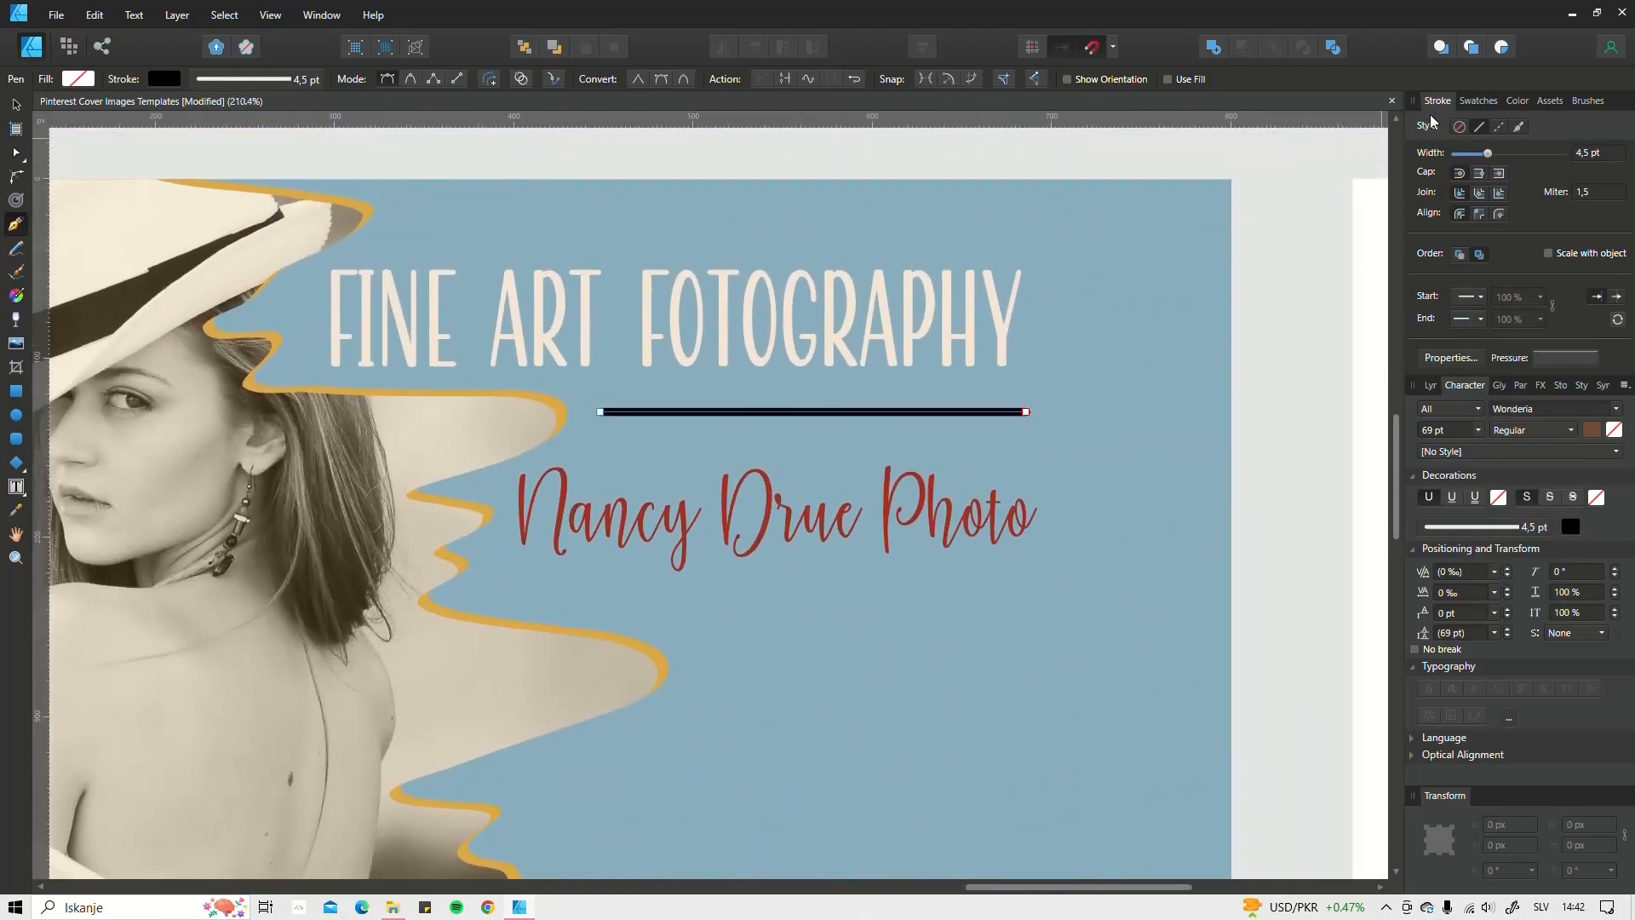
left_click_drag(1494, 152, 1480, 152)
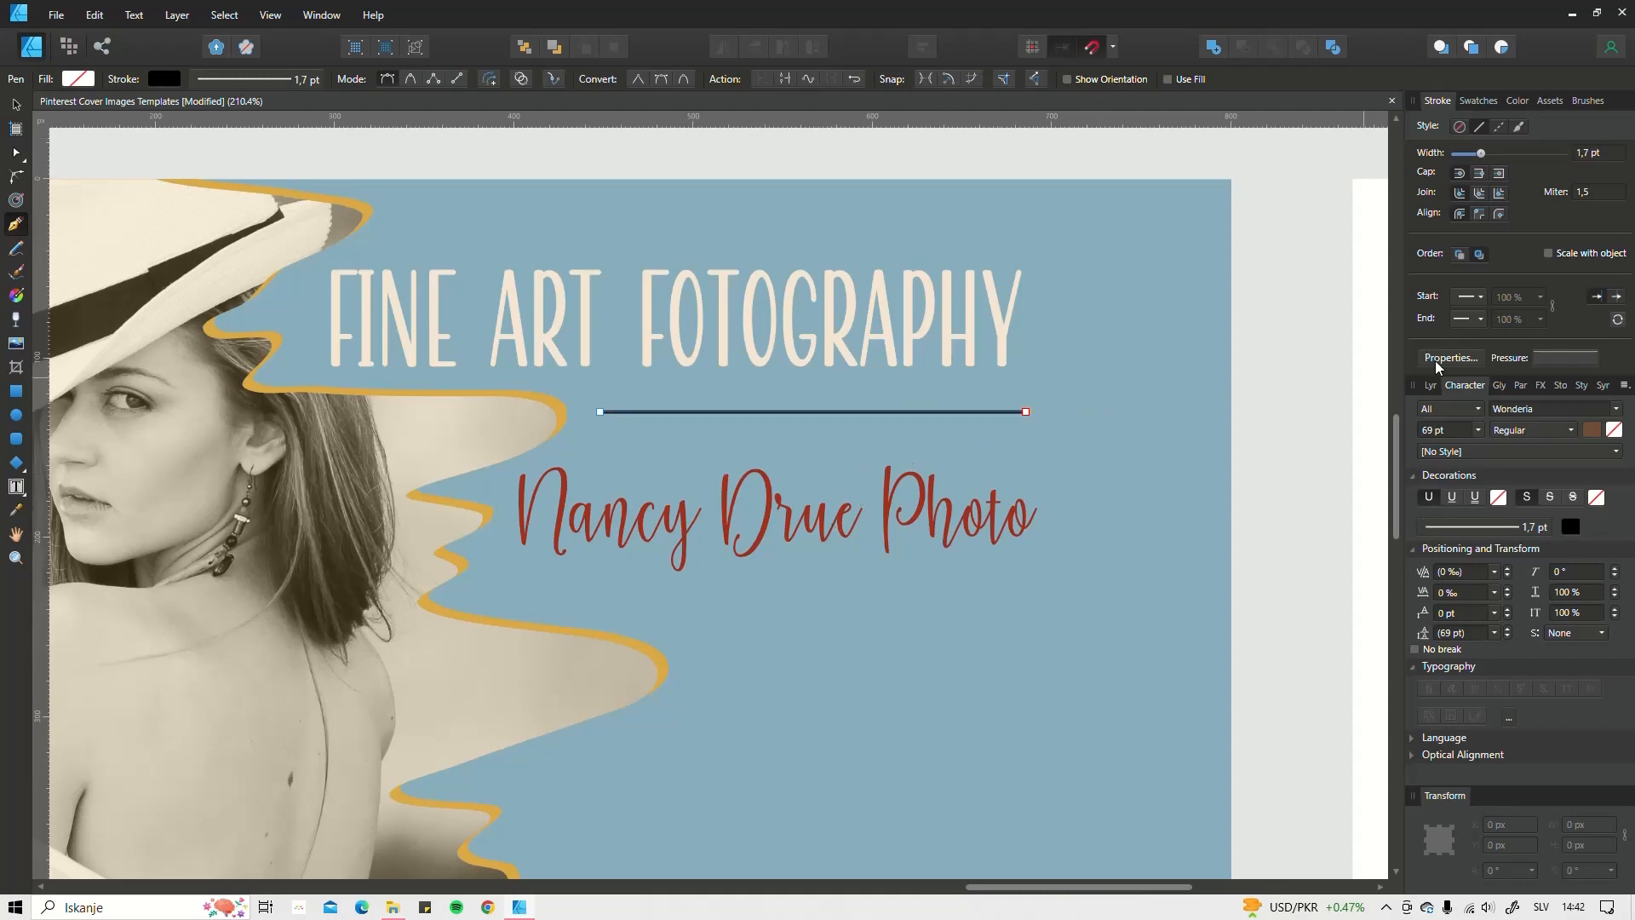
left_click(1473, 100)
scroll(1113, 393, "down", 6)
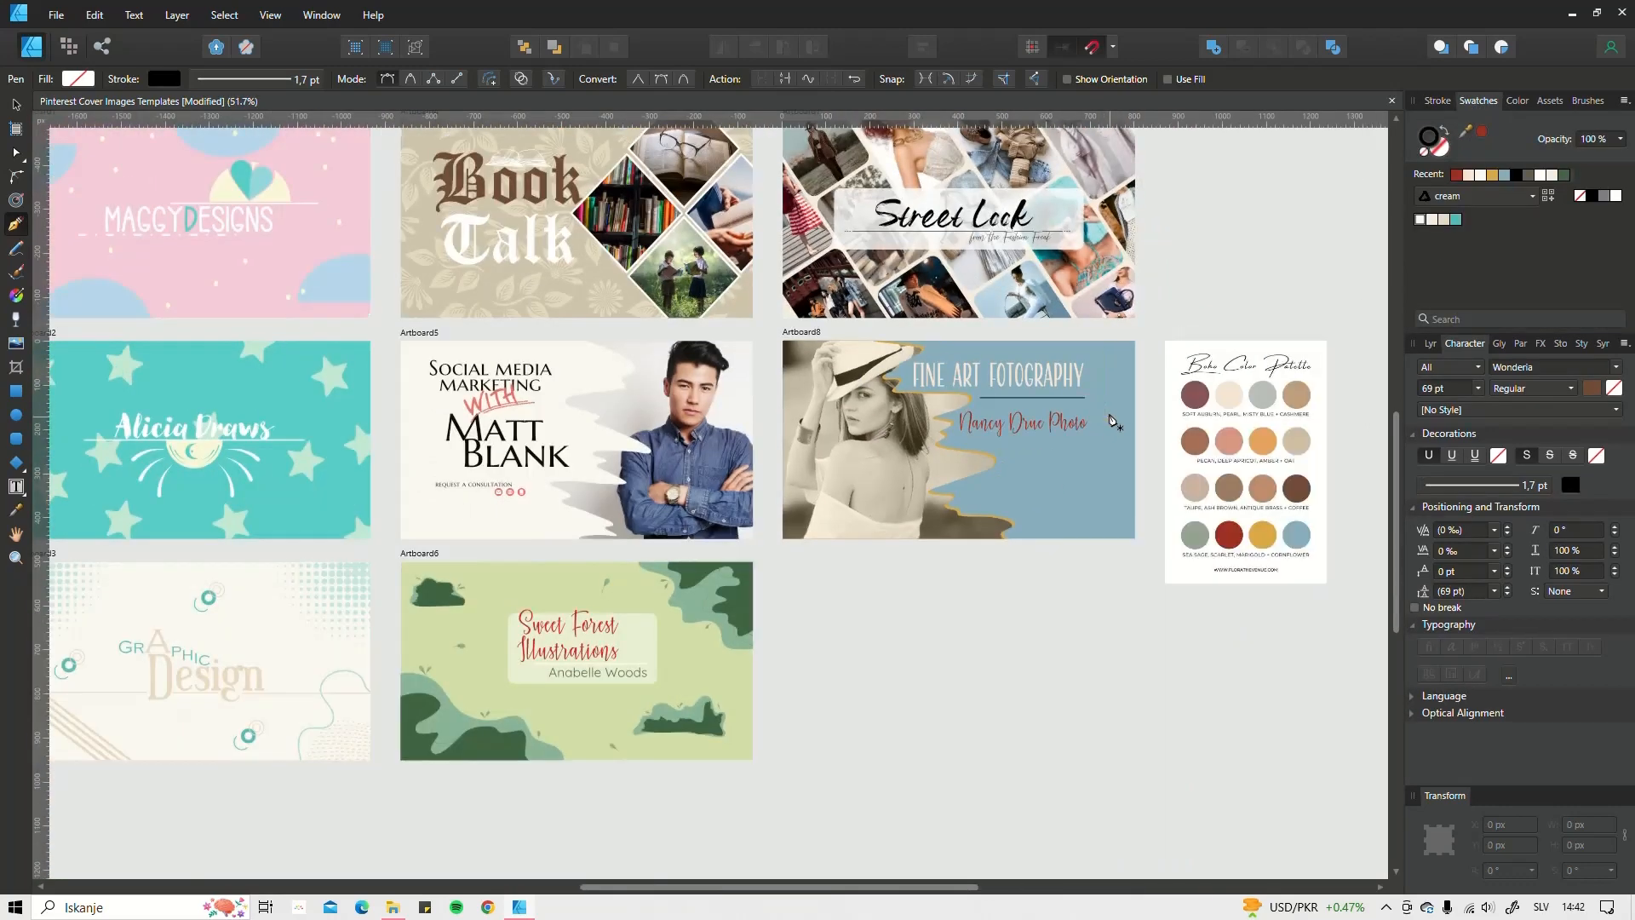
Step: Sample the pearl swatch on the Boho palette card with the Color Picker for the line's stroke
scroll(924, 424, "right", 3)
scroll(924, 424, "up", 4)
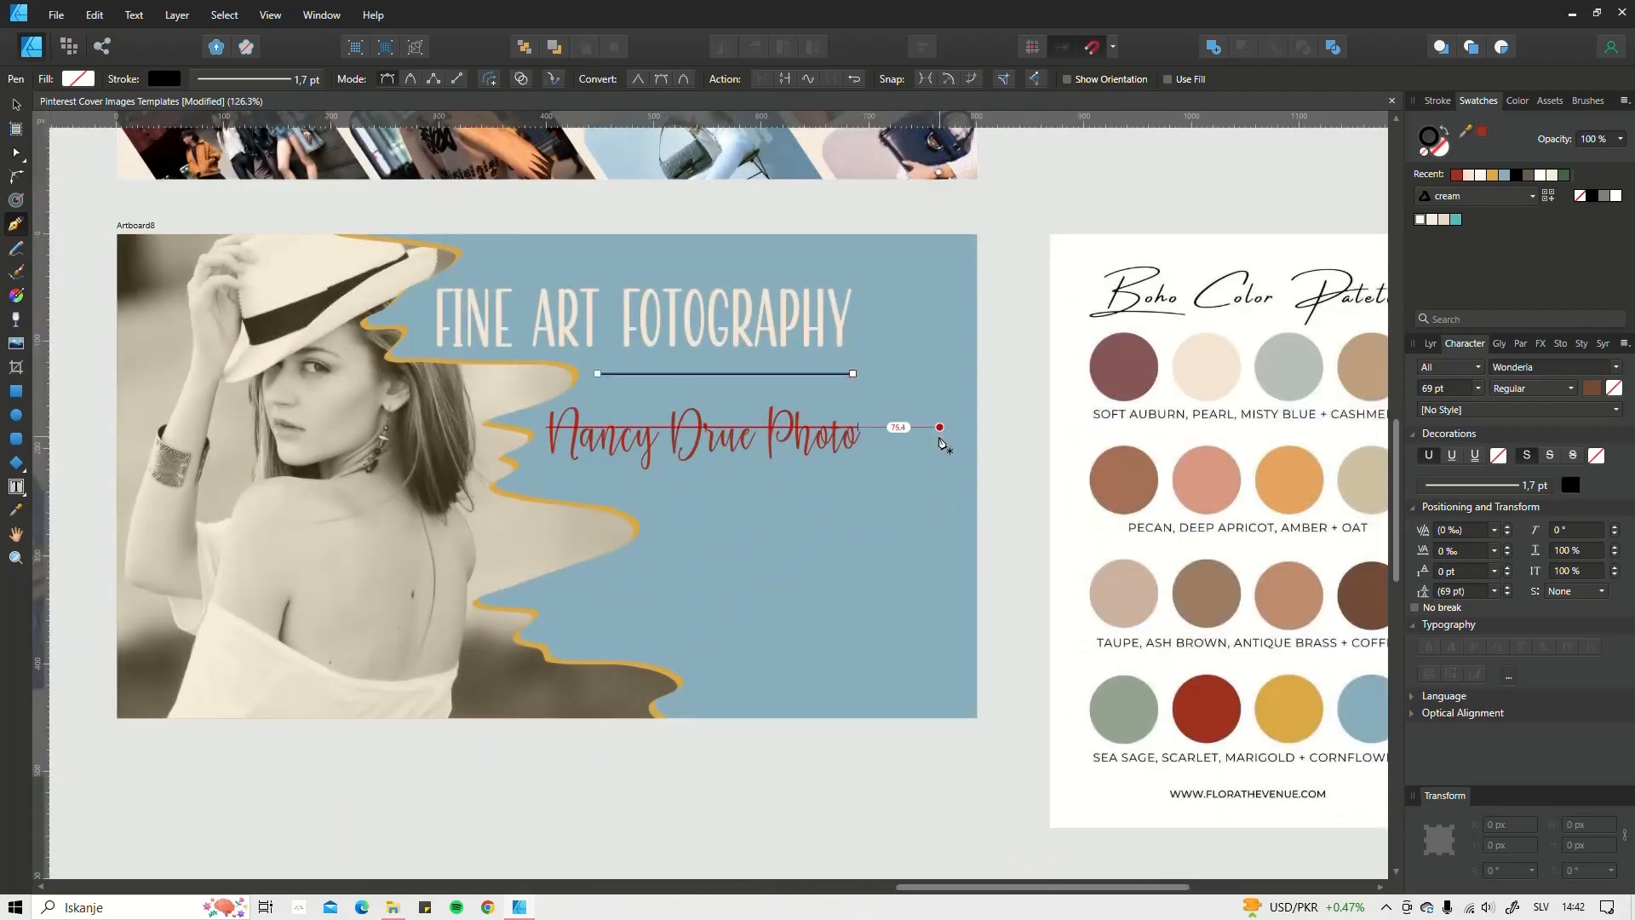
scroll(941, 430, "down", 1)
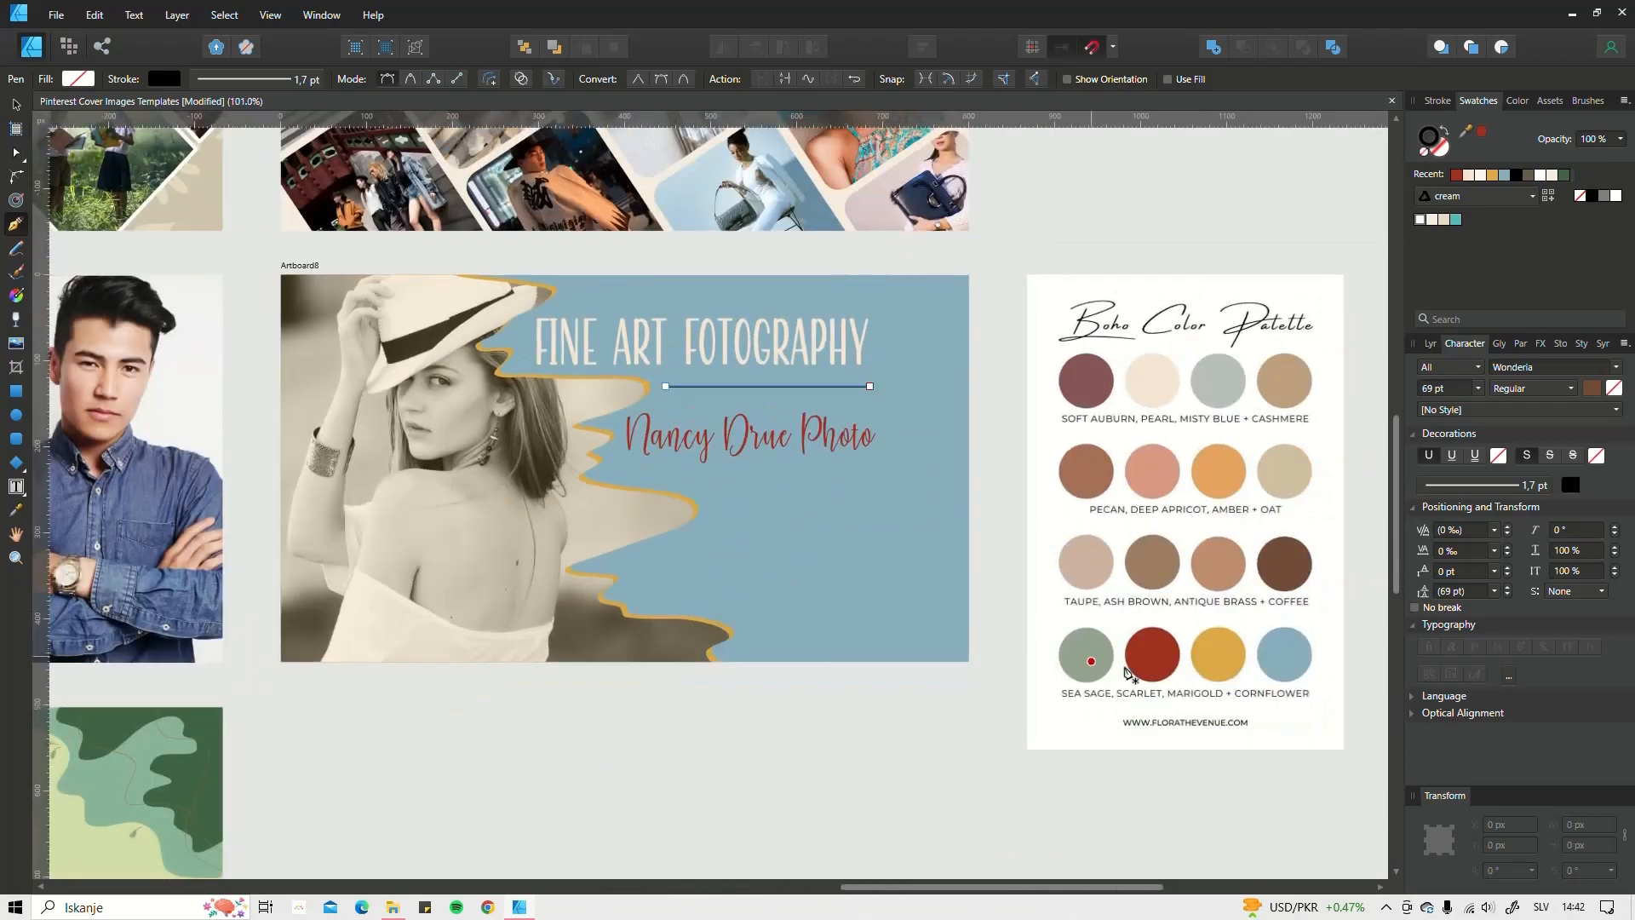
key("i")
left_click(1218, 656)
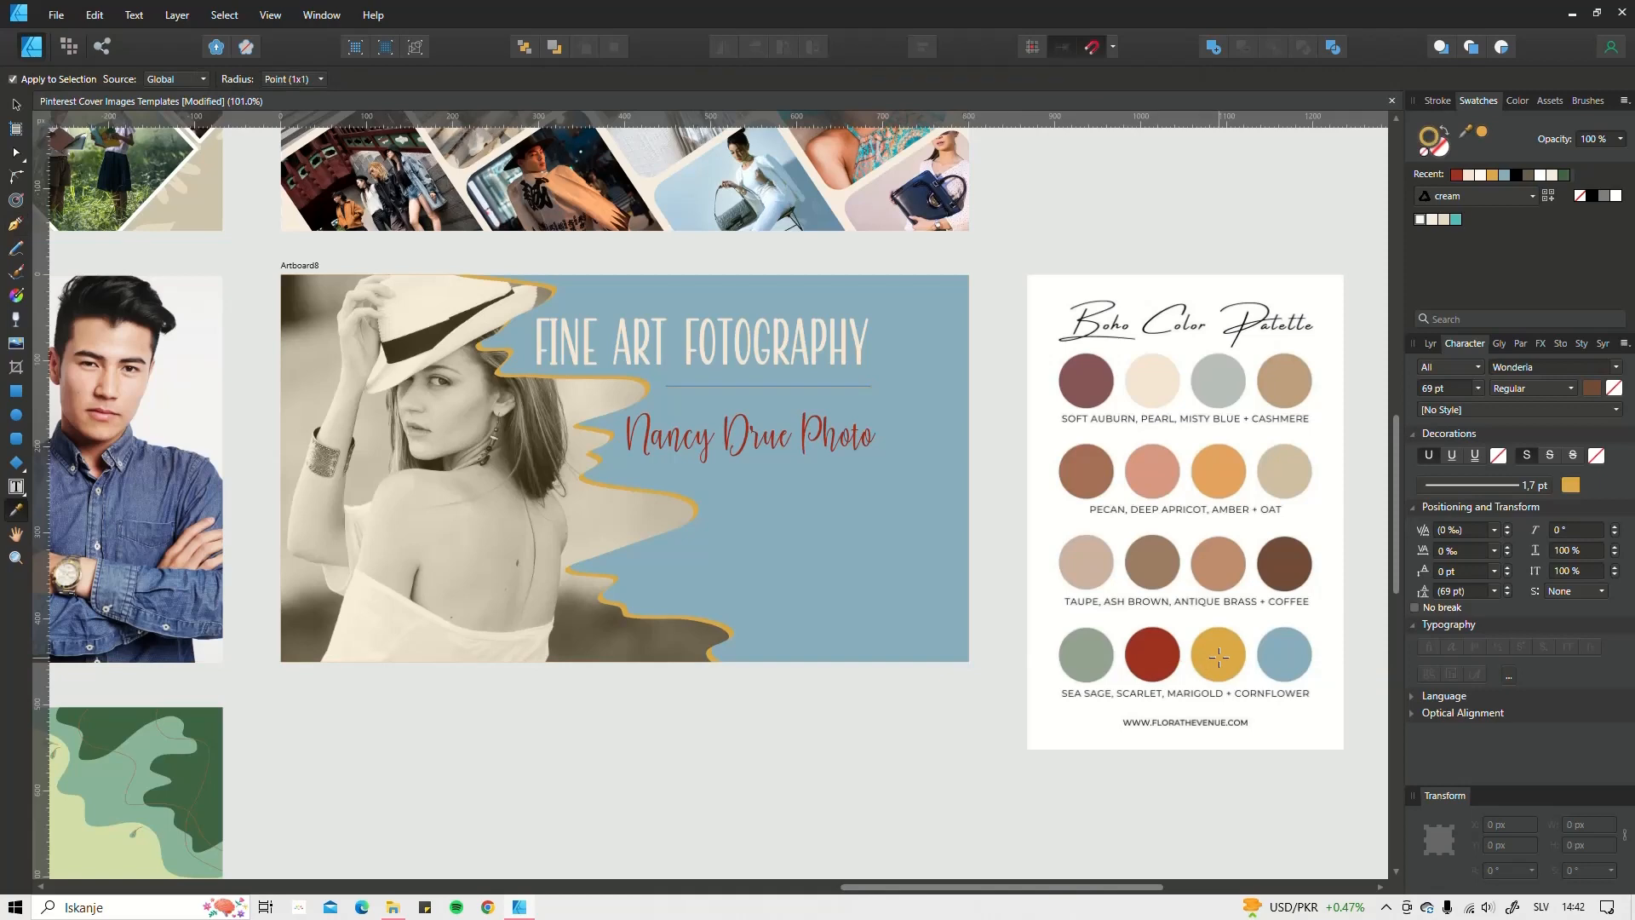
scroll(834, 433, "up", 5)
scroll(801, 273, "down", 3)
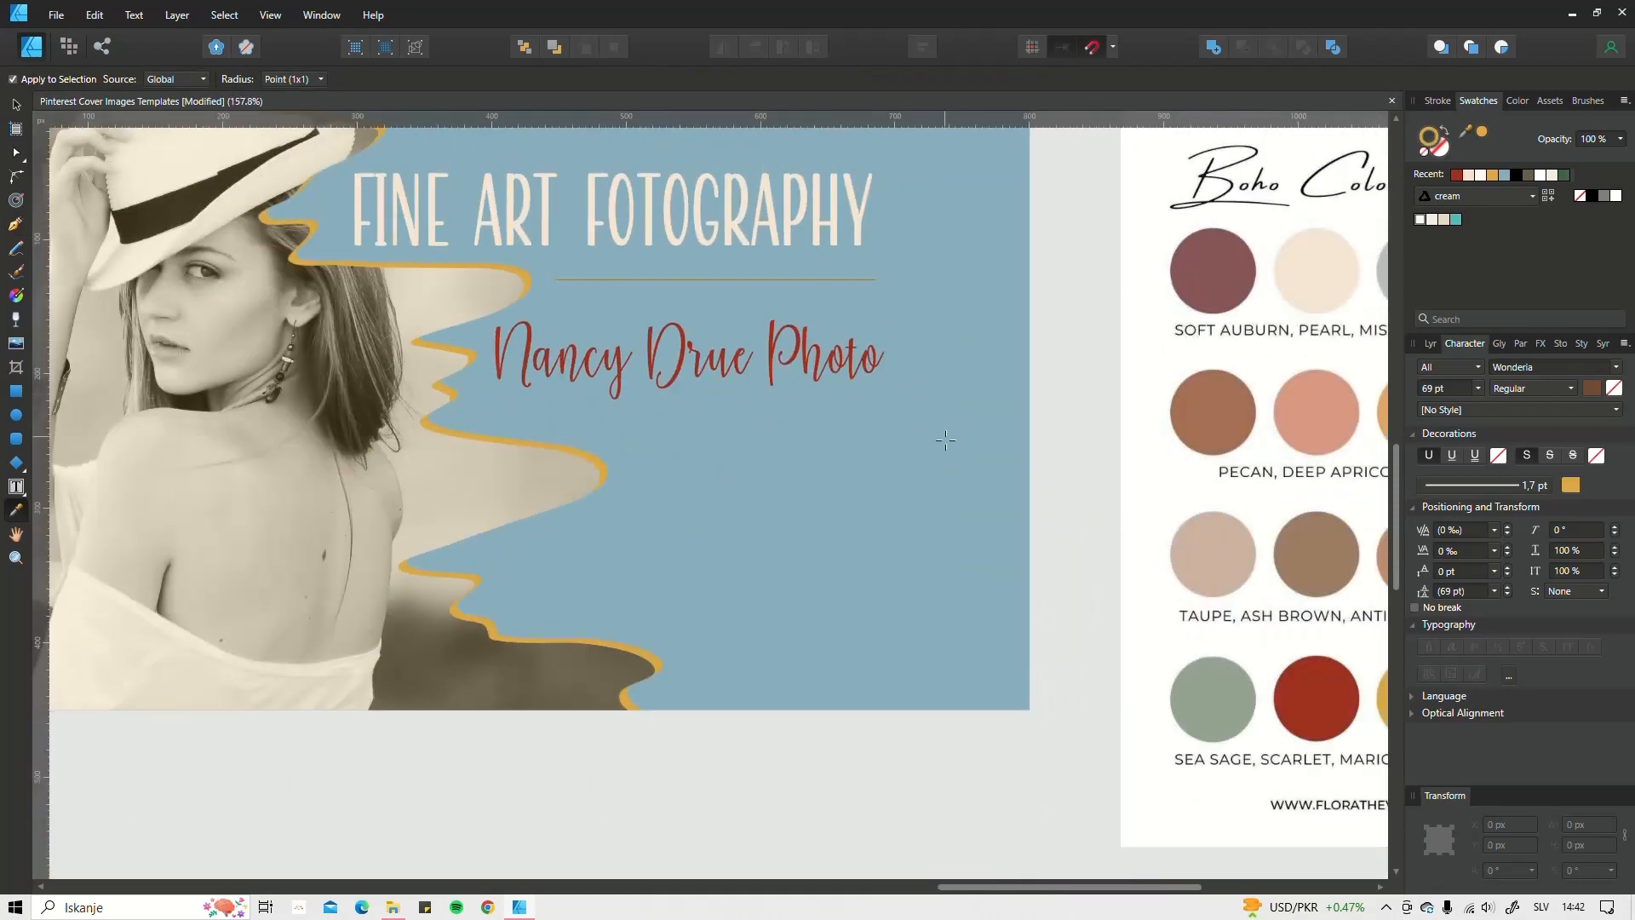
left_click_drag(942, 447, 939, 492)
left_click_drag(1226, 317, 1334, 323)
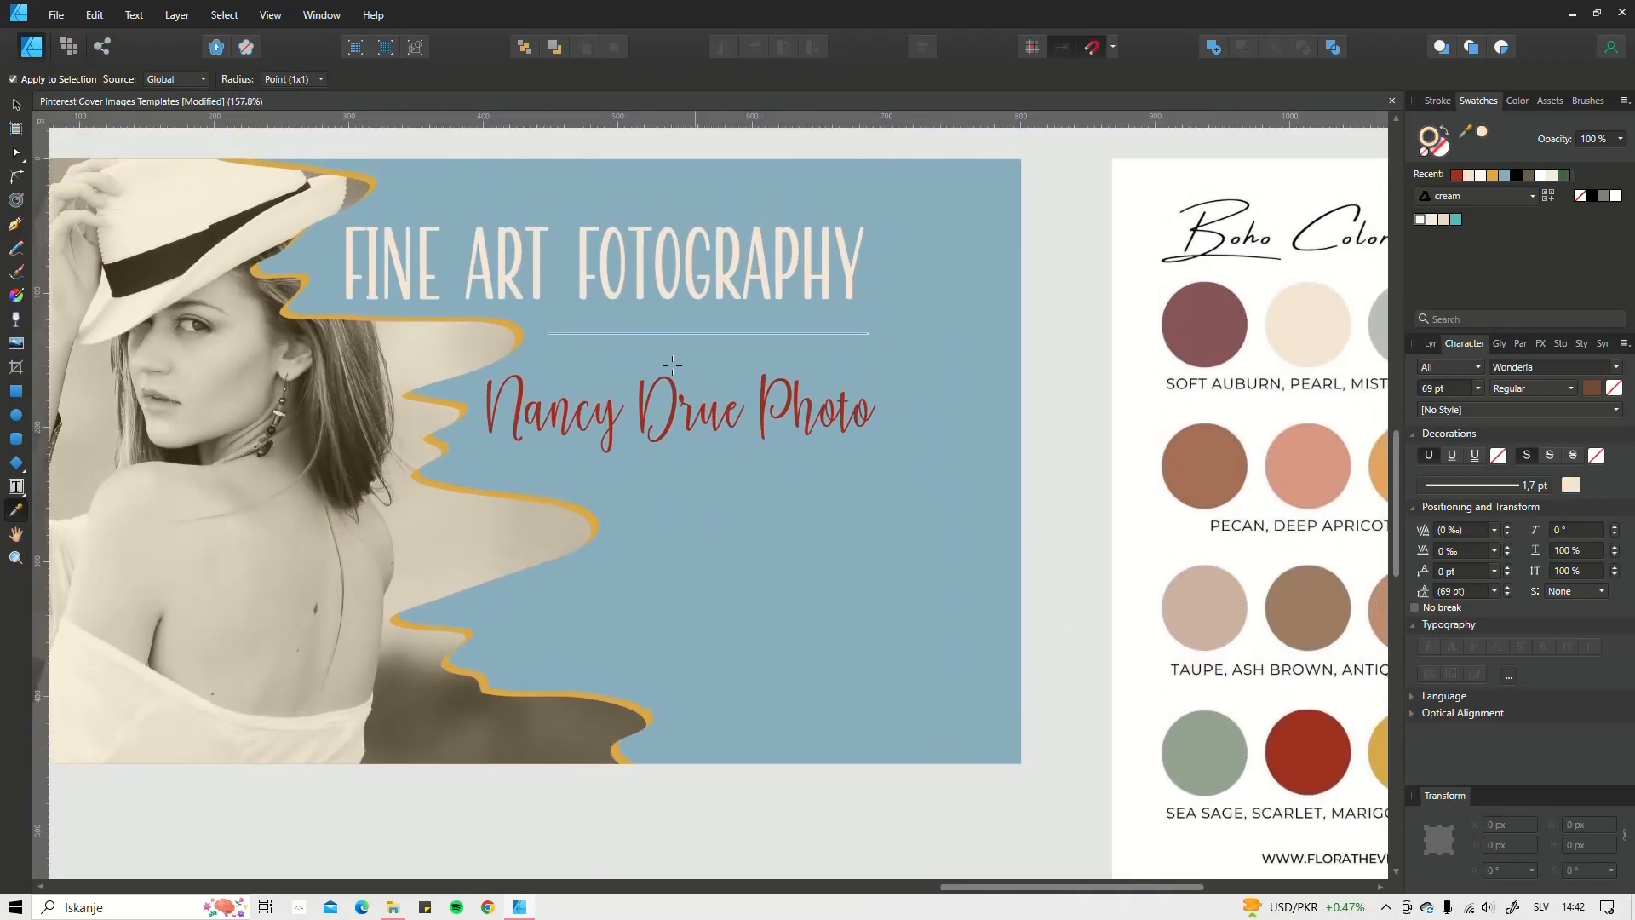
scroll(672, 364, "down", 3)
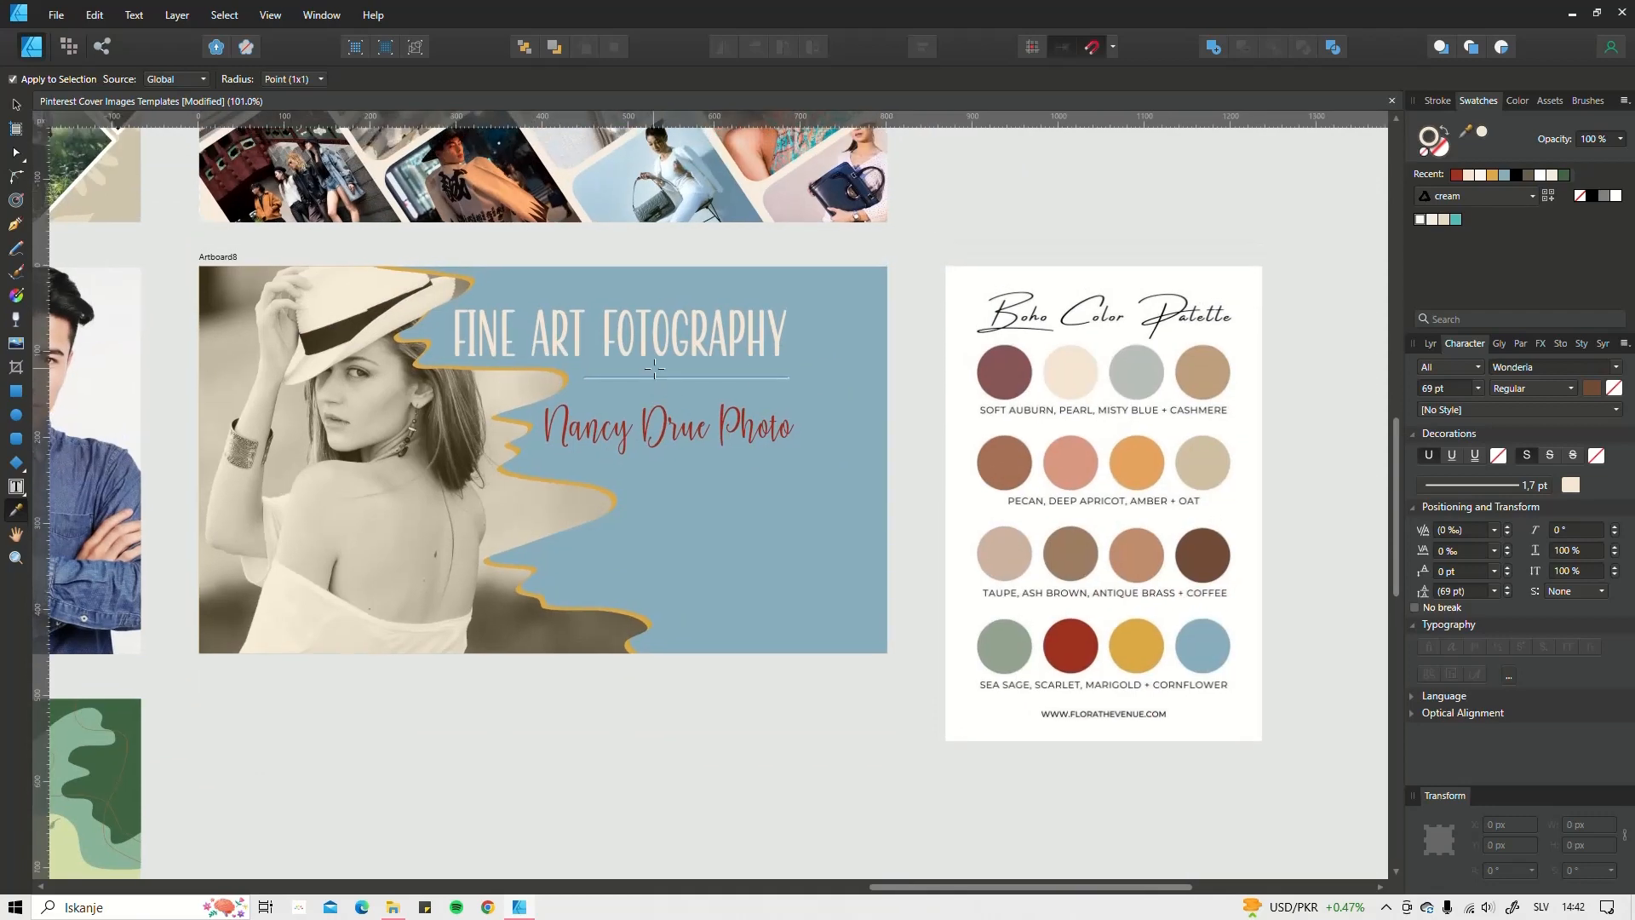
Step: With the Pen Tool, start a new path below the Nancy Drue Photo subtitle
key("p")
scroll(698, 399, "up", 4)
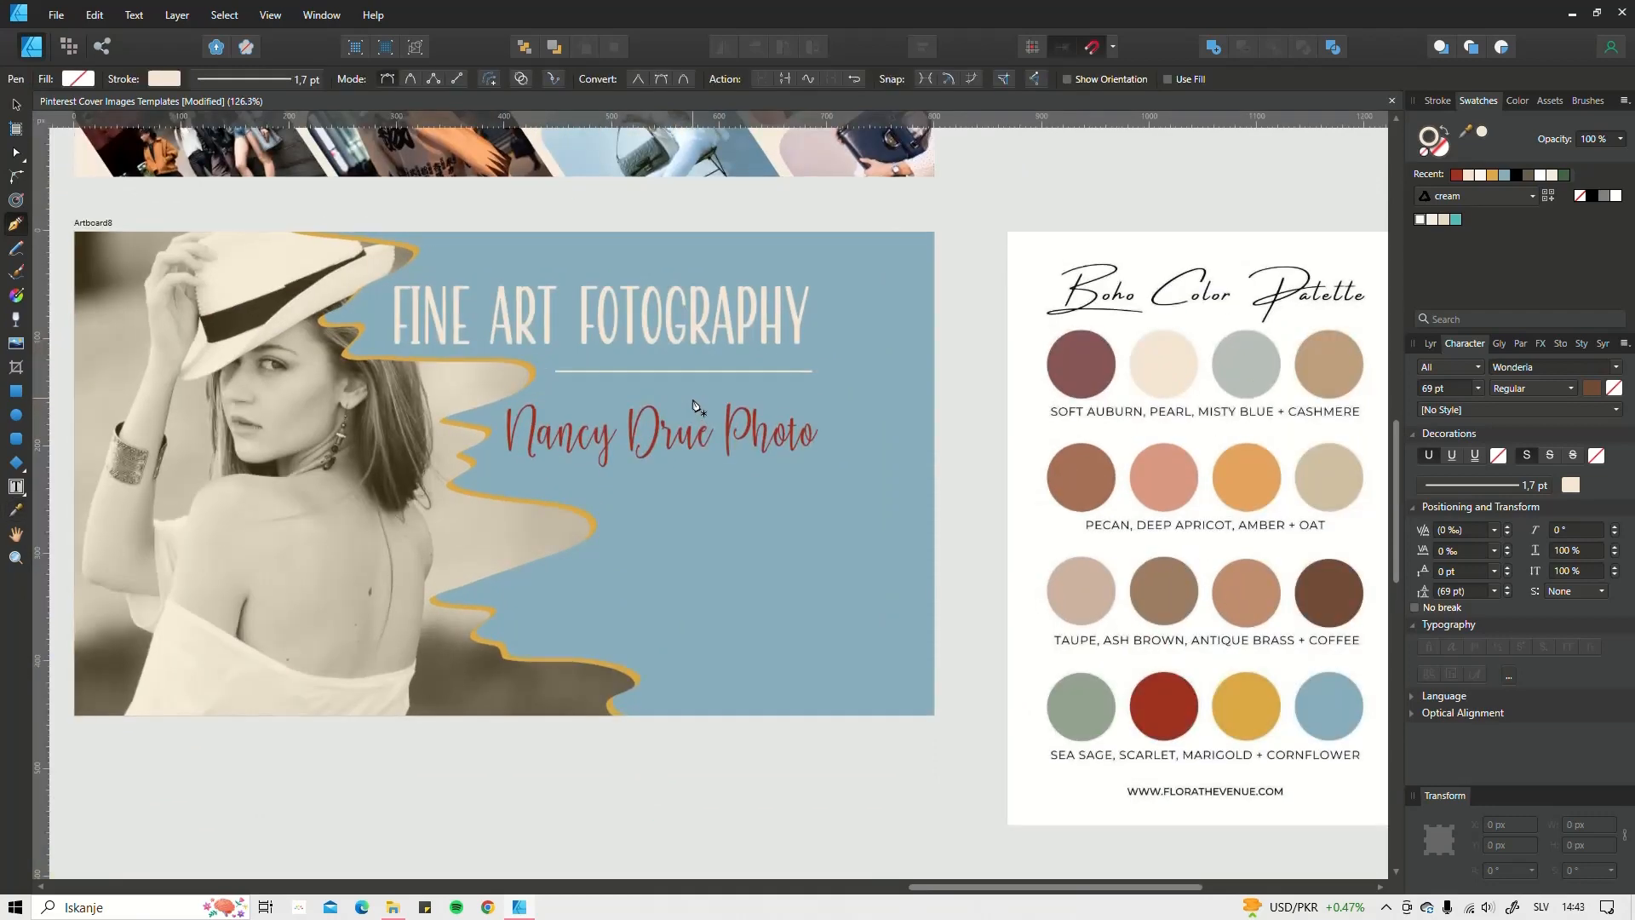
left_click_drag(744, 394, 767, 373)
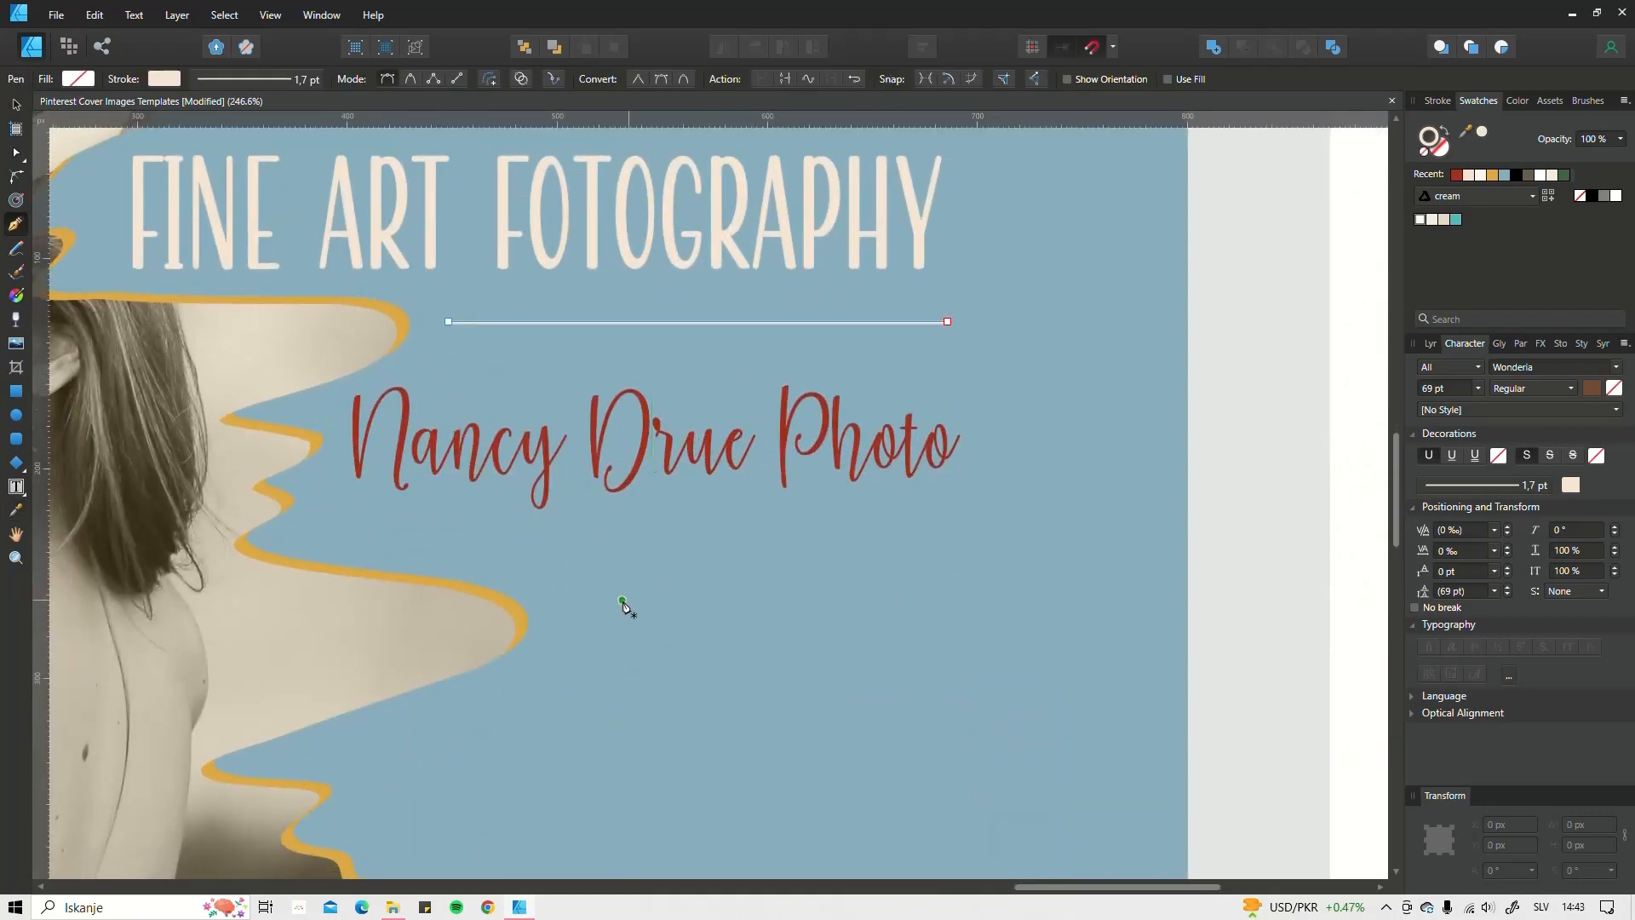
scroll(519, 576, "down", 2)
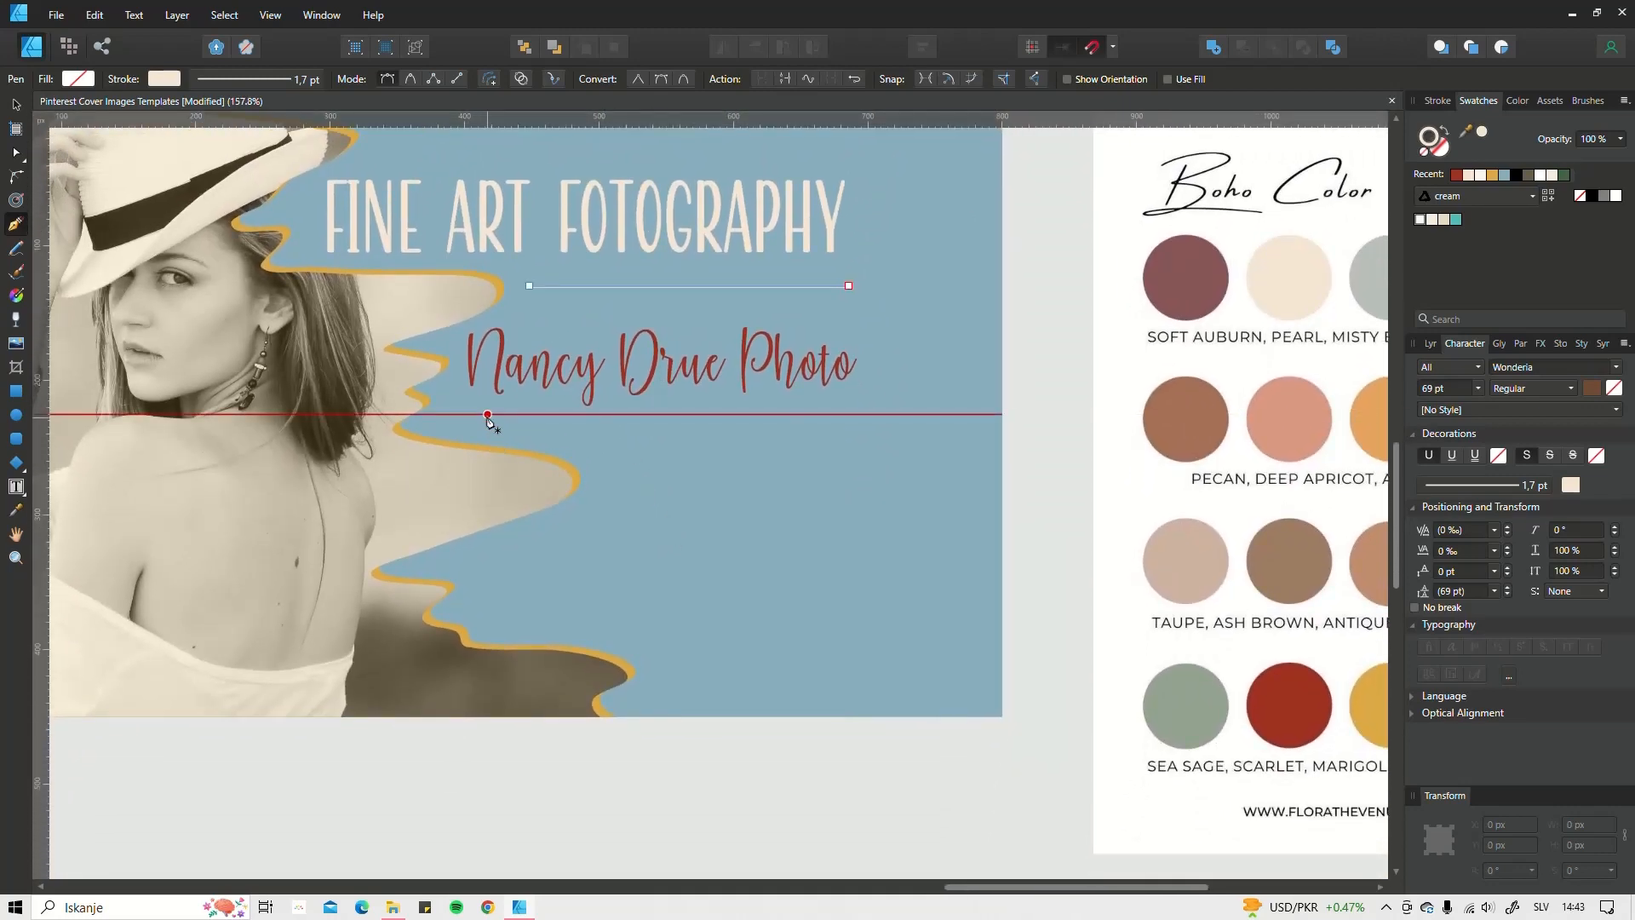
left_click(487, 415)
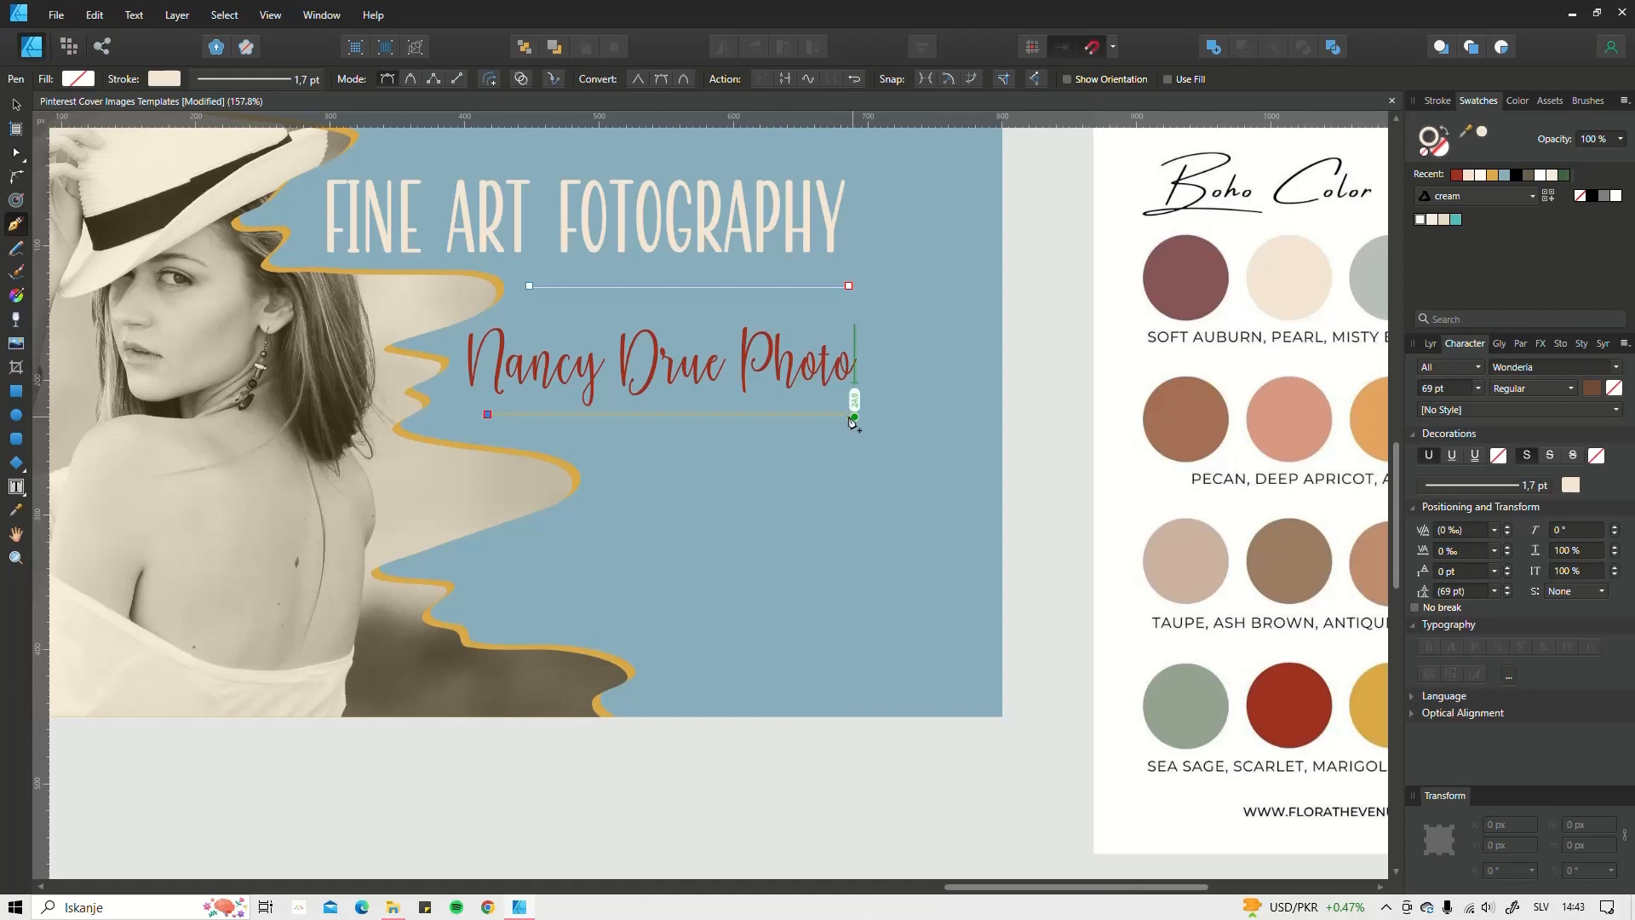
Step: Finish the horizontal line beneath Nancy Drue Photo
left_click(848, 415)
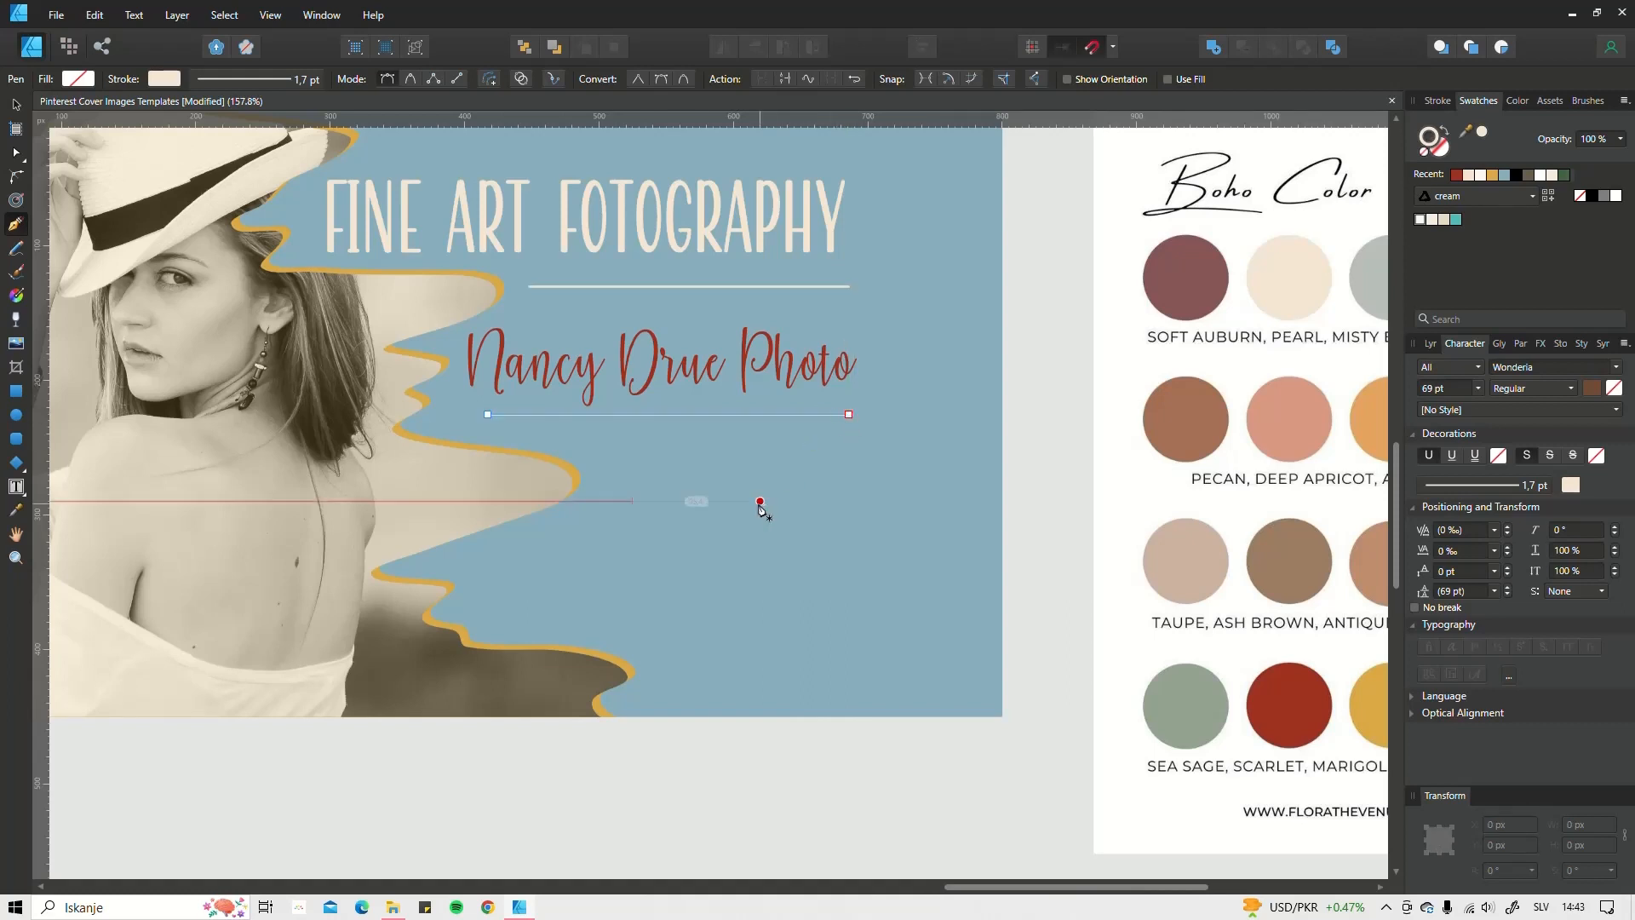
scroll(737, 444, "up", 3)
scroll(912, 394, "up", 3)
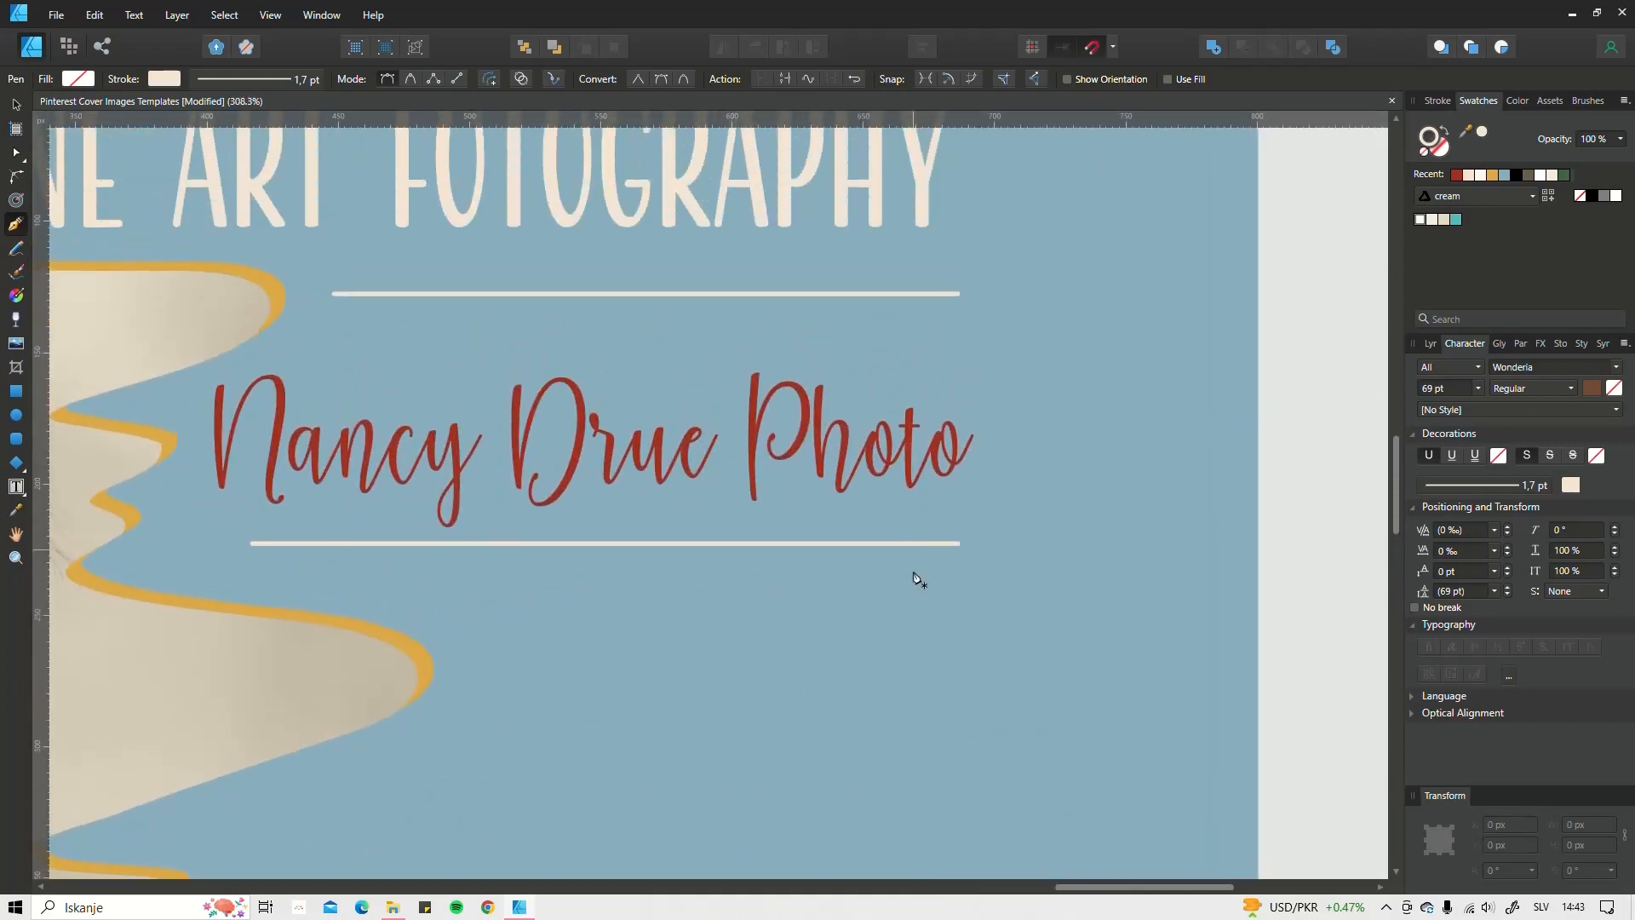
scroll(865, 574, "down", 3)
scroll(832, 715, "down", 3)
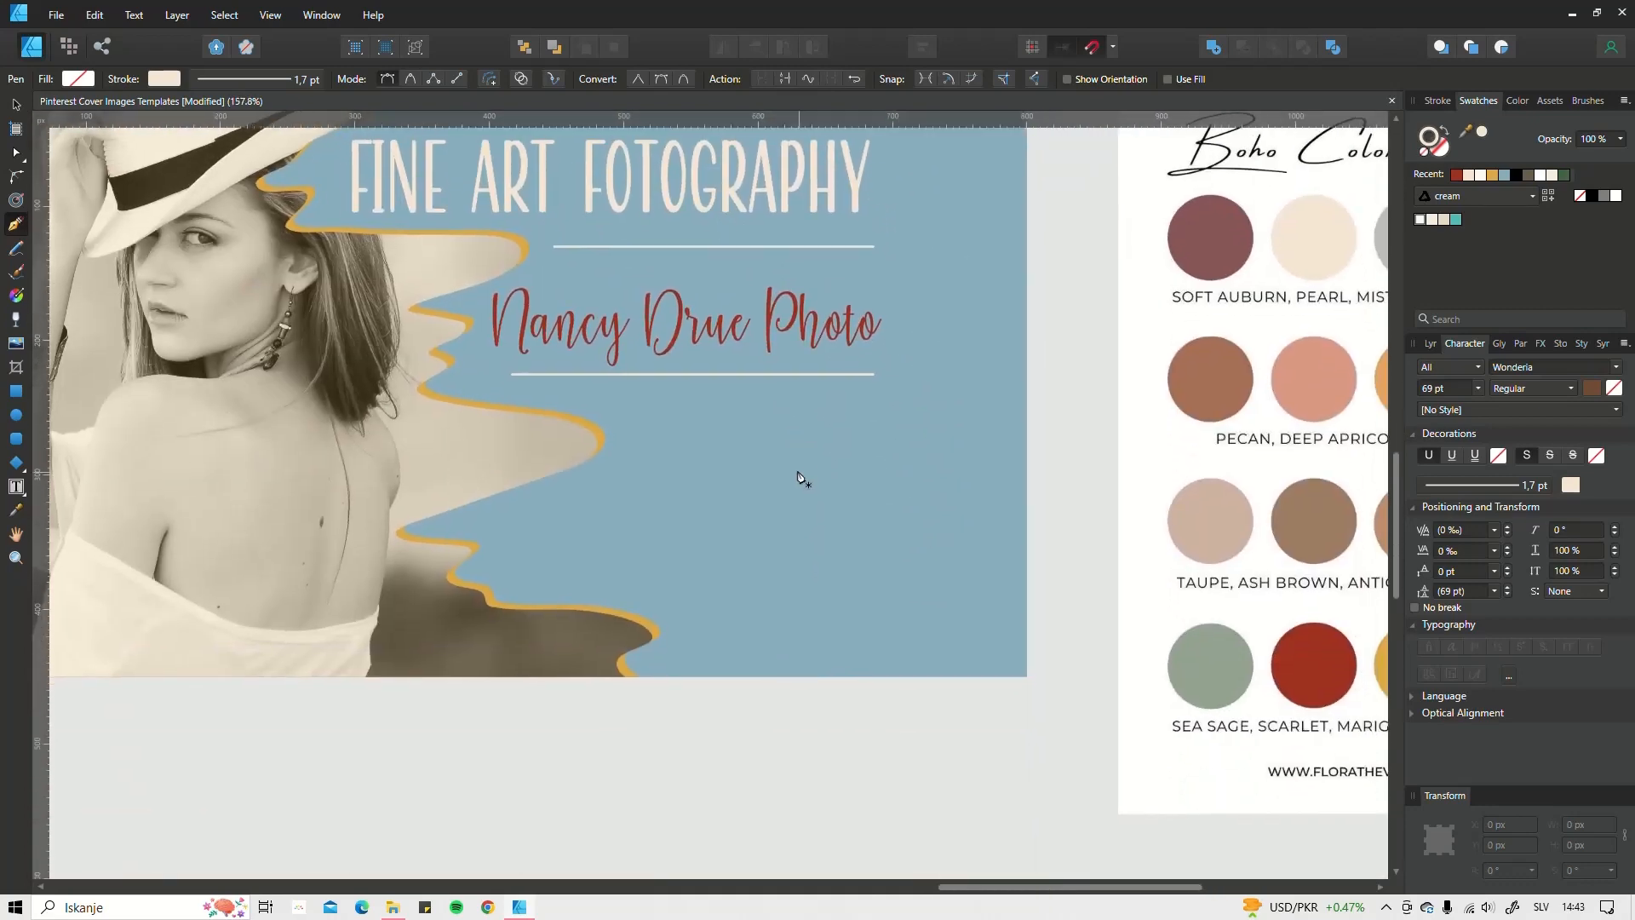
Step: Select the Nancy Drue Photo text and the FINE ART FOTOGRAPHY title with the Move Tool
key("v")
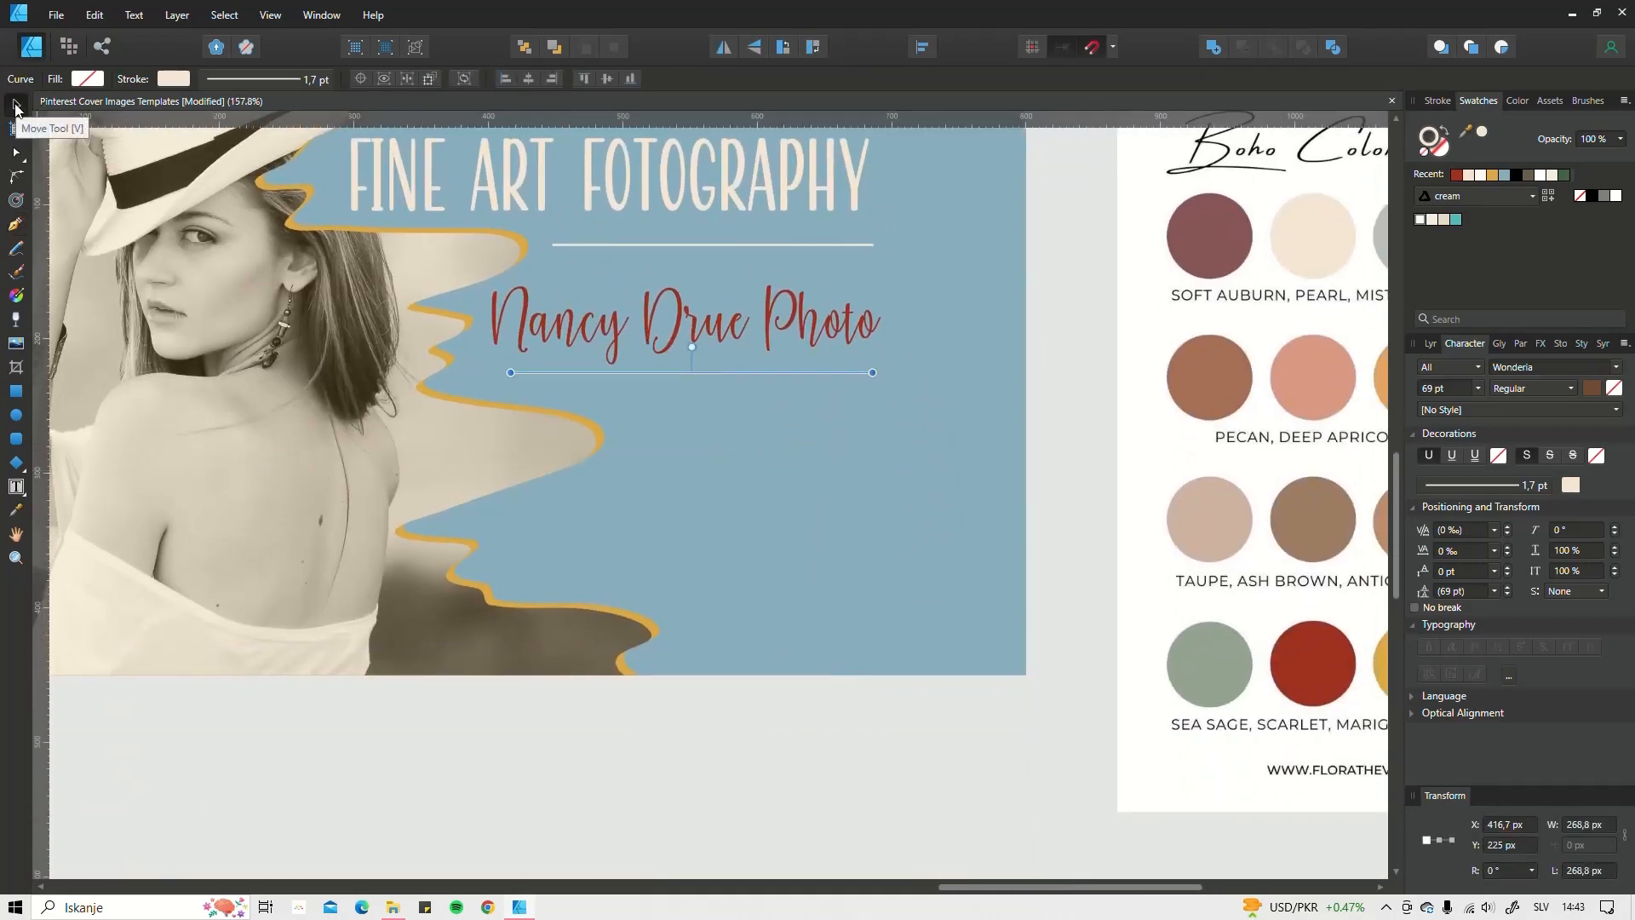
left_click_drag(719, 396, 769, 505)
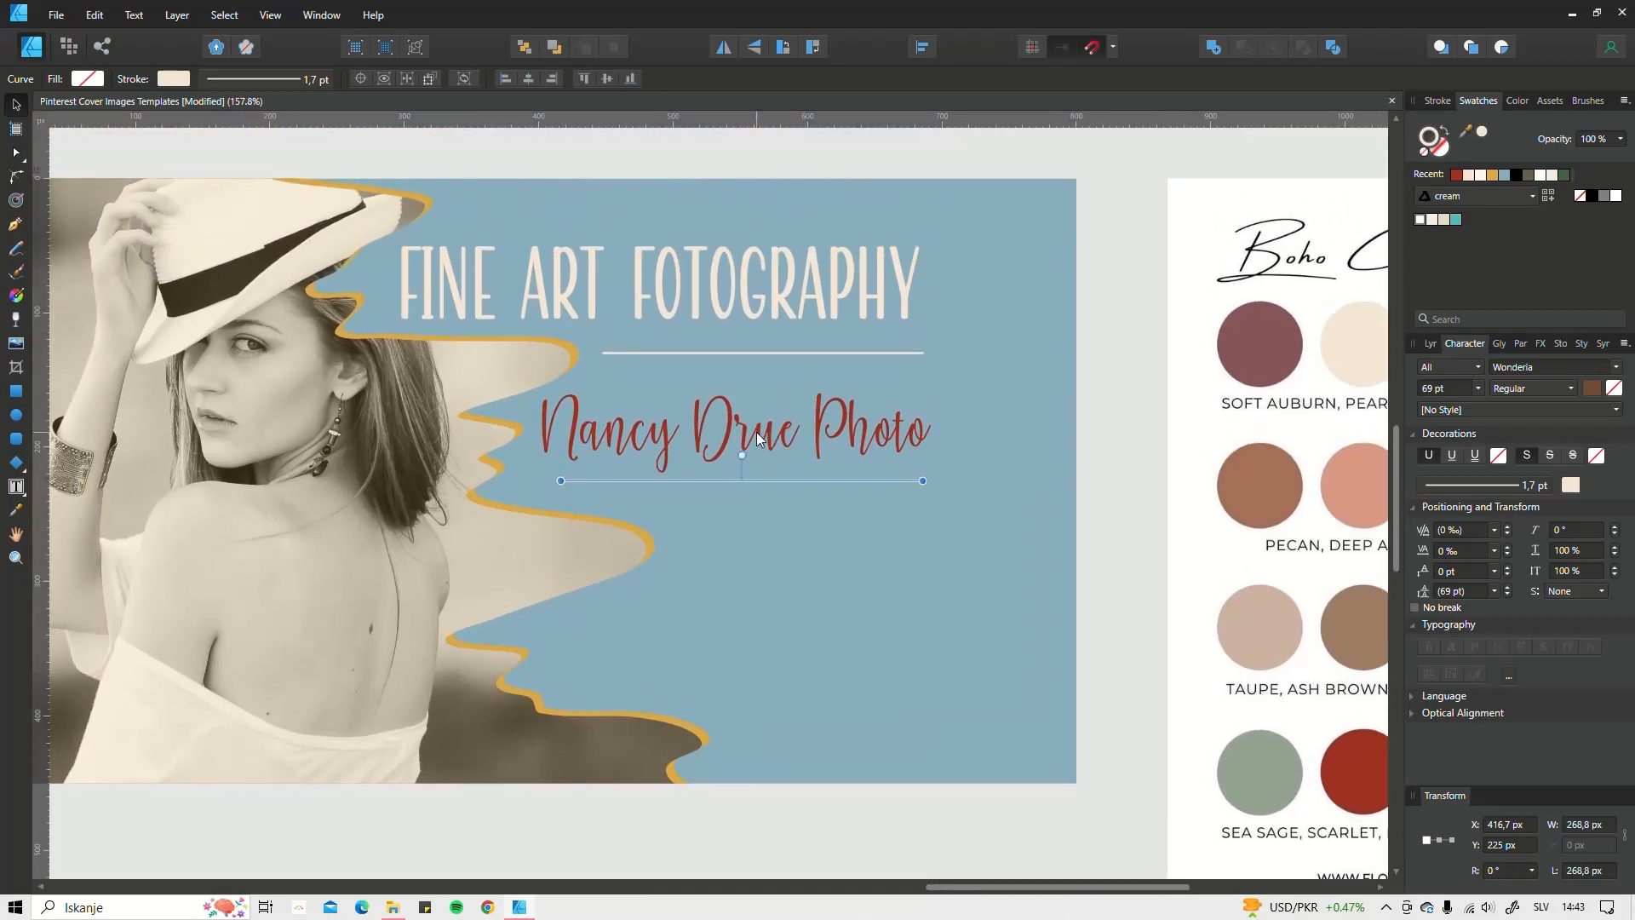
left_click(704, 415)
left_click(760, 273)
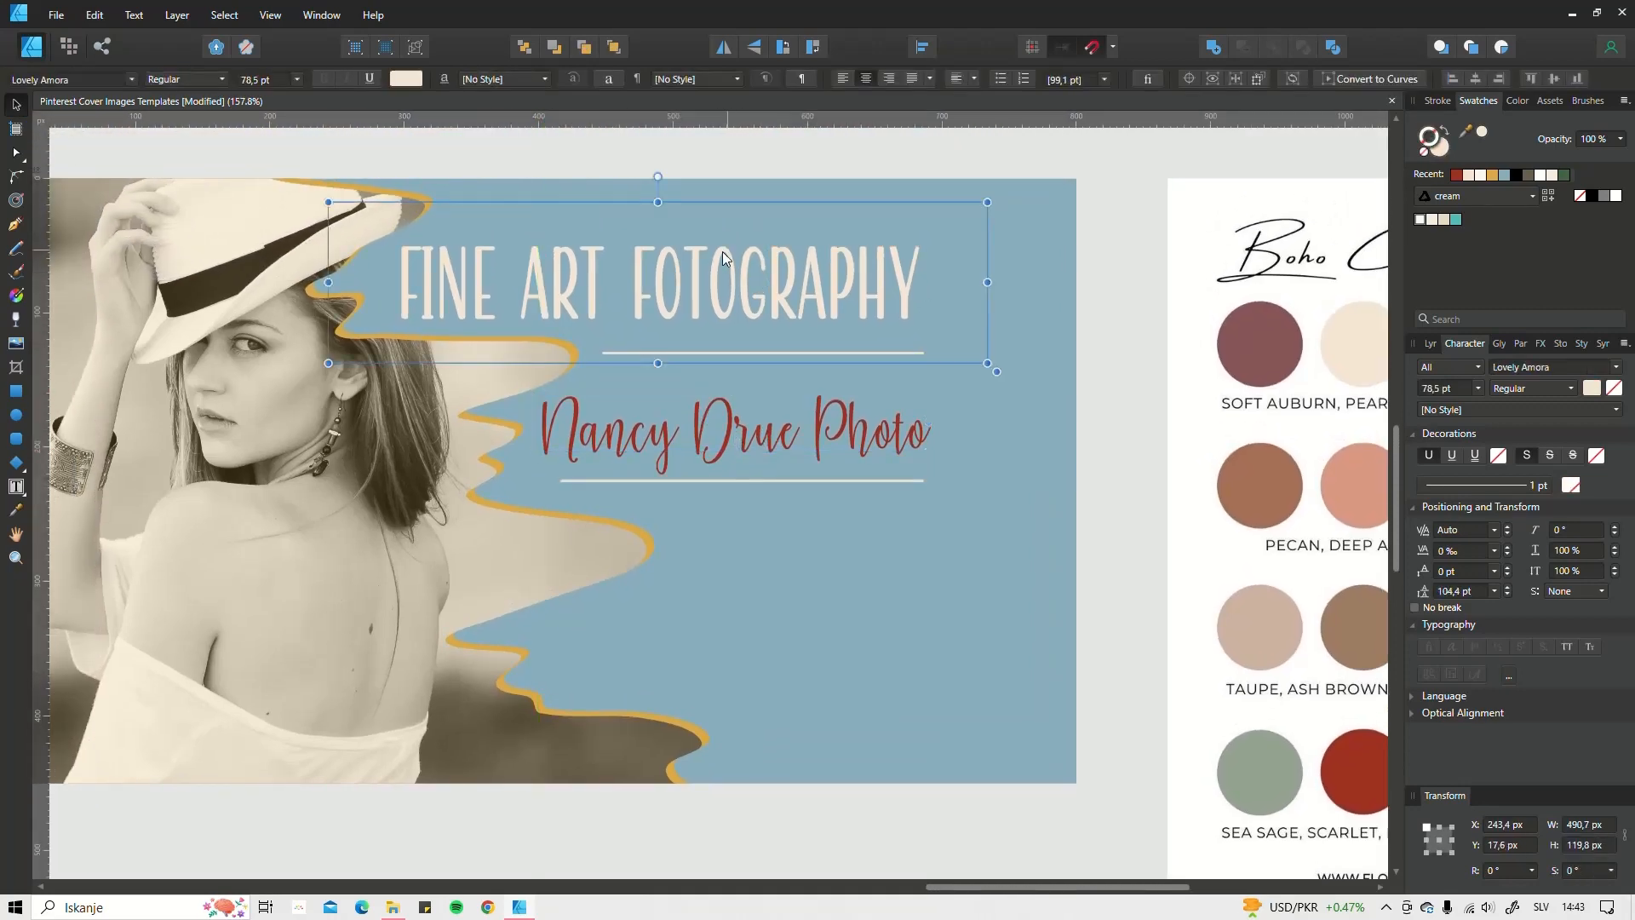
scroll(822, 581, "down", 2)
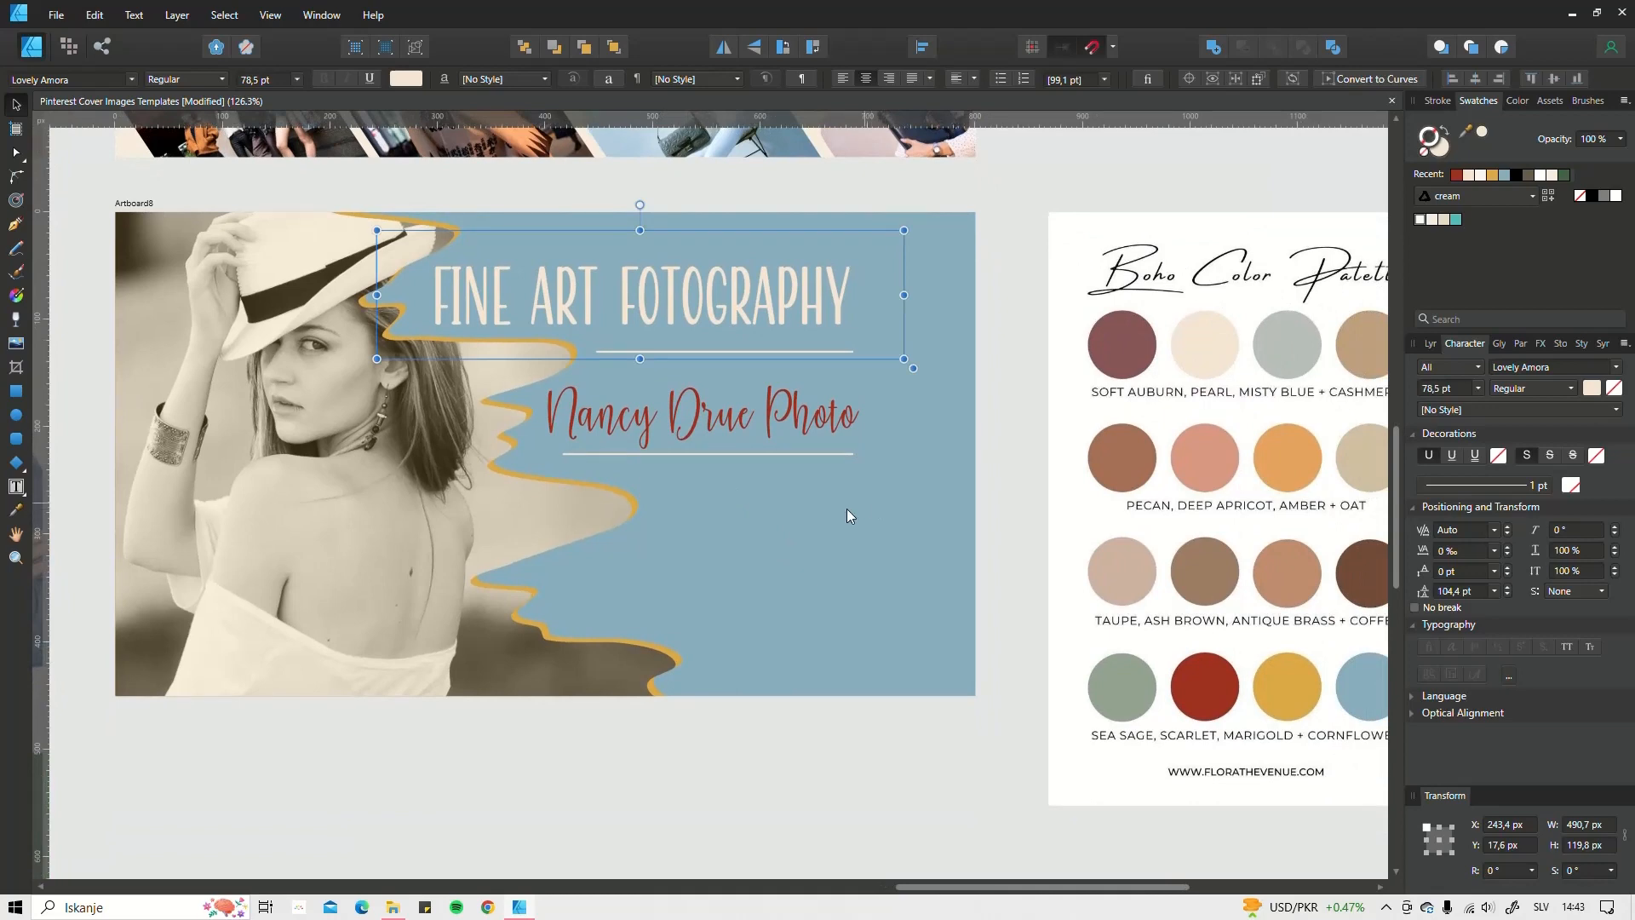
Step: In Assets, pick the 'moje' category and expand 'social media icons and my logo'
left_click(1577, 104)
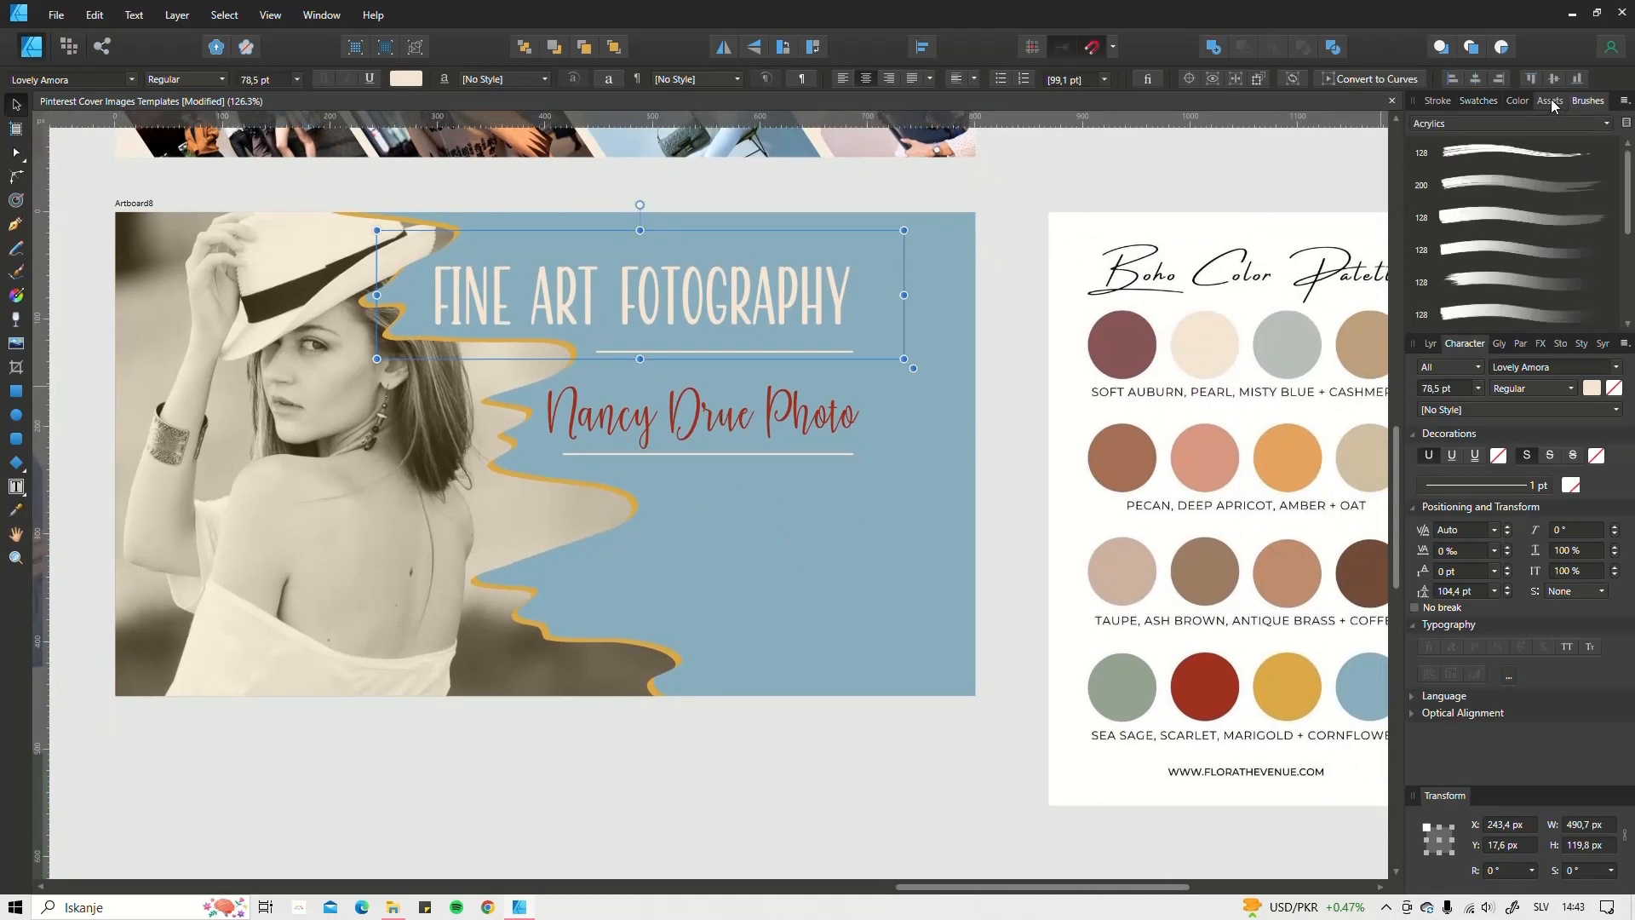
left_click(1549, 101)
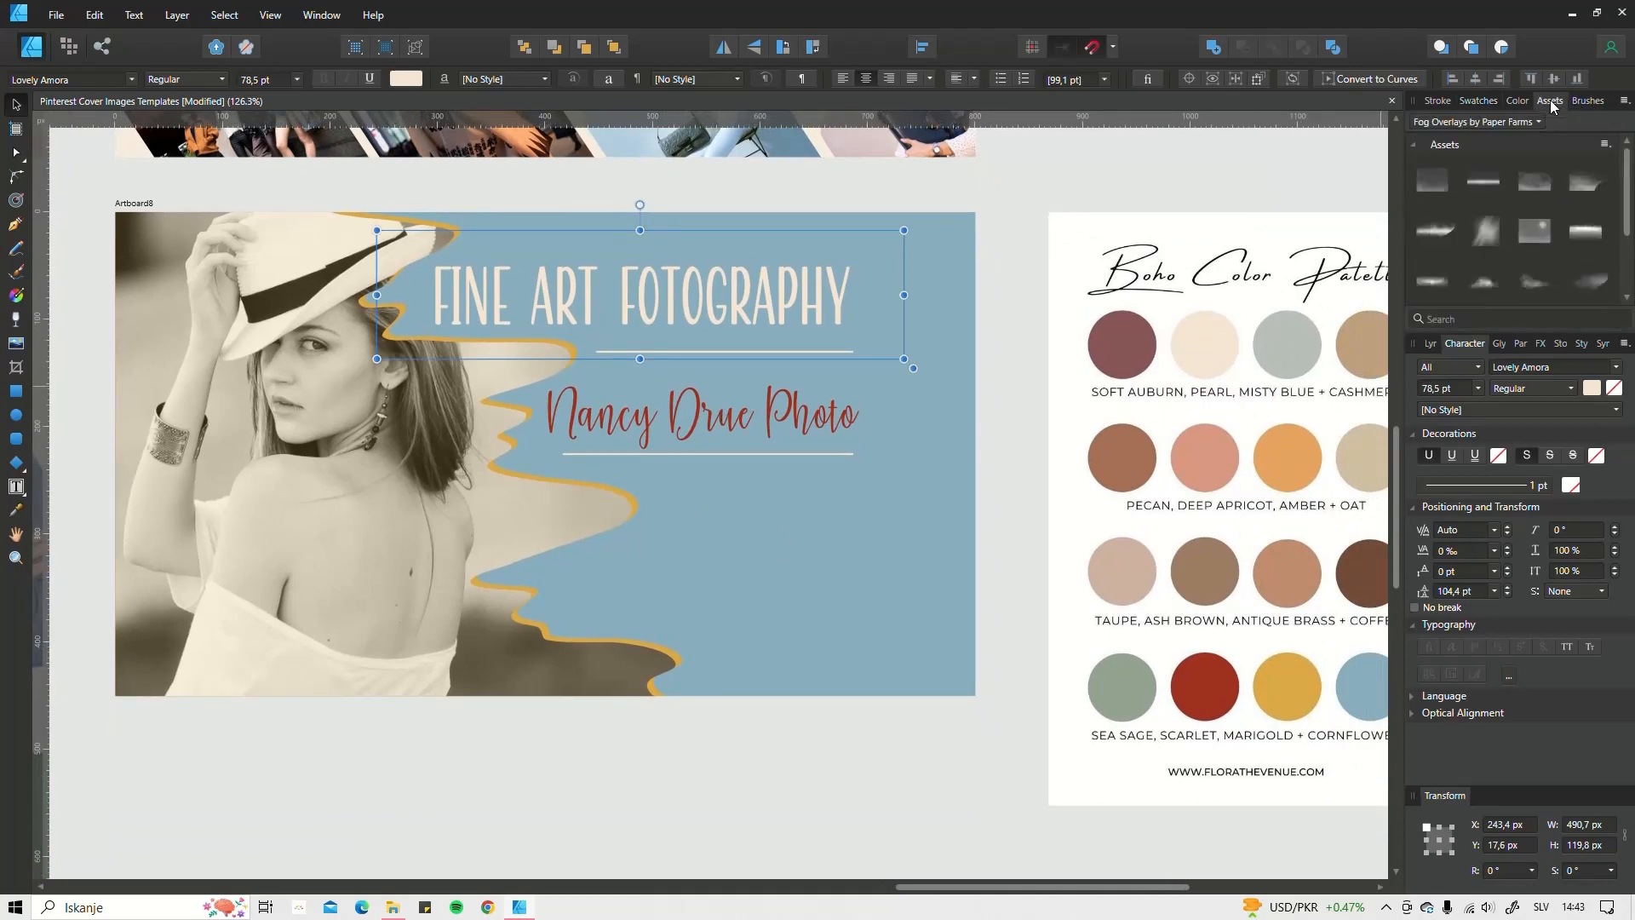
left_click(1497, 121)
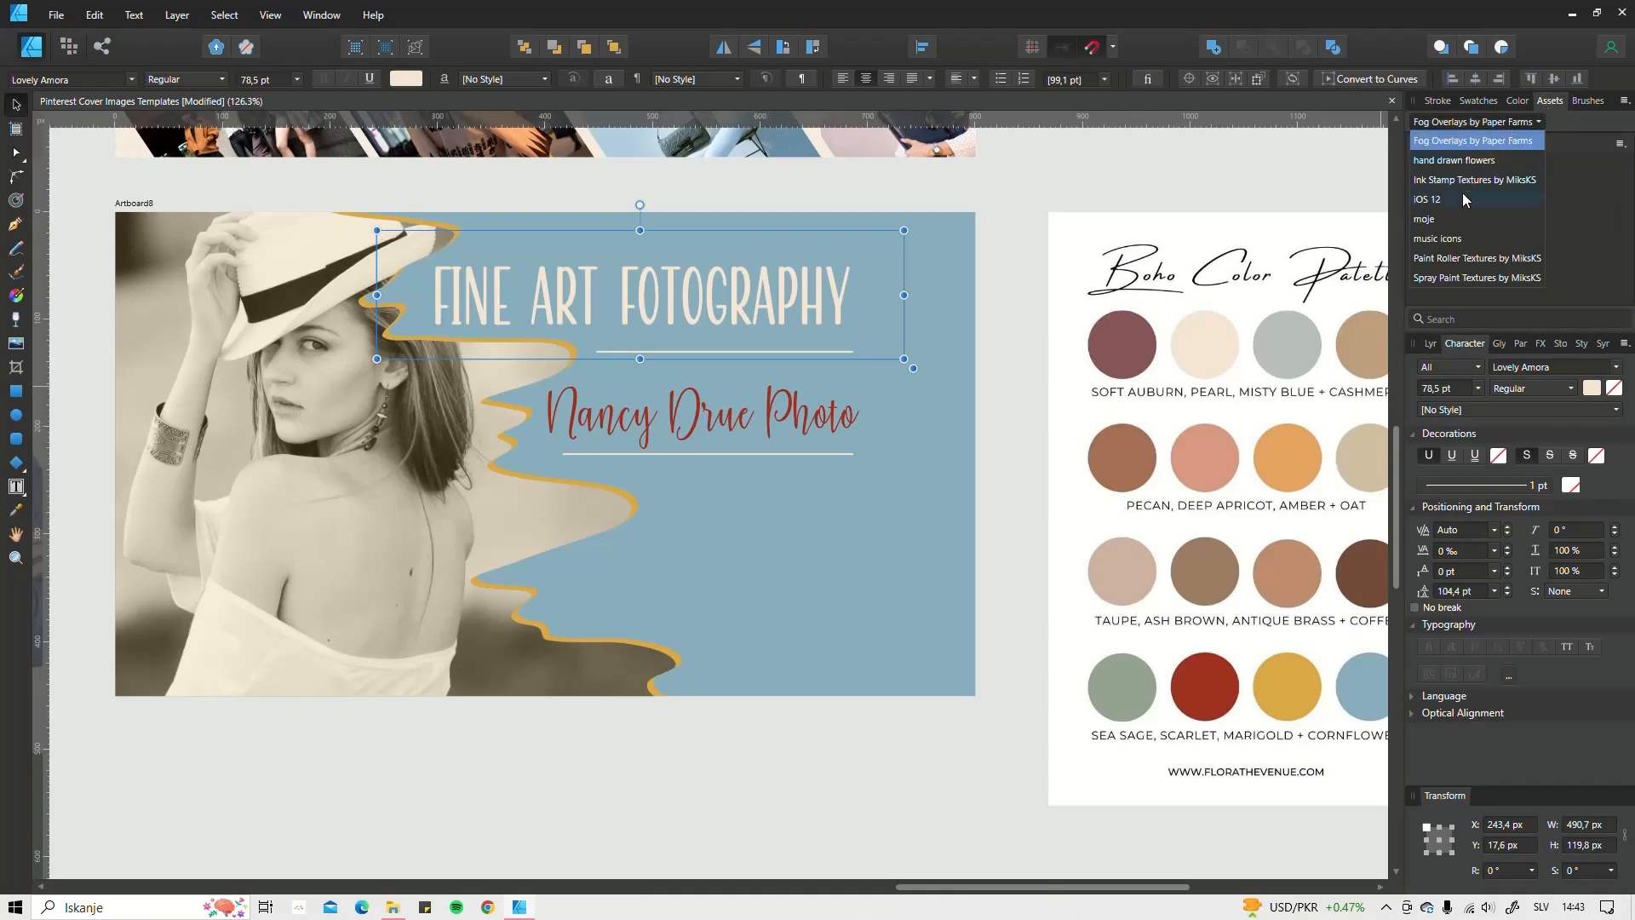
left_click(1446, 219)
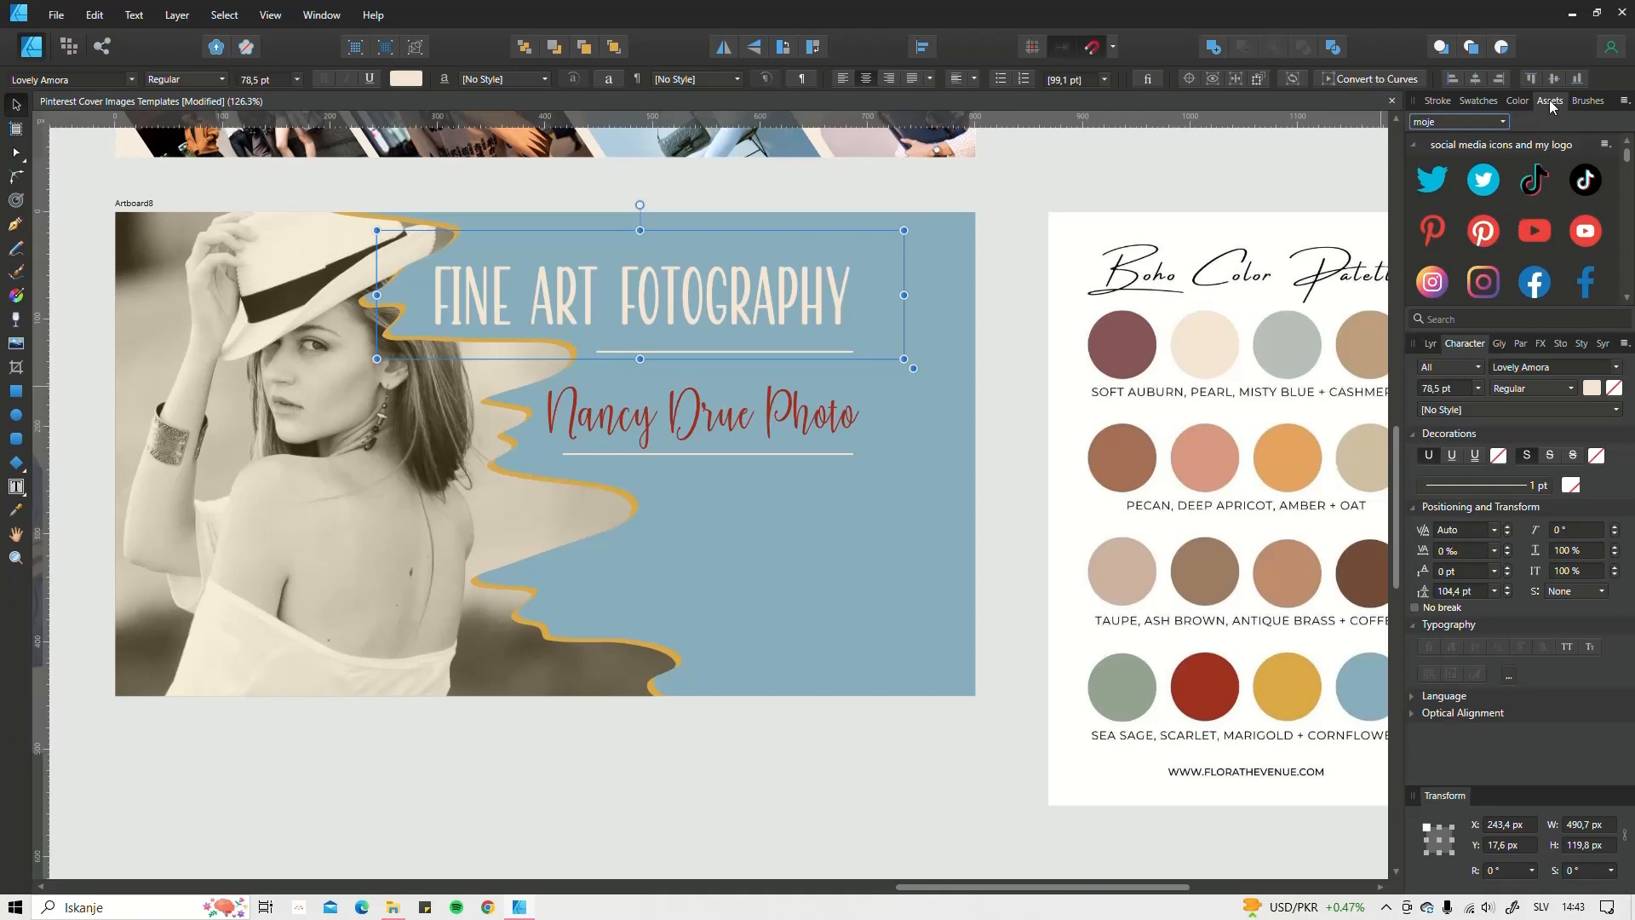
left_click(273, 16)
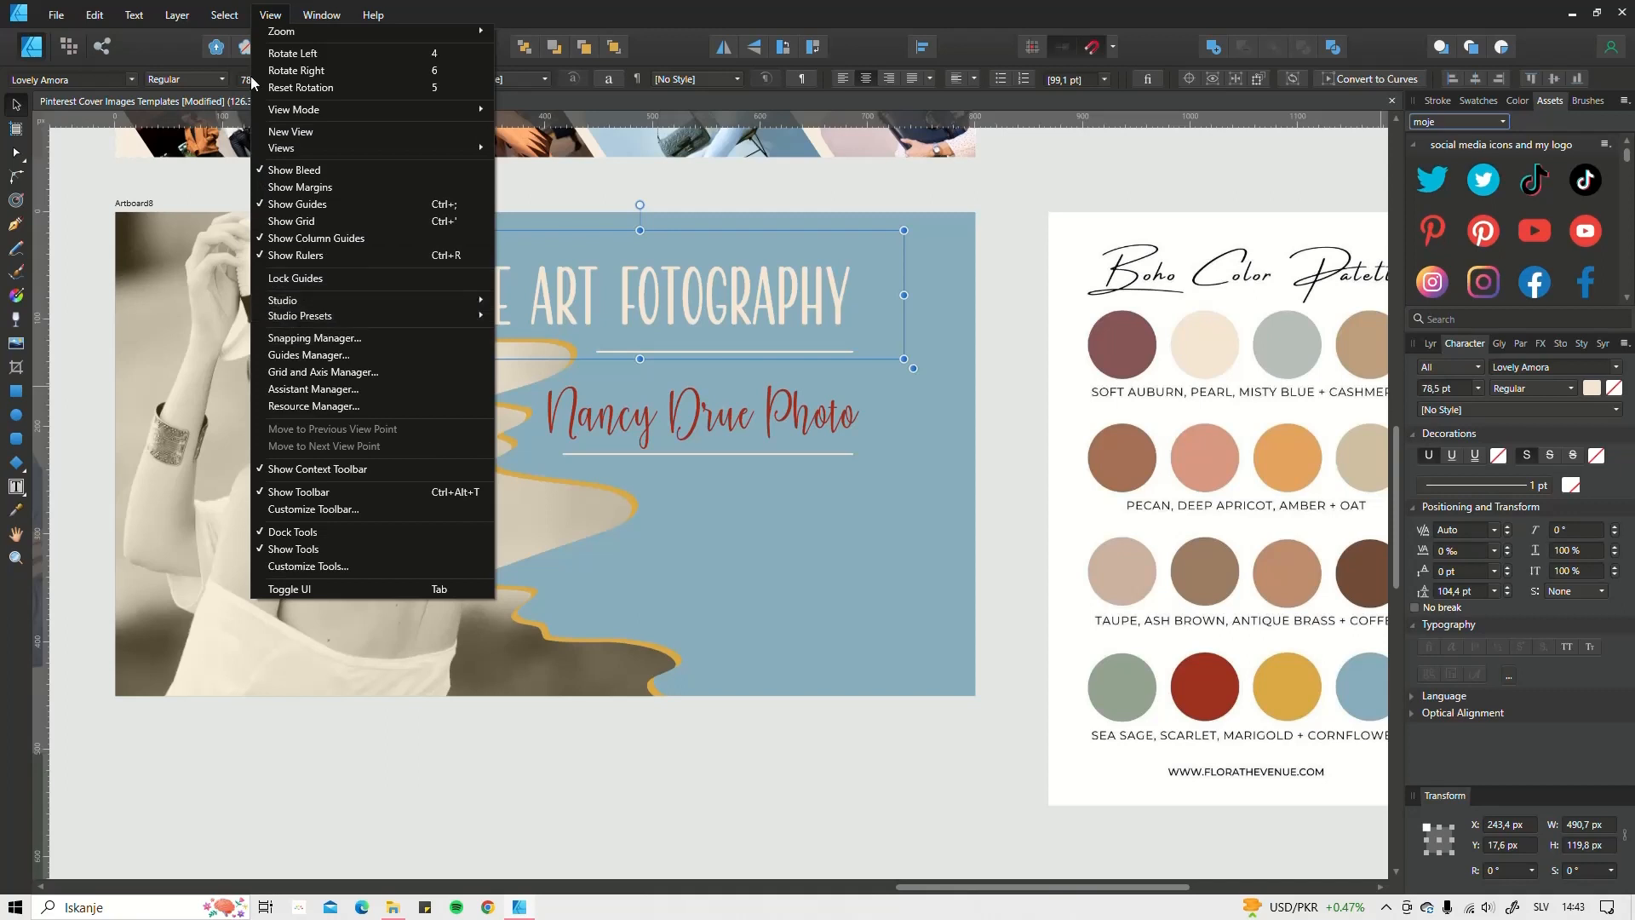
mouse_move(455, 302)
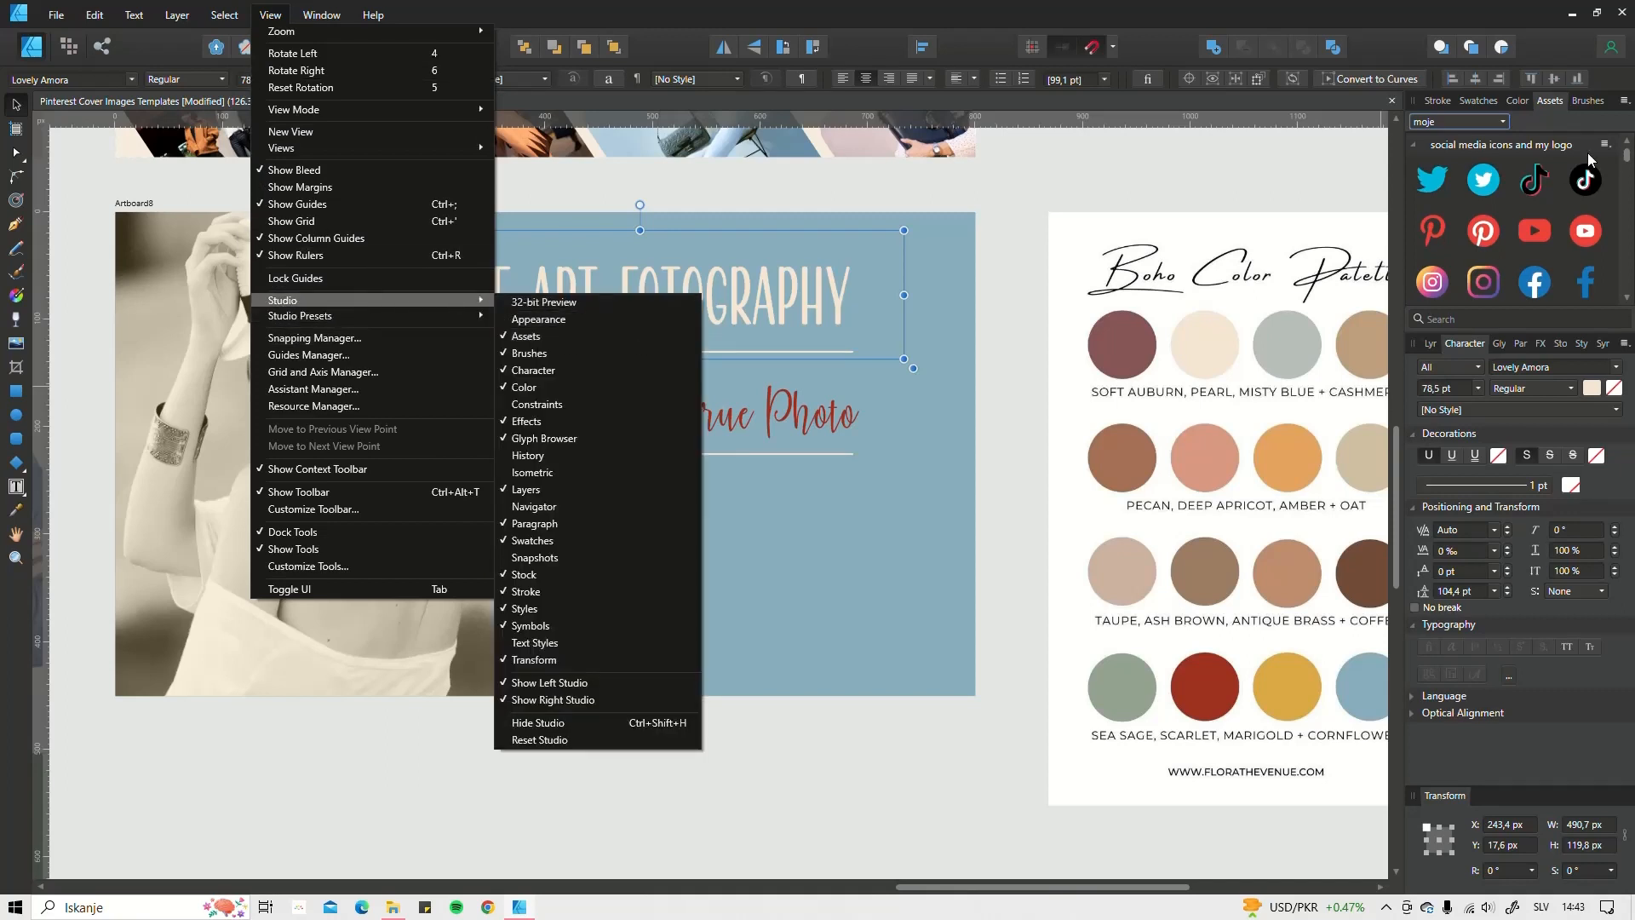
left_click(1415, 143)
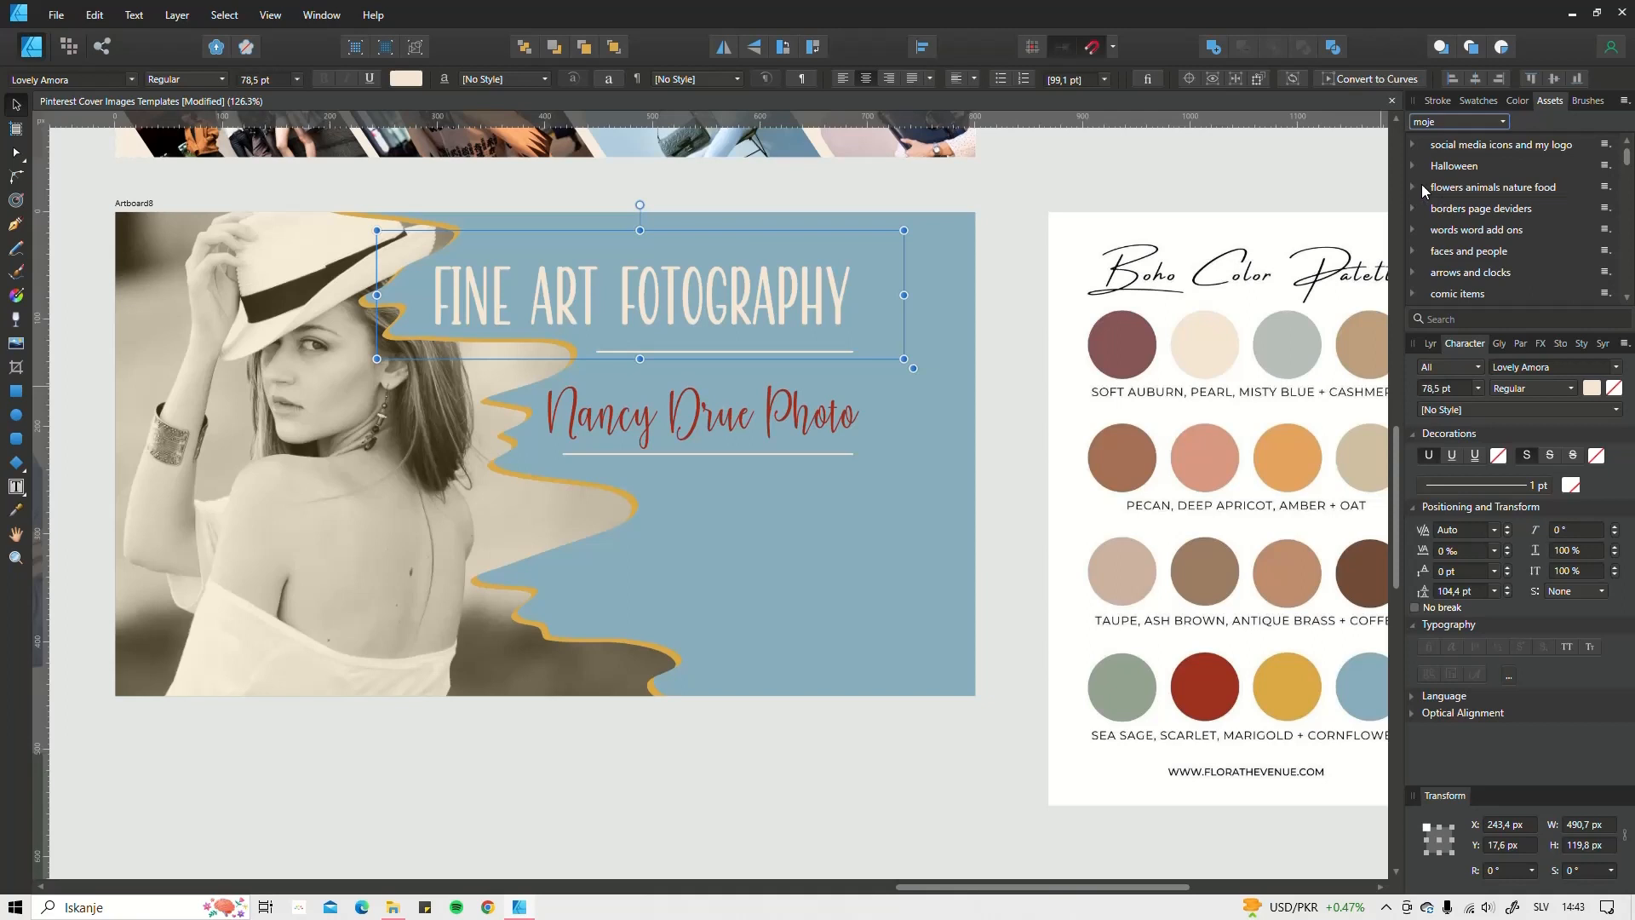
left_click(1445, 147)
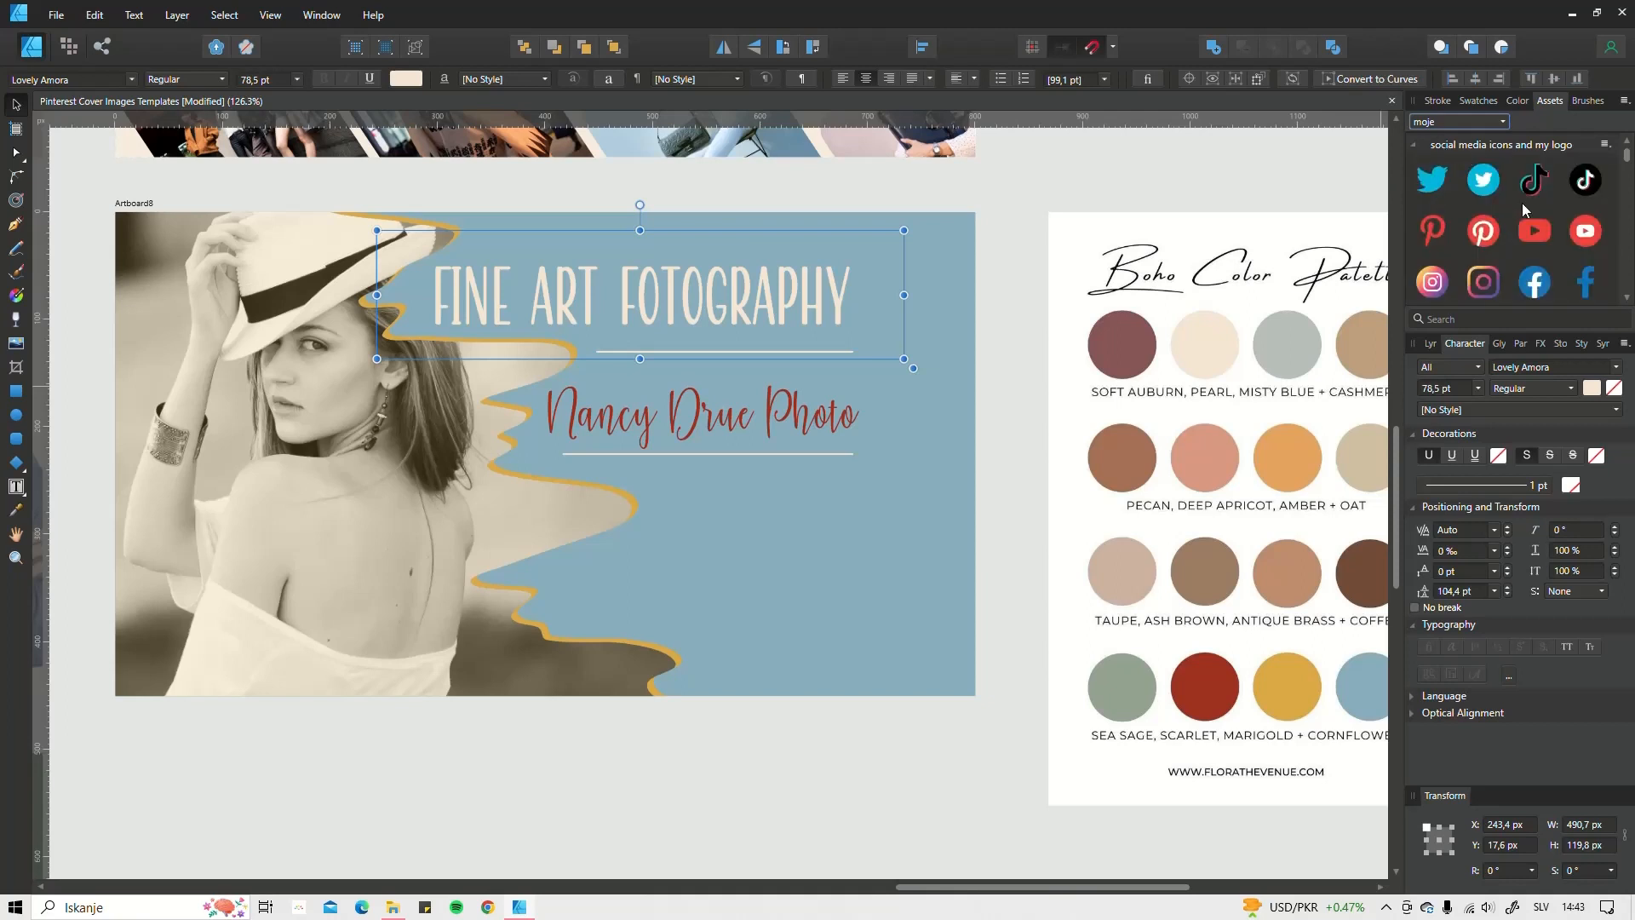
Step: Place the Twitter and Instagram icons below the subtitle, shrinking each to 31.1 px
left_click_drag(1493, 187, 720, 554)
left_click_drag(800, 480, 839, 477)
scroll(717, 482, "up", 3)
left_click_drag(1432, 288, 921, 509)
left_click_drag(766, 356, 914, 488)
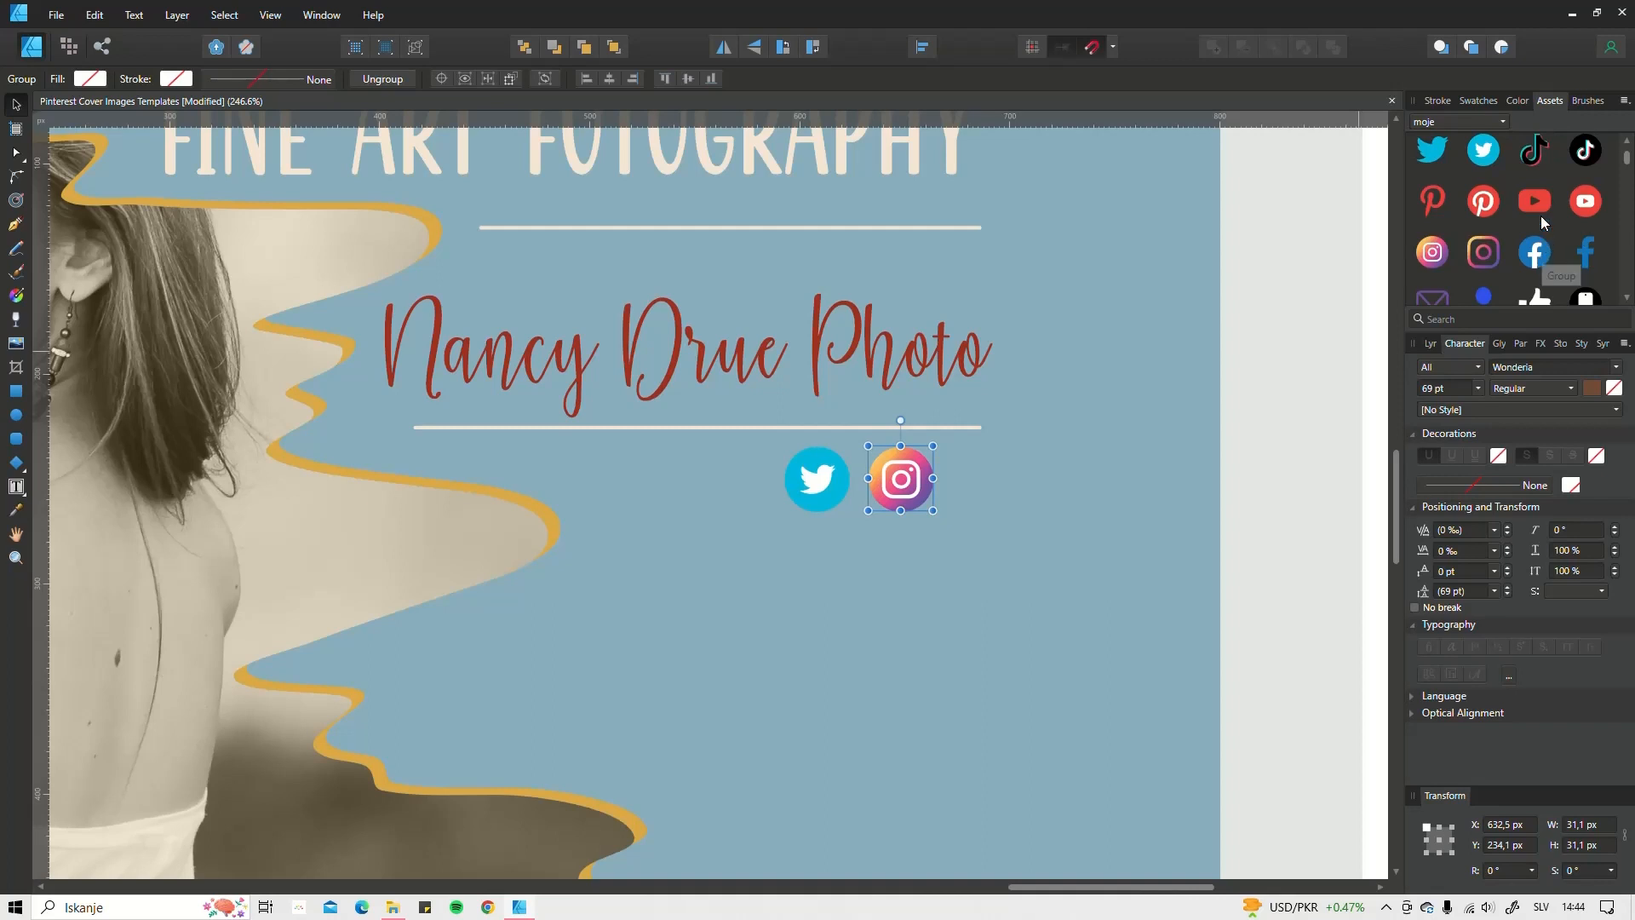
Step: Add the YouTube icon beside Instagram, then move all three icons lower together
left_click_drag(1586, 200, 1077, 522)
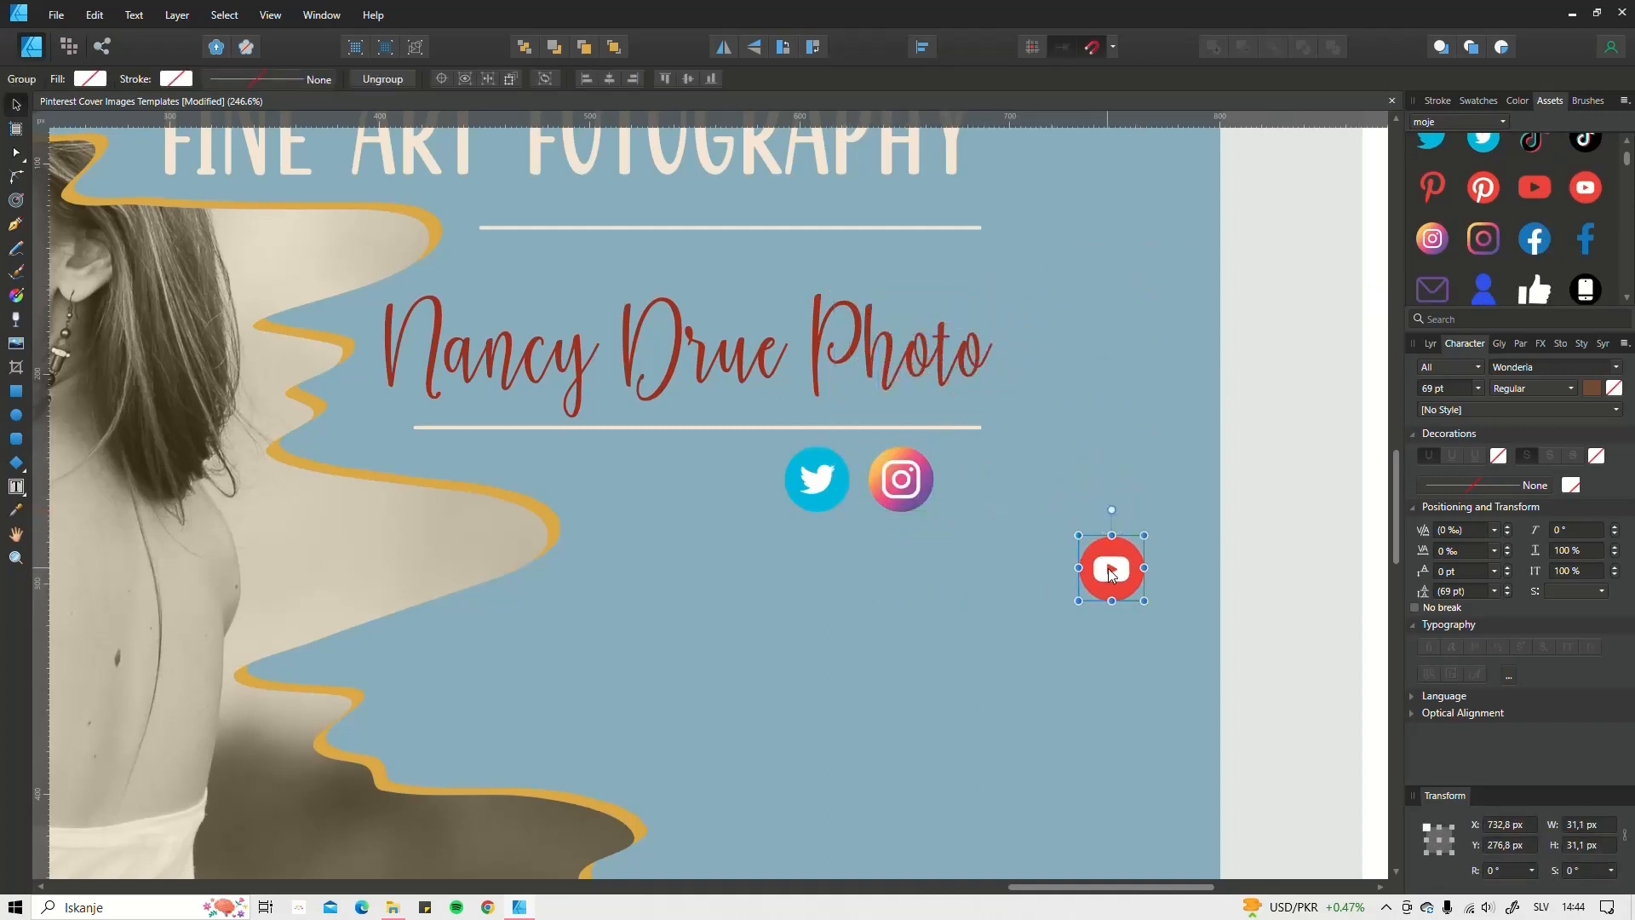
left_click_drag(1108, 577, 981, 487)
scroll(922, 569, "down", 5)
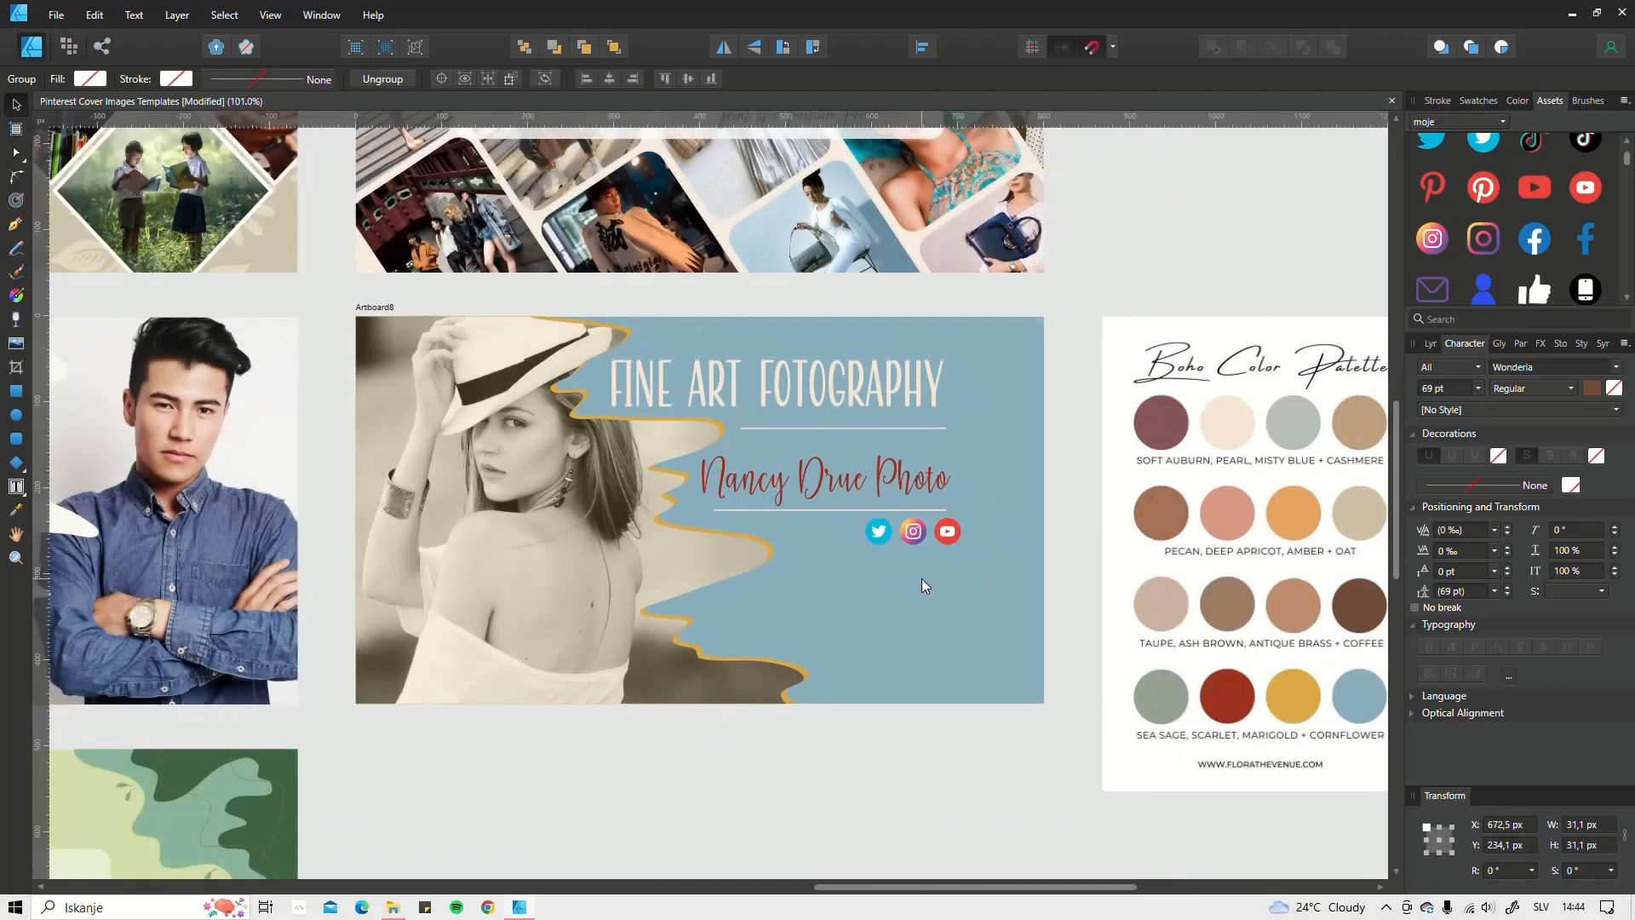
scroll(872, 519, "up", 3)
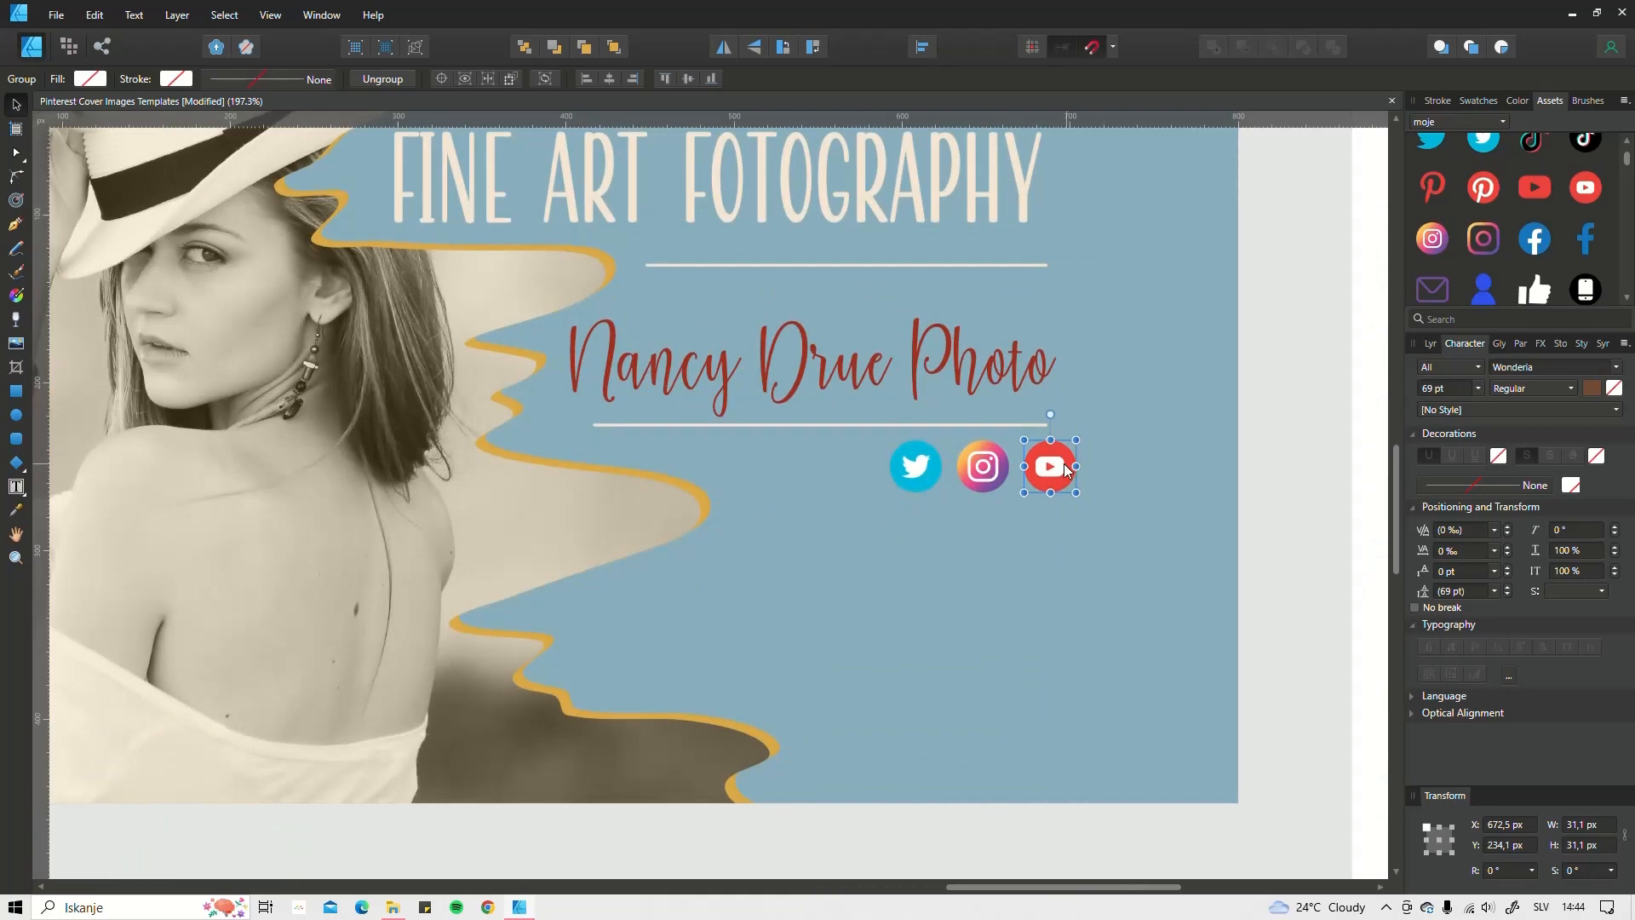
left_click(995, 467, "shift")
left_click(928, 459, "shift")
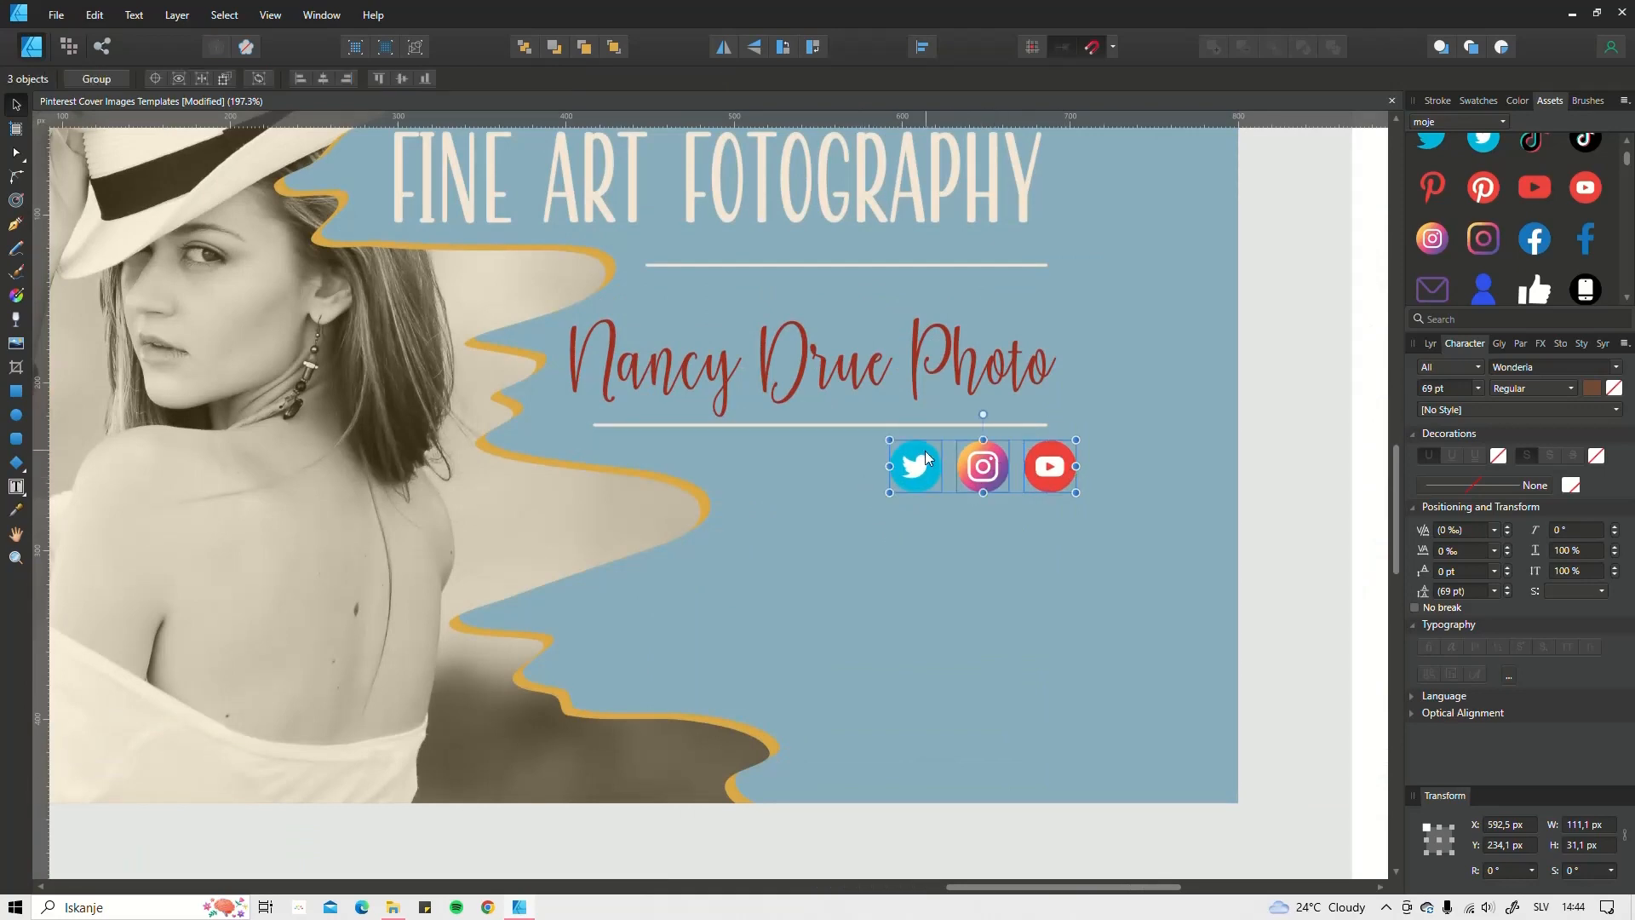
left_click_drag(925, 454, 914, 528)
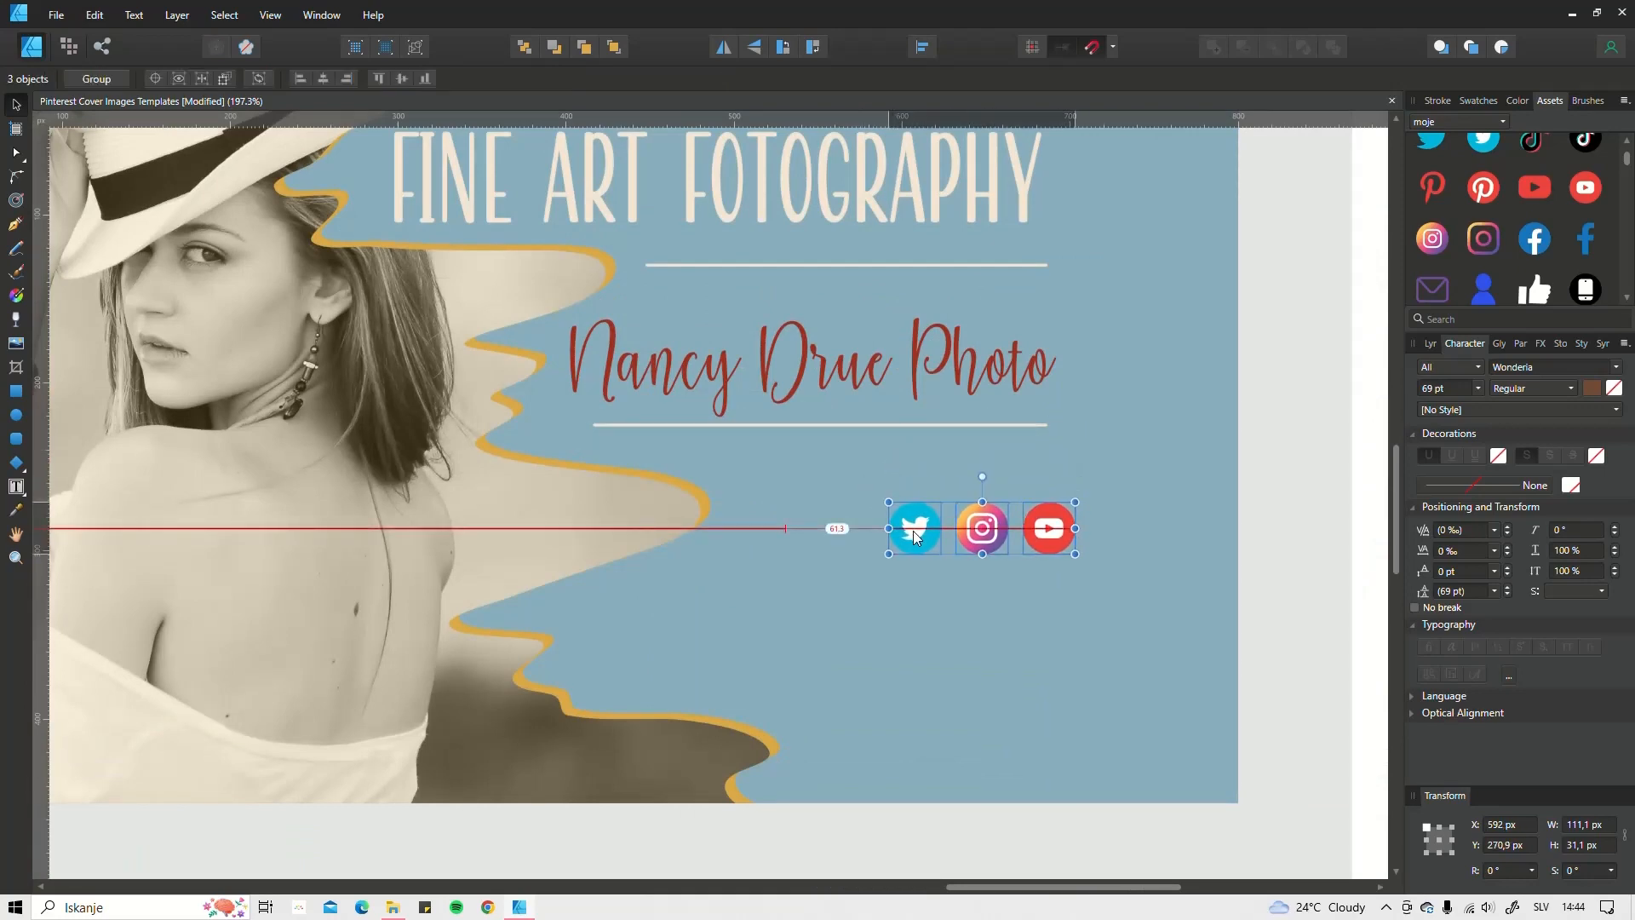
left_click(927, 457)
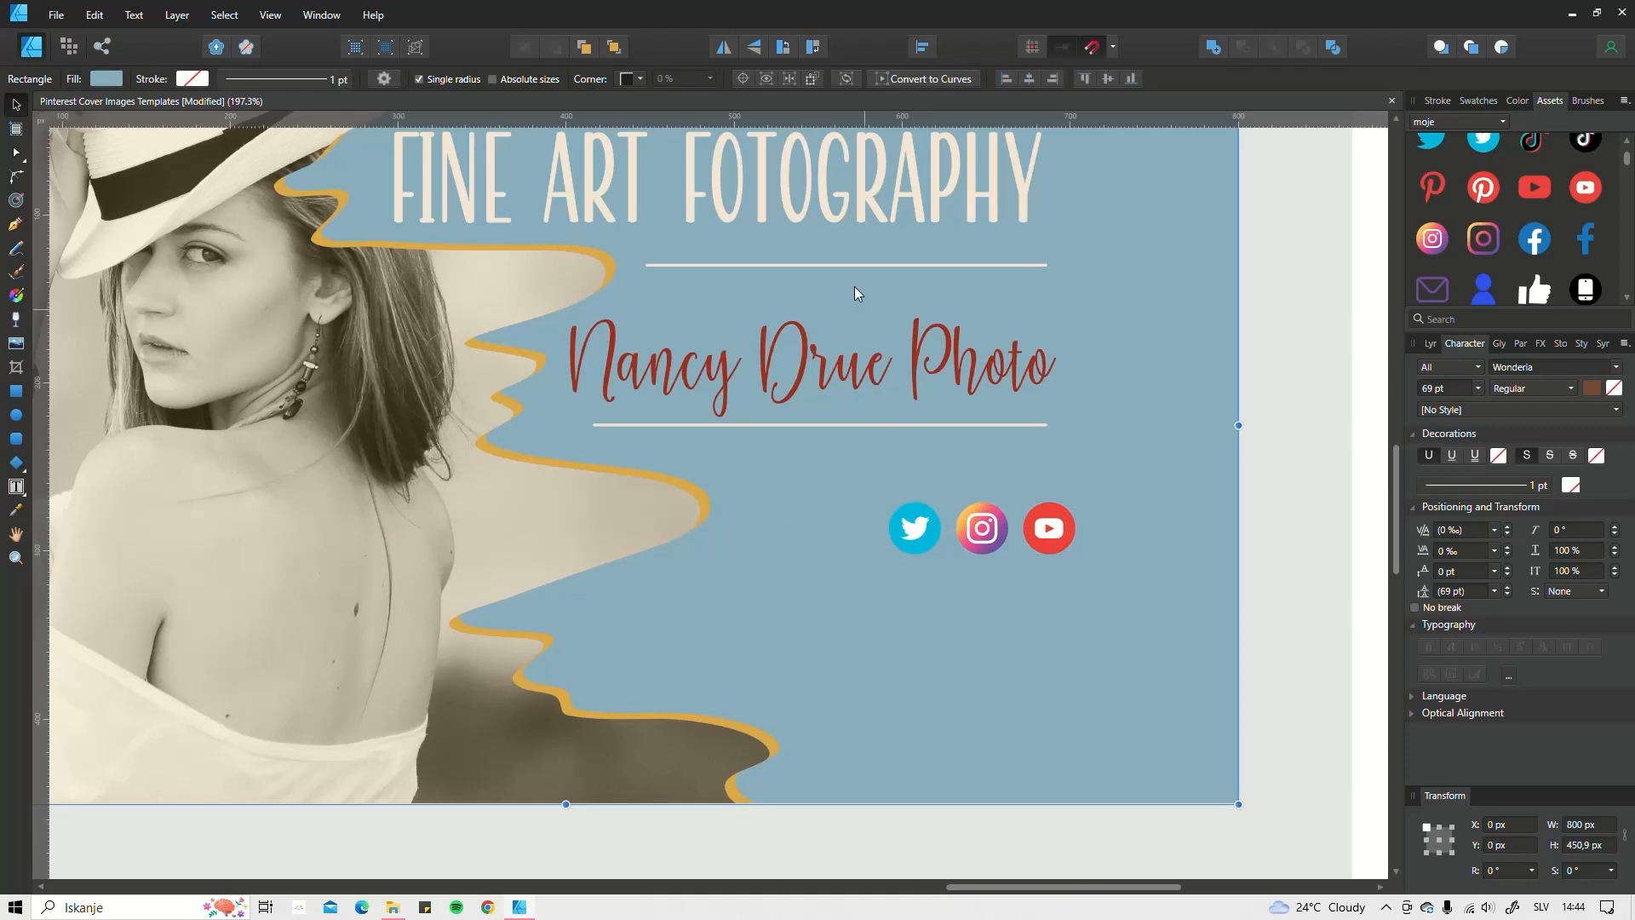
left_click(816, 186)
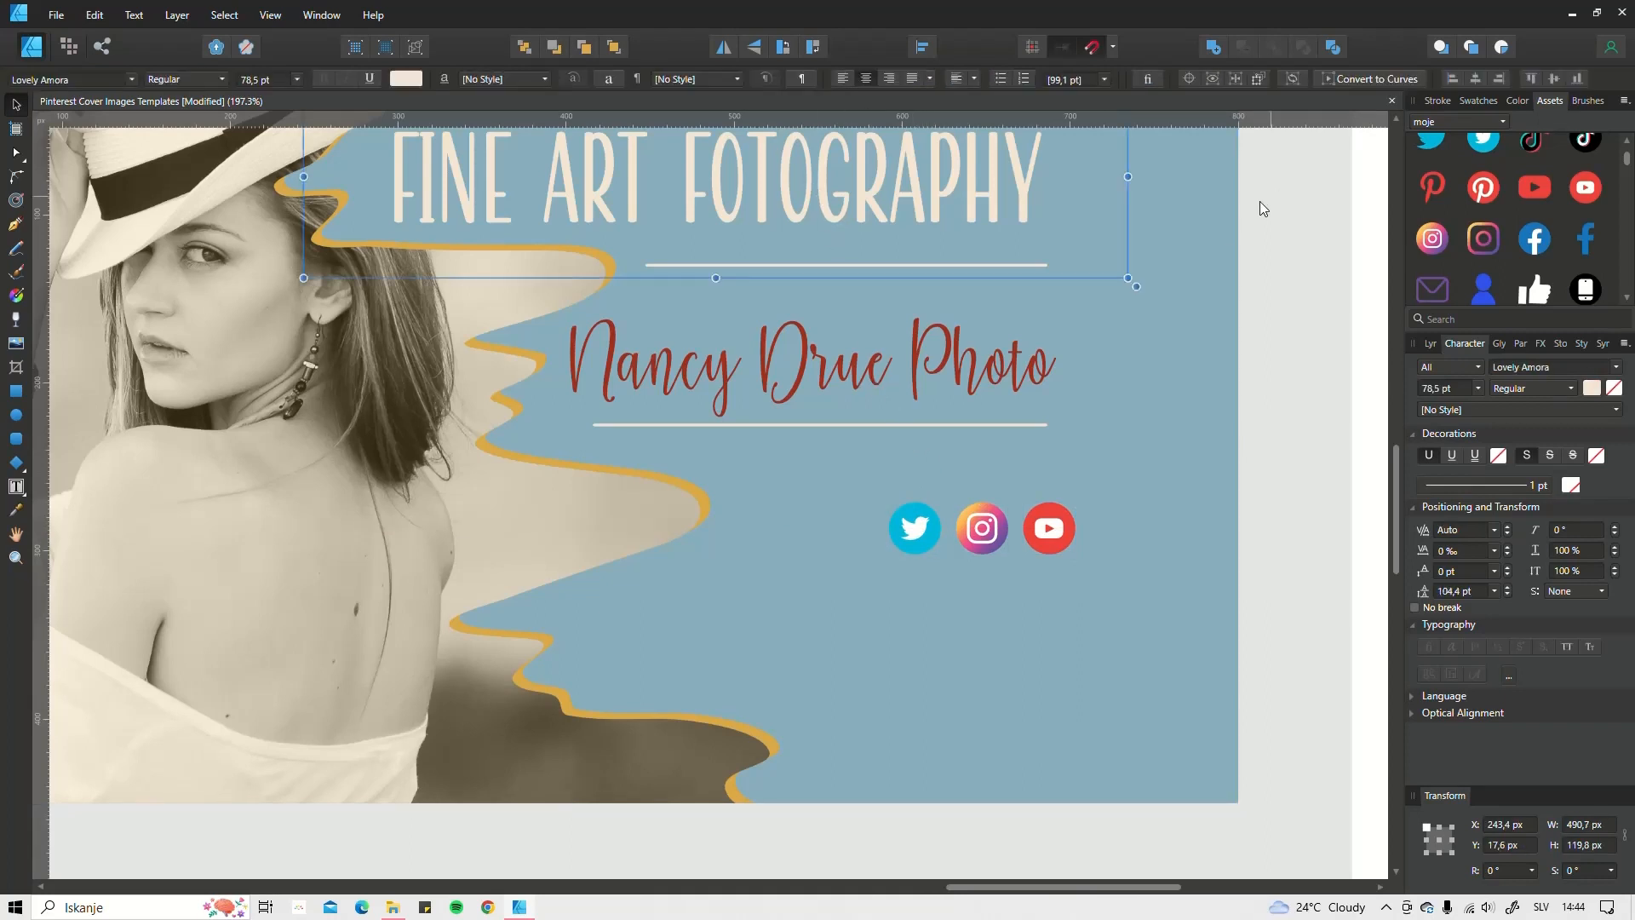
left_click(809, 371)
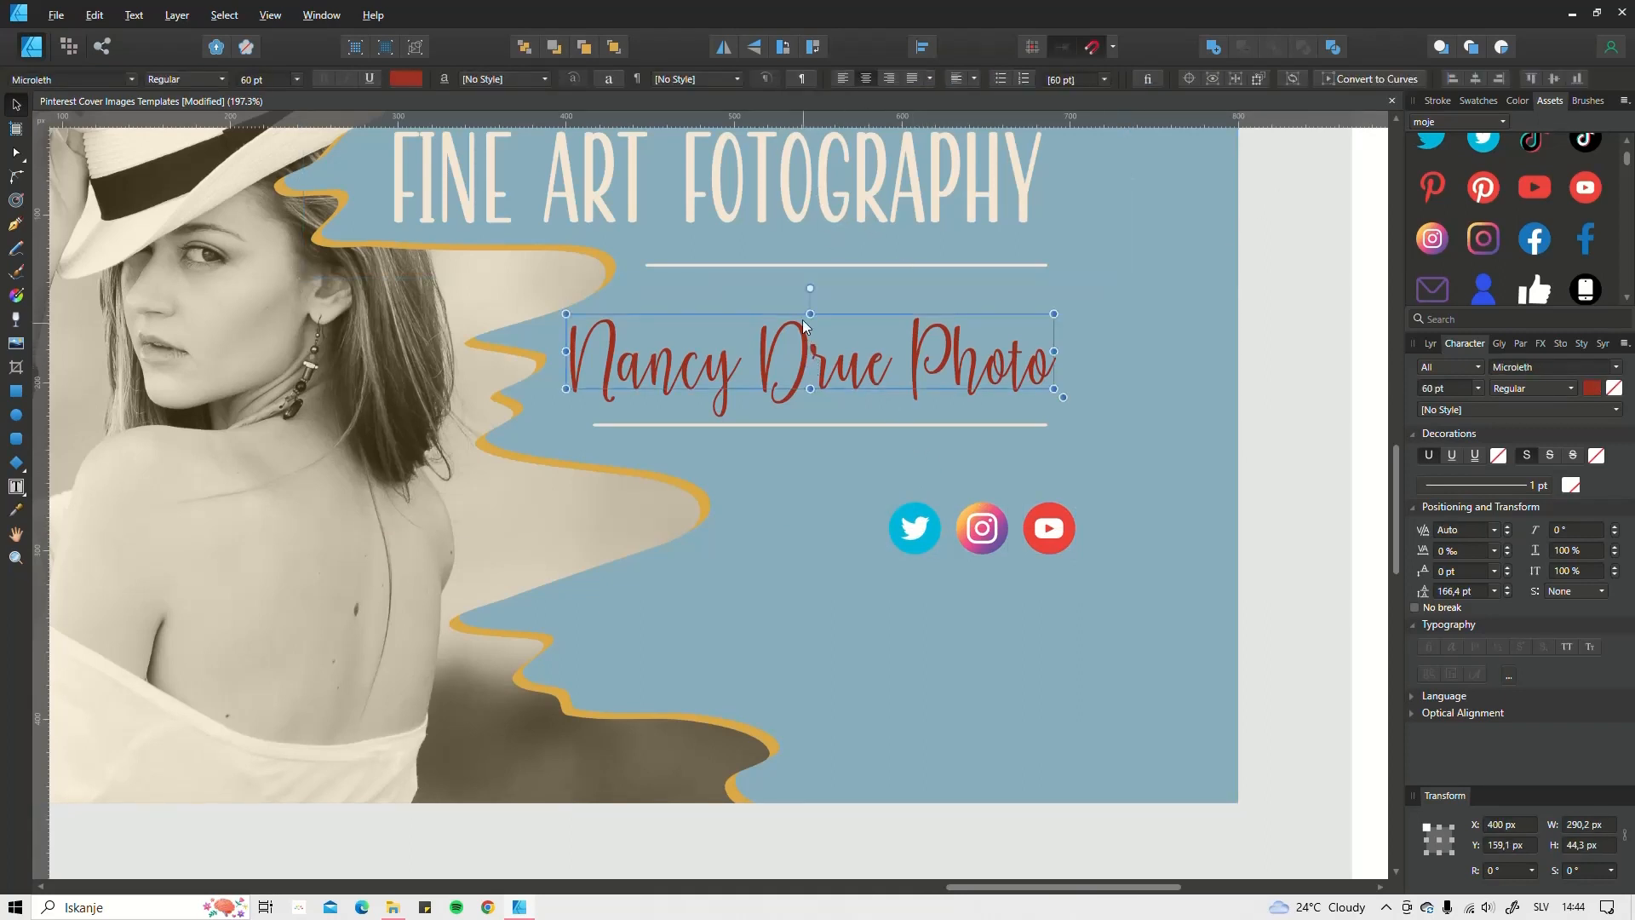
left_click_drag(809, 371, 923, 484)
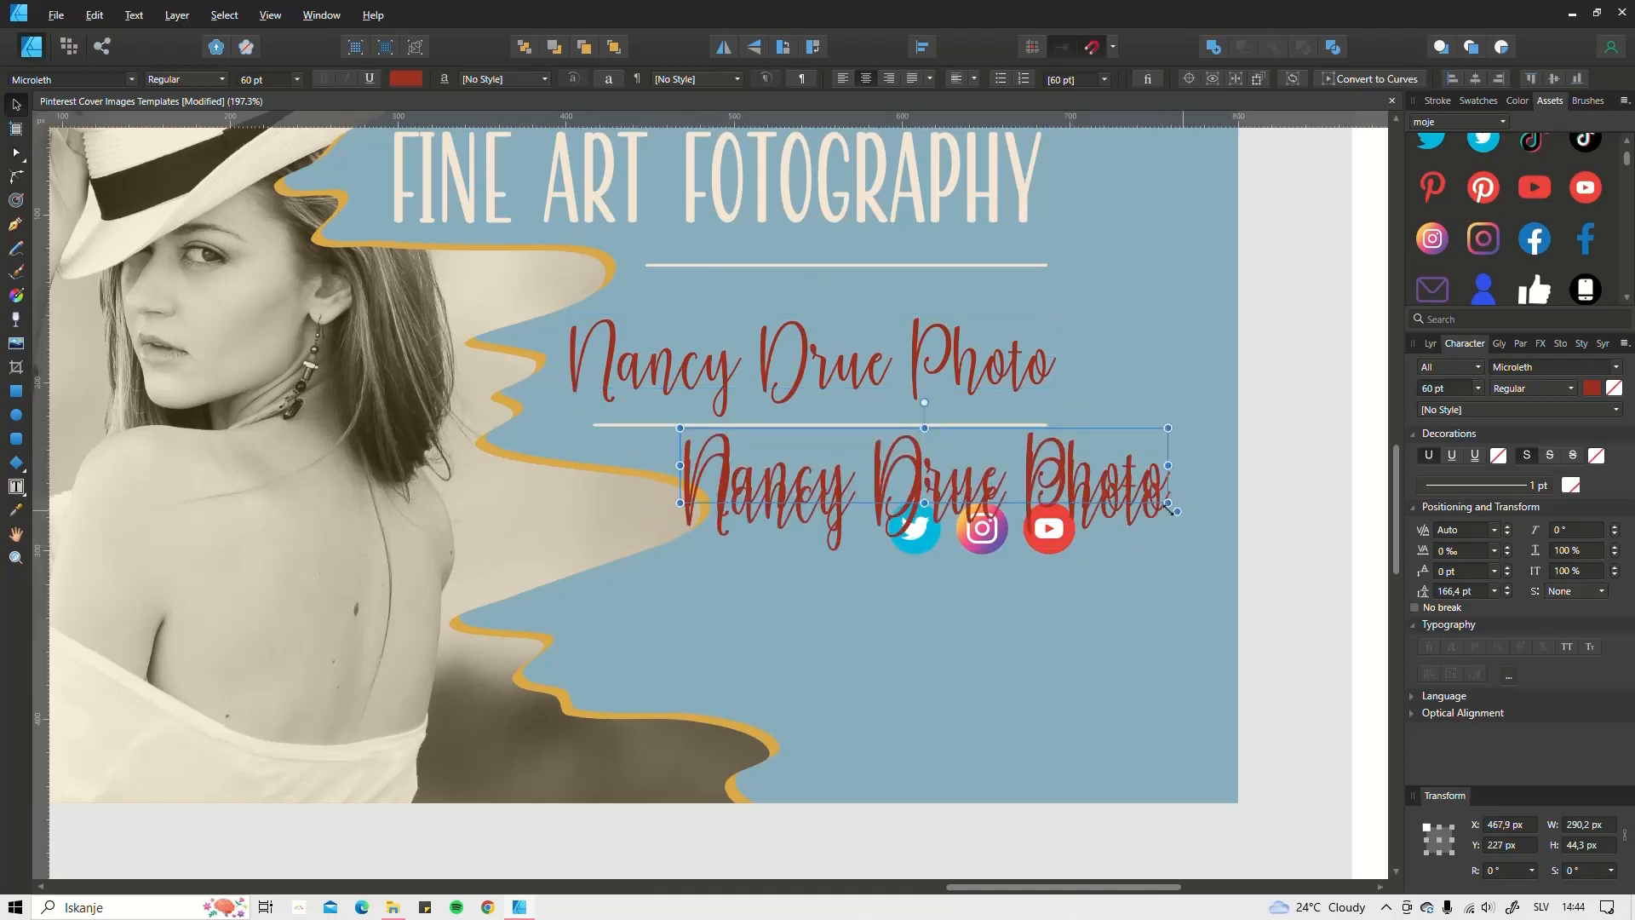
left_click_drag(1056, 484, 1036, 622)
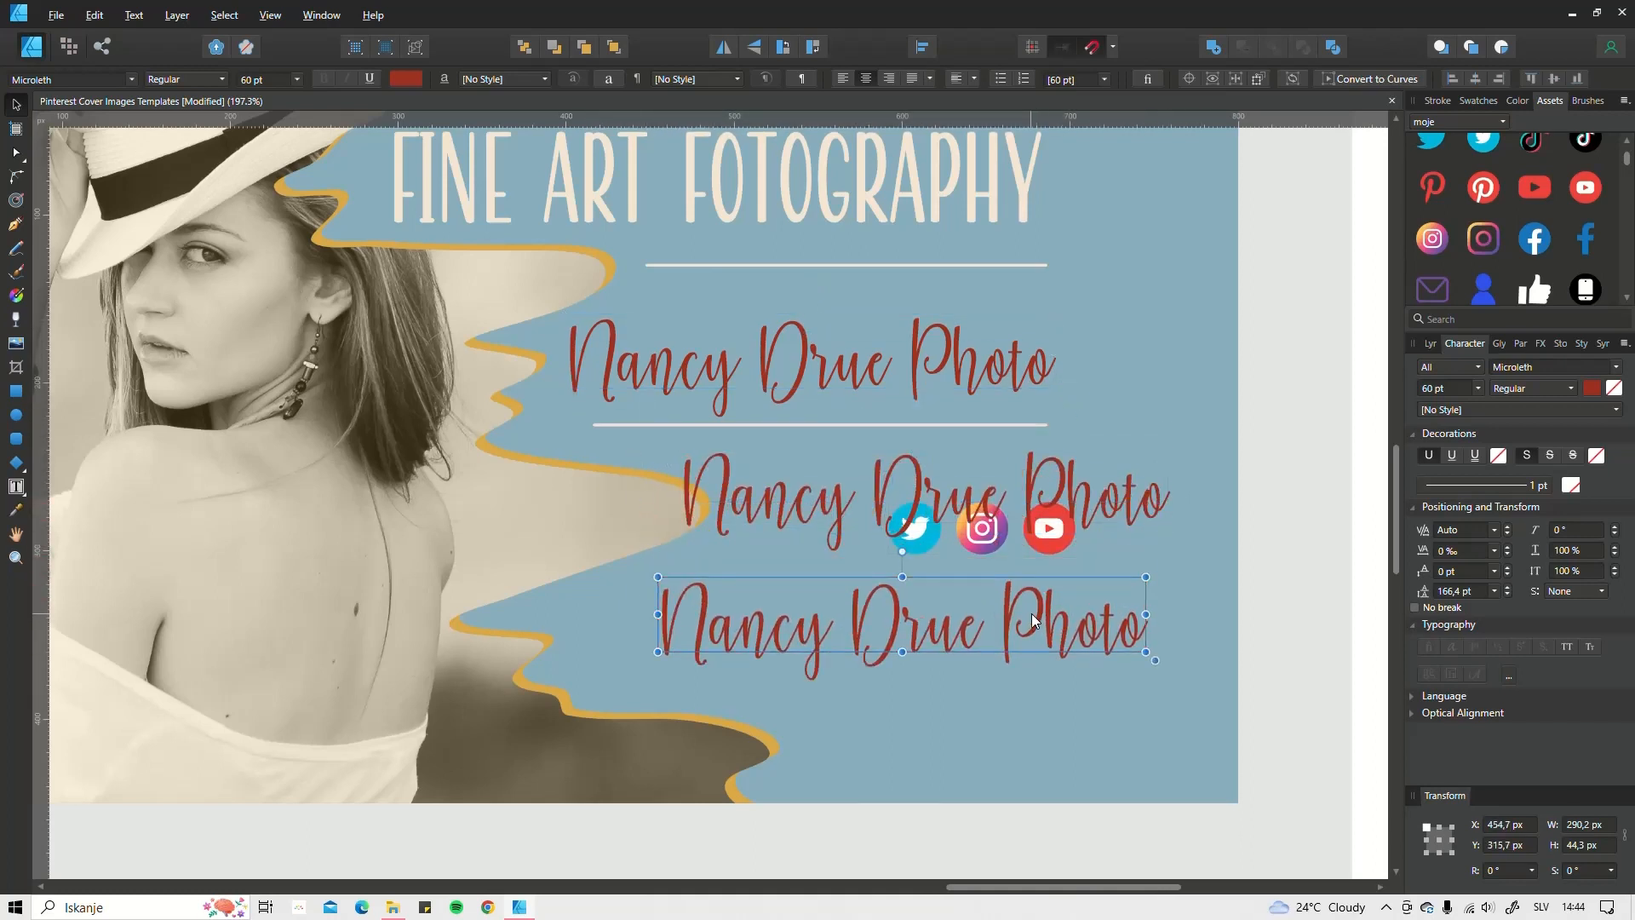
key("ctrl+z")
left_click_drag(973, 471, 963, 459)
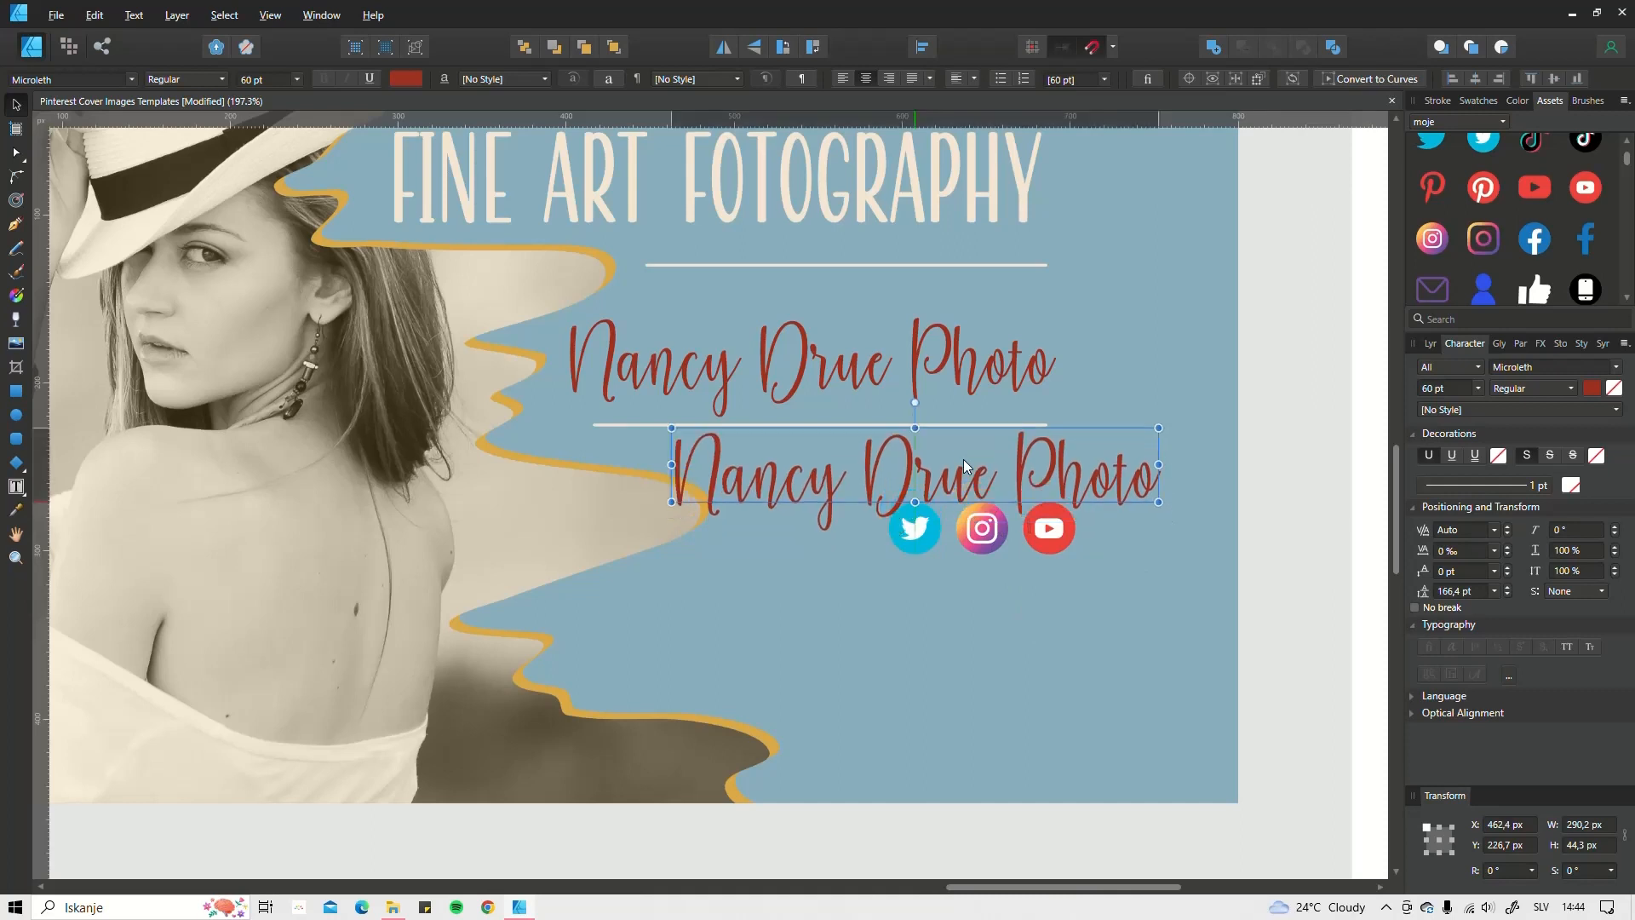
left_click_drag(1169, 511, 1022, 477)
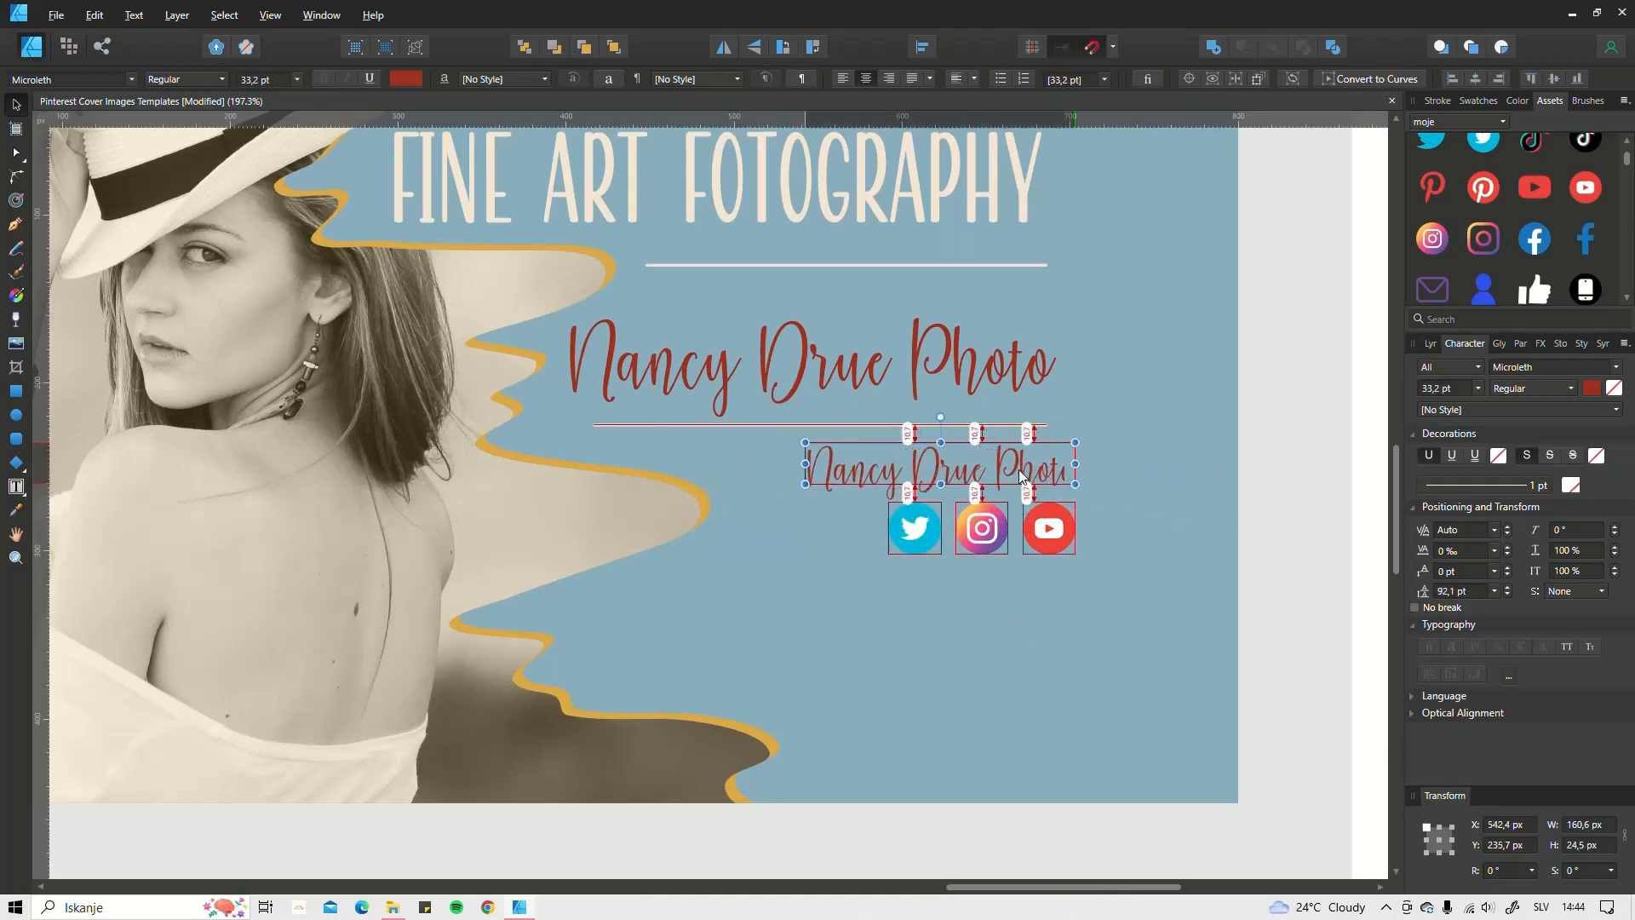
left_click(1515, 373)
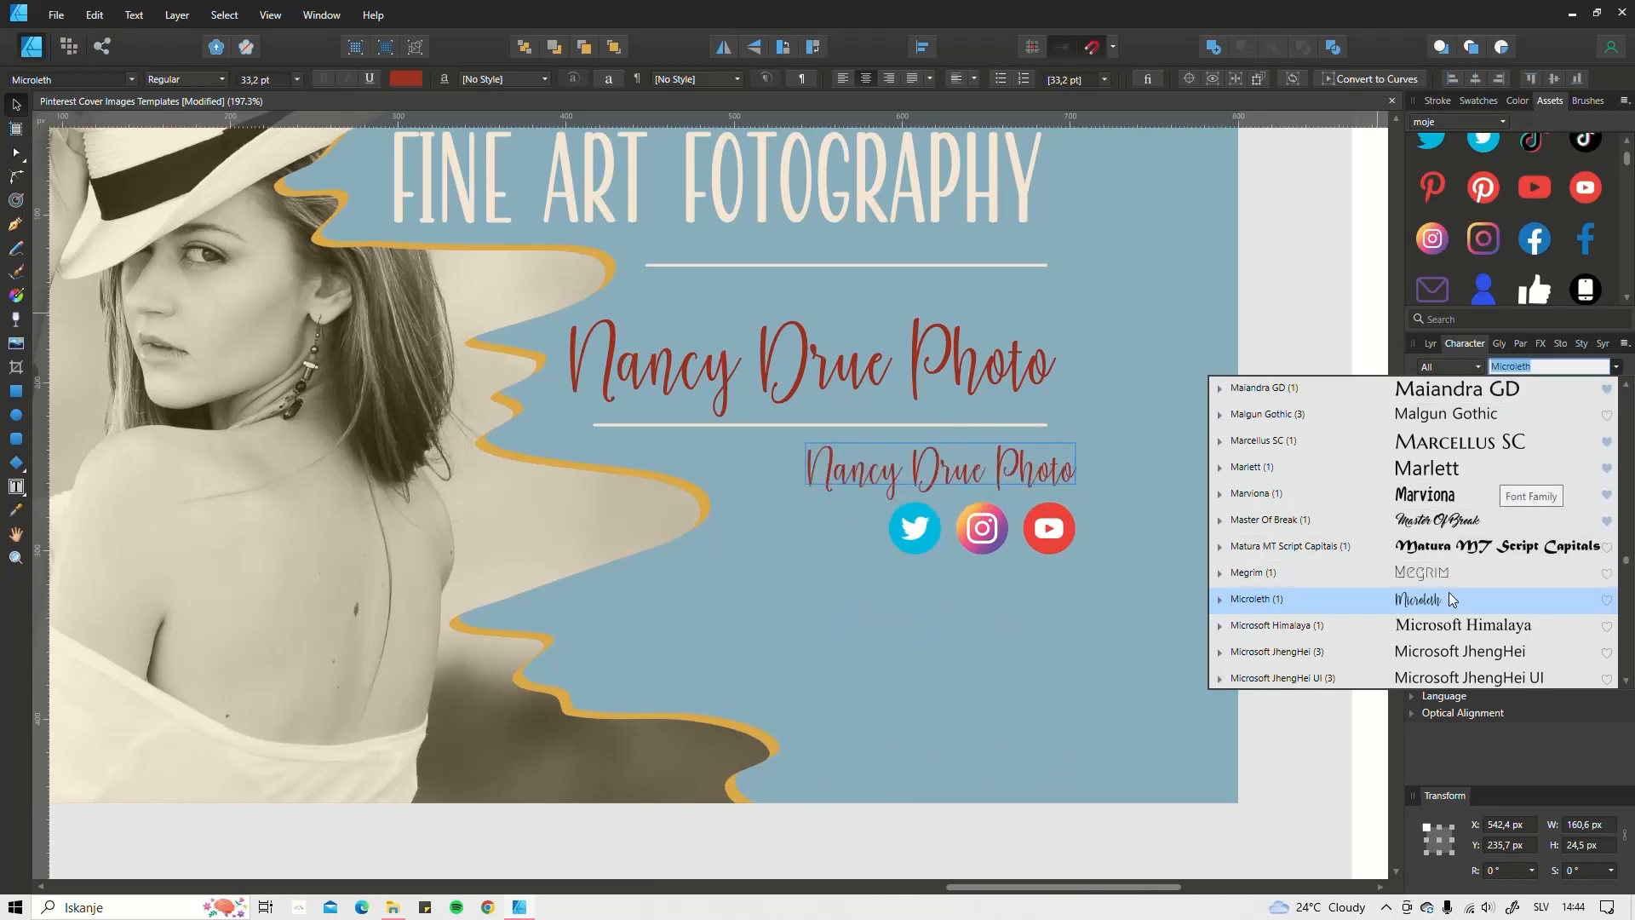
left_click(1475, 367)
left_click(1474, 367)
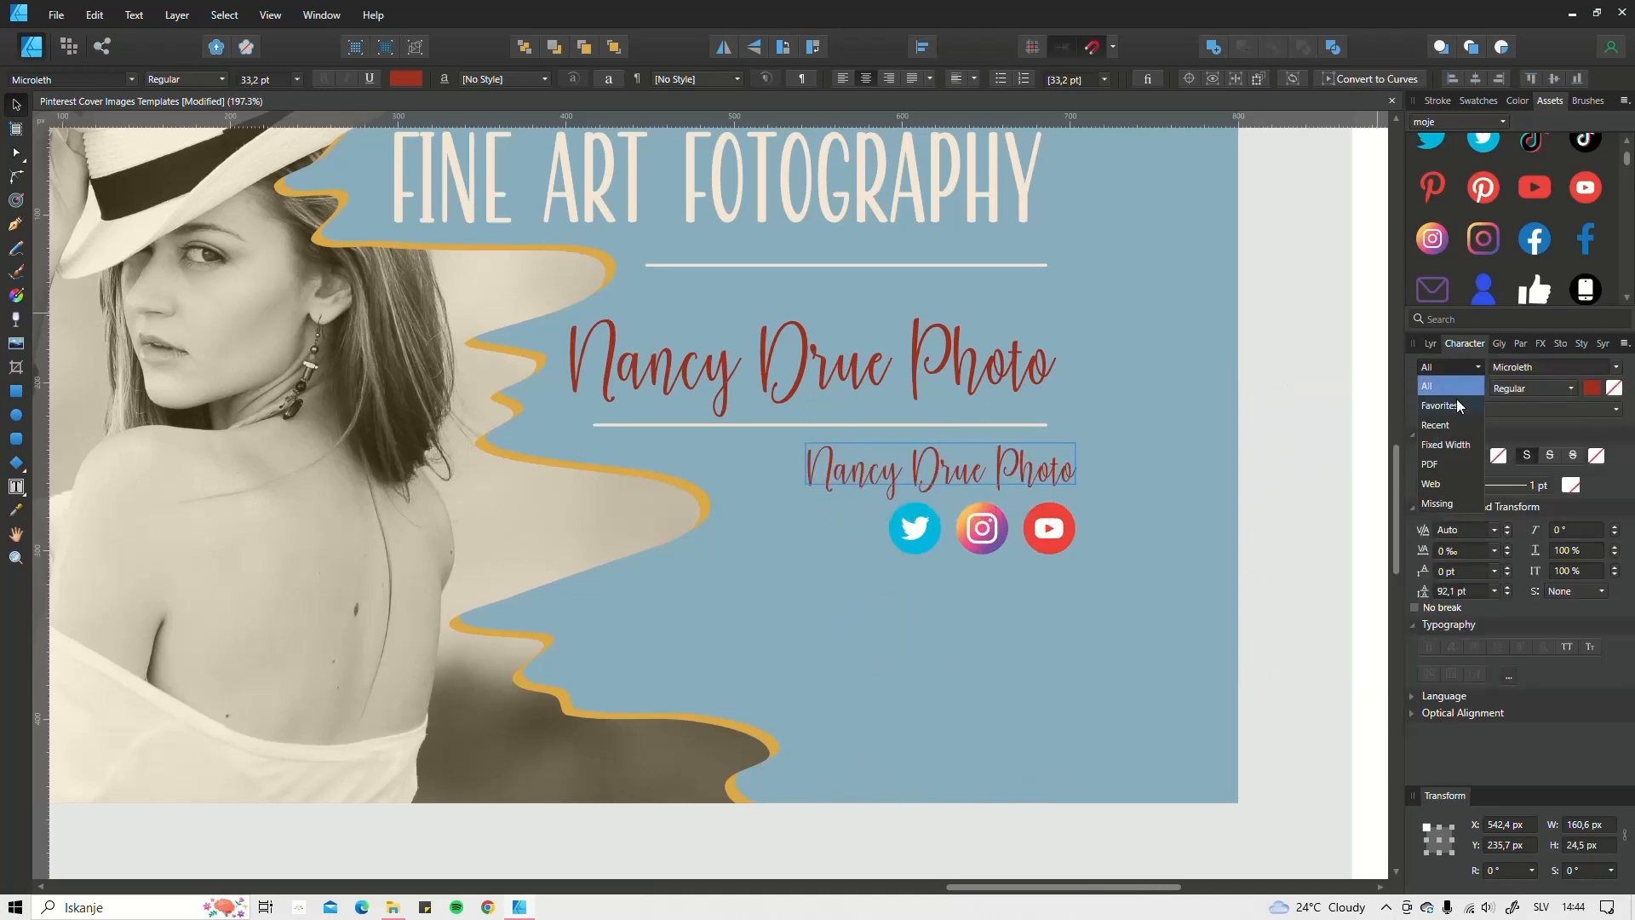
left_click(1455, 426)
left_click(1535, 366)
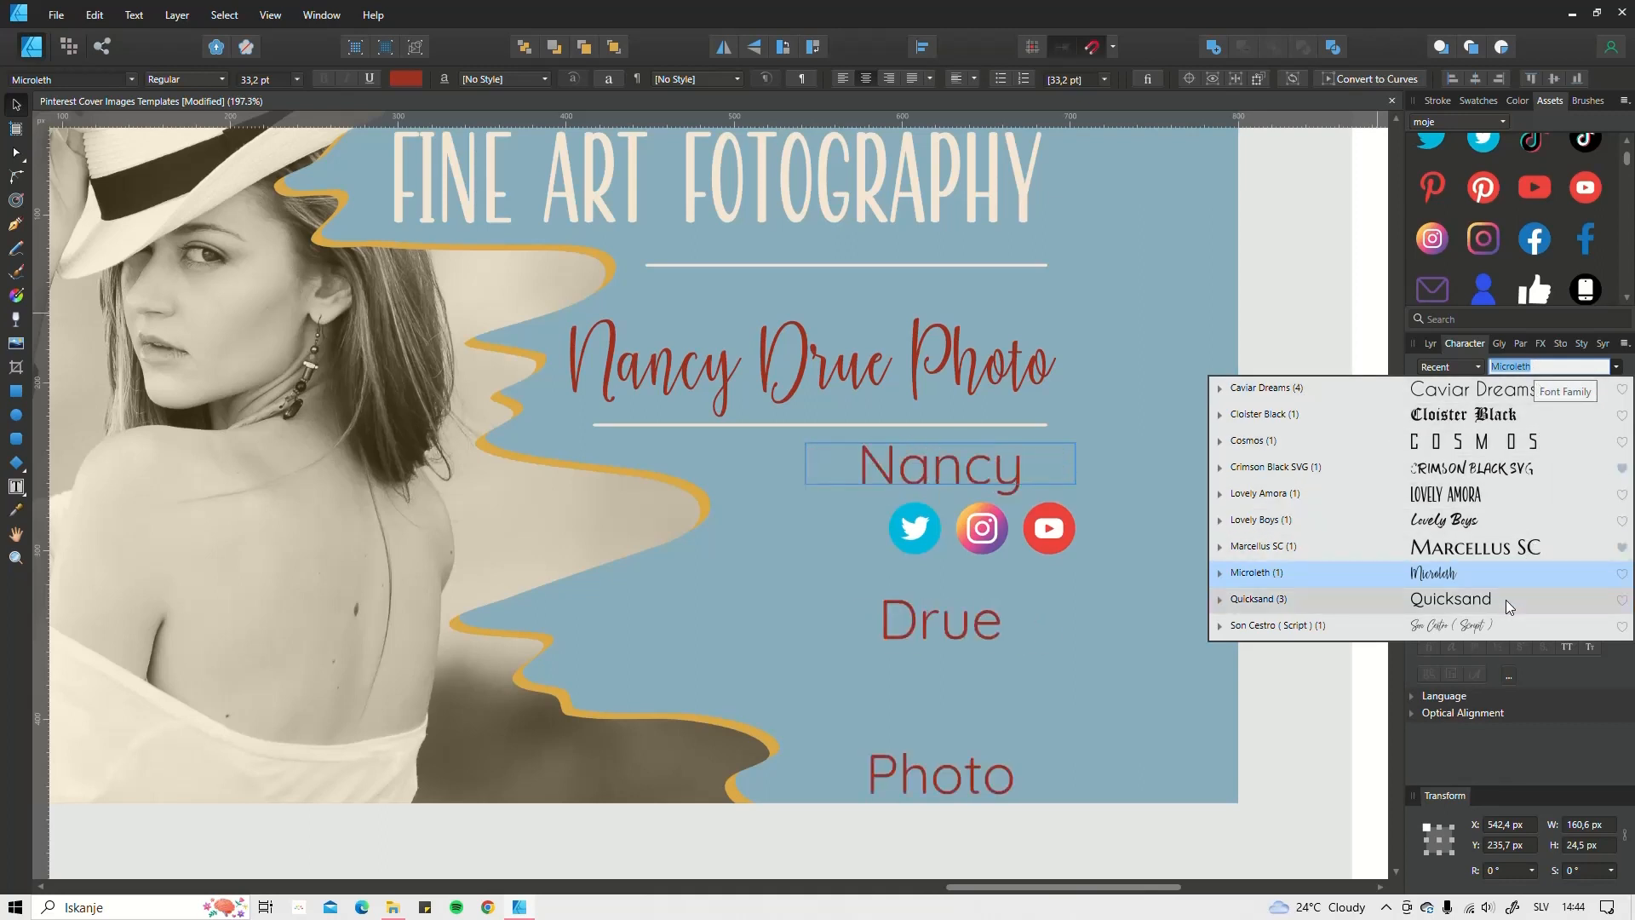
left_click(1493, 496)
triple_click(973, 477)
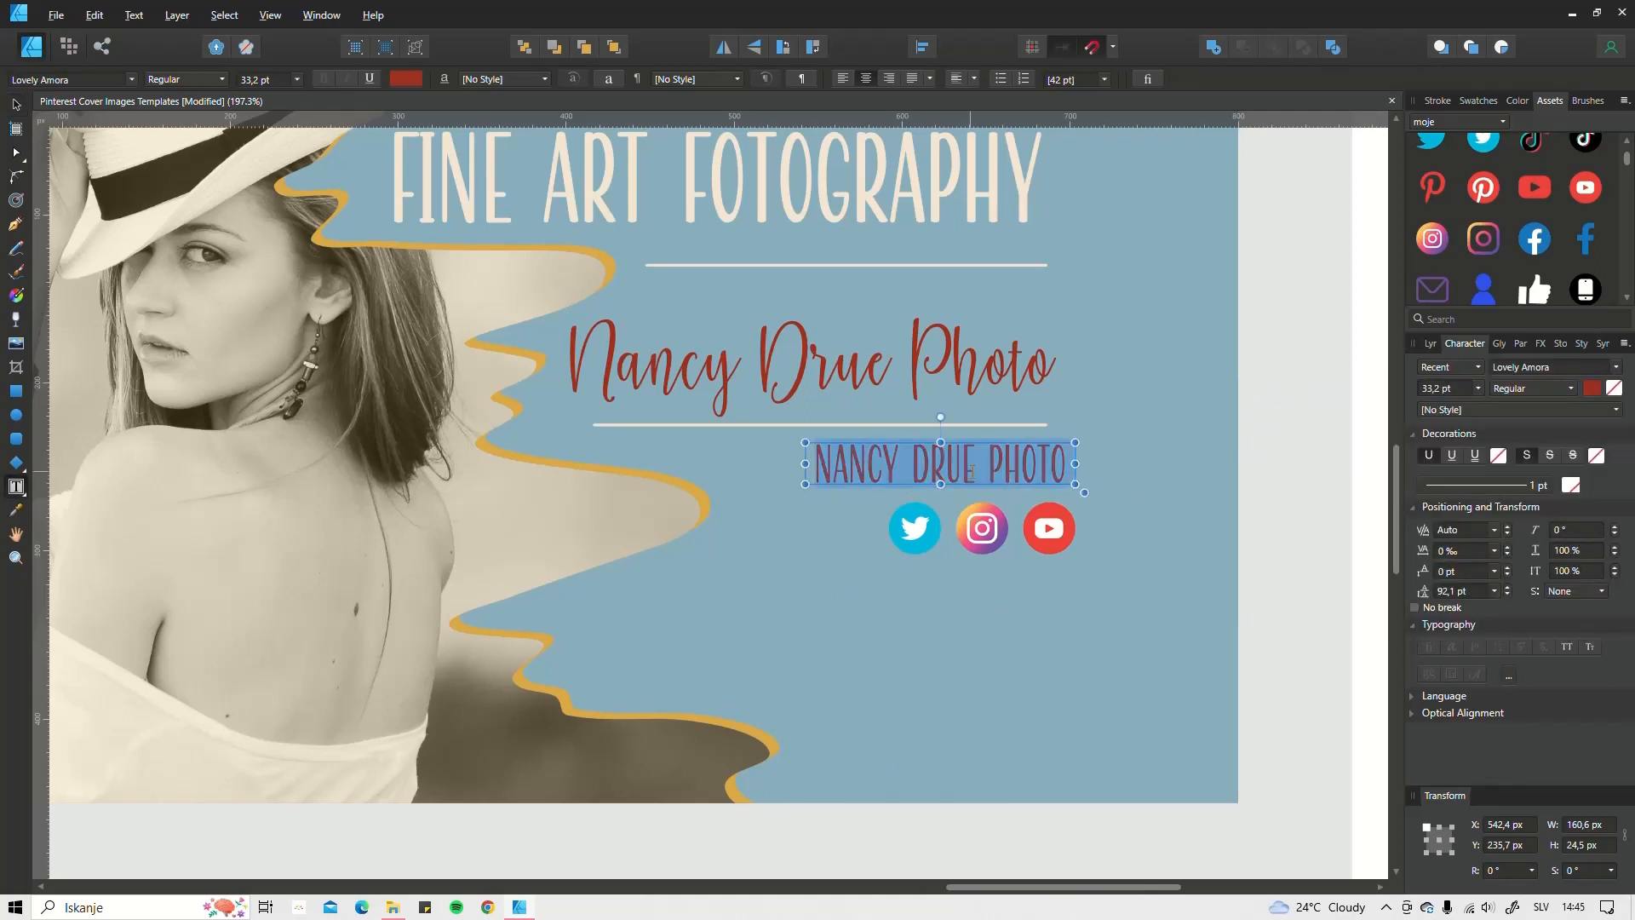
key("BackSpace")
scroll(972, 472, "down", 6)
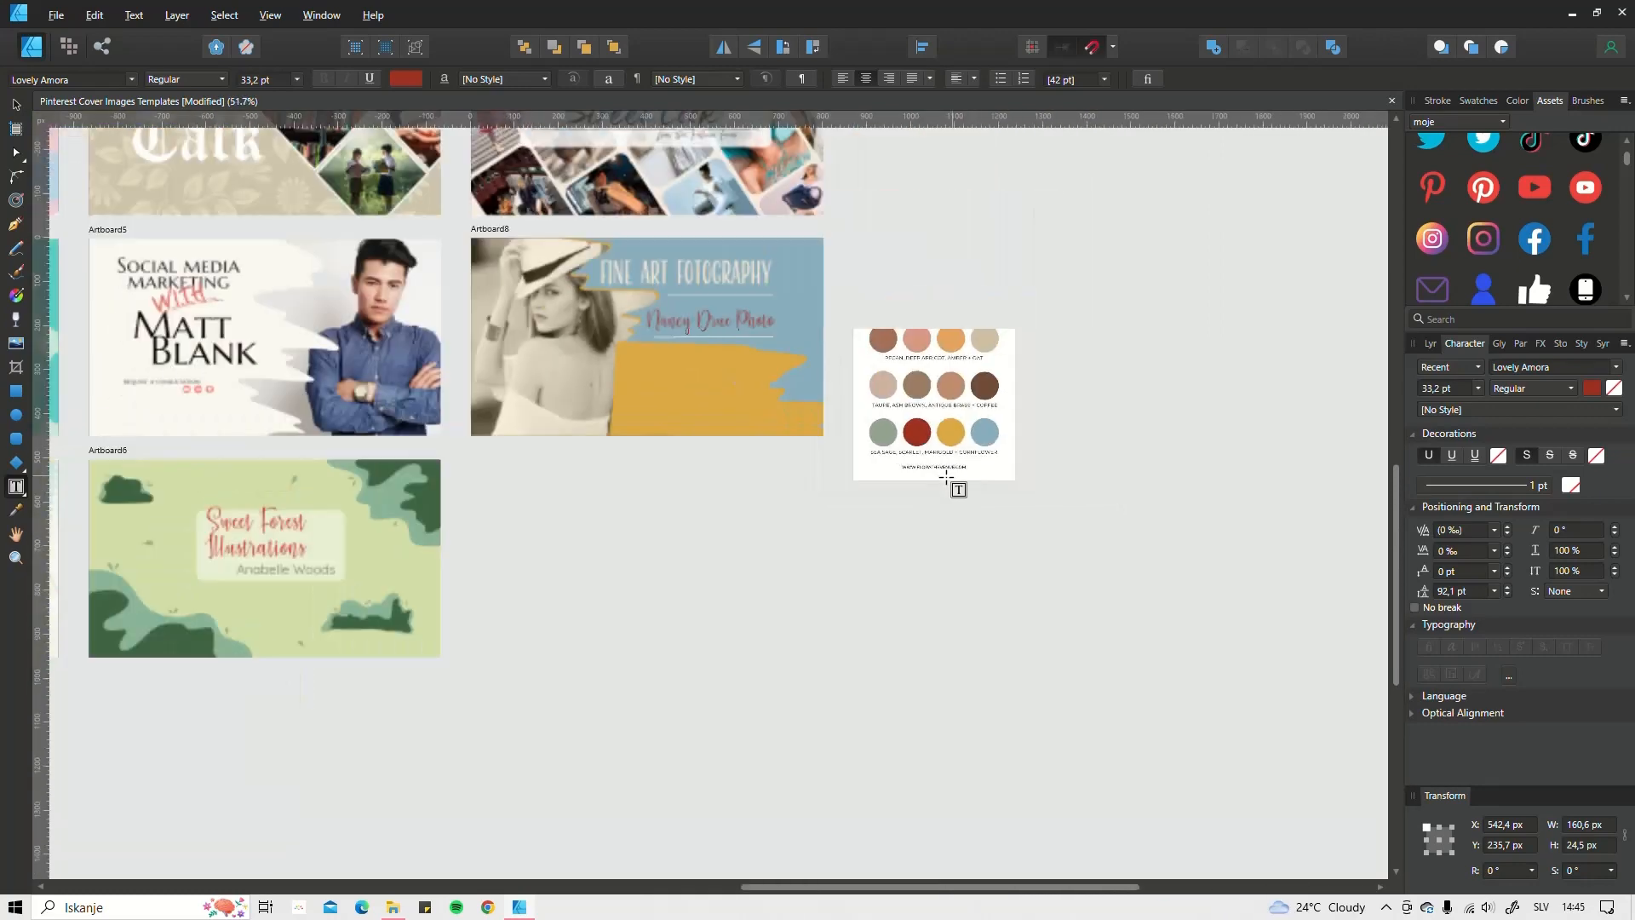
scroll(766, 437, "up", 5)
scroll(791, 379, "down", 5)
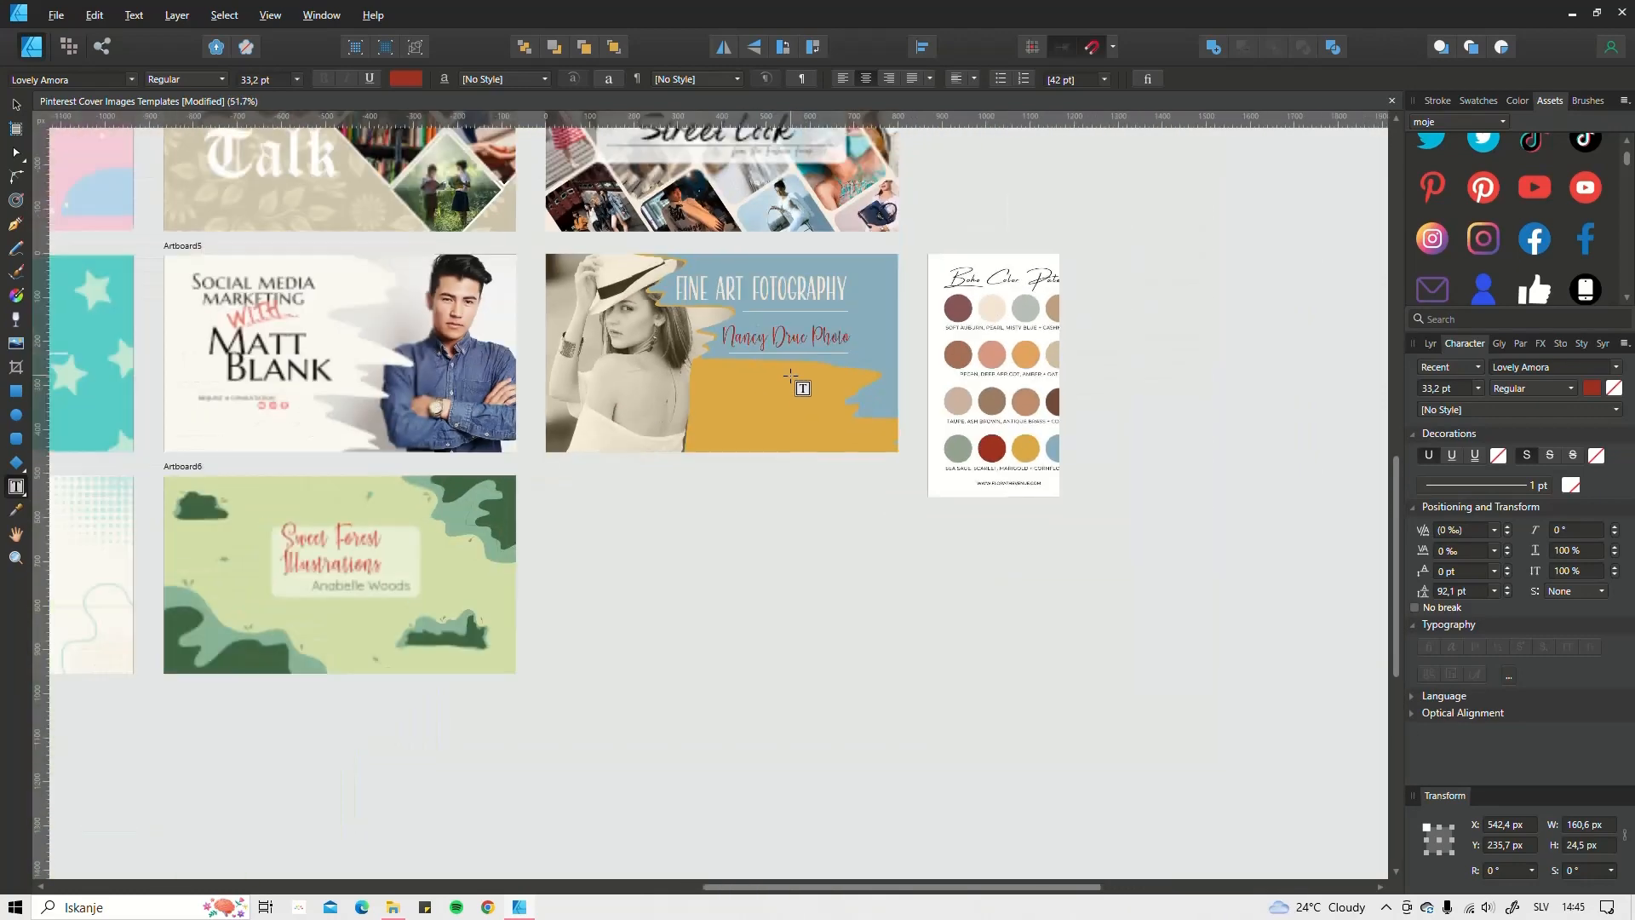
key("ctrl+z")
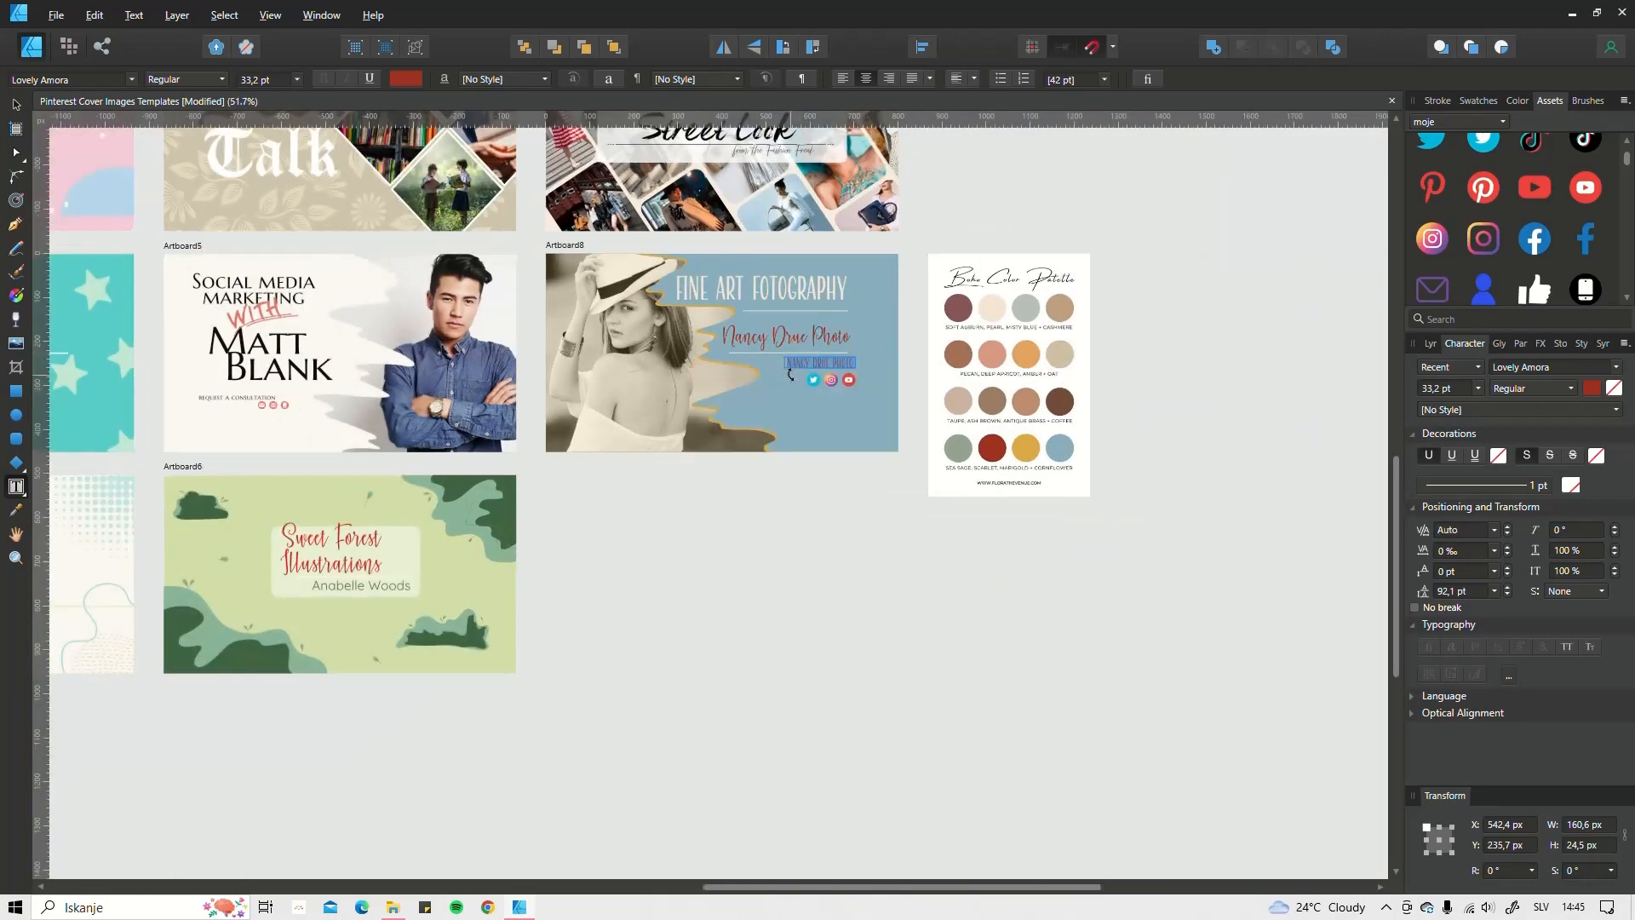
scroll(790, 375, "up", 5)
scroll(851, 433, "down", 1)
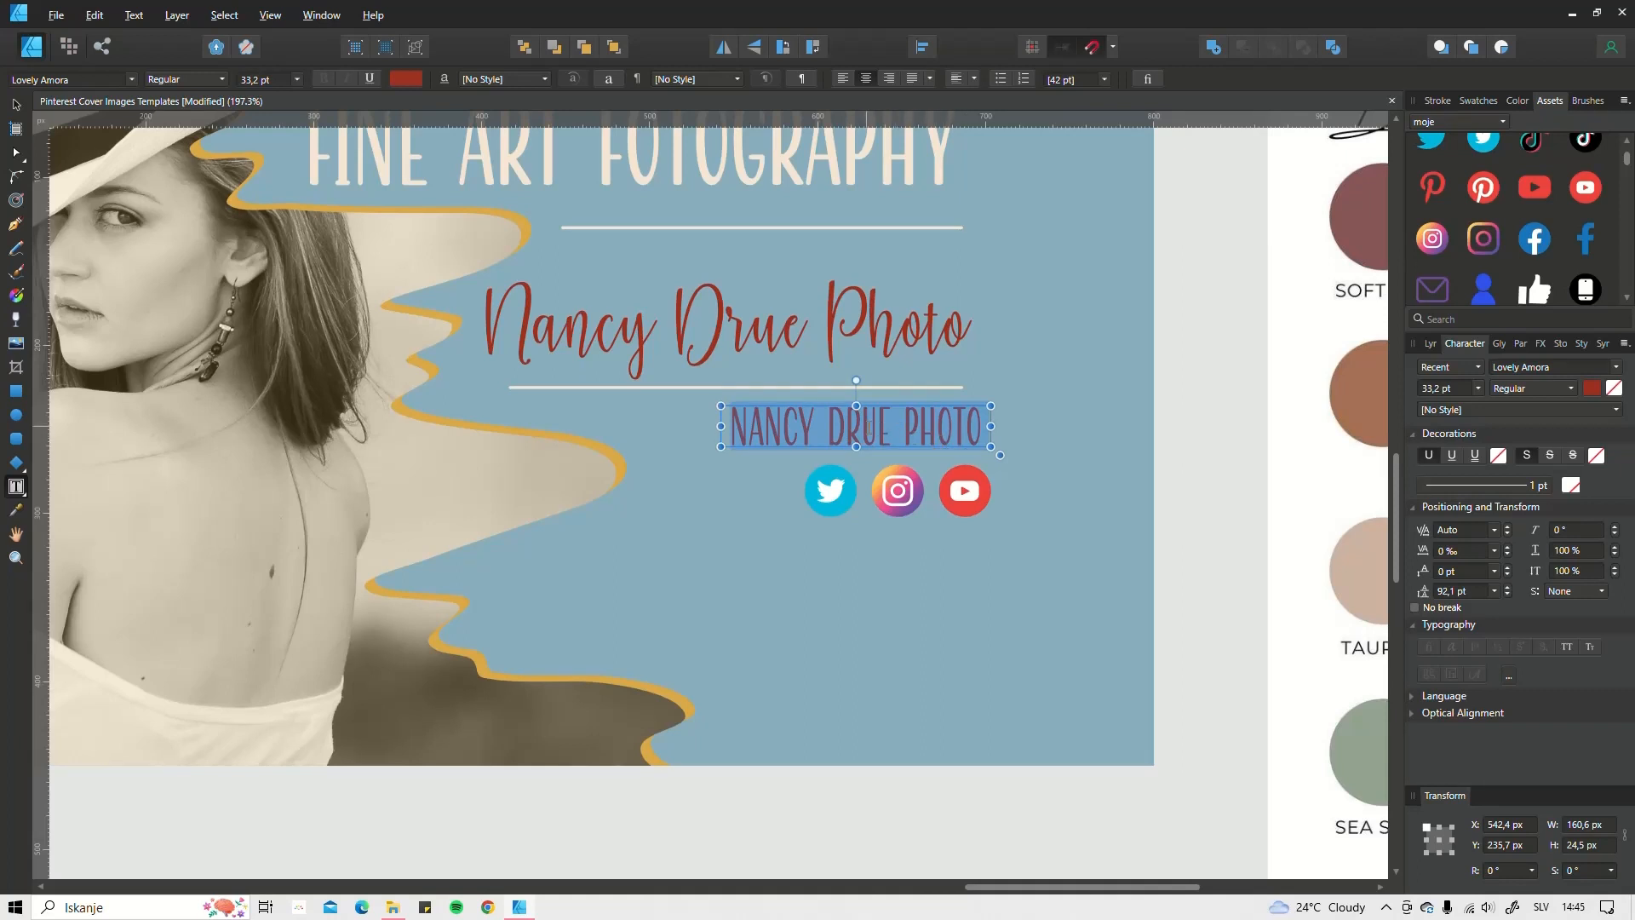
Step: Replace the selected text with an @ symbol from the Glyph Browser
left_click(1515, 344)
left_click(1479, 344)
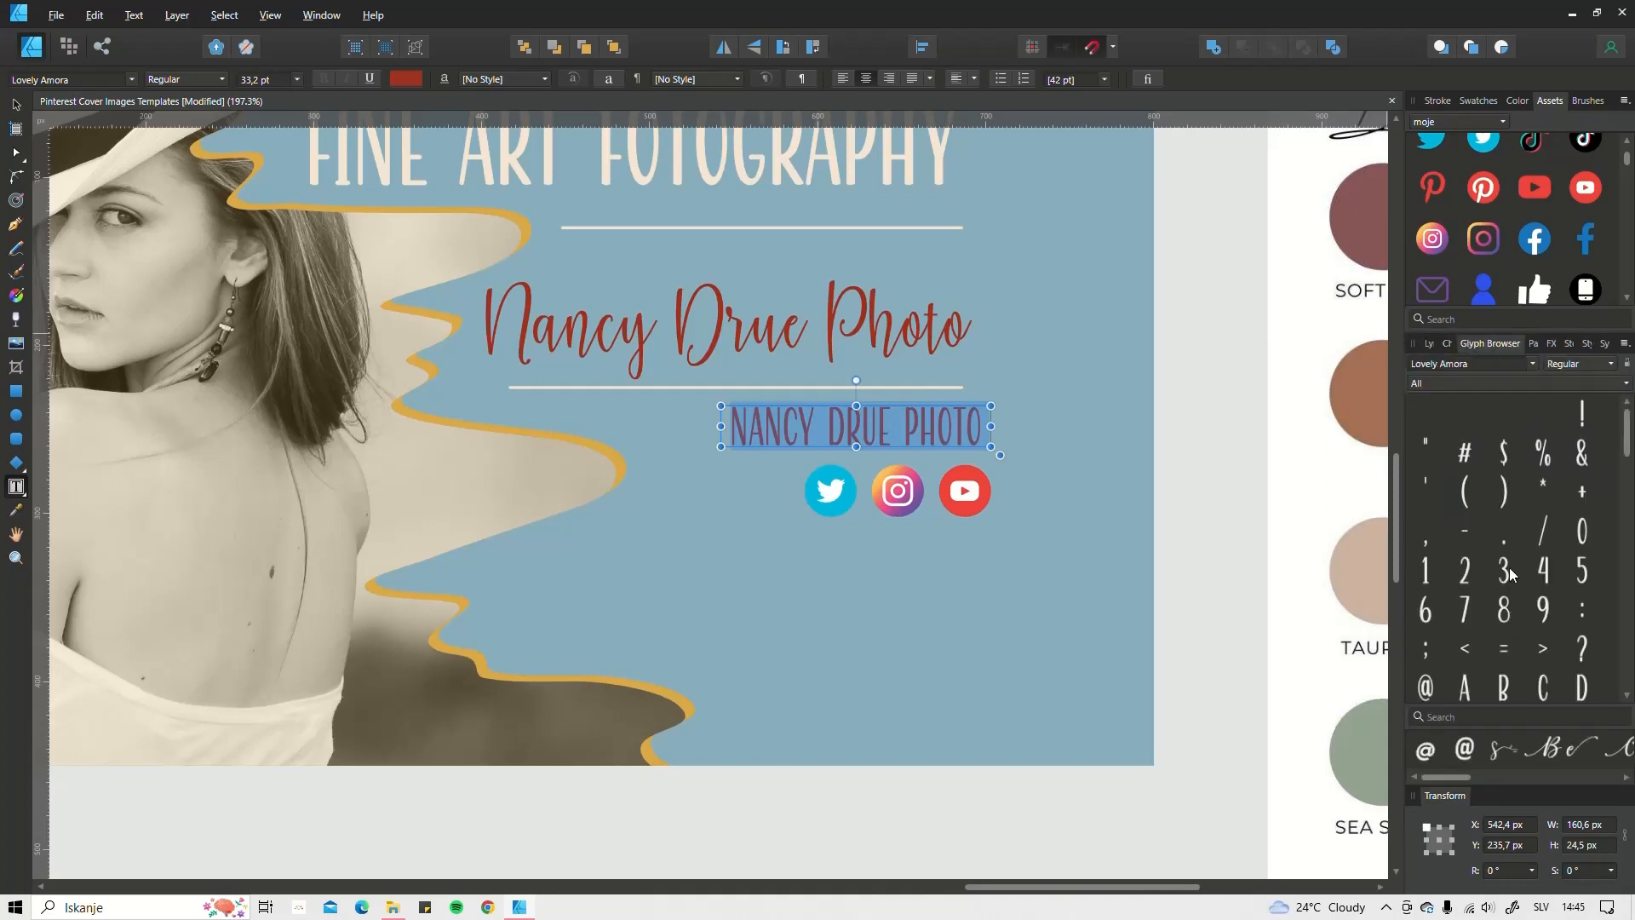
left_click(1426, 688)
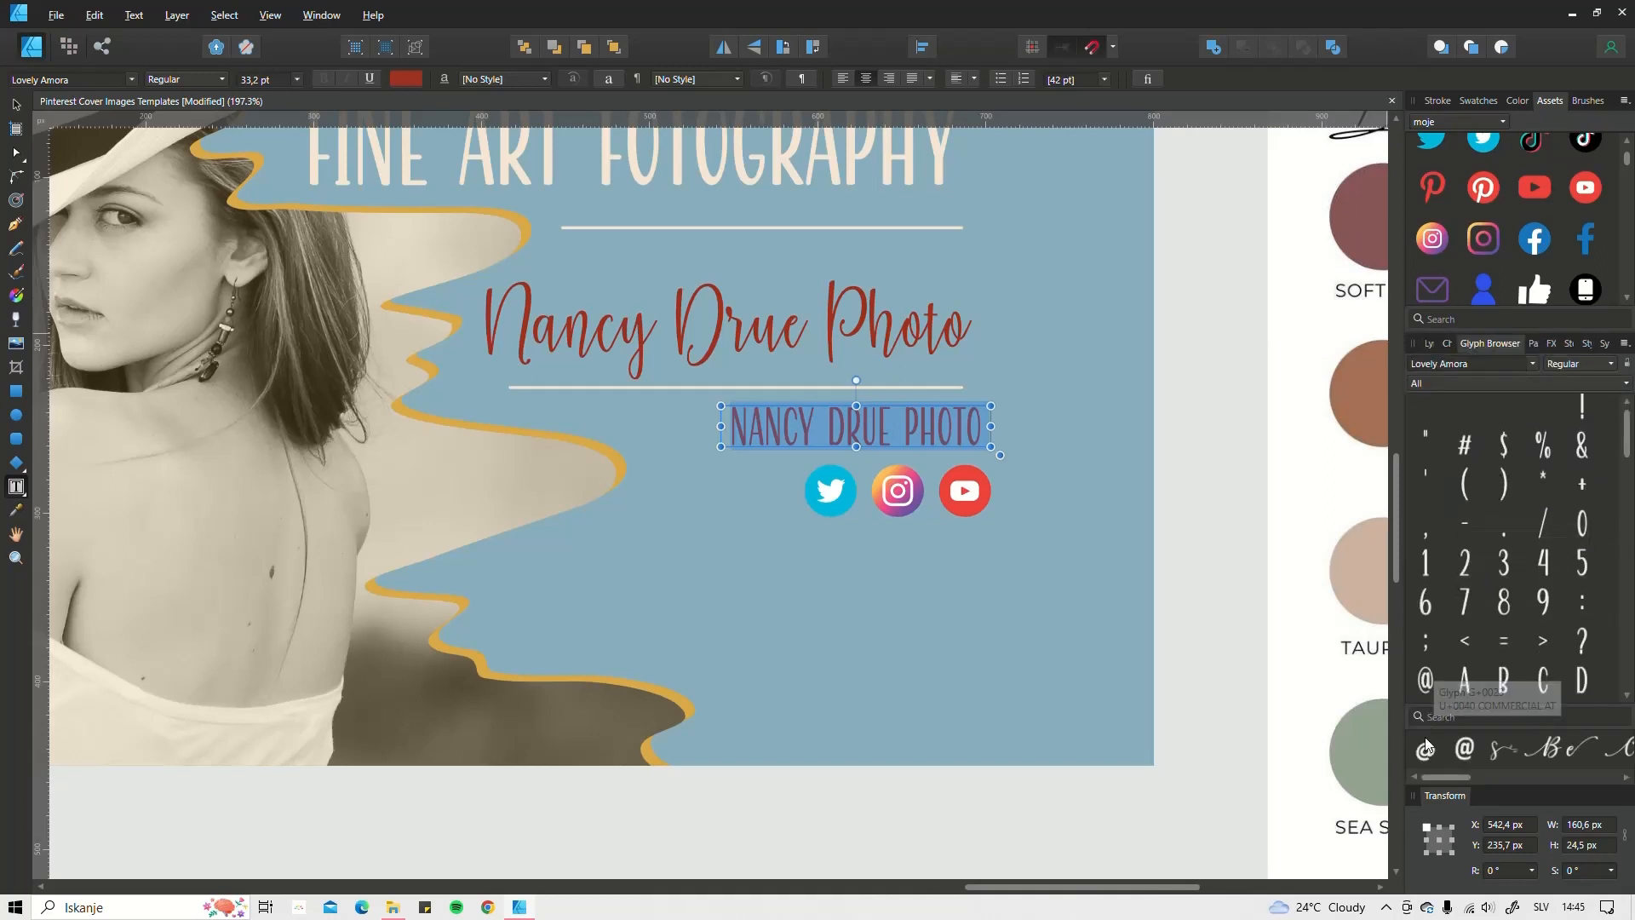
double_click(1426, 682)
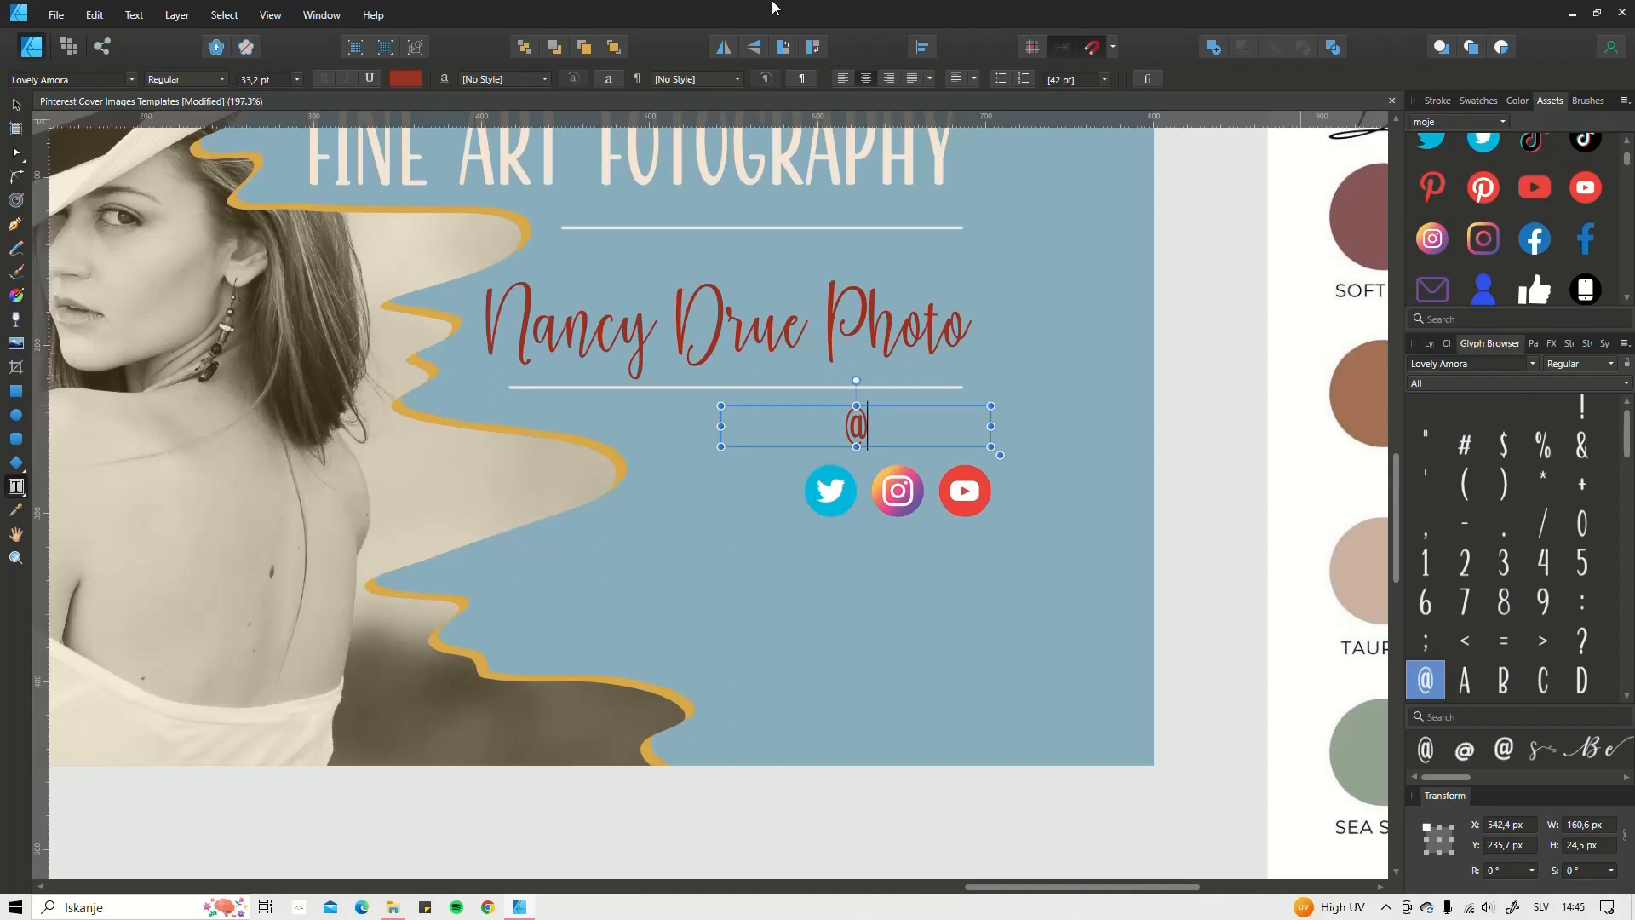
Step: Try a decorative swash glyph after the @, then delete it
left_click(271, 14)
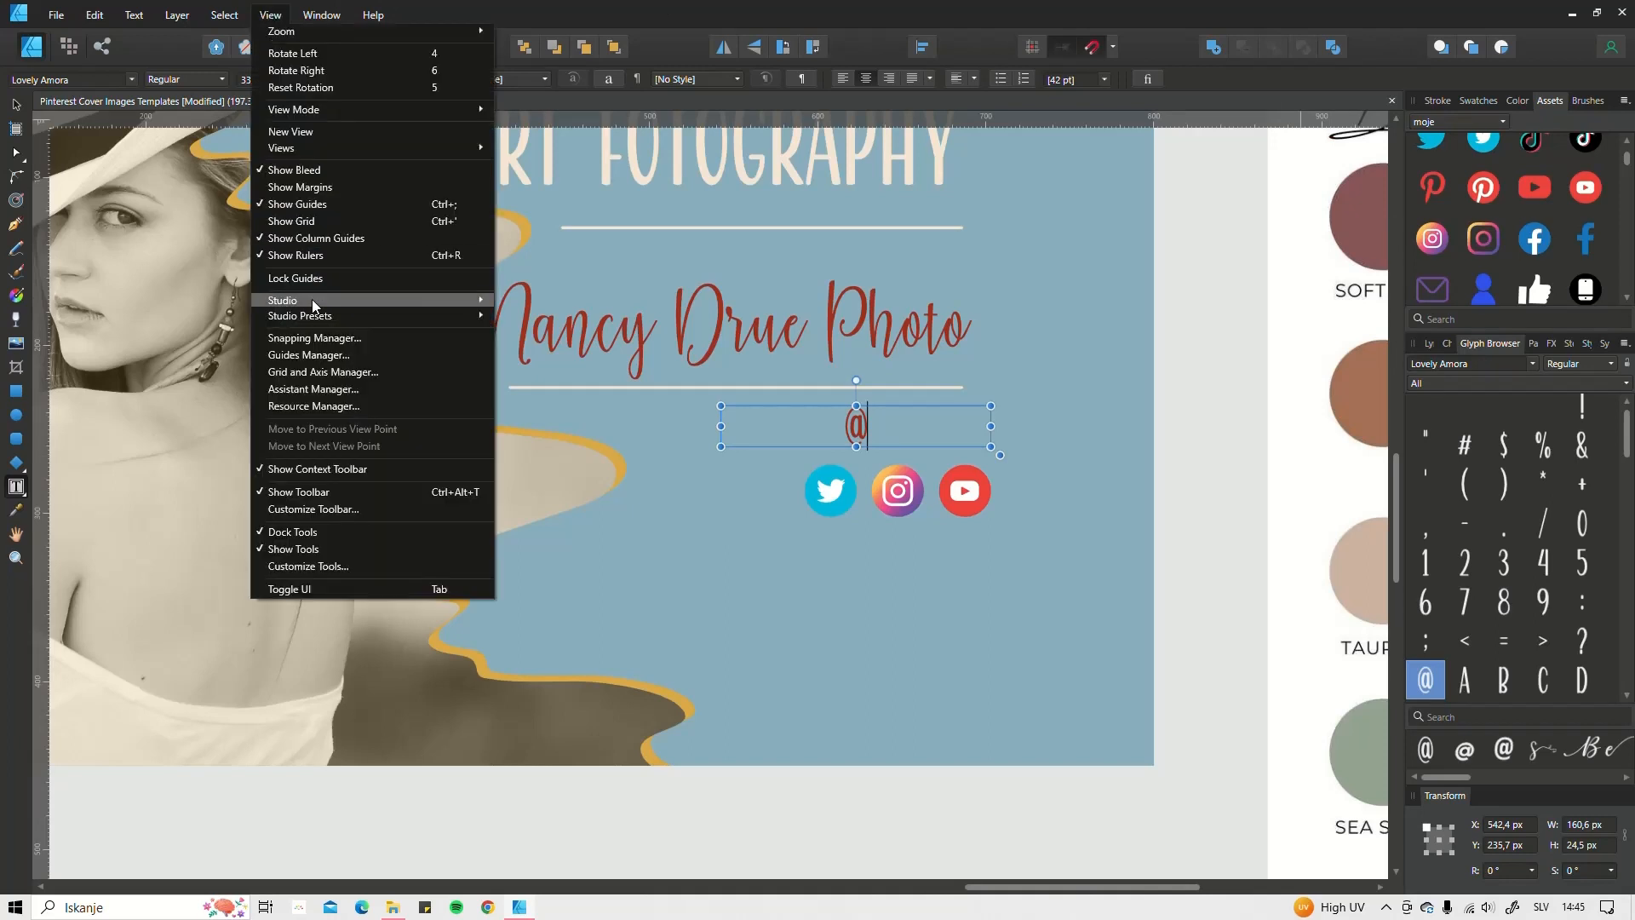
mouse_move(312, 302)
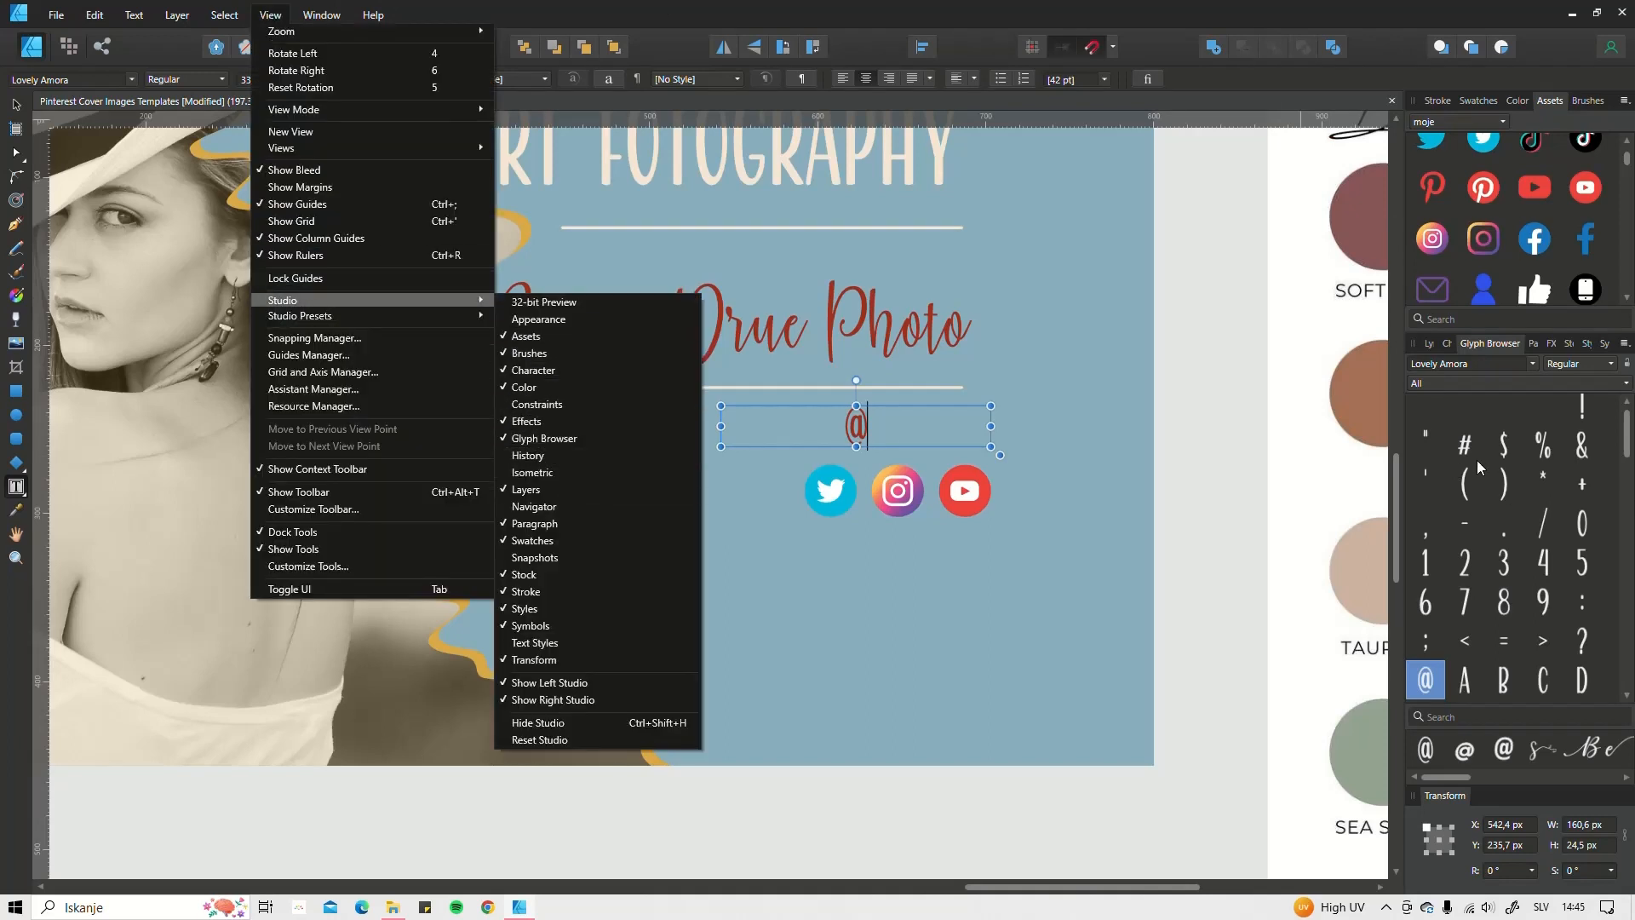
left_click(1497, 446)
scroll(1495, 540, "down", 1)
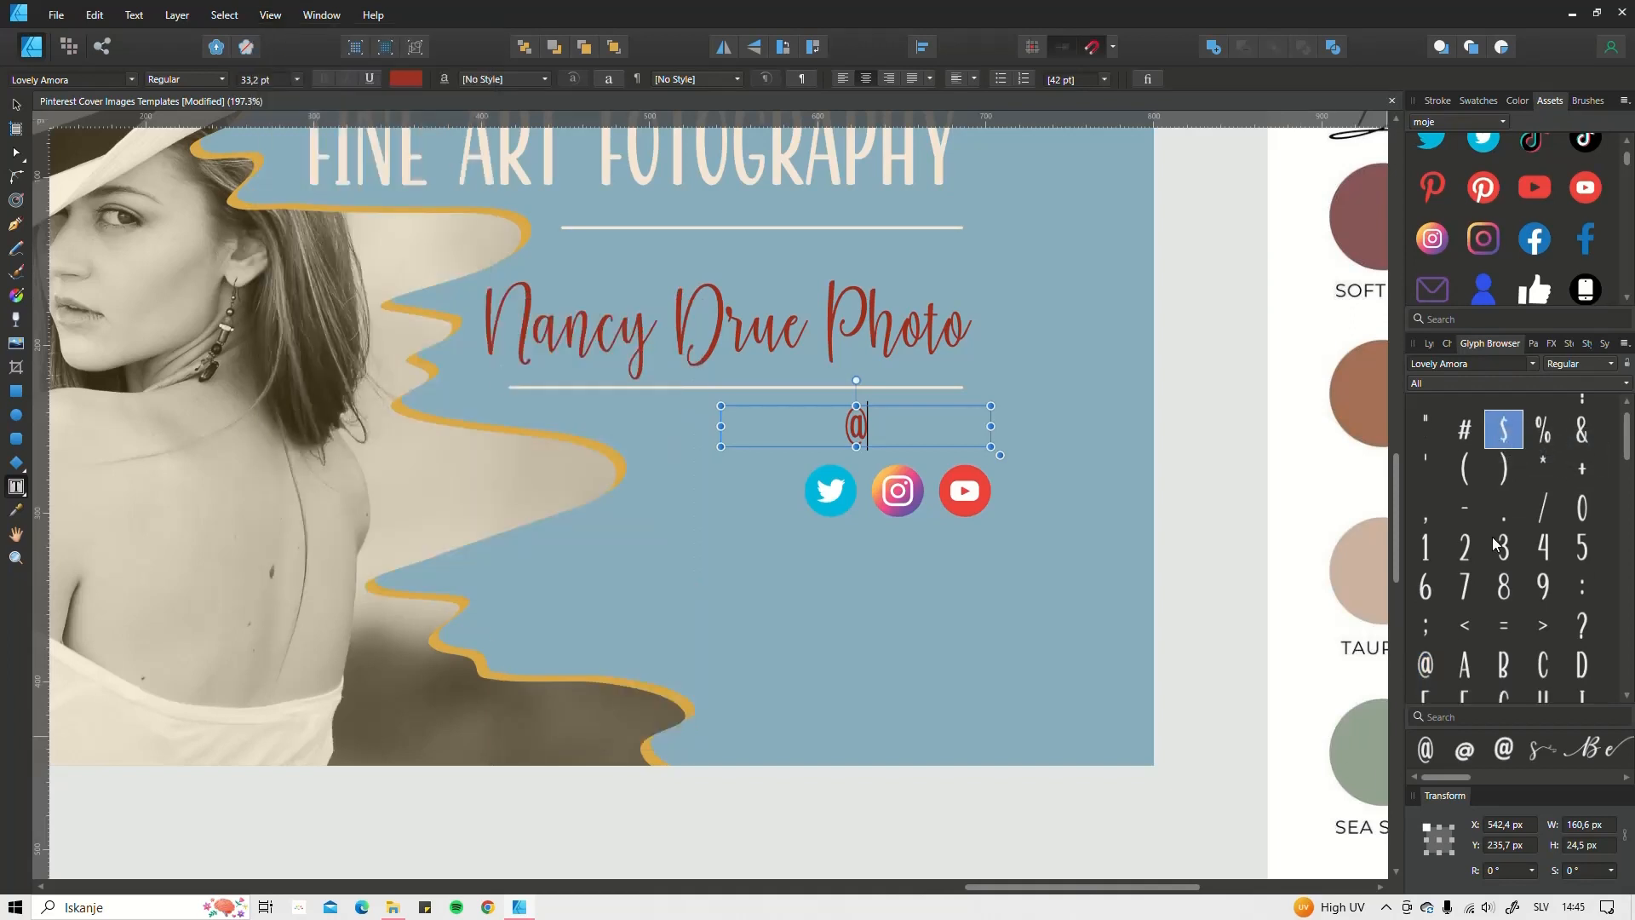
scroll(1494, 543, "down", 5)
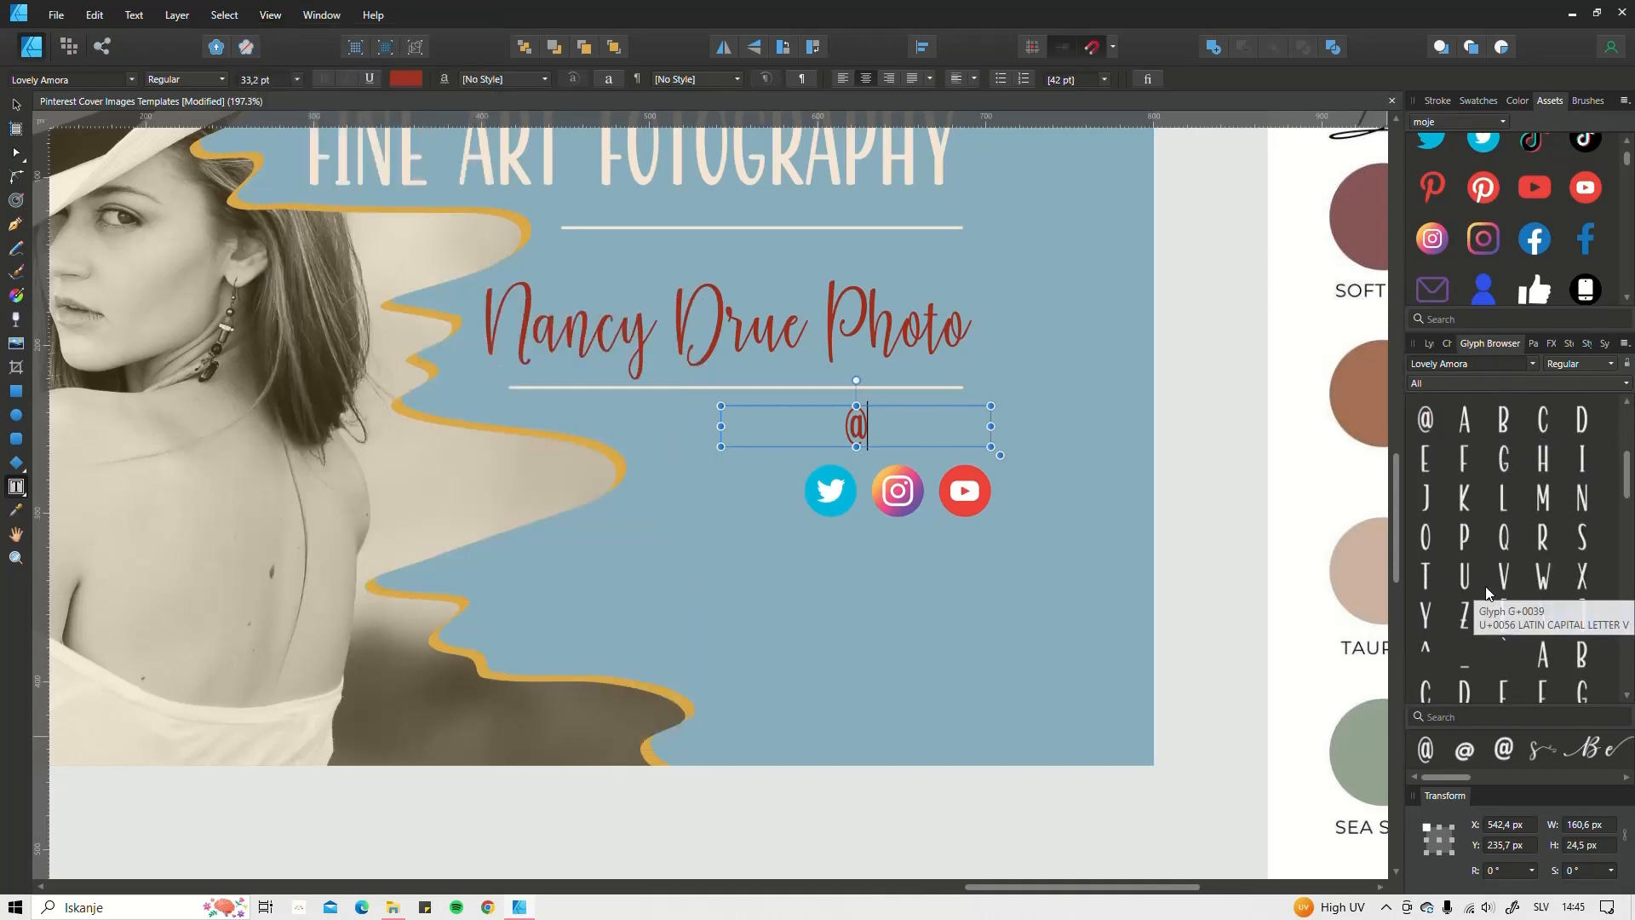
scroll(1485, 586, "down", 5)
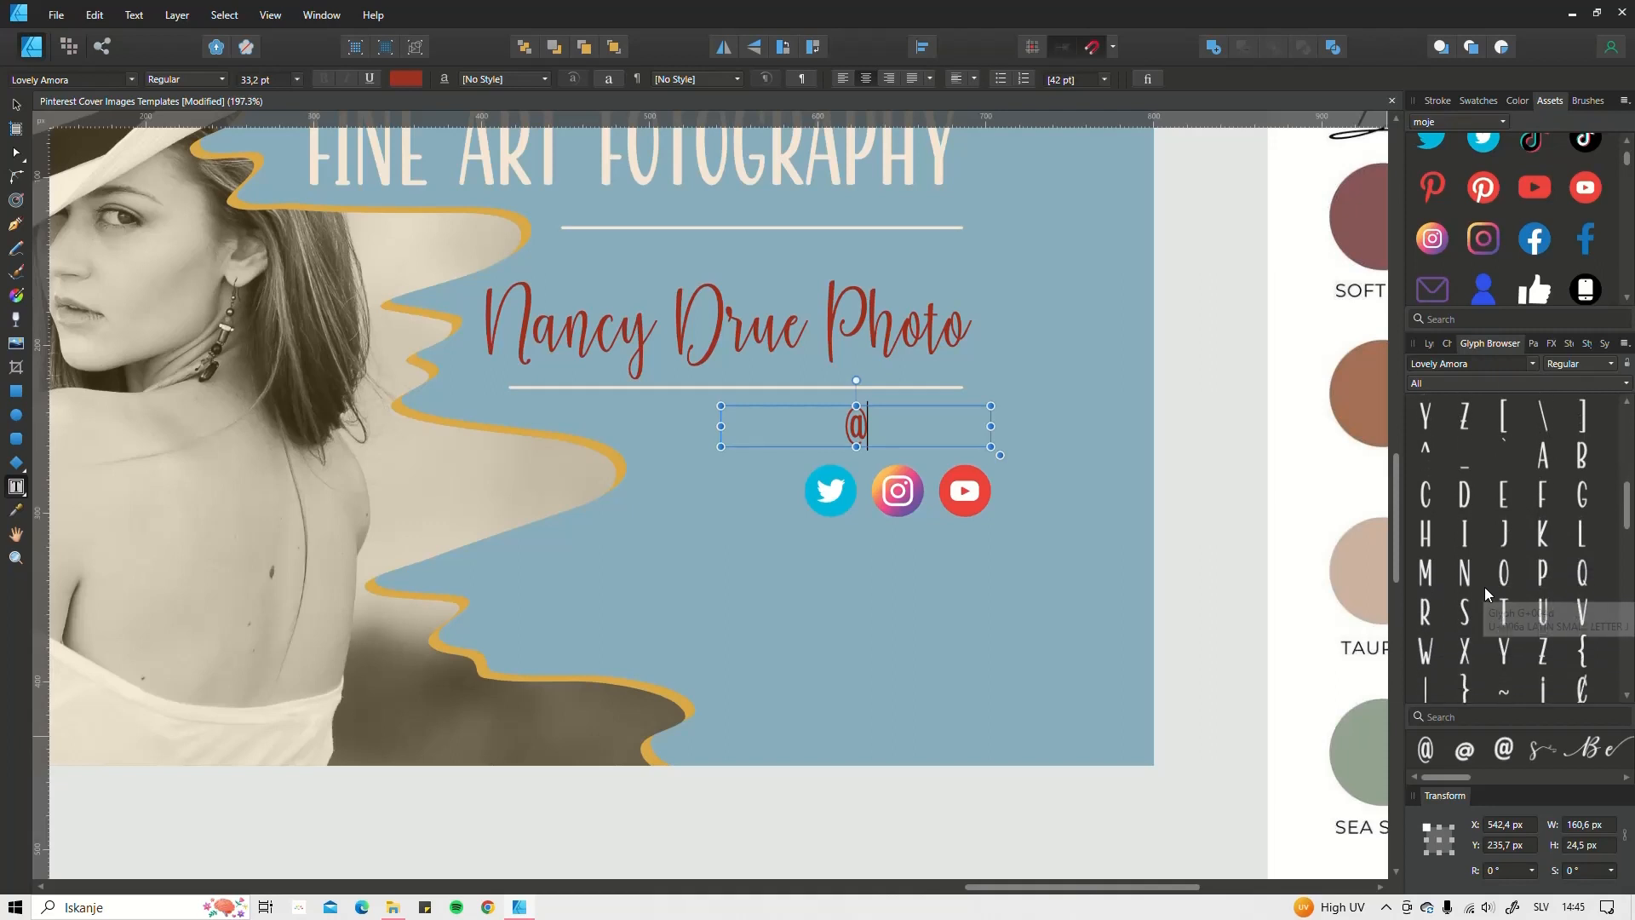
scroll(1485, 586, "down", 1)
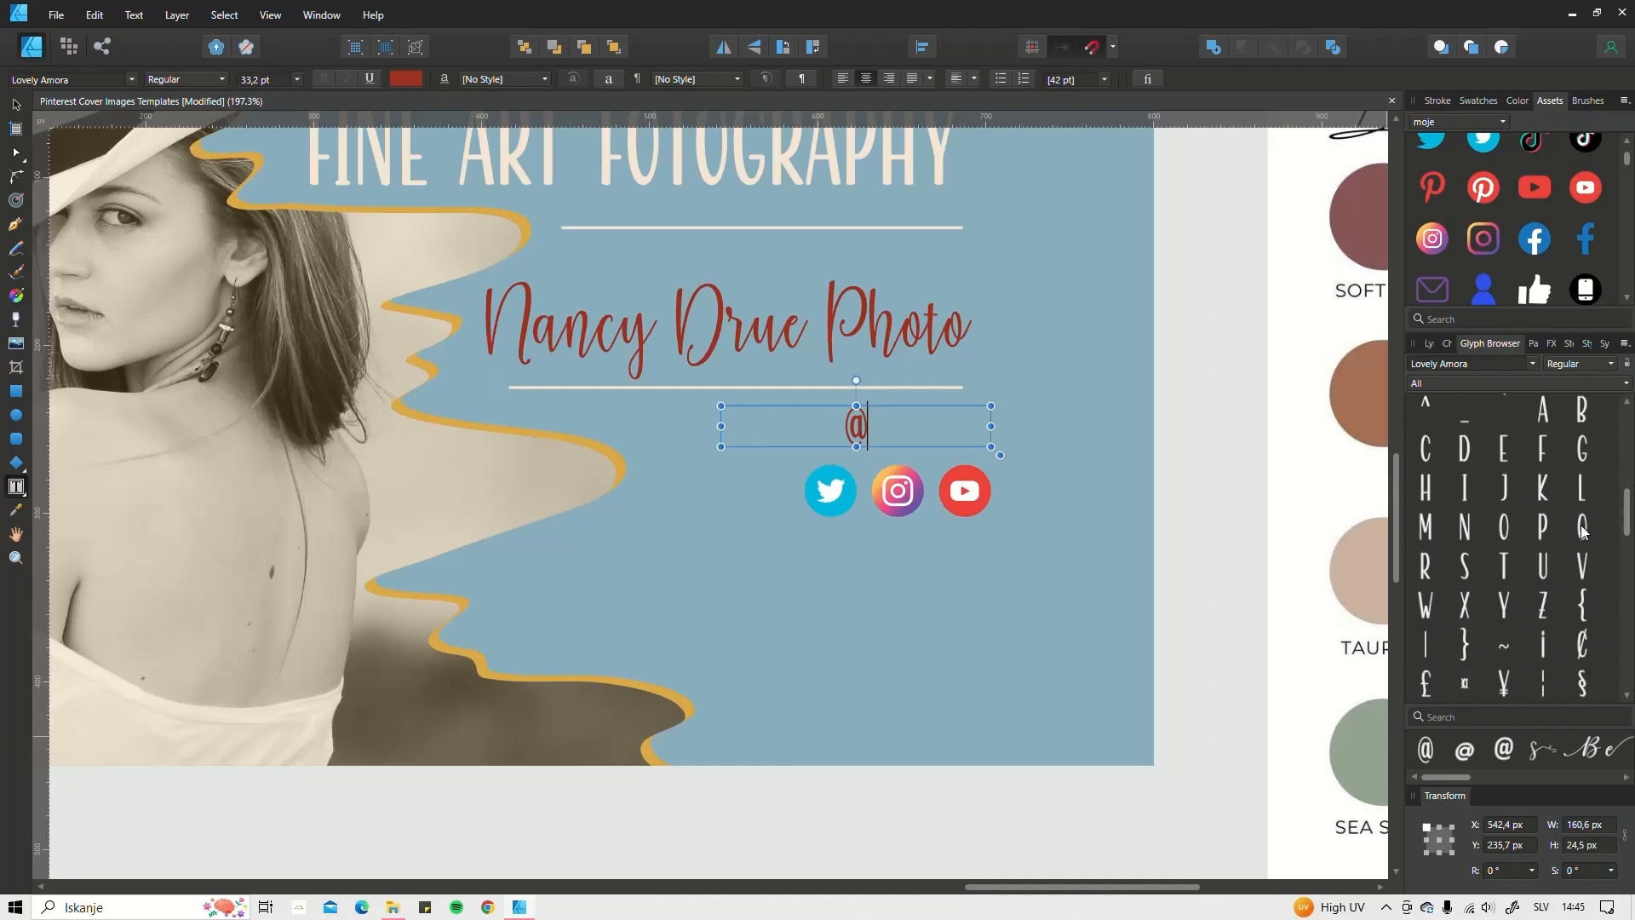
mouse_move(1627, 499)
left_mouse_down()
mouse_move(1627, 645)
mouse_move(1627, 470)
left_mouse_up()
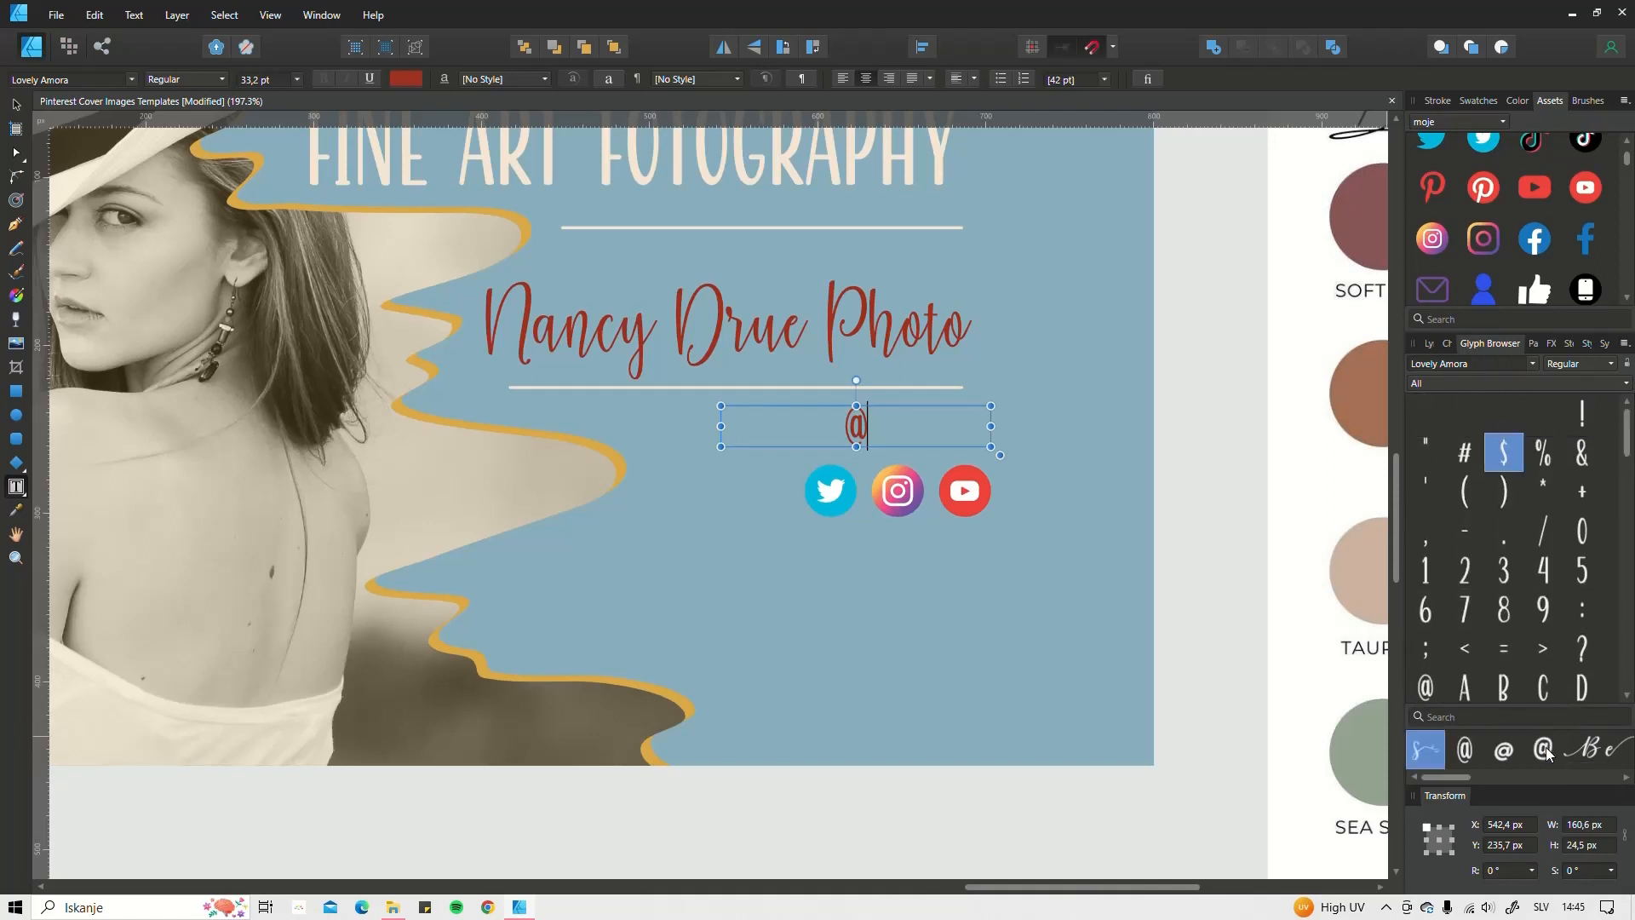
double_click(1546, 754)
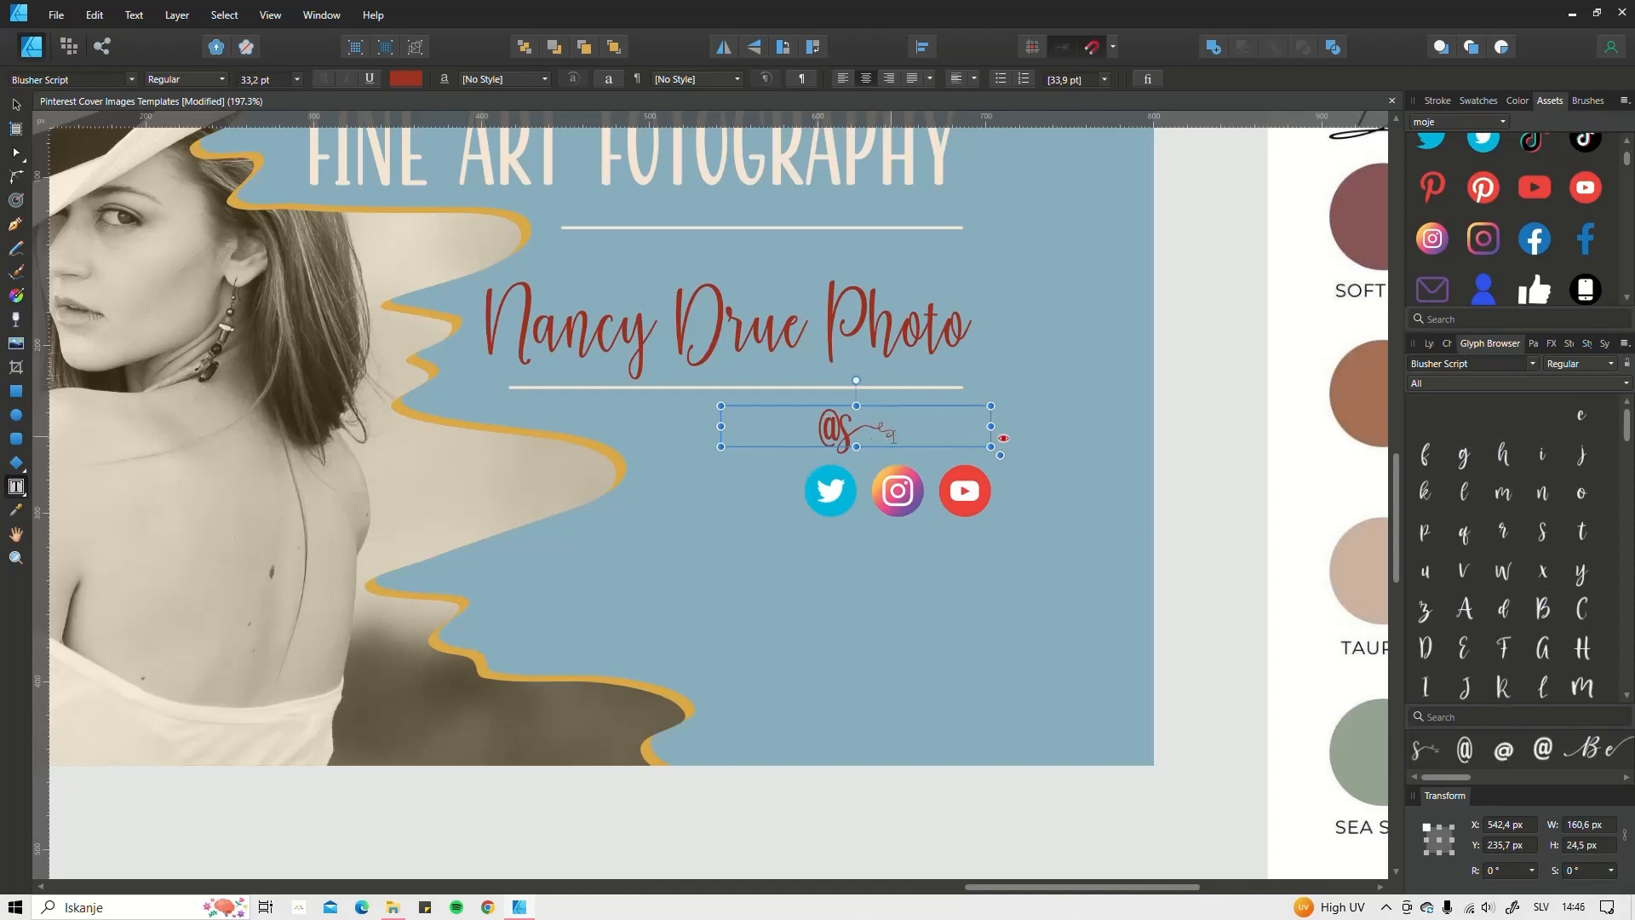
key("BackSpace")
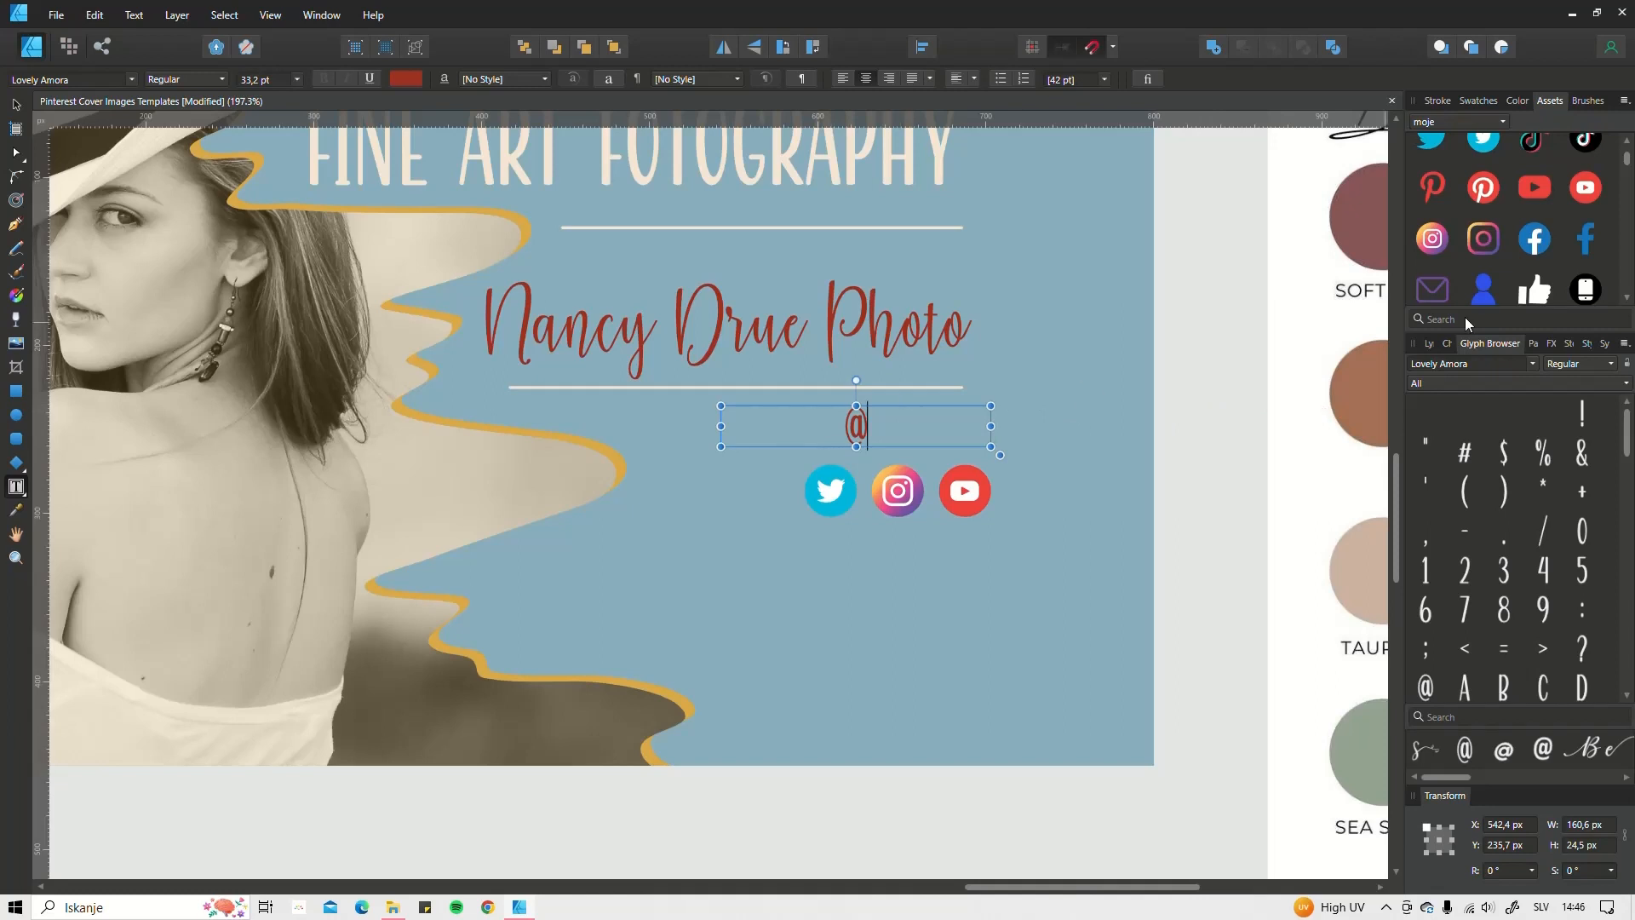
Step: Type the photographer's handle after the @, fixing typos, and scale it to about 120 px wide
left_click(1448, 347)
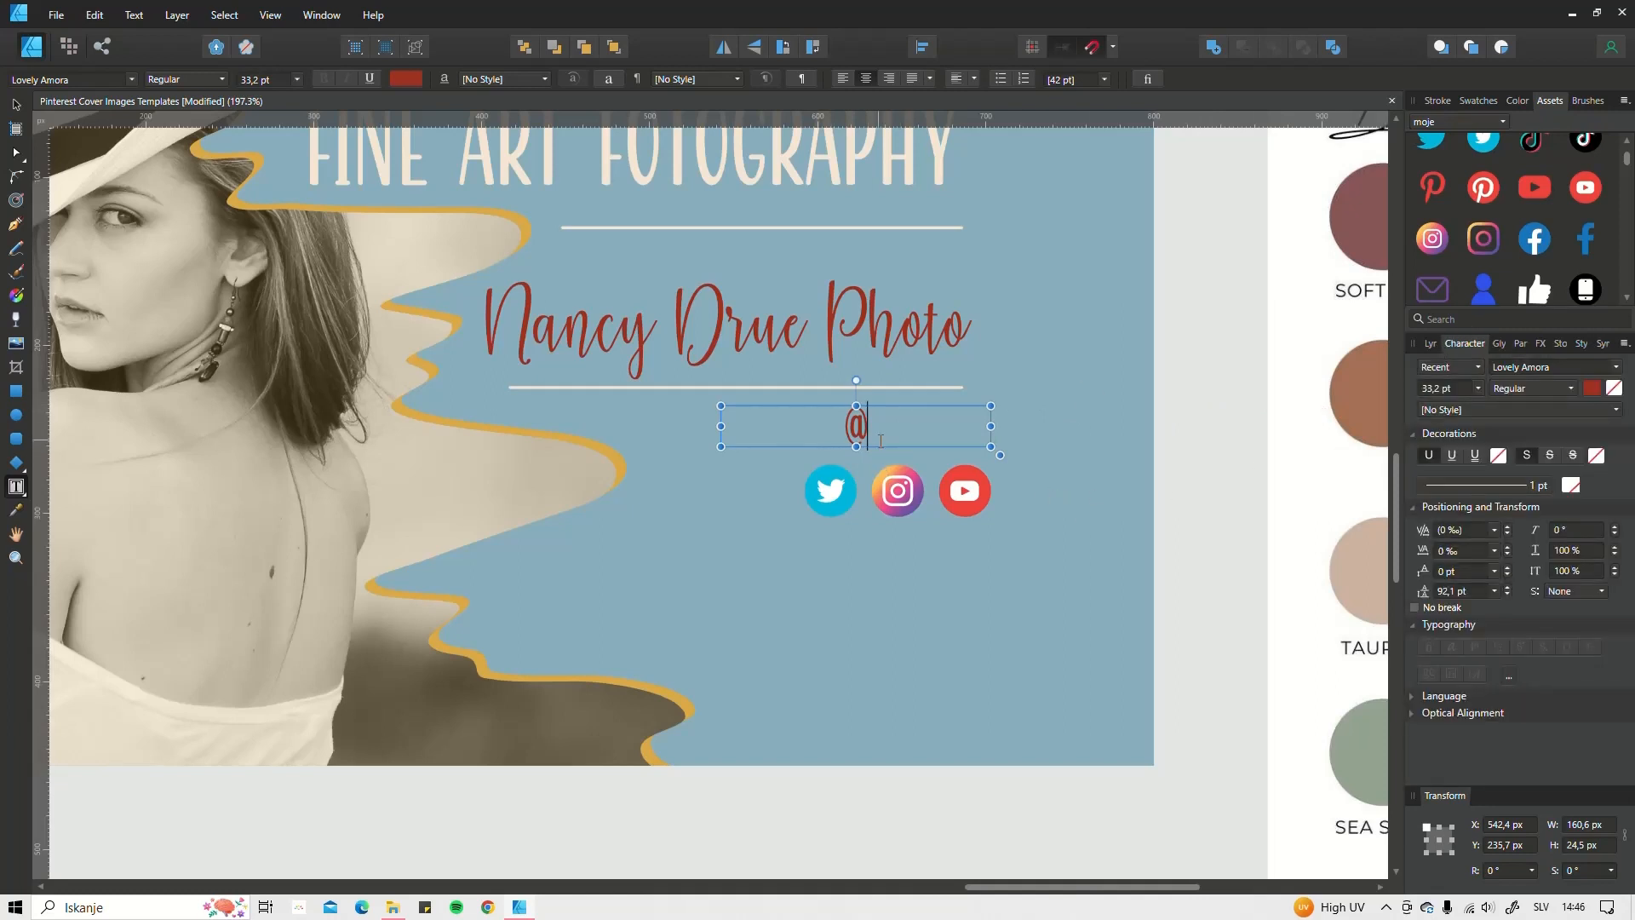
type("NANC")
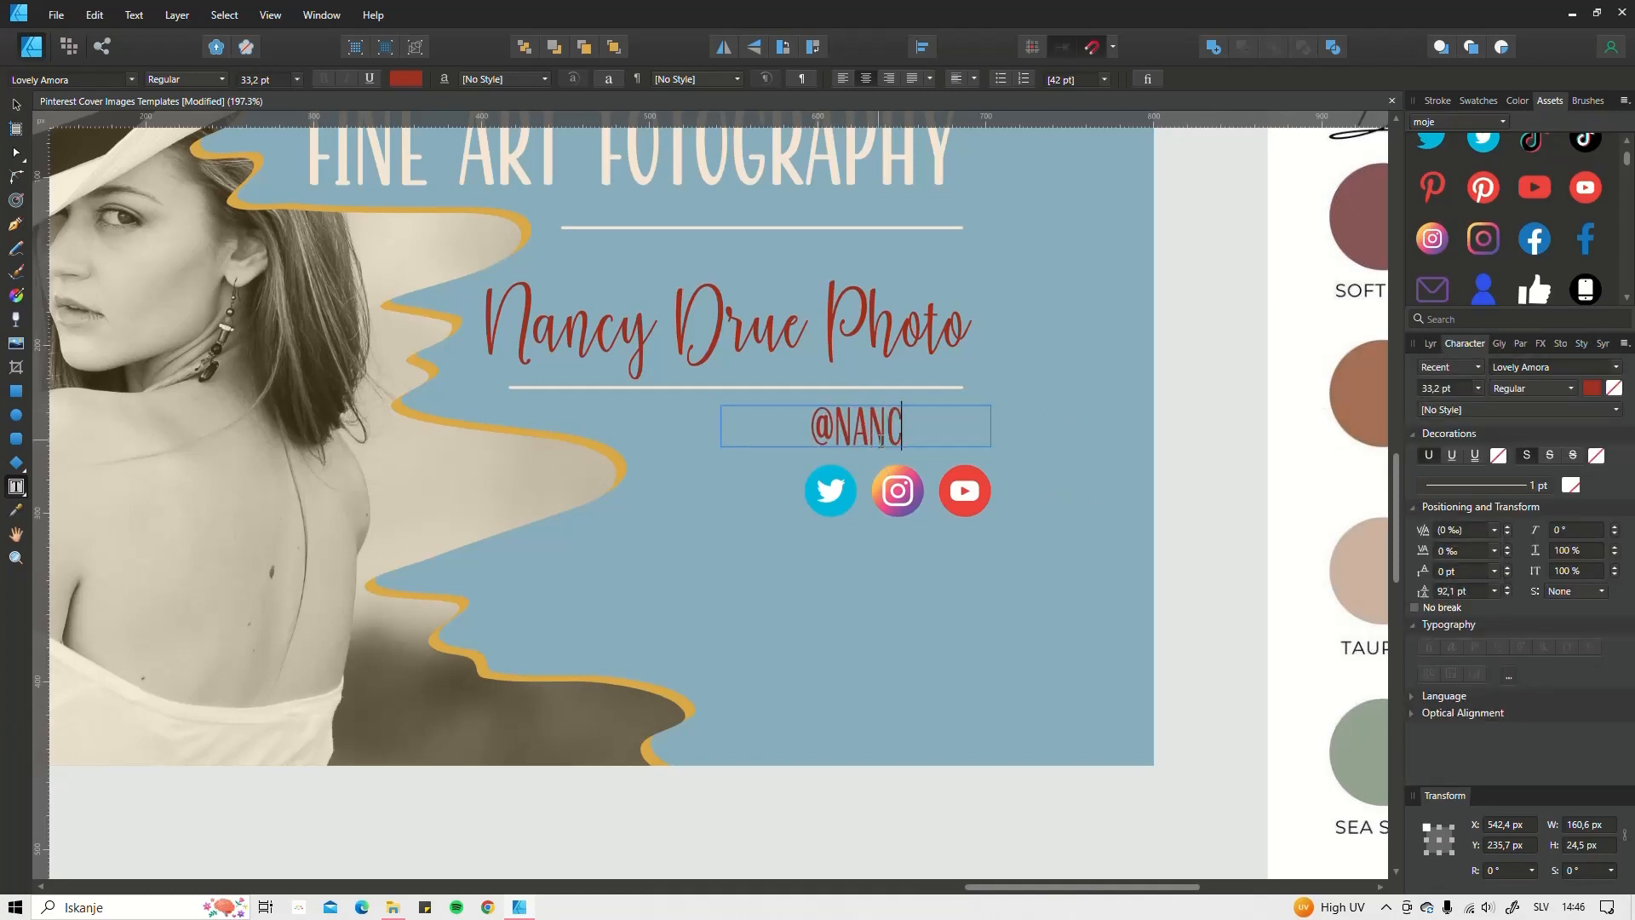
key("BackSpace")
key("BackSpace")
key("BackSpace")
type("AN")
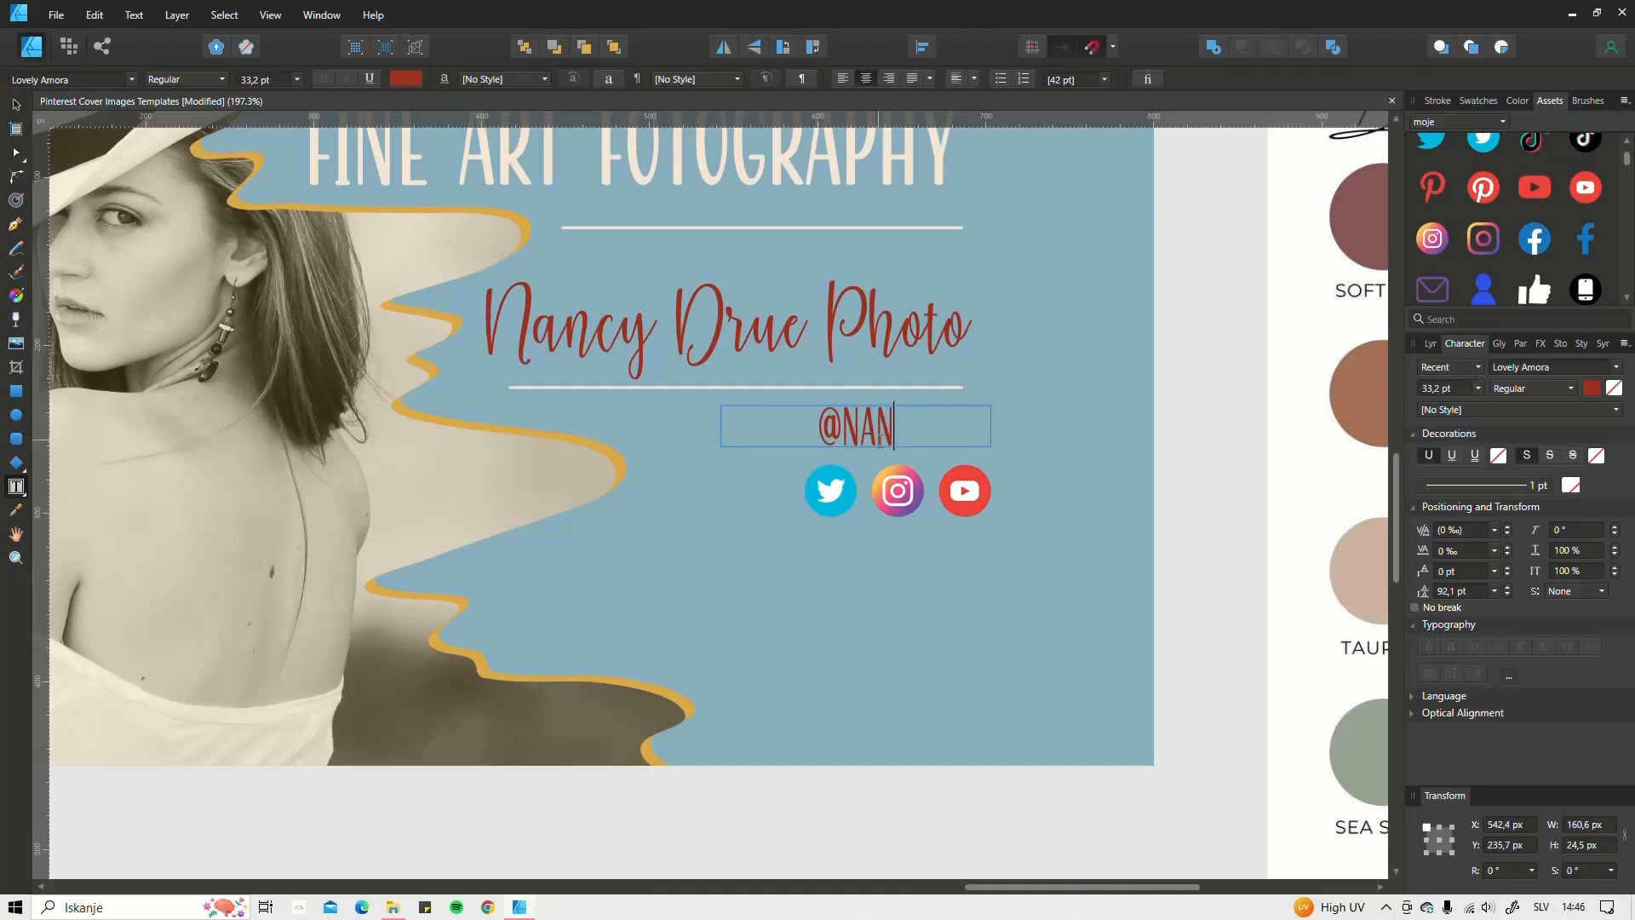
type("C")
key("BackSpace")
type("CYDR")
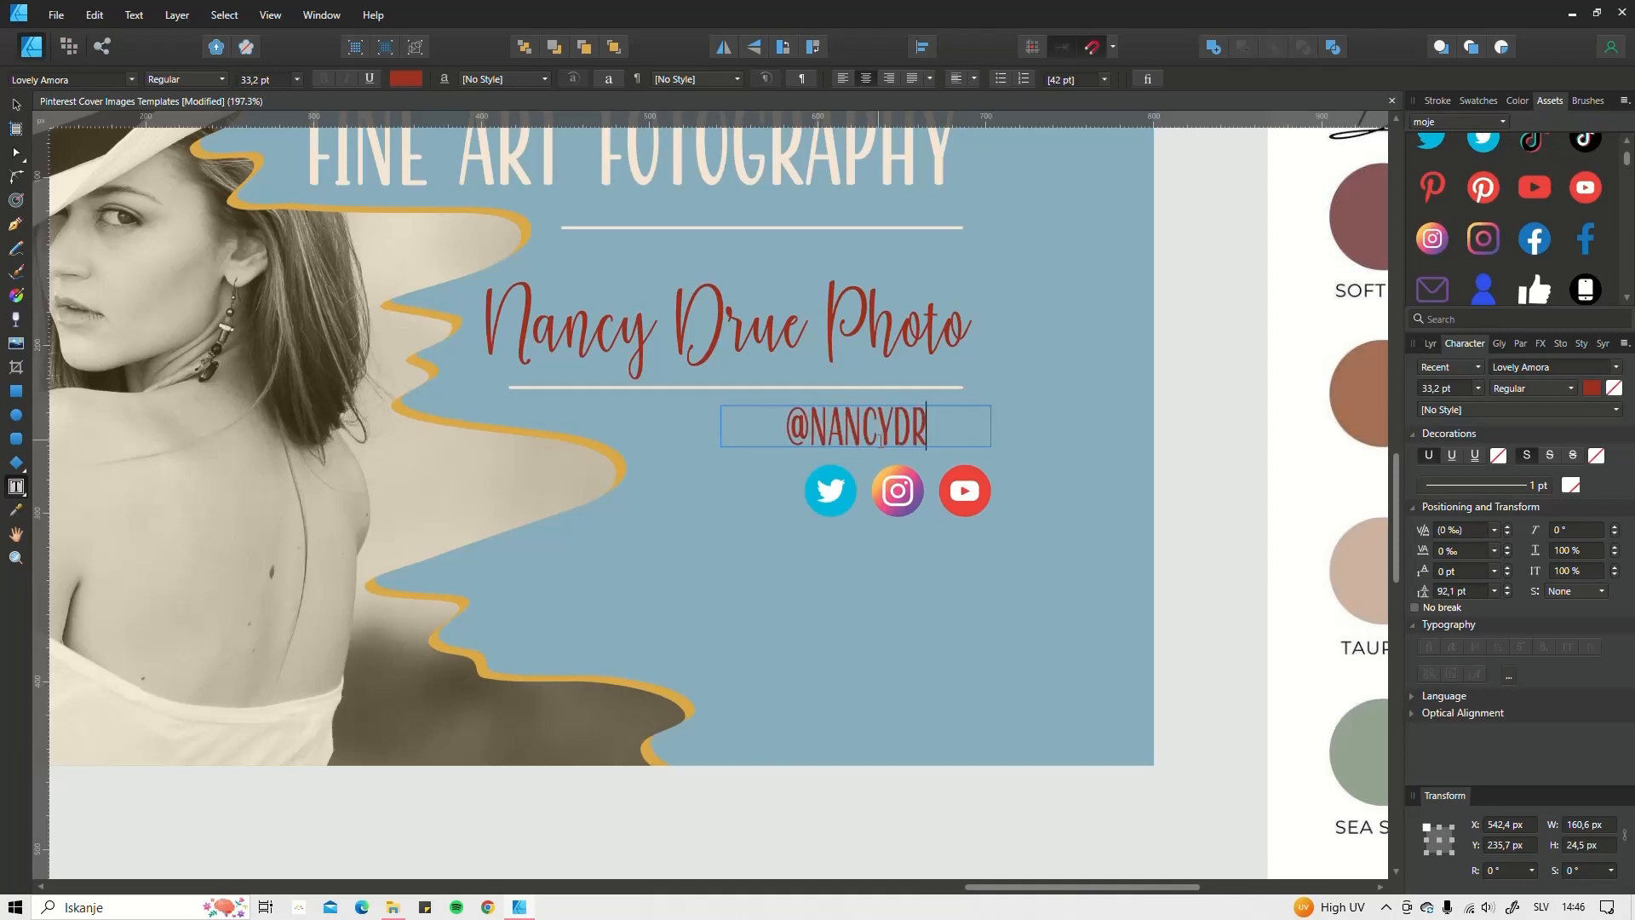
type("ZW")
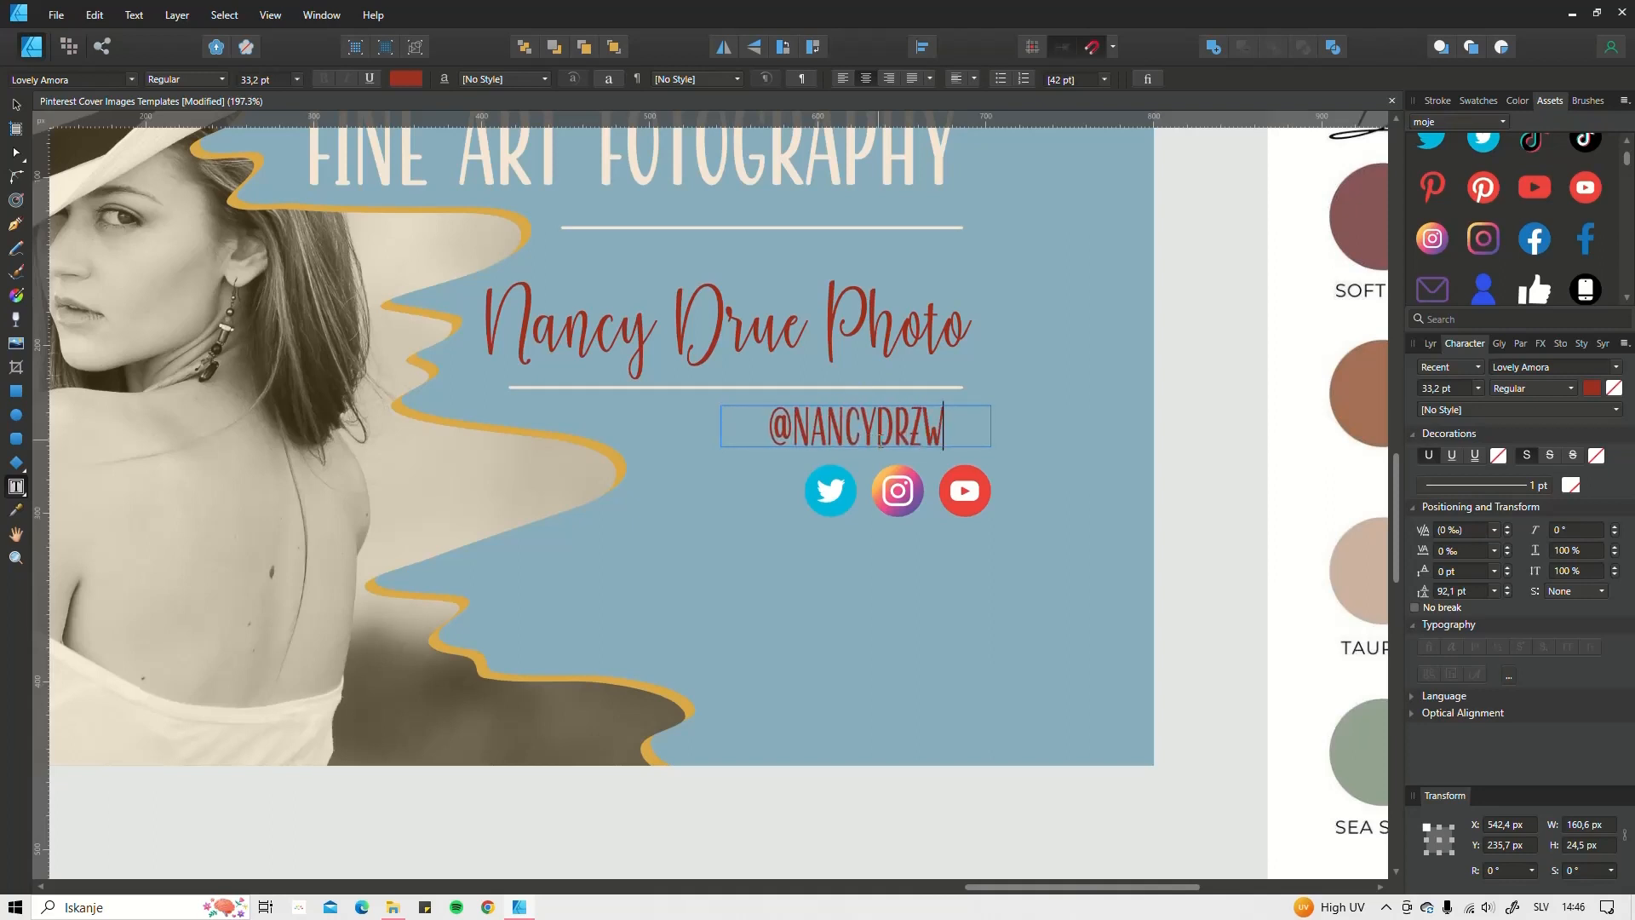
key("BackSpace")
key("BackSpace")
type("UW")
key("BackSpace")
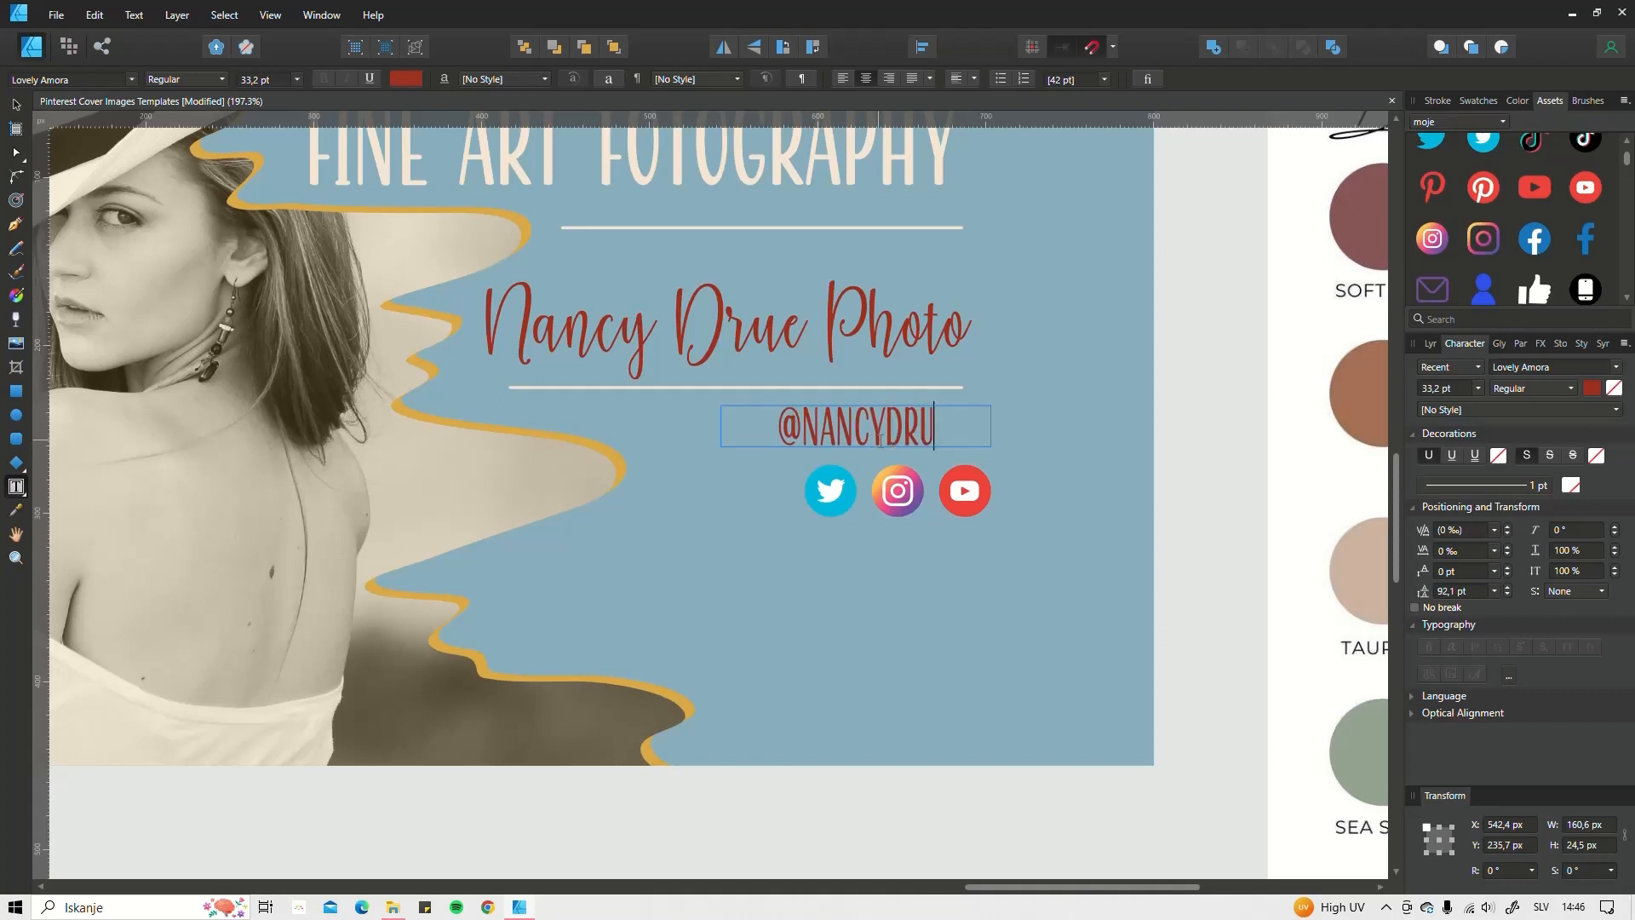
type("W")
key("BackSpace")
type("E")
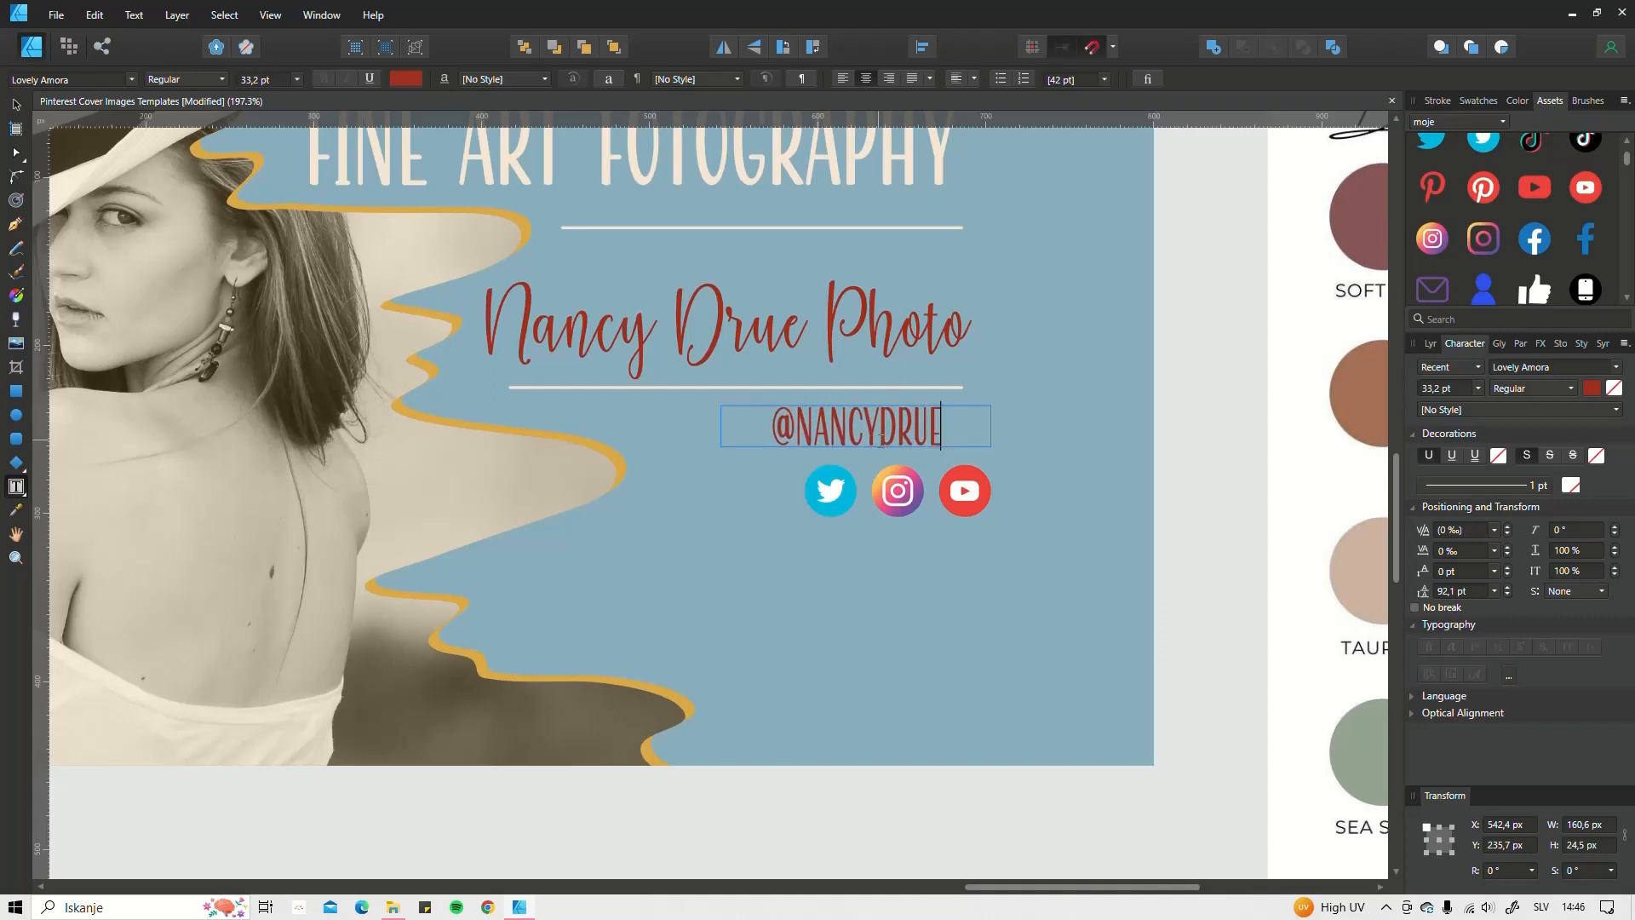
type("O")
key("BackSpace")
type("PH")
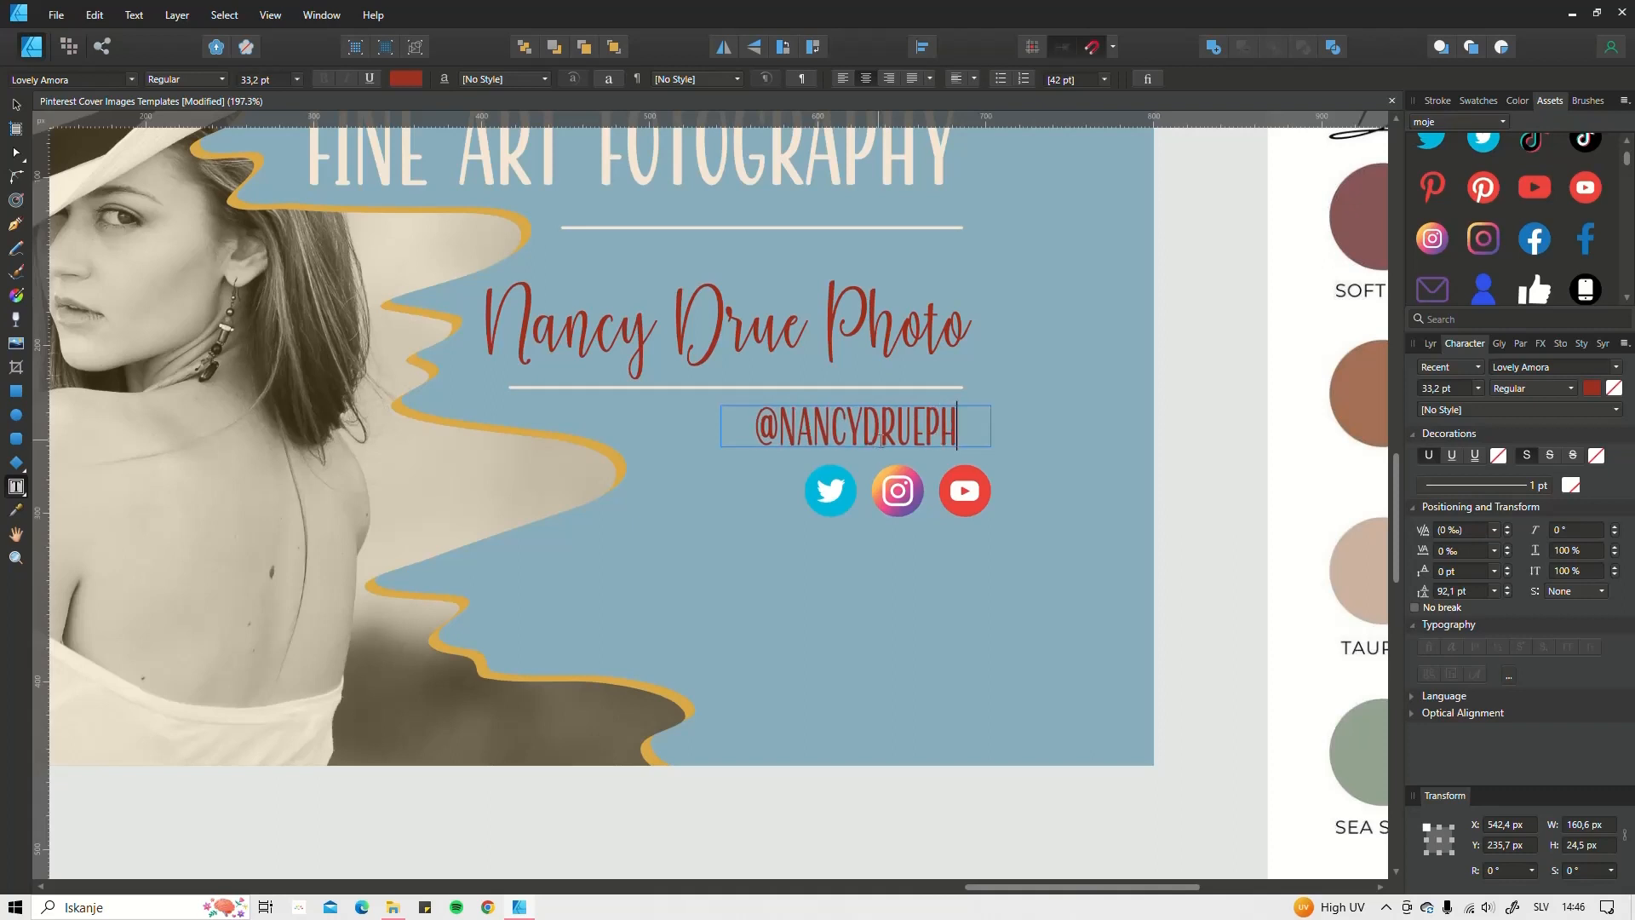
type("OTO")
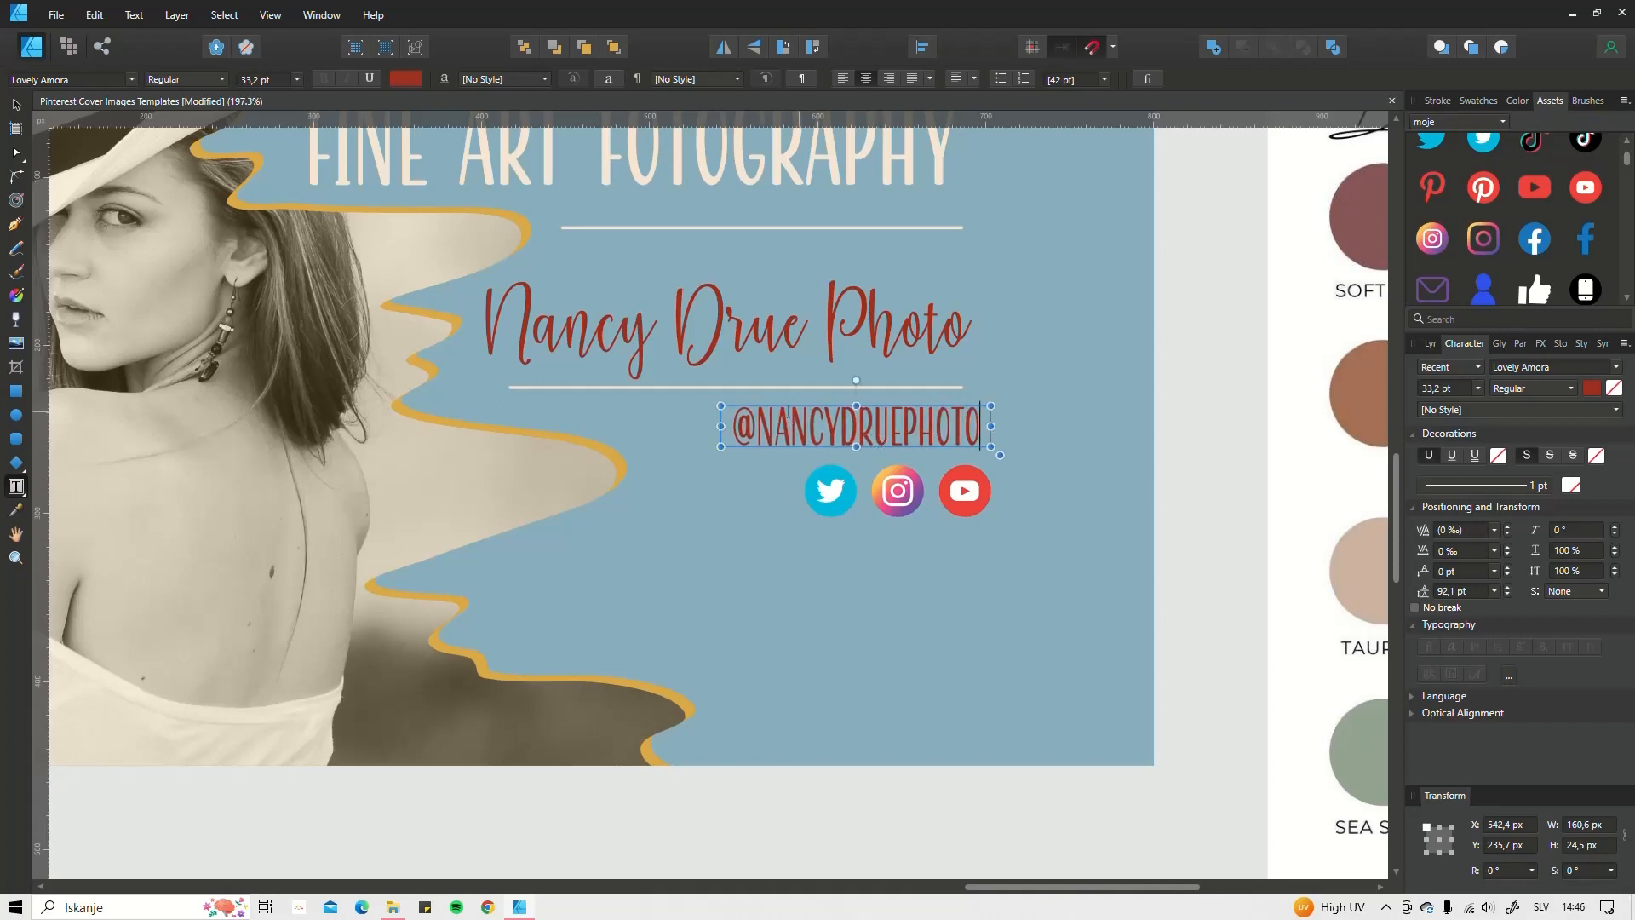
left_click_drag(1000, 455, 925, 438)
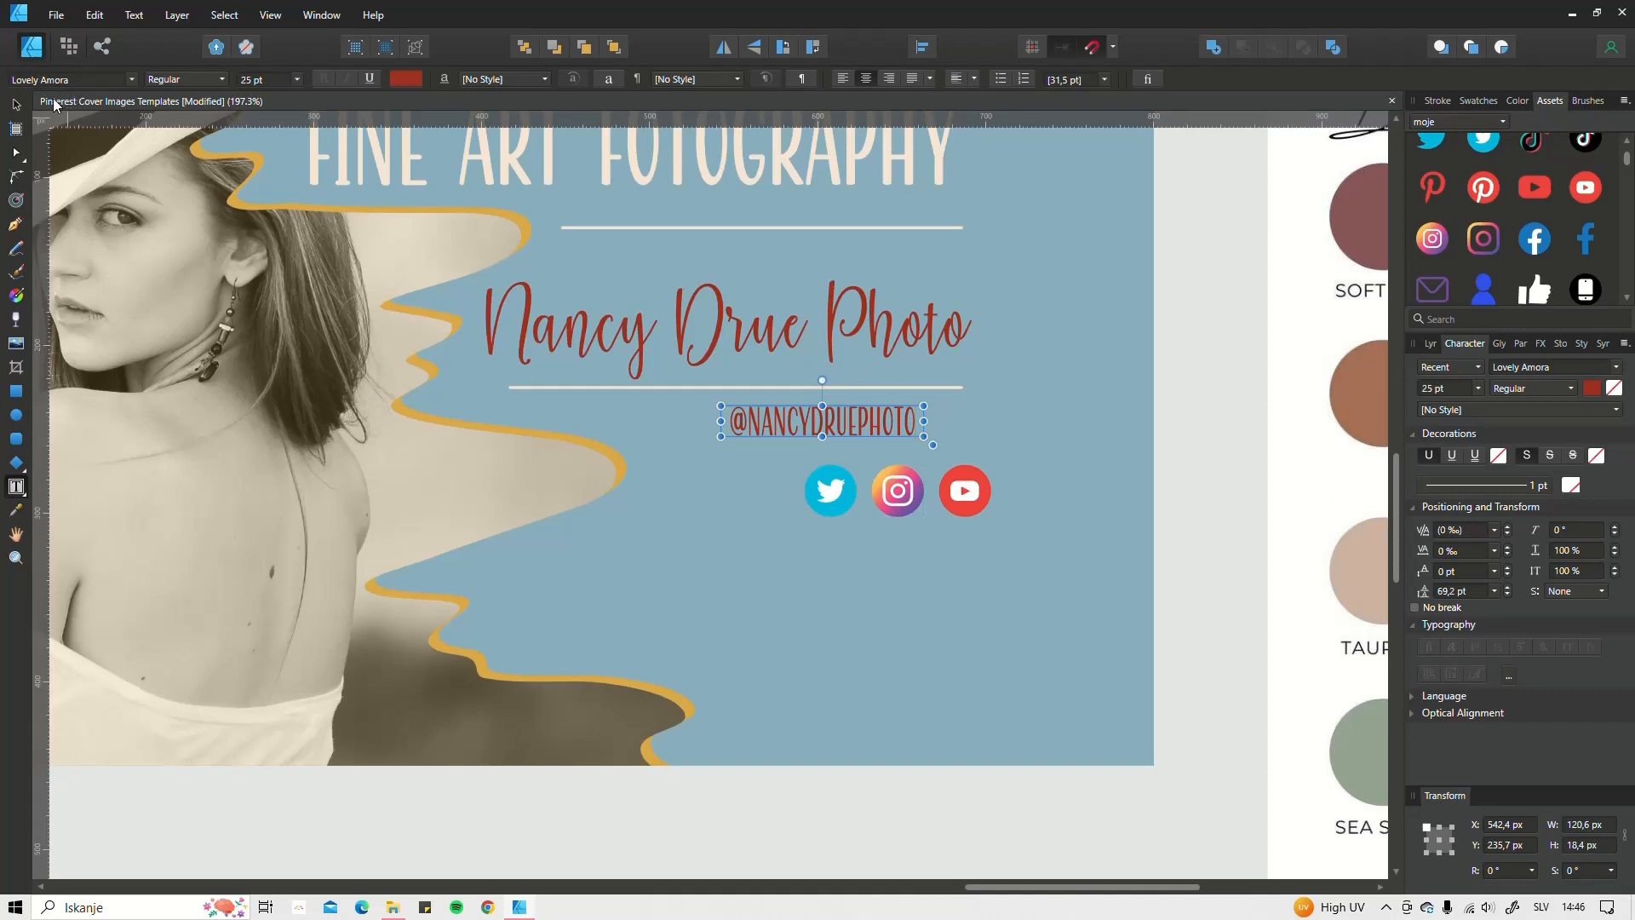
Step: Colour the handle text with the cream swatch and centre it above the icon row
left_click(21, 105)
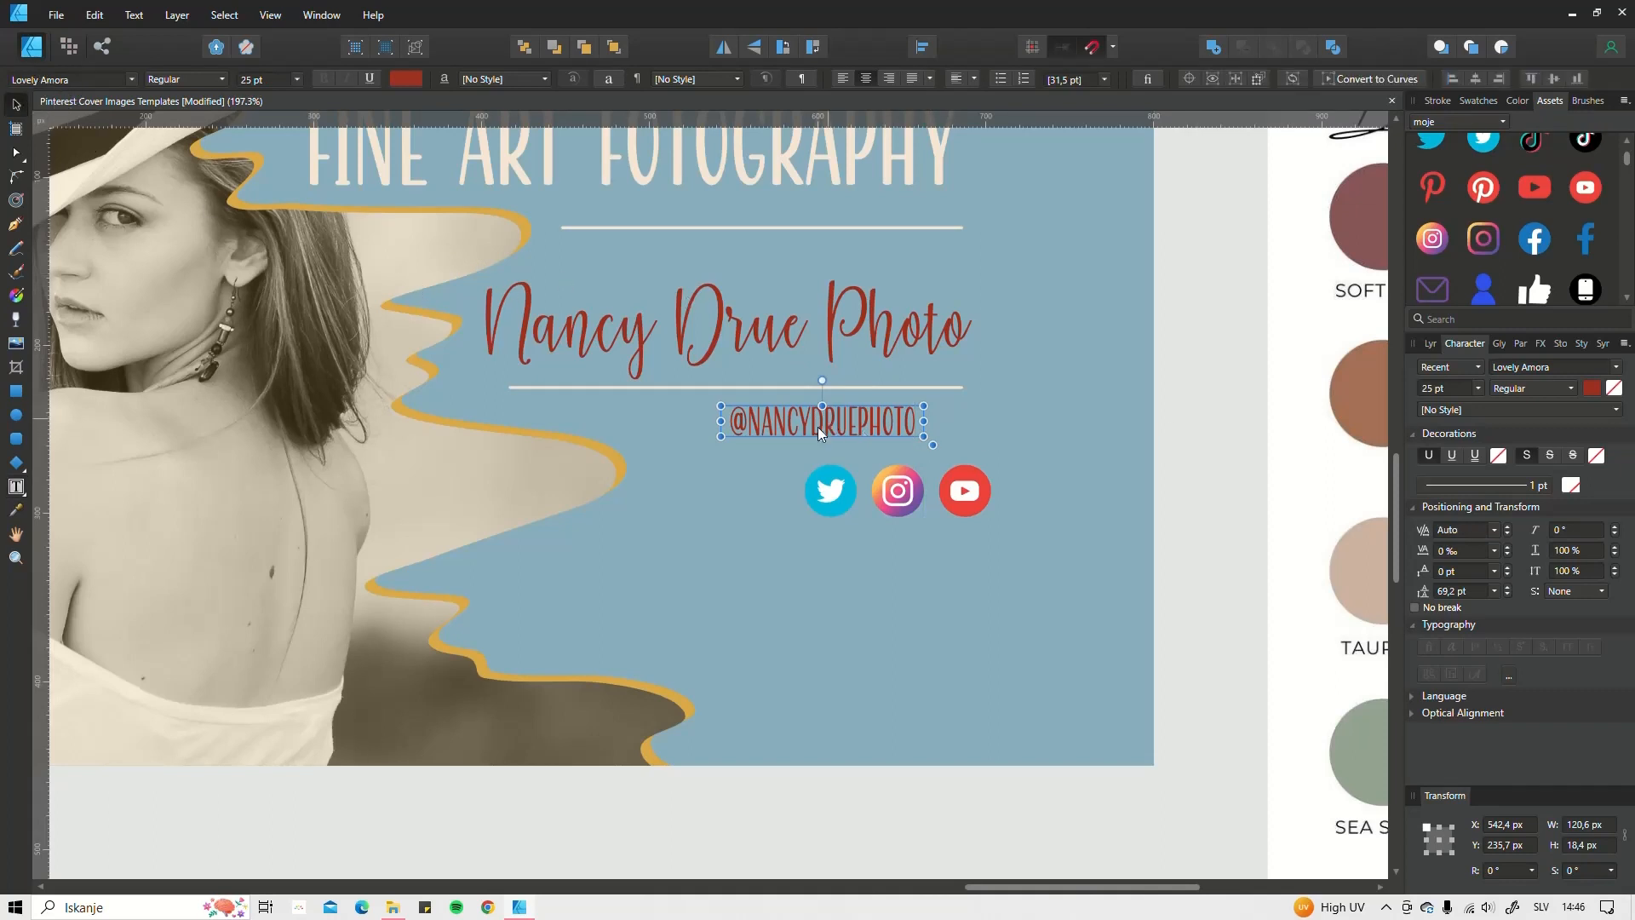
left_click_drag(820, 433, 794, 451)
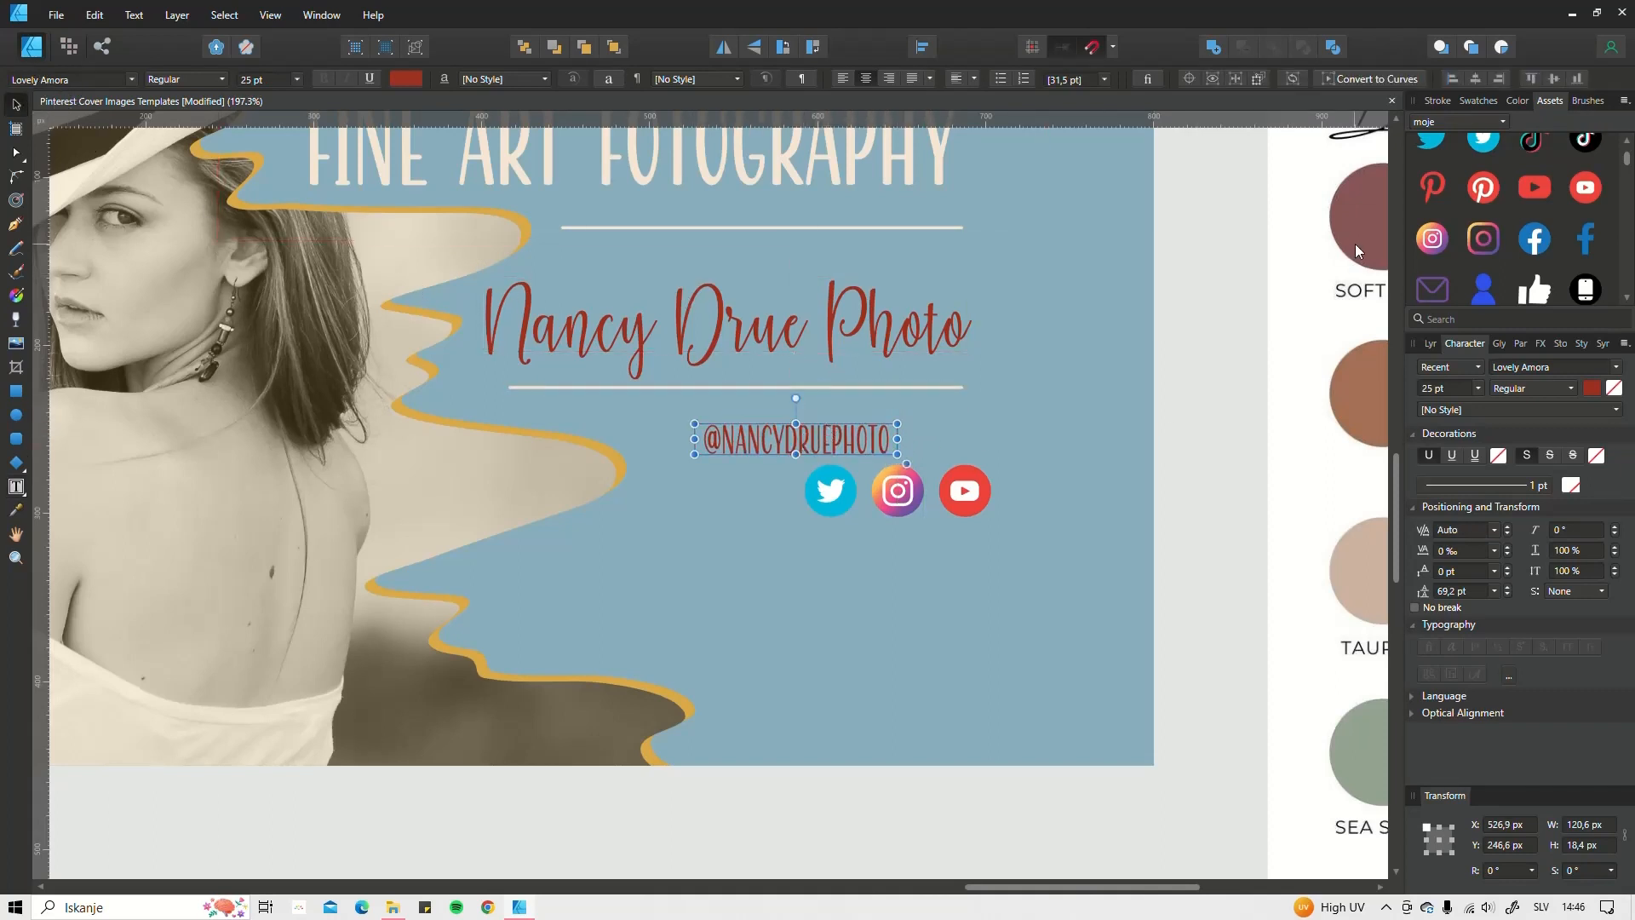
left_click(1484, 106)
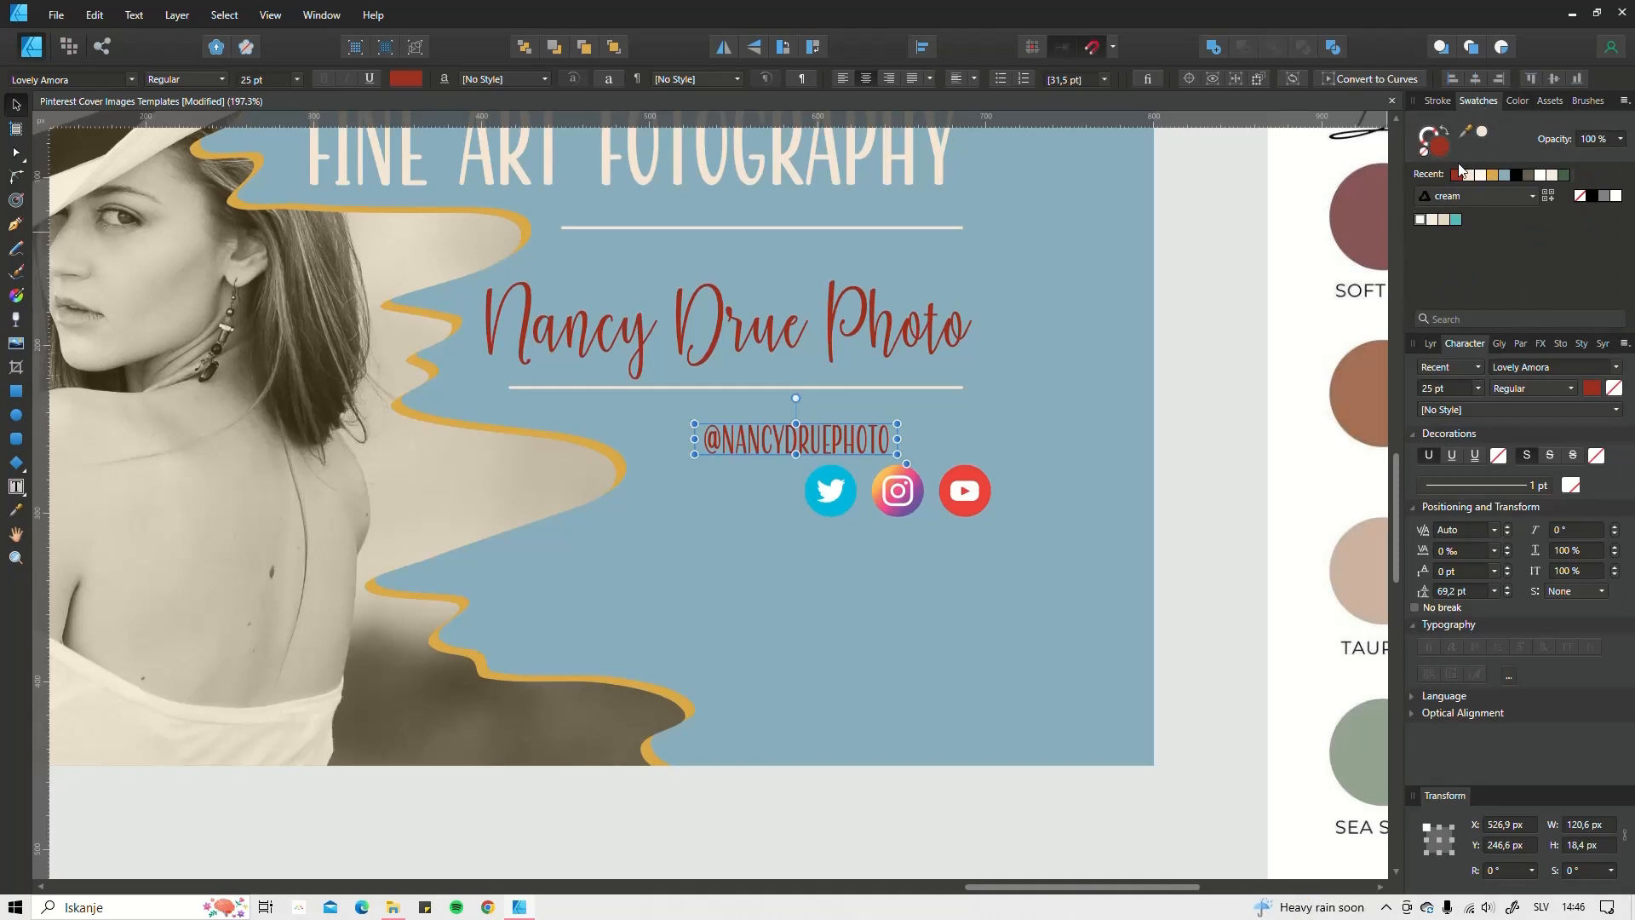
left_click(1480, 176)
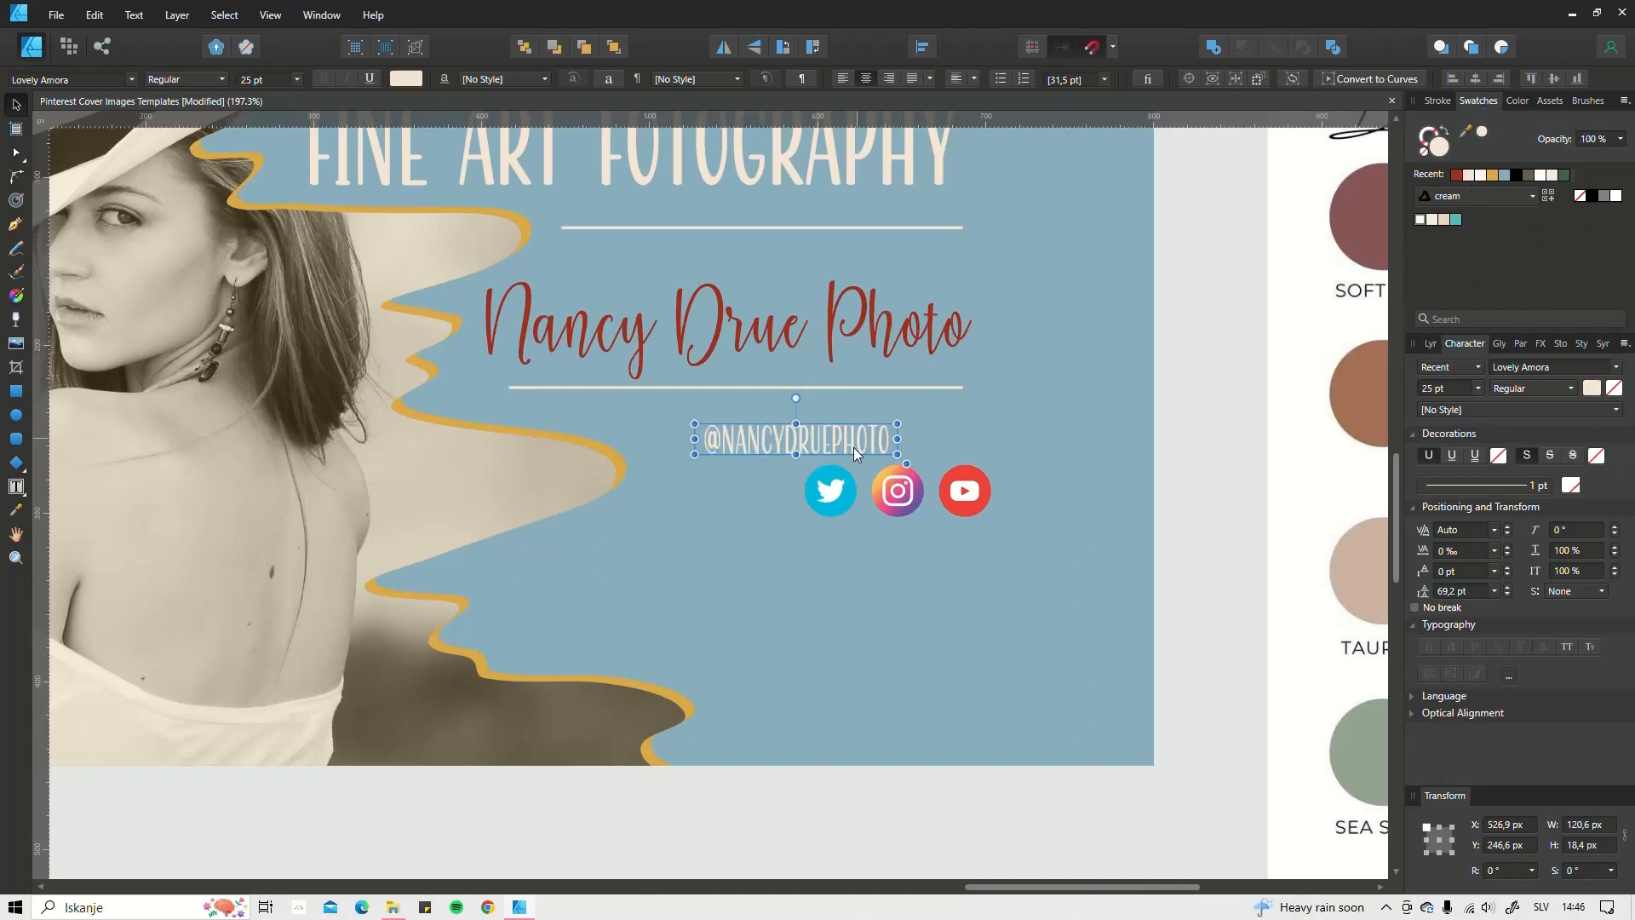
left_click_drag(850, 442, 928, 444)
Step: Select the YouTube, Instagram and Twitter icons and scale them down to about 68 px wide
left_click(959, 488)
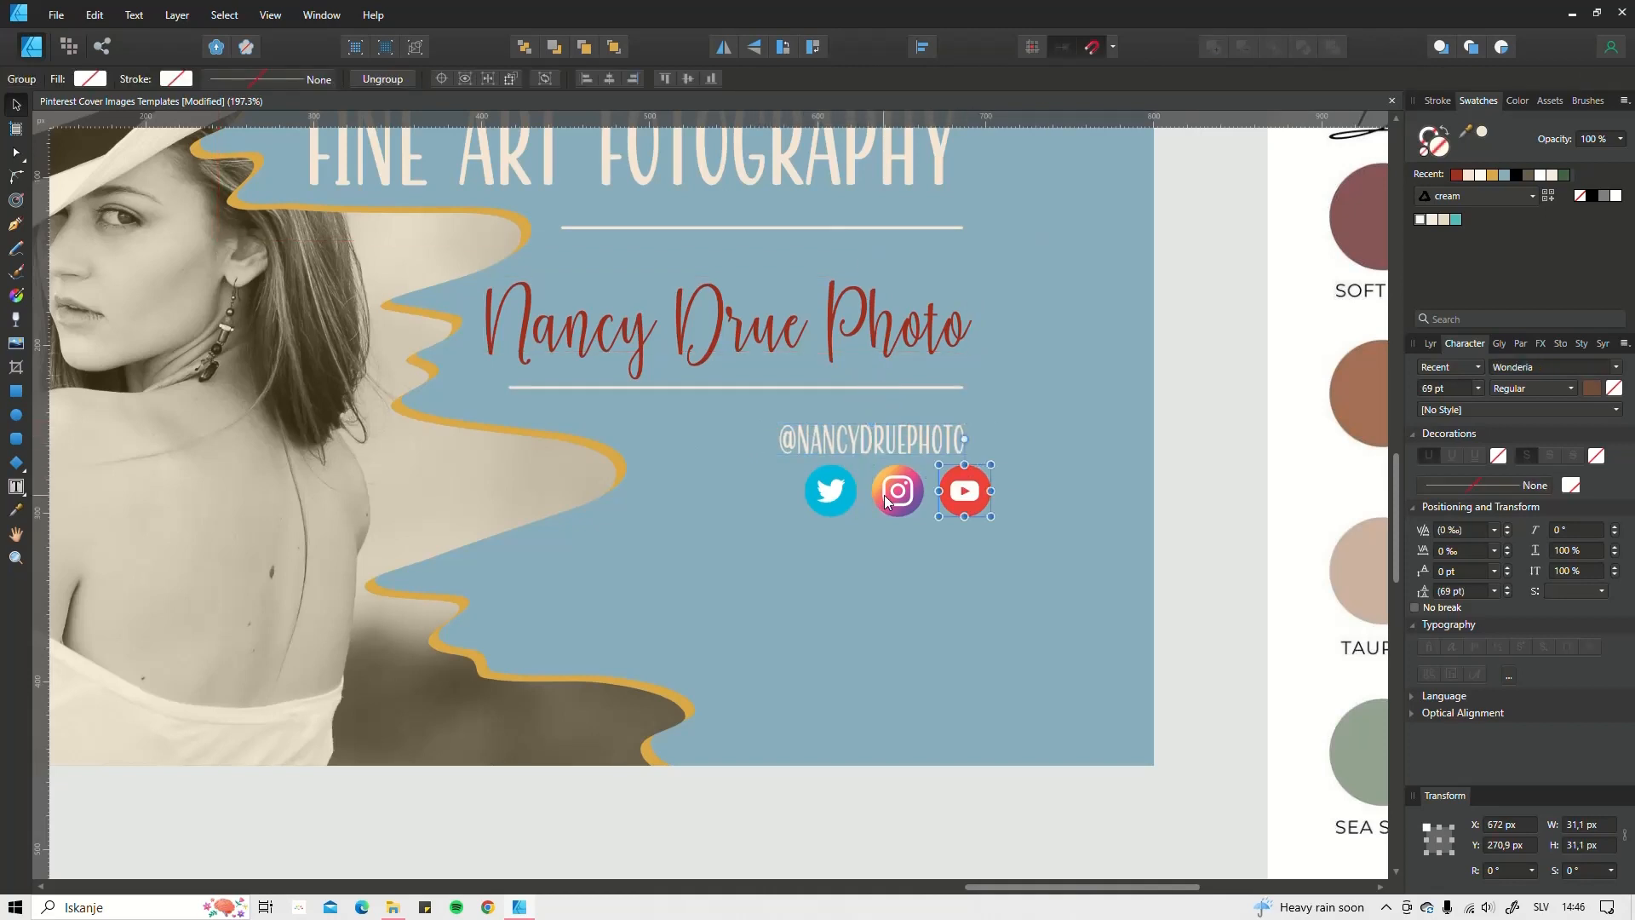
left_click(884, 494, "shift")
left_click(836, 488, "shift")
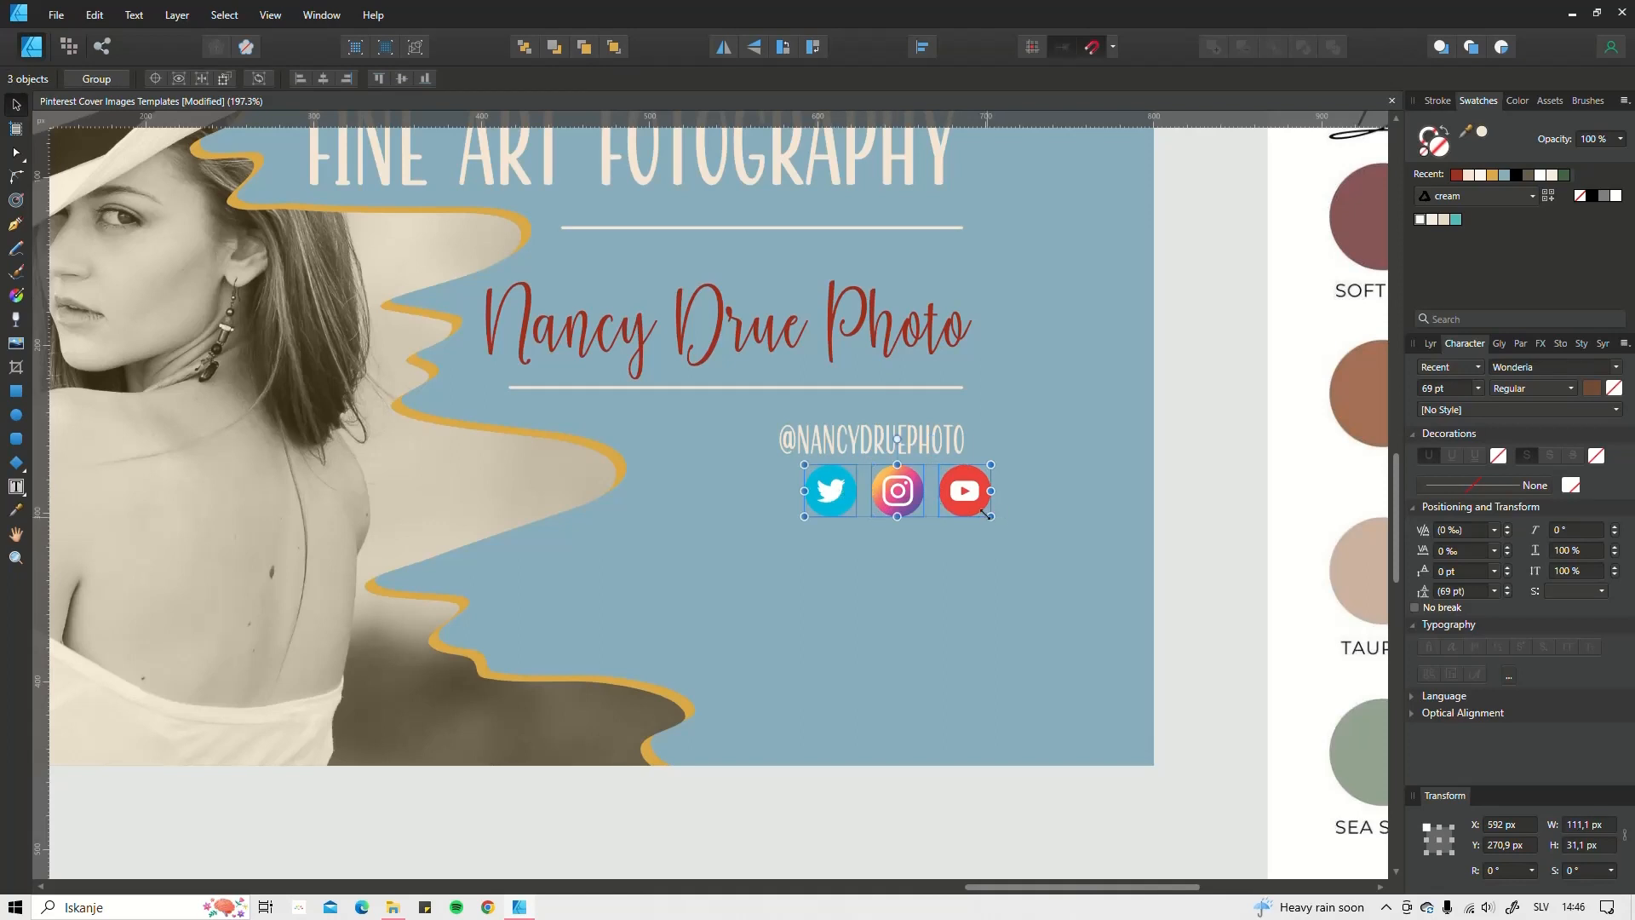
mouse_move(988, 515)
left_mouse_down()
mouse_move(918, 501)
mouse_move(930, 482)
mouse_move(1095, 540)
mouse_move(915, 485)
mouse_move(982, 514)
mouse_move(957, 504)
left_mouse_up()
left_click(918, 590)
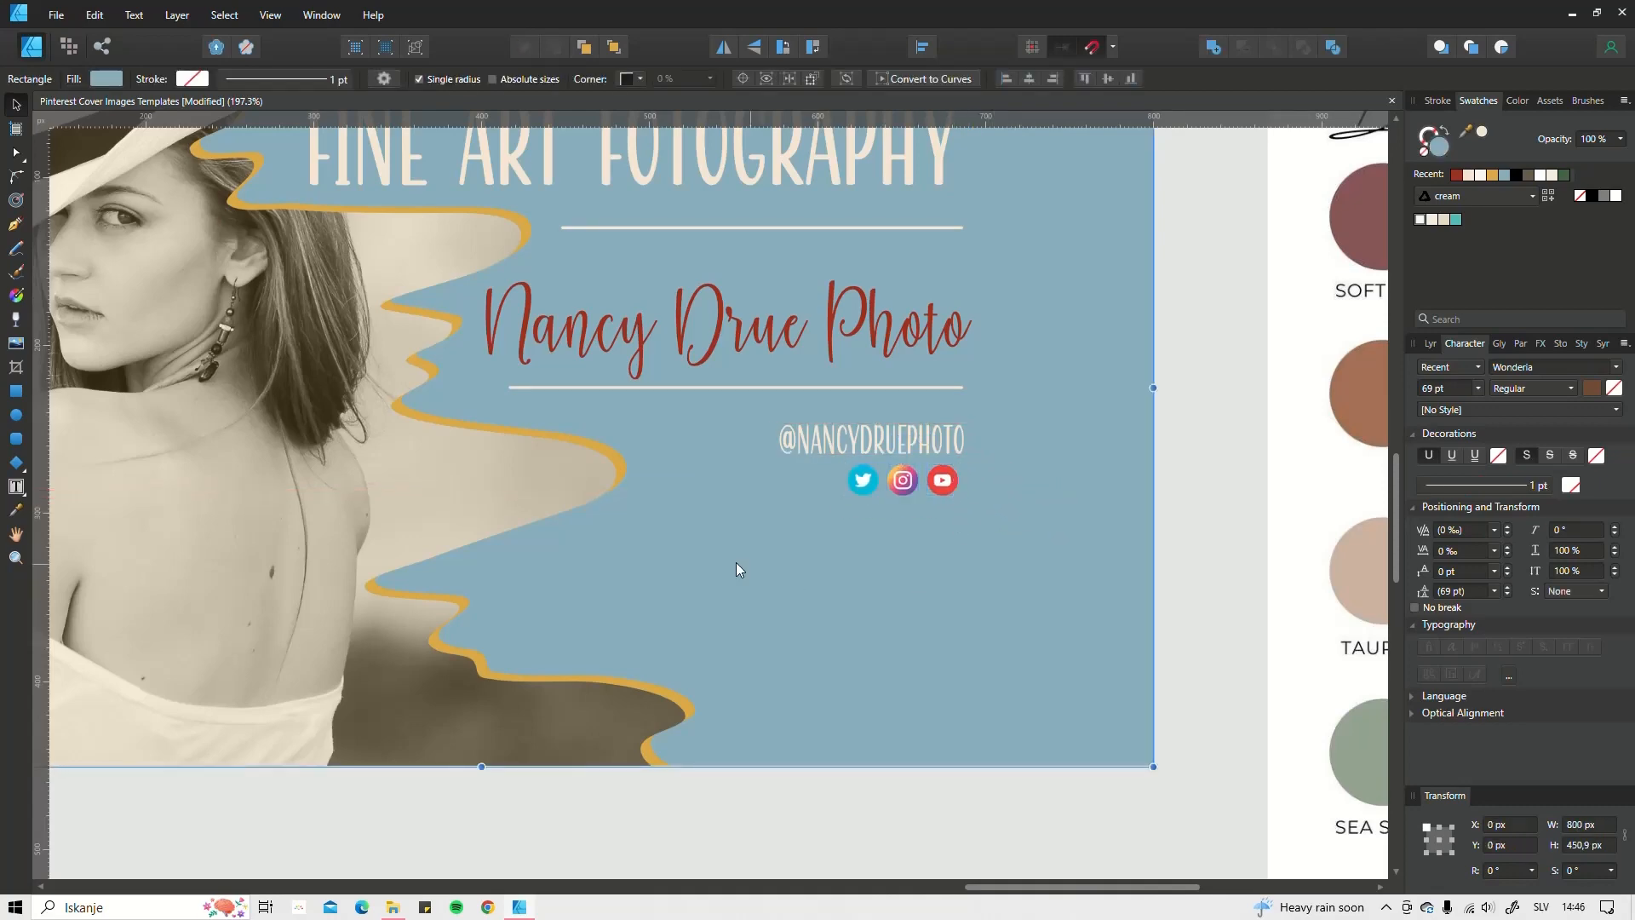
scroll(736, 570, "down", 5)
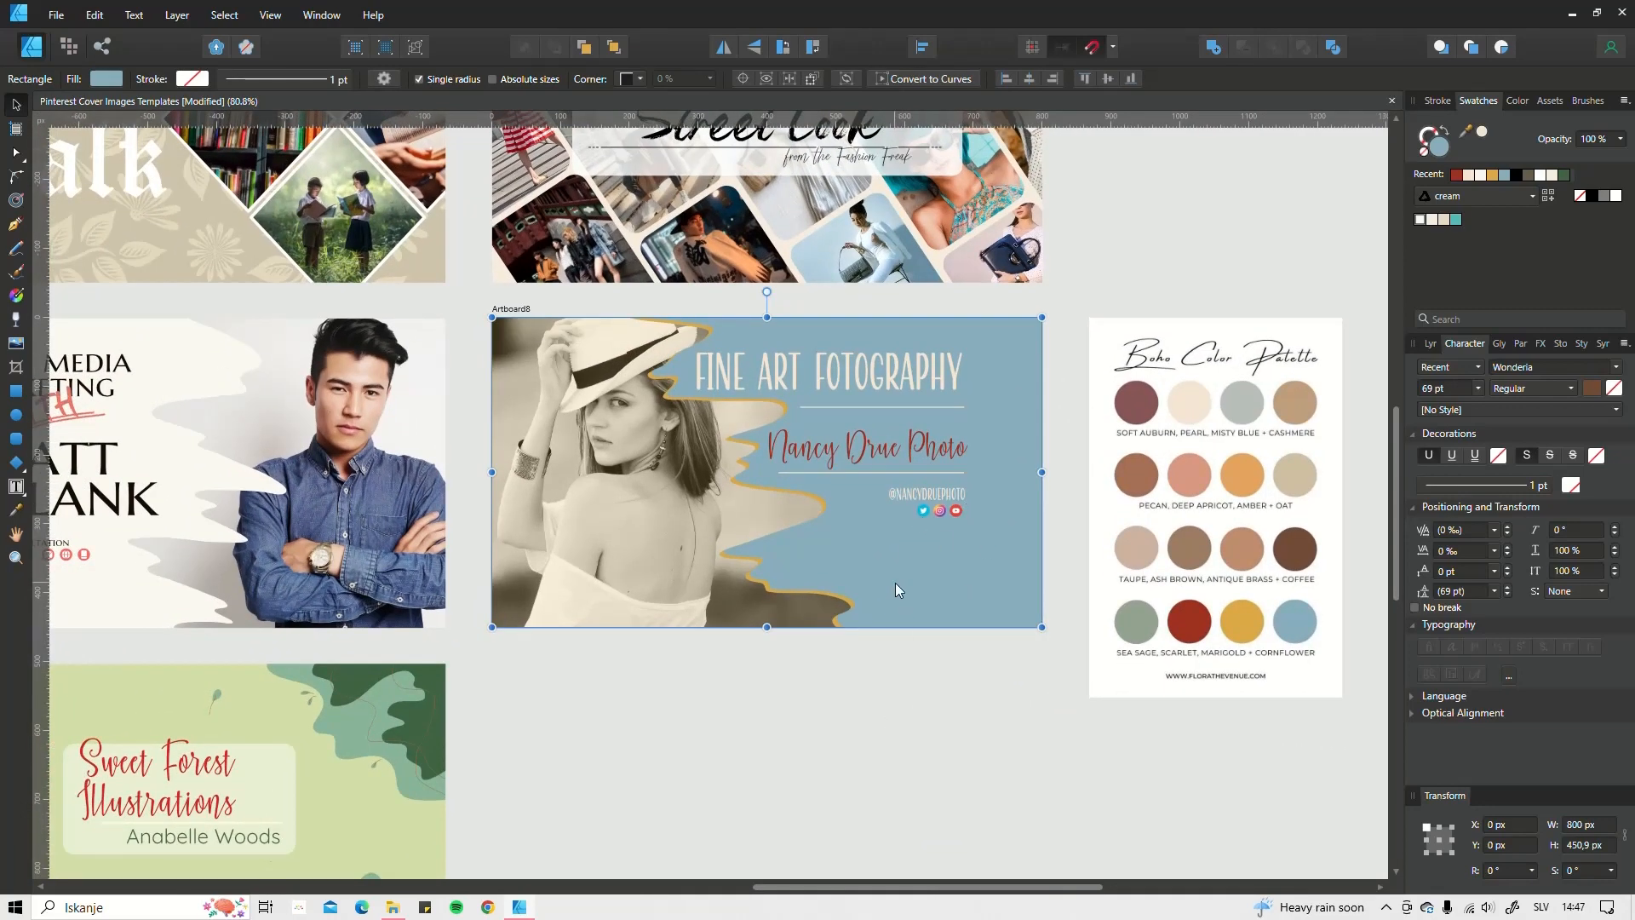
Step: Lock the blue background (Rectangle) layer in the Layers panel
mouse_move(948, 557)
left_mouse_down()
mouse_move(911, 448)
mouse_move(946, 559)
left_mouse_up()
left_click(947, 721)
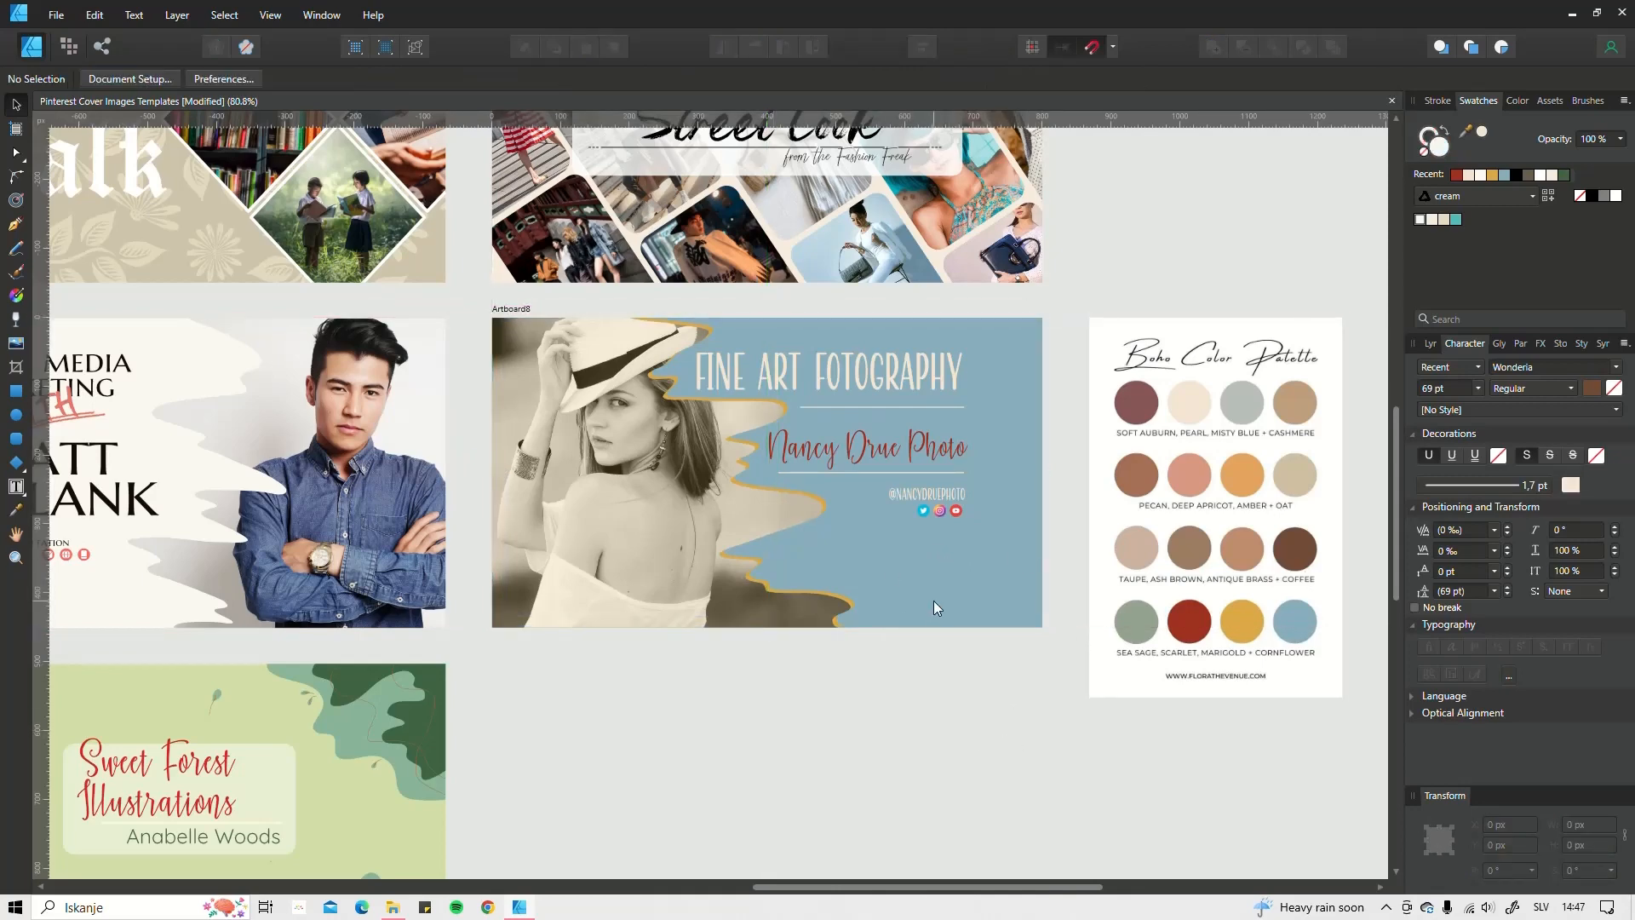
left_click(1430, 345)
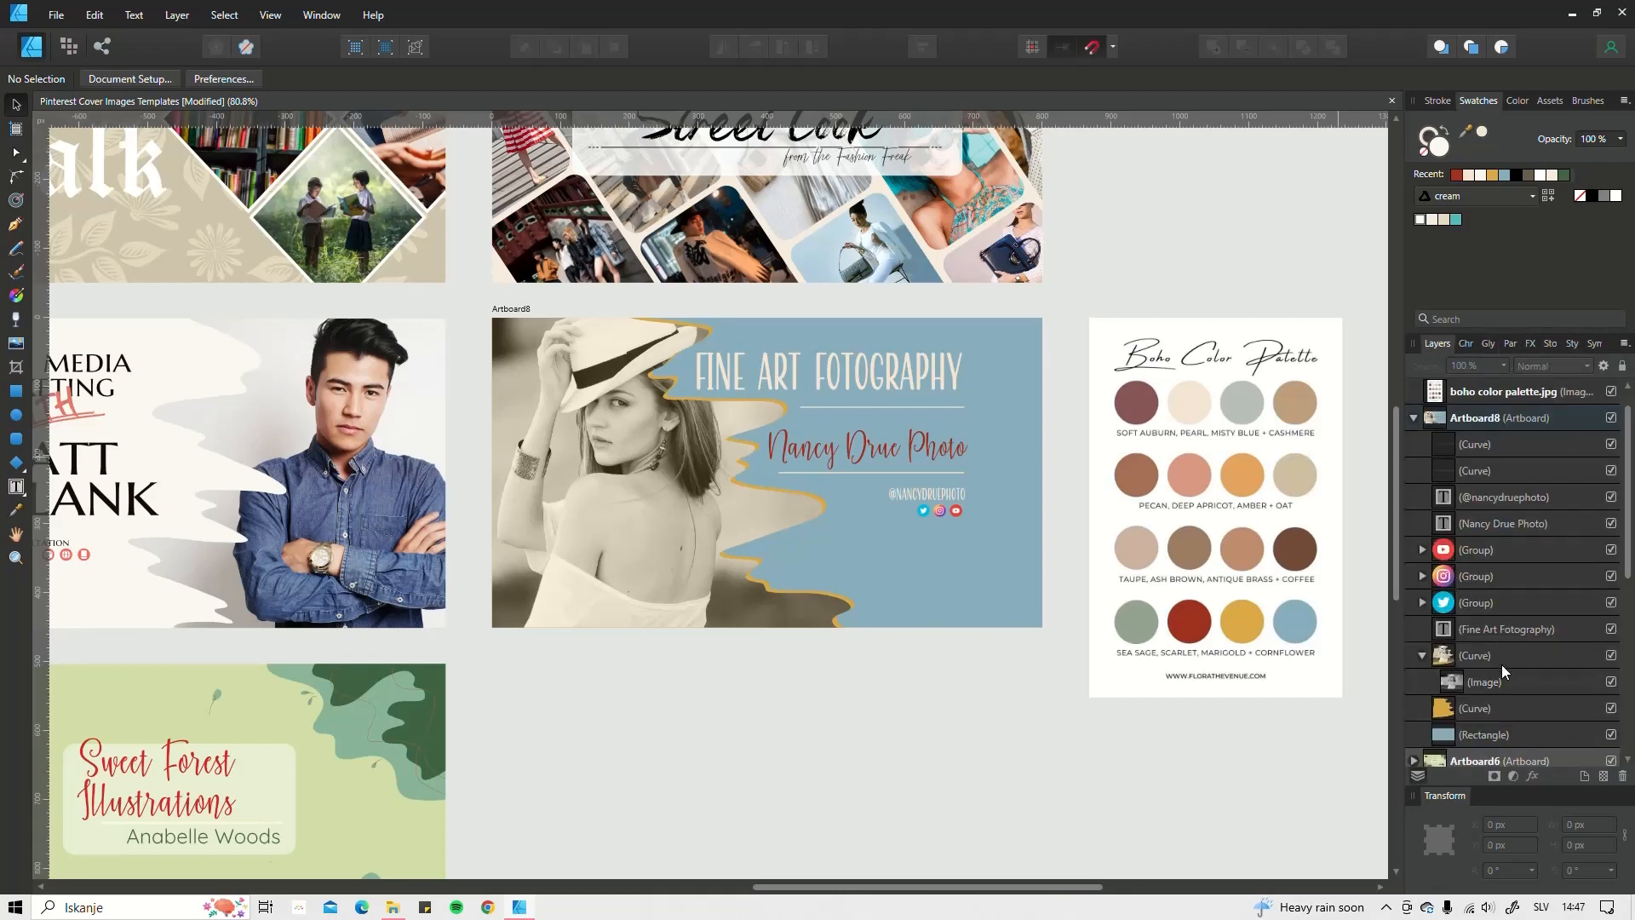
scroll(1501, 670, "down", 3)
left_click(1550, 575)
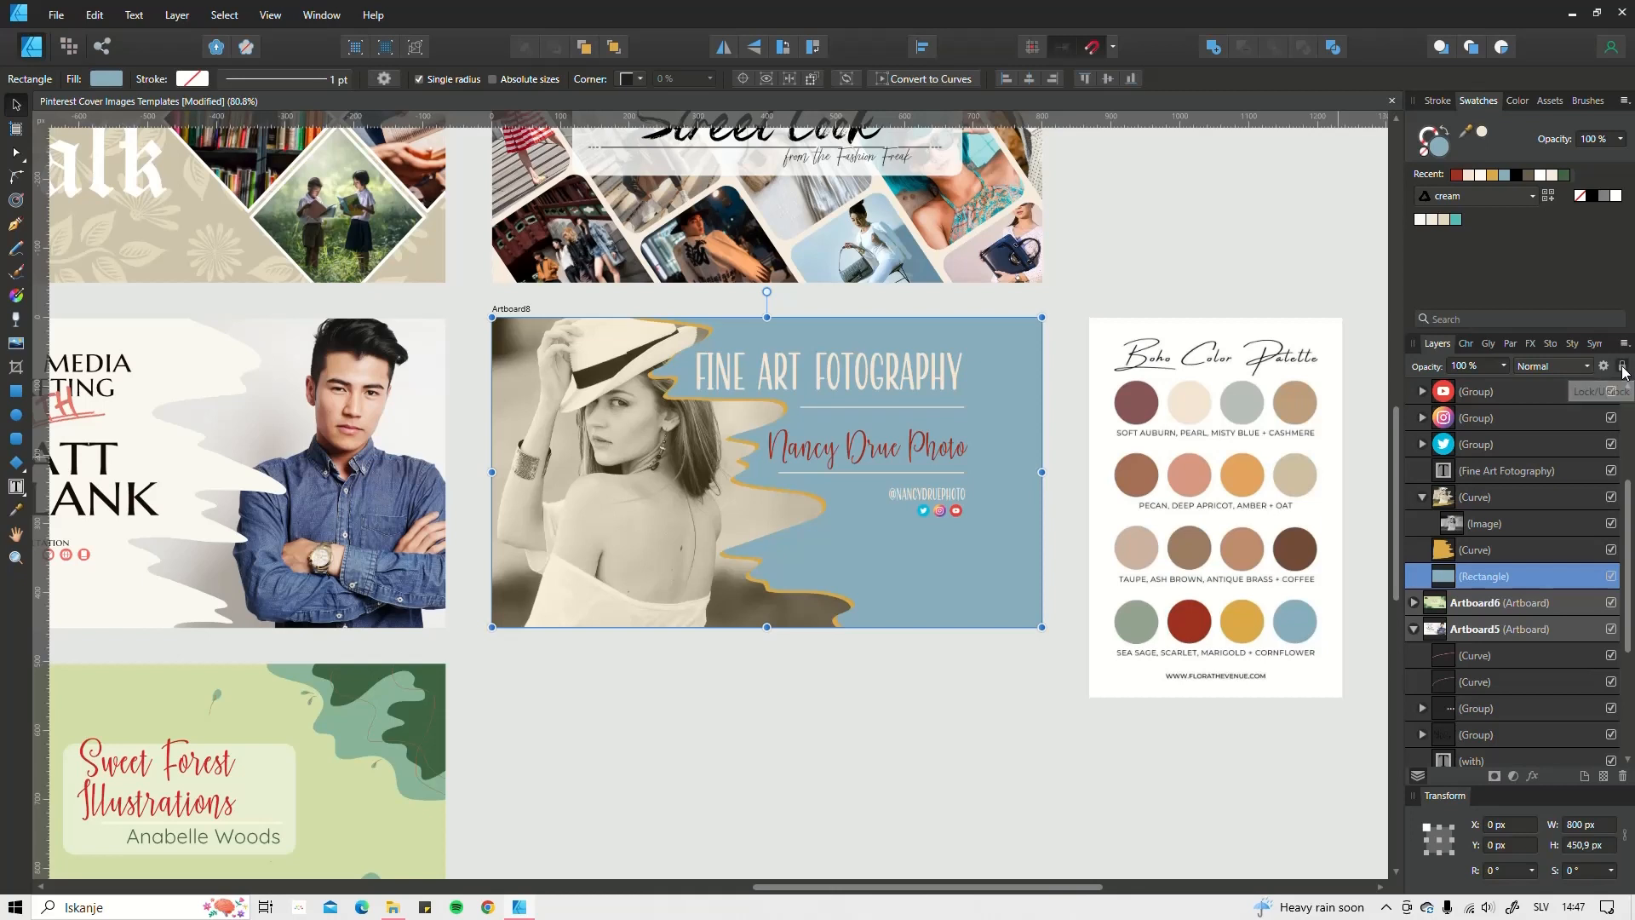
left_click(1623, 368)
Step: Marquee-select the handle text and social icons and drag them lower on the cover
left_click_drag(988, 560, 851, 371)
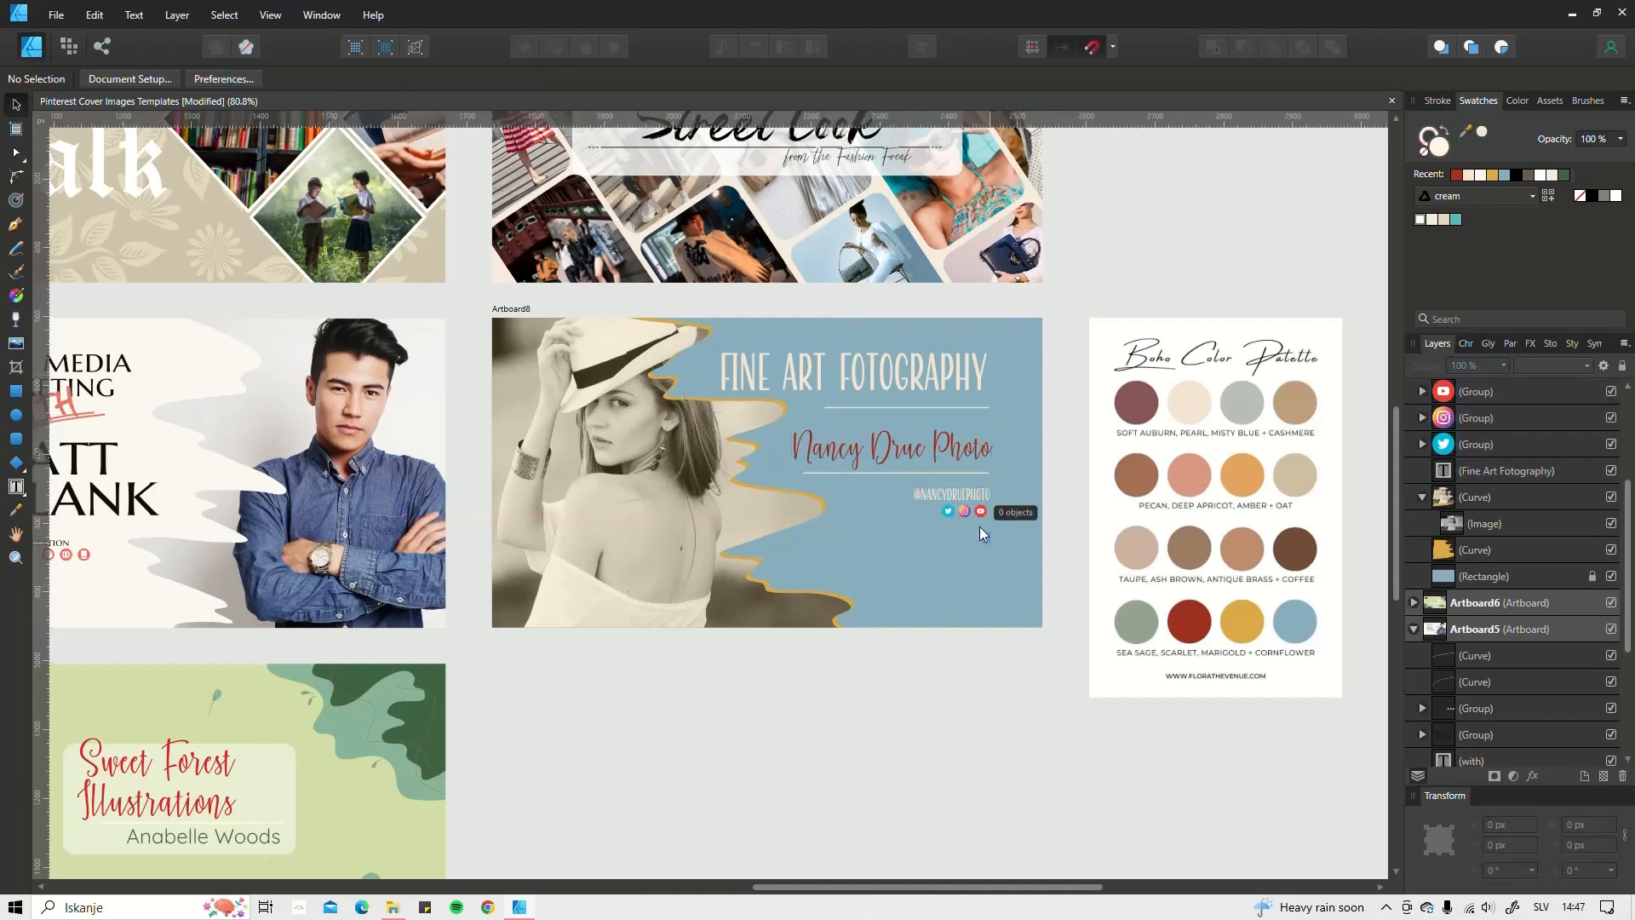
left_click_drag(979, 527, 903, 516)
left_click(940, 534)
left_click(917, 679)
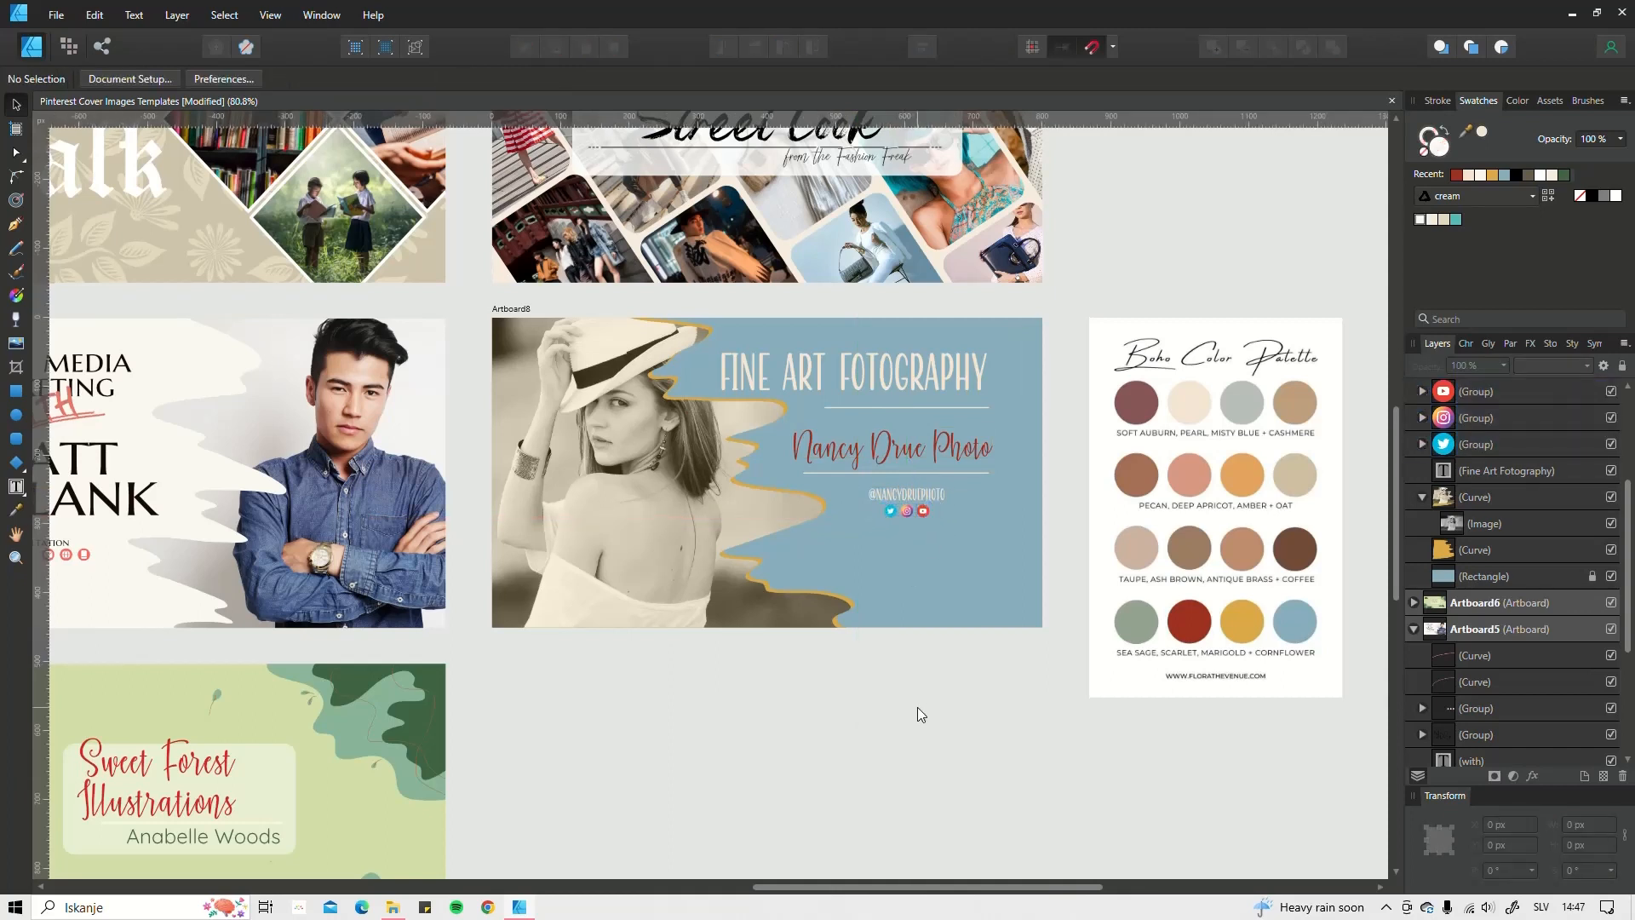
left_click_drag(949, 552, 857, 483)
left_click_drag(891, 497, 890, 548)
Step: Nudge the divider line under the name title further down
left_click(912, 498)
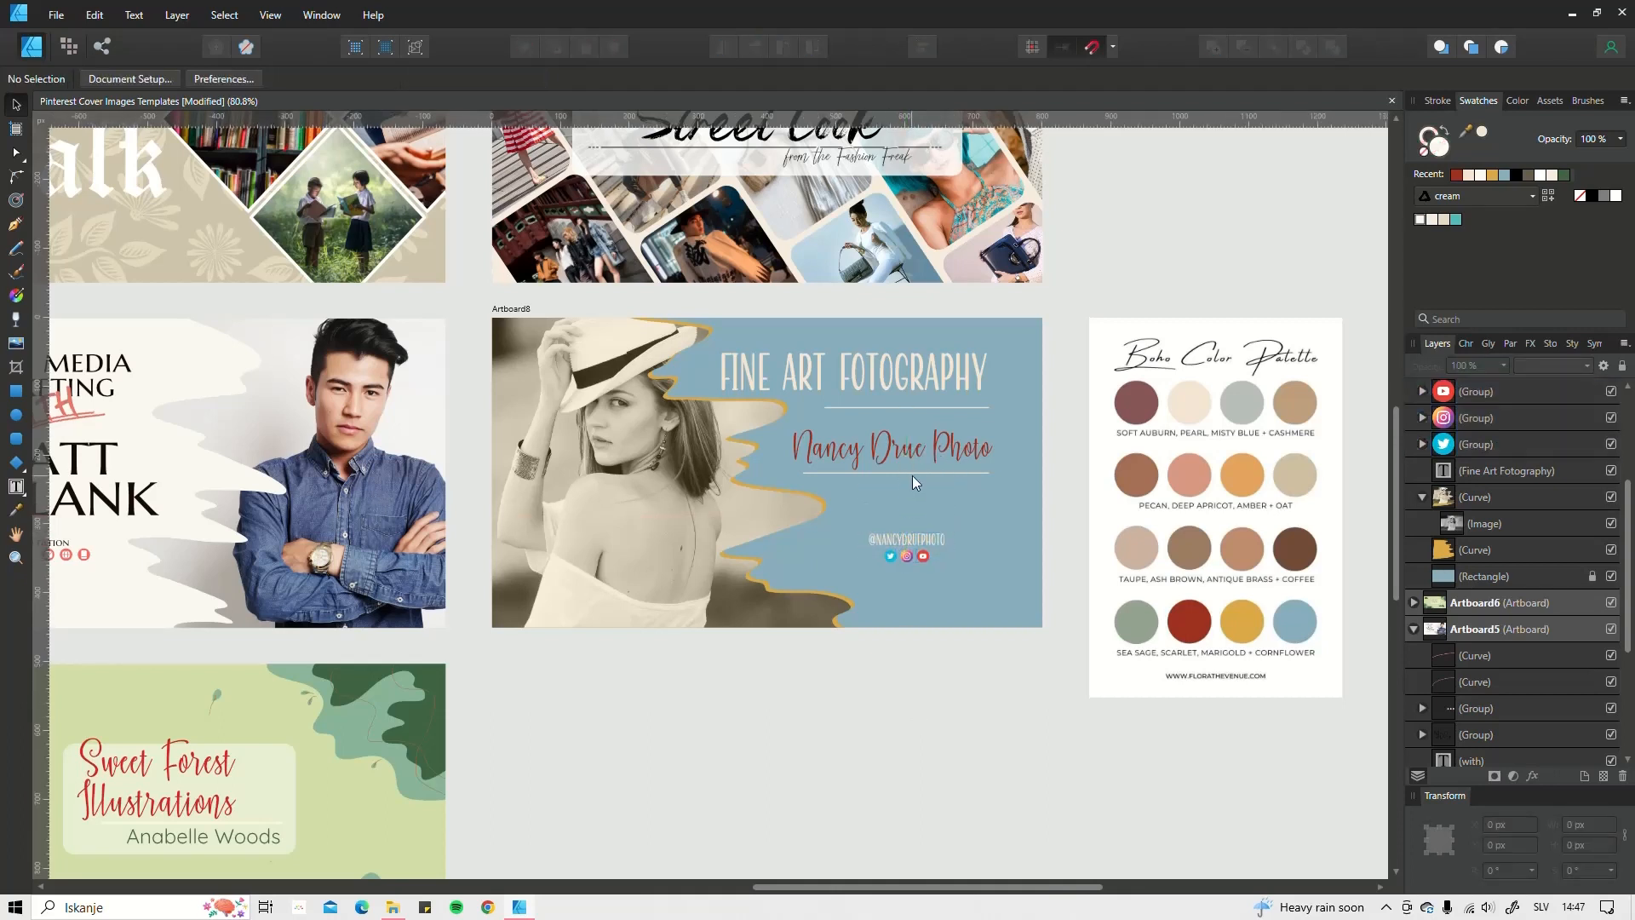
left_click(912, 474)
key("Down")
key("Down")
key("Down")
key("Down")
key("Down")
key("Down")
key("Down")
key("Down")
key("Down")
key("Down")
key("Down")
key("Down")
key("Down")
key("Down")
key("Down")
key("Down")
key("Down")
key("Down")
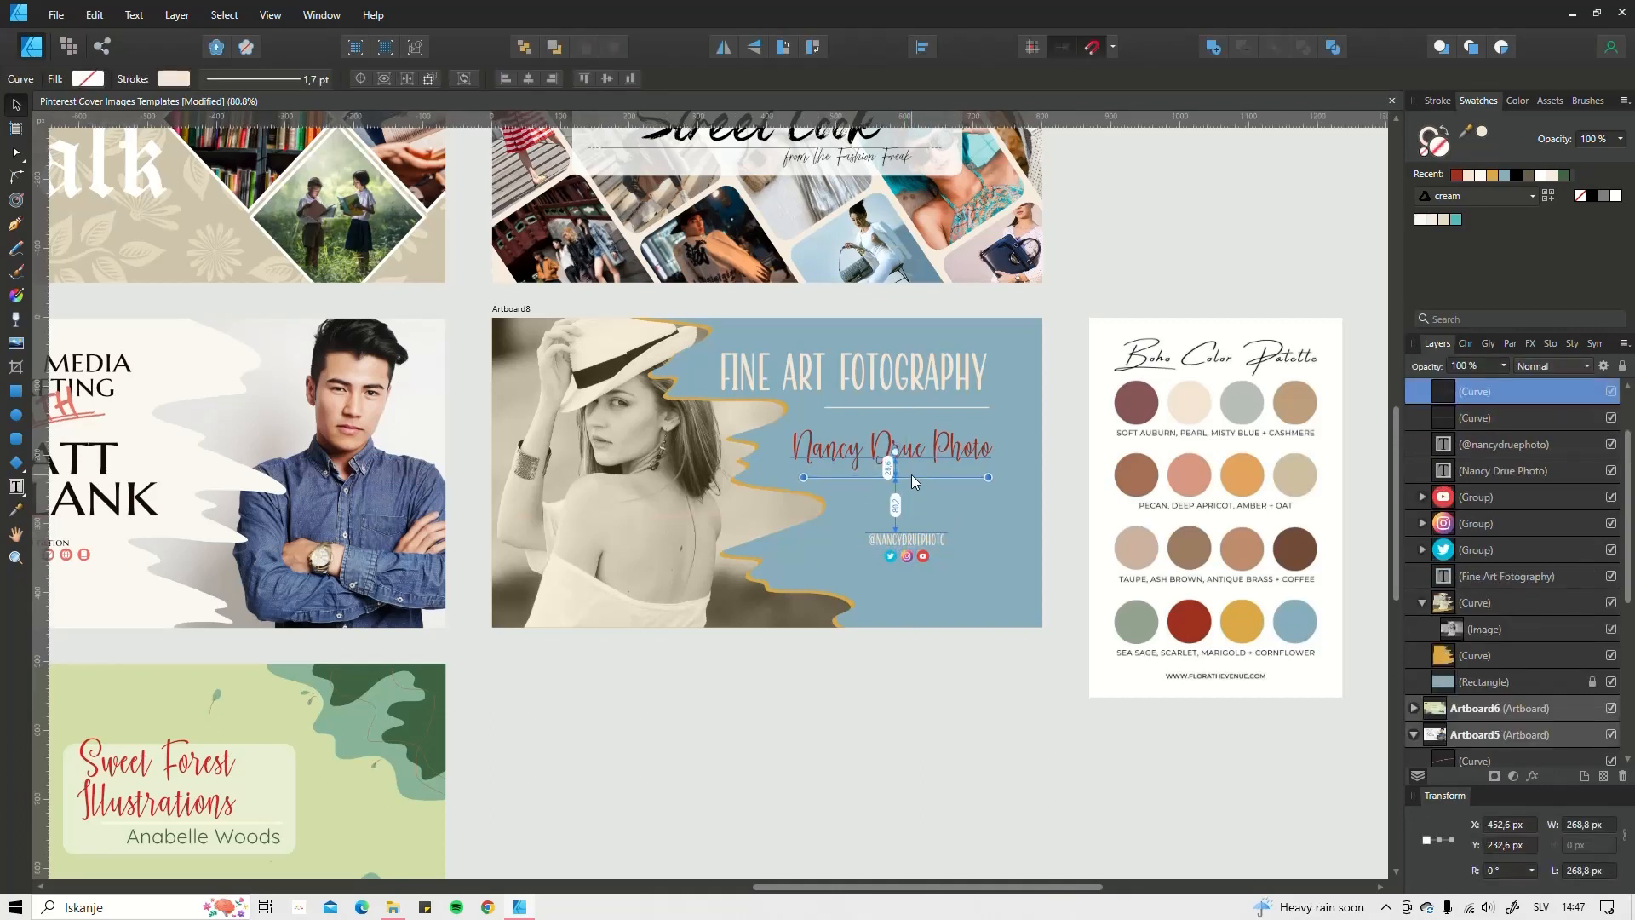
Step: Lengthen the upper divider's left end and reposition it to Y 143 px beneath the title
left_click(901, 443)
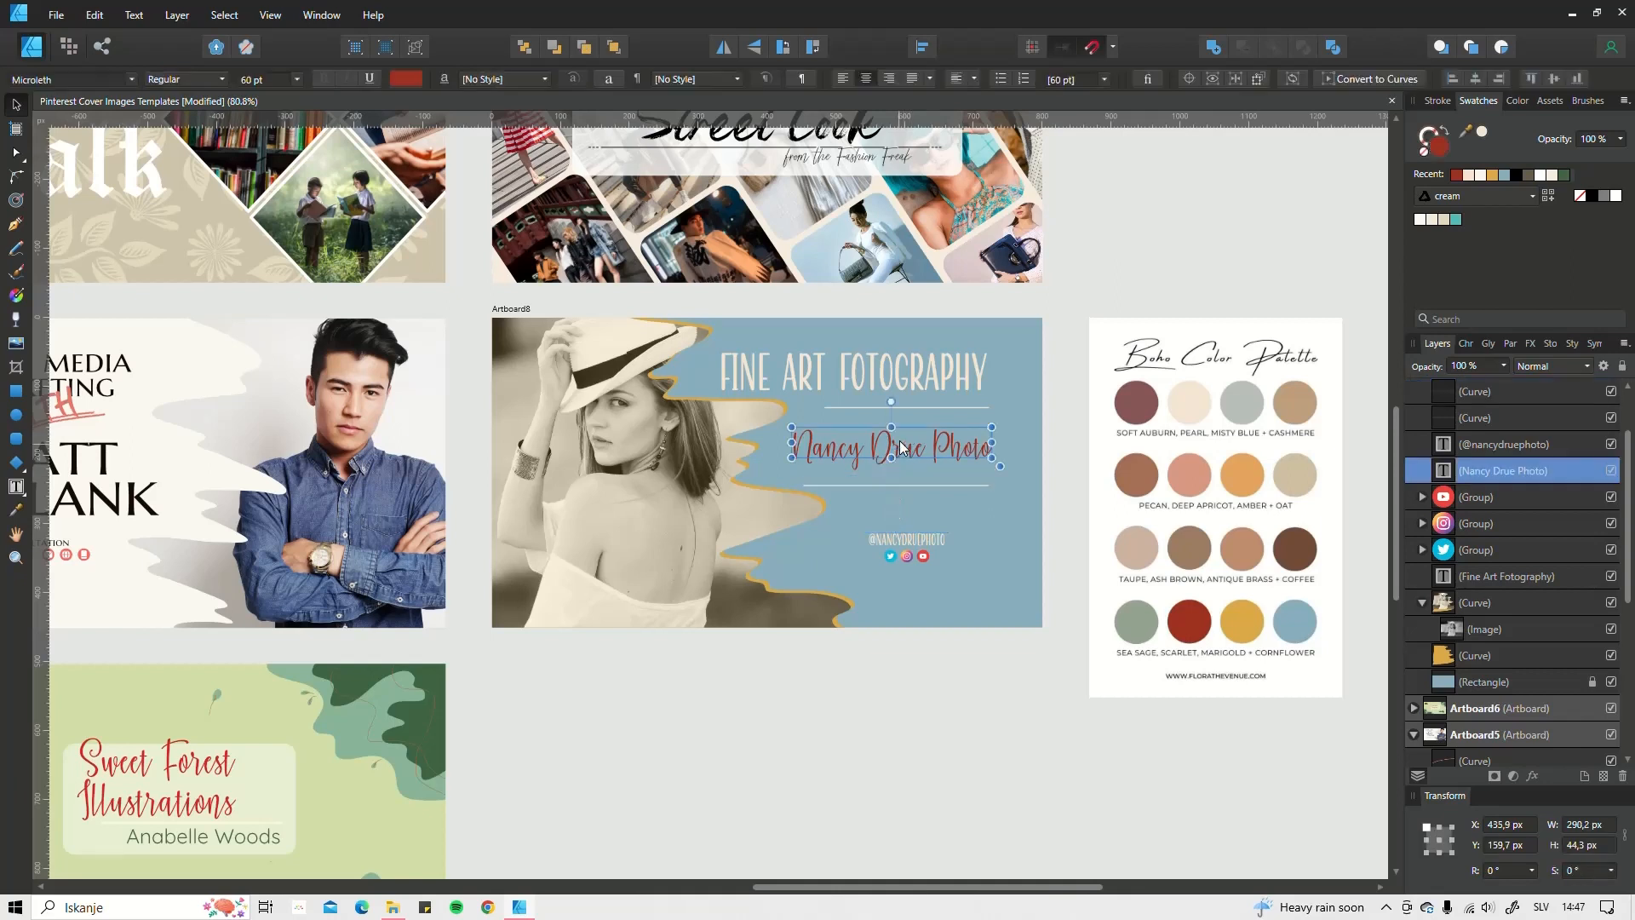
left_click(866, 406)
double_click(850, 407)
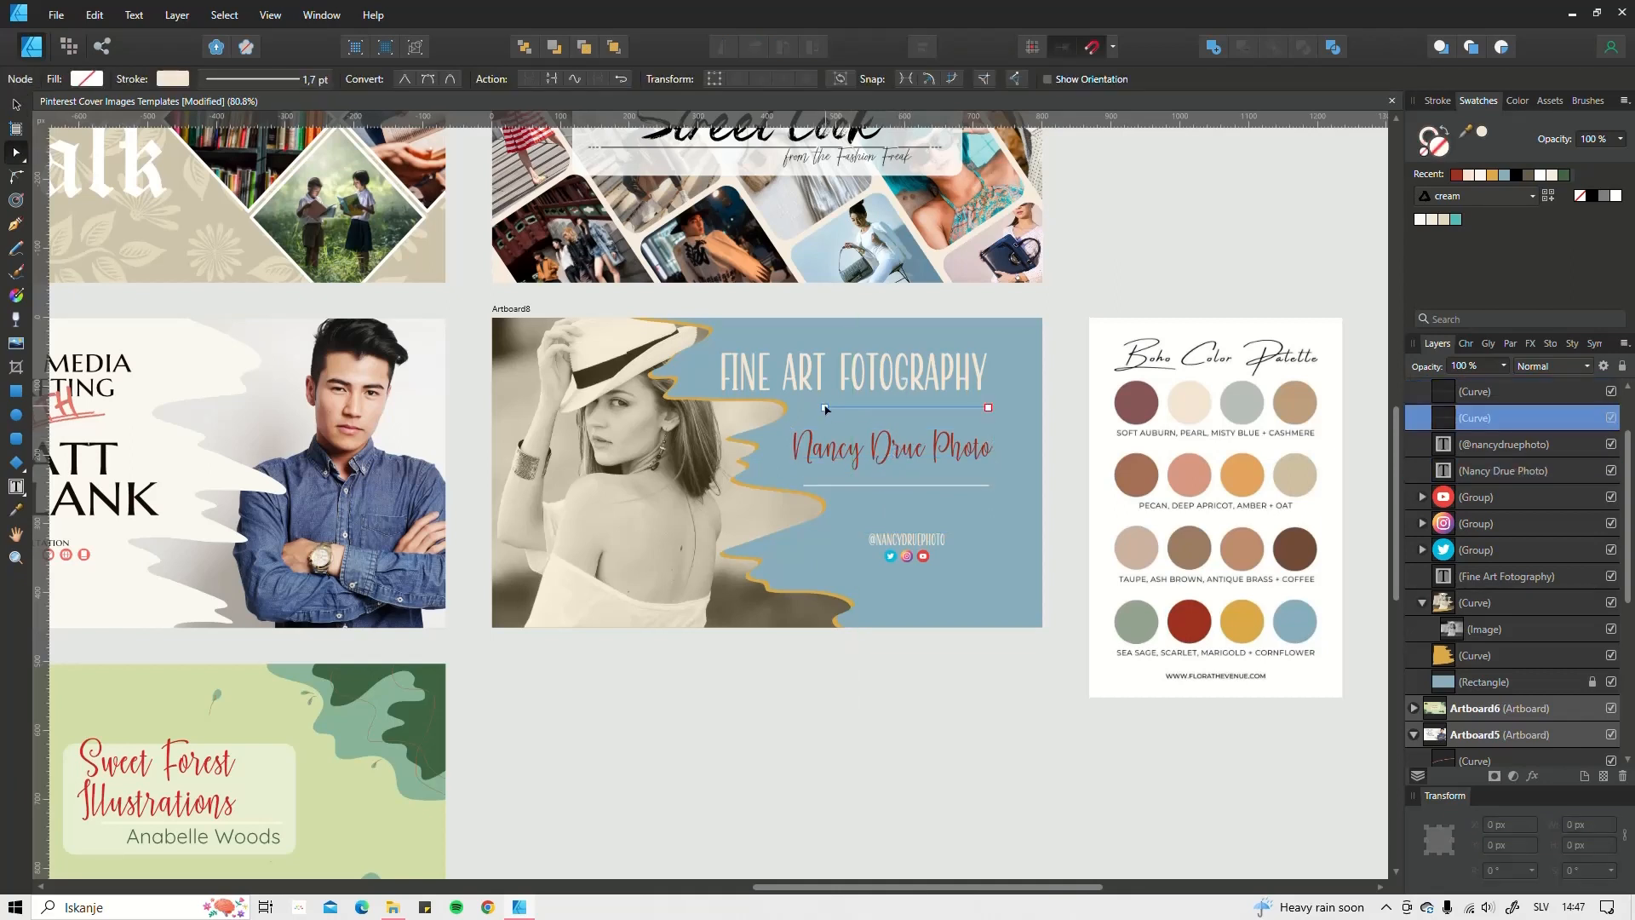
left_click_drag(824, 407, 803, 408)
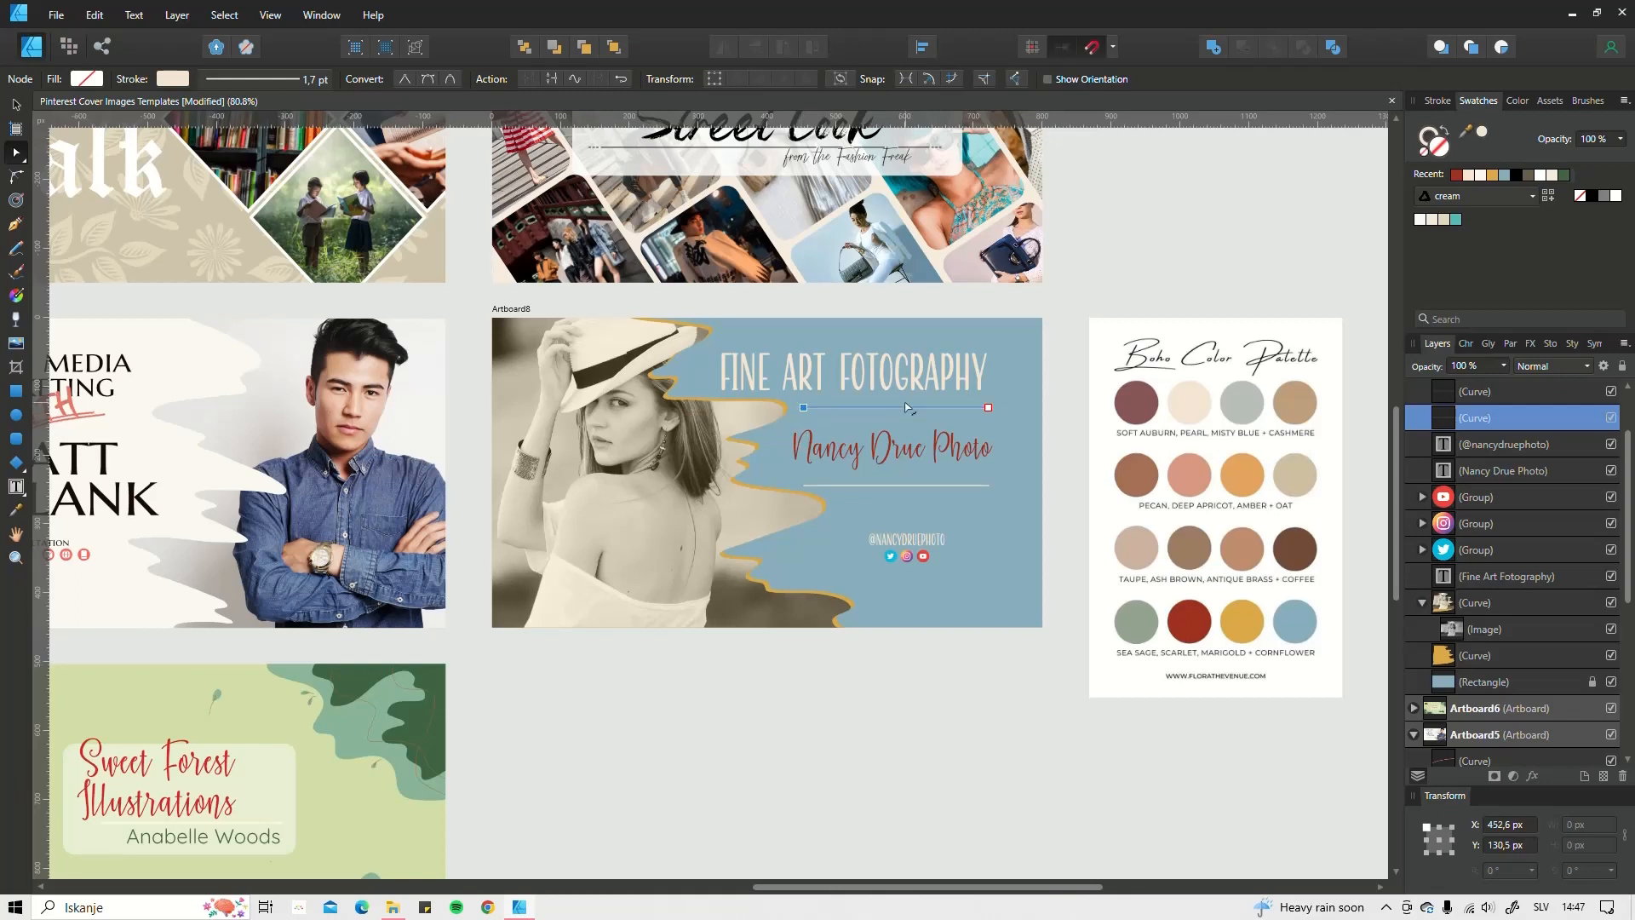
key("v")
left_click_drag(886, 409, 880, 417)
key("Up")
key("Up")
key("Up")
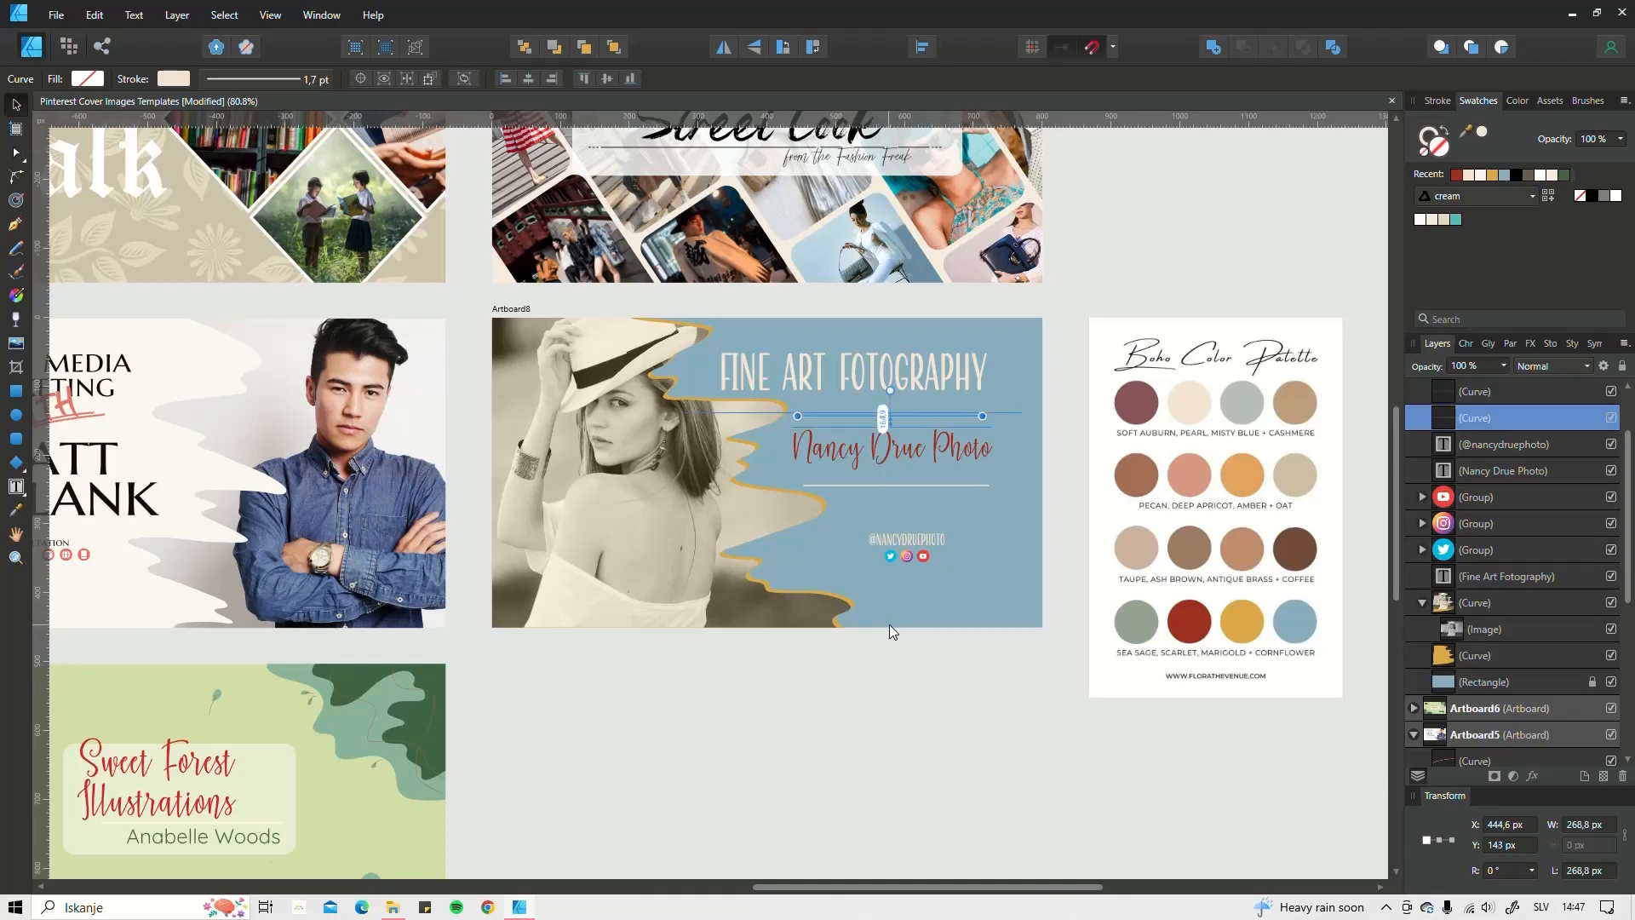
Step: Delete the boho color palette image beside the cover
left_click(882, 676)
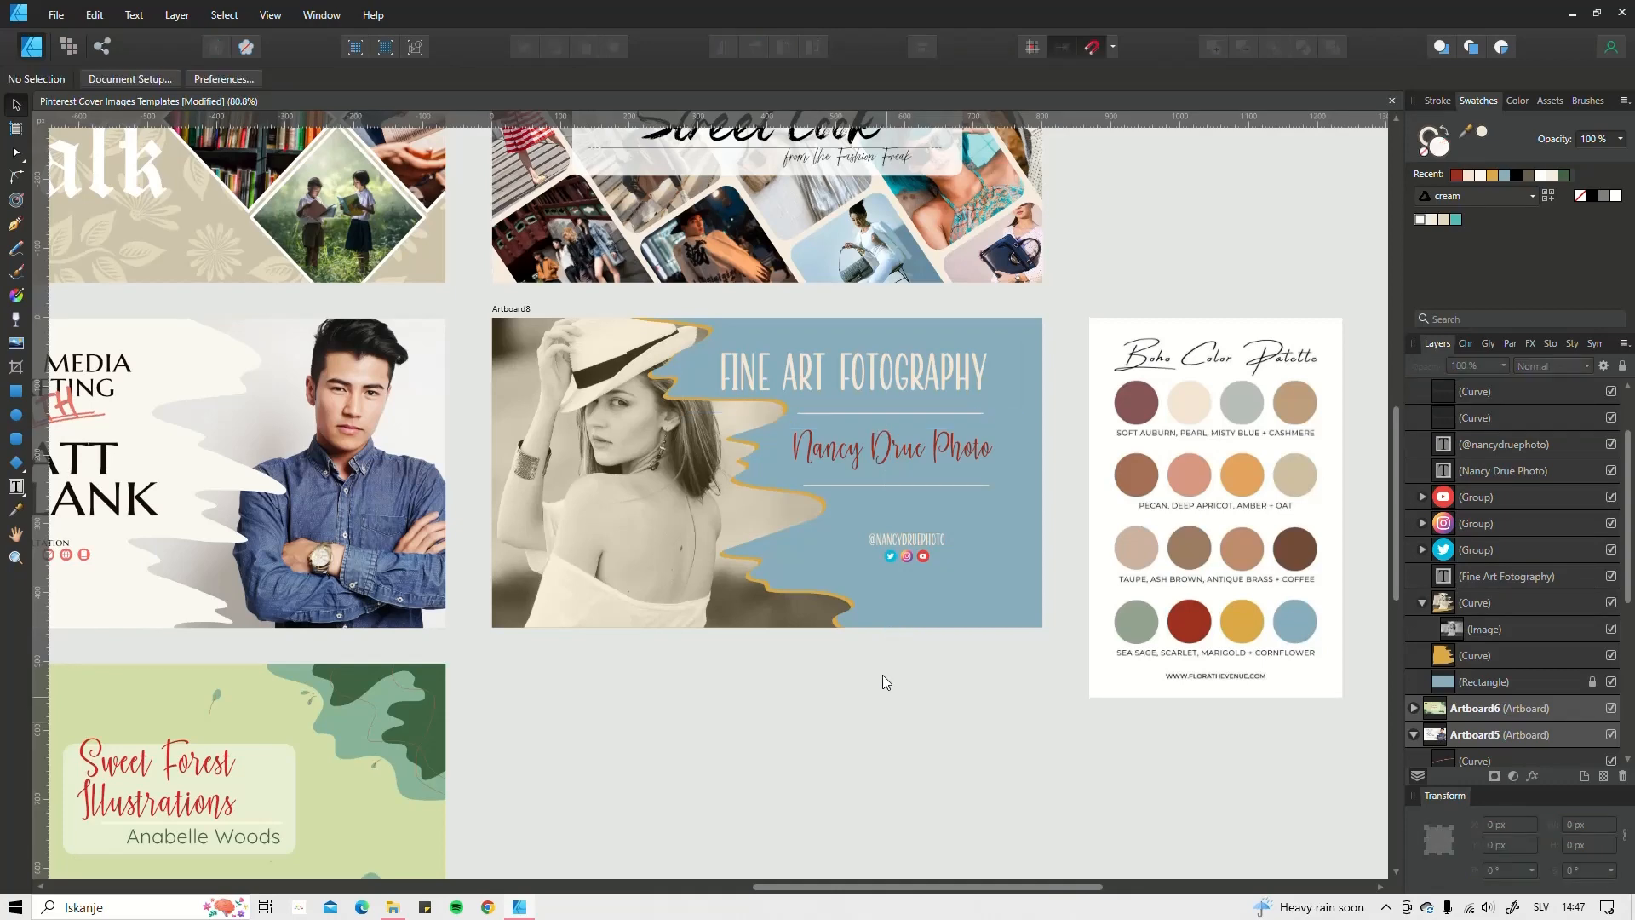
left_click(1159, 439)
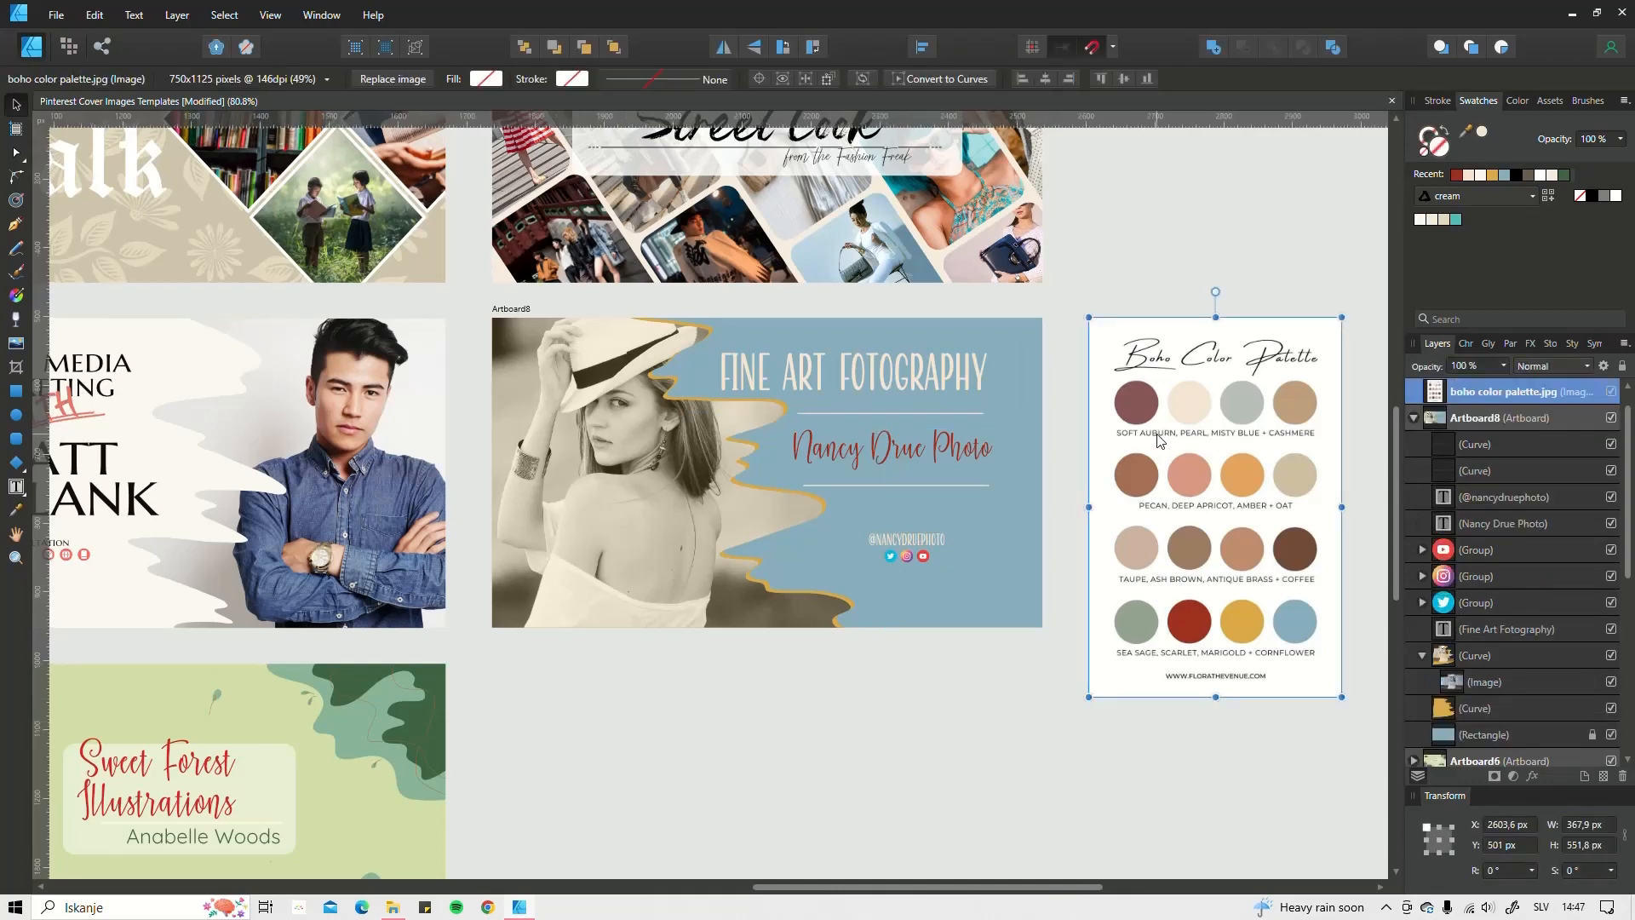
key("Delete")
key("ctrl+0")
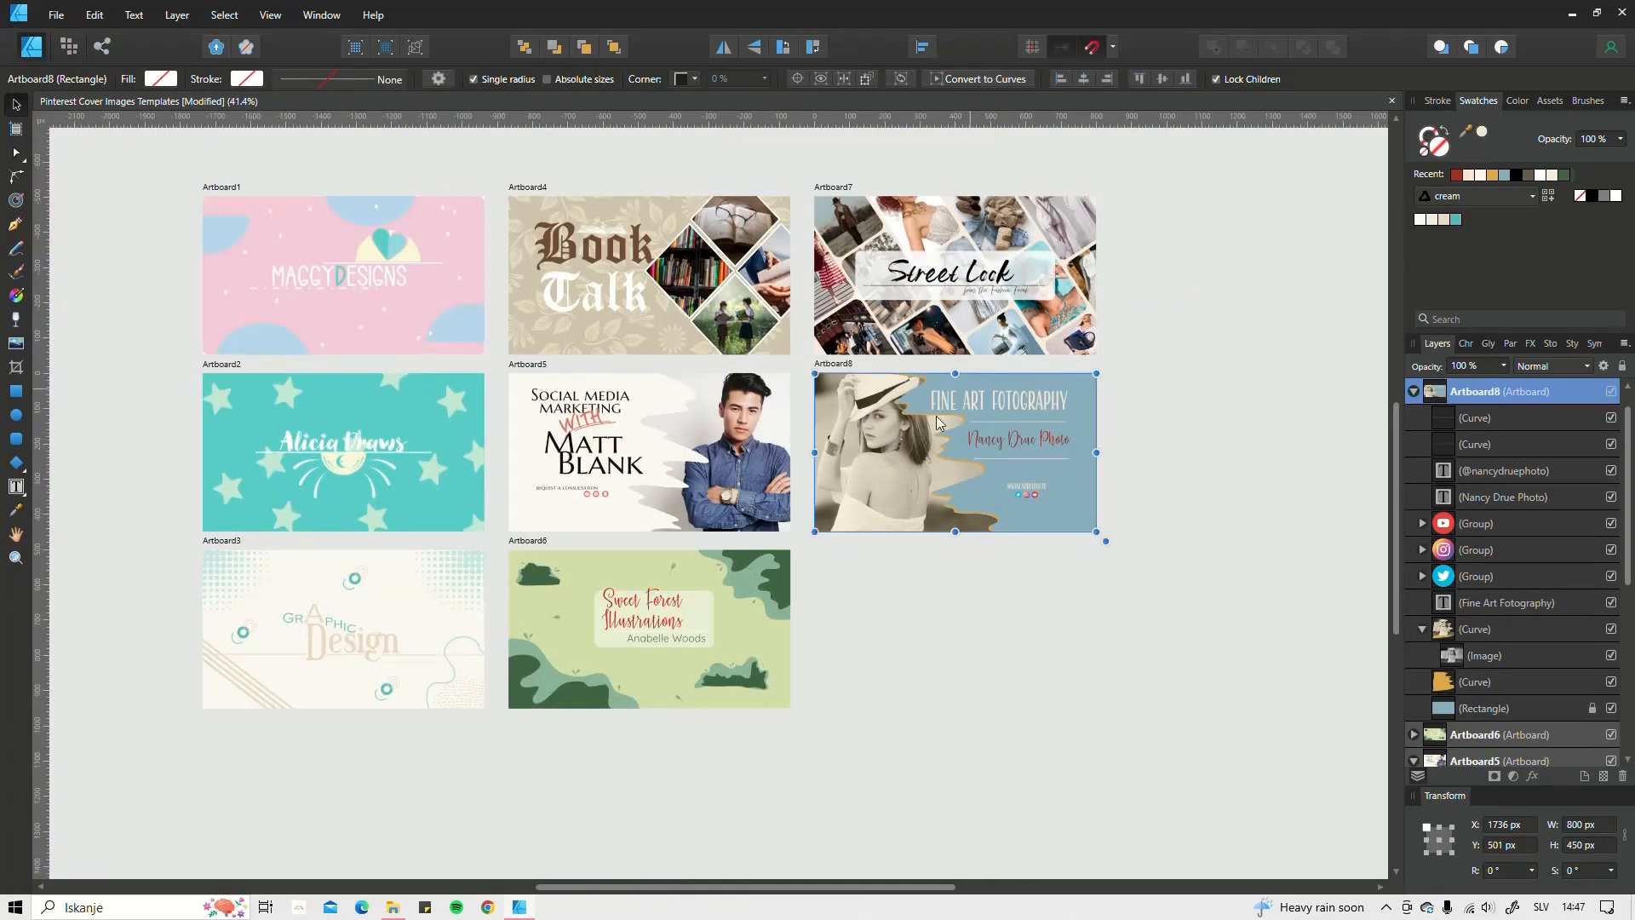
Step: Select Artboard8 by its label and bring up the File menu
left_click(971, 559)
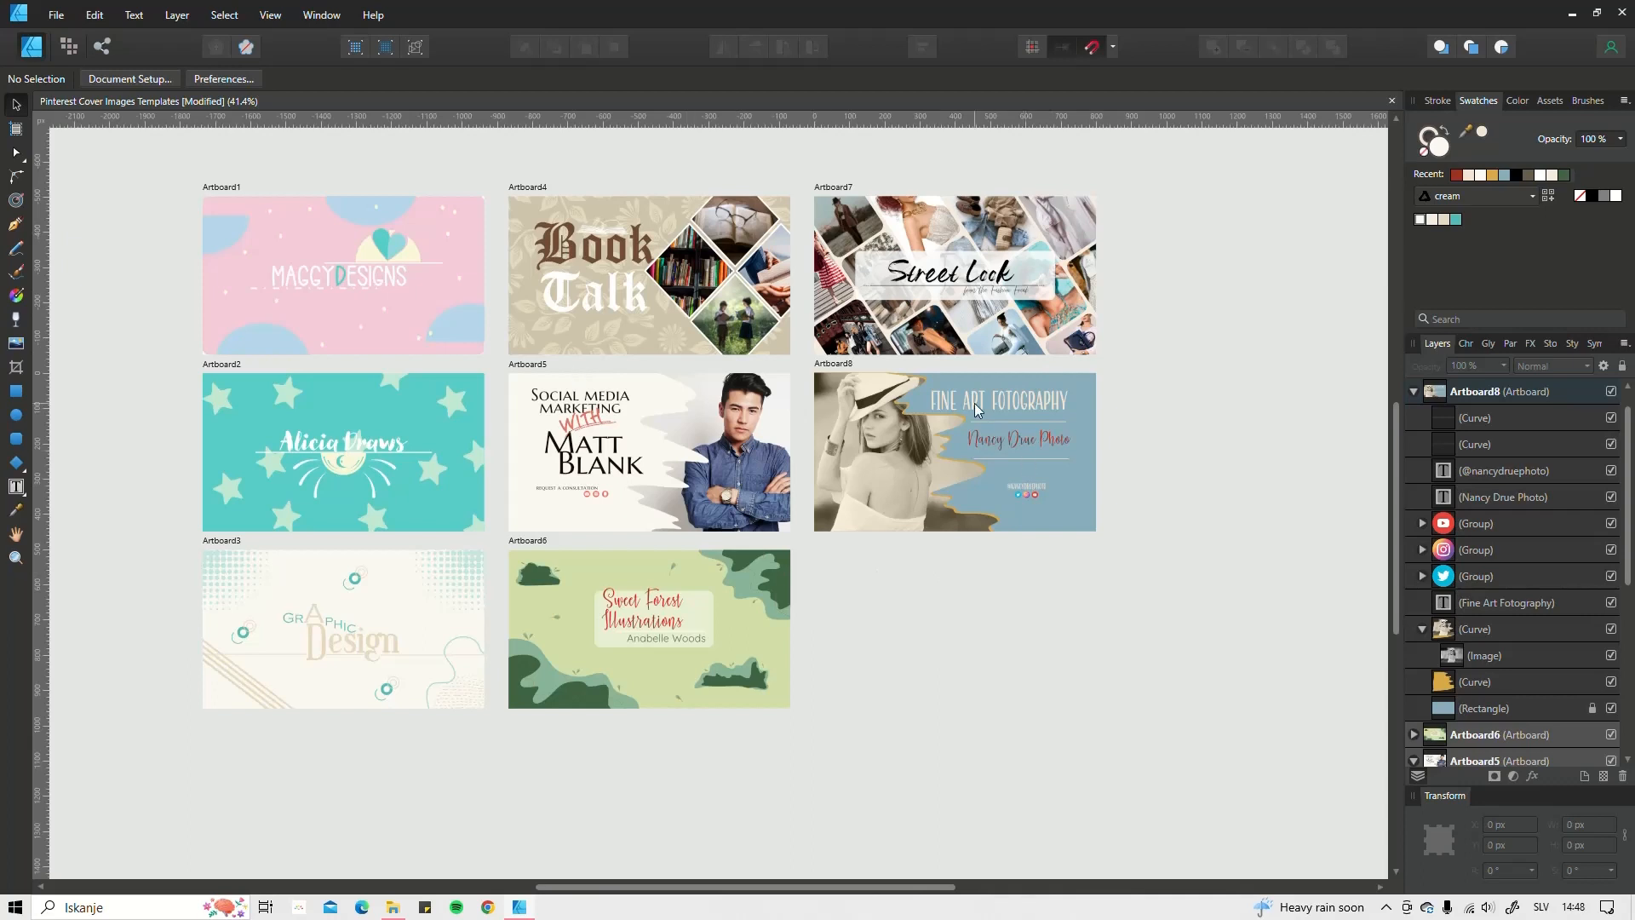
left_click(840, 365)
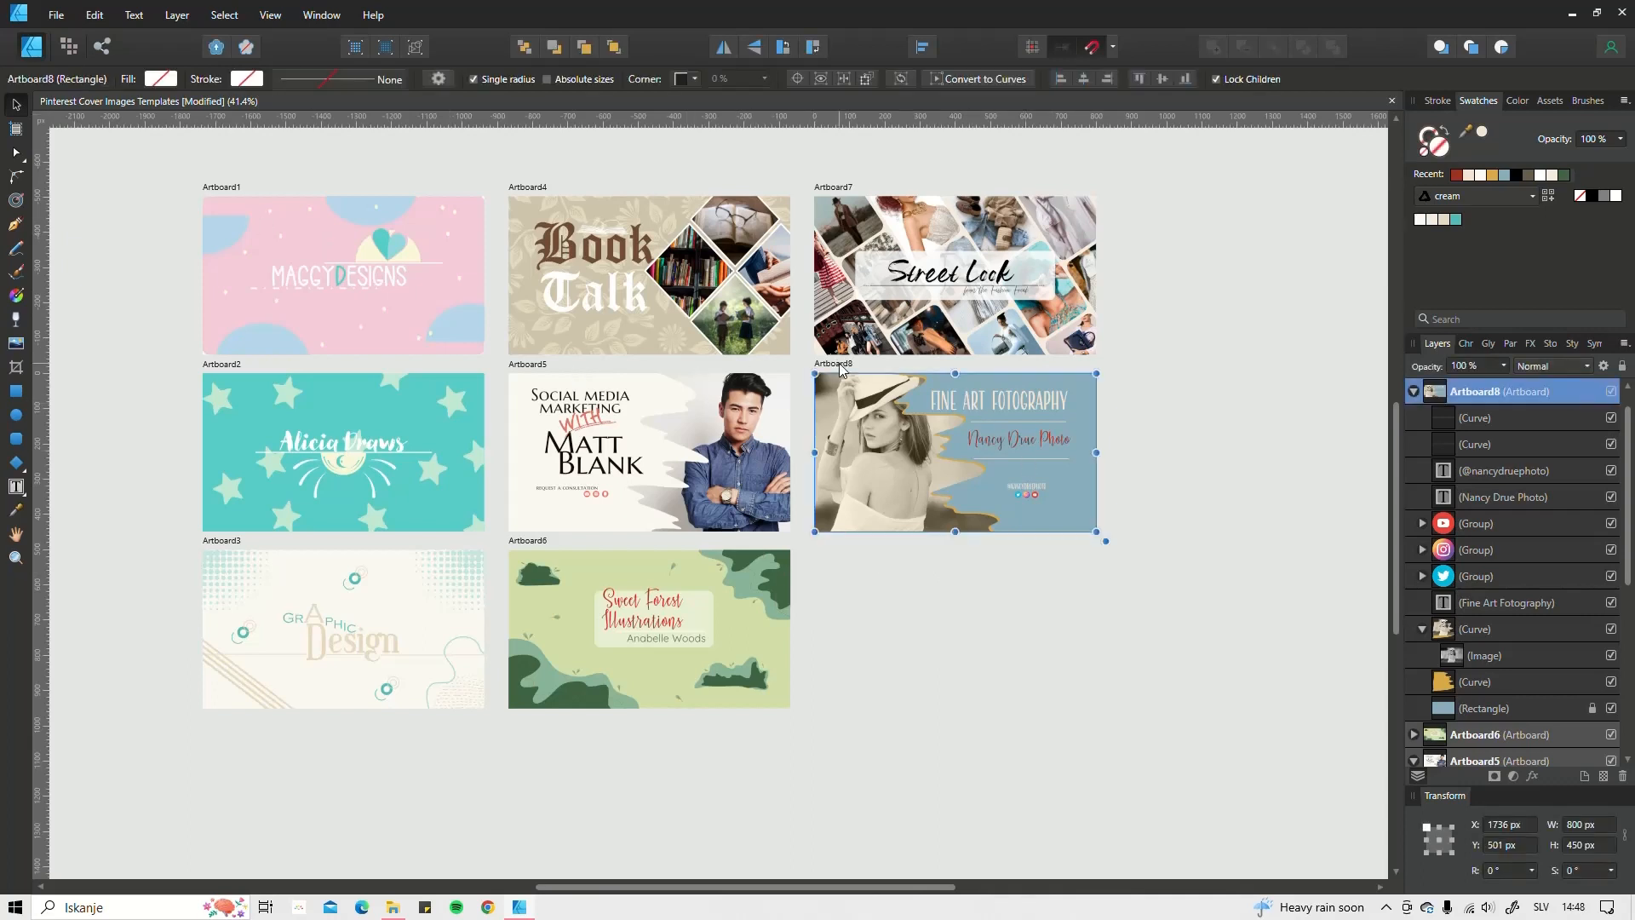
left_click(57, 14)
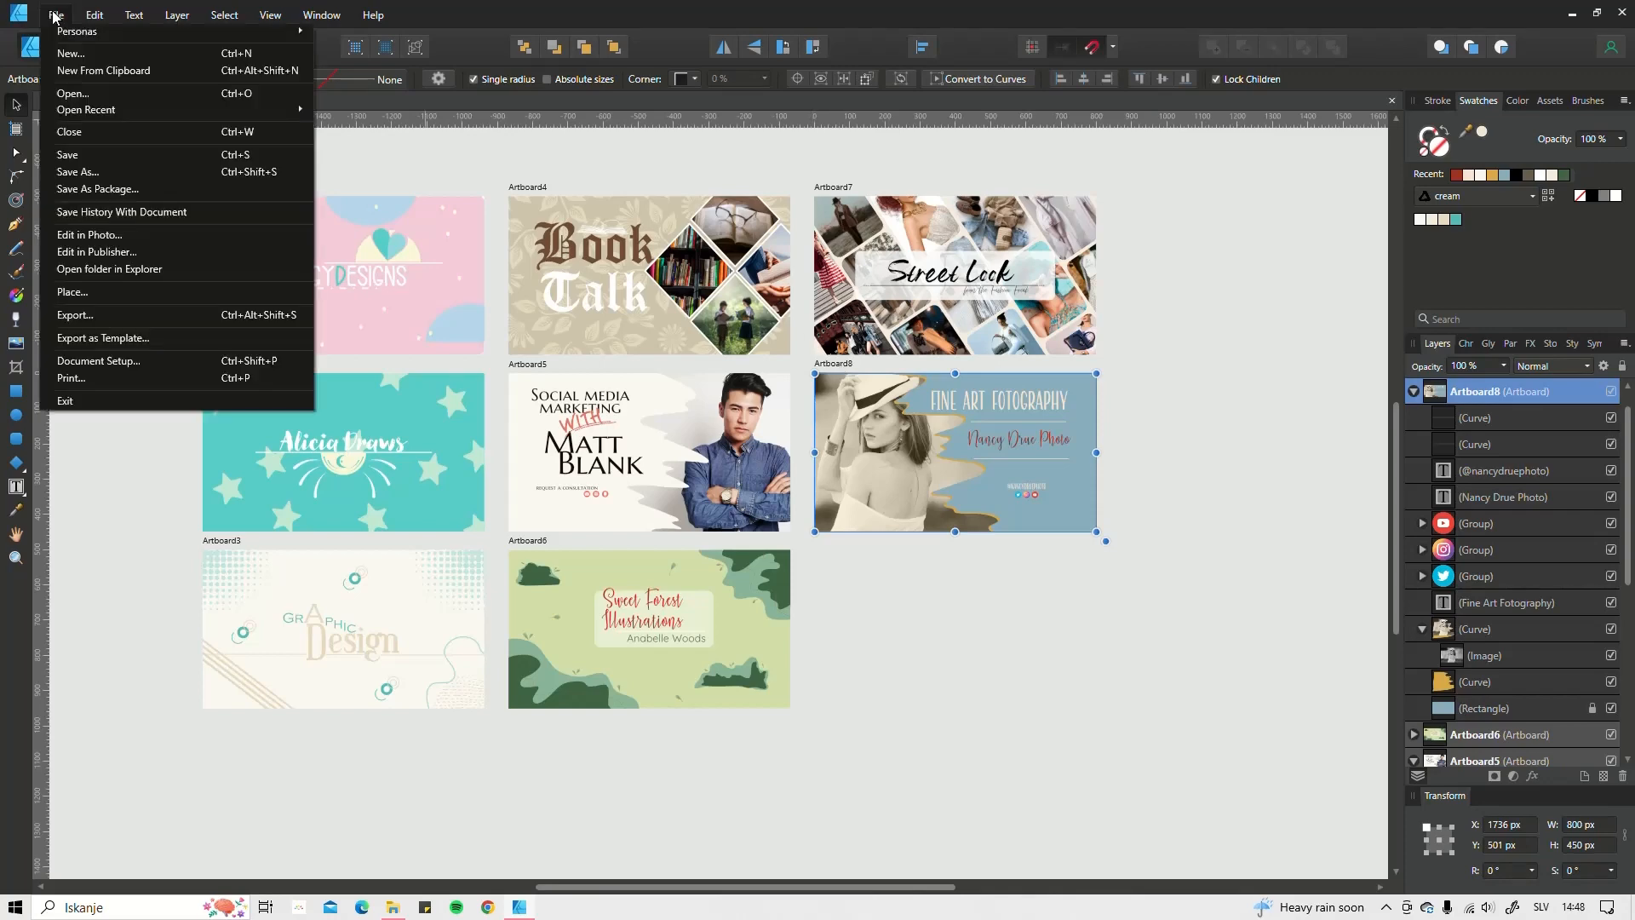
Step: Export Artboard8 as an 800 × 450 px PNG, with Area set to Artboard8
left_click(83, 315)
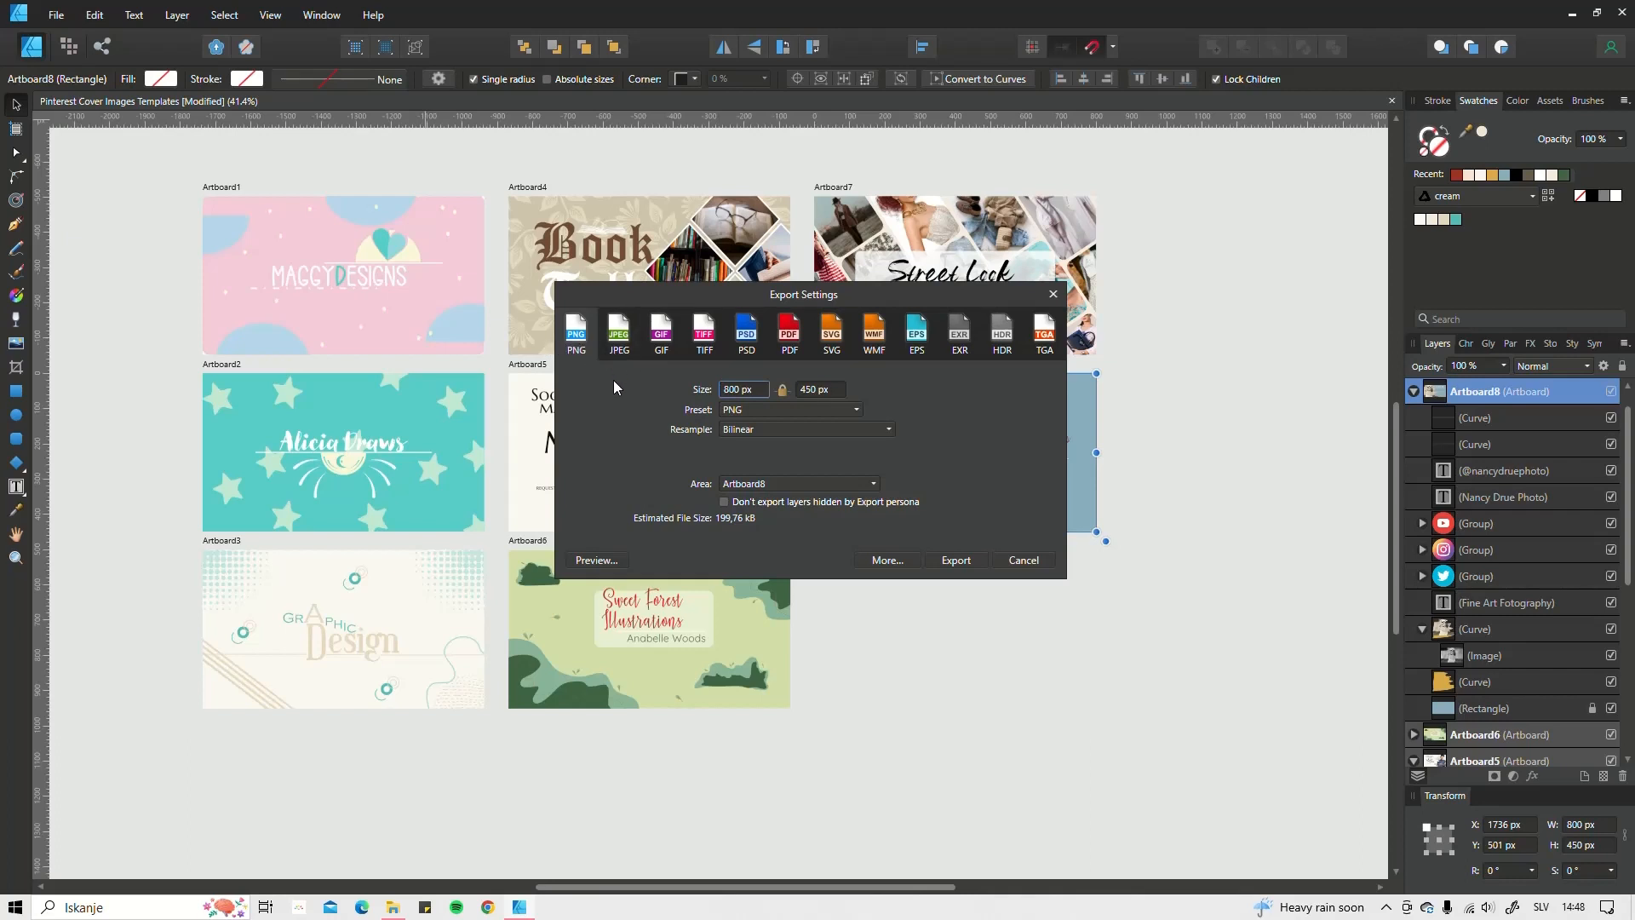
left_click(618, 332)
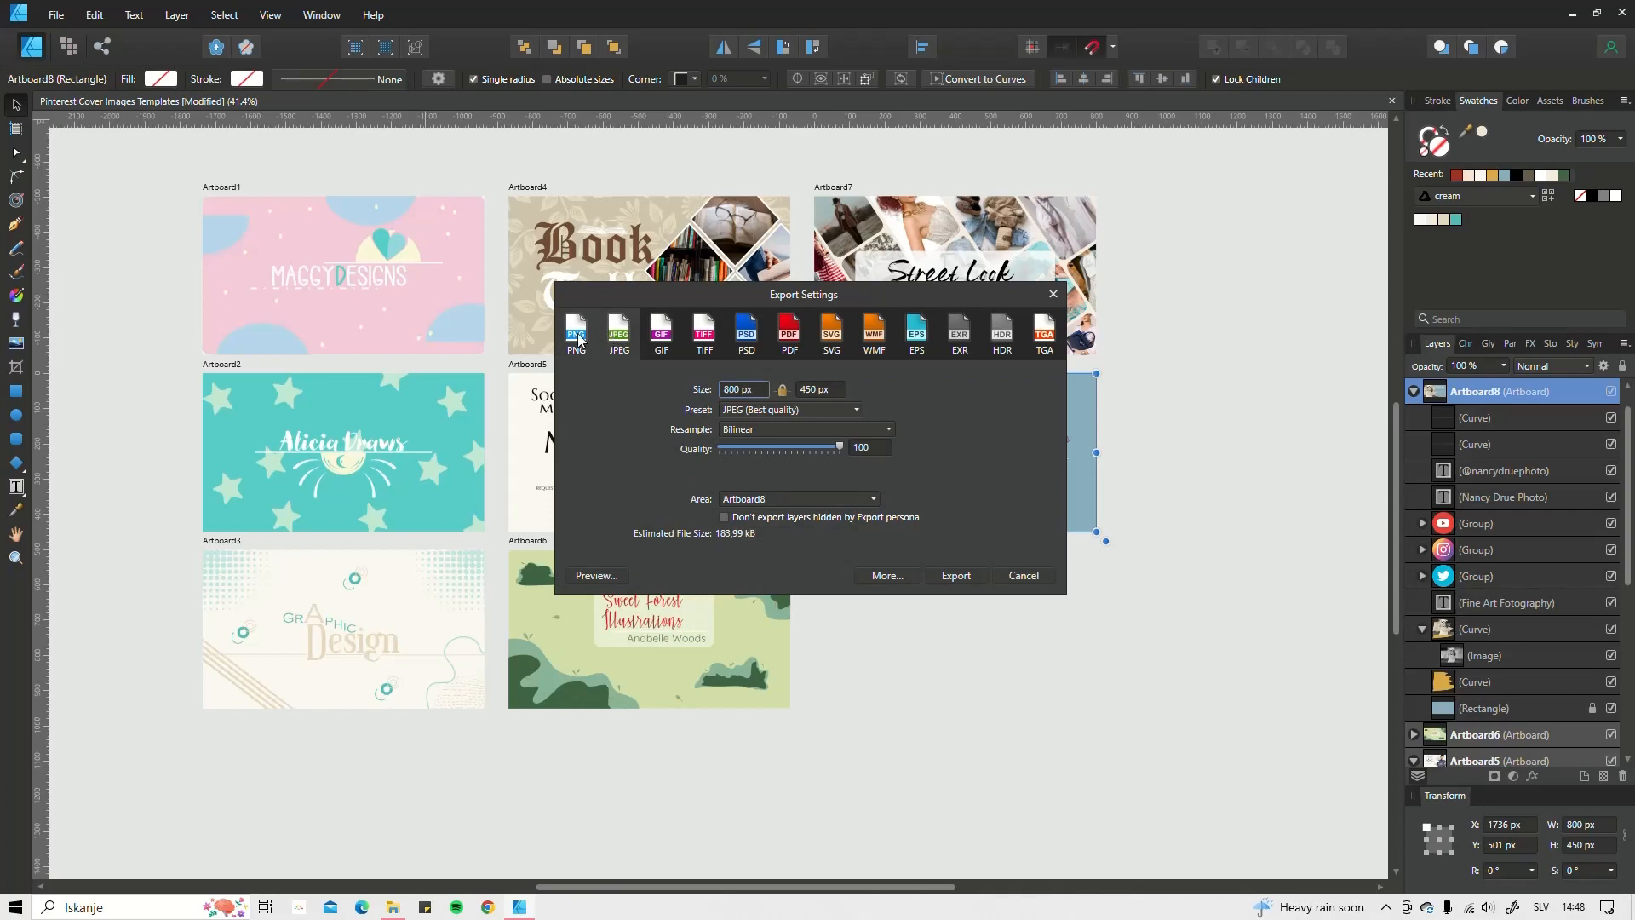
left_click(578, 339)
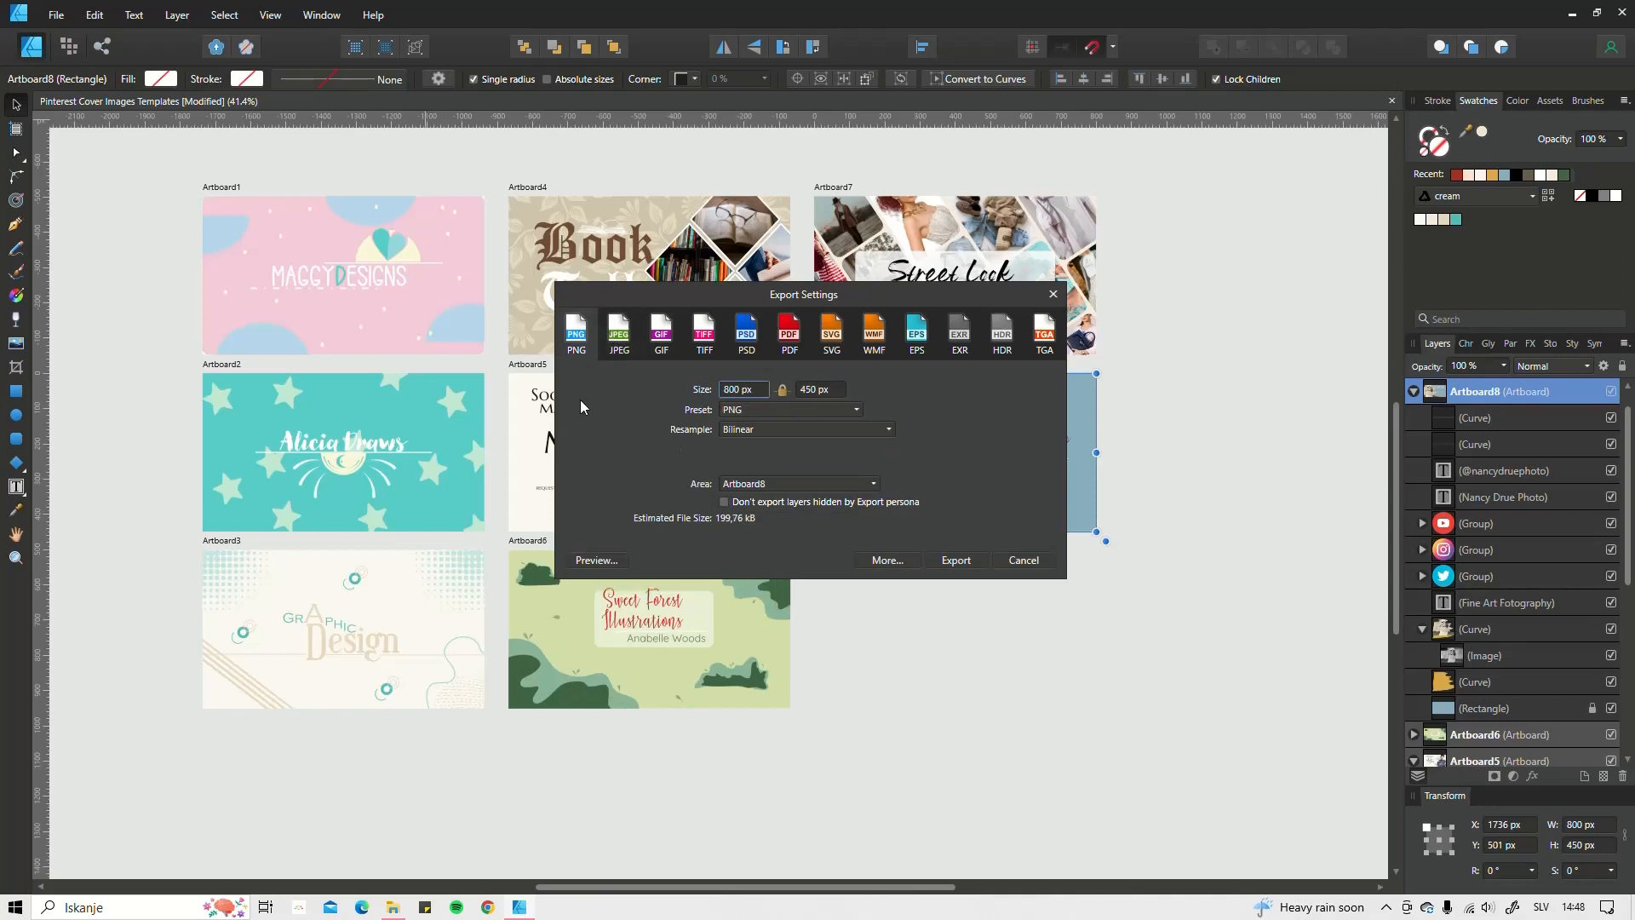
left_click(782, 484)
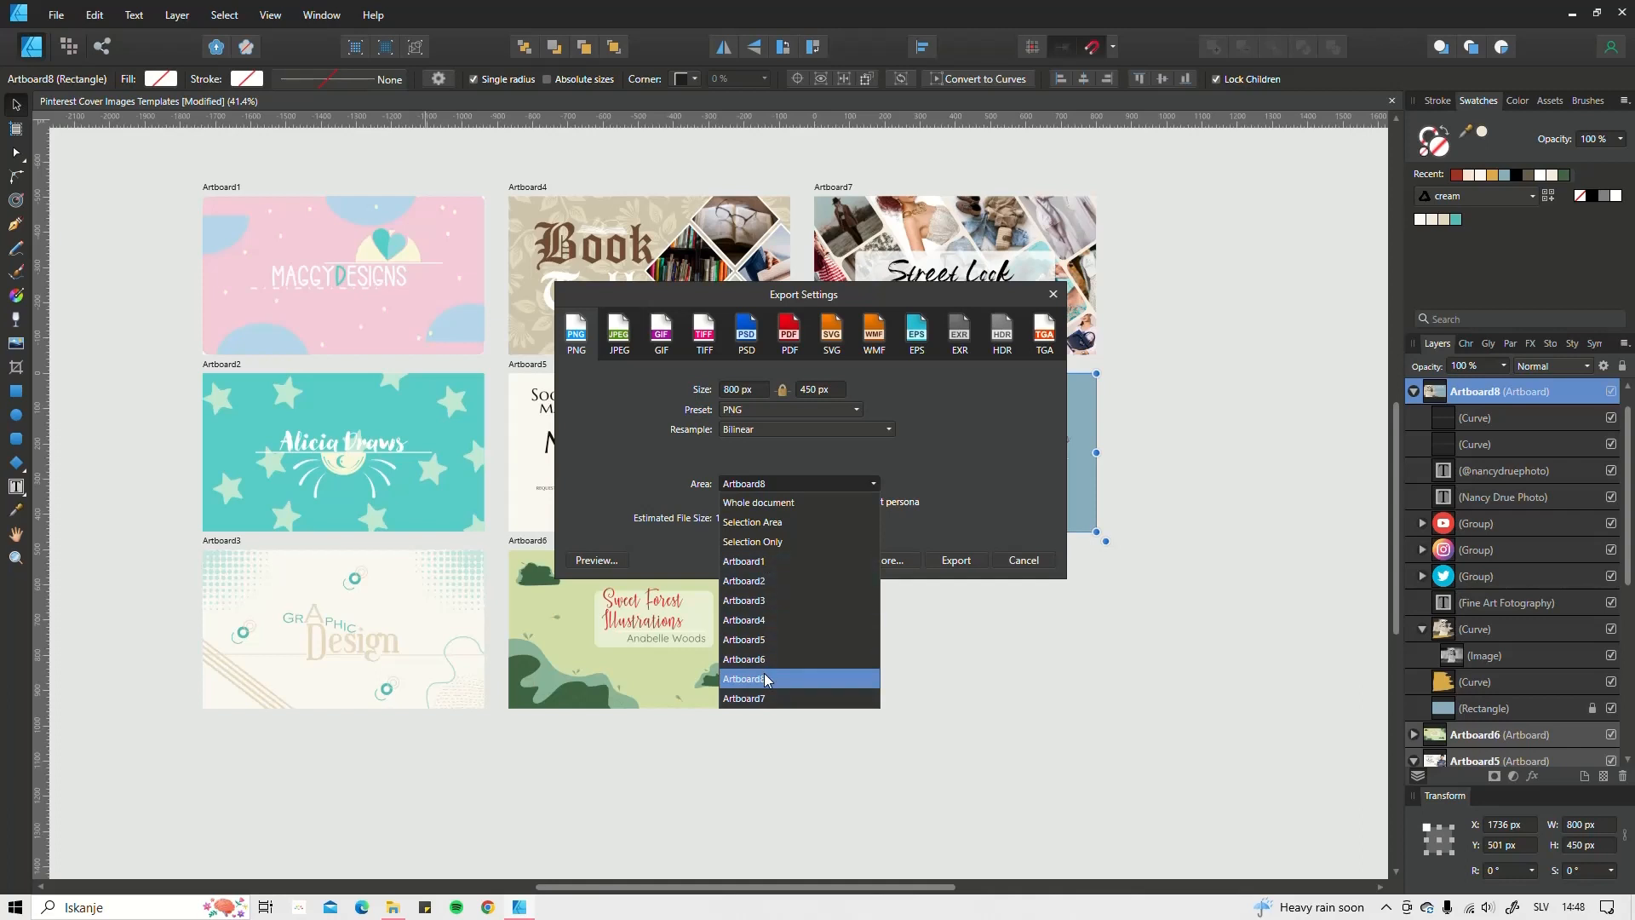
left_click(748, 678)
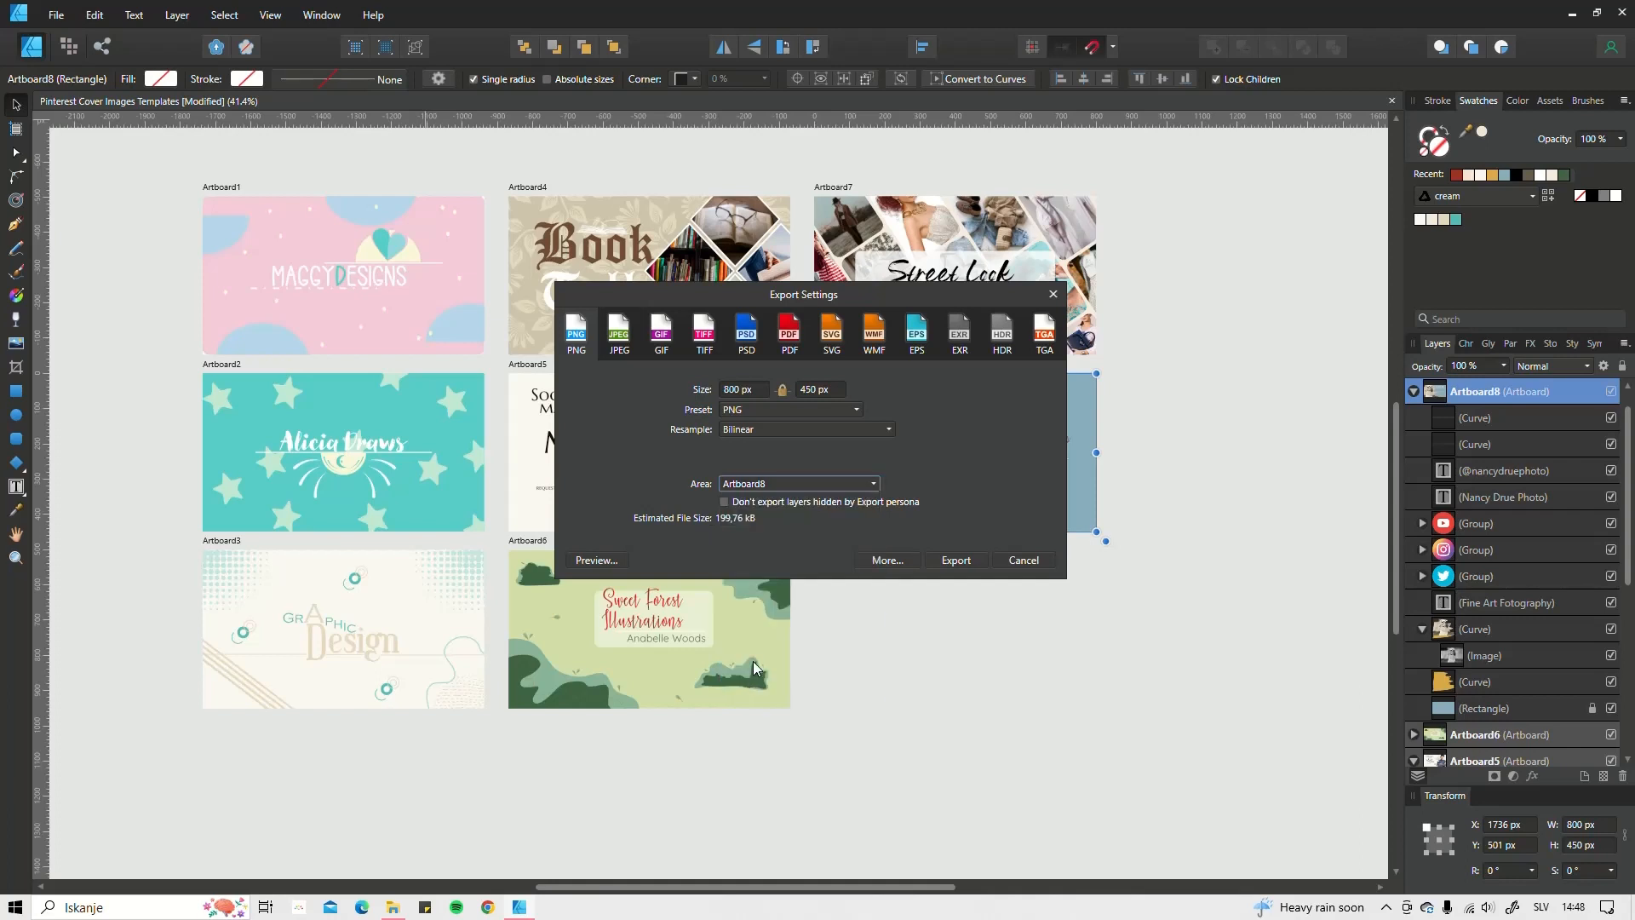
left_click(959, 560)
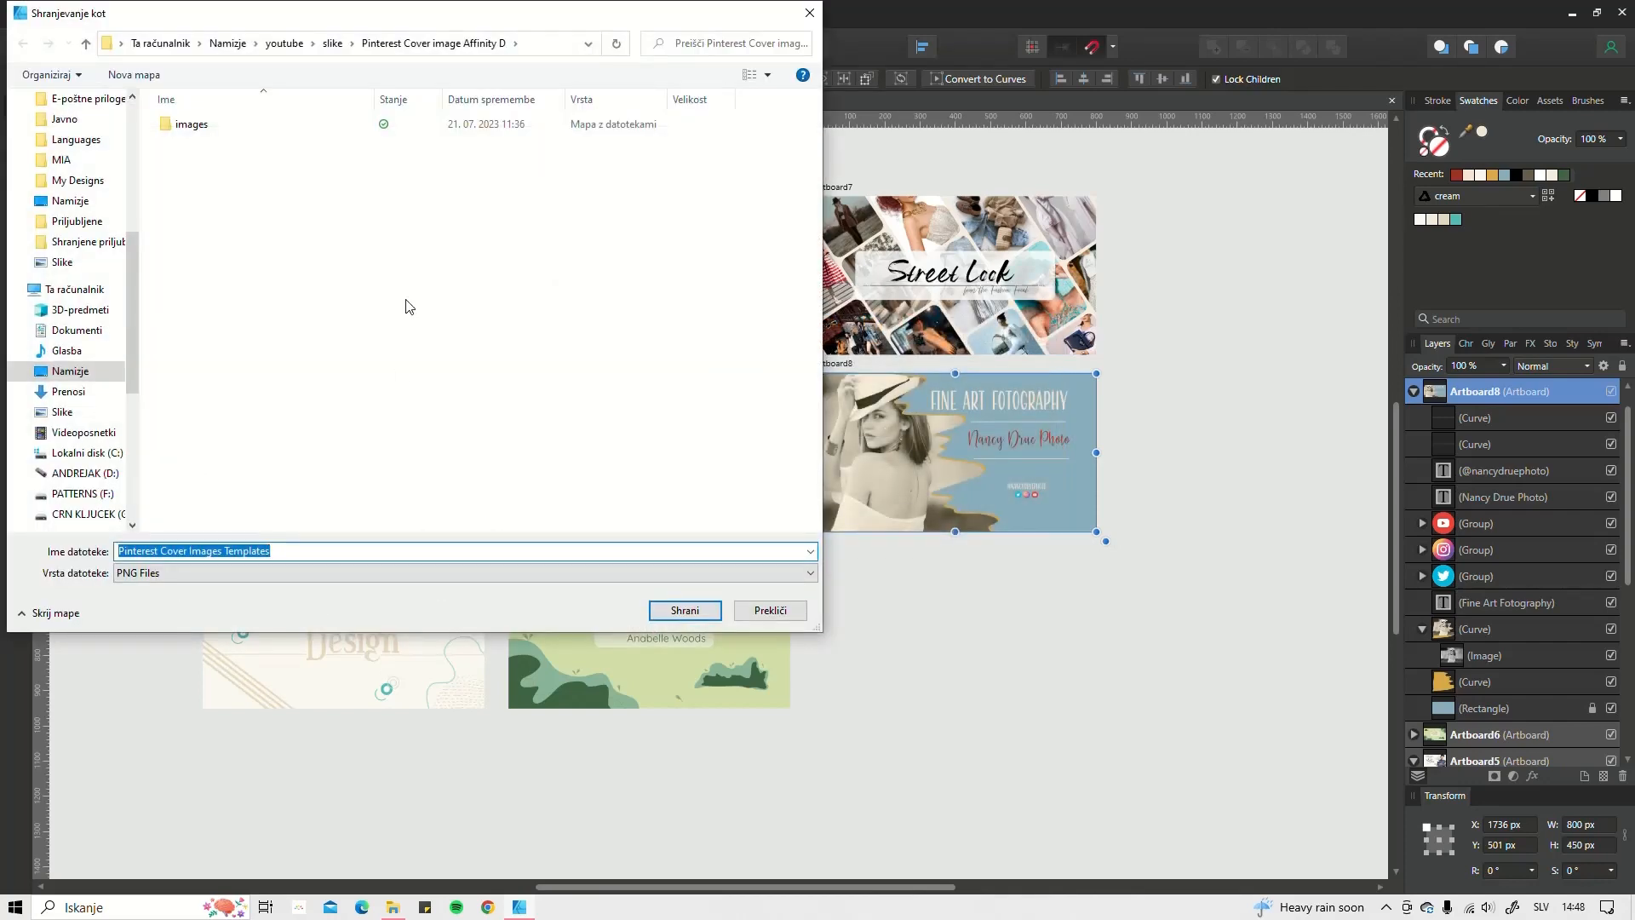
Step: Save the PNG as 'Pinterest Cover Images Templates 1' by appending ' 1' to the name
left_click(311, 552)
type("1")
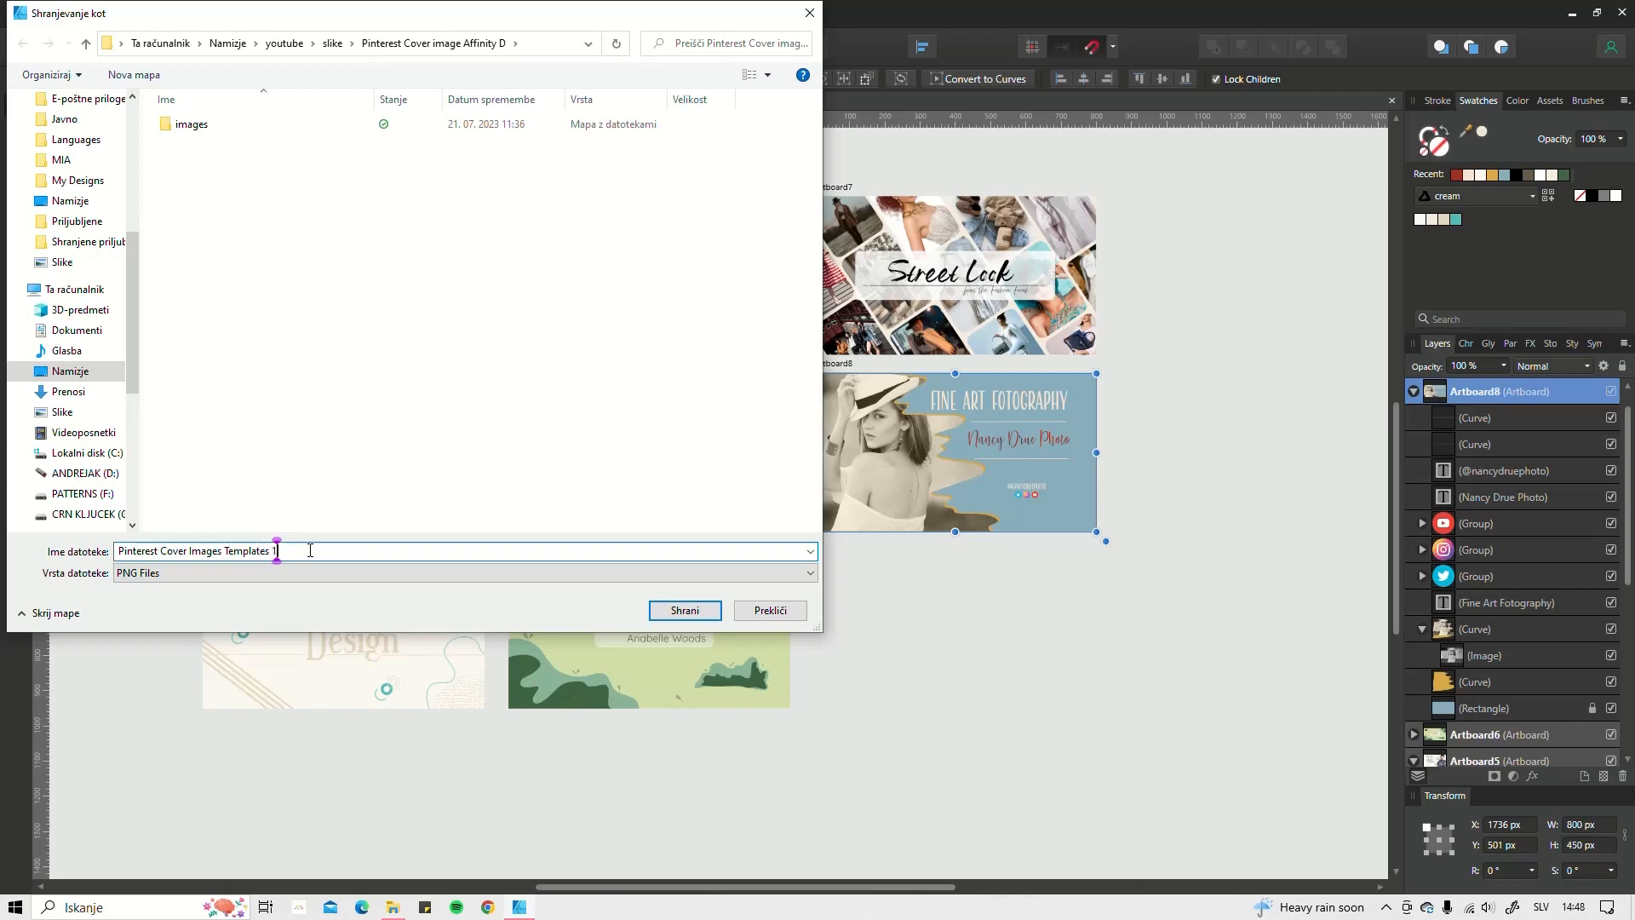
left_click(695, 612)
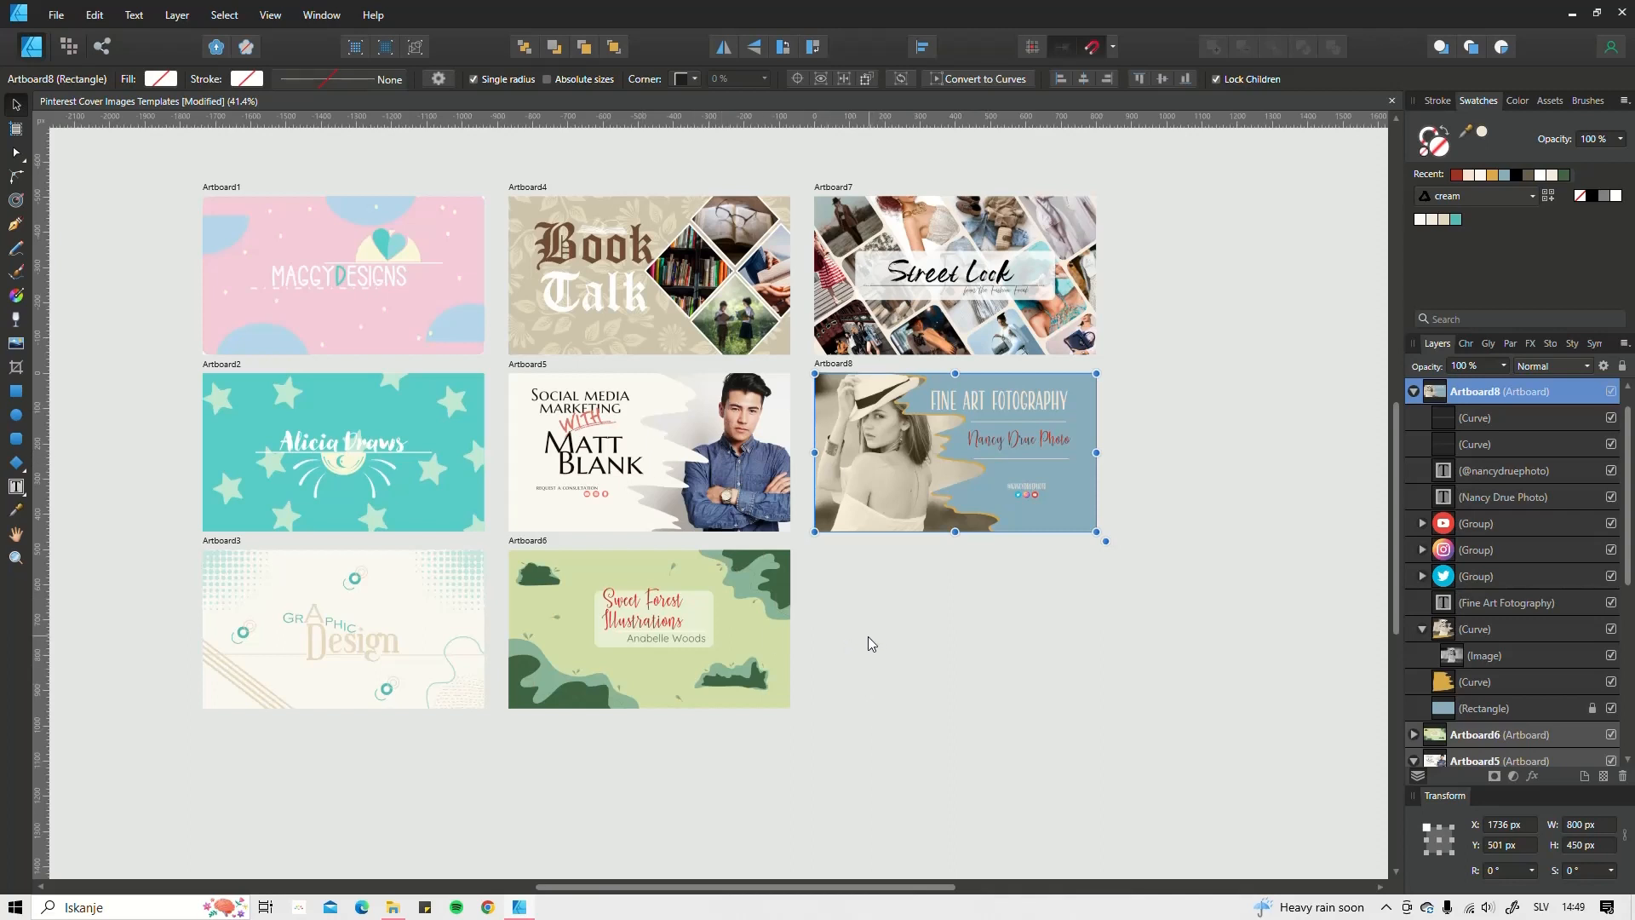
Step: Center the artboard grid in the view and expand the shape tool flyout (Triangle to Heart)
left_click_drag(869, 641, 917, 687)
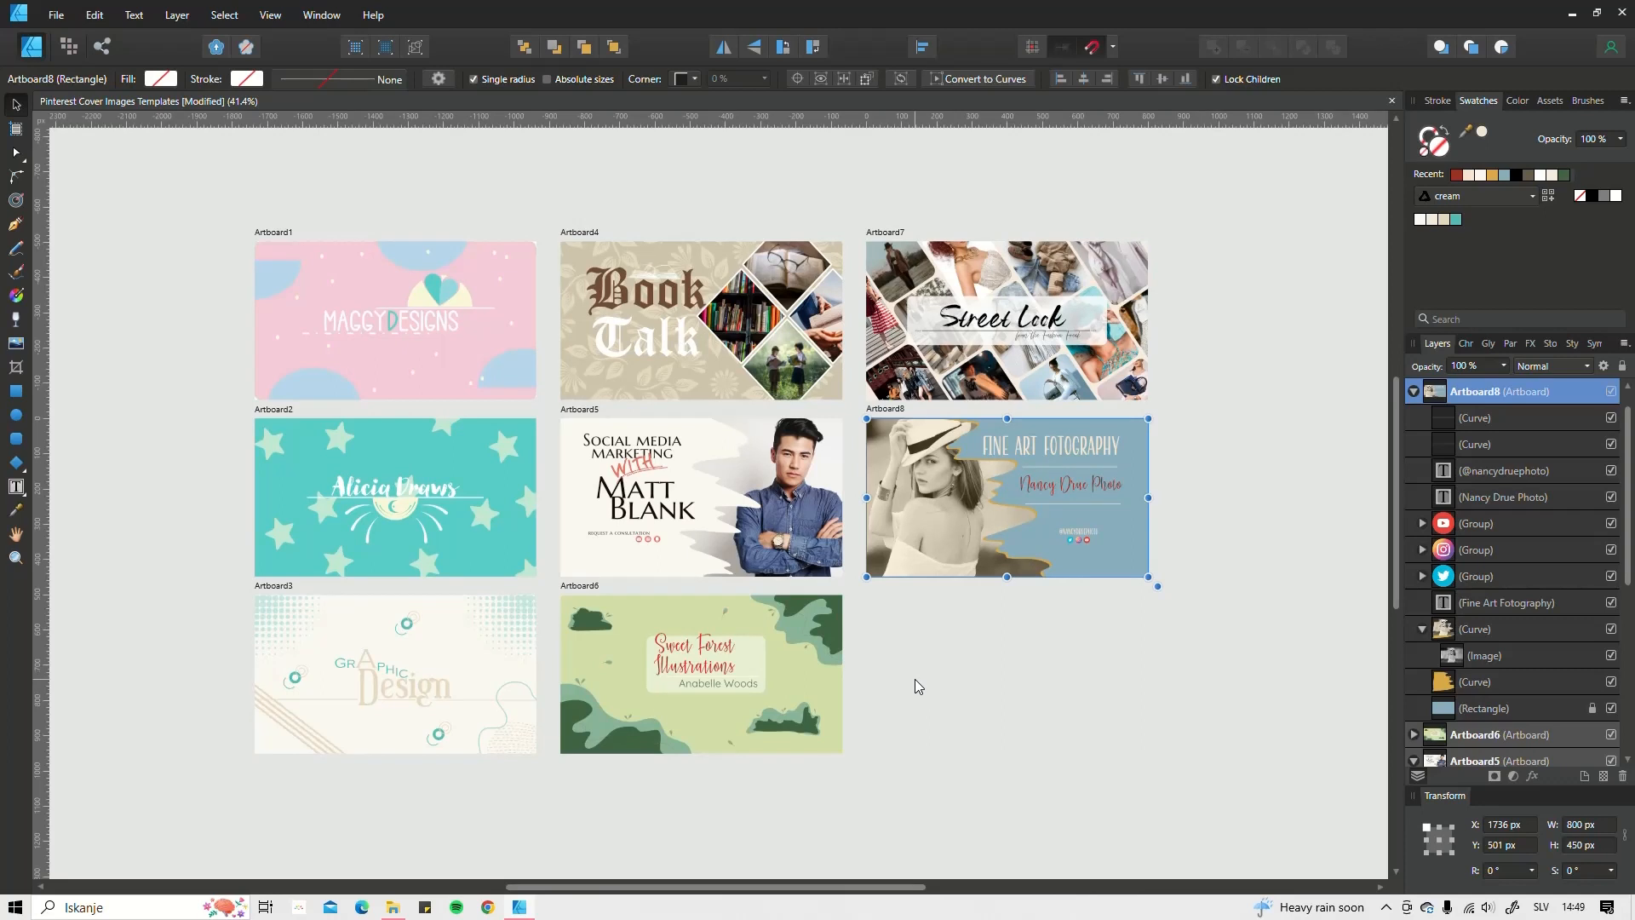
left_click(24, 475)
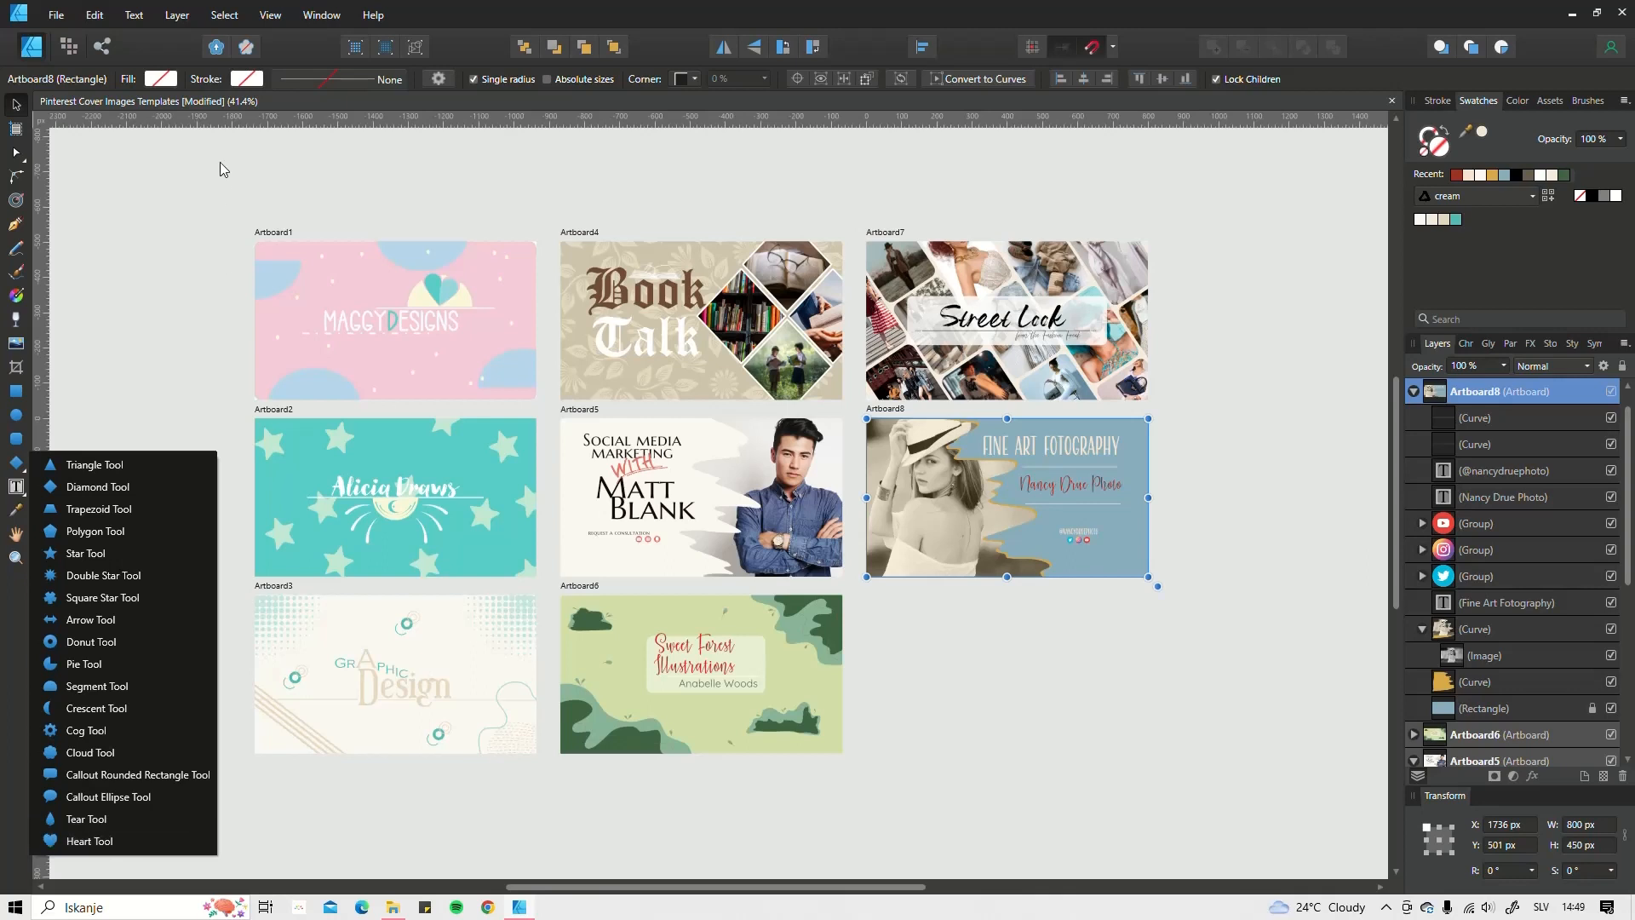
Step: Close the shape flyout, deselect Artboard8, and select the man's photo on Artboard5
left_click(135, 340)
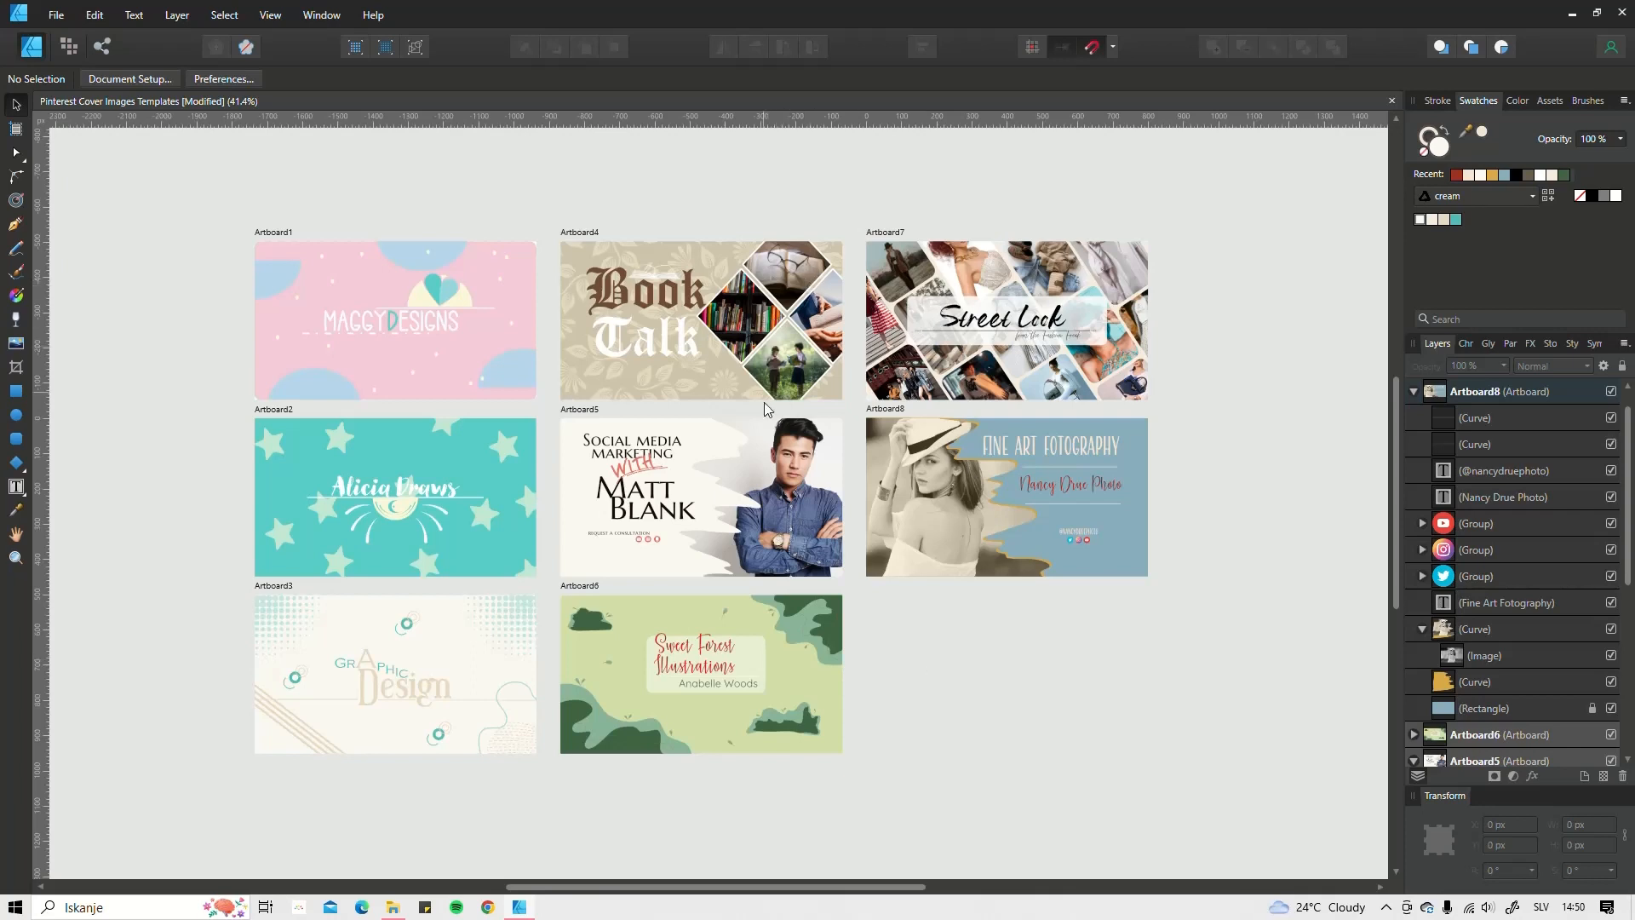
left_click(798, 467)
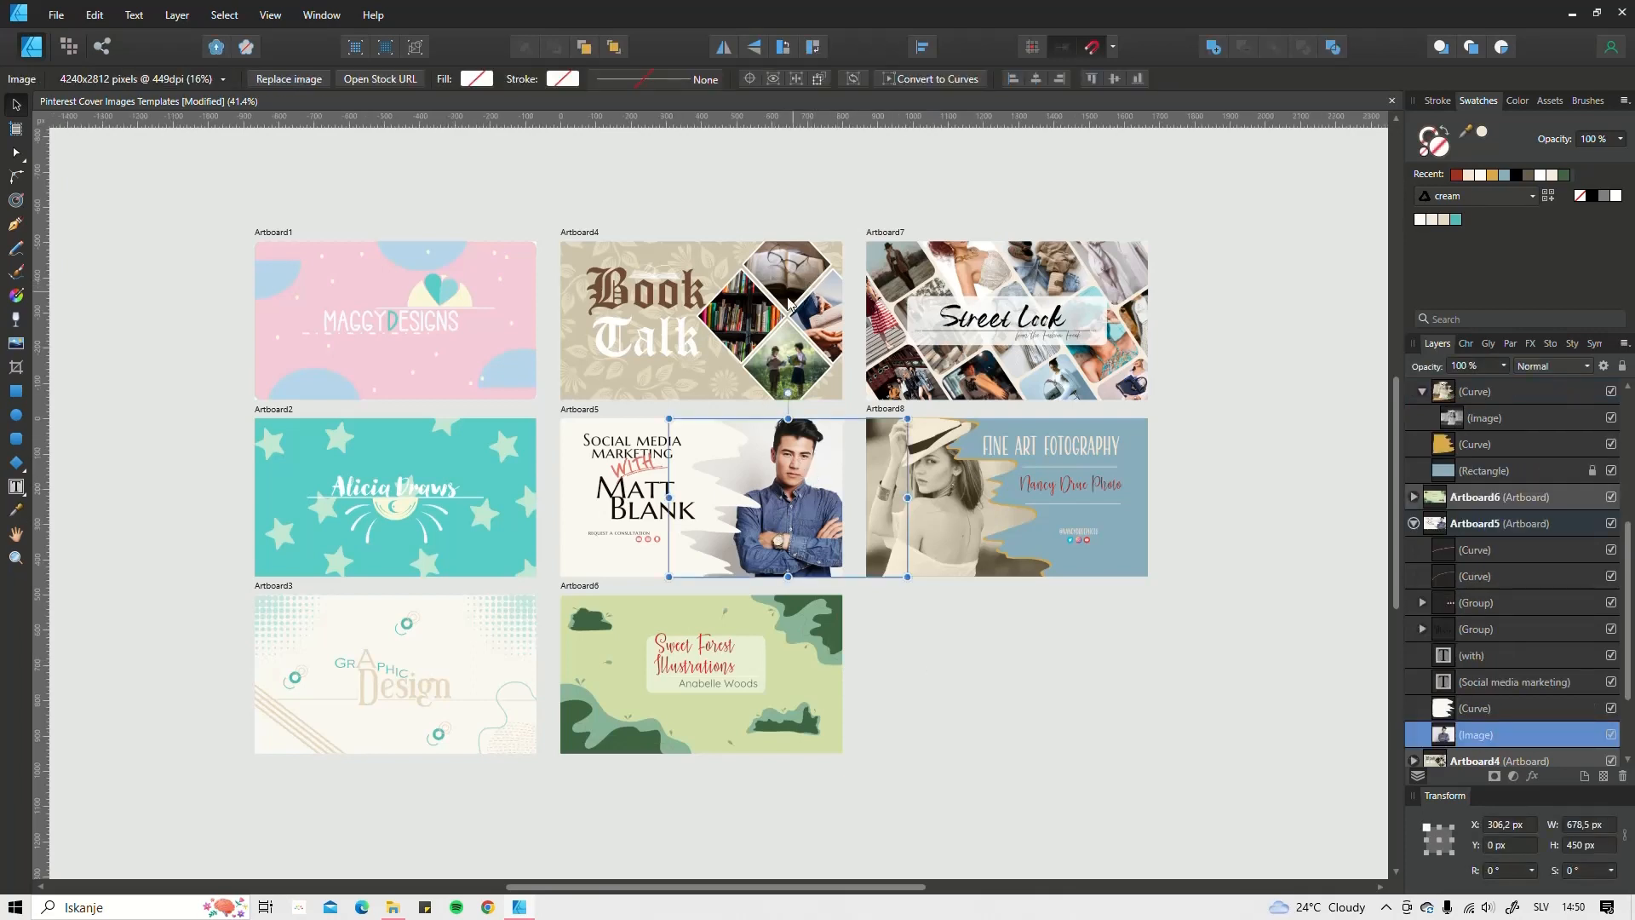
Step: Show Pixabay stock results for 'woman pose', move the Stock panel before FX, and deselect all
left_click(1552, 345)
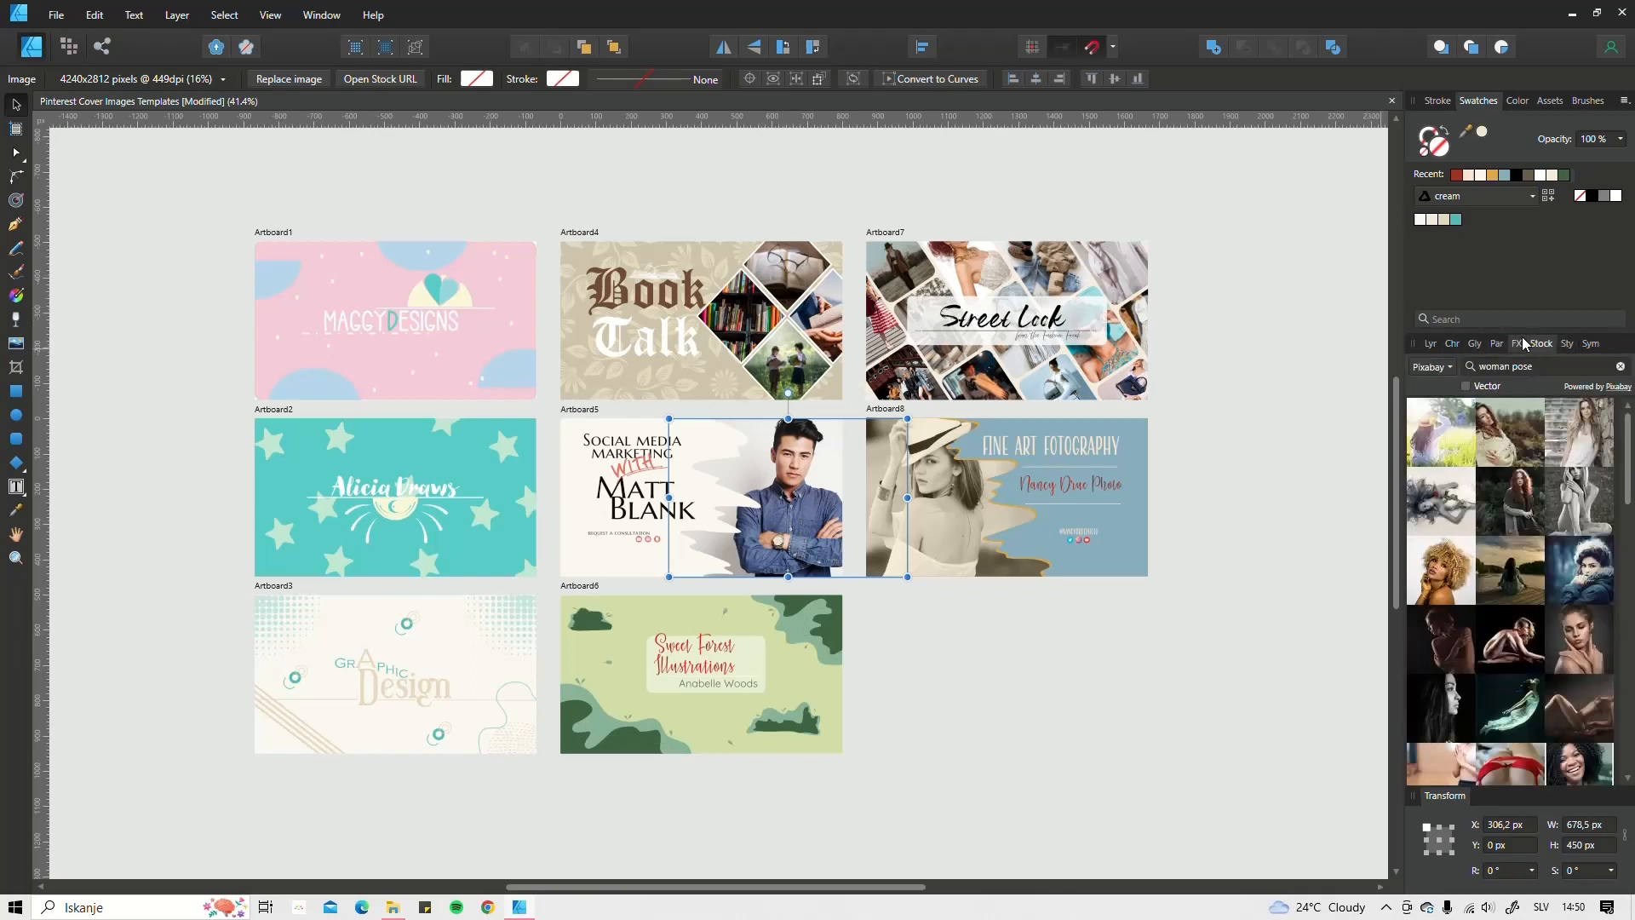
left_click(1448, 369)
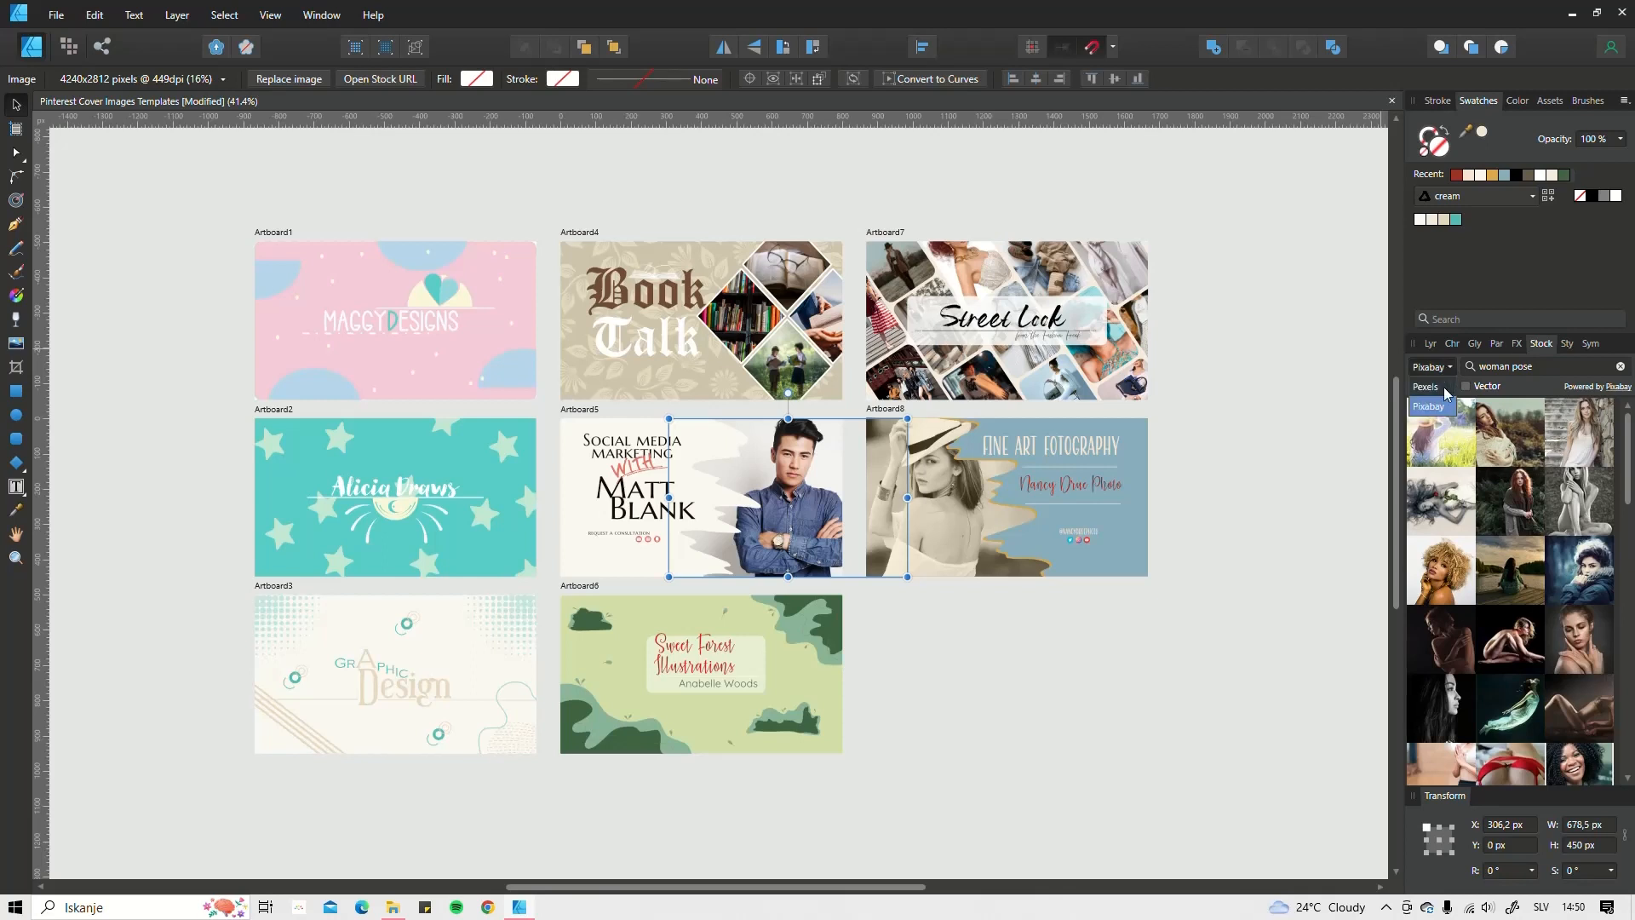
left_click_drag(1541, 348, 1533, 350)
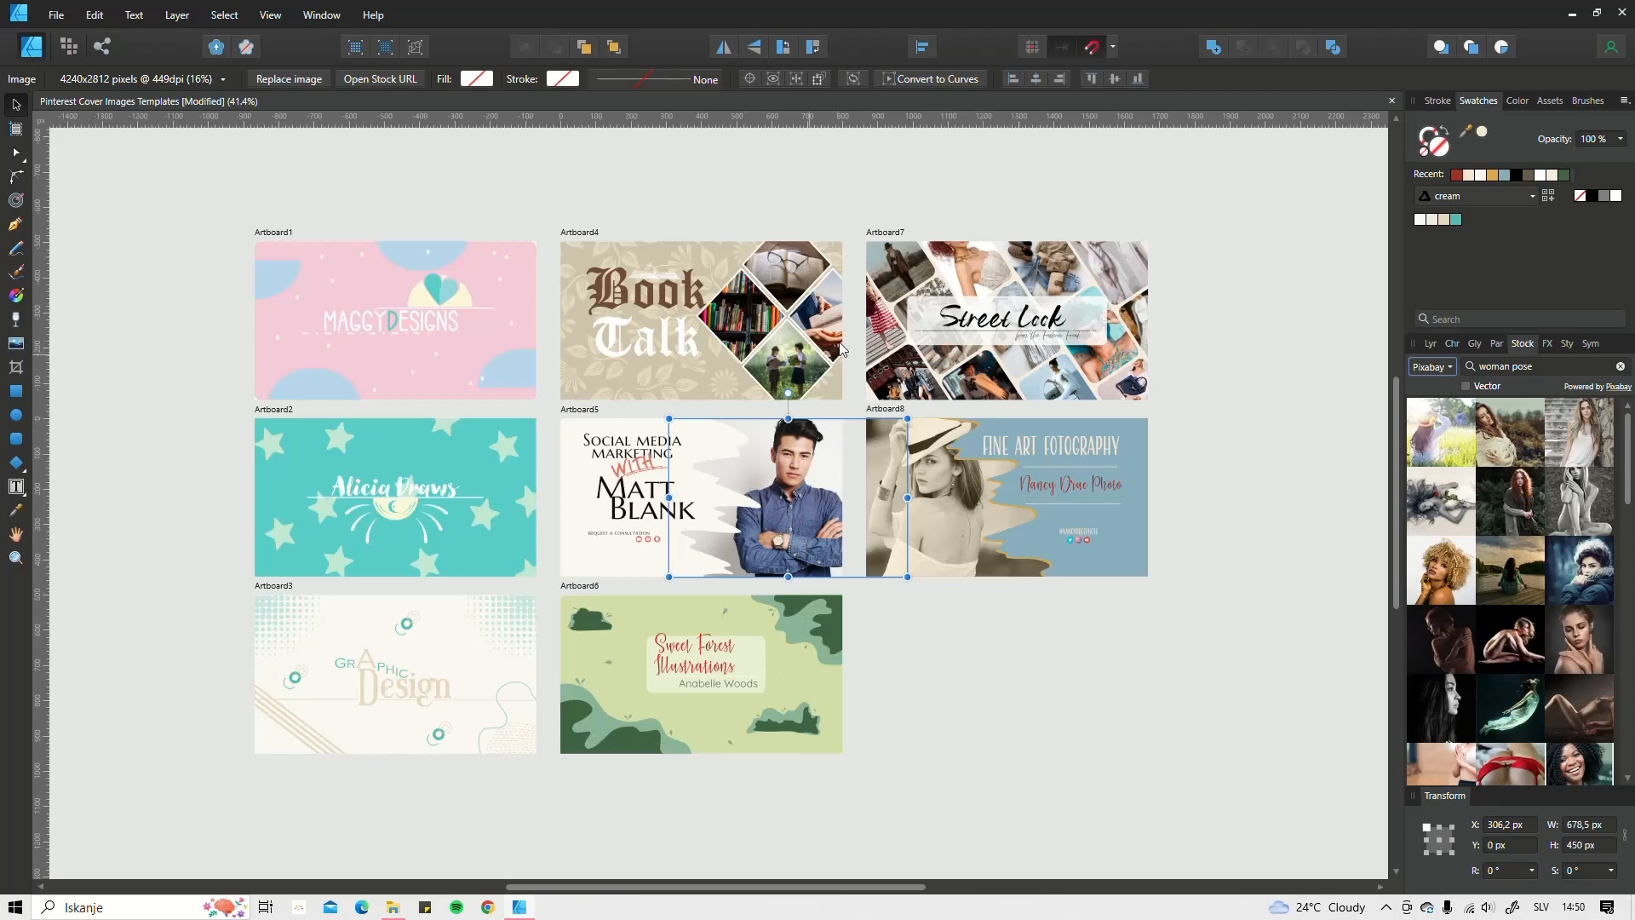
left_click(1052, 693)
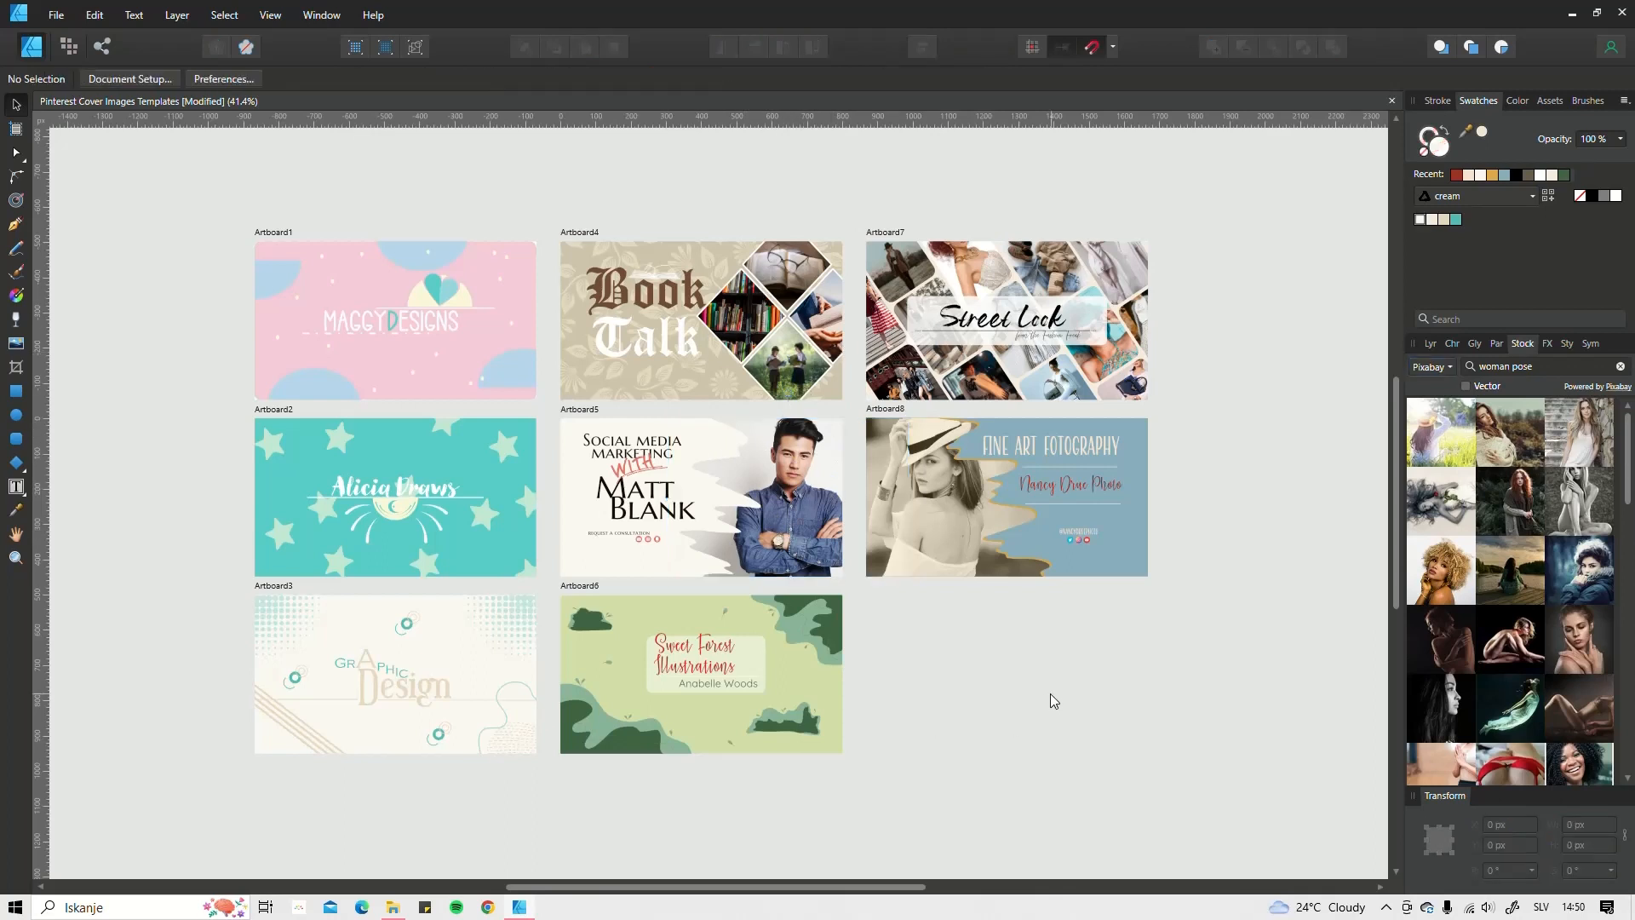